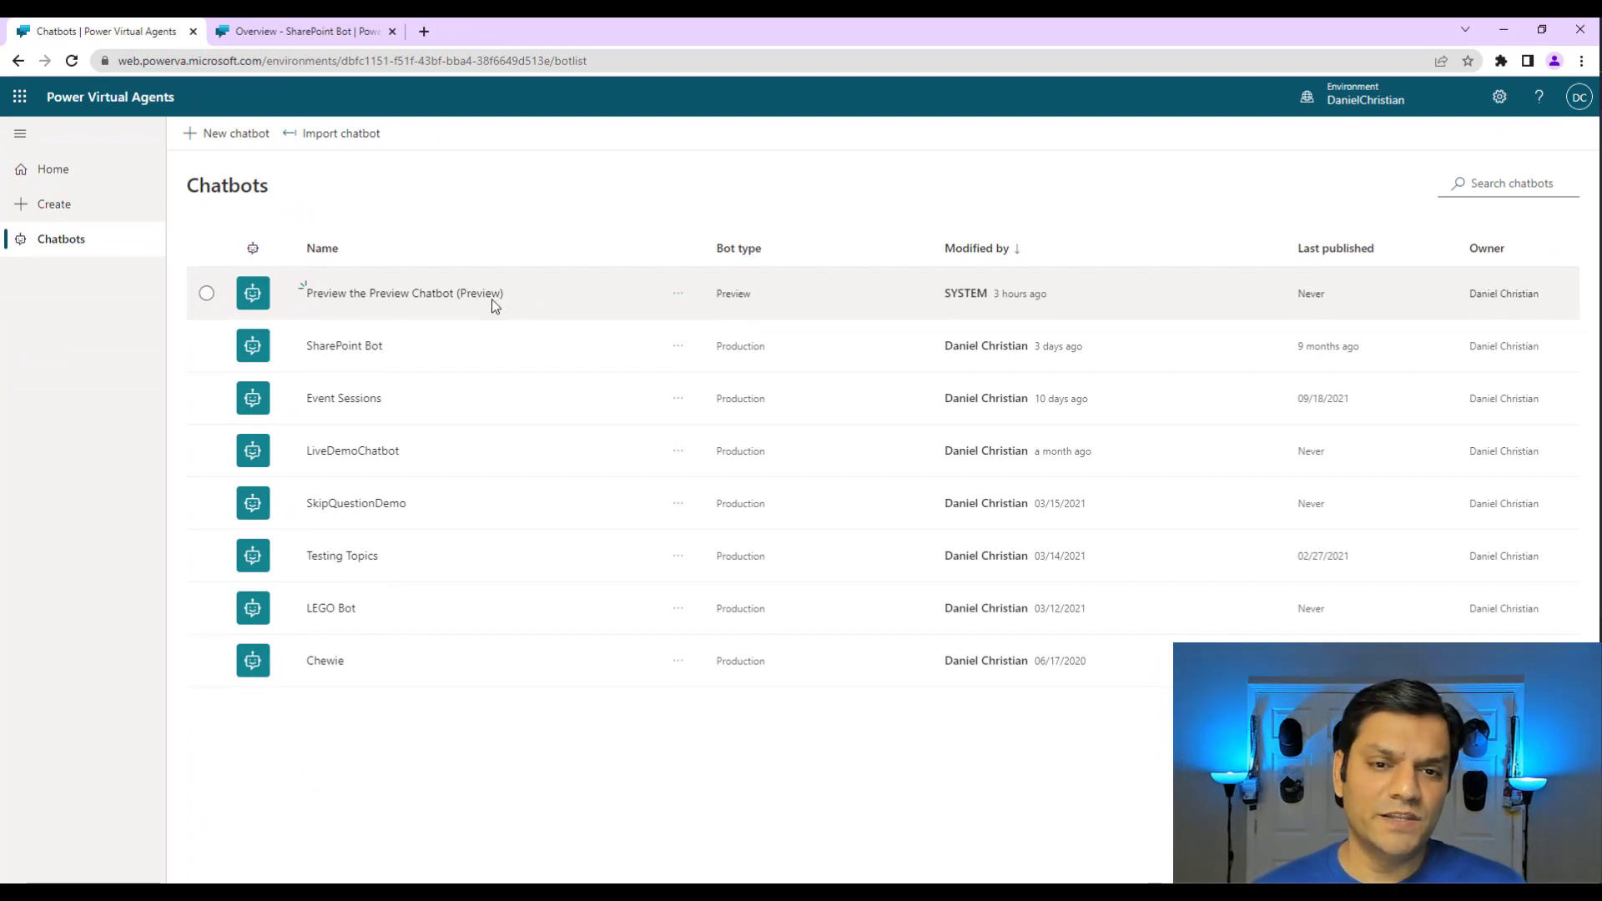
# Open the Preview the Preview Chatbot and compare its overview page with the SharePoint Bot overview in the other browser tab.
pyautogui.click(457, 307)
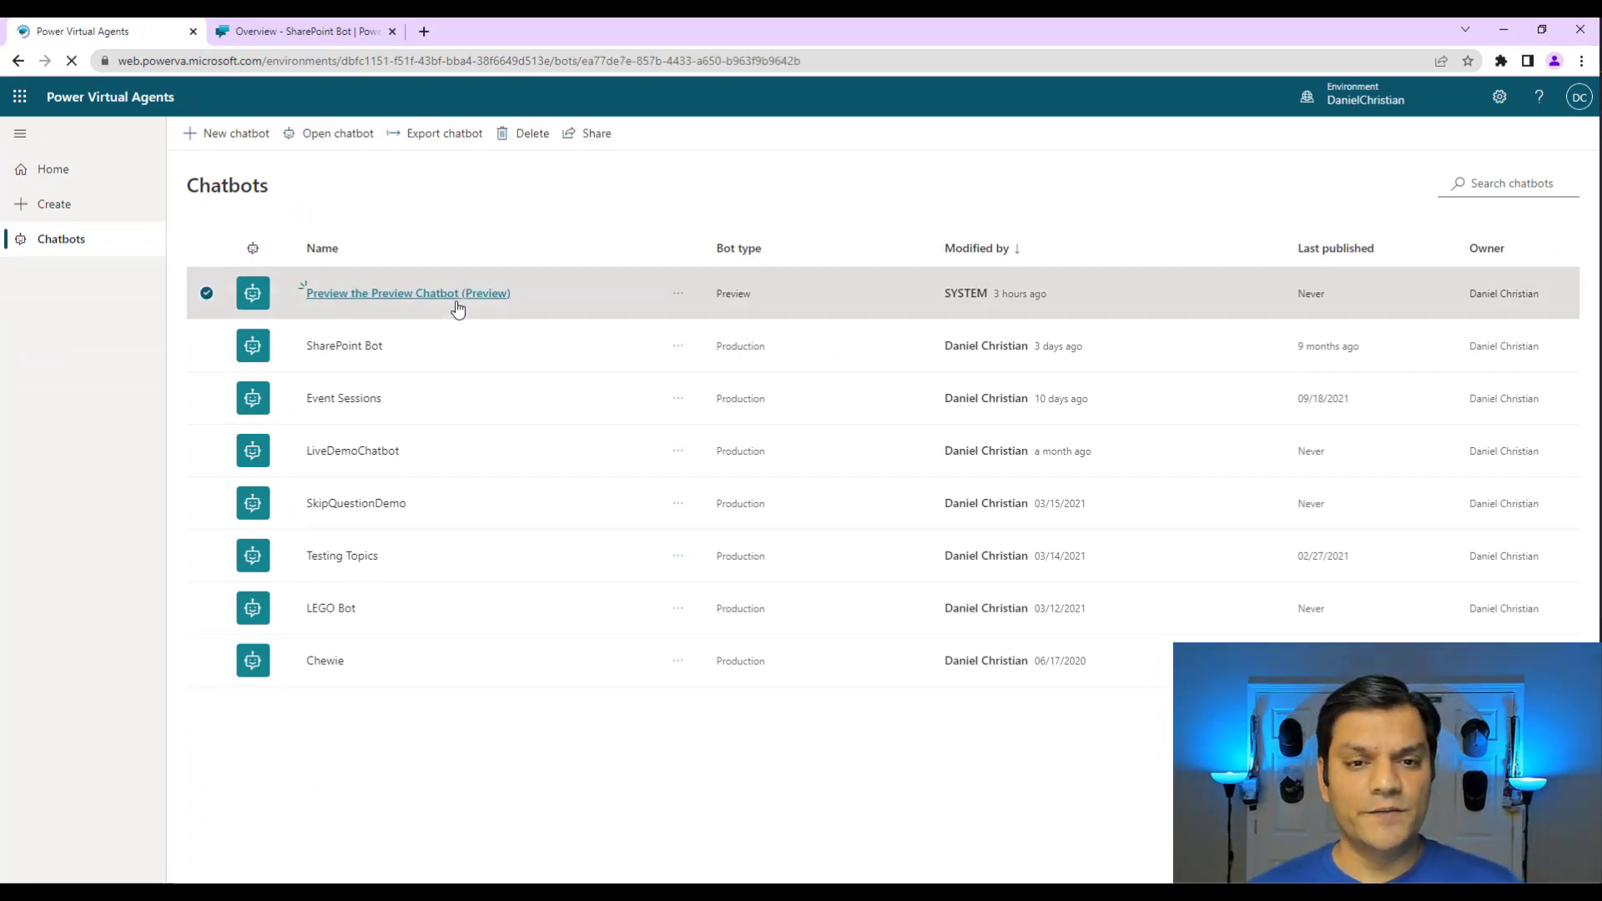
pyautogui.click(302, 31)
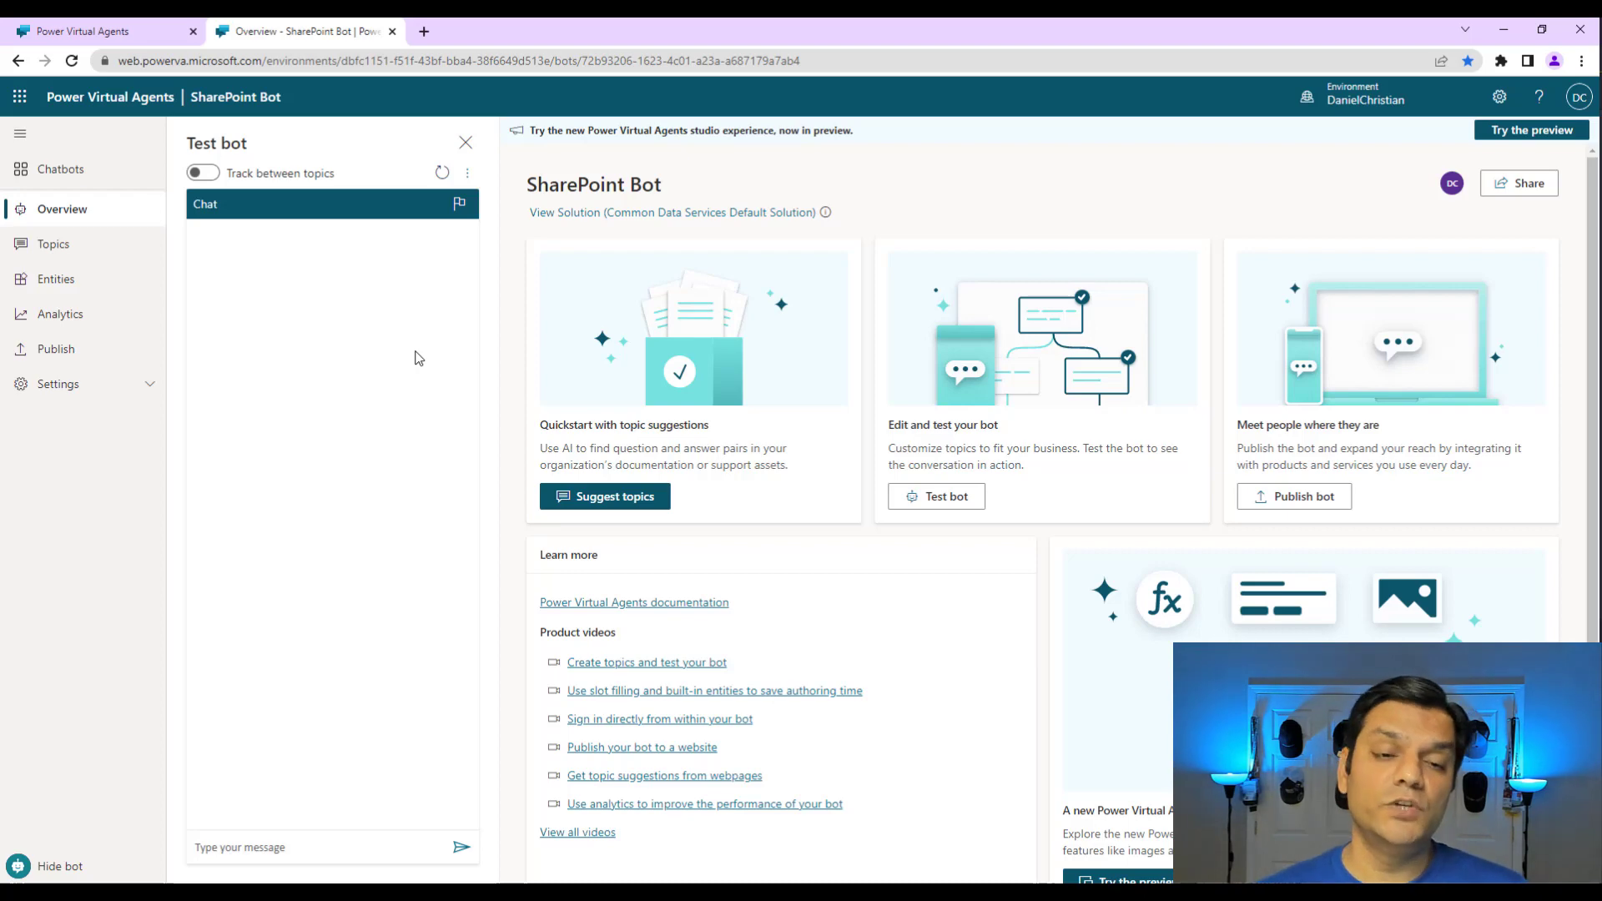
pyautogui.click(121, 31)
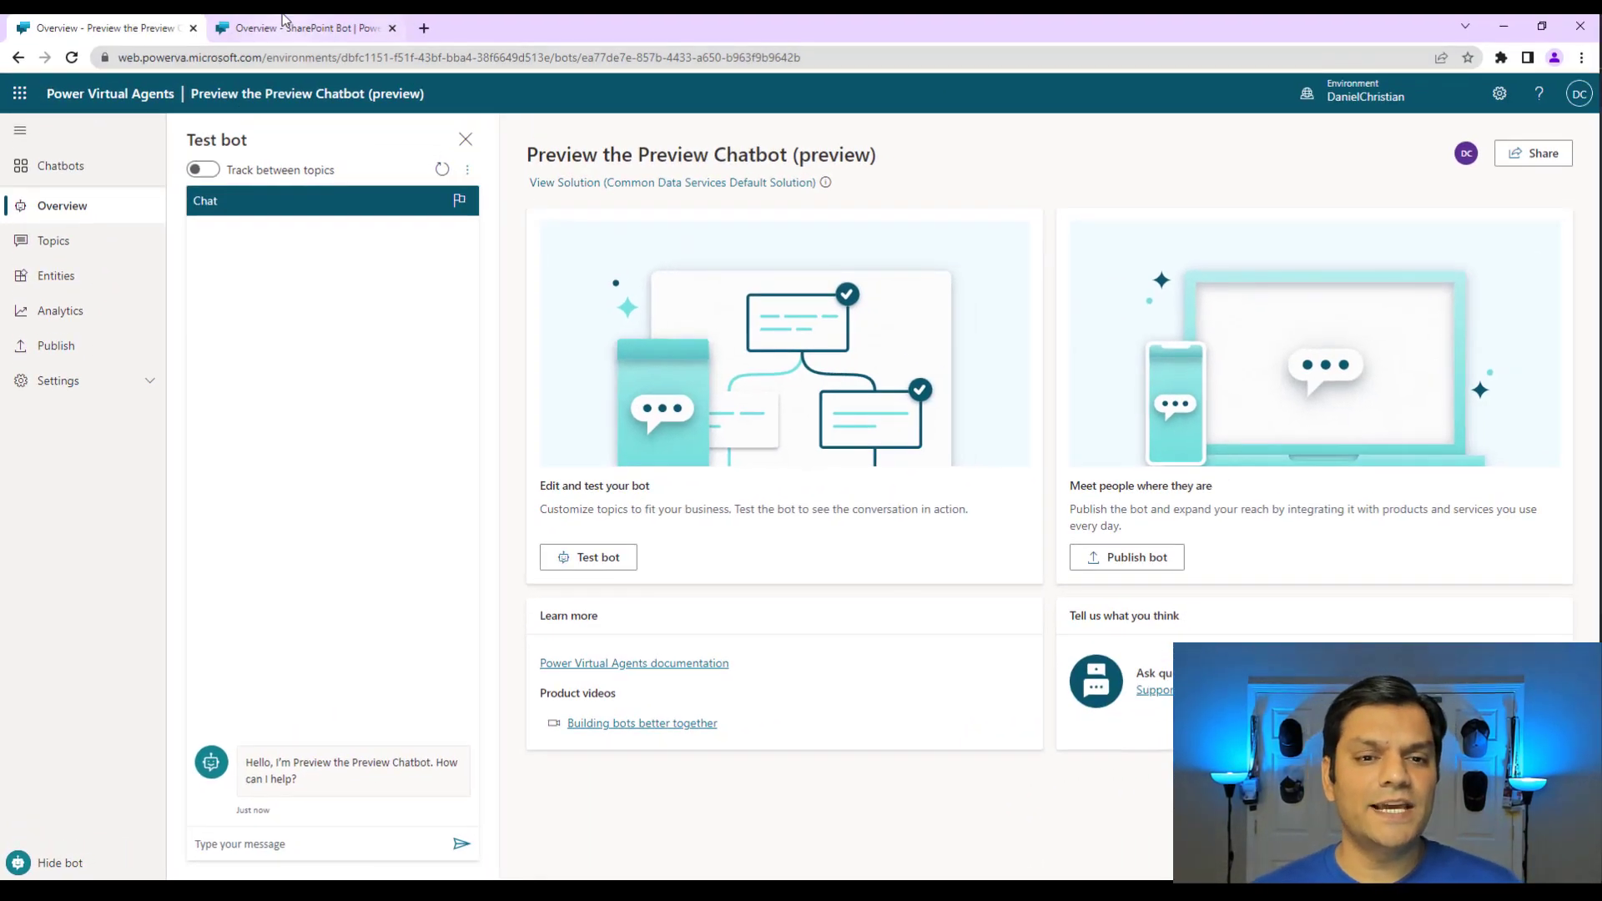
pyautogui.click(285, 23)
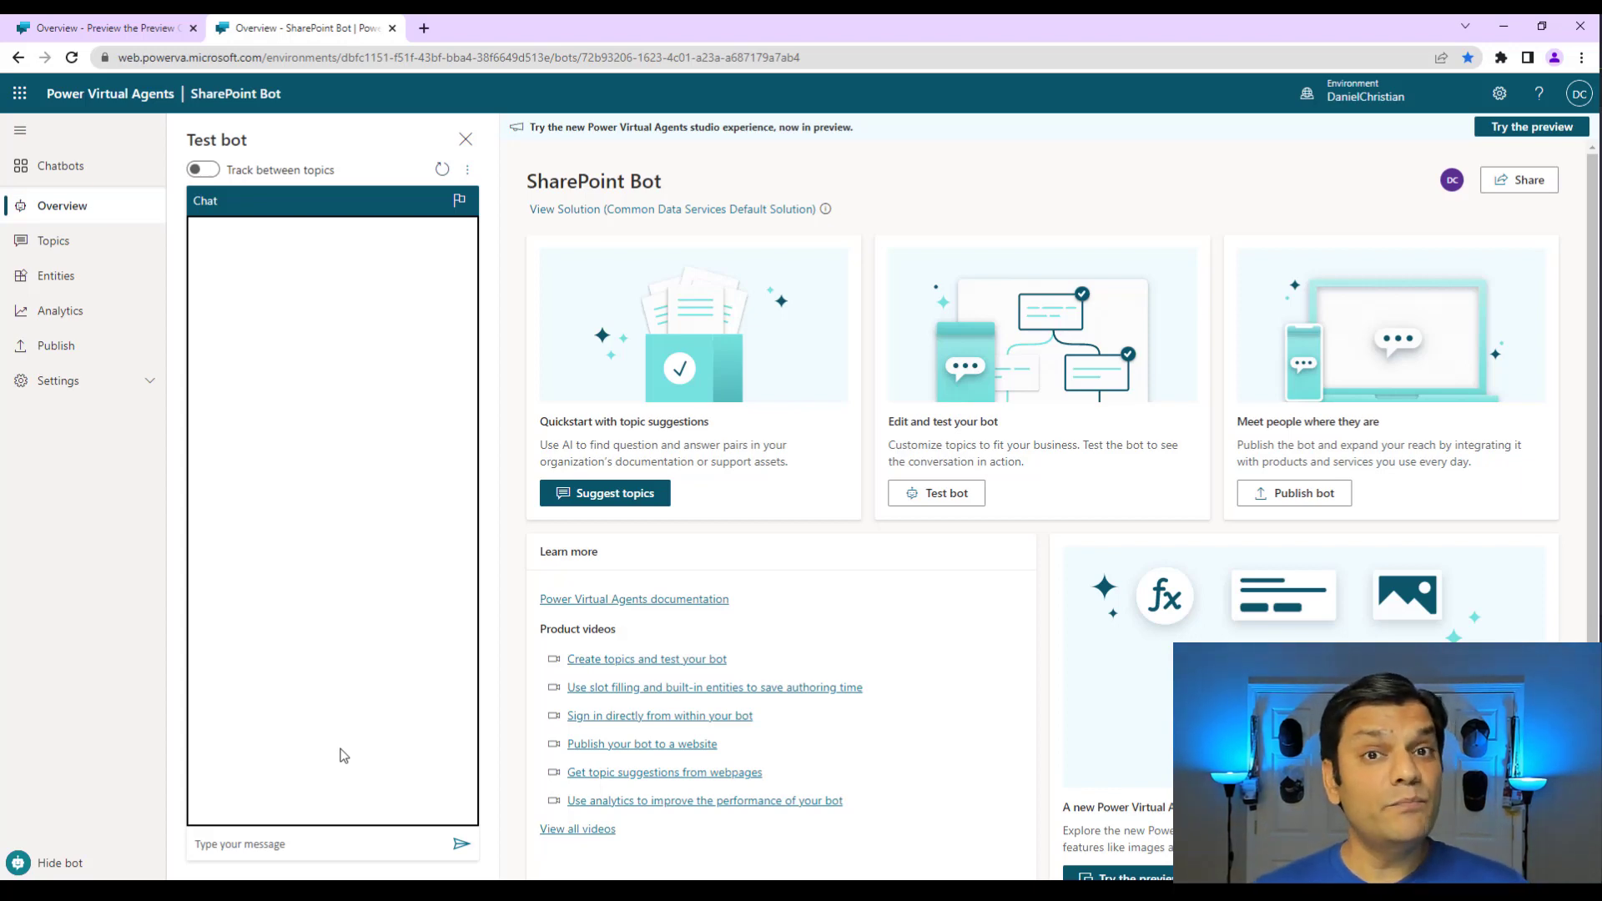
pyautogui.click(132, 23)
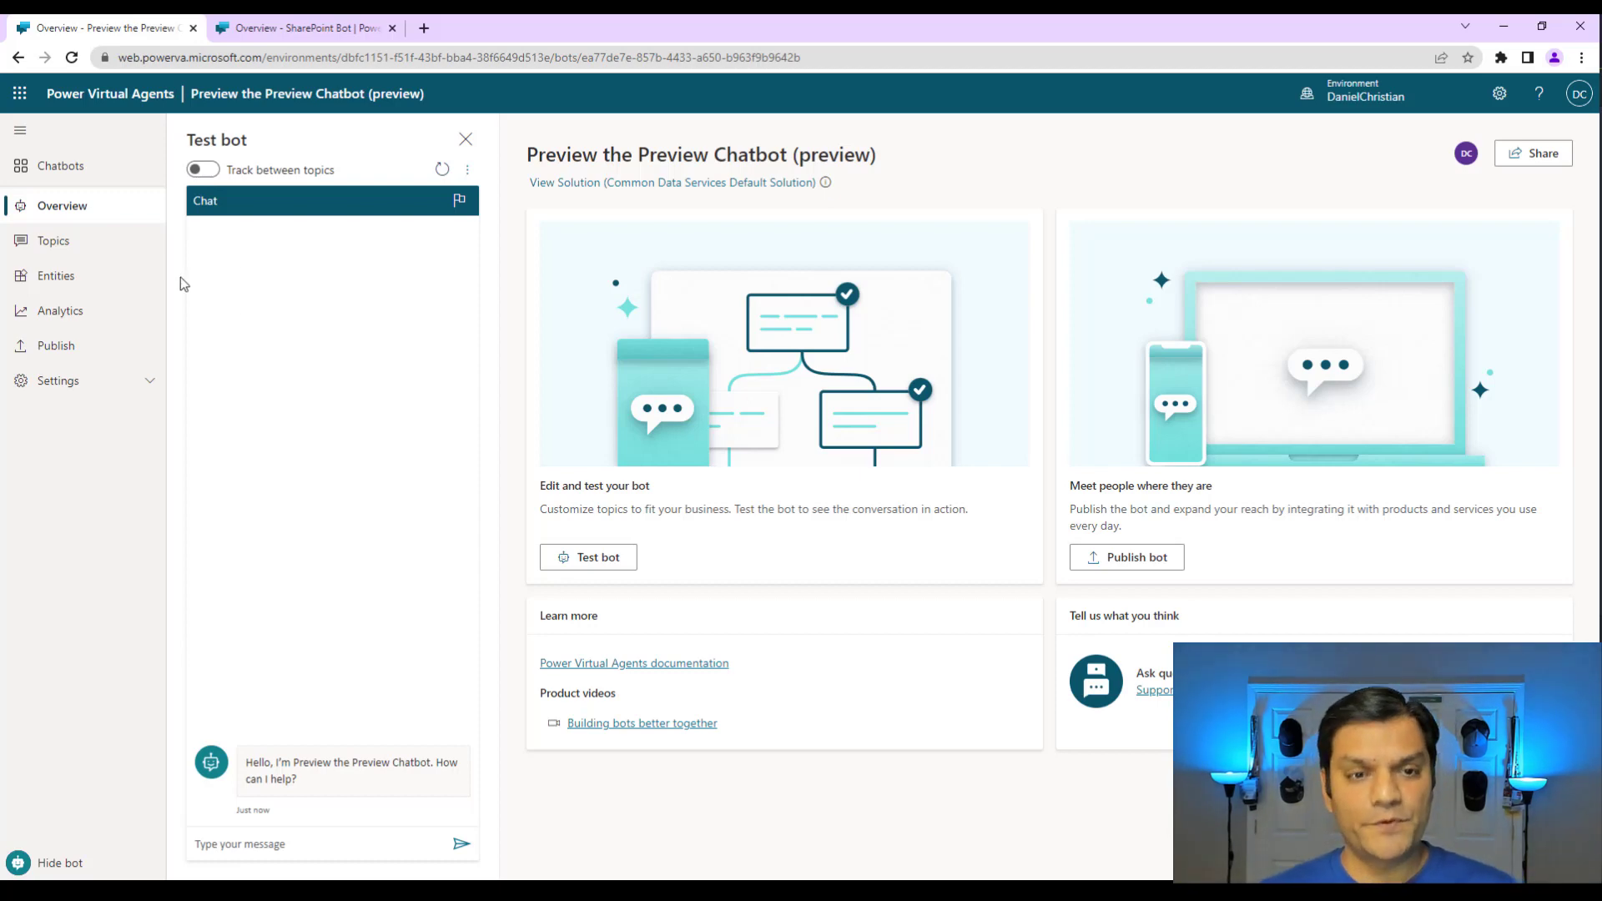
# Open the preview chatbot's topics and compare how they are organised with the SharePoint Bot's topic list.
pyautogui.click(65, 255)
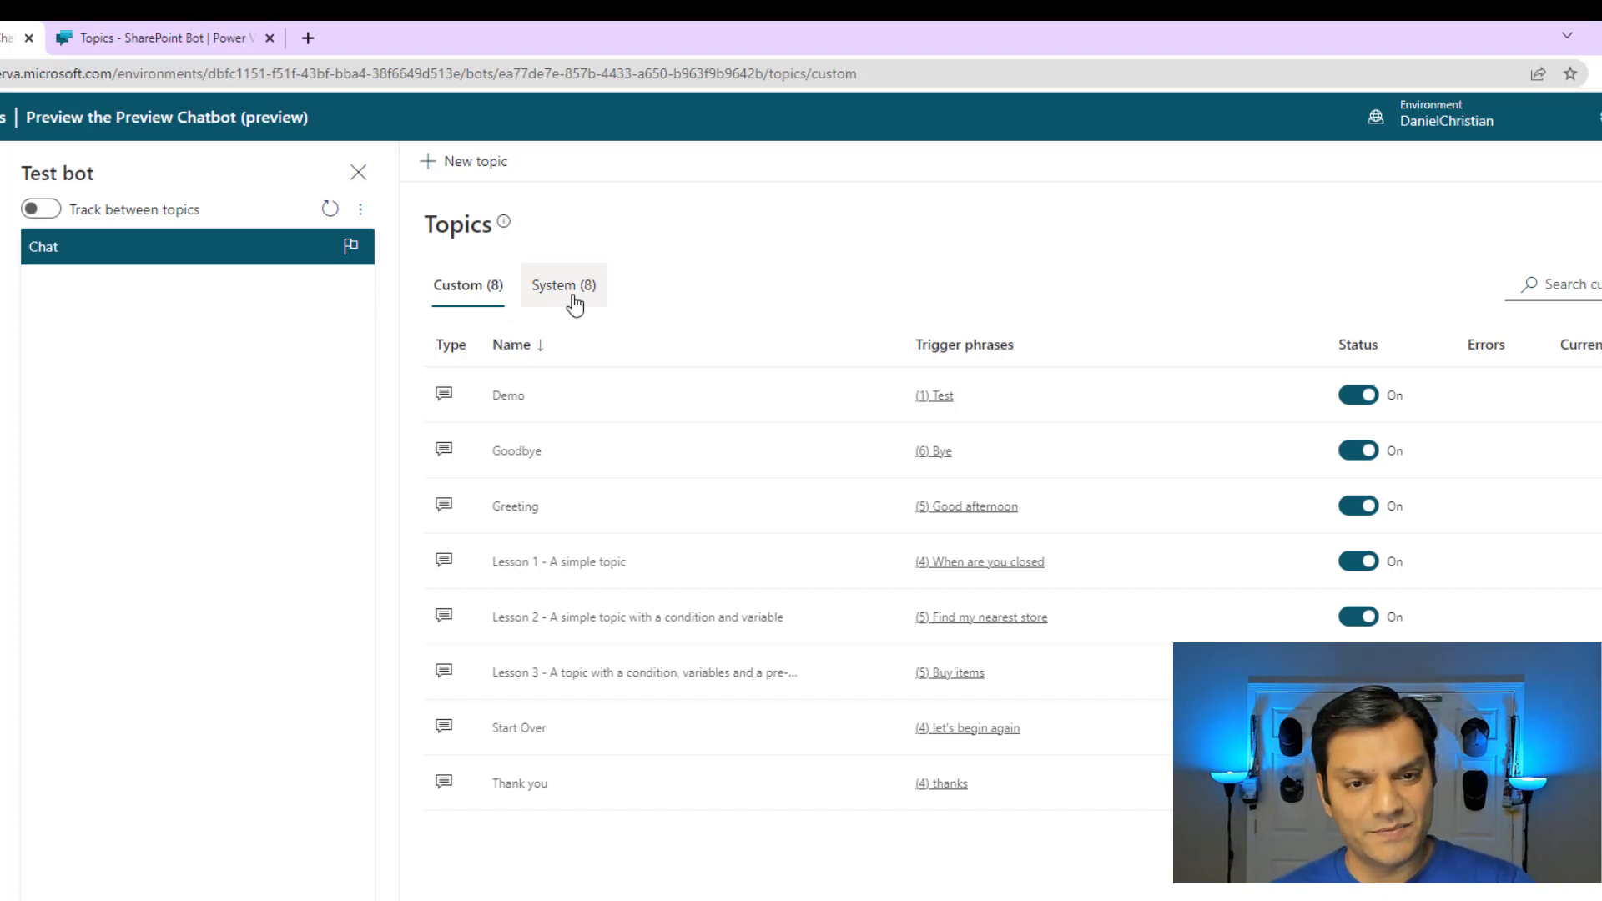
pyautogui.click(208, 39)
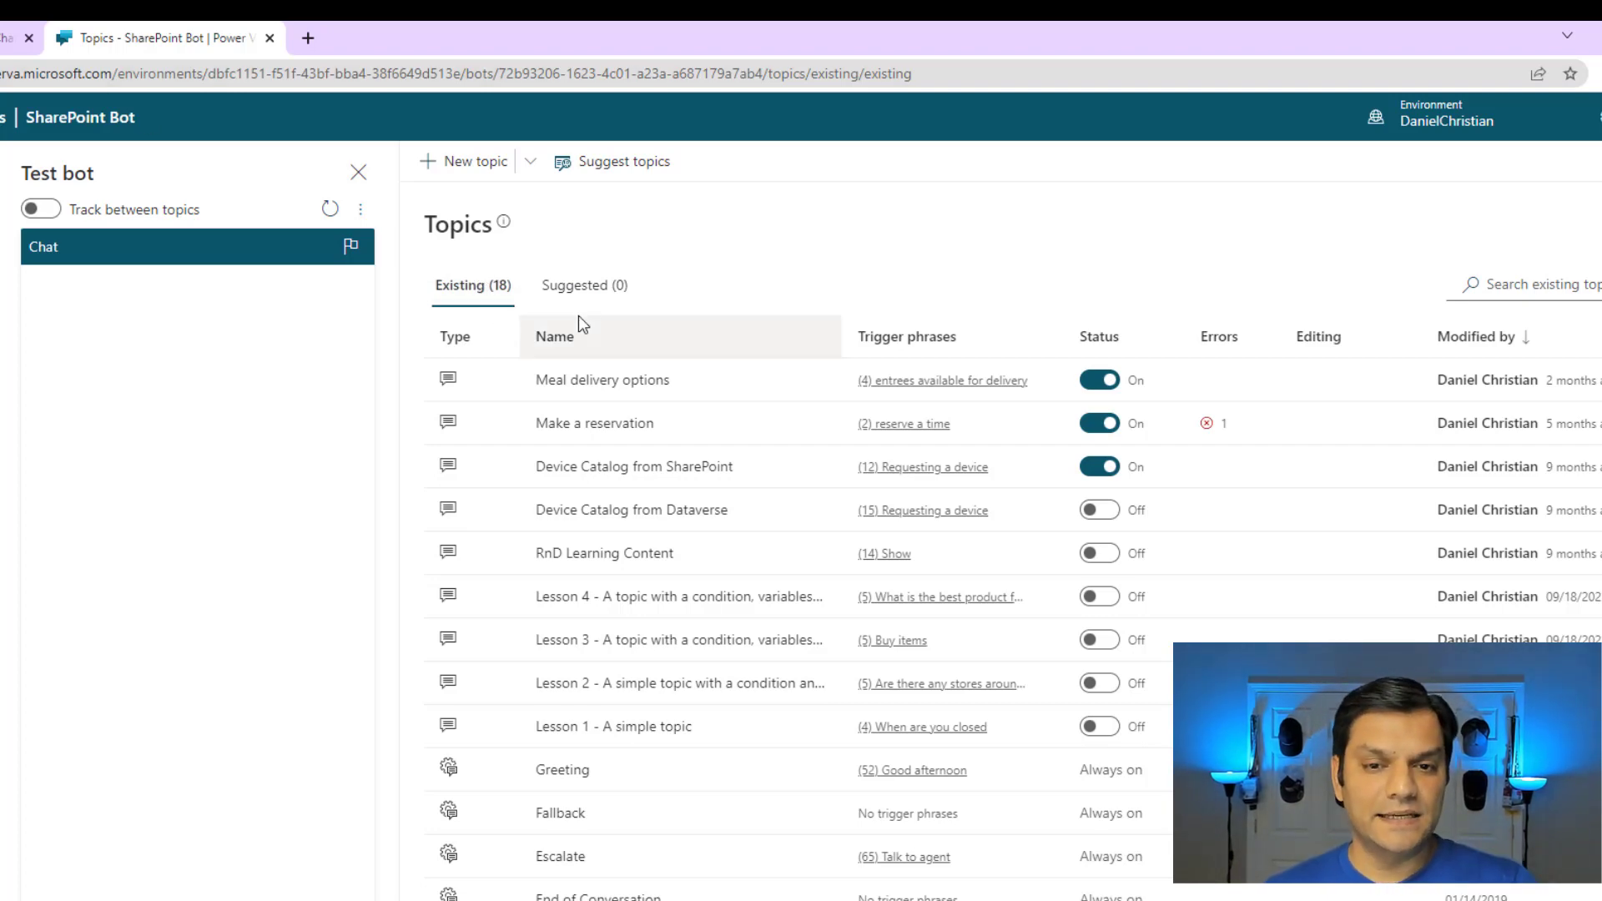
pyautogui.click(2, 39)
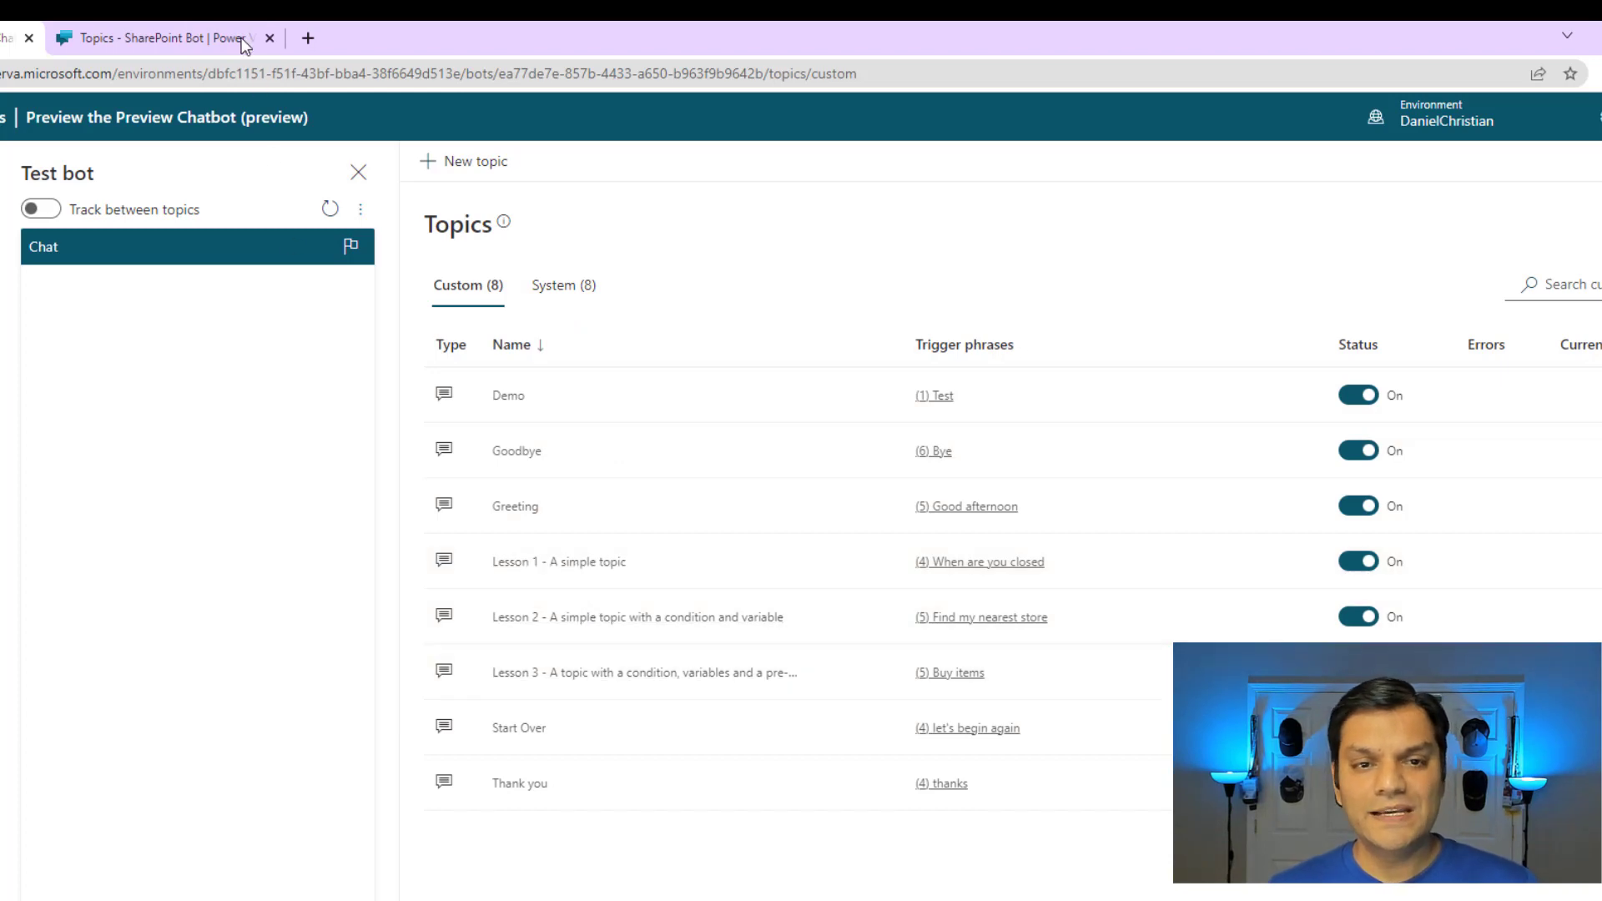
pyautogui.click(199, 38)
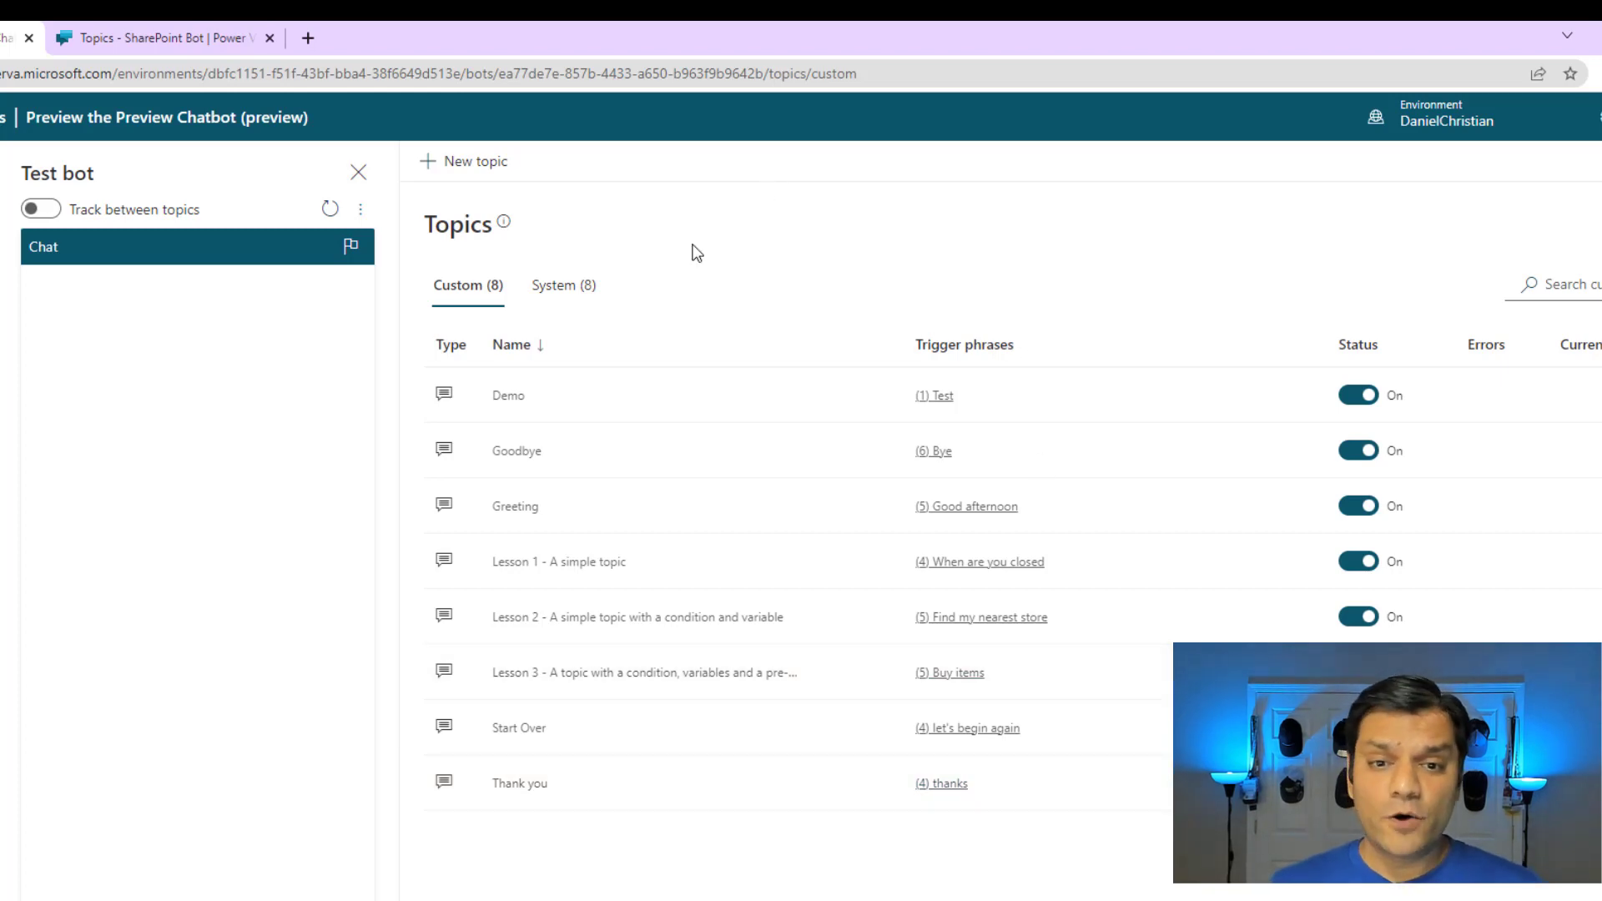
# Open the Conversation Start system topic in the preview chatbot and examine its greeting message.
pyautogui.click(583, 288)
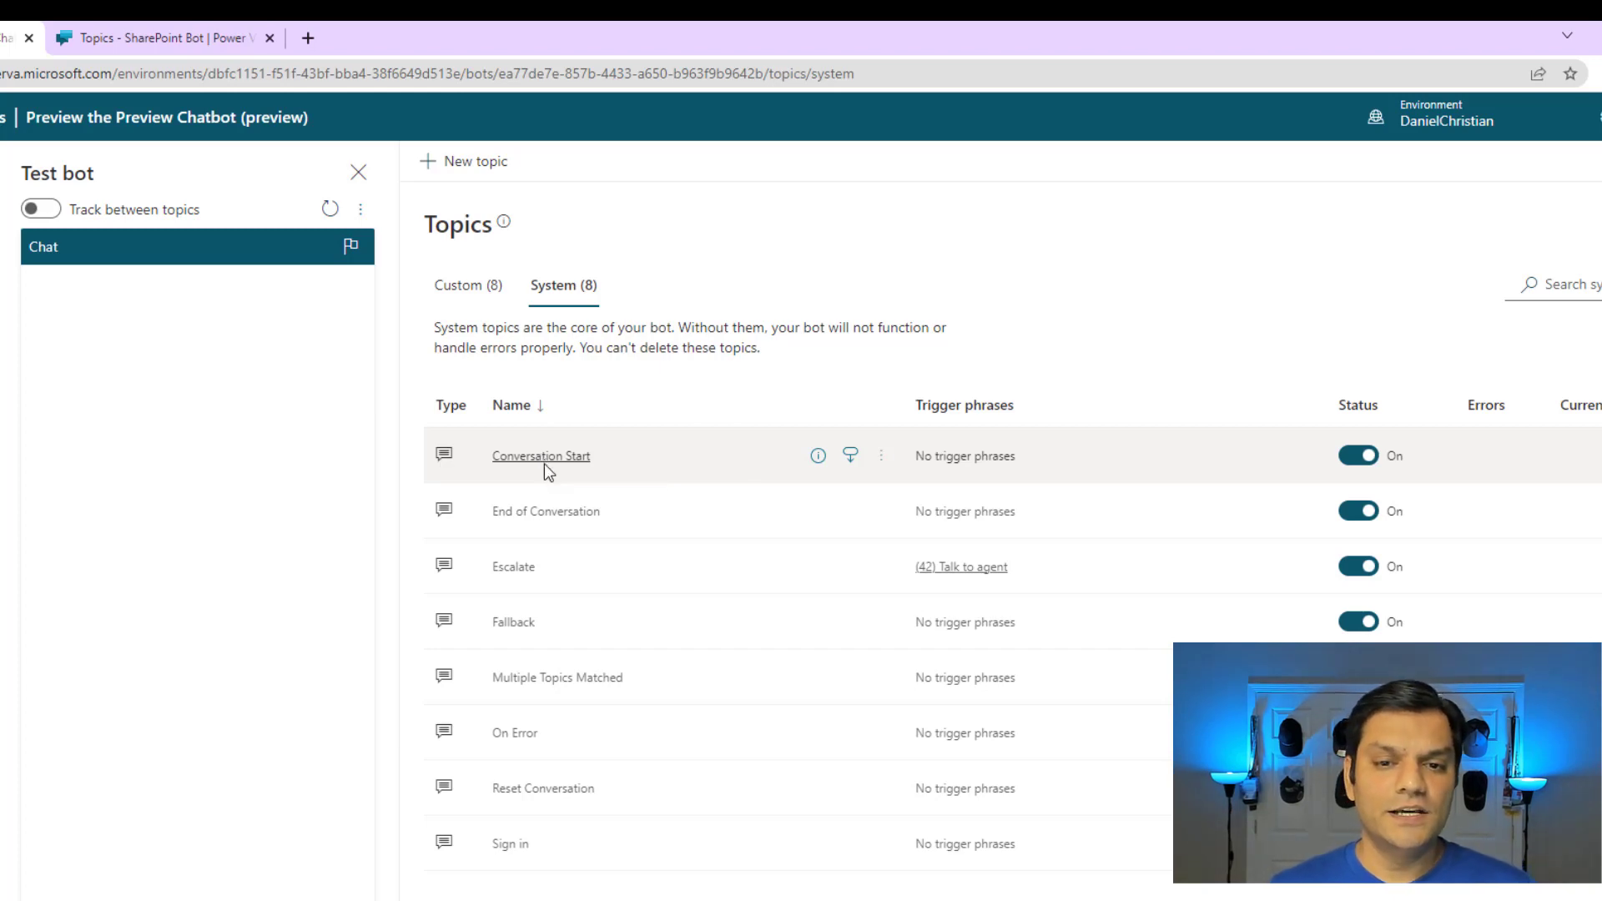
pyautogui.click(544, 463)
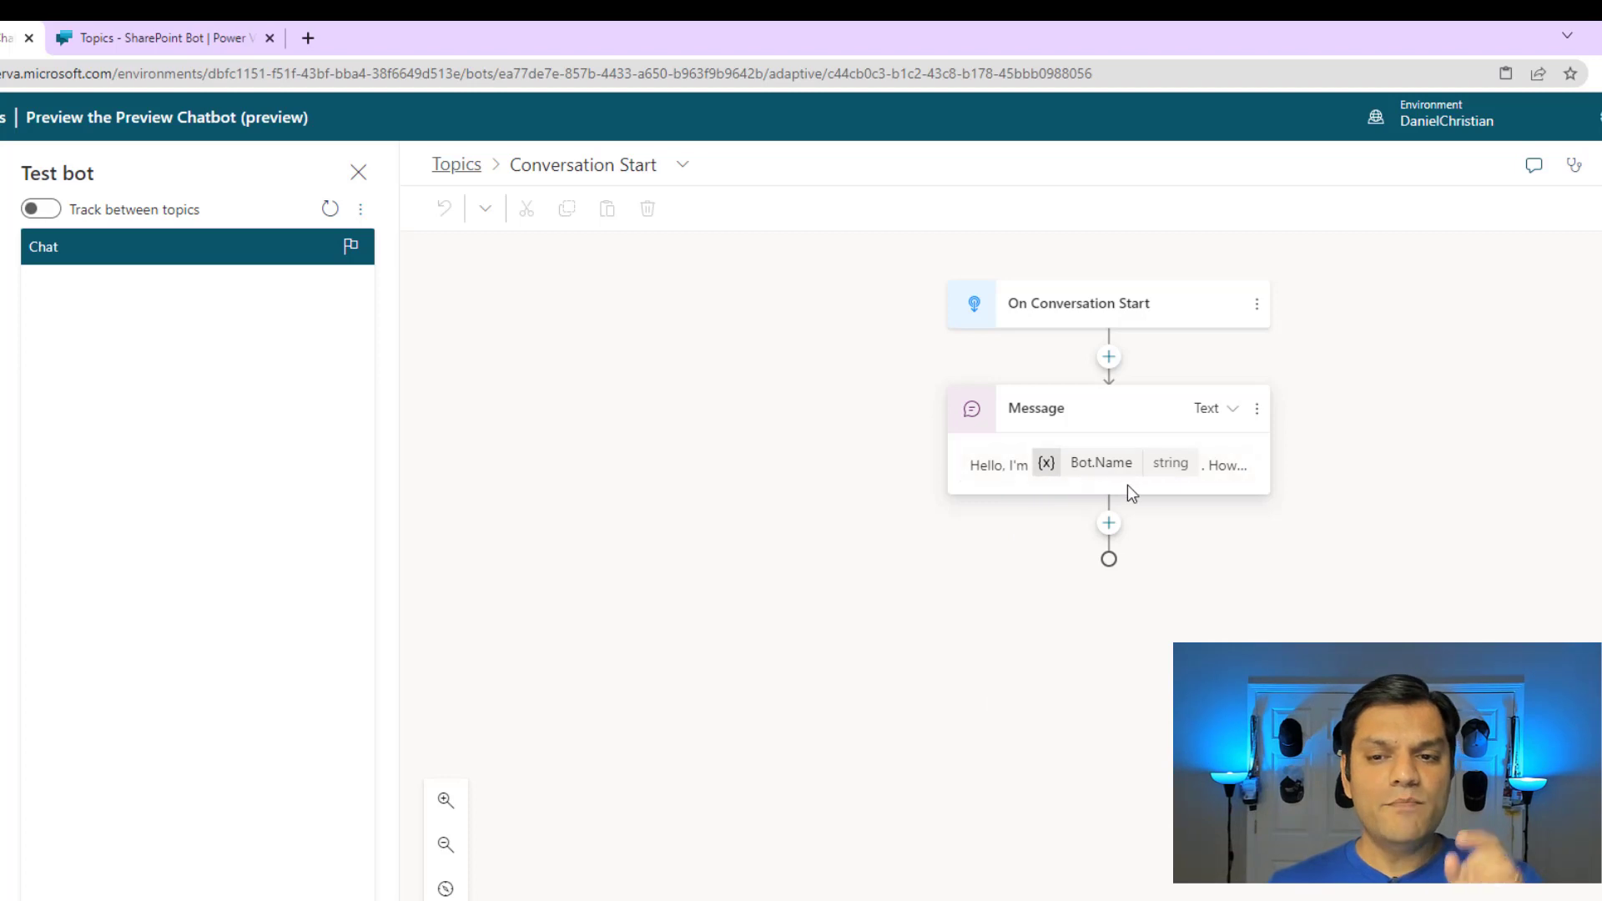
pyautogui.click(1241, 481)
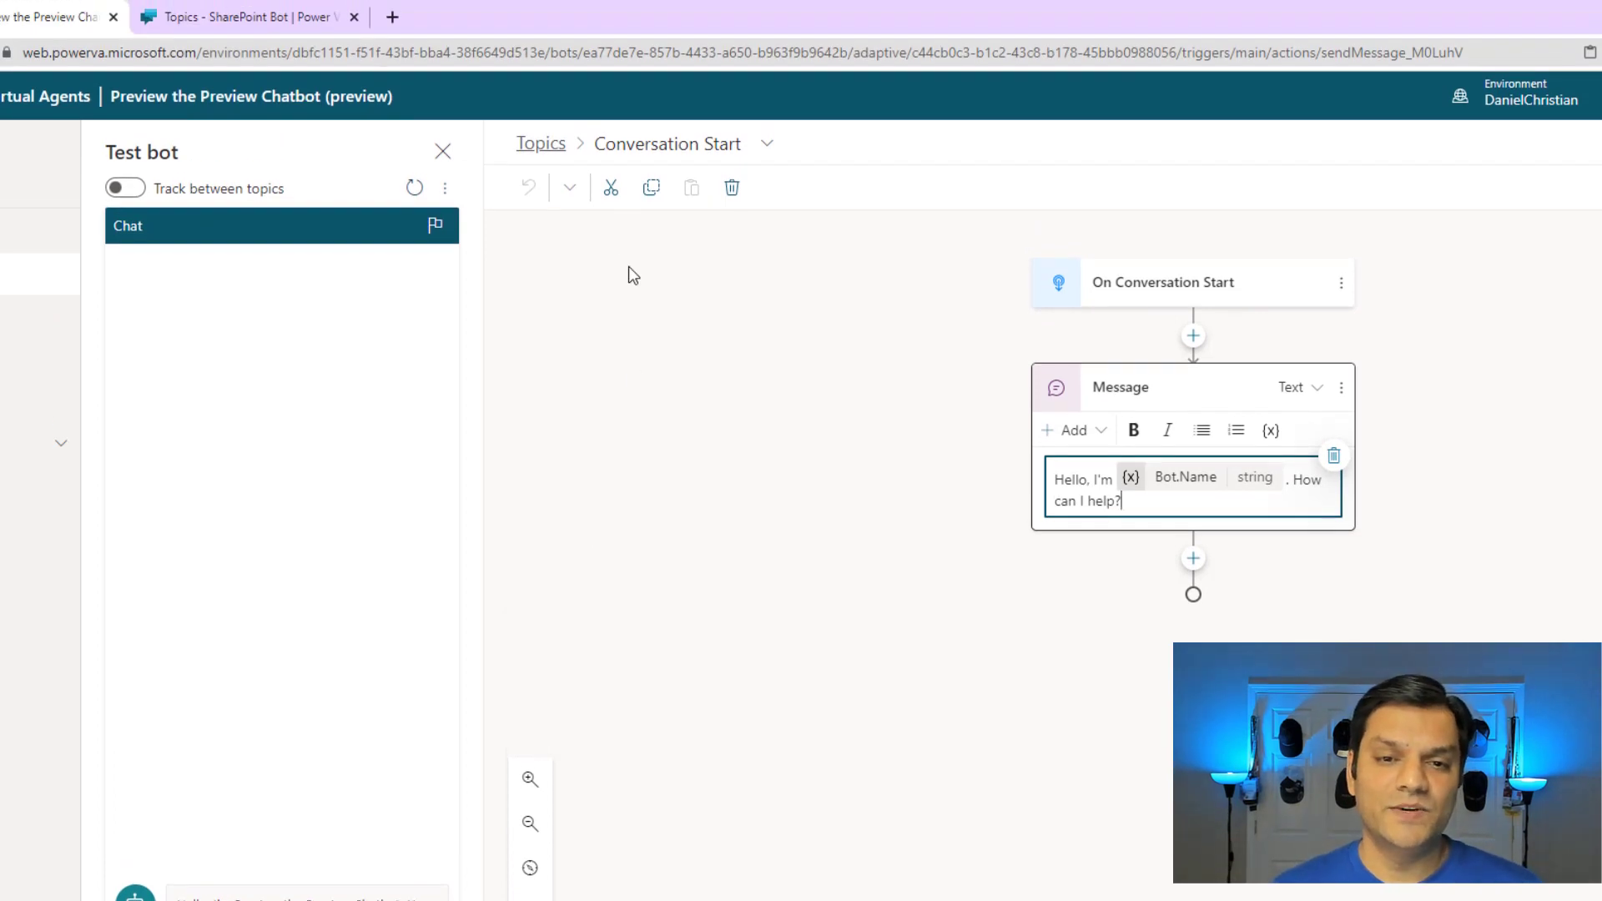
# Create a new topic in the preview chatbot and name it Live Demo.
pyautogui.click(552, 148)
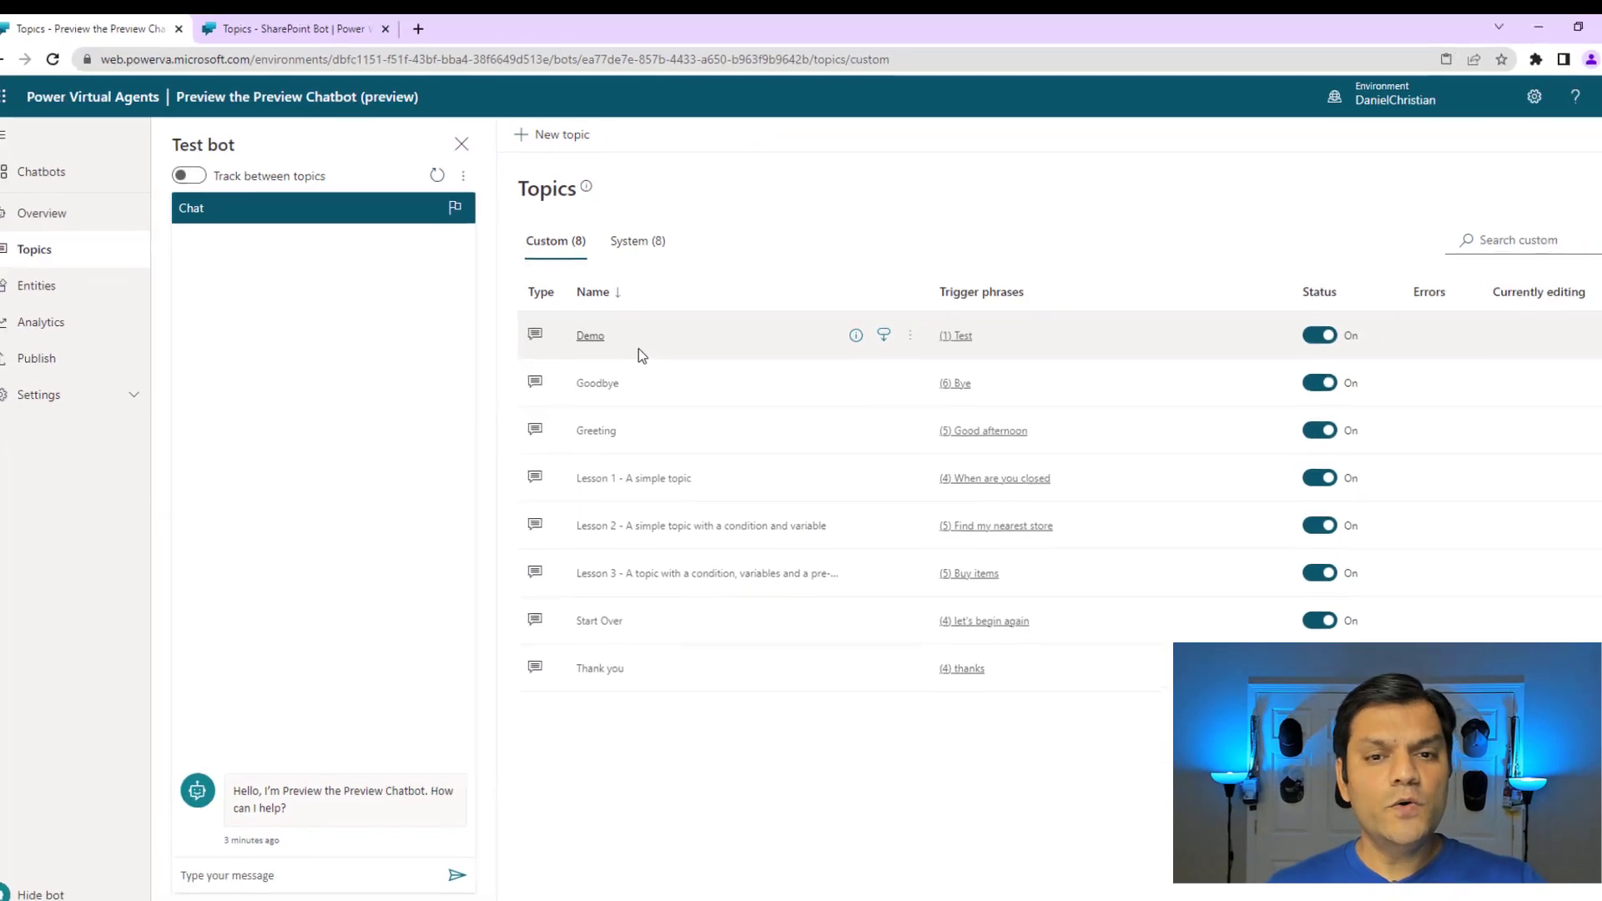
pyautogui.click(570, 134)
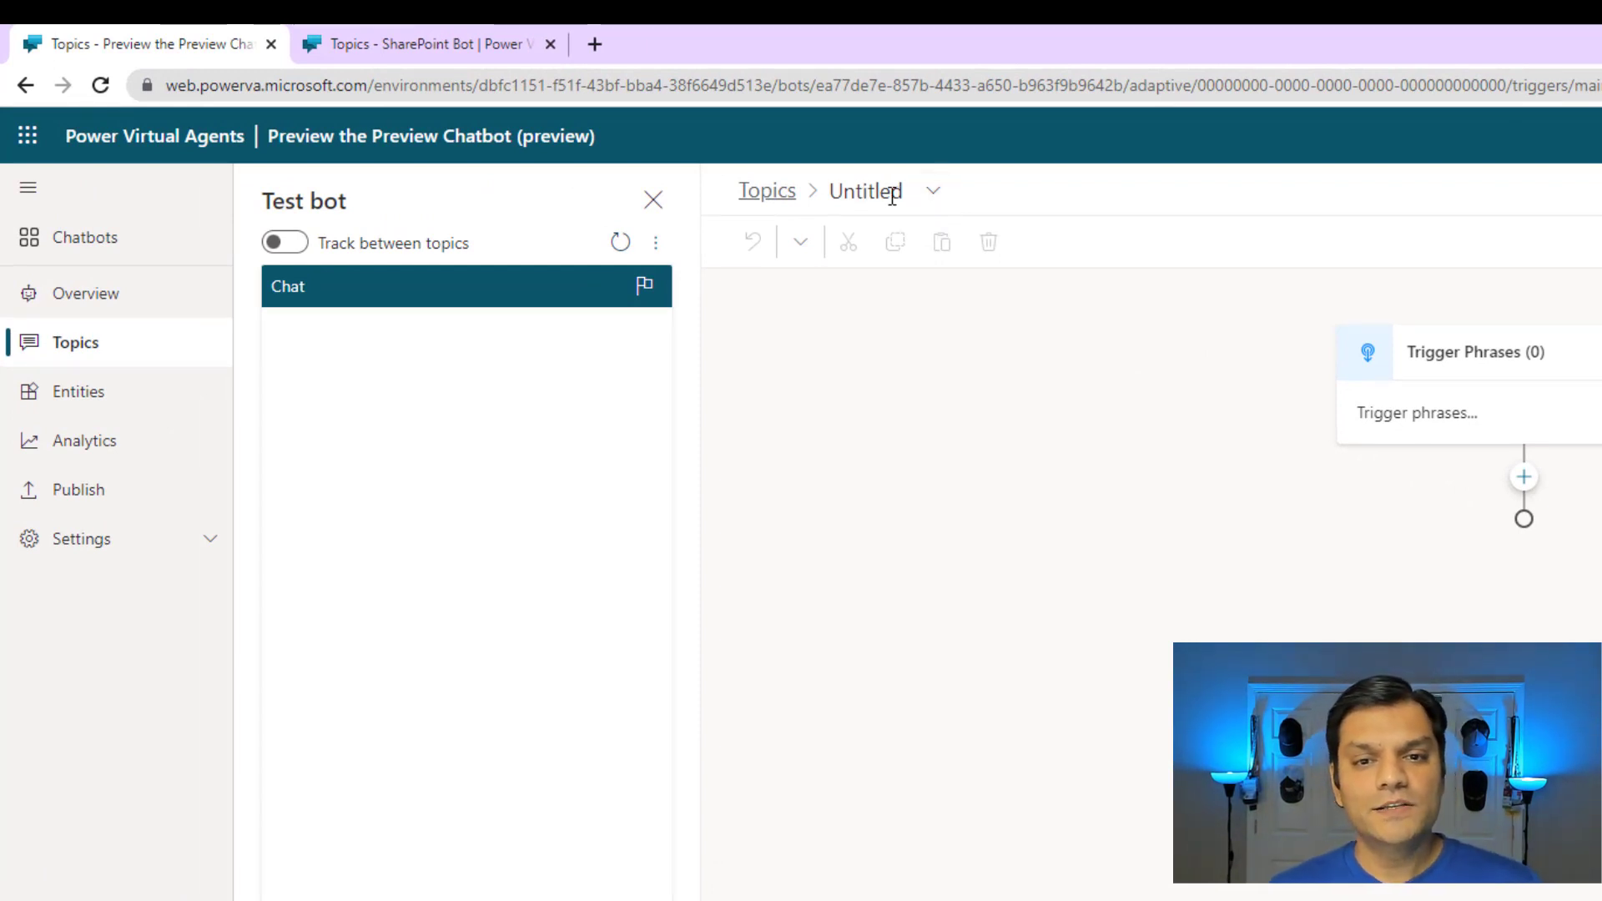
pyautogui.click(890, 193)
pyautogui.write('Live Demo')
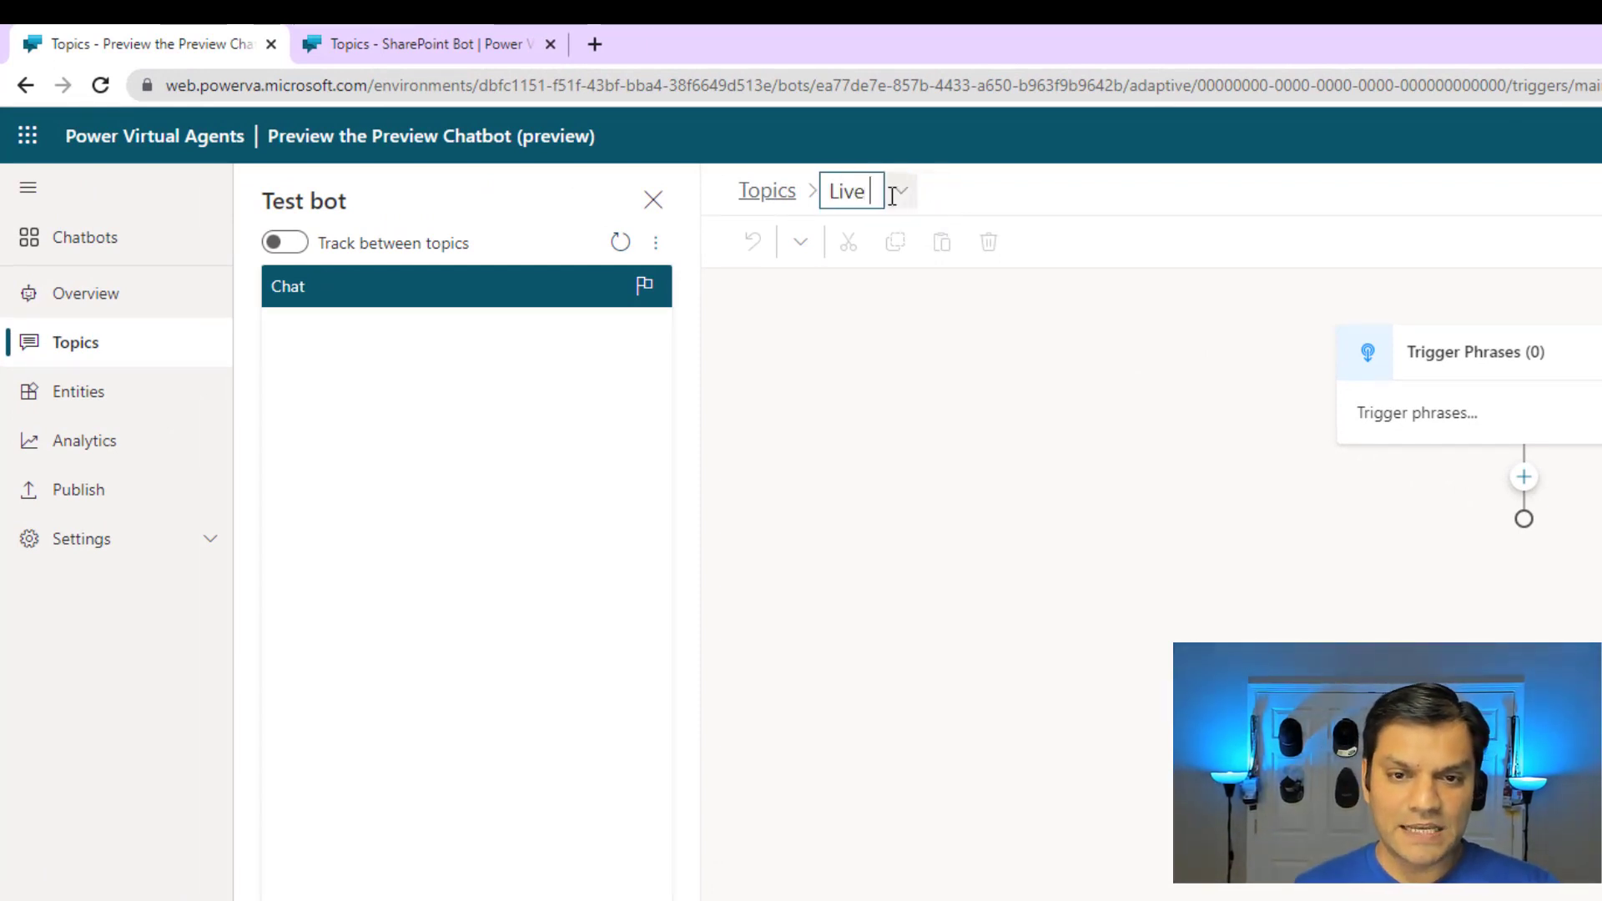
pyautogui.click(1131, 465)
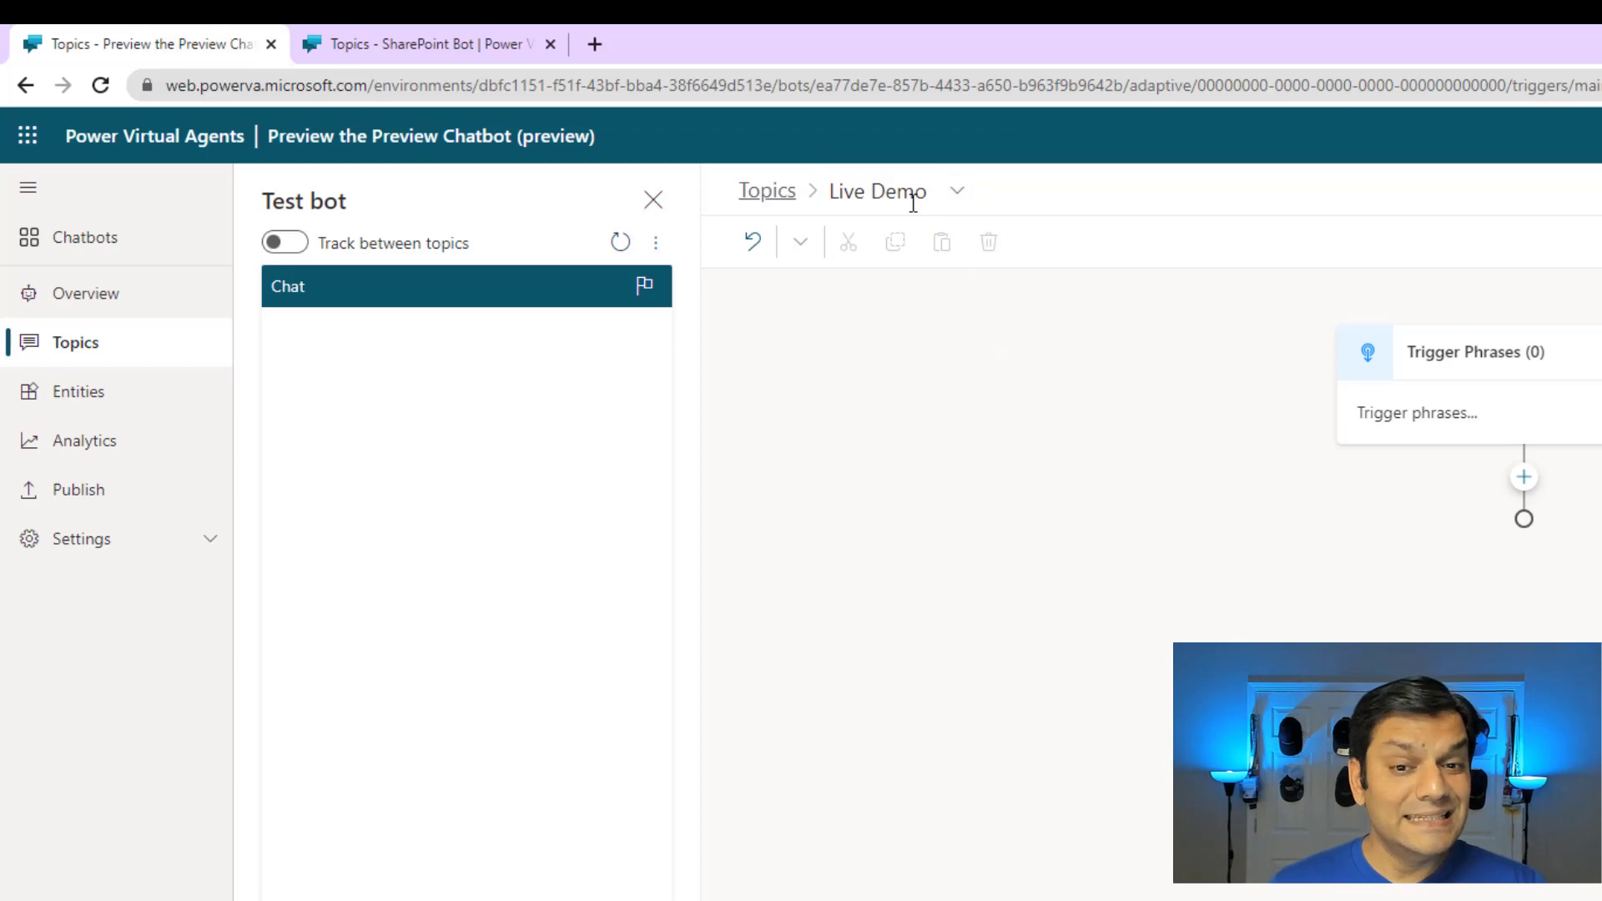
# Compare the header of SharePoint Bot's Meal delivery options topic with Live Demo's, including Live Demo's list for switching topics.
pyautogui.click(501, 42)
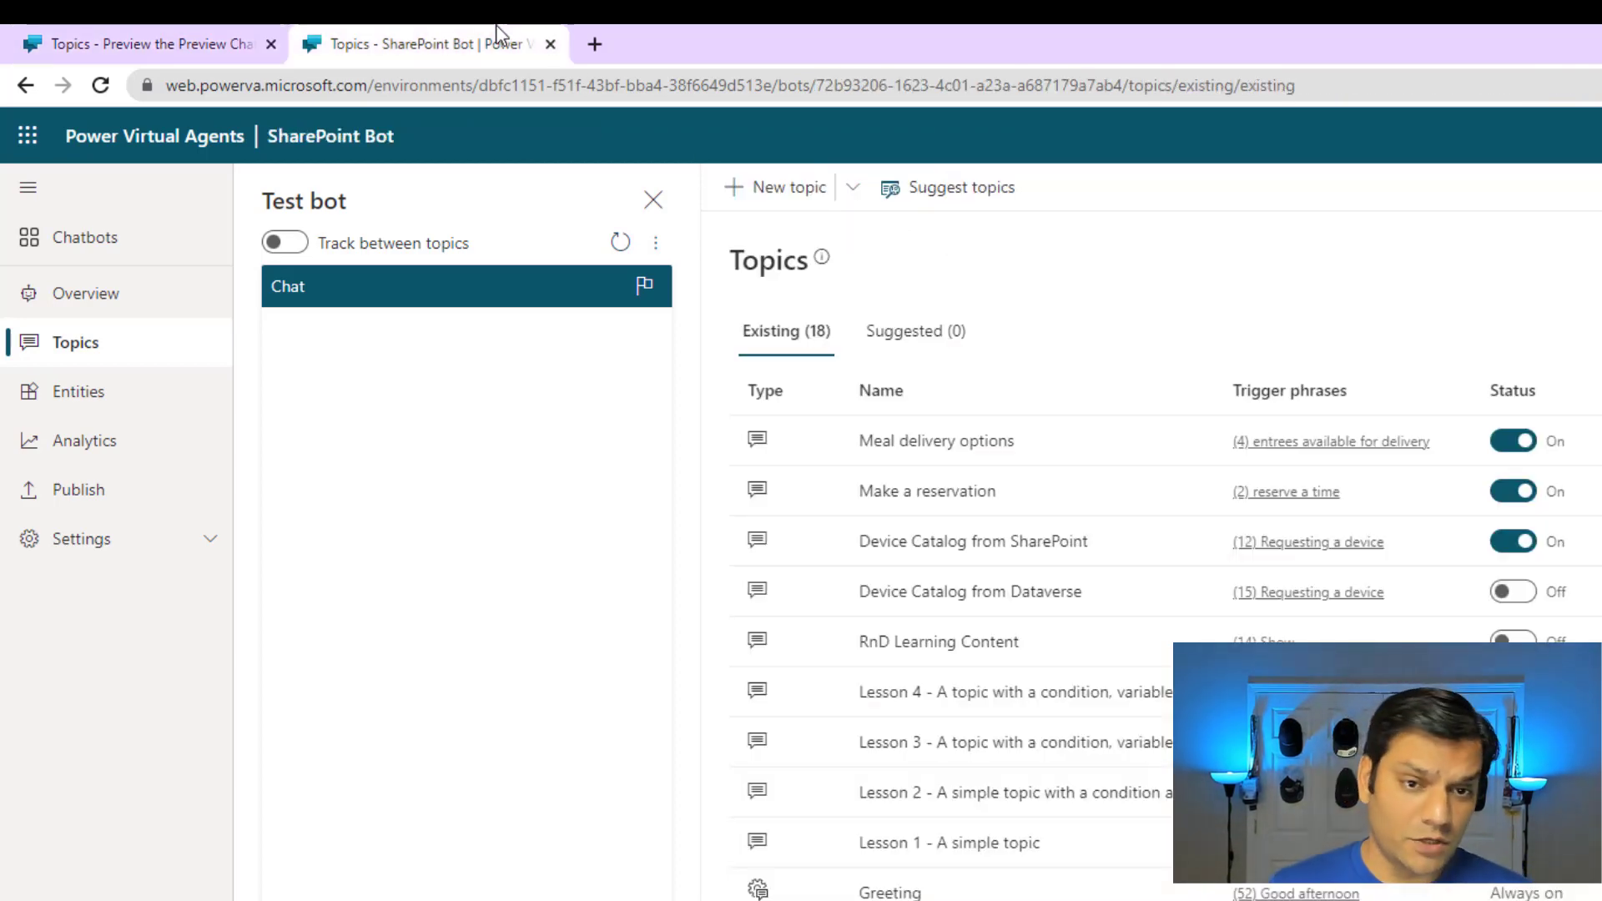
pyautogui.click(928, 455)
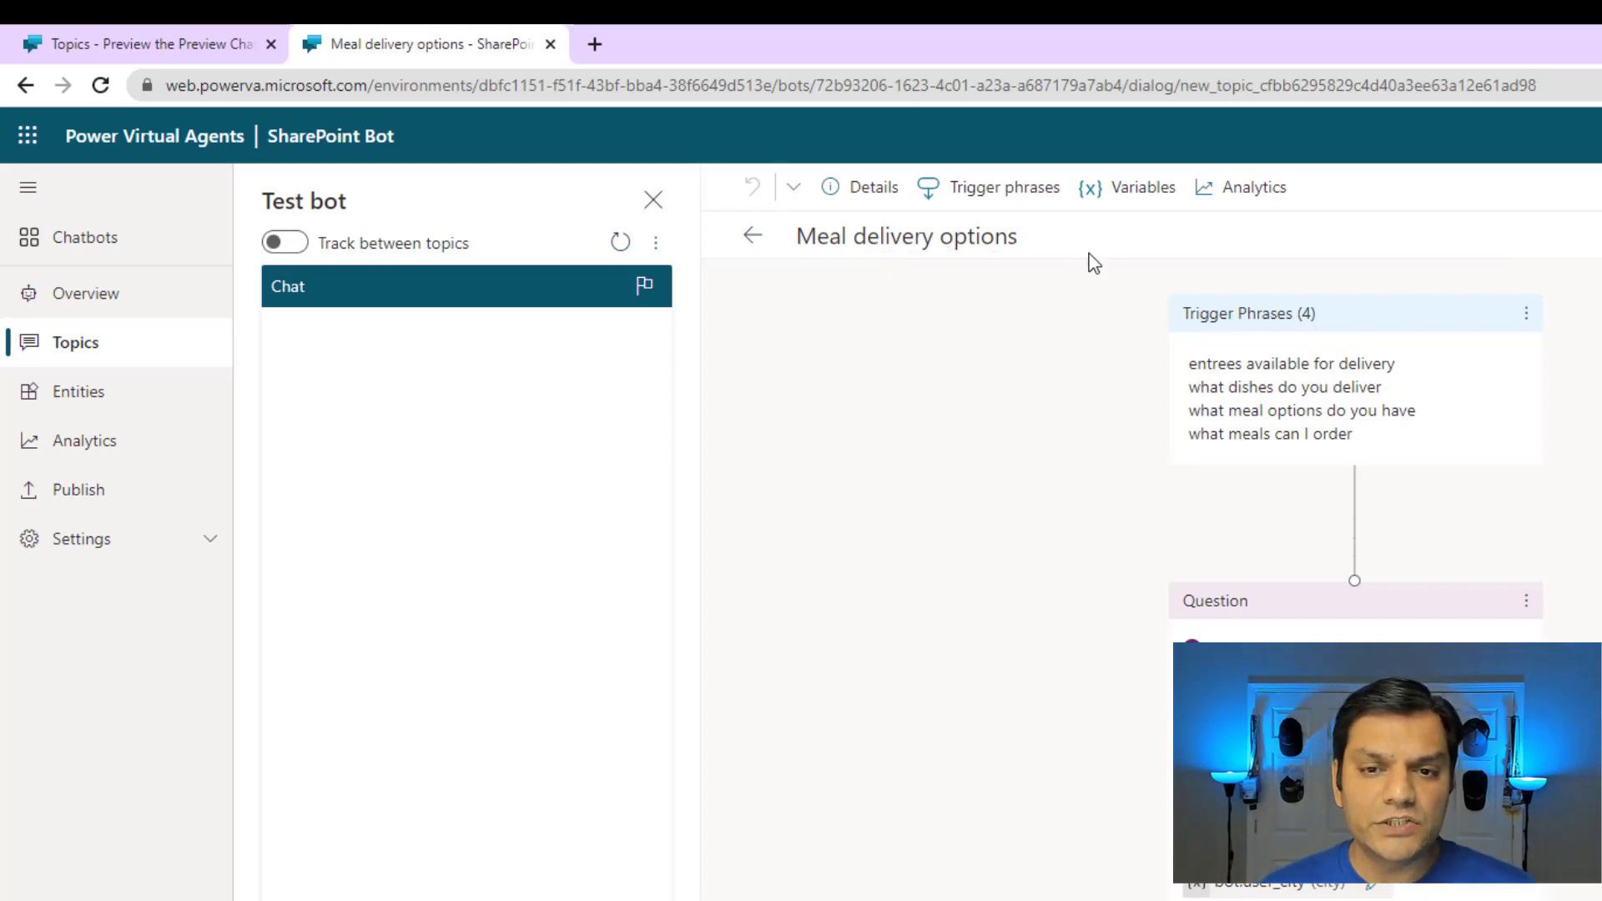
pyautogui.click(162, 48)
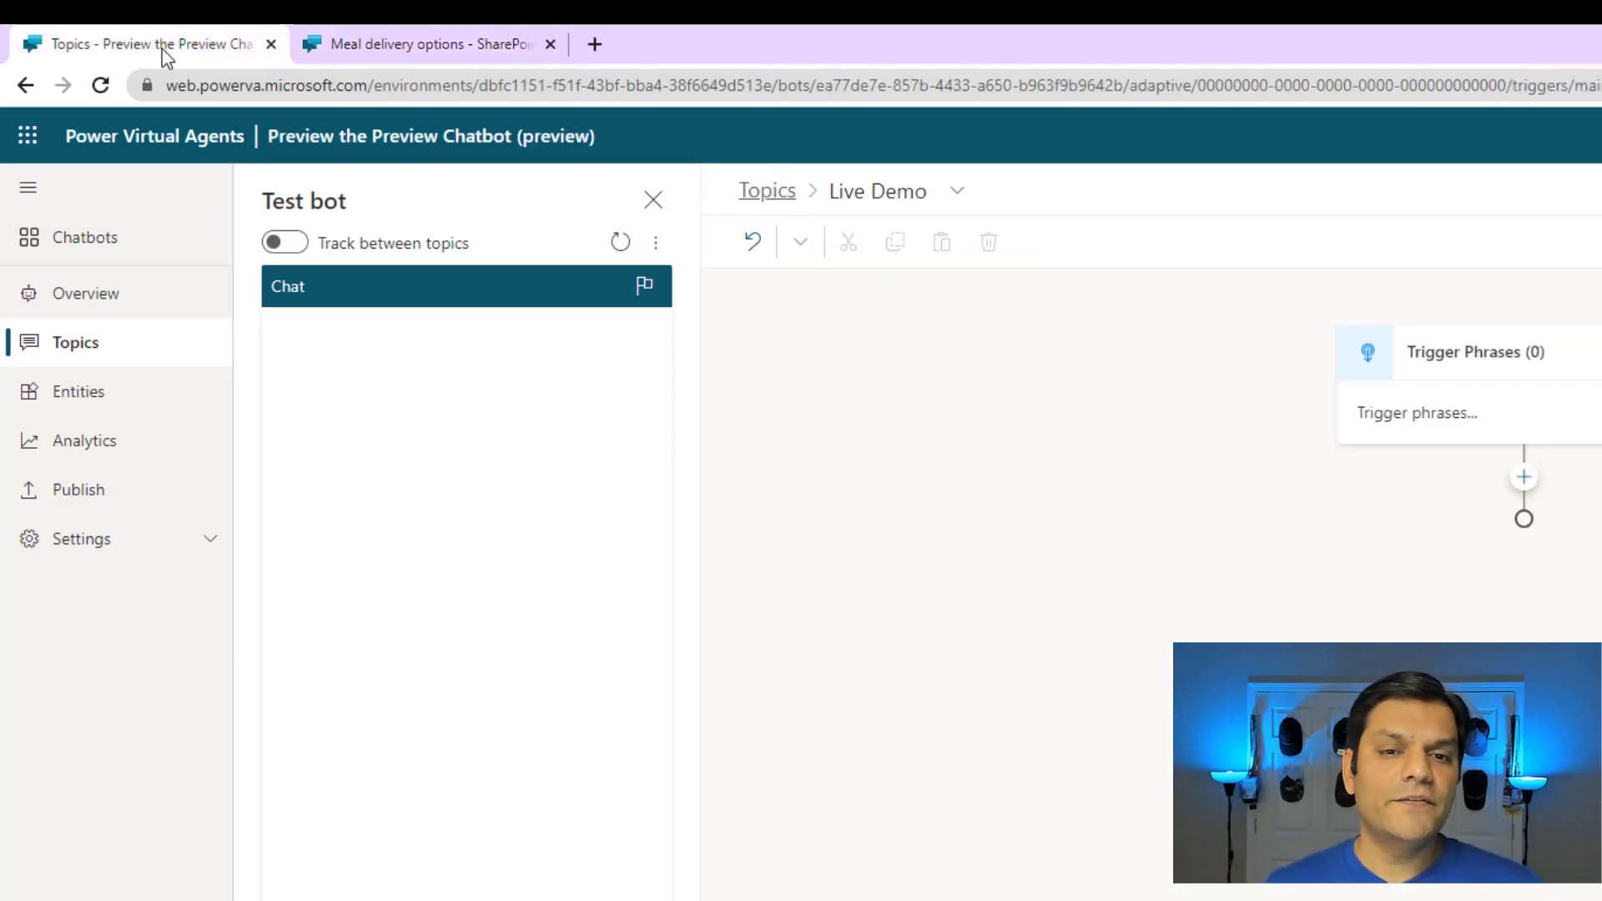
pyautogui.click(956, 205)
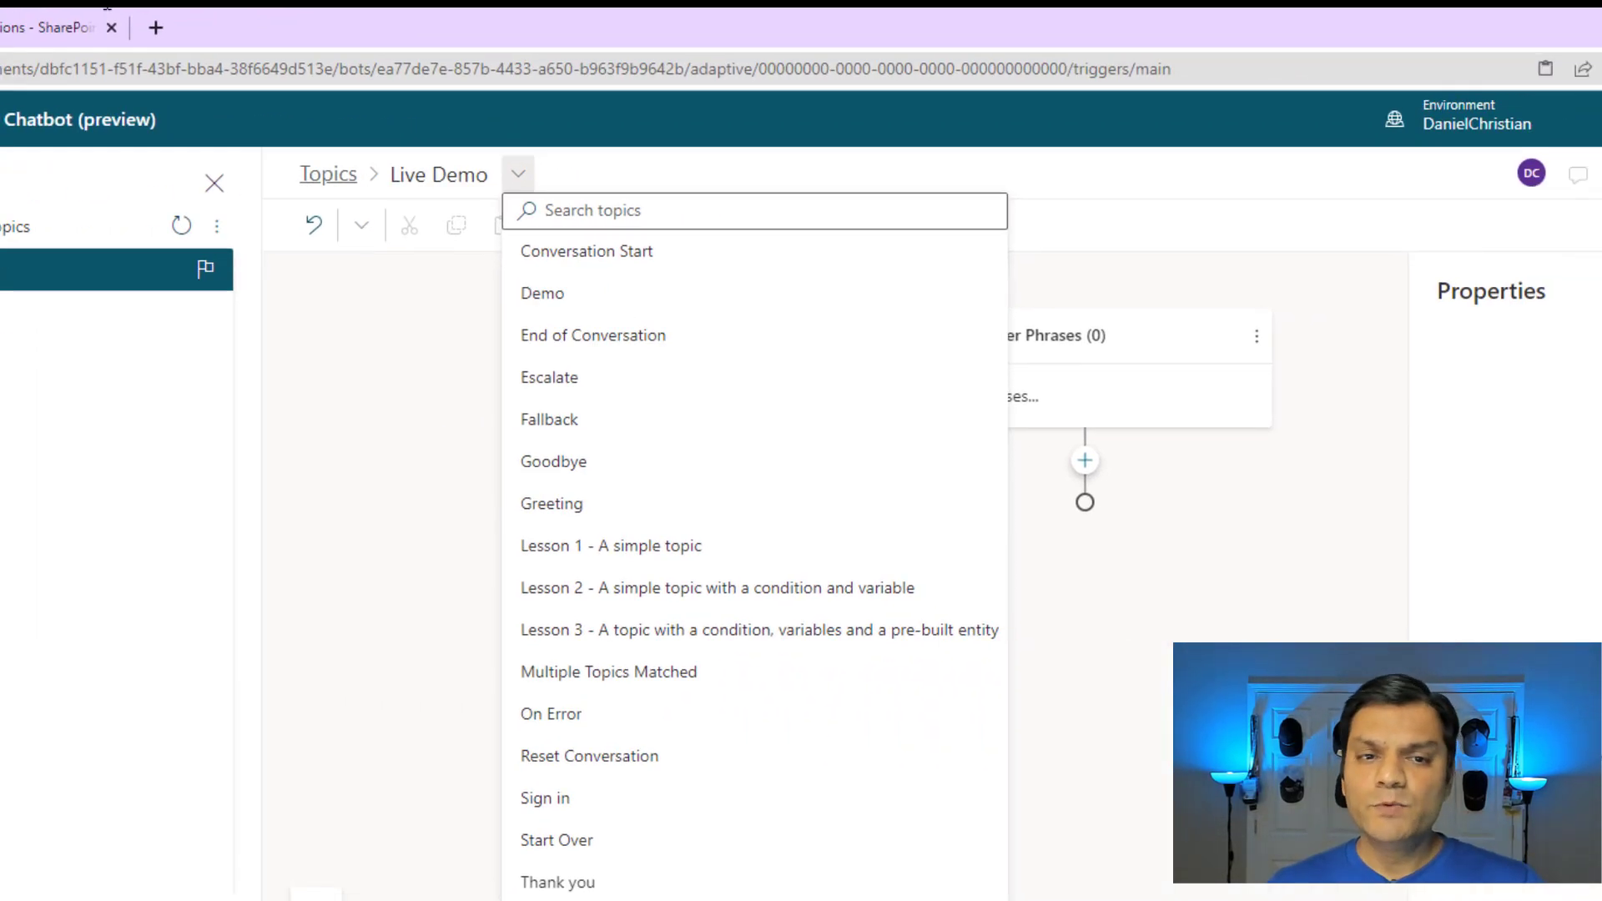
pyautogui.click(1183, 658)
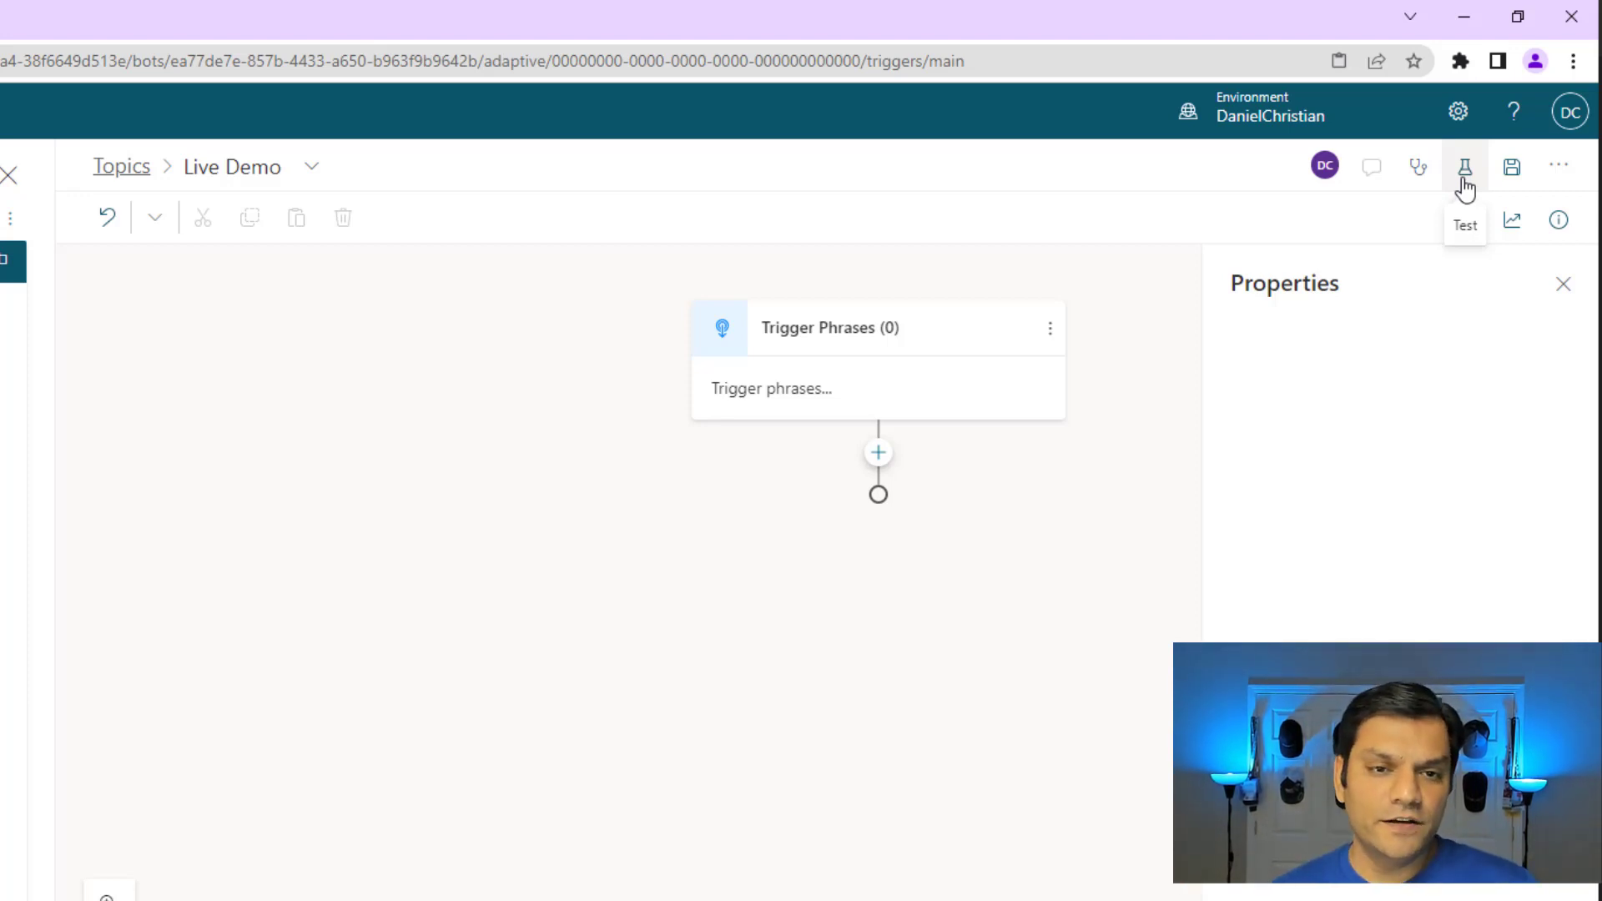
# Hide the test bot pane on SharePoint Bot's Meal delivery options topic and show it again.
pyautogui.click(36, 7)
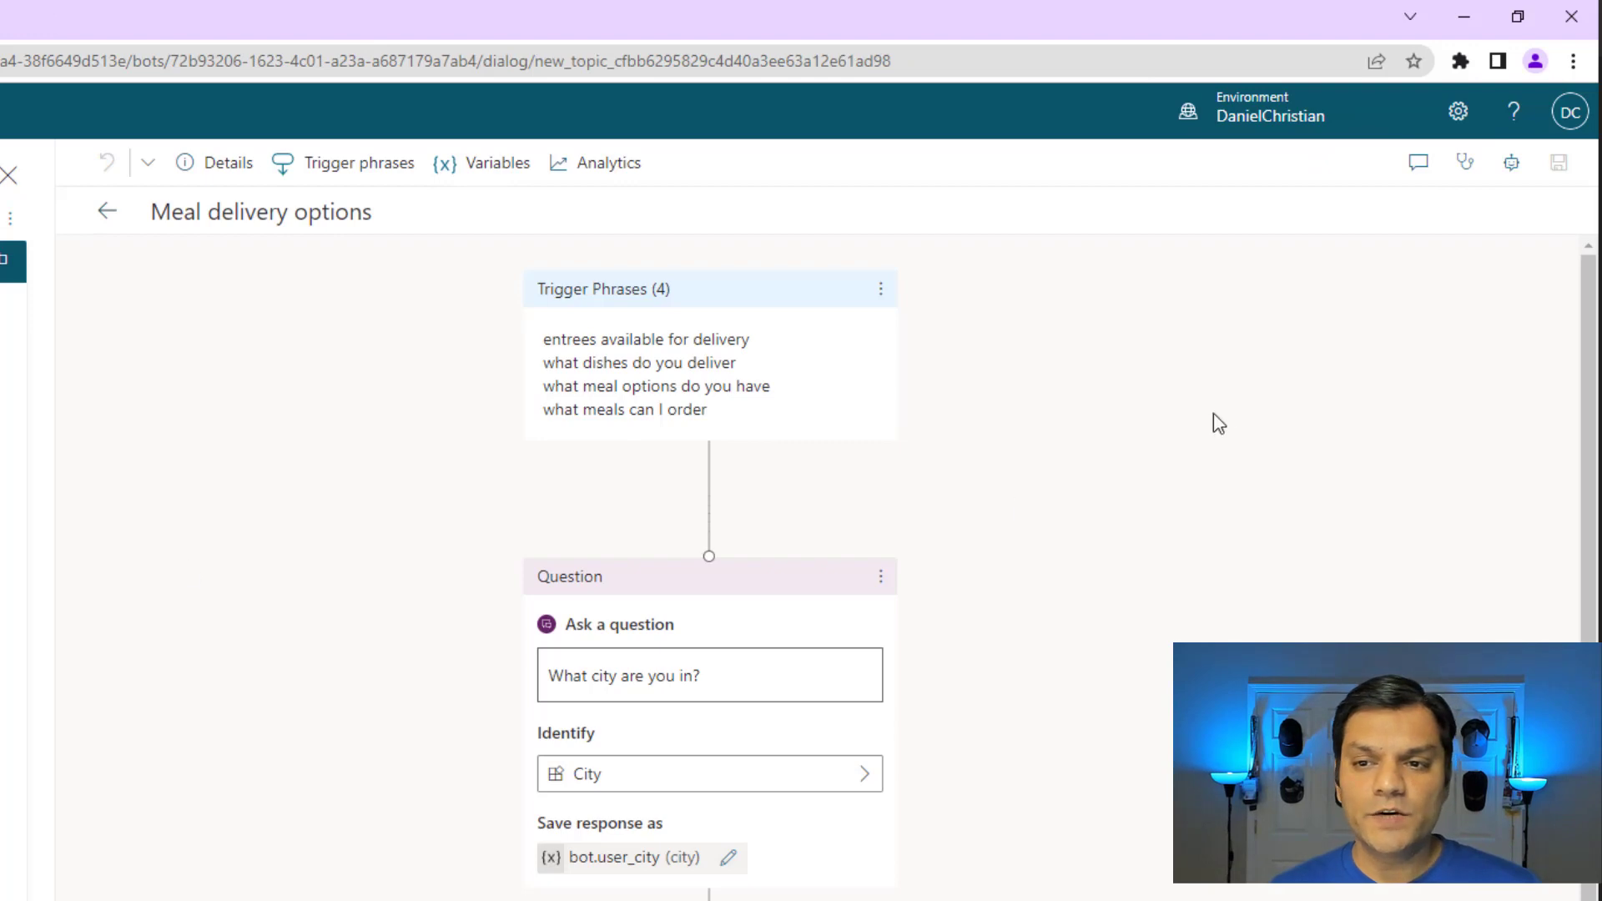
pyautogui.click(1510, 165)
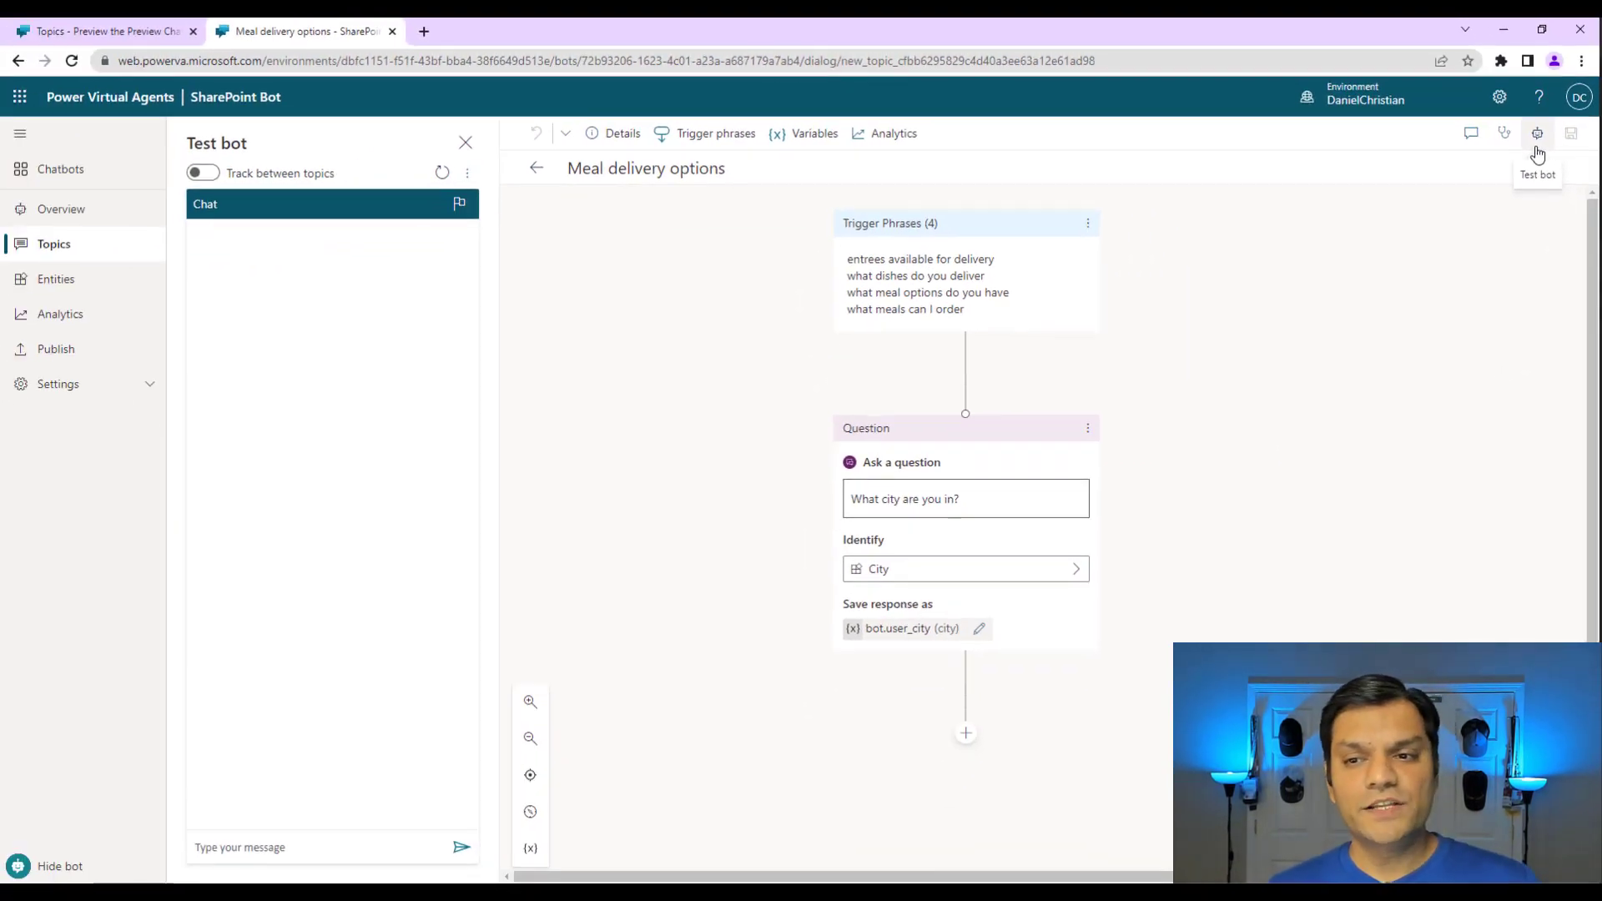
pyautogui.click(1538, 135)
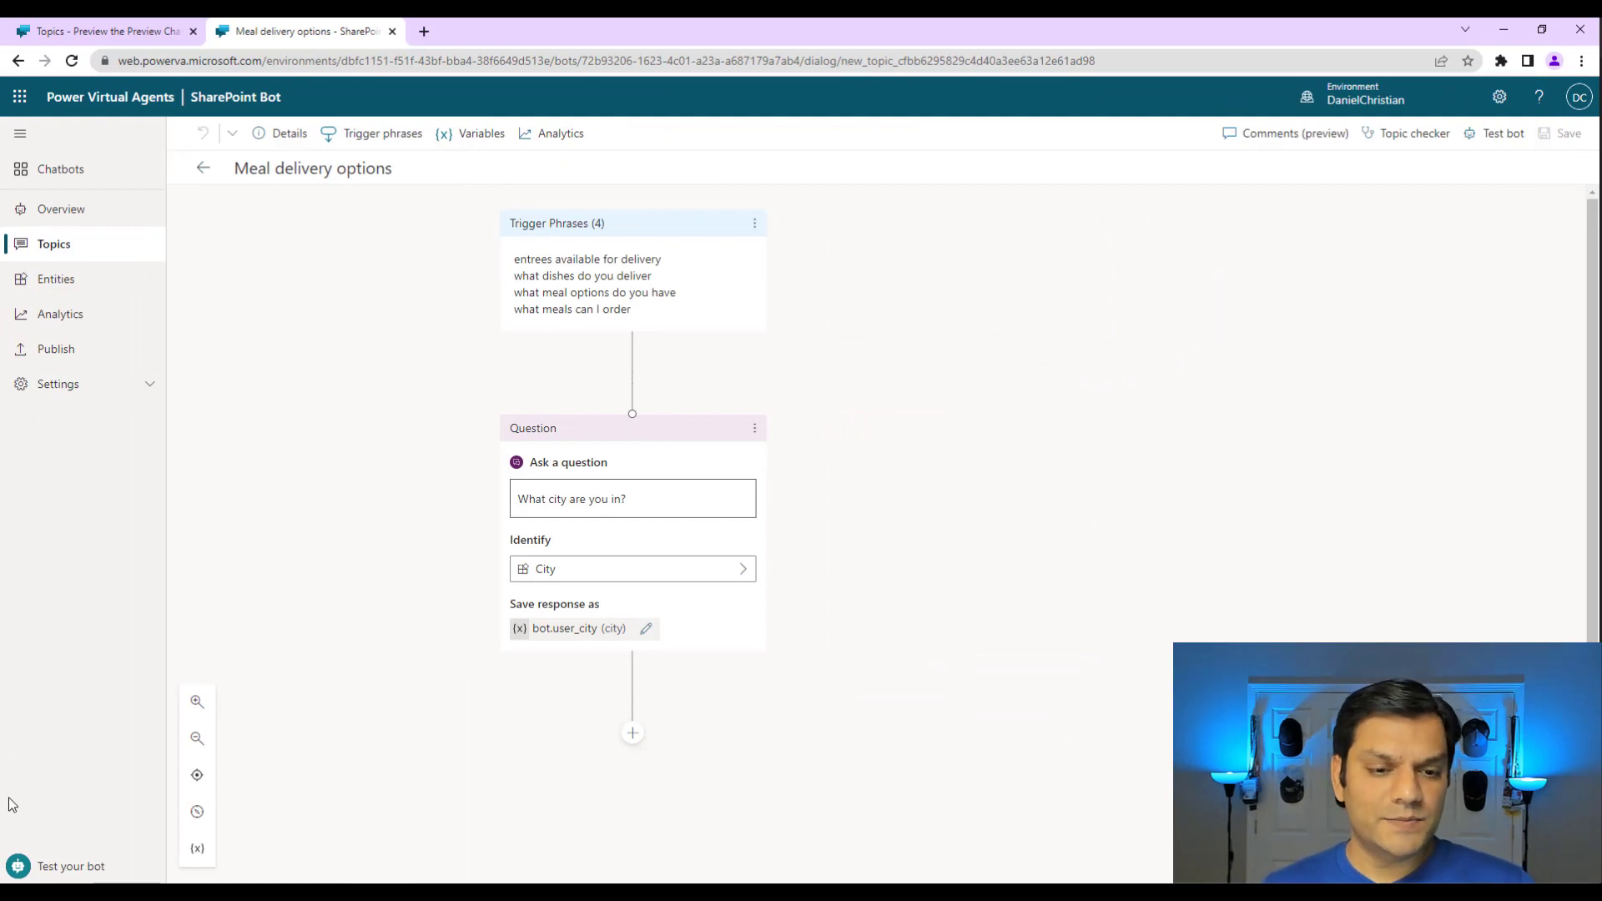
pyautogui.click(1493, 133)
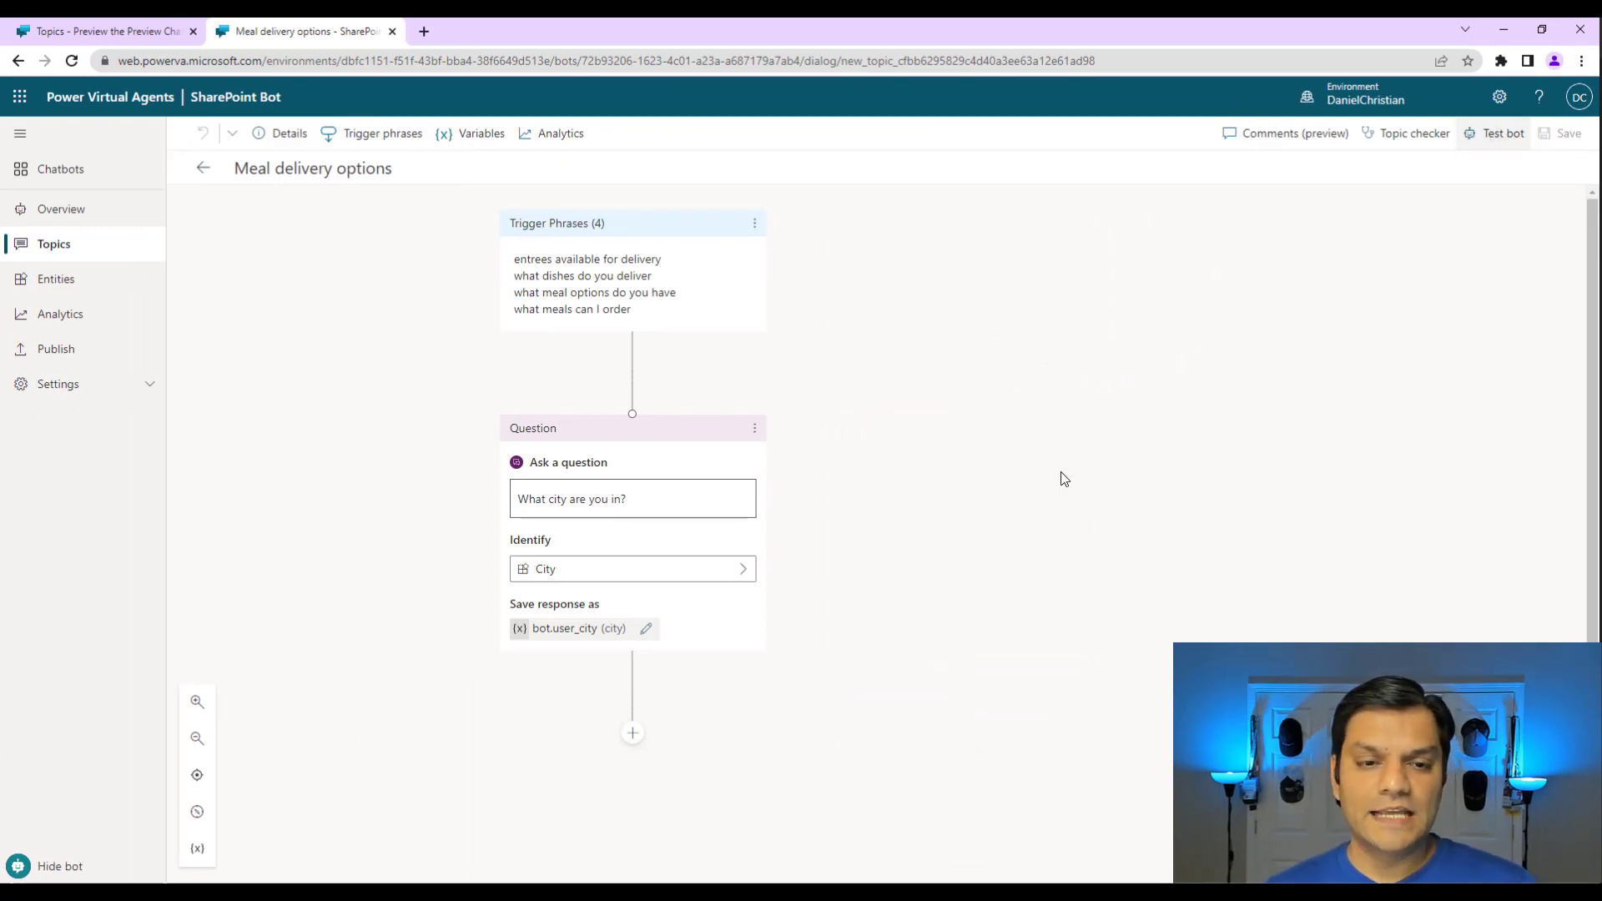
# Save the Live Demo topic in the preview chatbot, hiding the test pane beforehand and showing it again after saving.
pyautogui.click(147, 27)
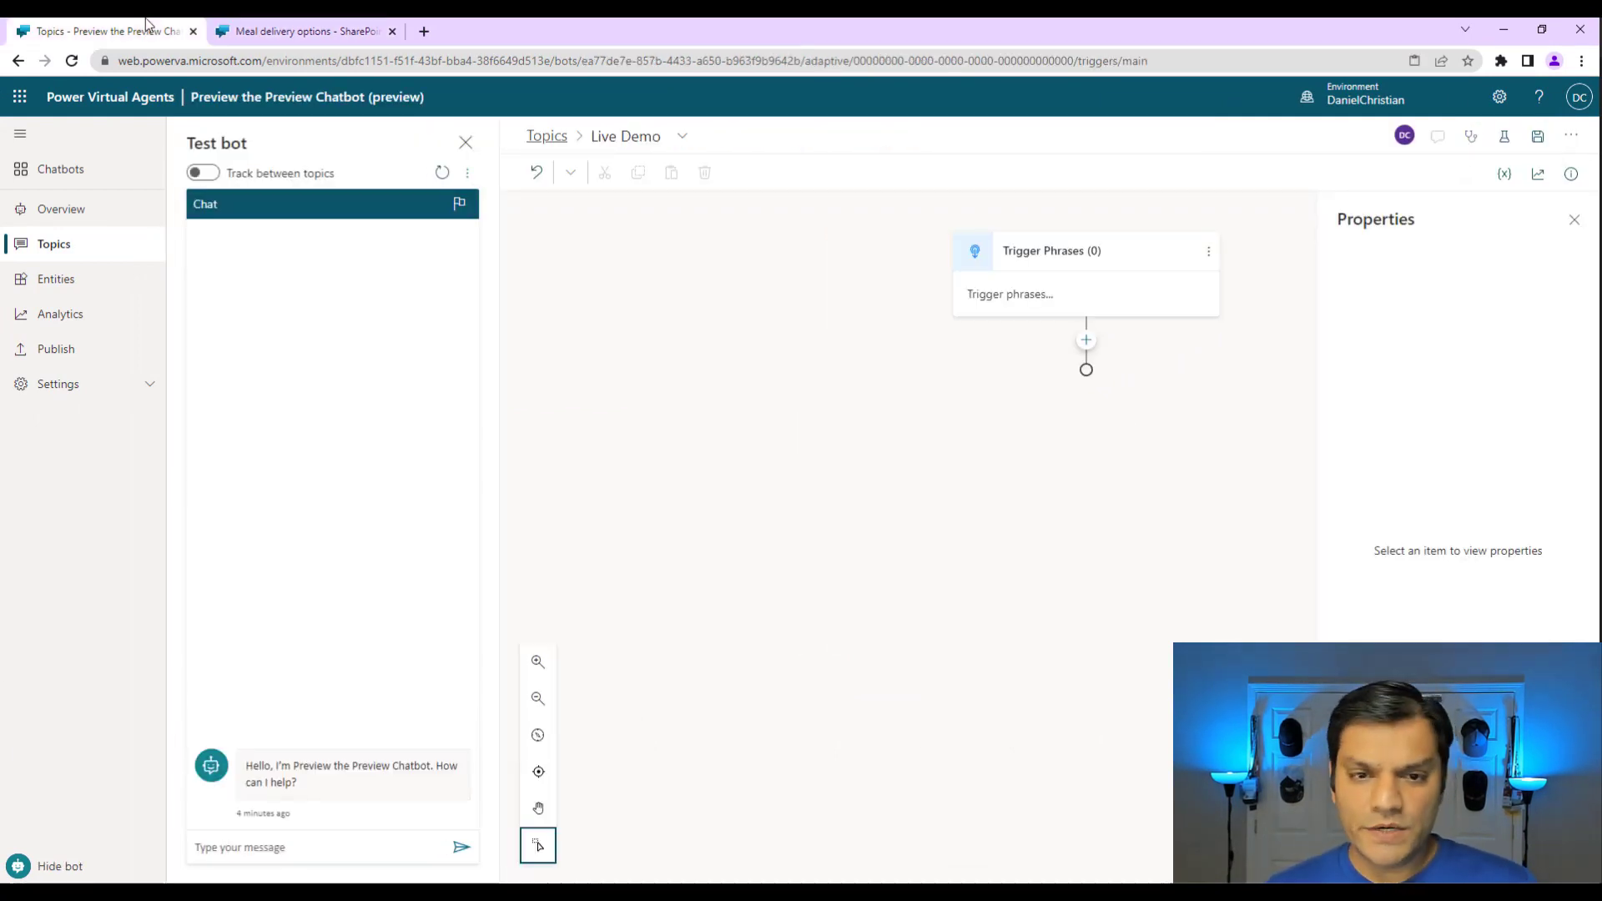
pyautogui.click(1504, 136)
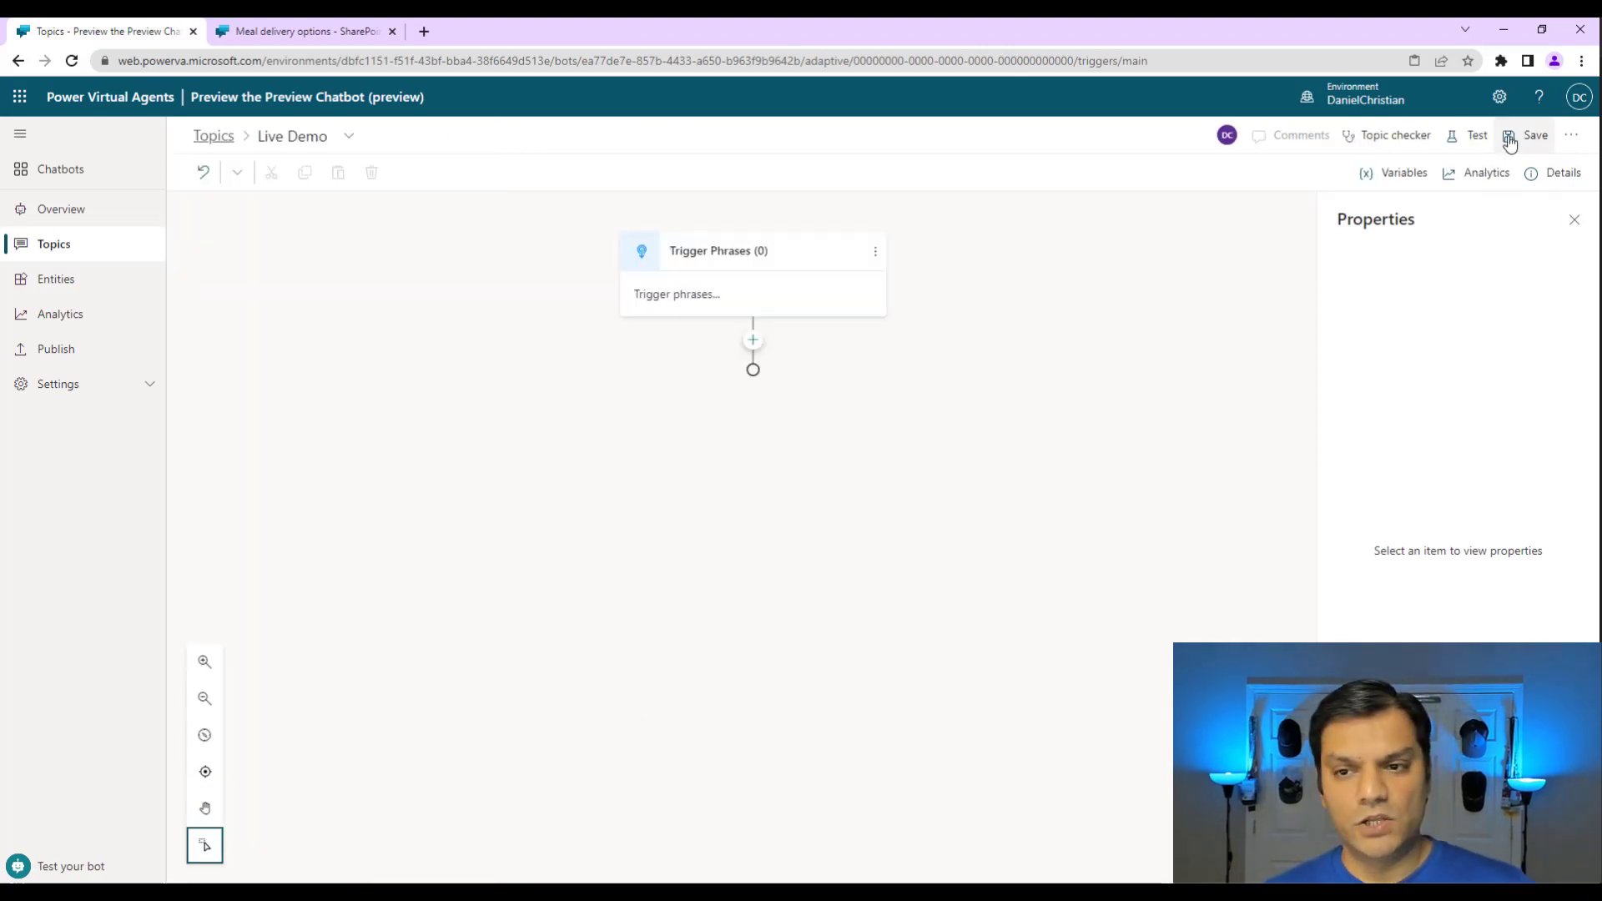
pyautogui.click(1510, 142)
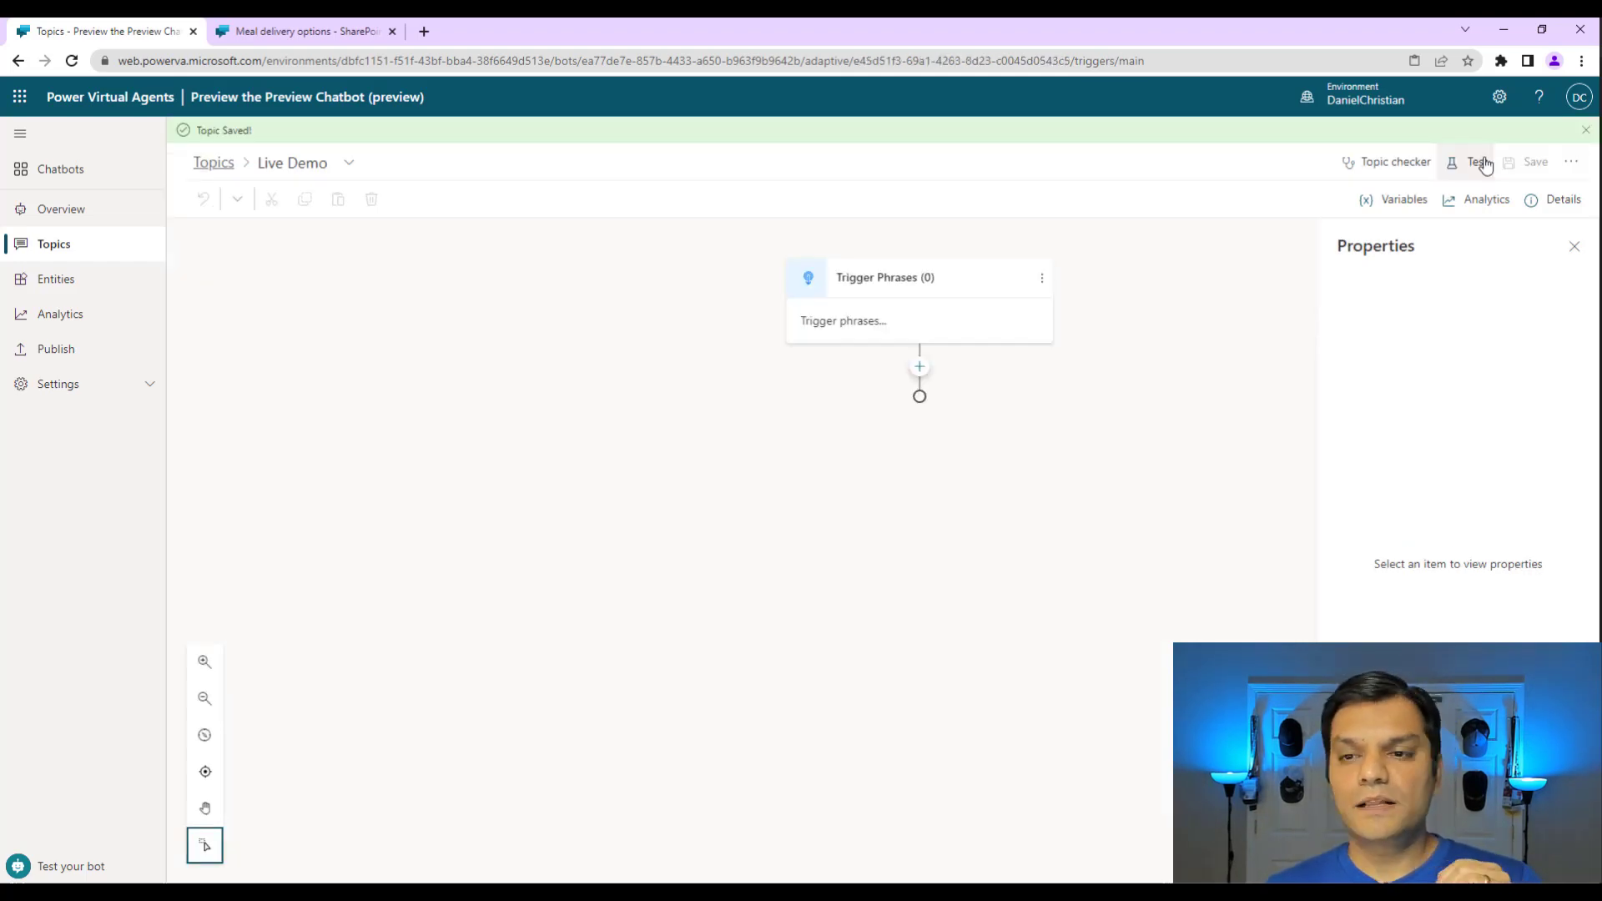
pyautogui.click(1477, 161)
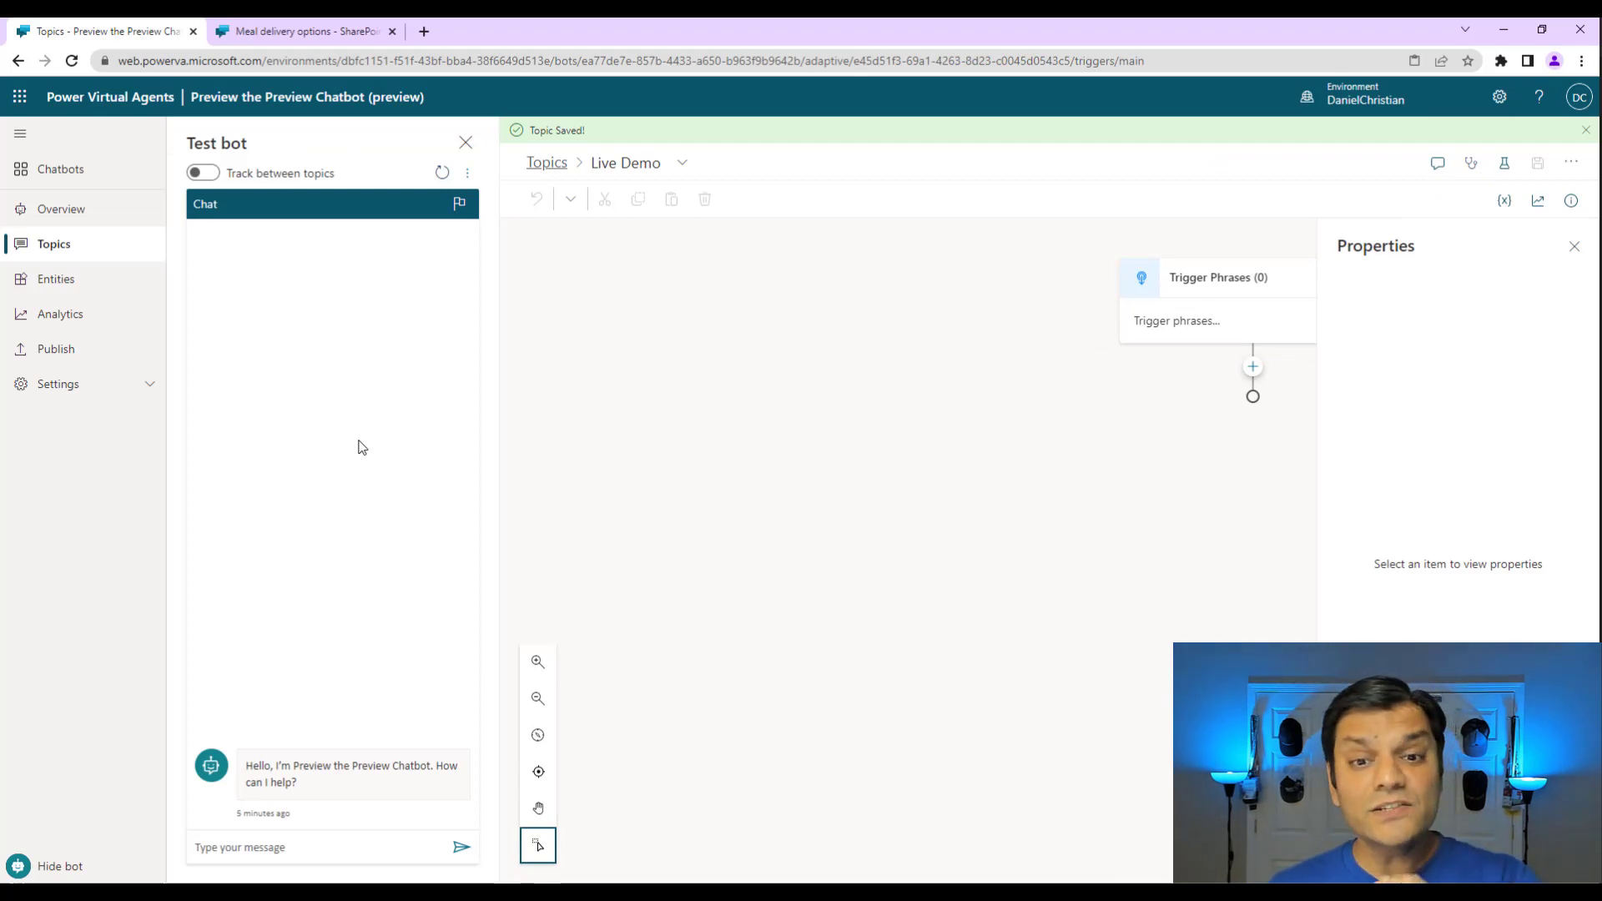
# Compare the authoring canvas of SharePoint Bot's Meal delivery options topic with Live Demo's, examining how the classic canvas moves.
pyautogui.click(312, 31)
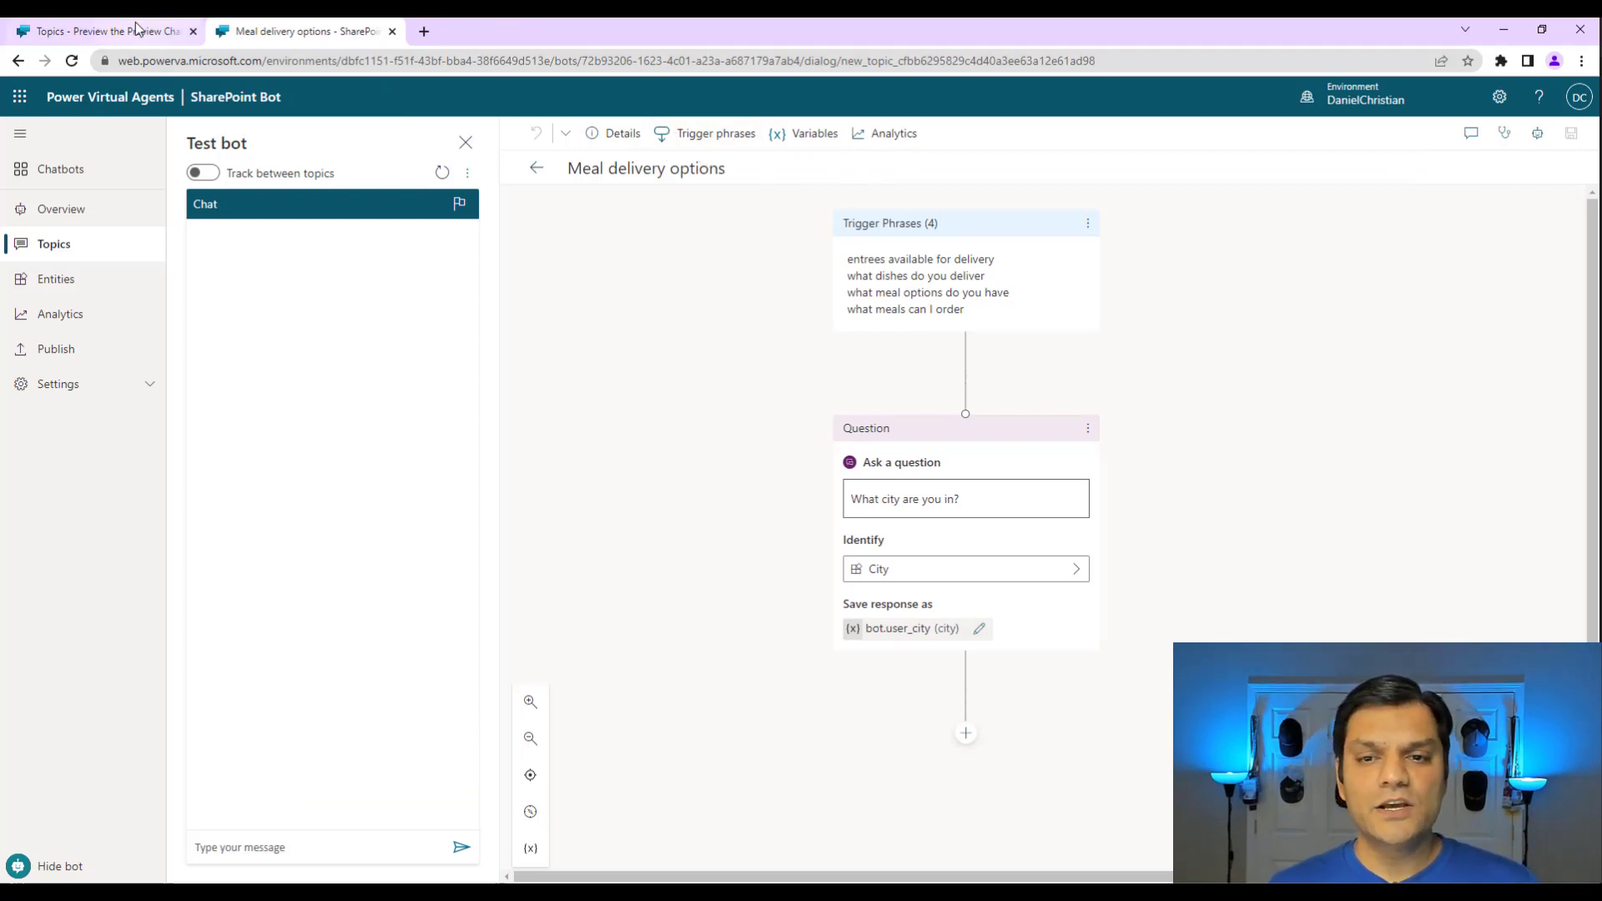
pyautogui.click(109, 30)
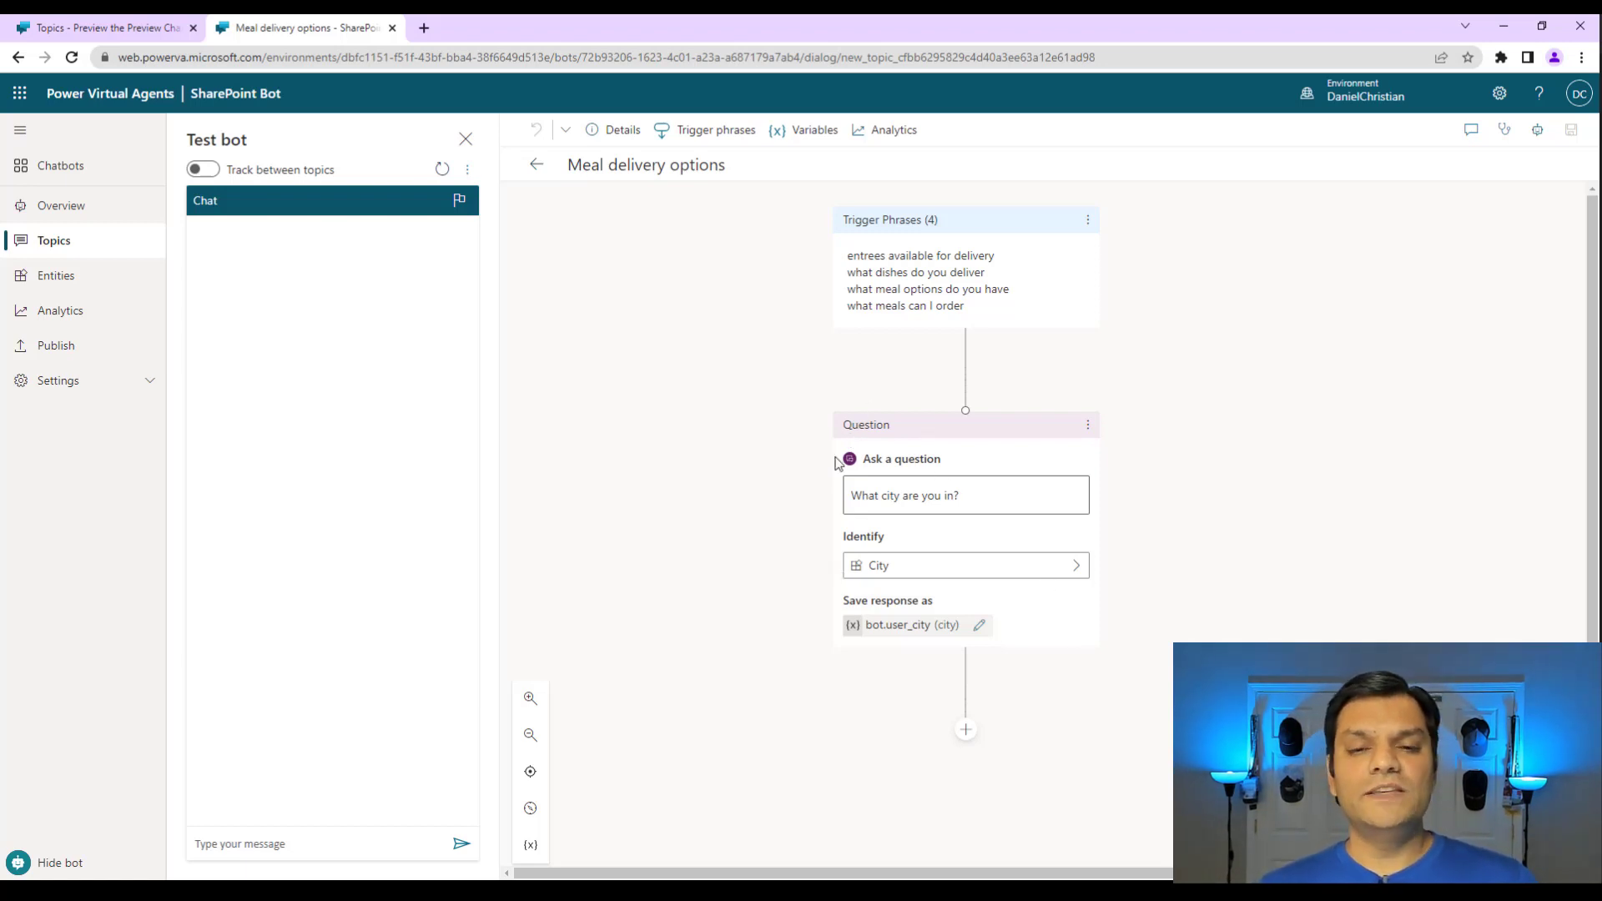
pyautogui.scroll(-3, 776, 512)
pyautogui.scroll(3, 776, 512)
pyautogui.scroll(-3, 776, 513)
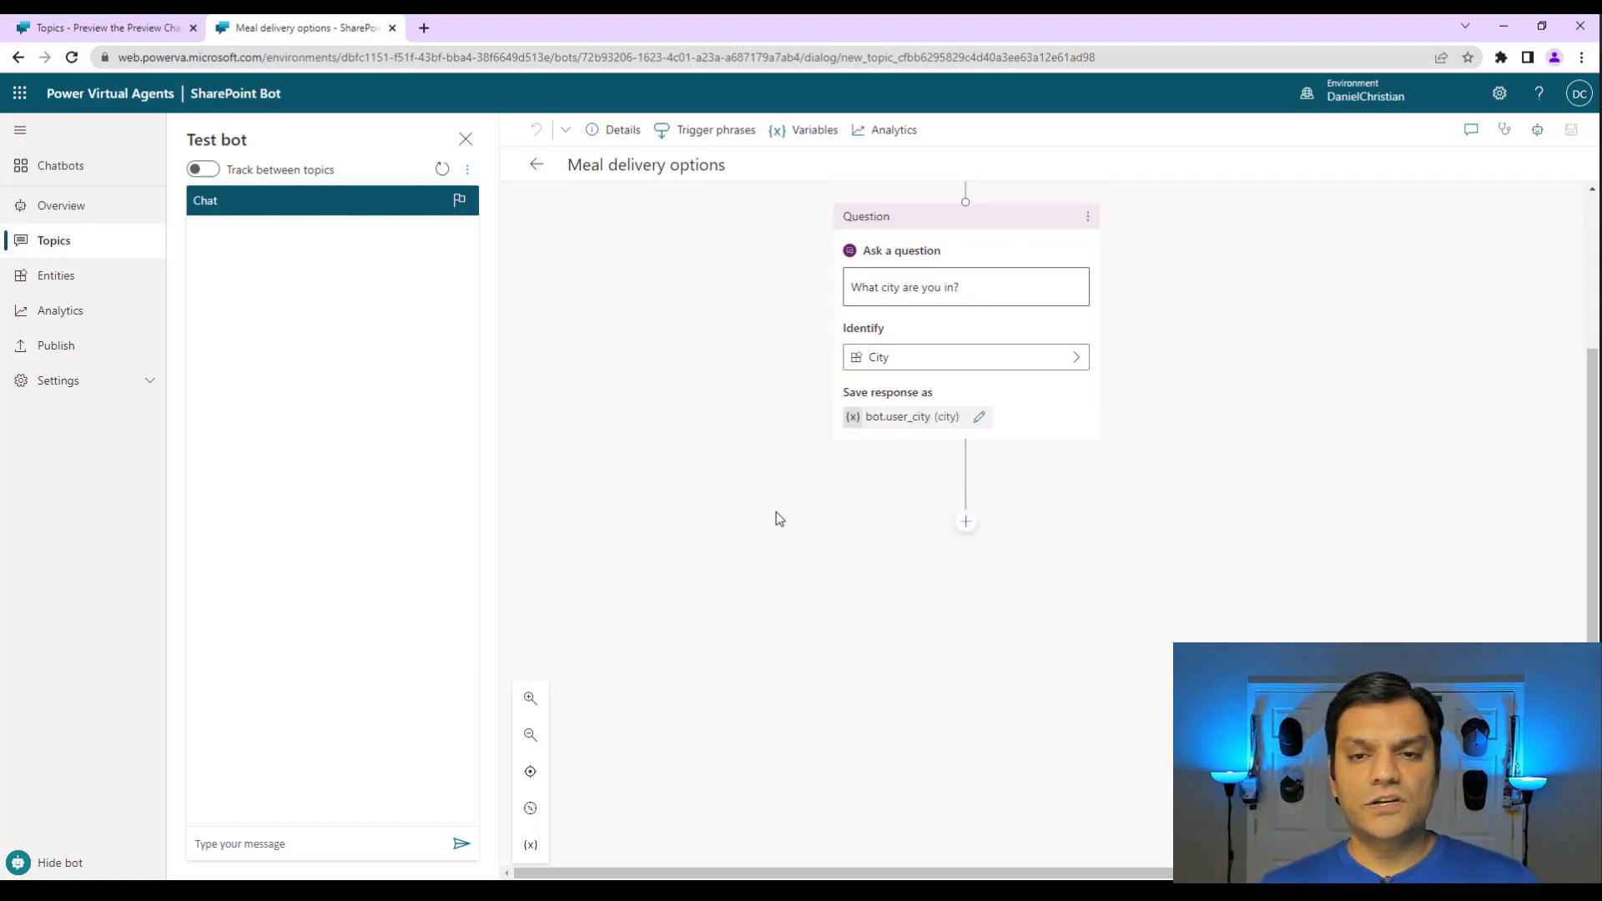
pyautogui.scroll(3, 776, 512)
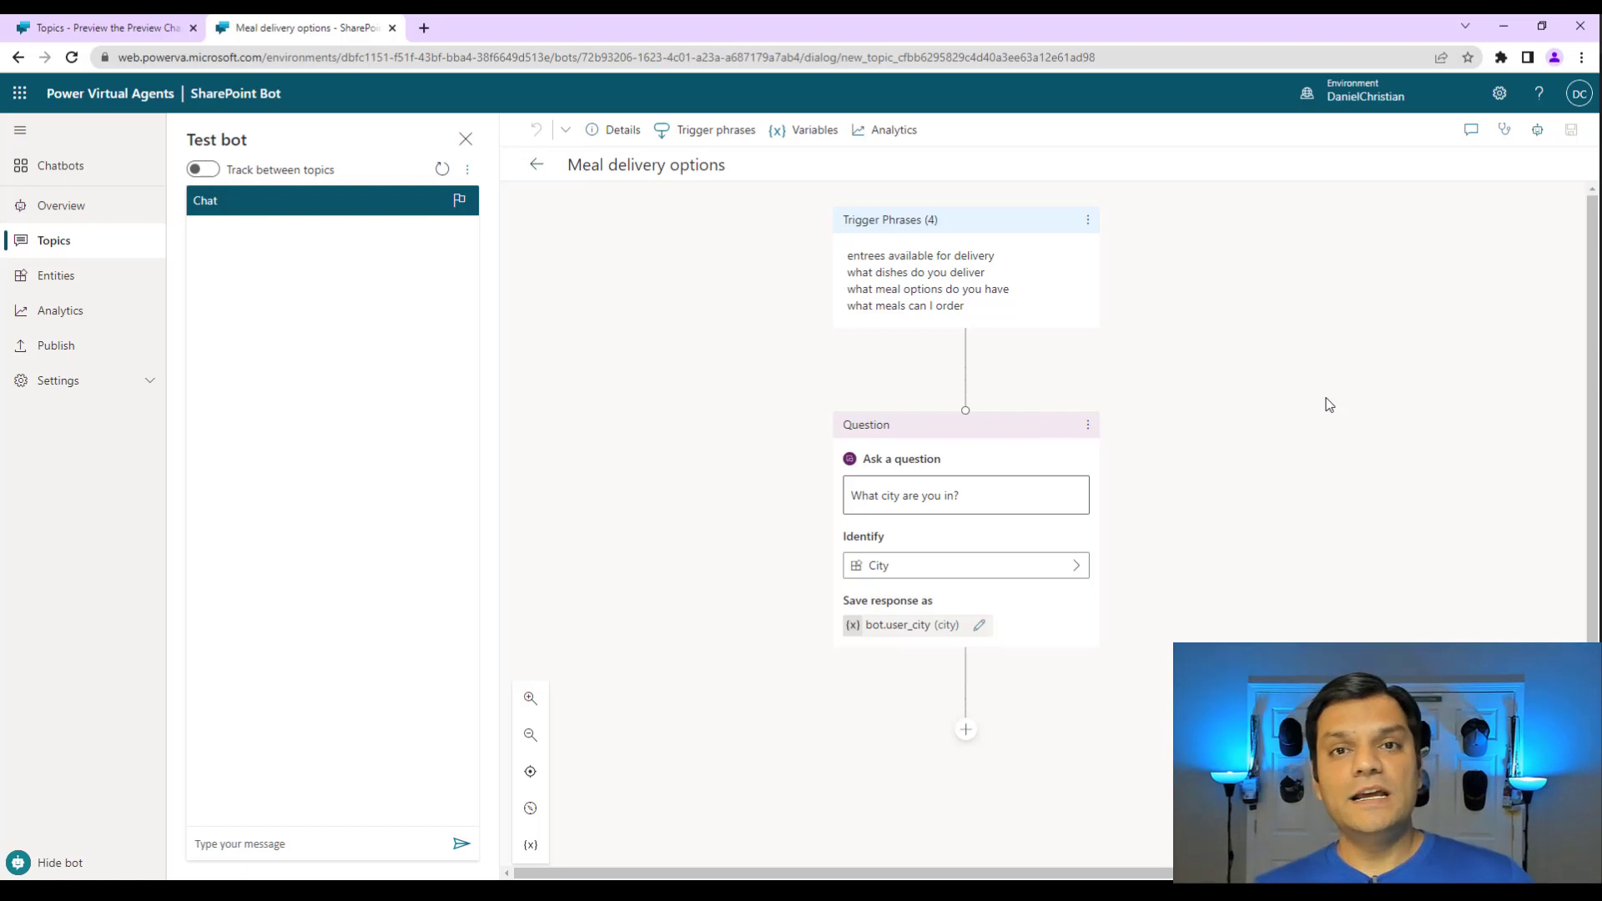
# Switch to the Live Demo topic and examine the canvas's pan and select modes, including which one opens the trigger phrases.
pyautogui.click(95, 21)
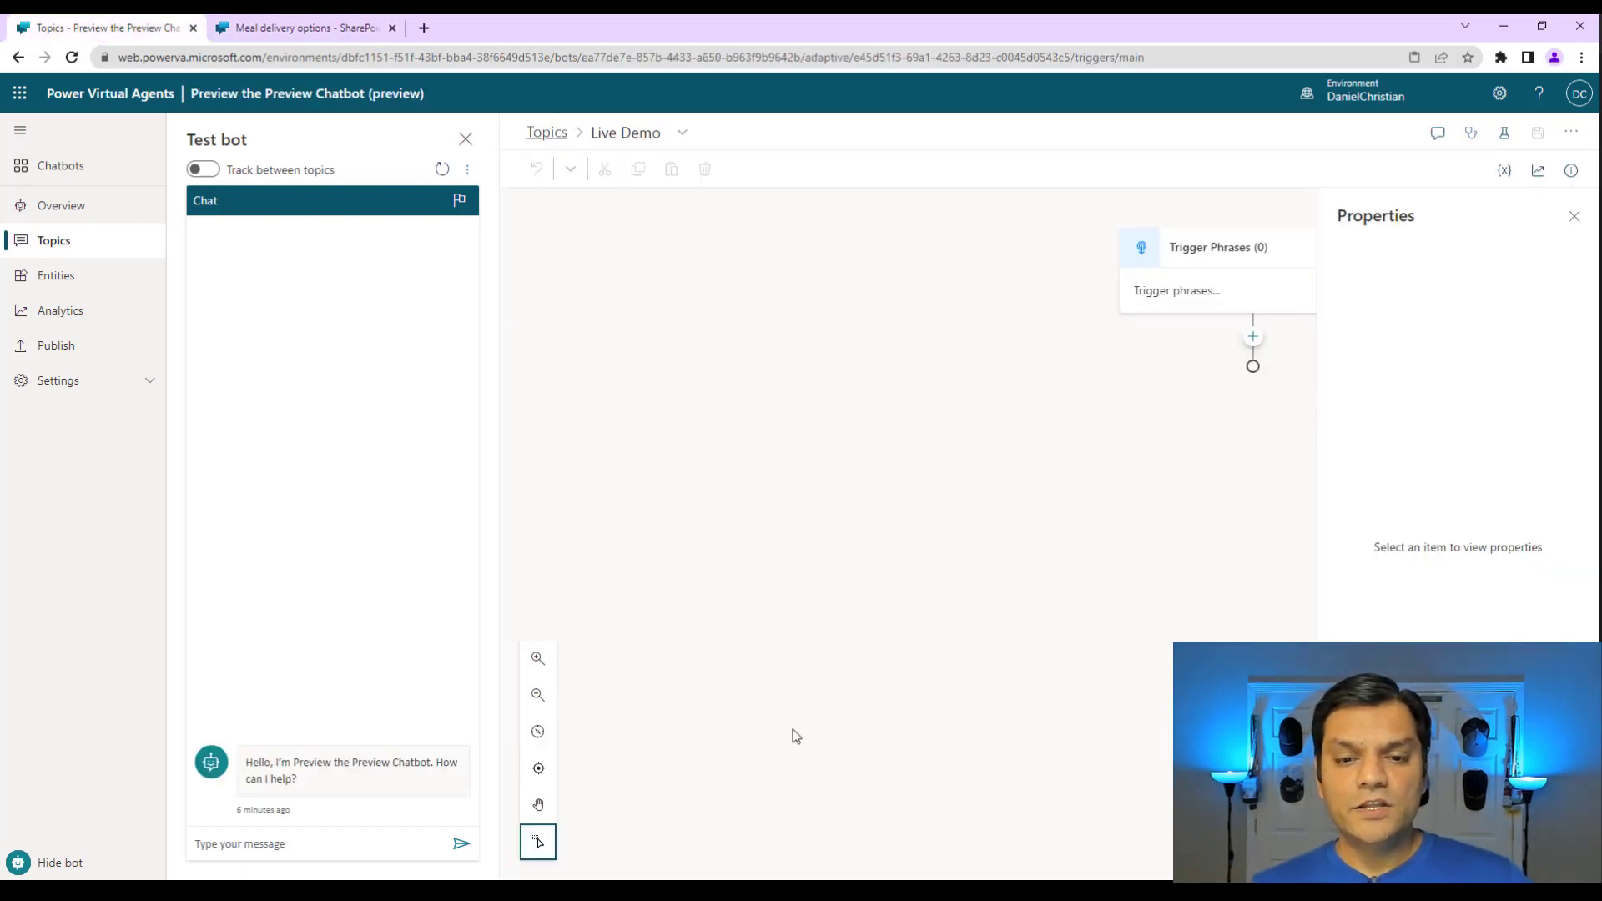
pyautogui.click(538, 806)
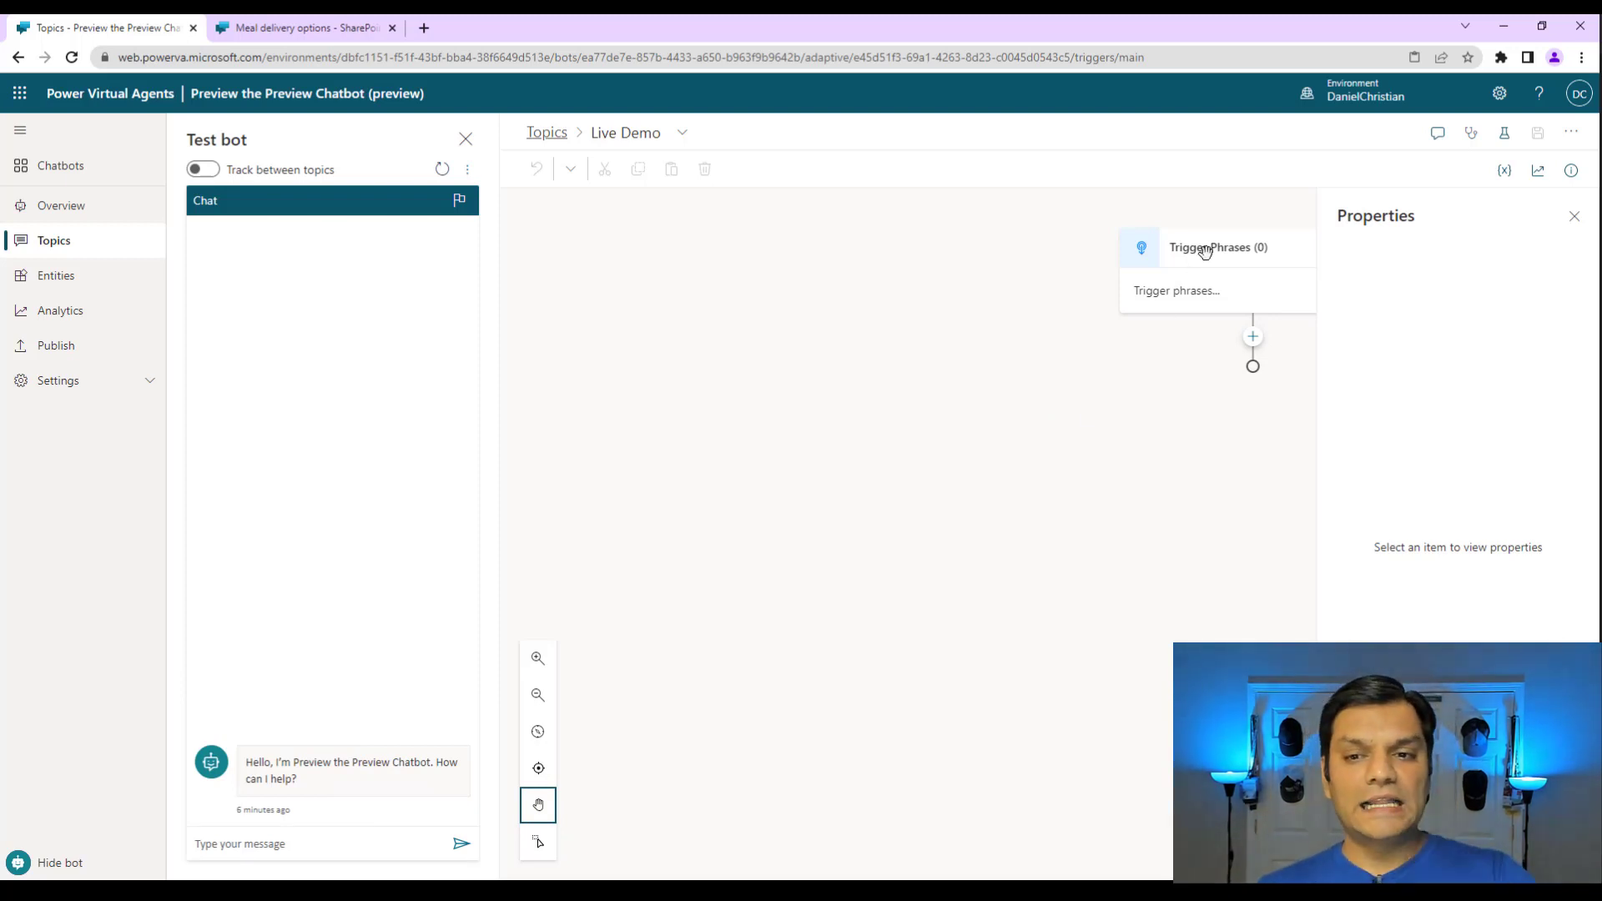
pyautogui.click(1574, 216)
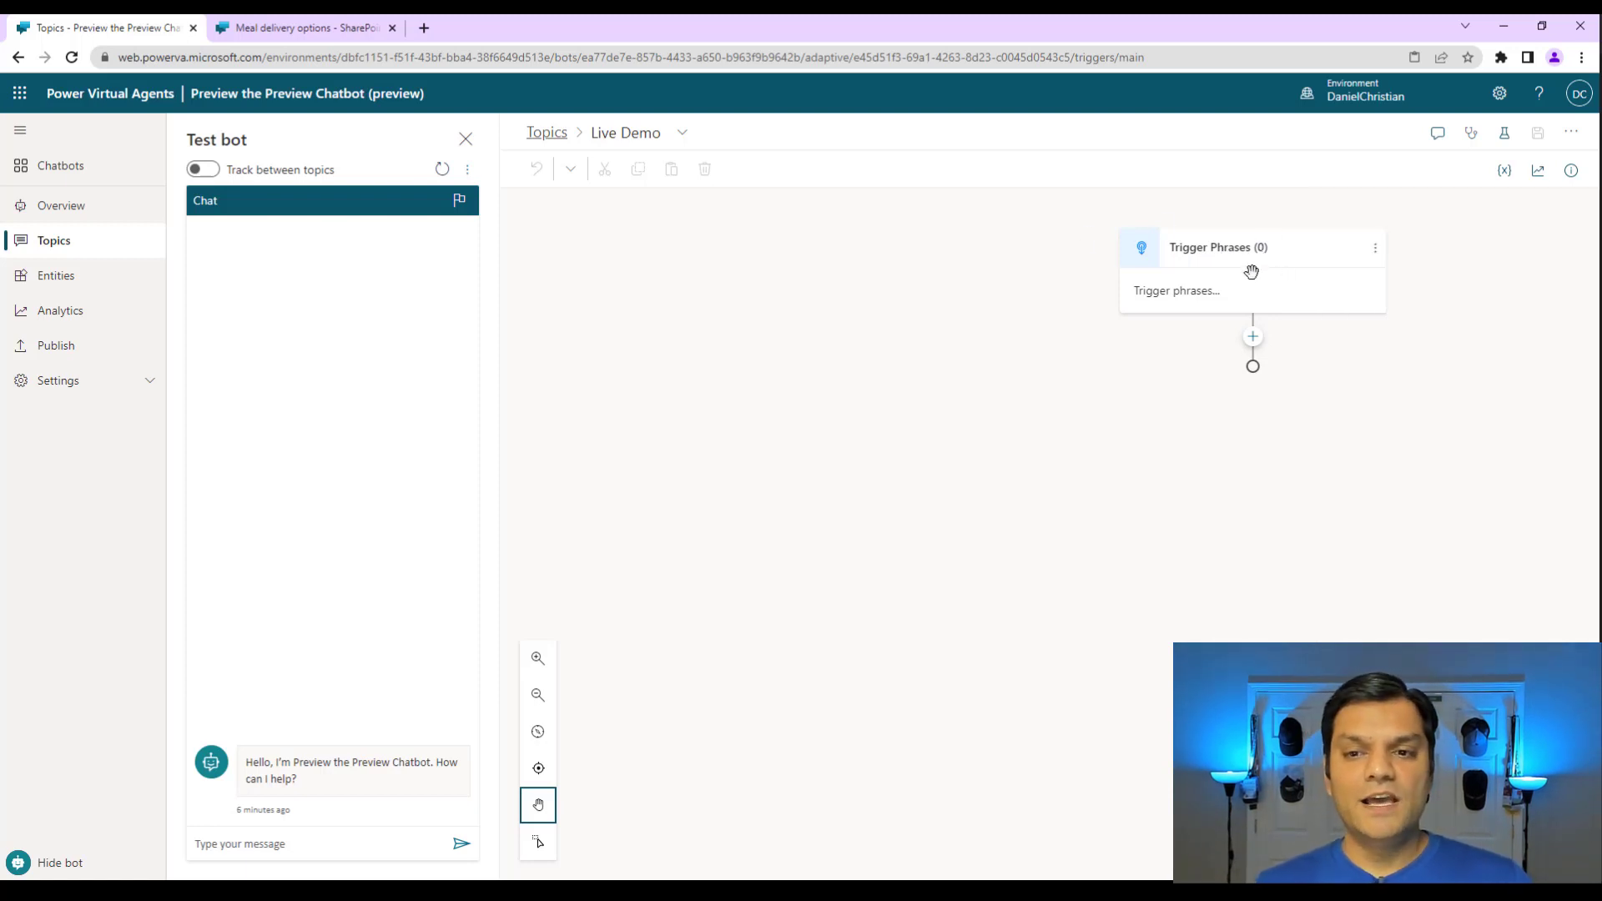
pyautogui.click(539, 844)
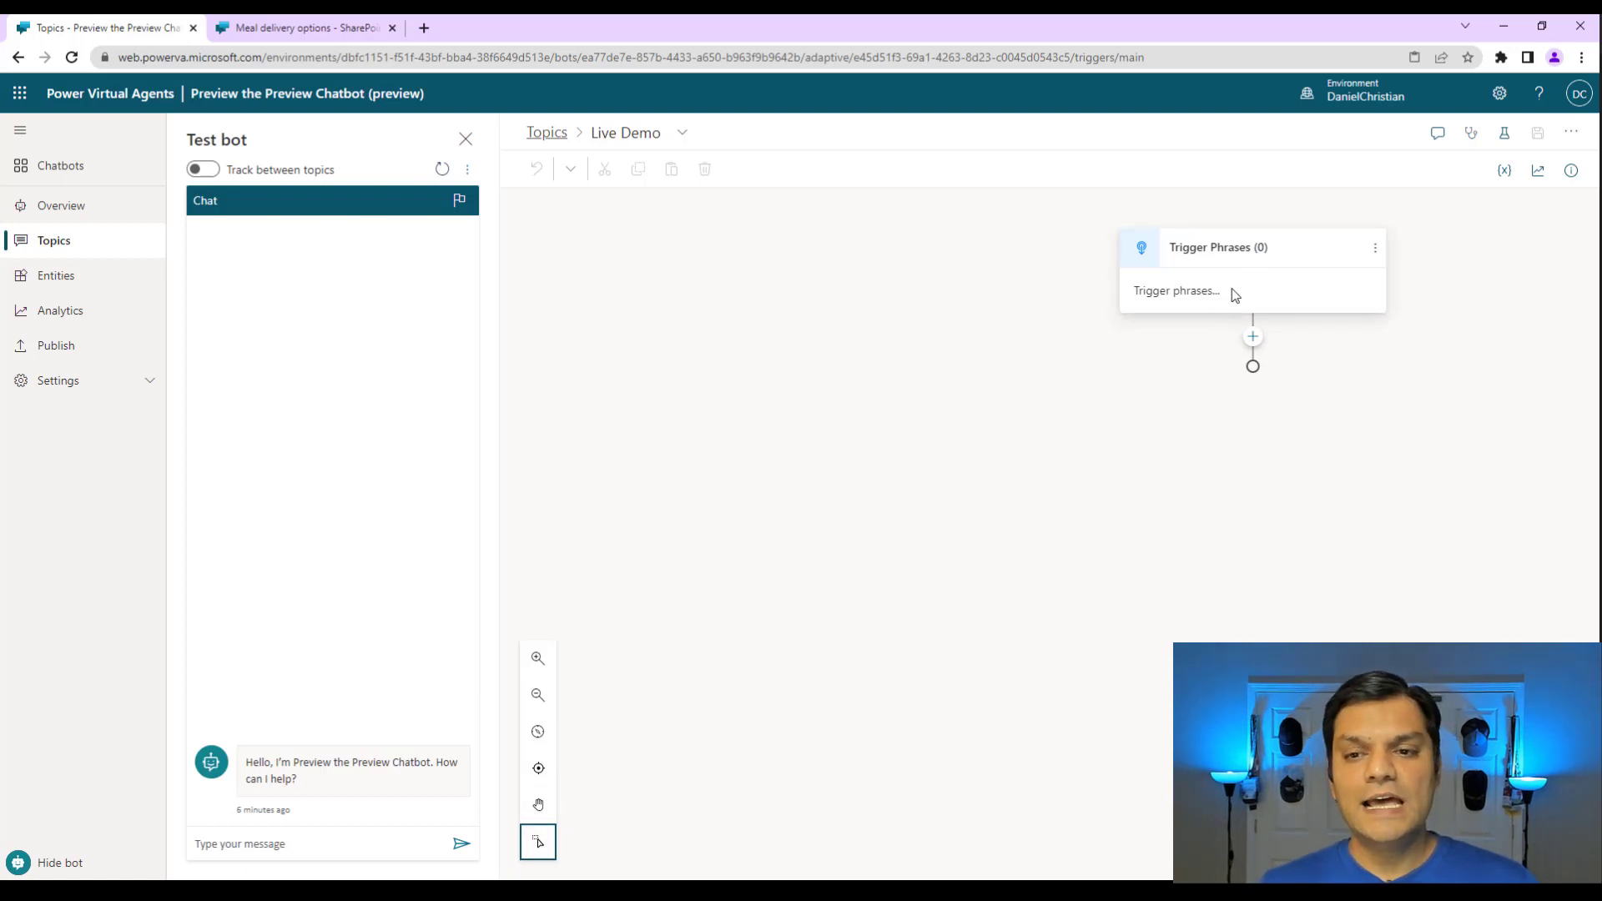
pyautogui.click(1243, 258)
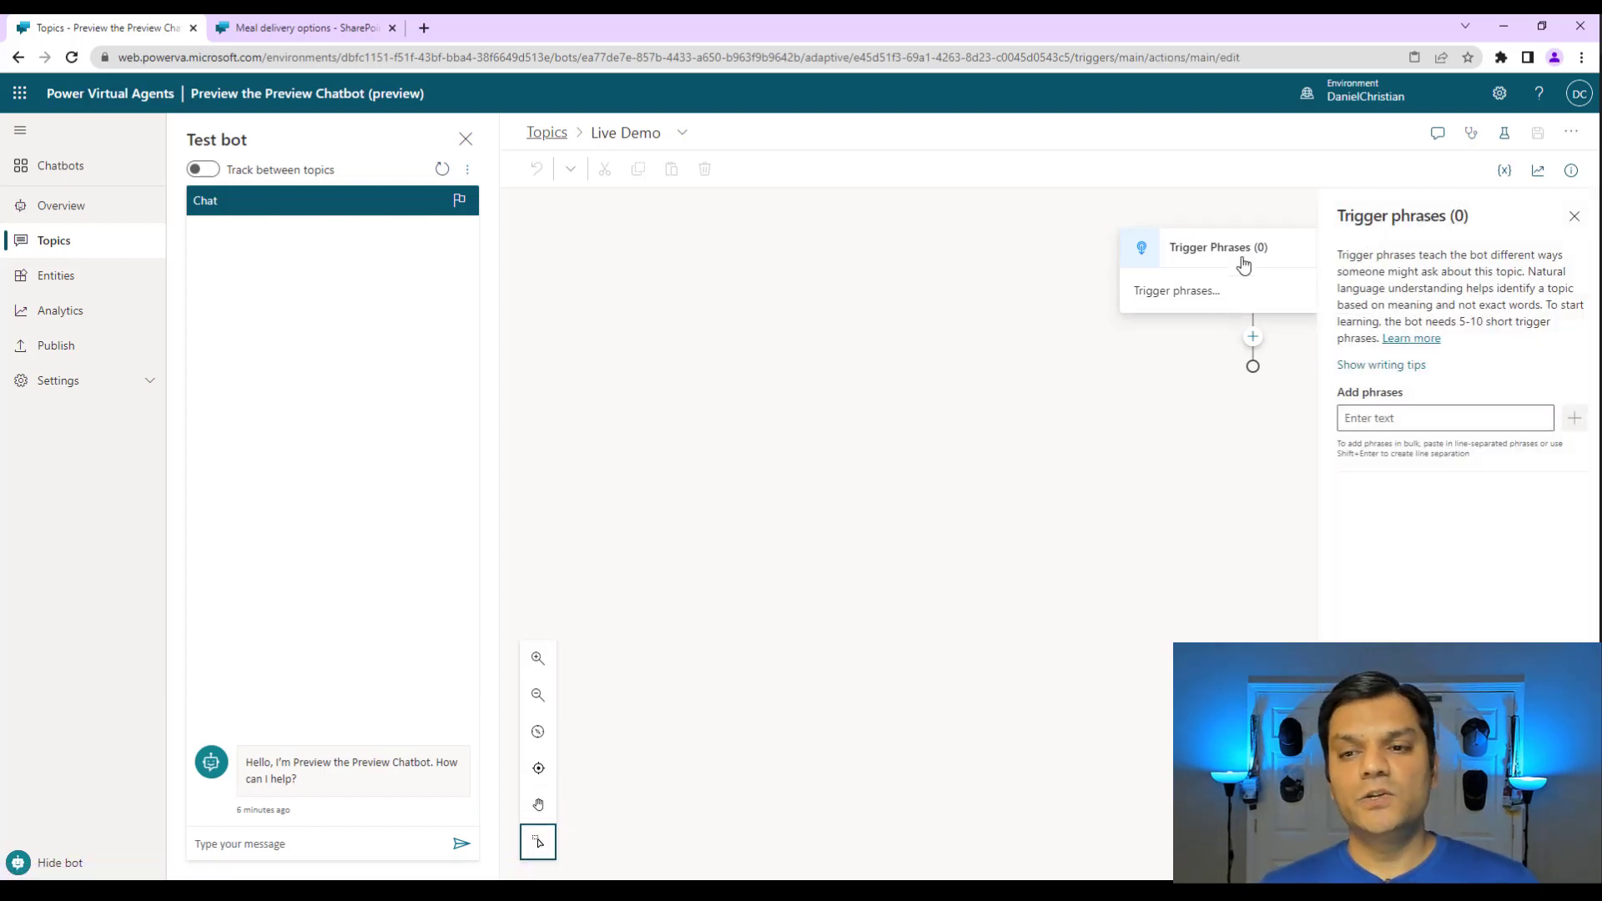
pyautogui.click(1575, 216)
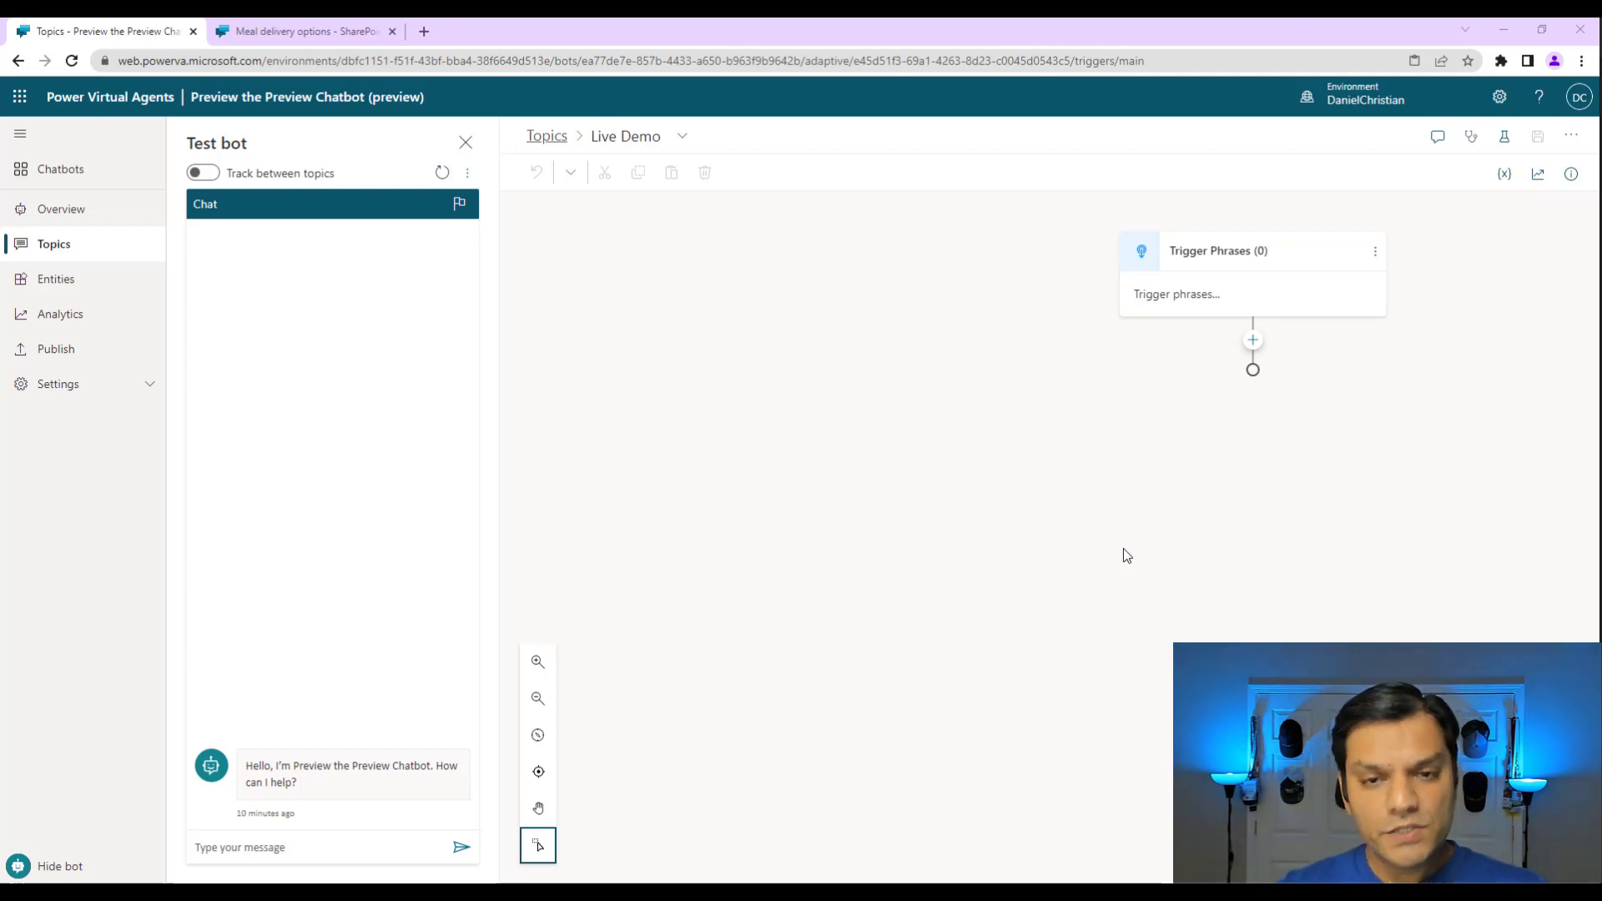
# Add the trigger phrase "test" to the Live Demo topic and insert a message node below the trigger phrases.
pyautogui.click(1225, 288)
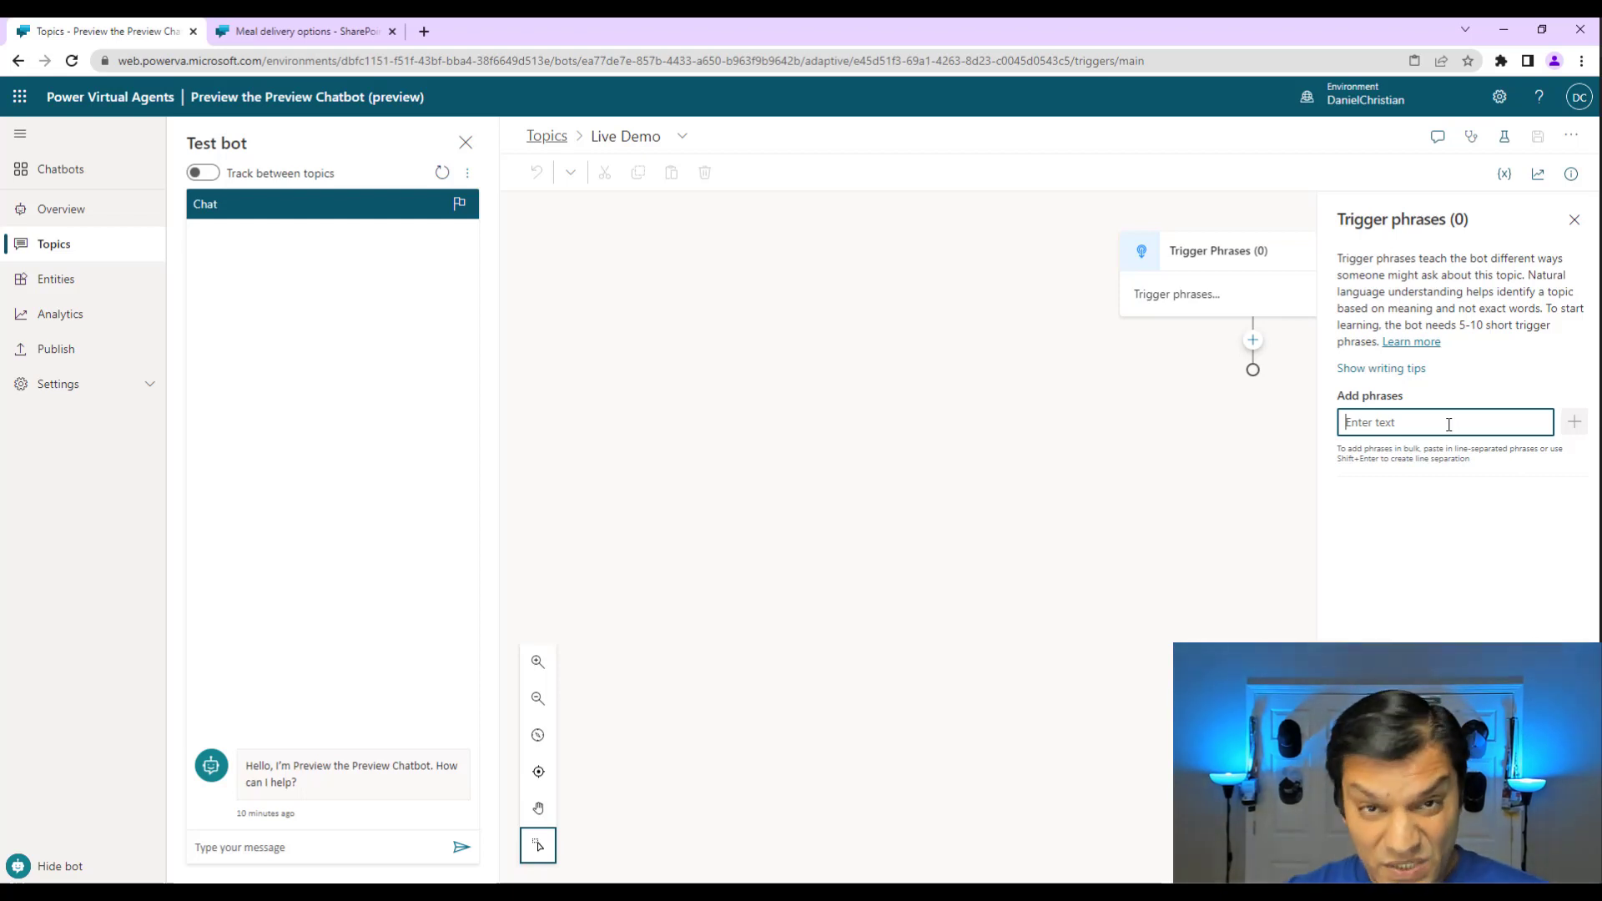
pyautogui.write('test')
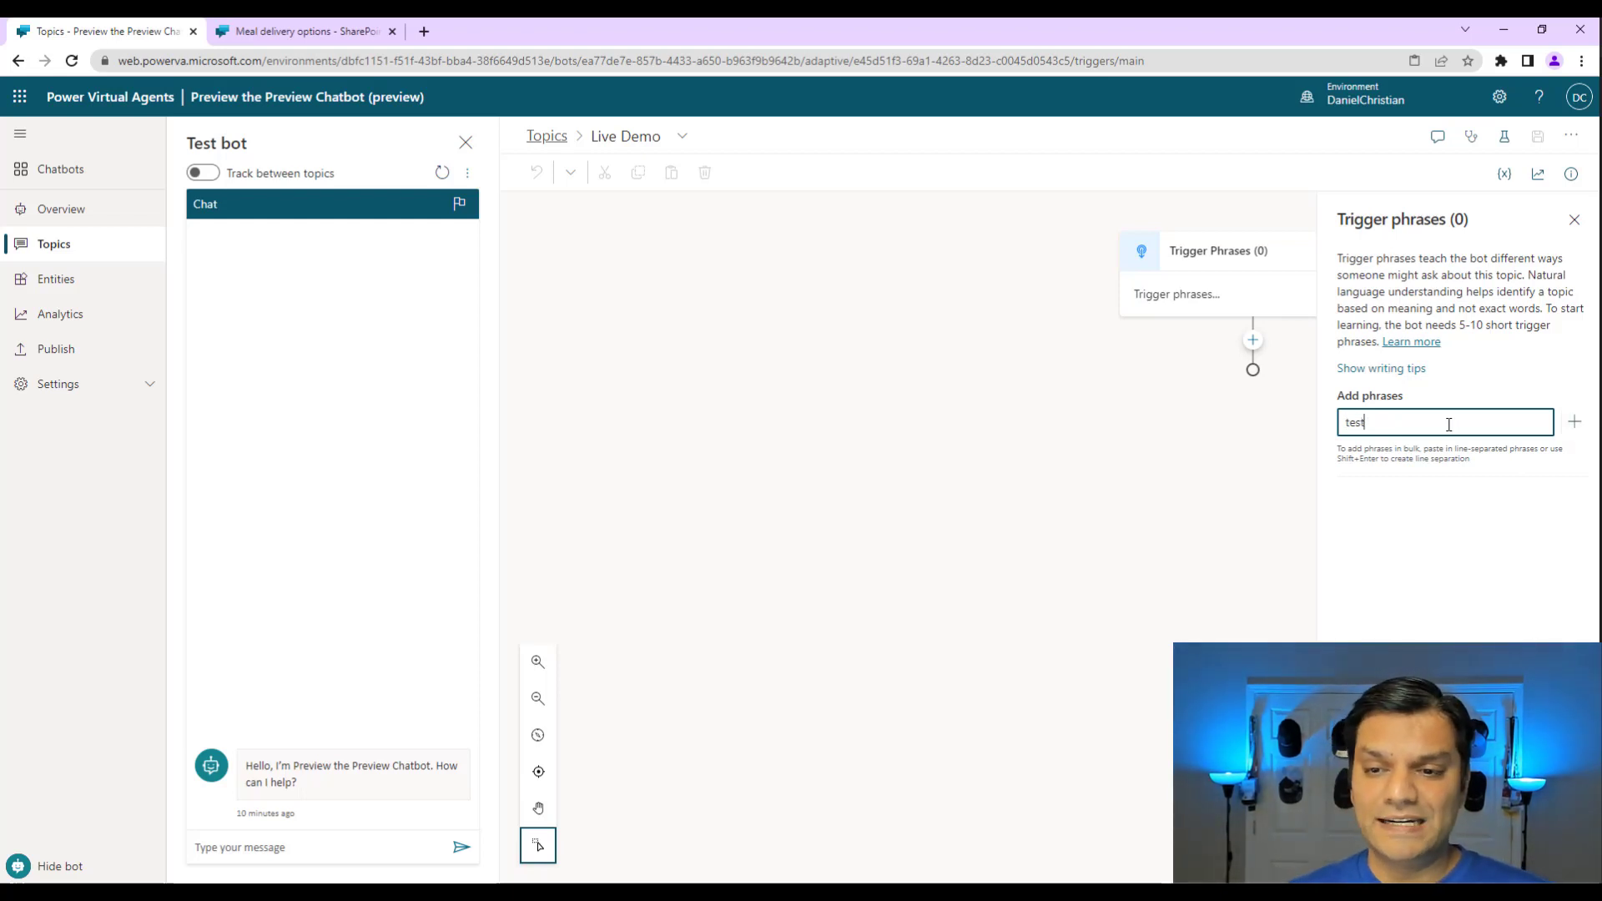
pyautogui.press('Return')
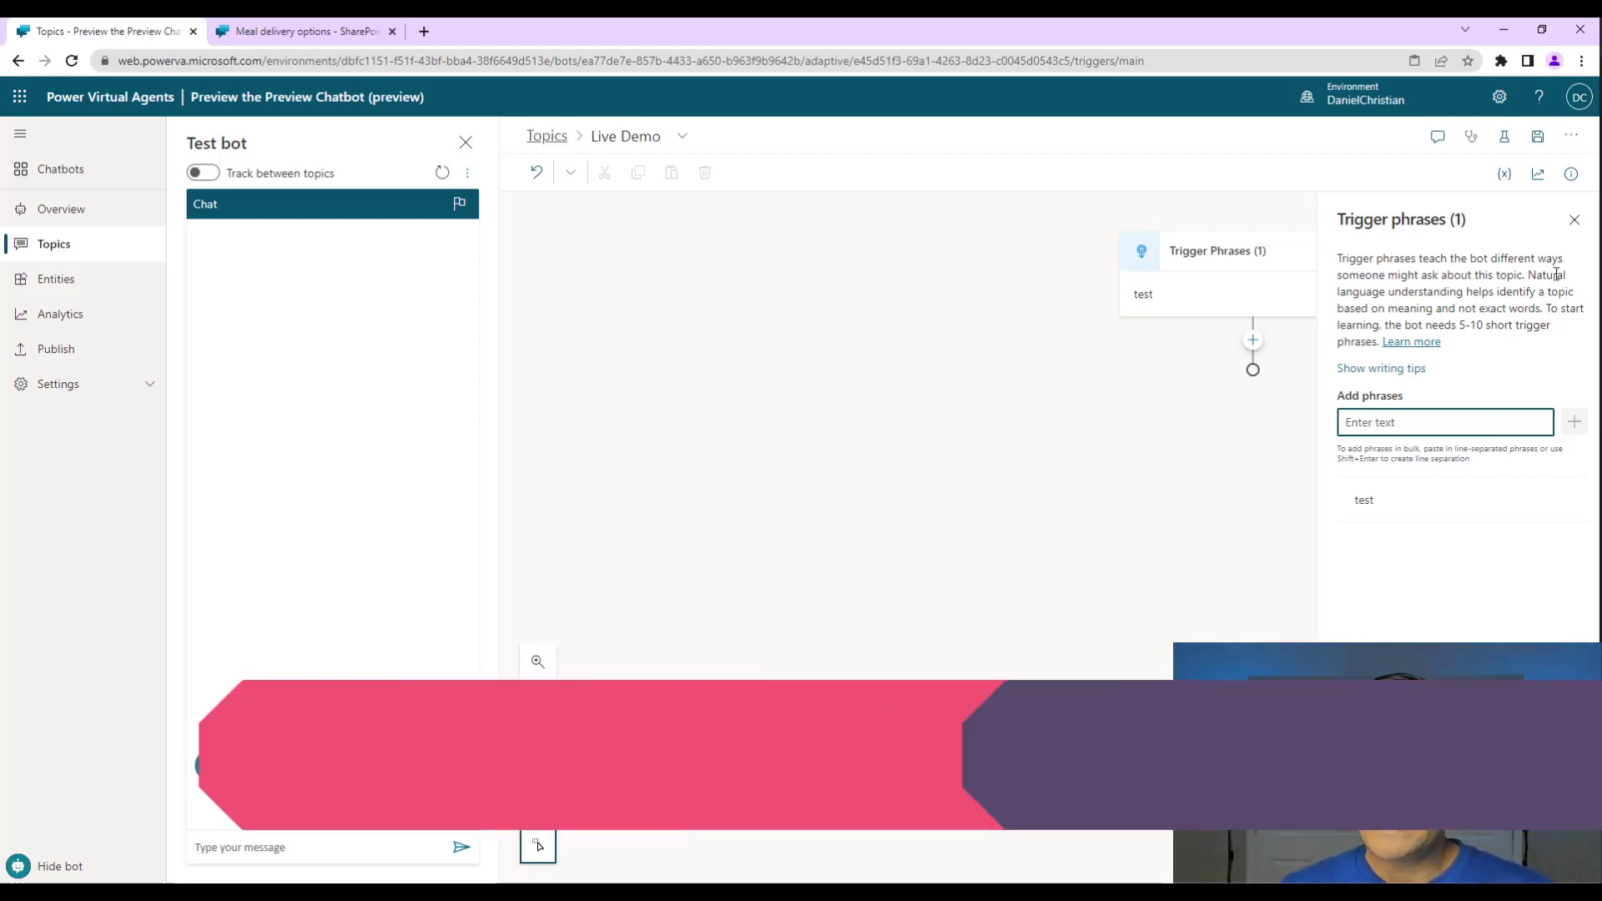
pyautogui.click(1574, 221)
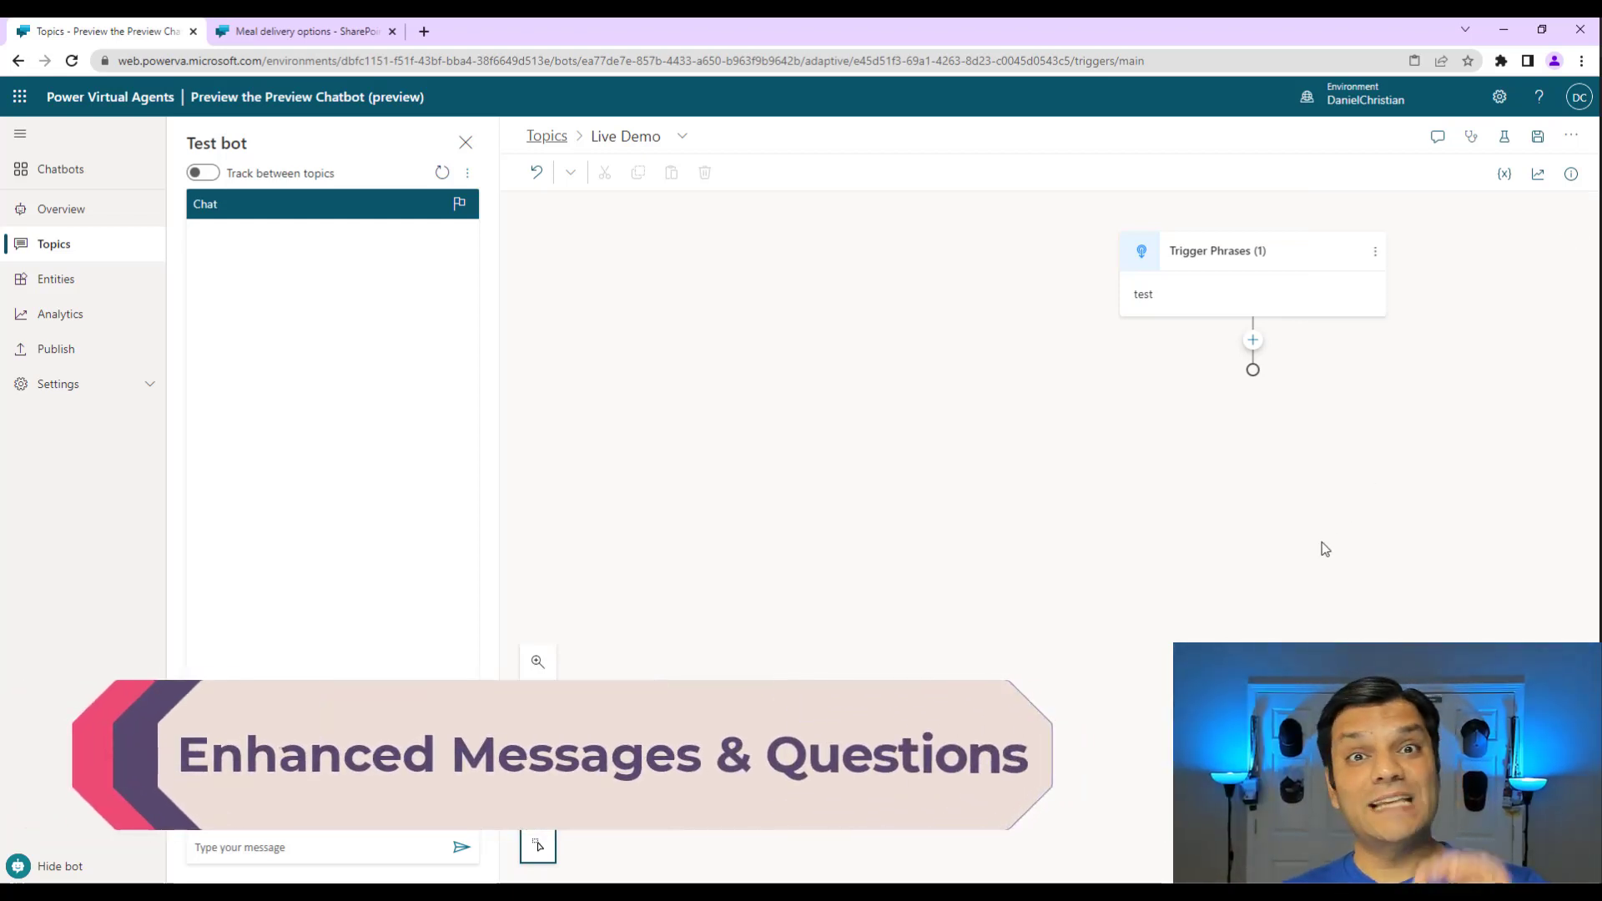
pyautogui.click(1253, 342)
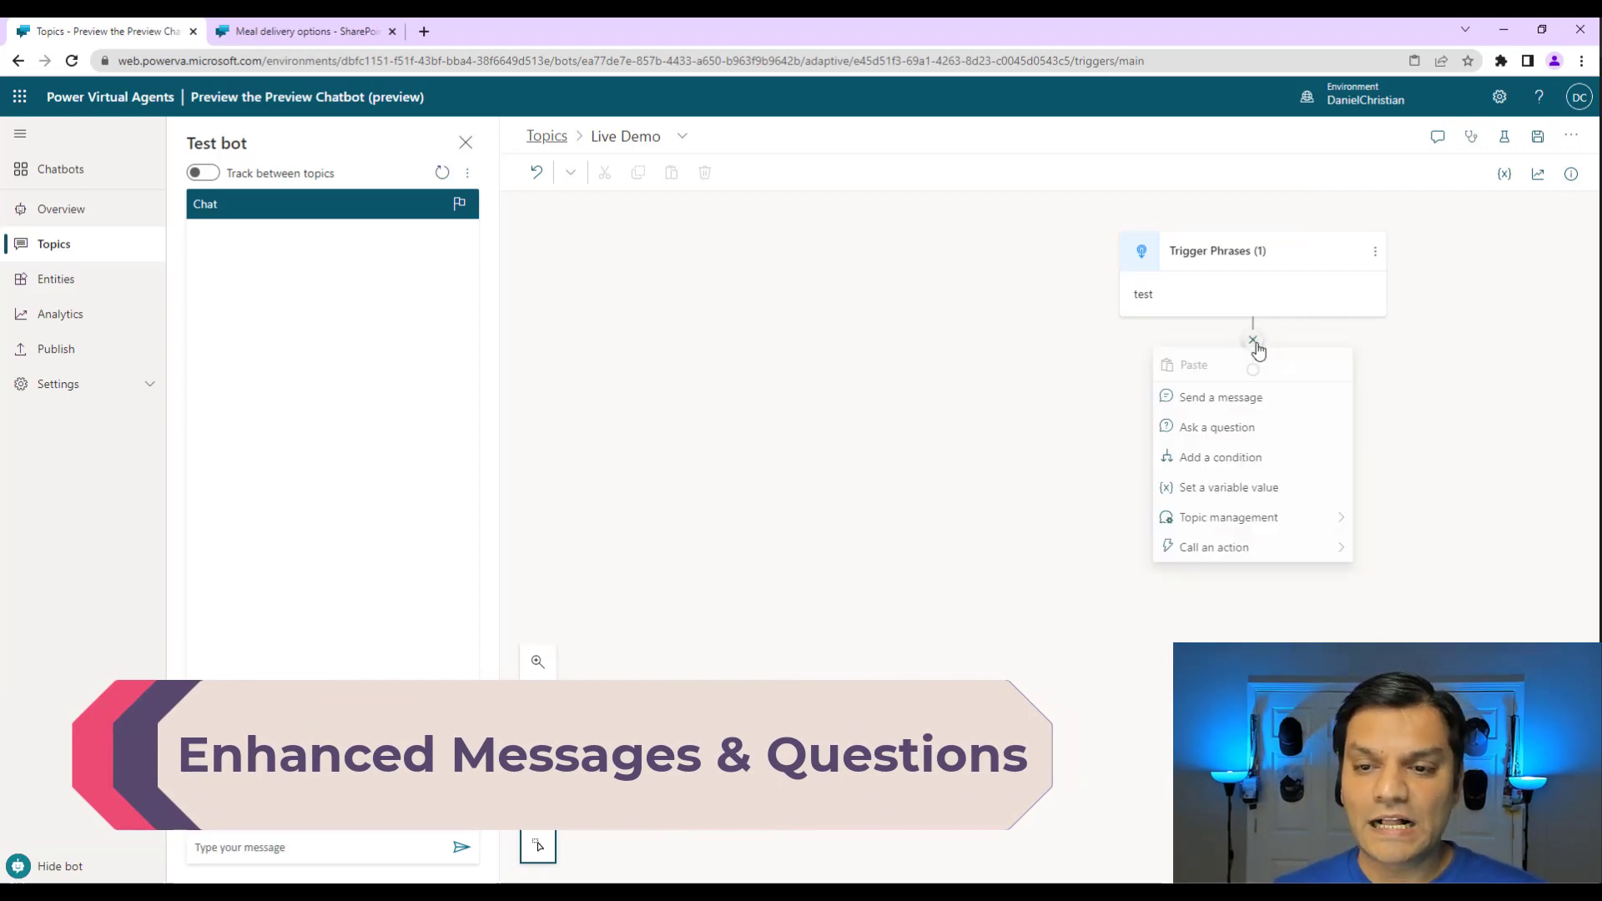
pyautogui.click(1254, 401)
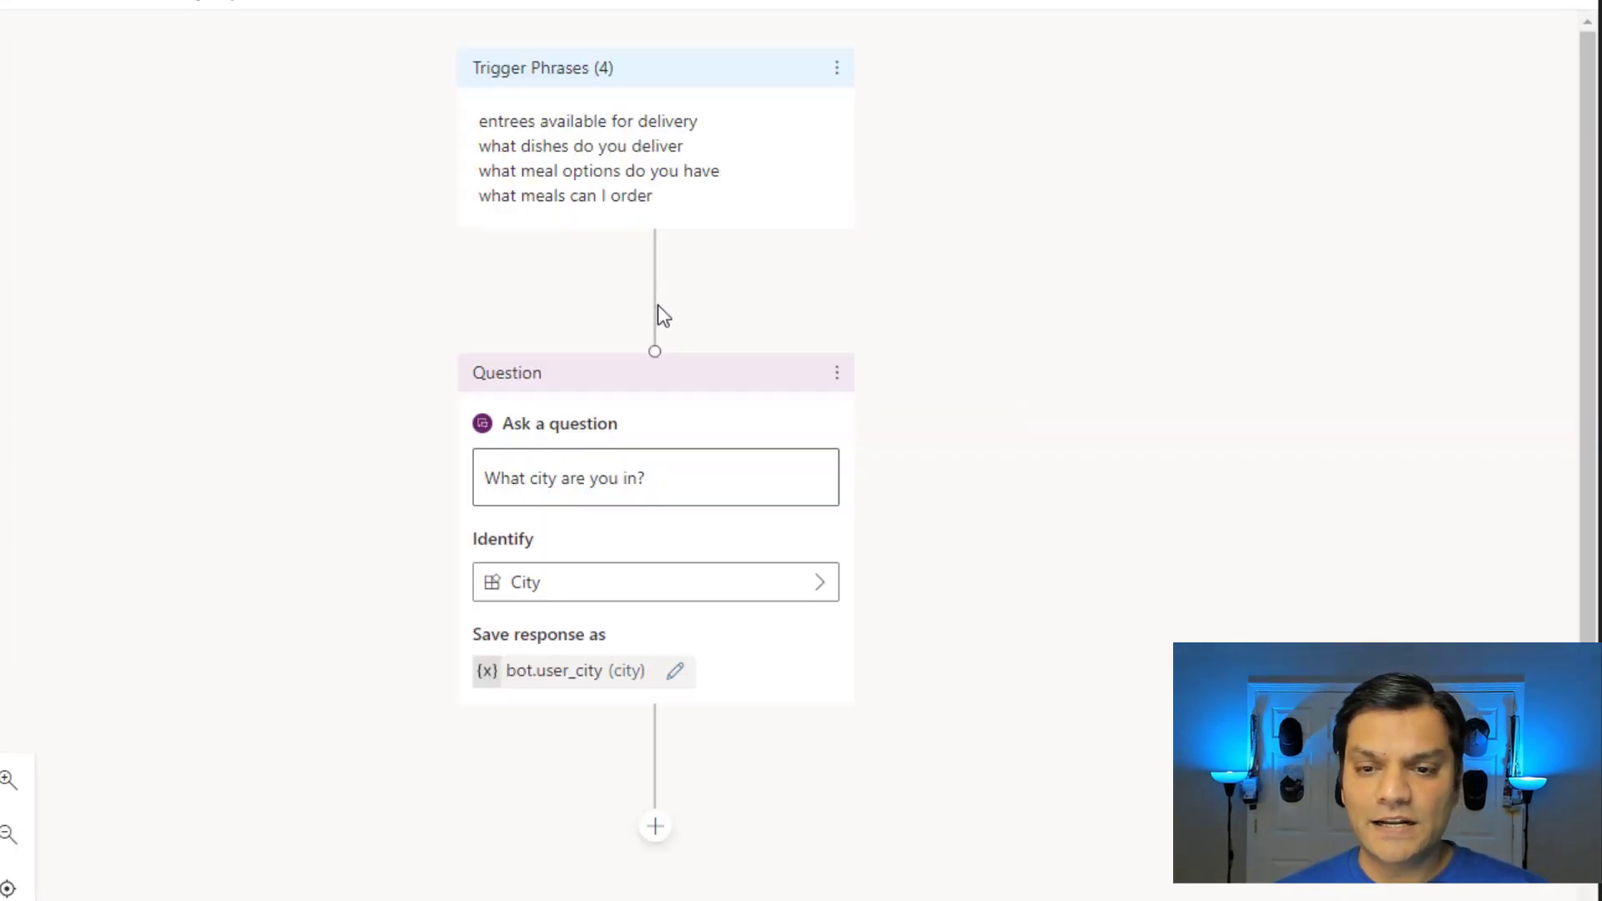
# Add a message node after the city question in SharePoint Bot's Meal delivery options topic for comparison.
pyautogui.click(655, 828)
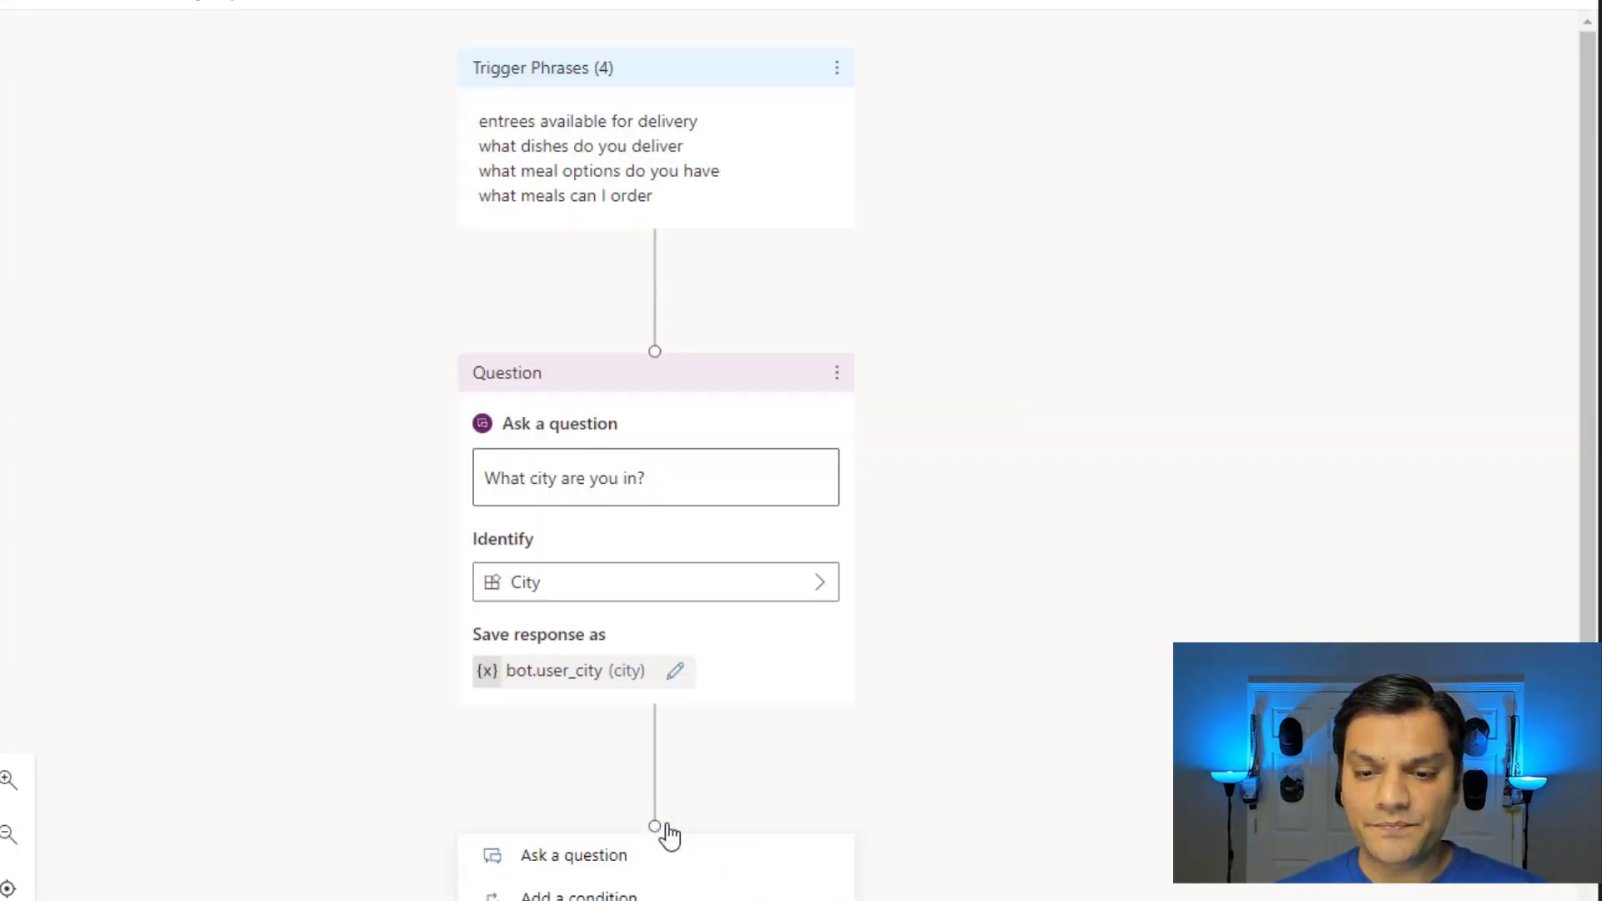
pyautogui.click(584, 899)
pyautogui.scroll(-3, 1080, 828)
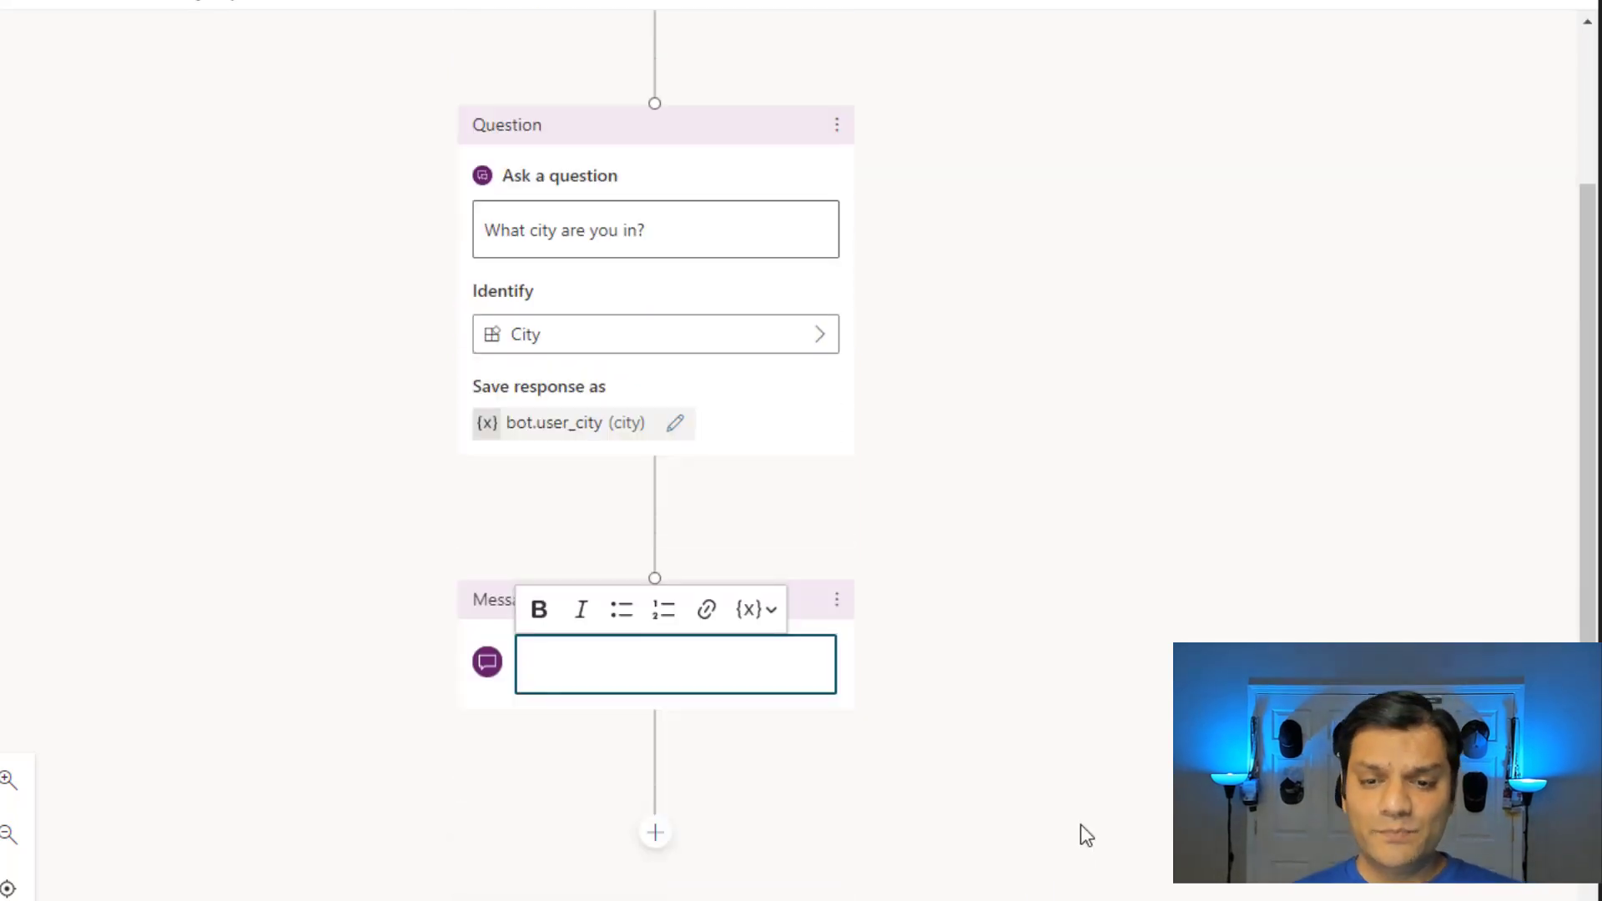
pyautogui.click(1168, 688)
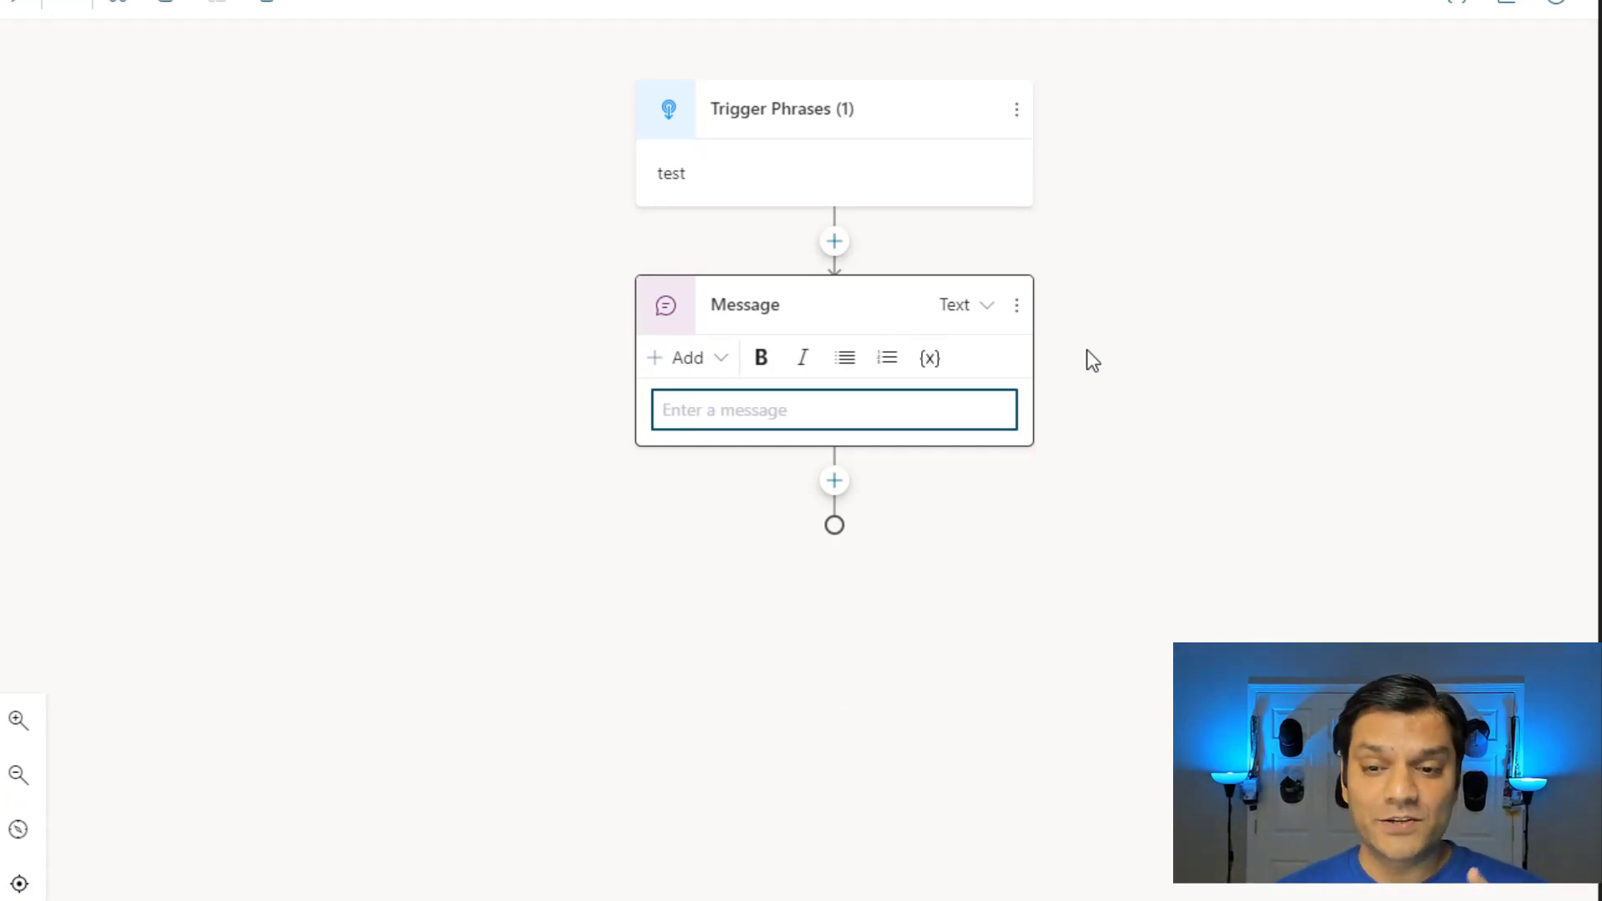
# Examine the Live Demo message node's Text and Speech modes and its addable content types, leaving it in Text mode.
pyautogui.click(992, 307)
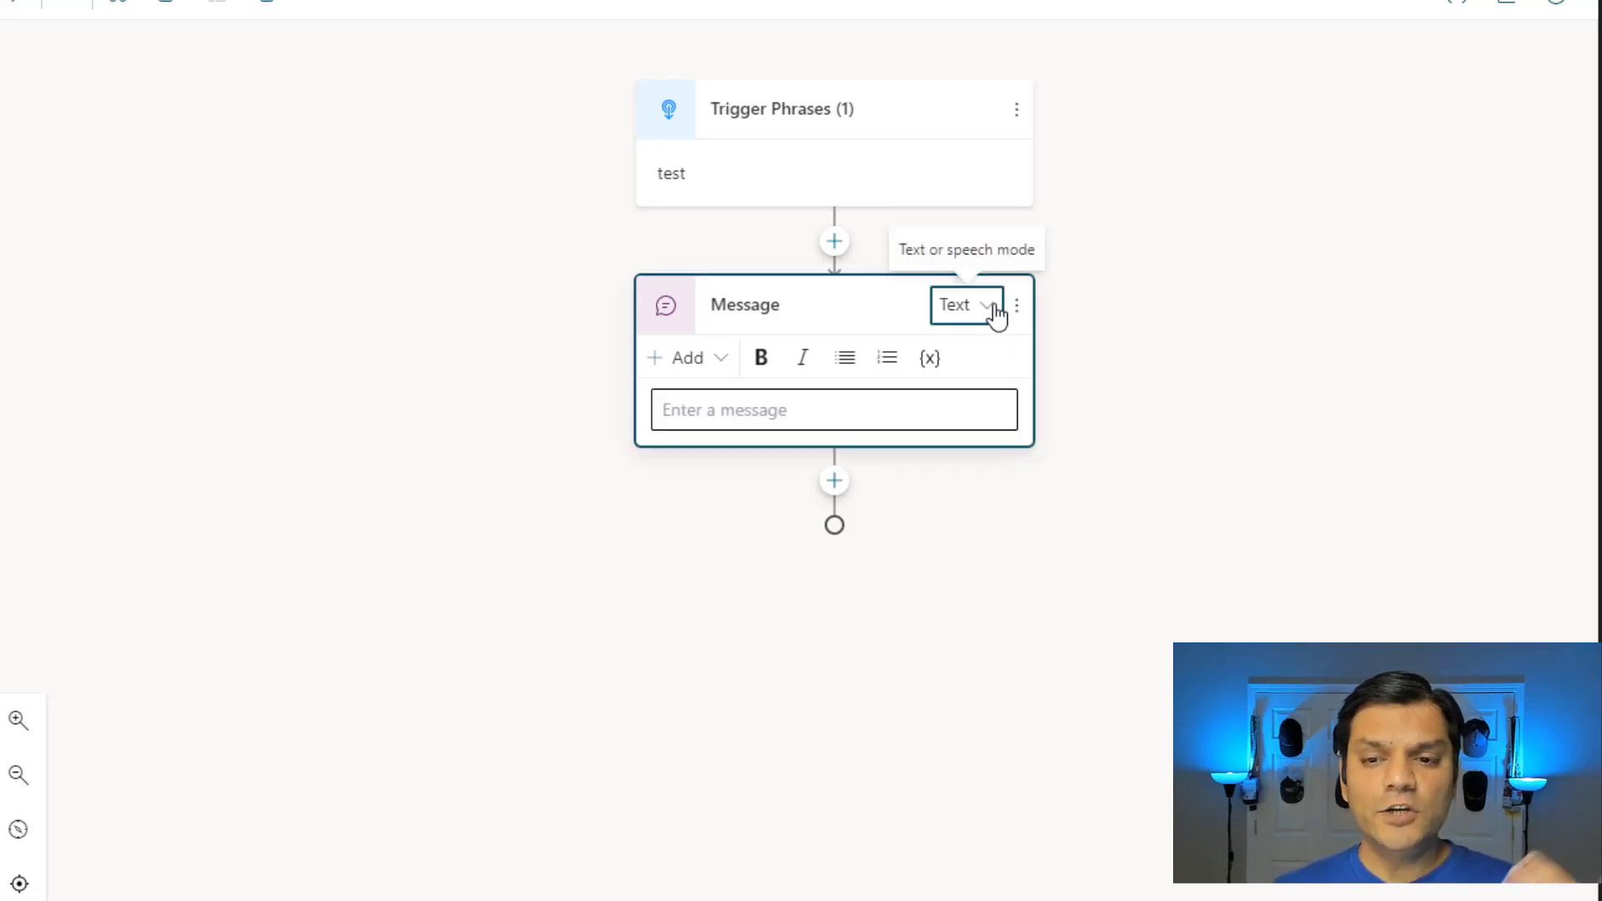
pyautogui.click(978, 397)
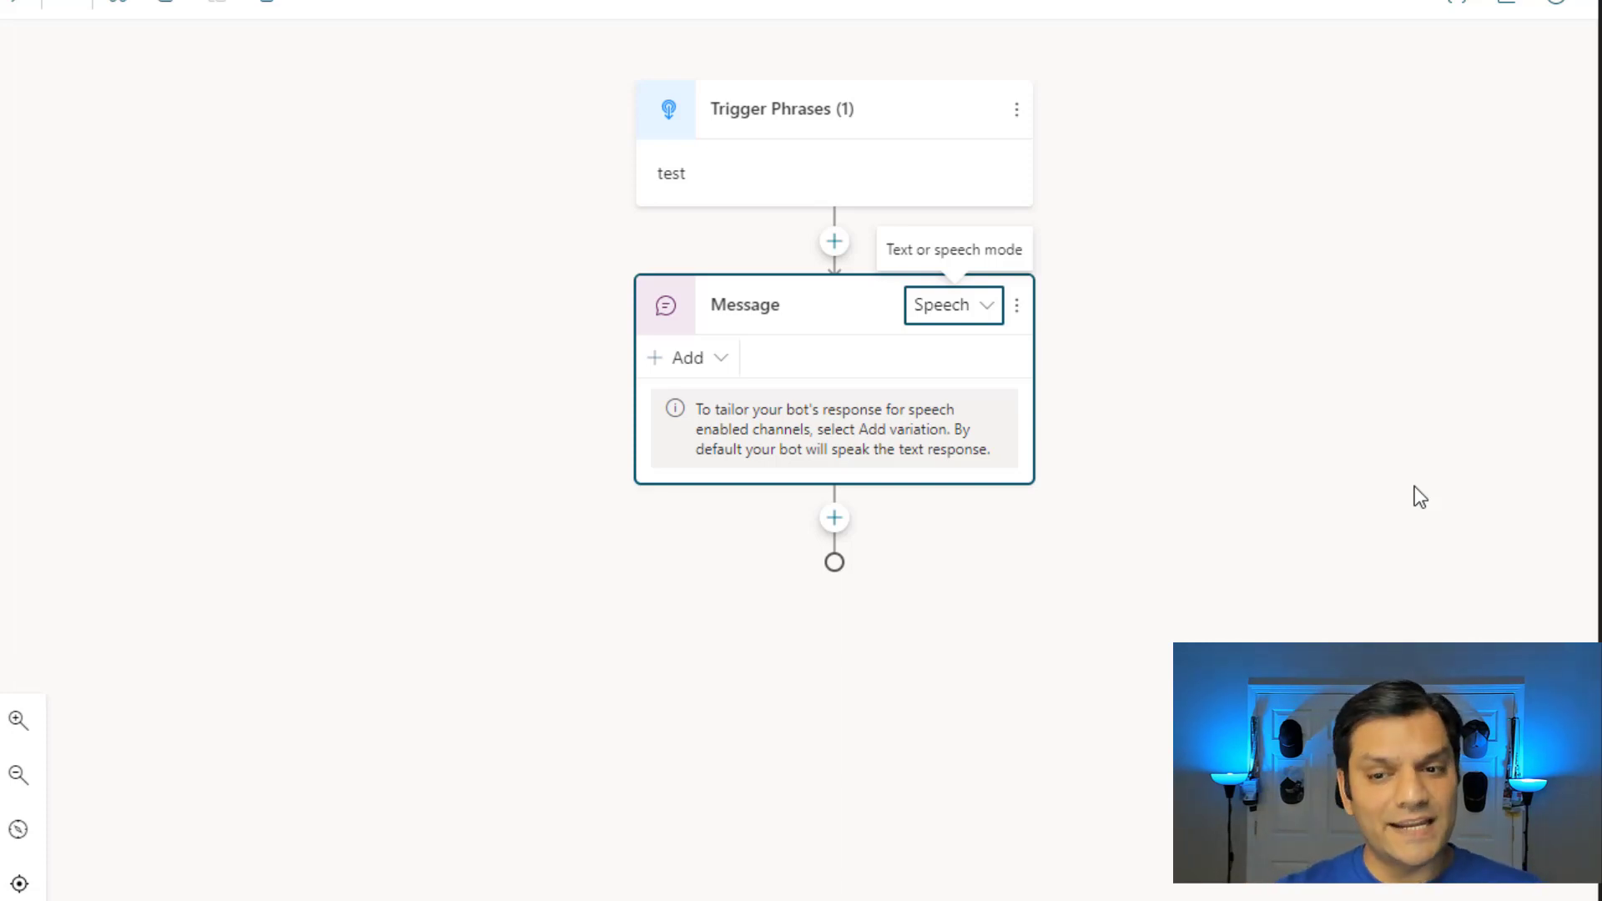
pyautogui.click(965, 332)
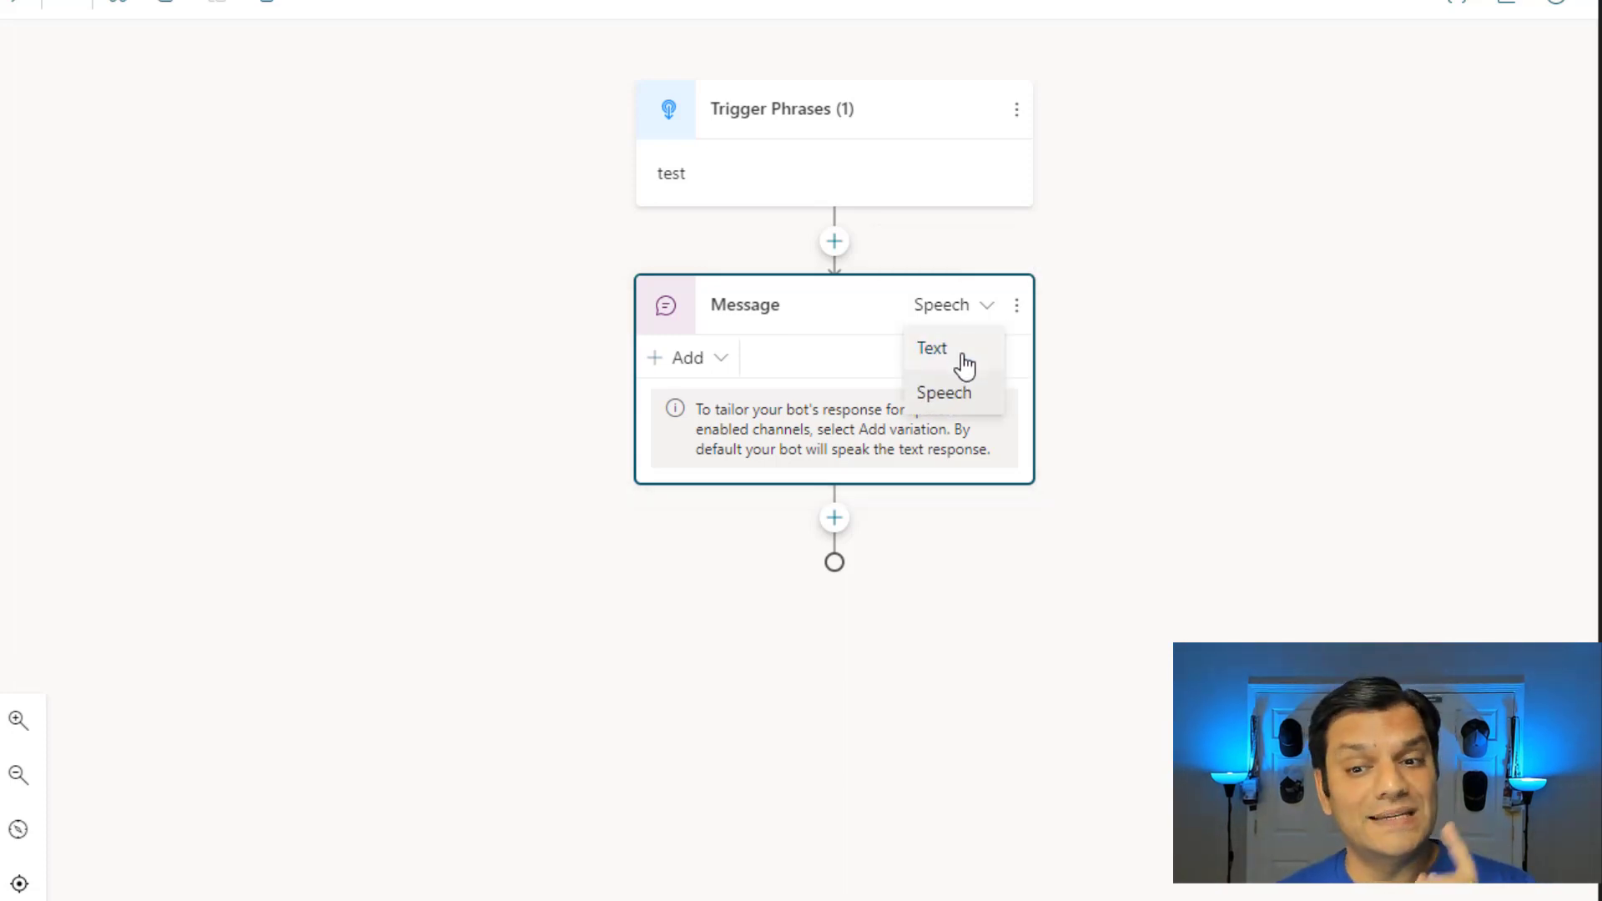
pyautogui.click(965, 359)
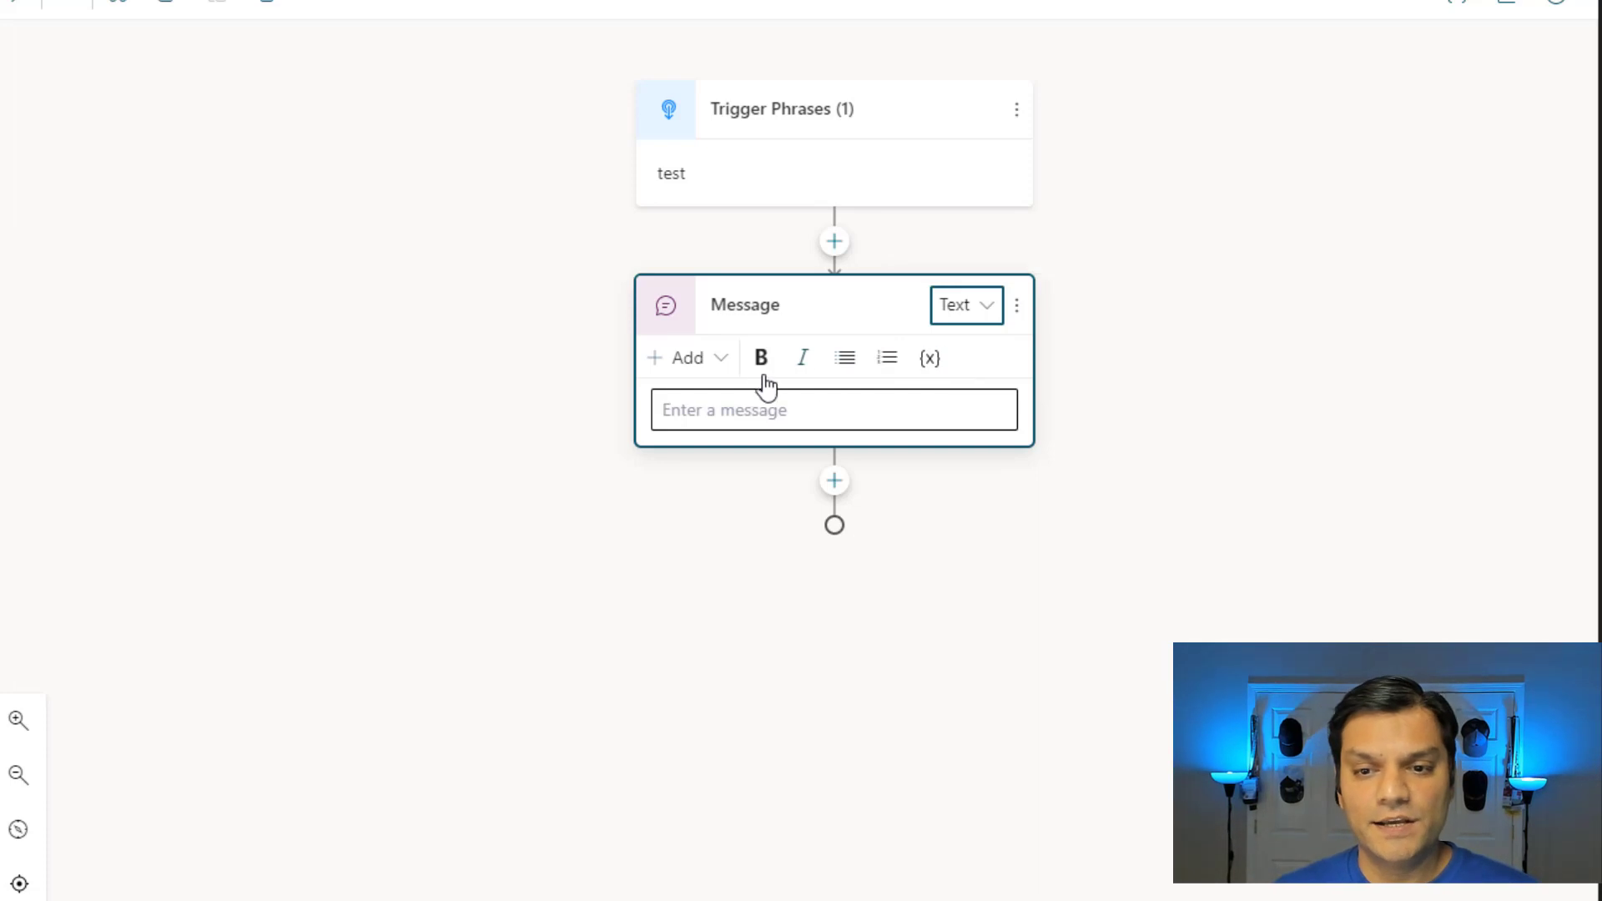
pyautogui.click(723, 358)
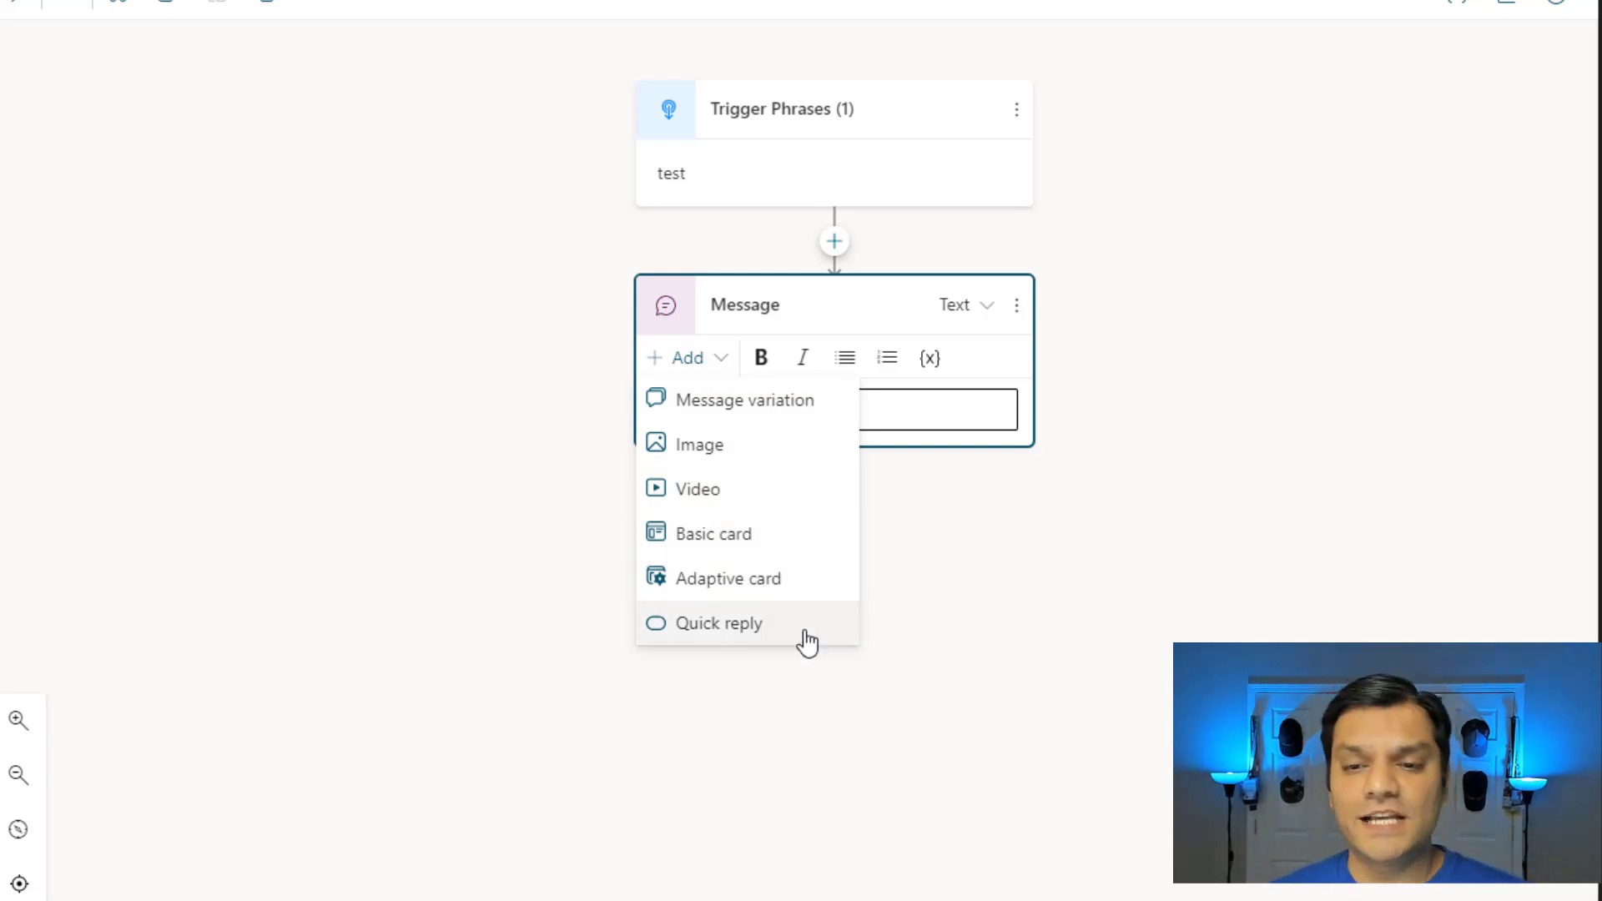
pyautogui.click(973, 619)
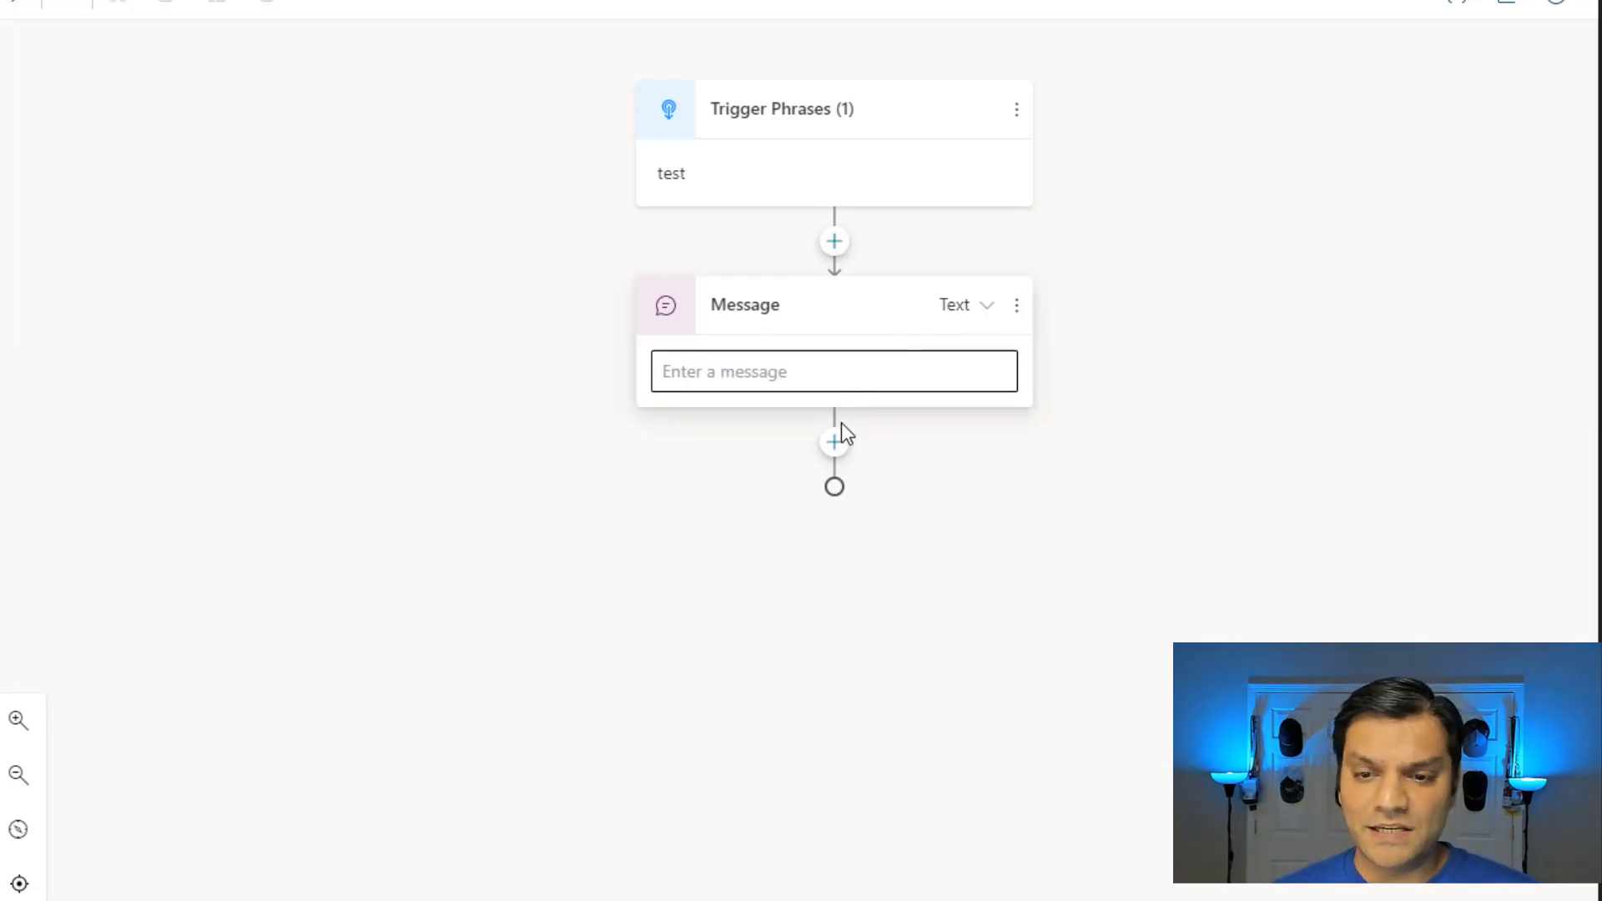
# Add a question node below Live Demo's message node and review its text or speech modes and addable content types.
pyautogui.click(835, 444)
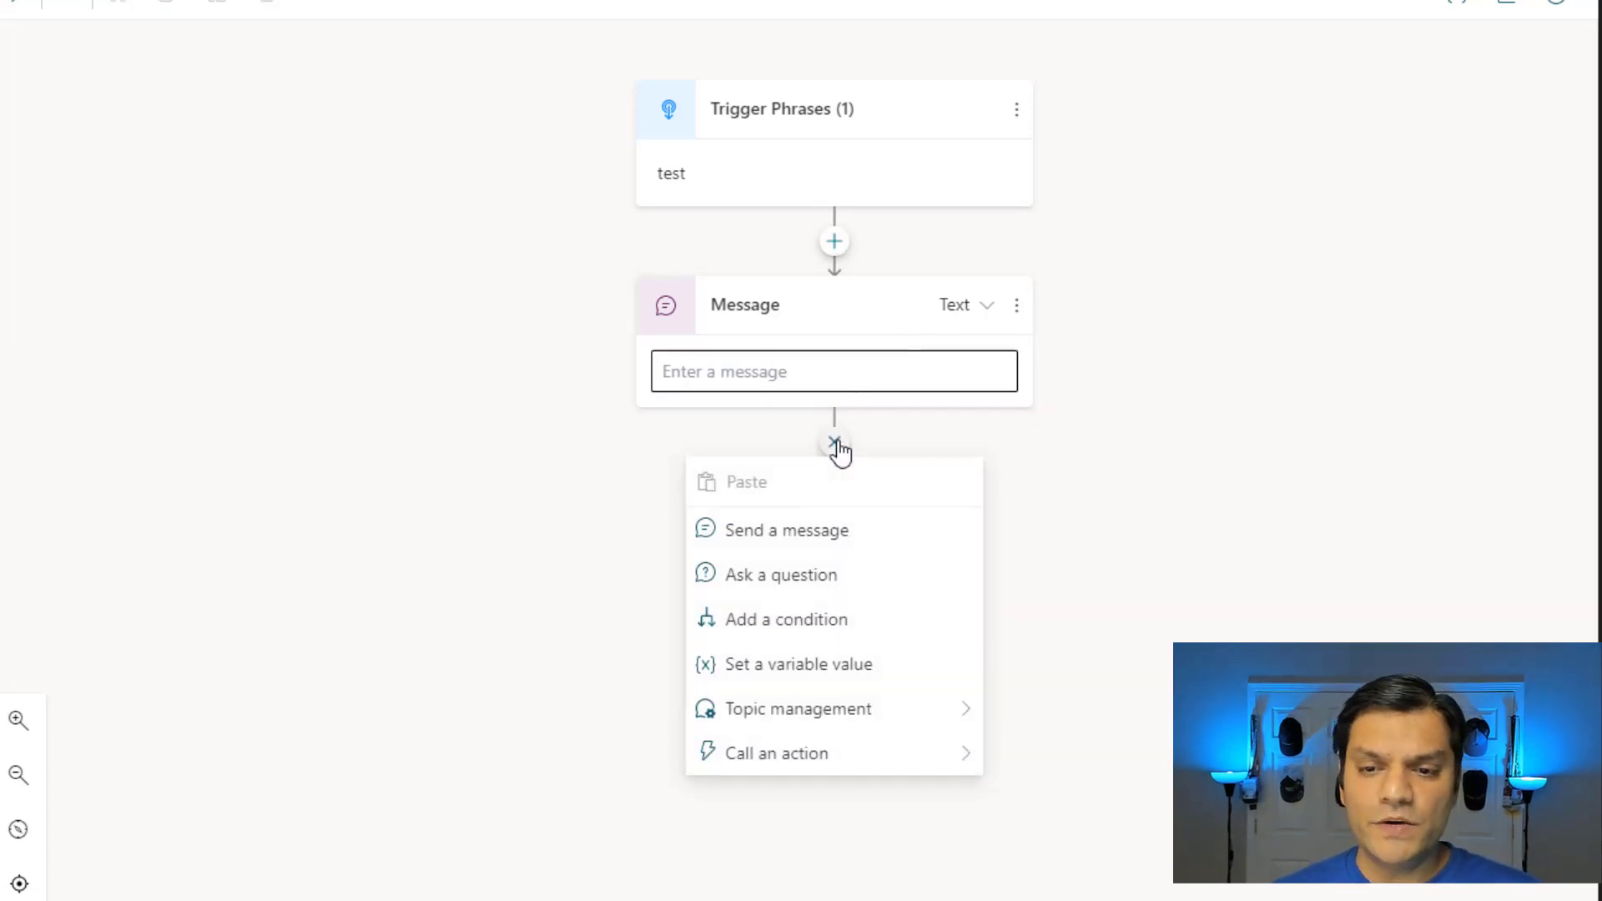
pyautogui.click(814, 594)
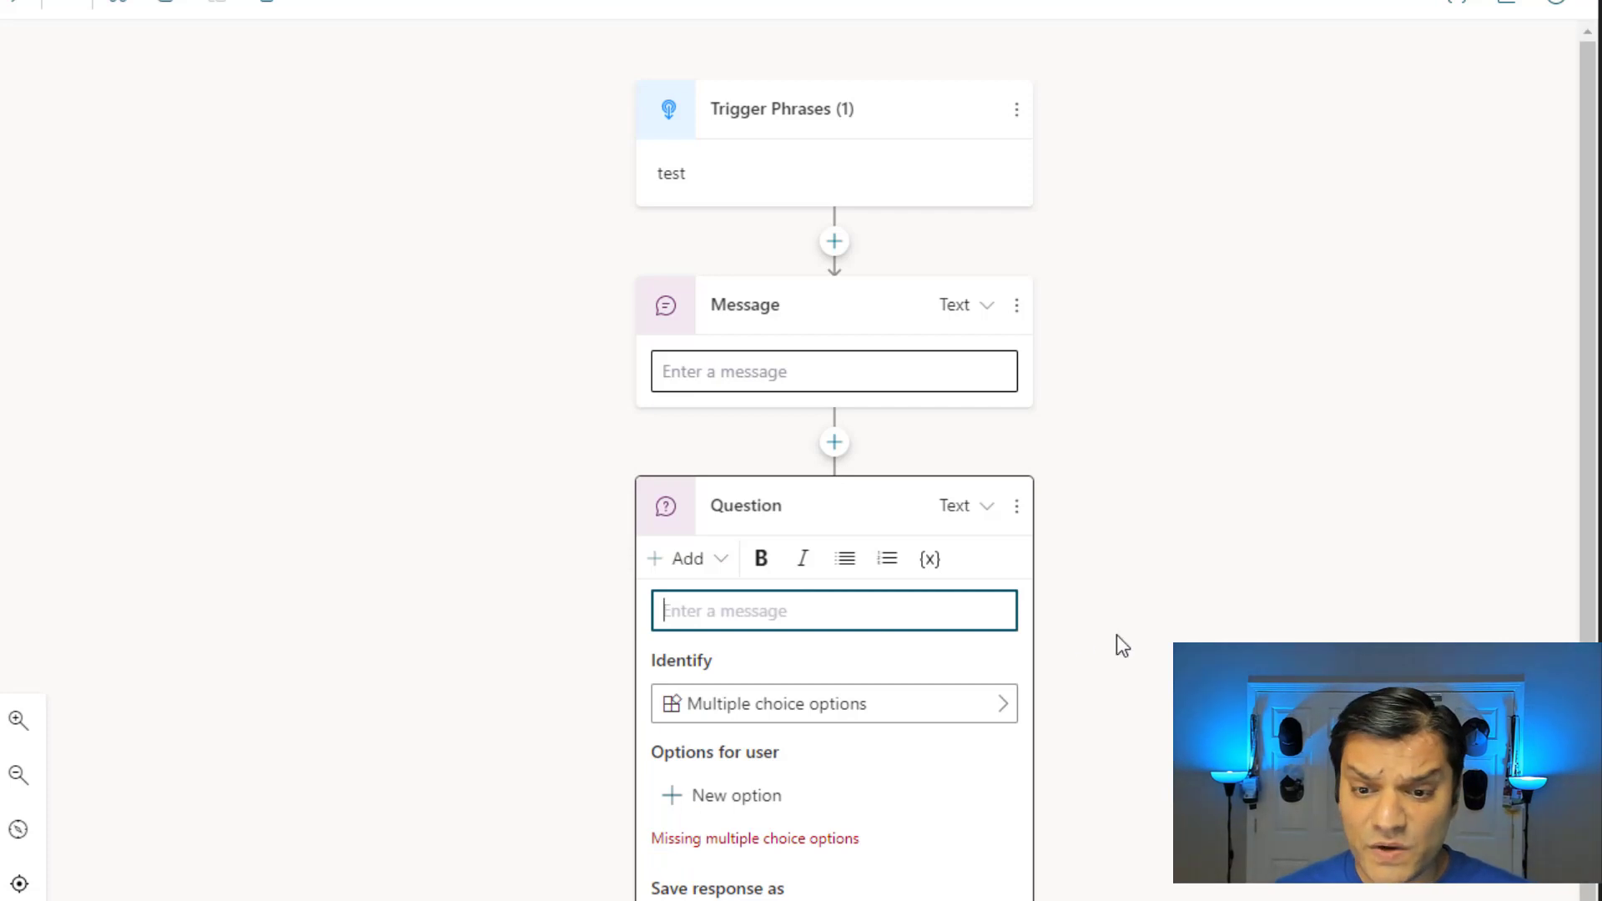
pyautogui.click(985, 525)
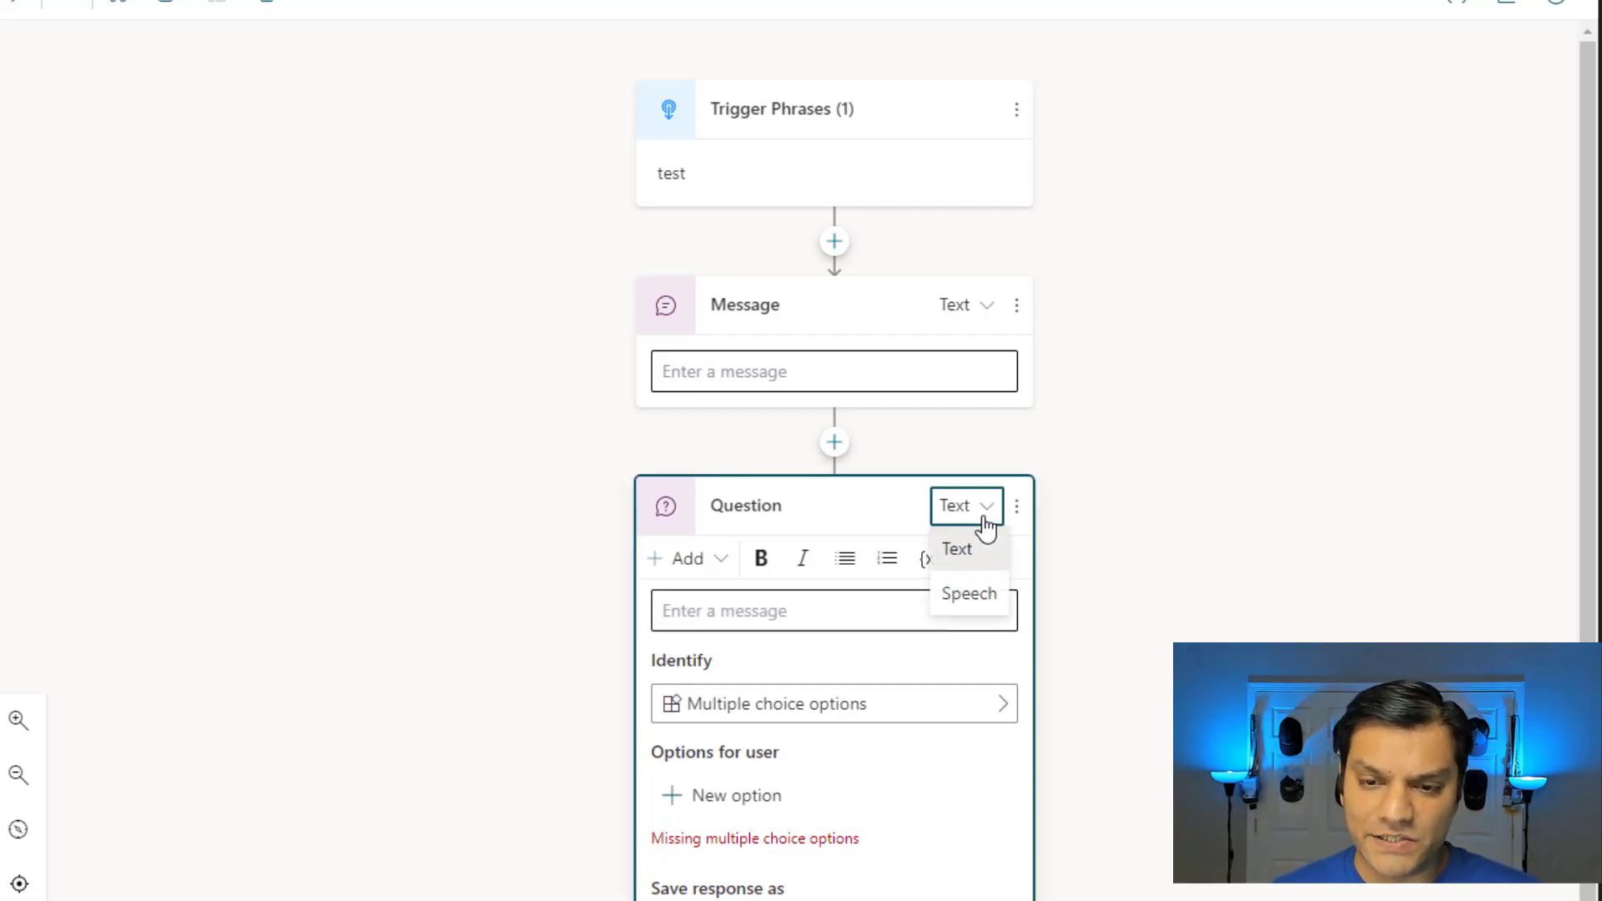
pyautogui.click(982, 522)
pyautogui.click(721, 574)
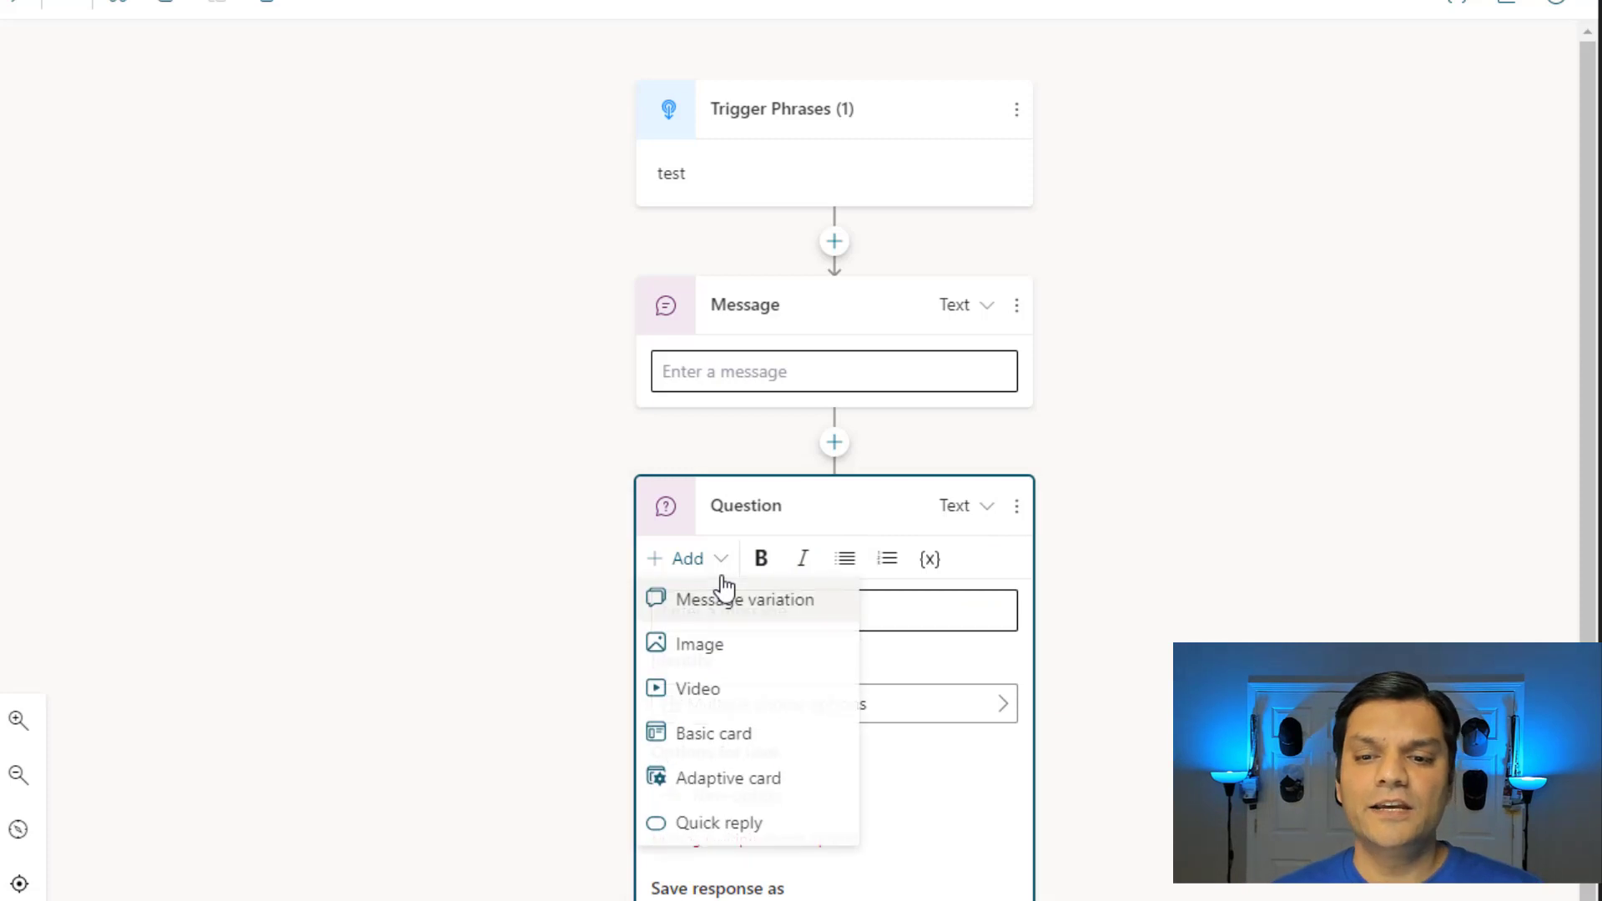
pyautogui.click(437, 577)
# Add an image to the message node in the Live Demo topic.
pyautogui.click(754, 372)
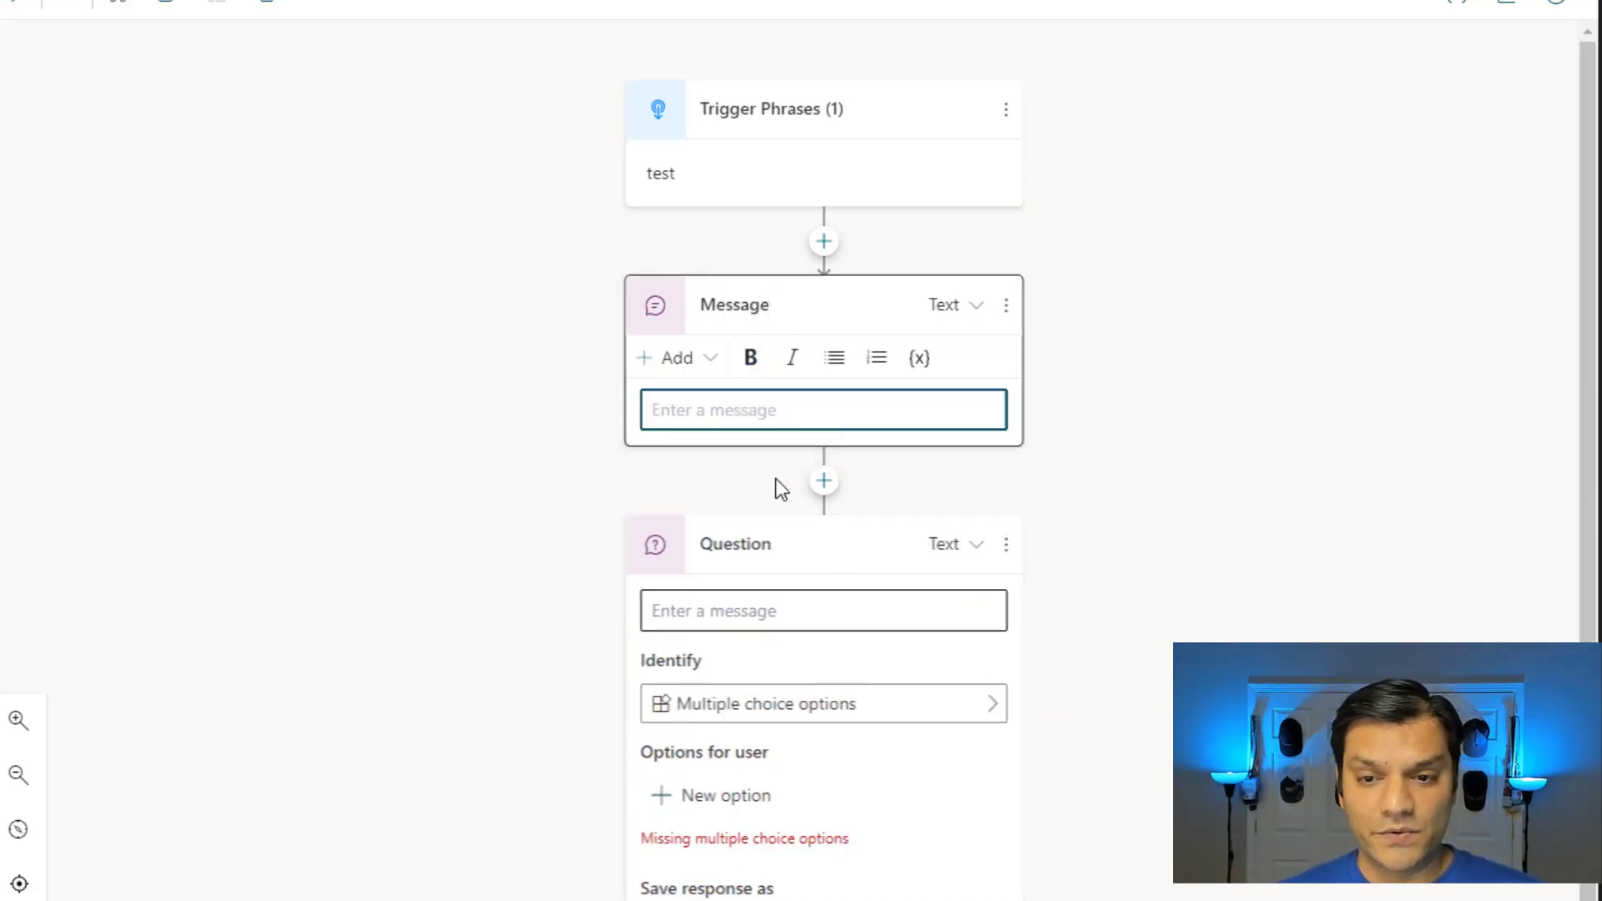
pyautogui.click(704, 376)
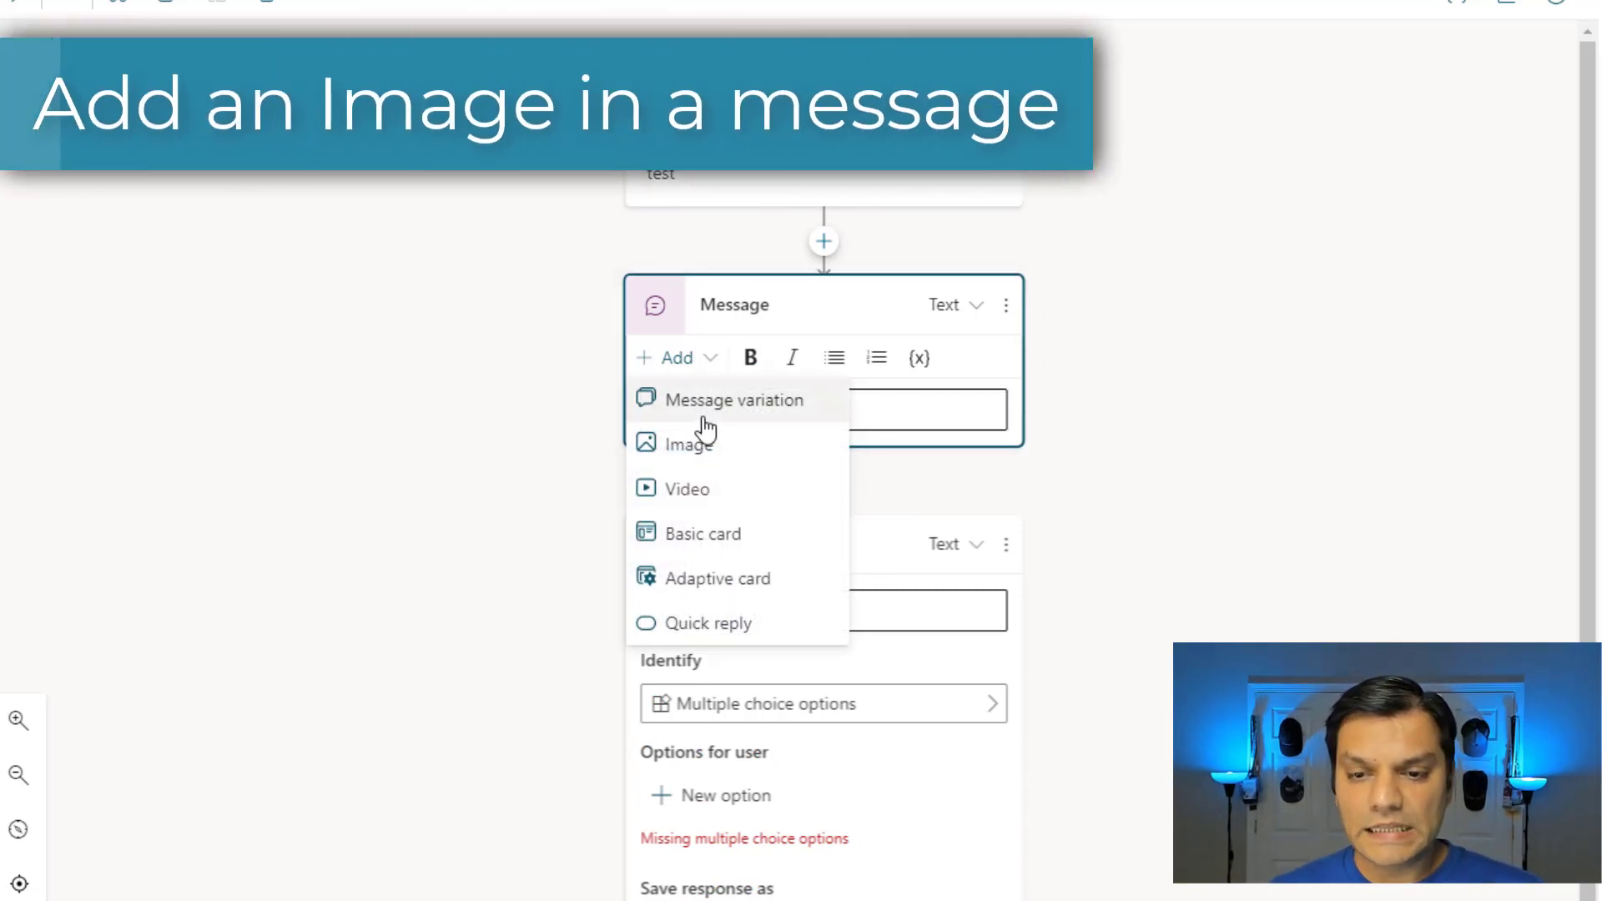
pyautogui.click(705, 447)
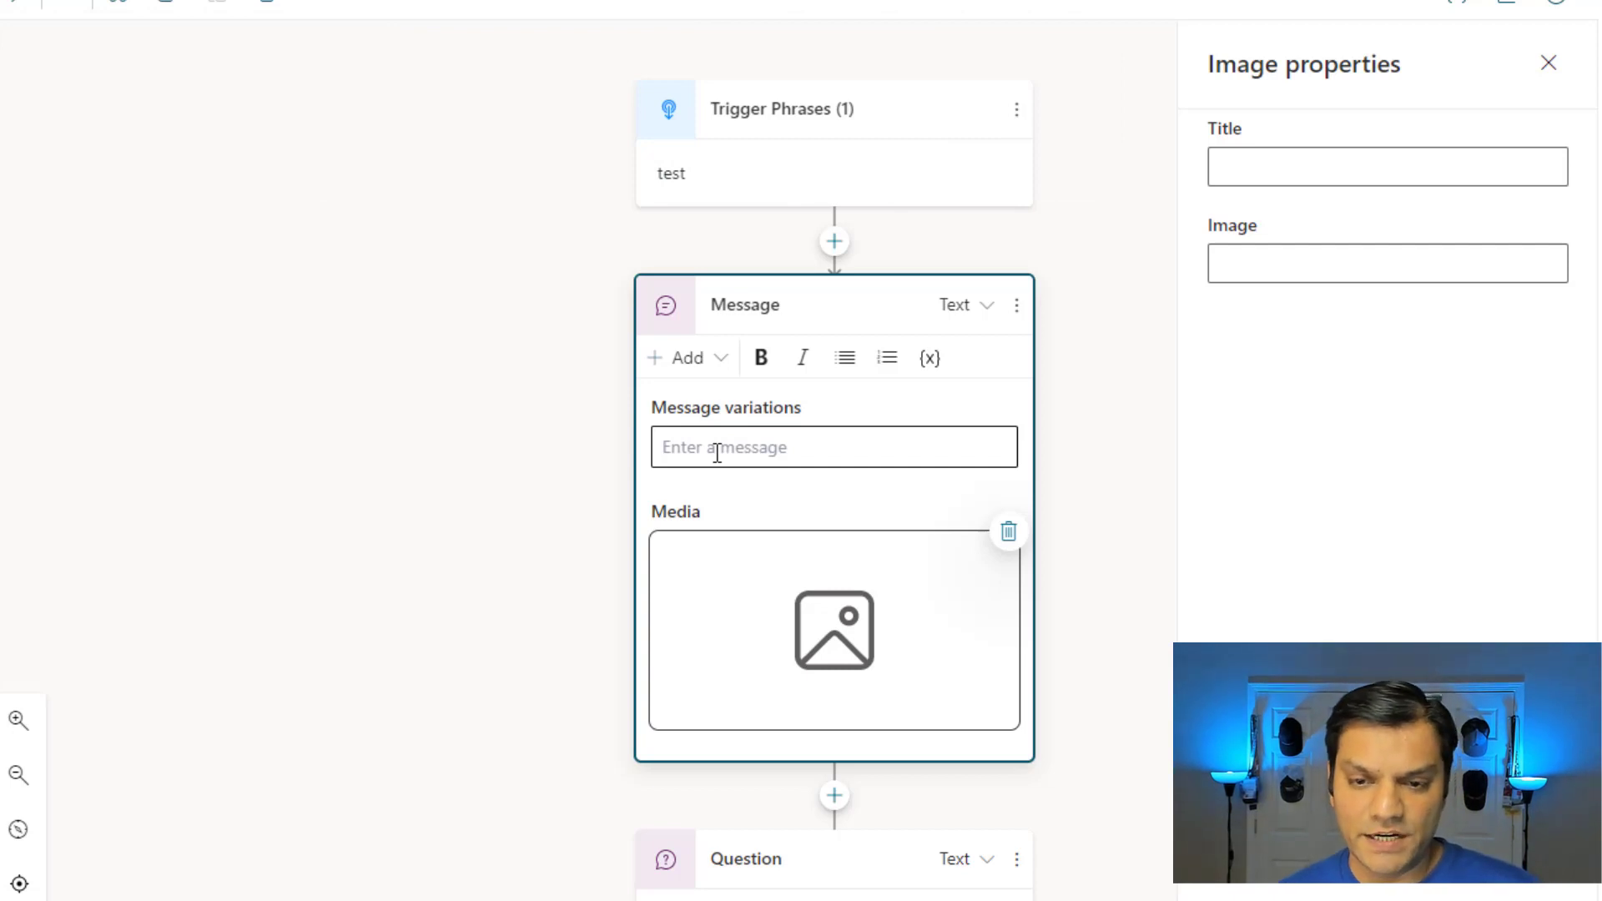
# Enter "Are you interested in a Microsoft device?" as the message node's text.
pyautogui.click(717, 453)
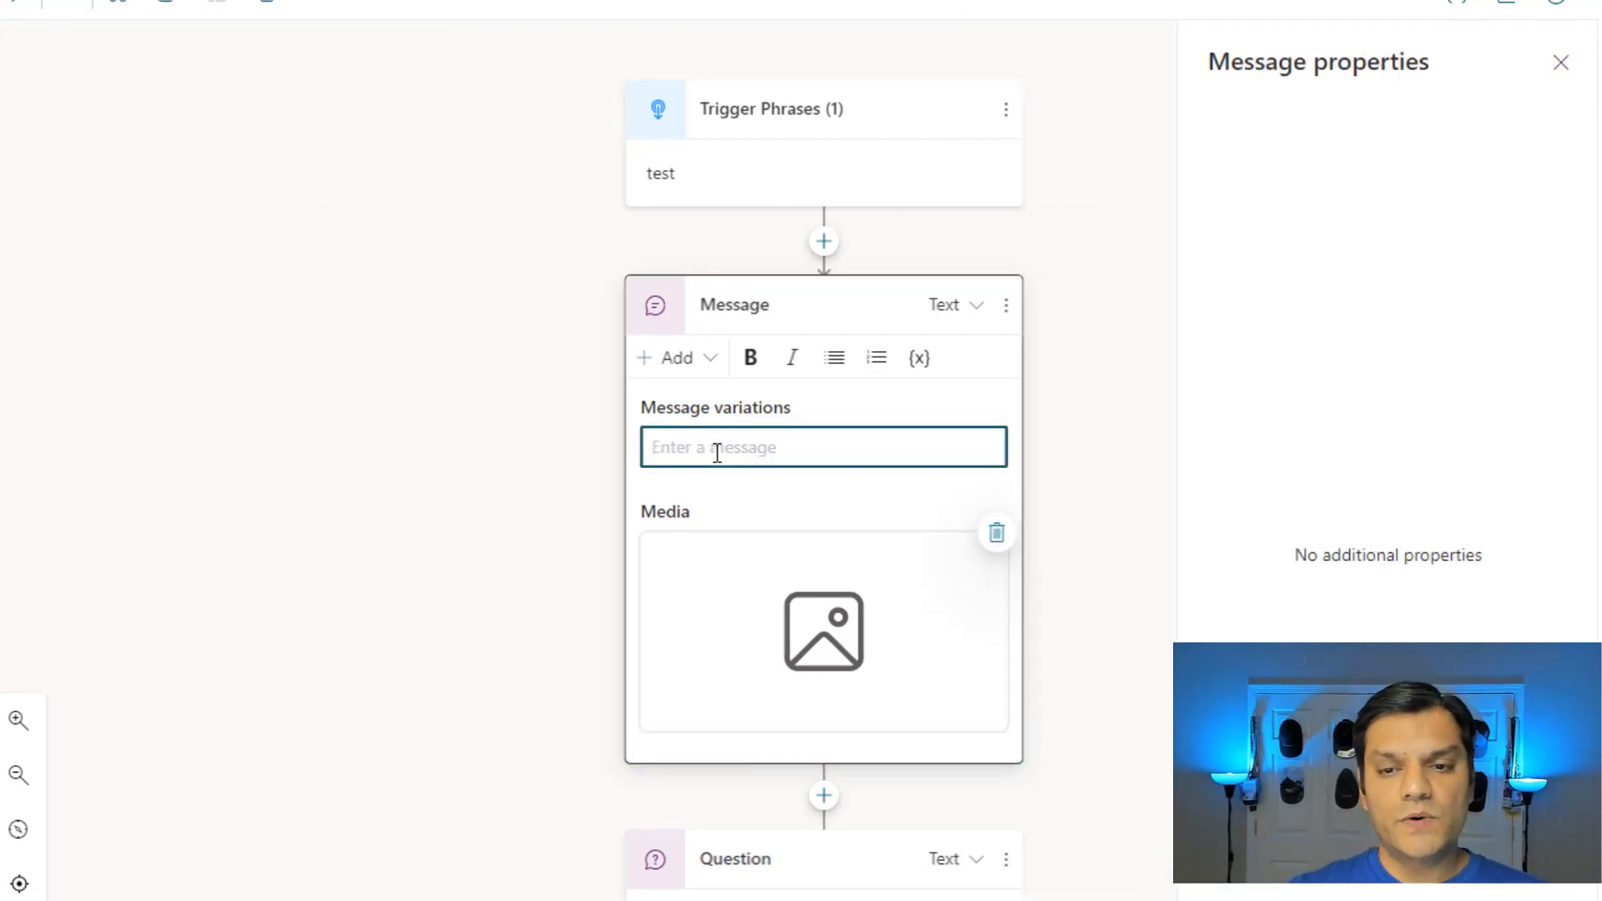
pyautogui.write('Are you inters')
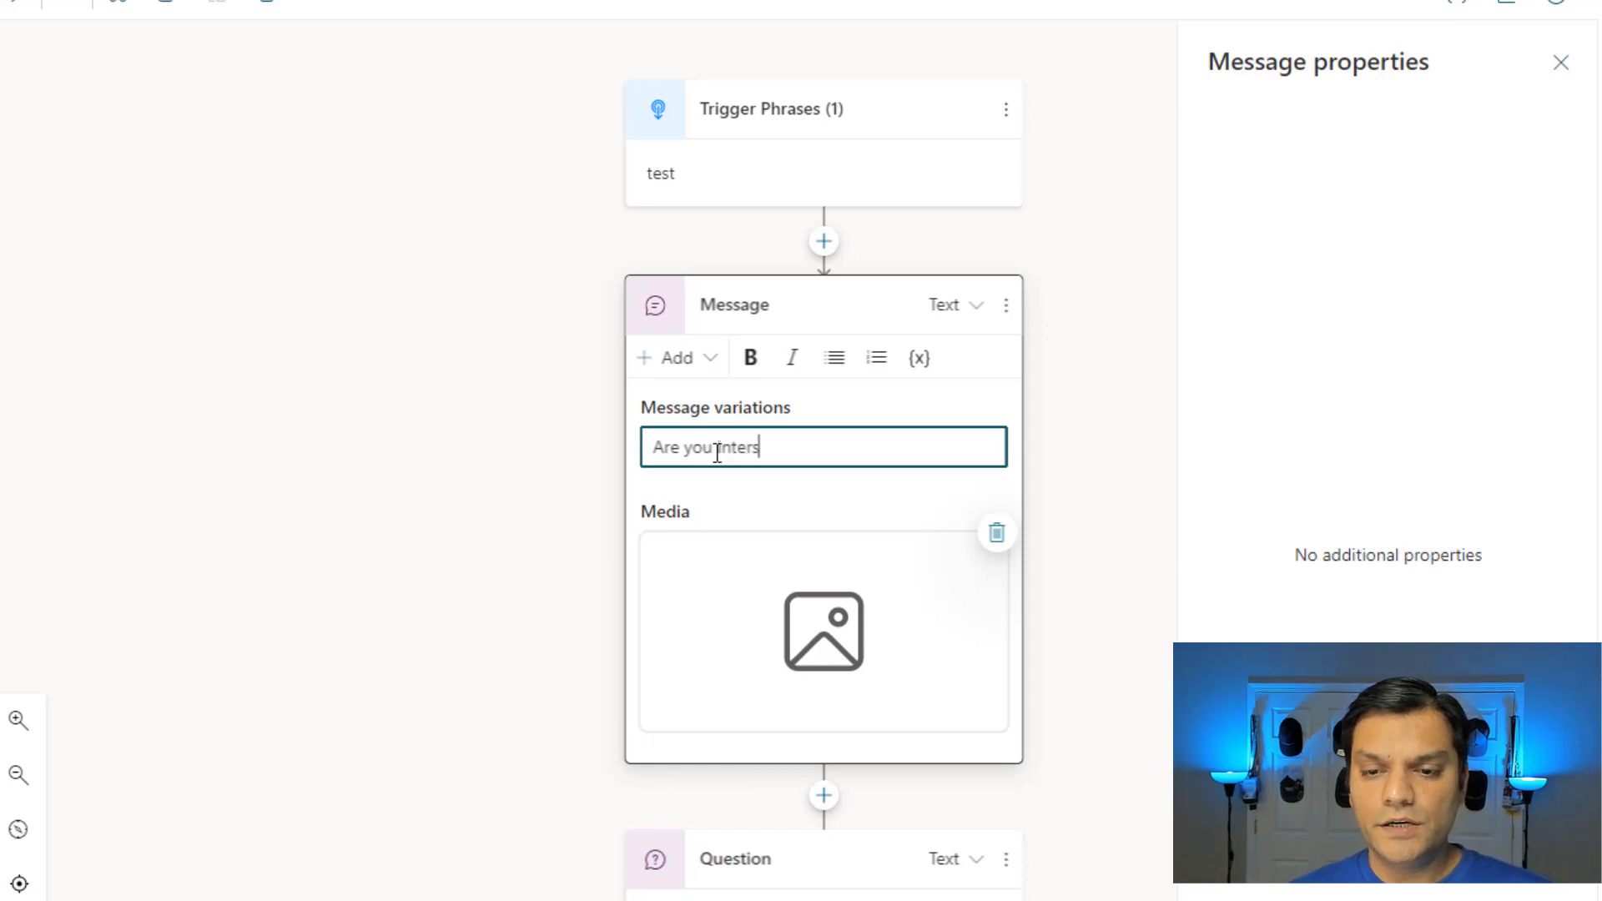
pyautogui.press('BackSpace')
pyautogui.write('es')
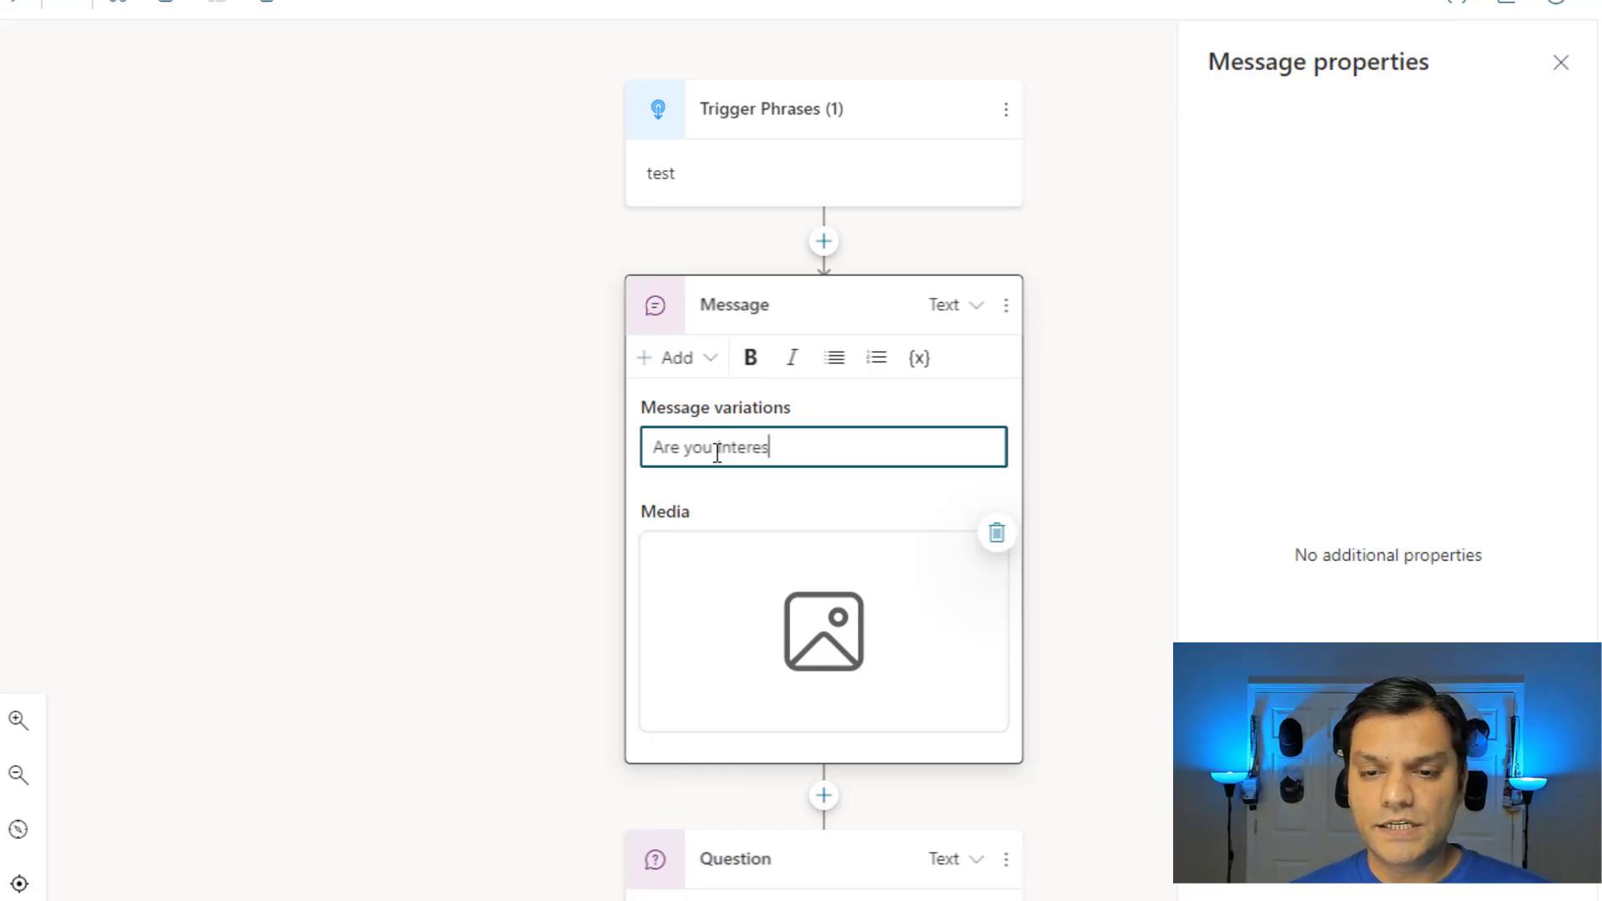
pyautogui.write('ted in a M')
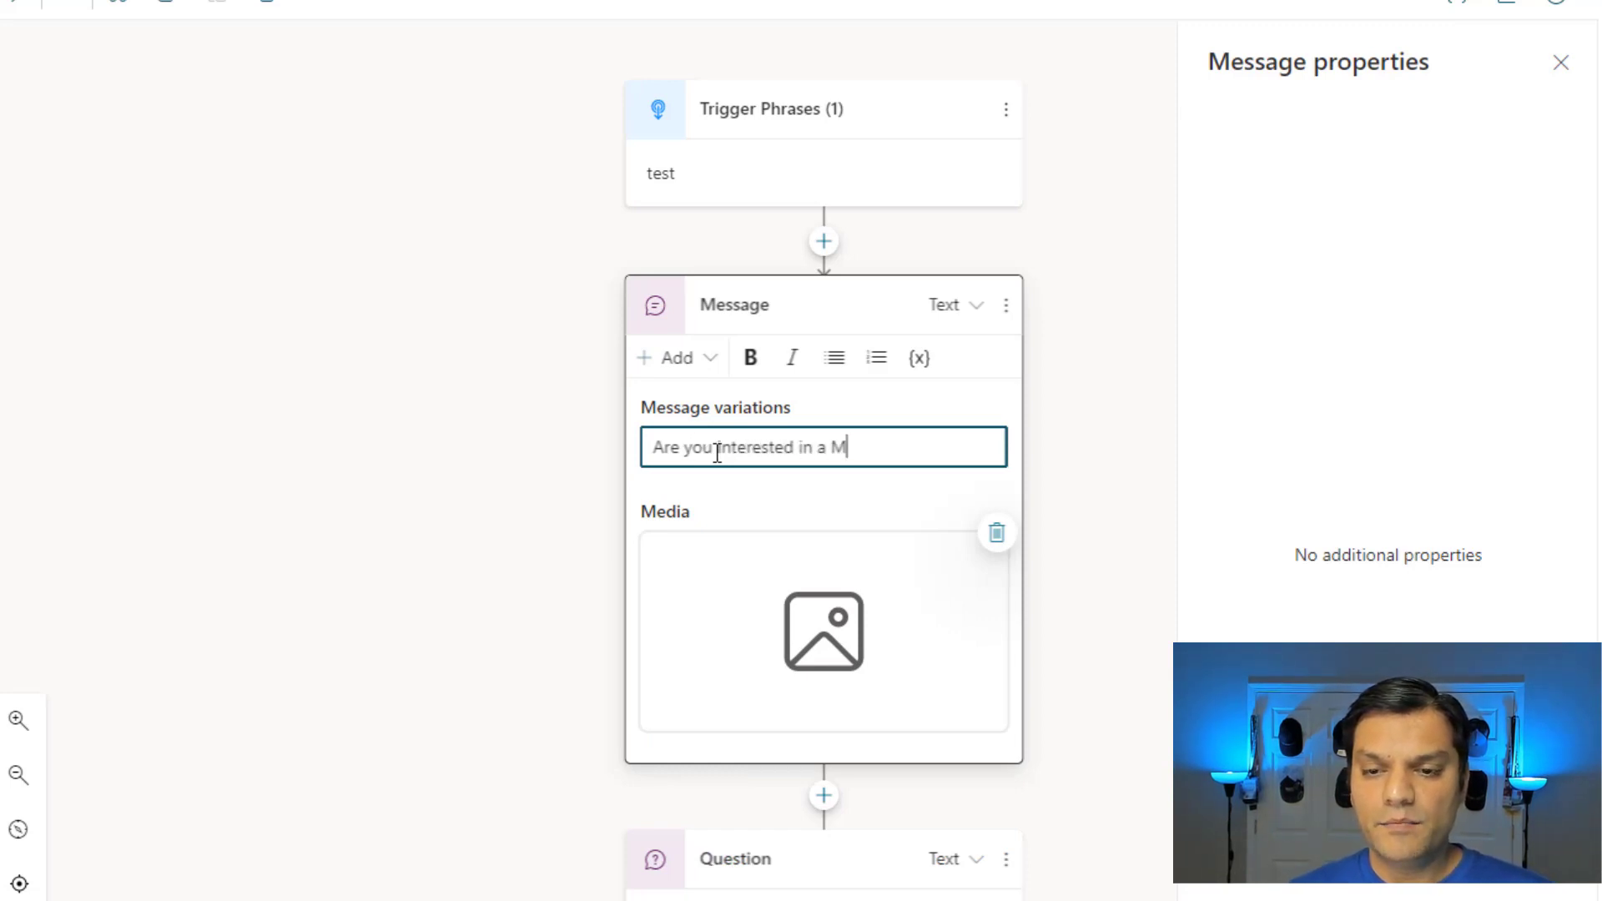
pyautogui.write('icrosoft device?')
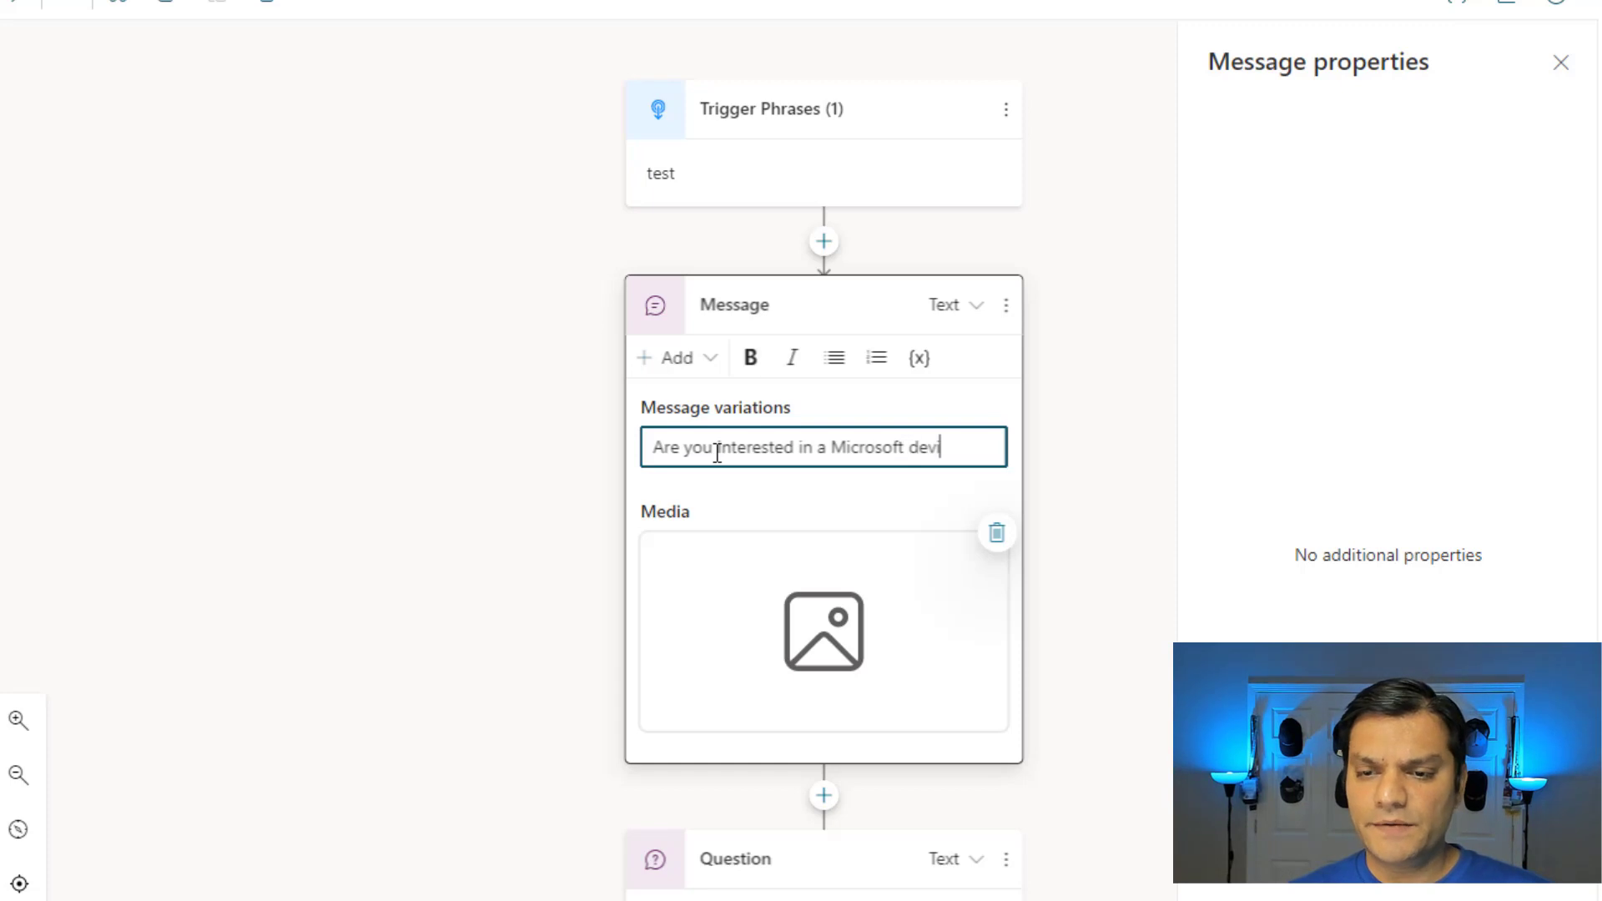
# Title the message node's image "Microsoft Surface".
pyautogui.click(770, 634)
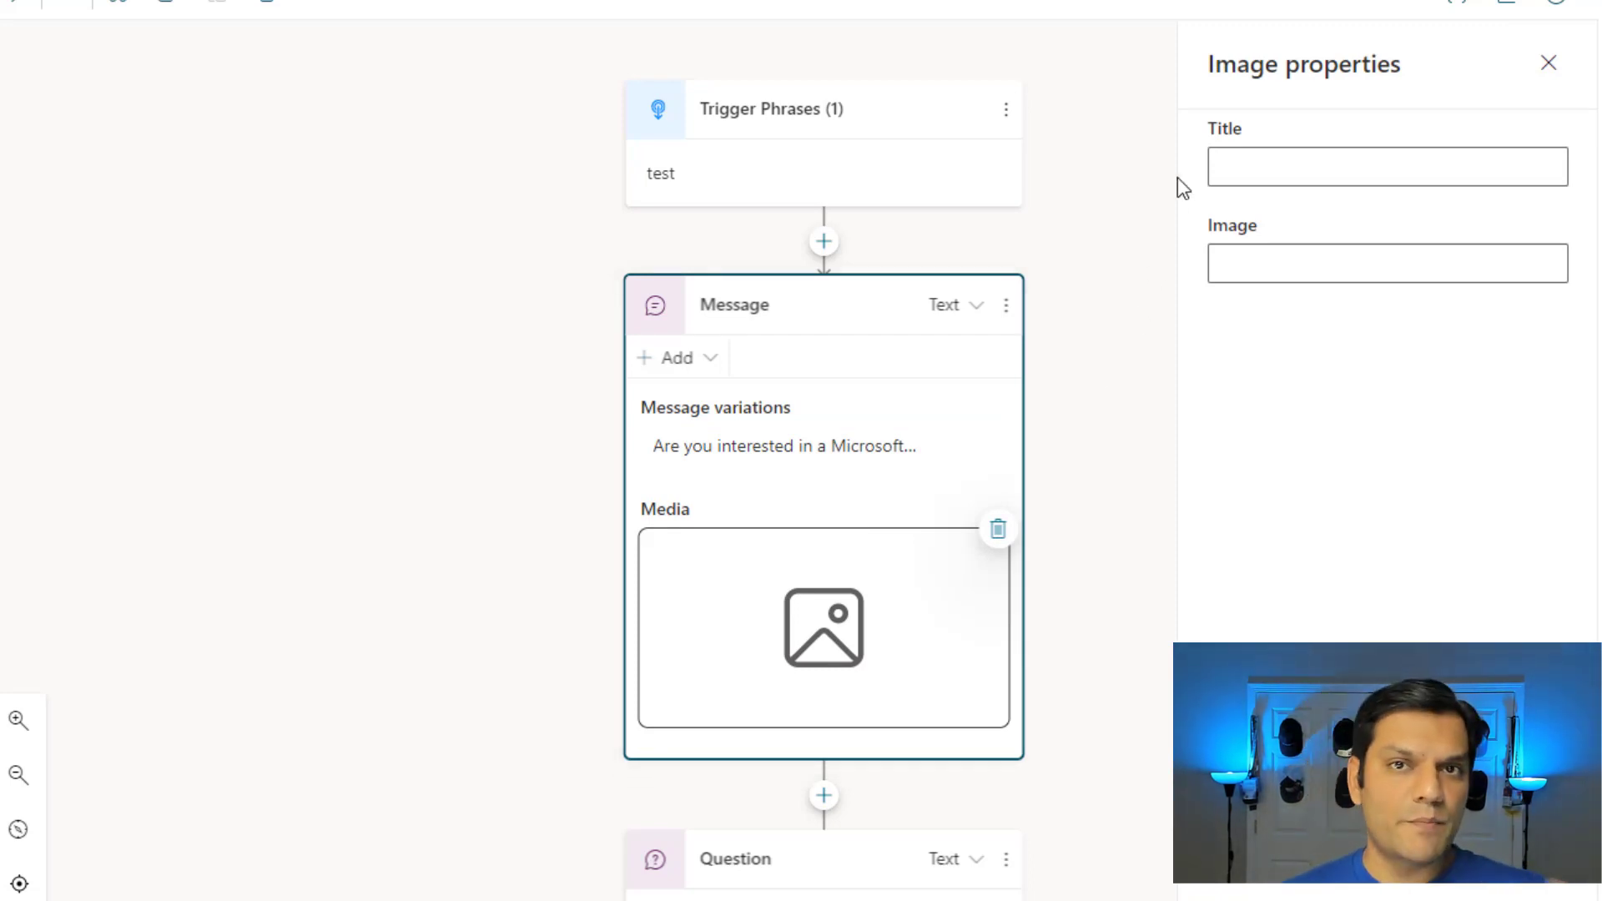
pyautogui.click(1289, 162)
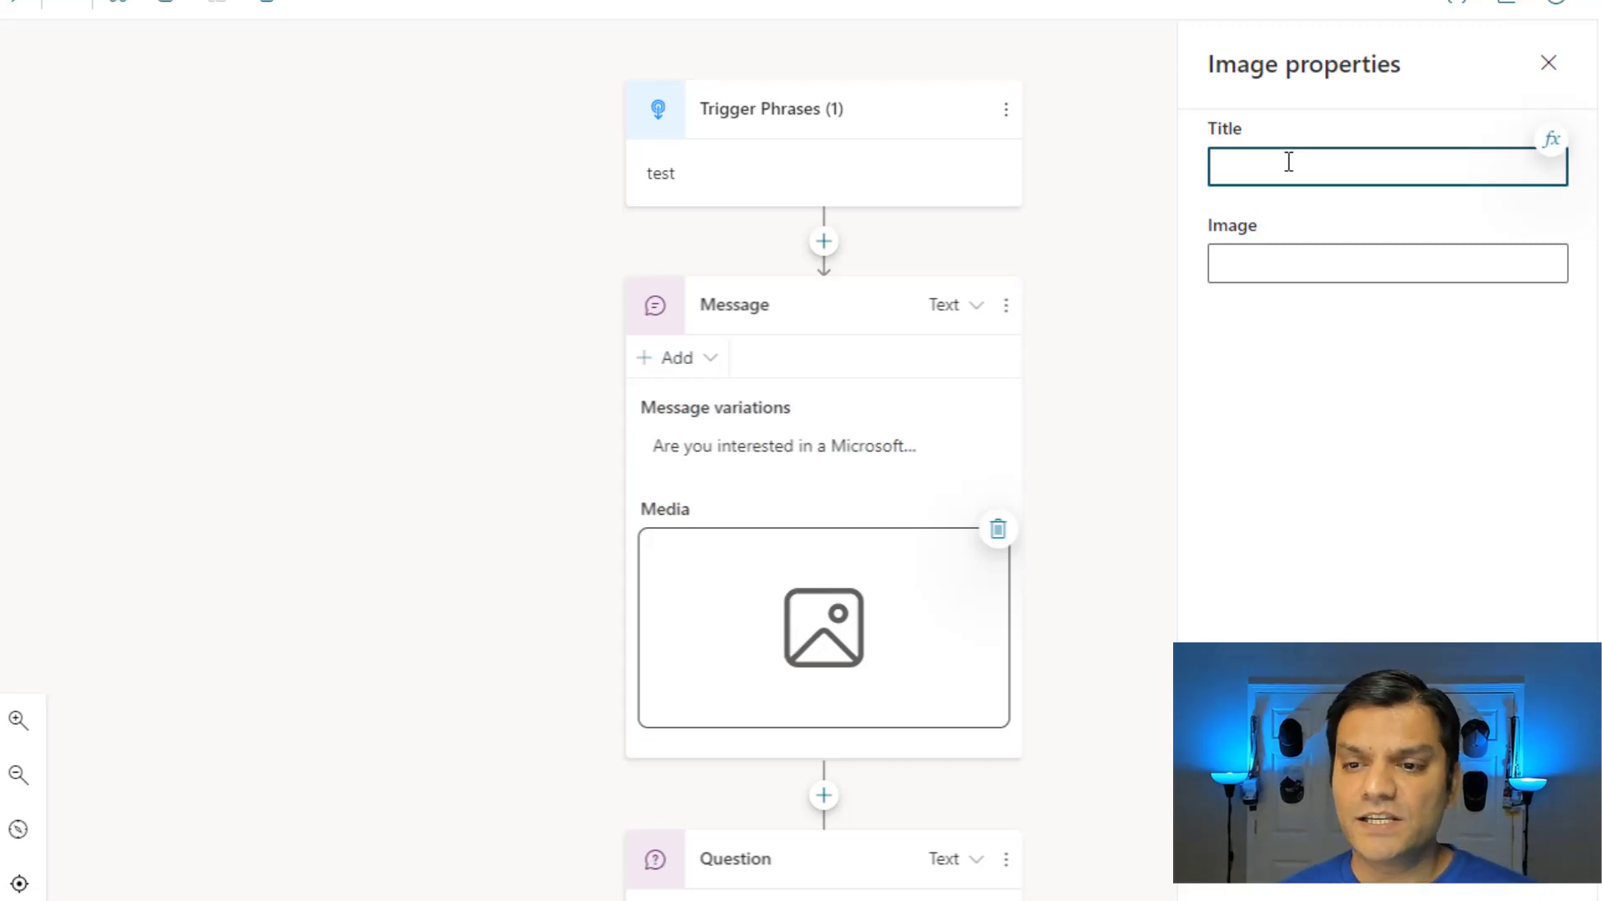
pyautogui.write('Microsoft Surface')
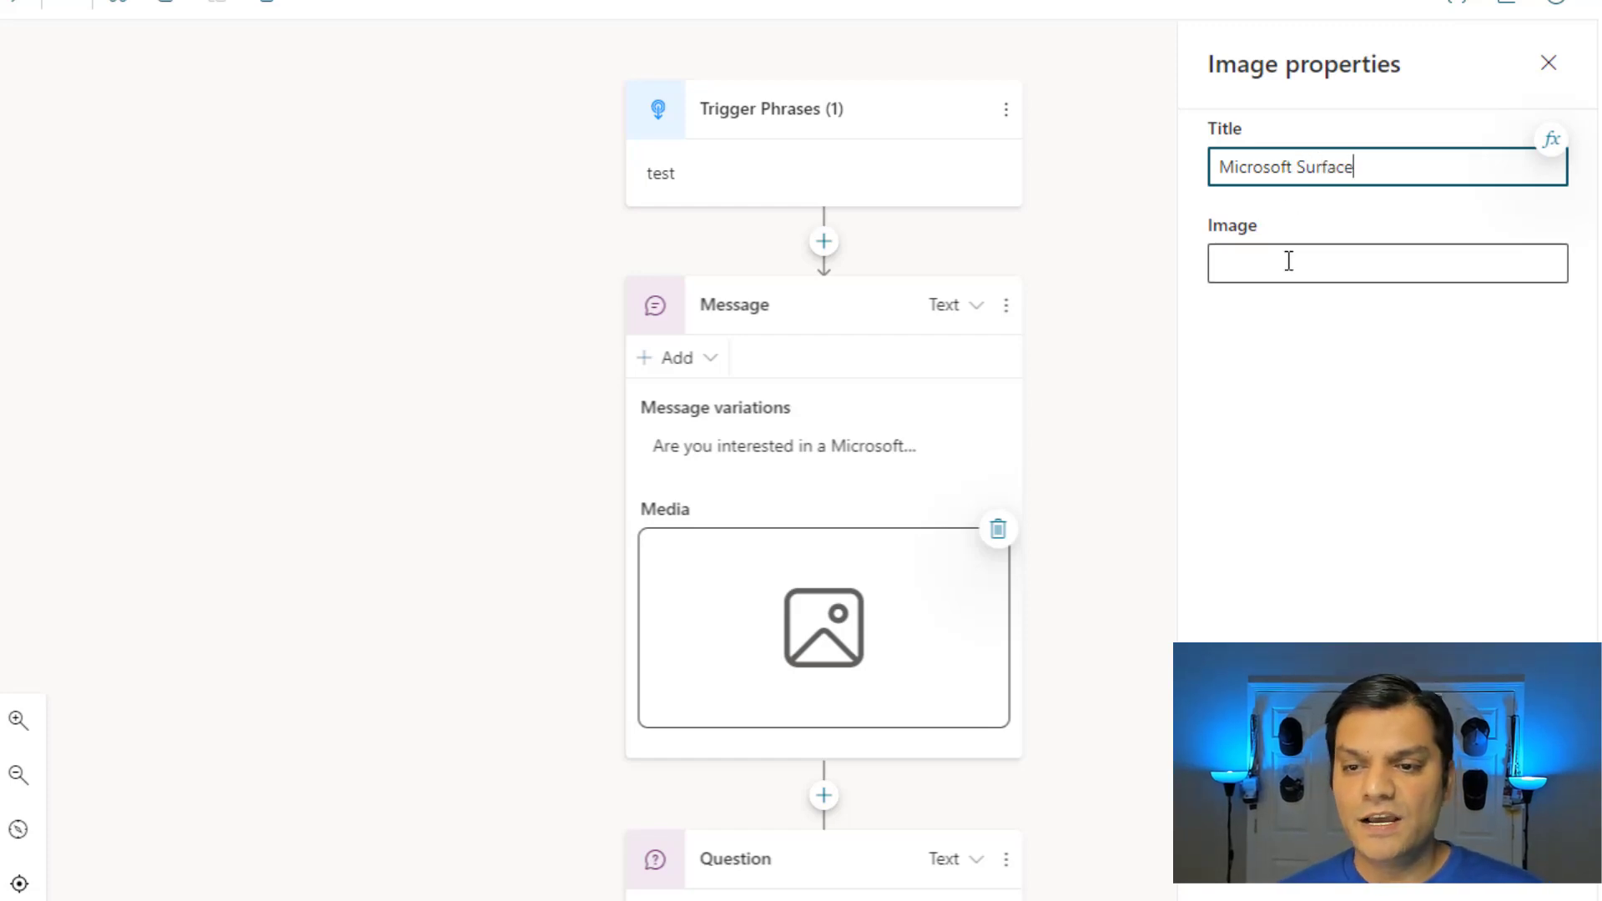
# Check the formula examples for the image source, then fill it with the copied diviceimage.azureedge.net picture URL.
pyautogui.click(1289, 261)
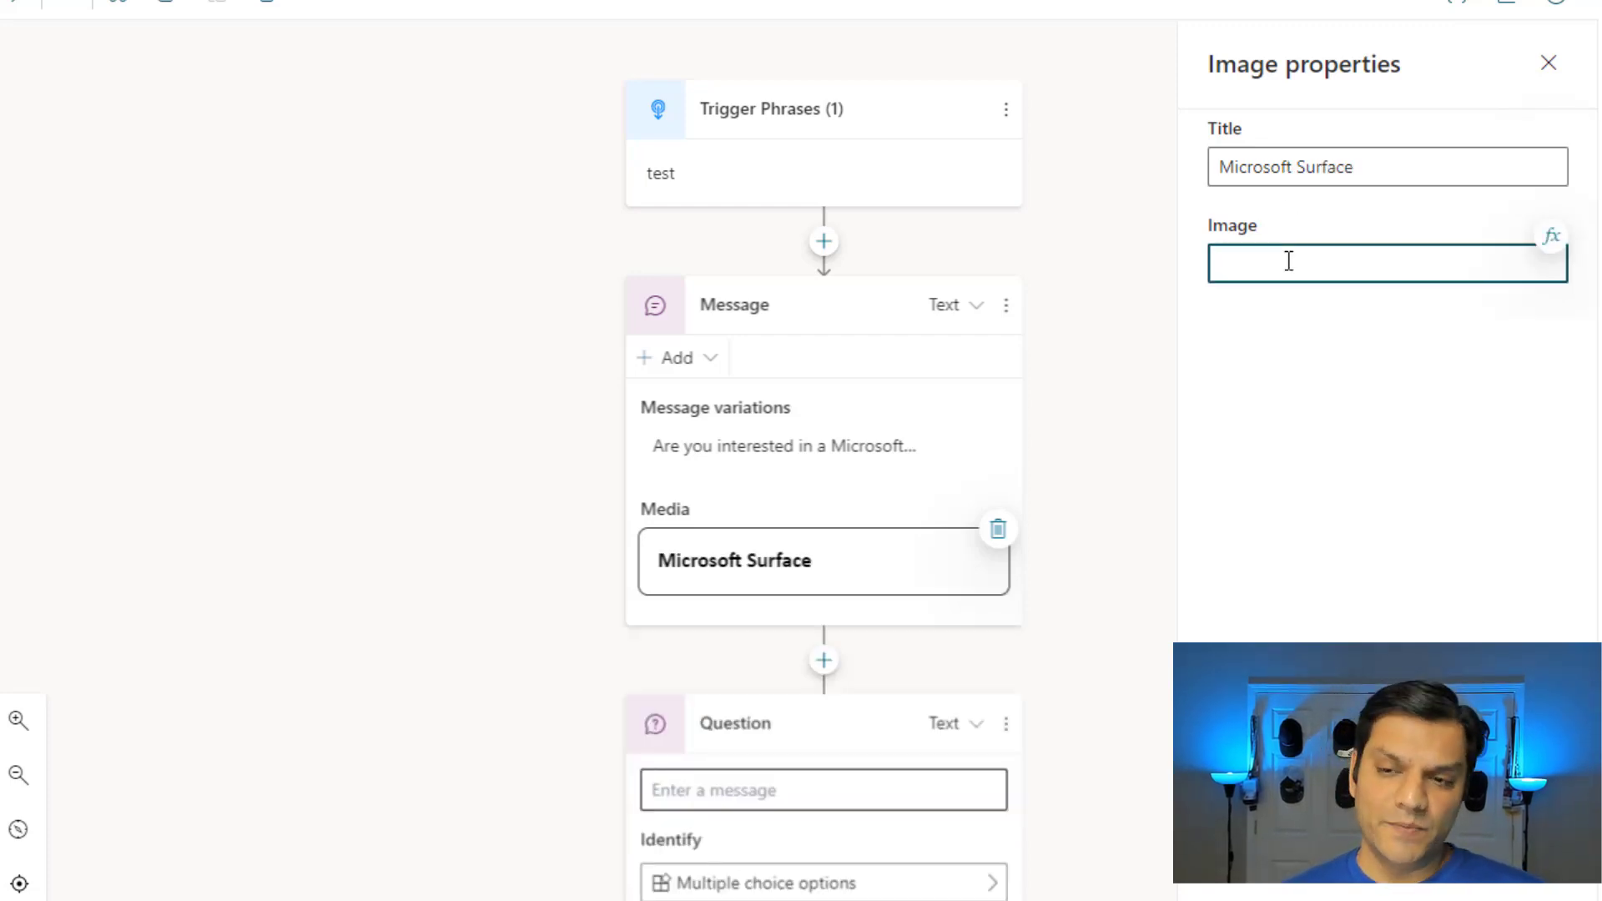
pyautogui.click(1550, 238)
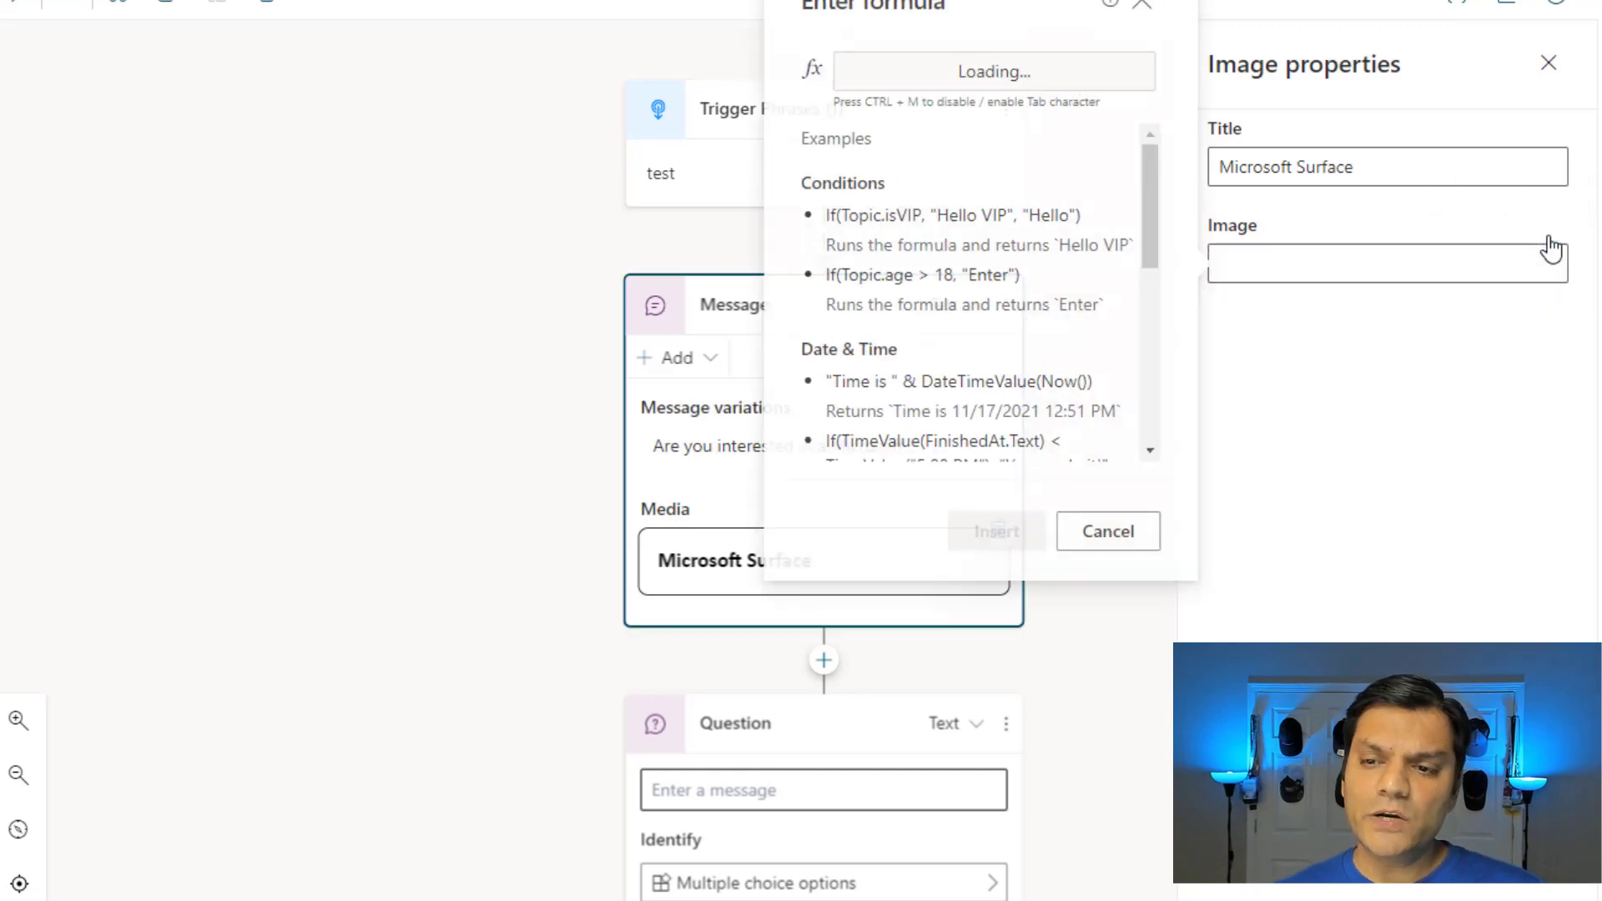
pyautogui.click(1136, 8)
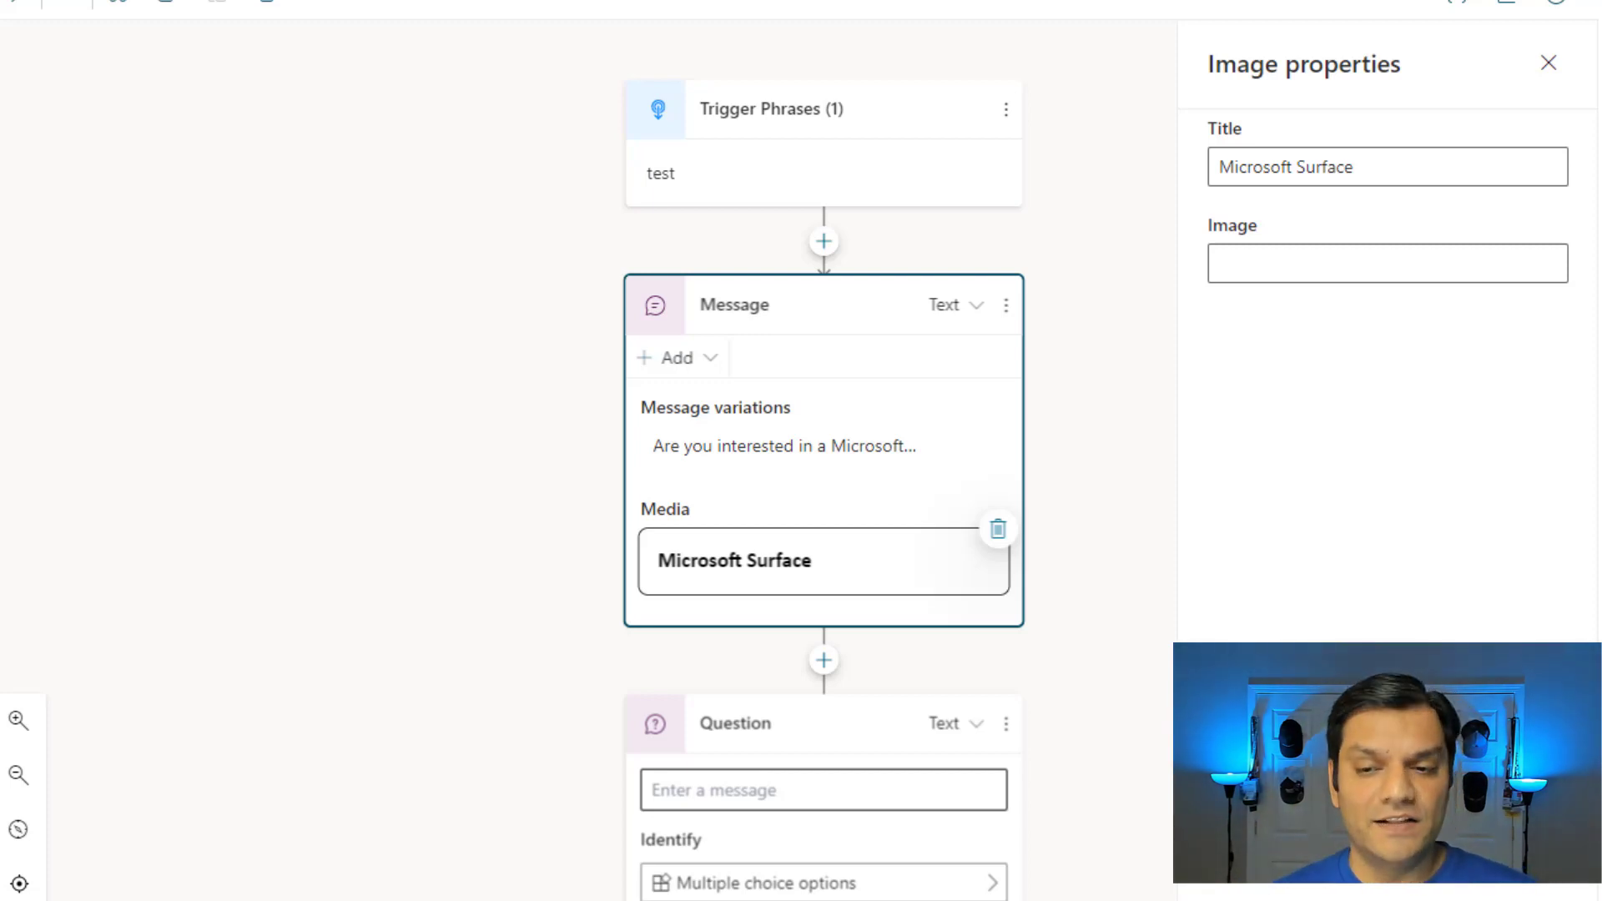
pyautogui.click(1330, 273)
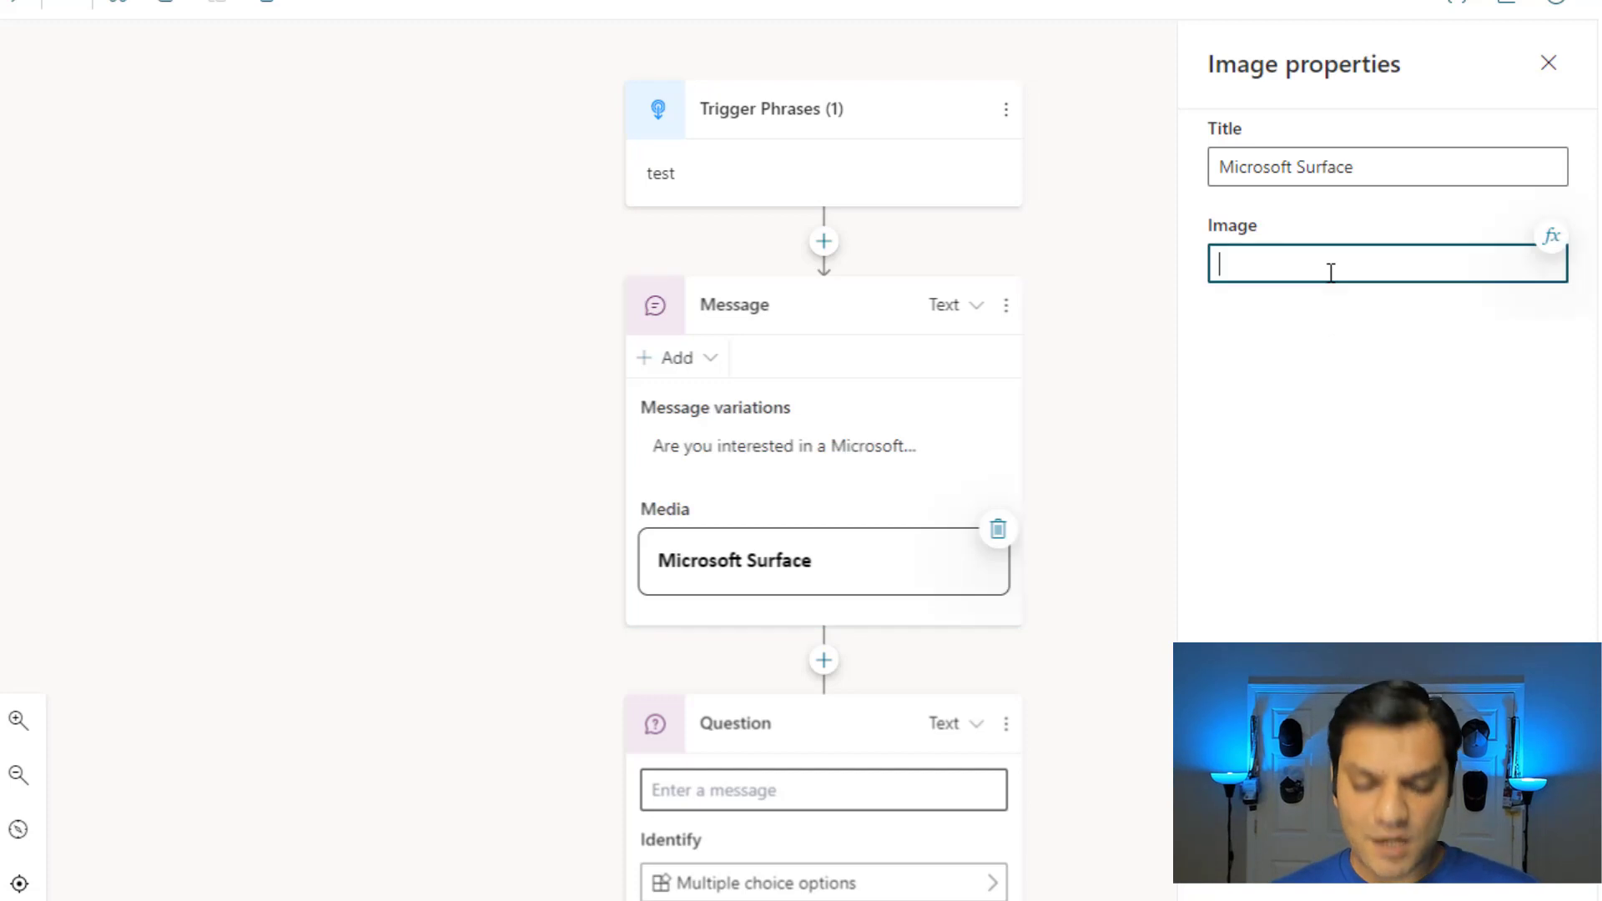
pyautogui.hotkey('ctrl', 'v')
pyautogui.click(1403, 465)
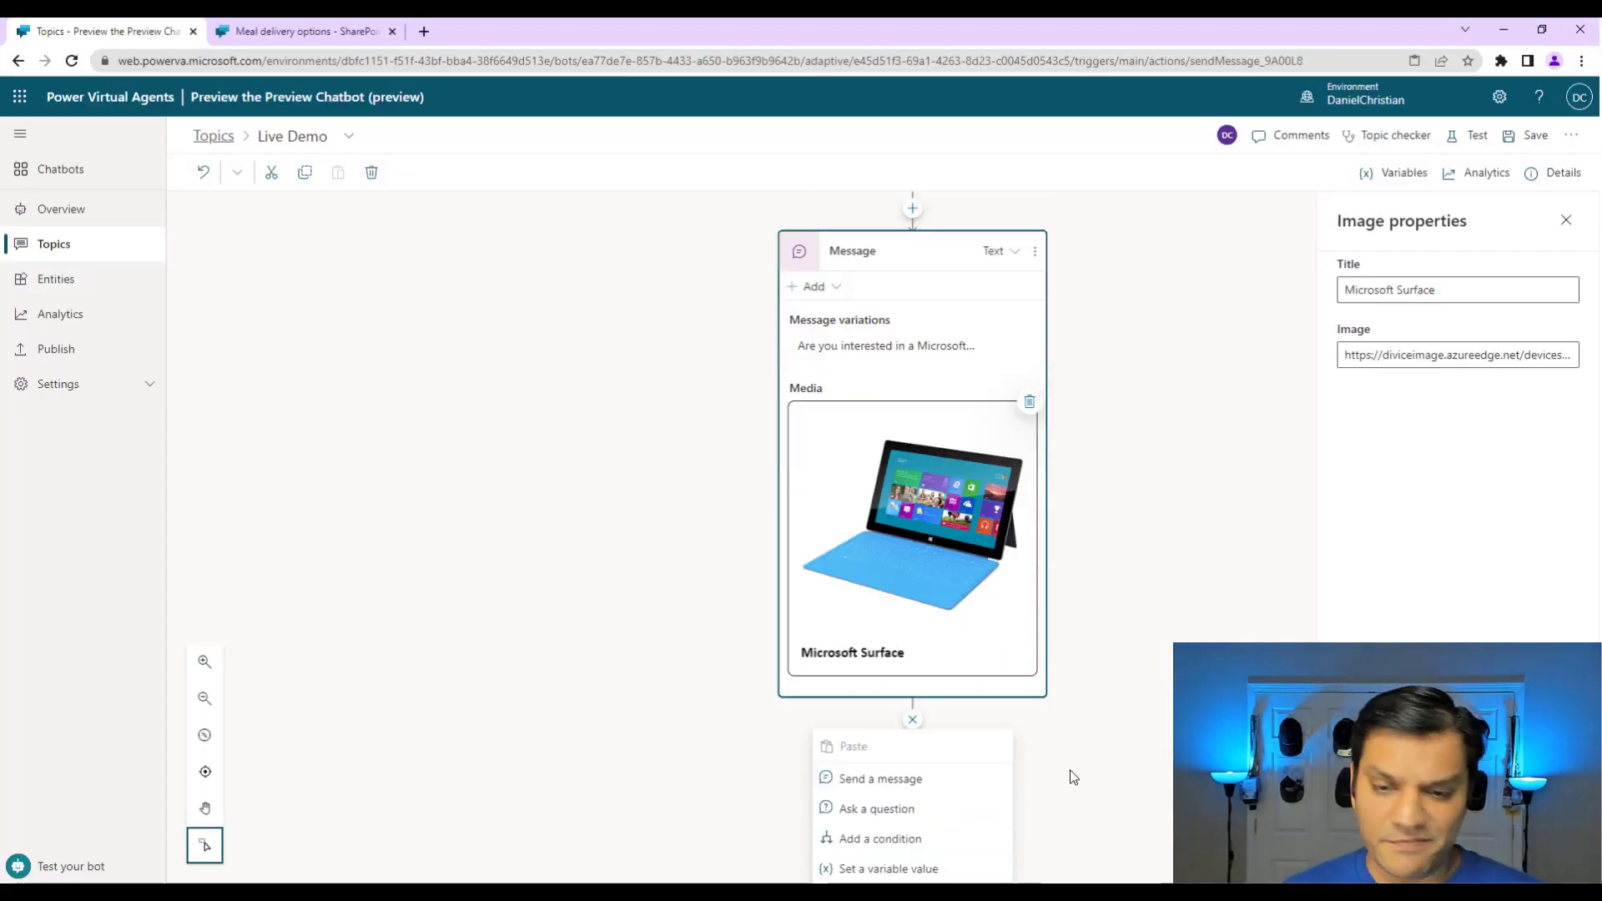
# Add a question node below the Microsoft Surface message and insert a video into it.
pyautogui.click(911, 762)
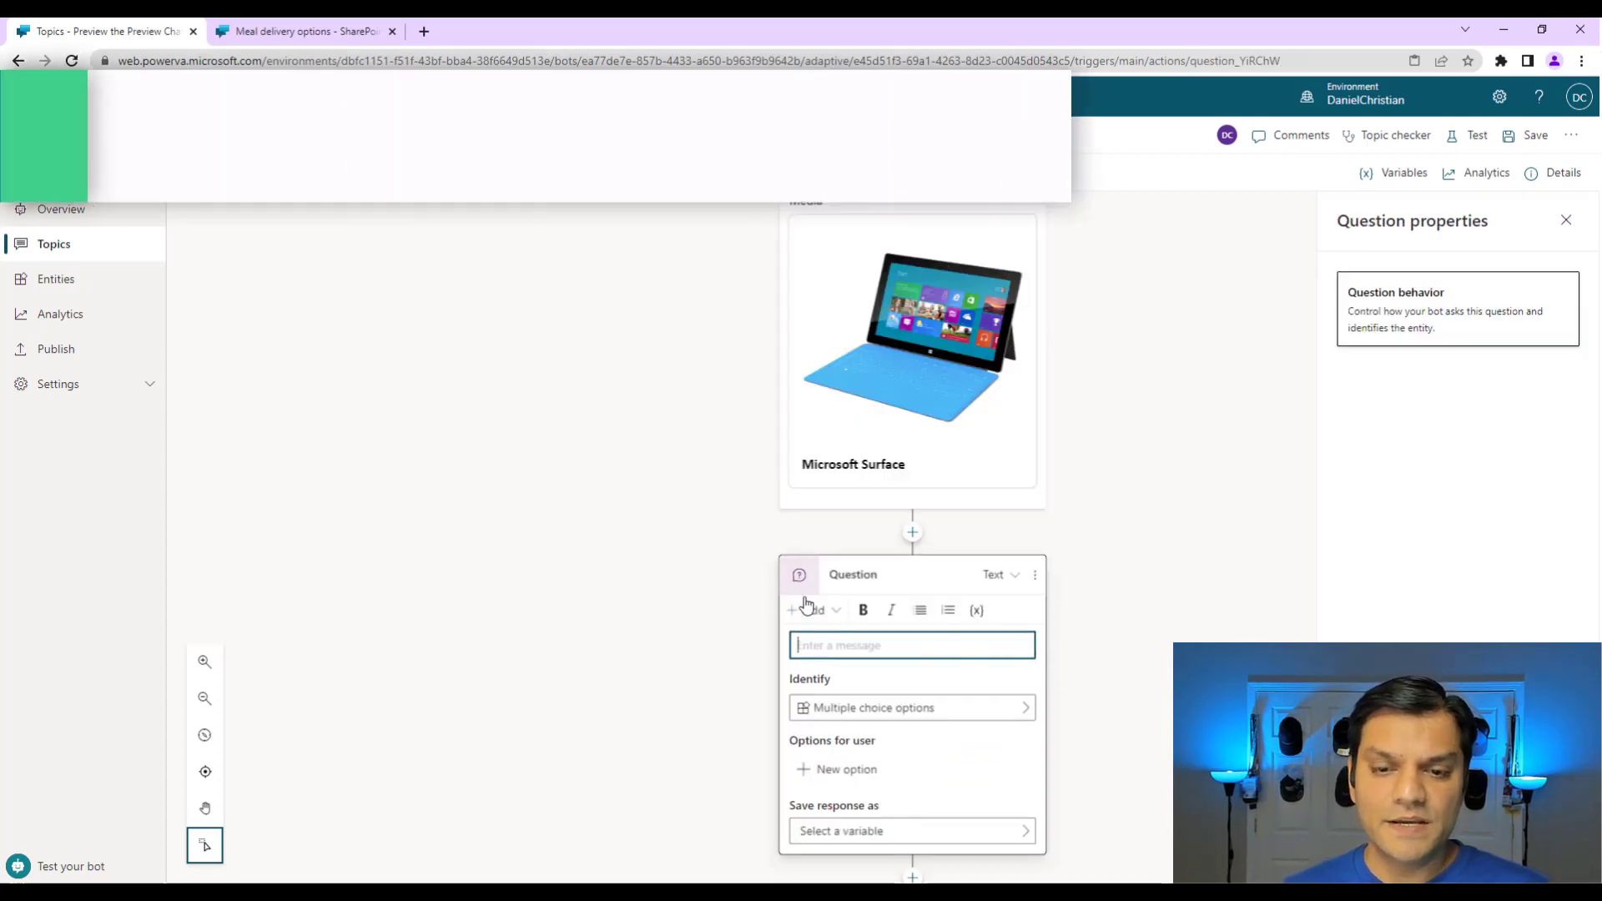
pyautogui.click(816, 612)
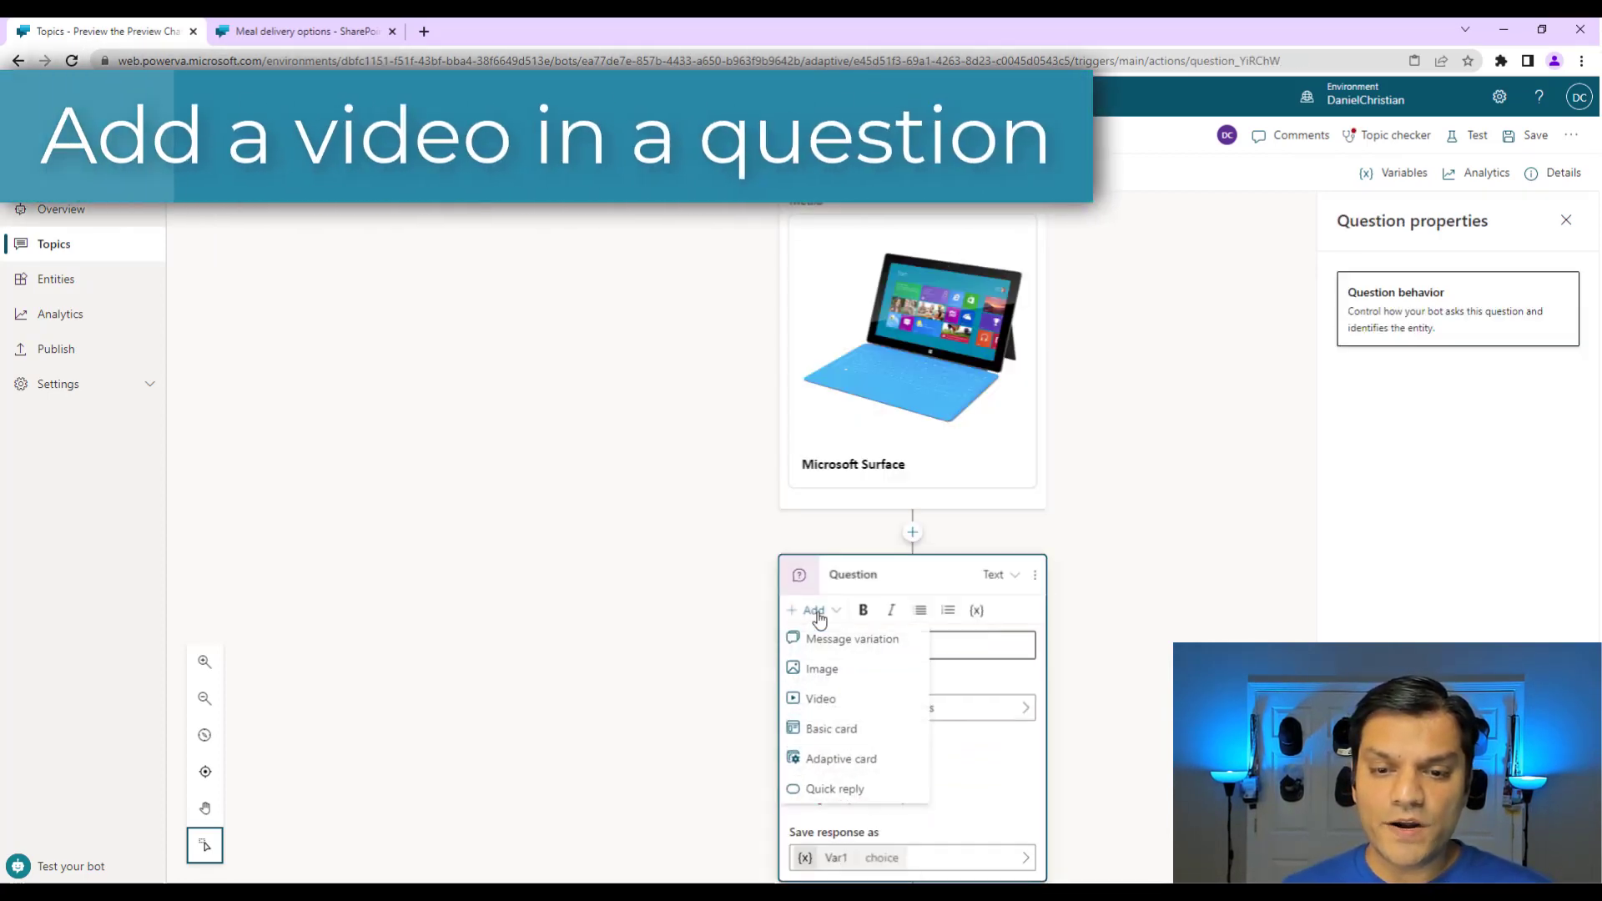
pyautogui.click(832, 696)
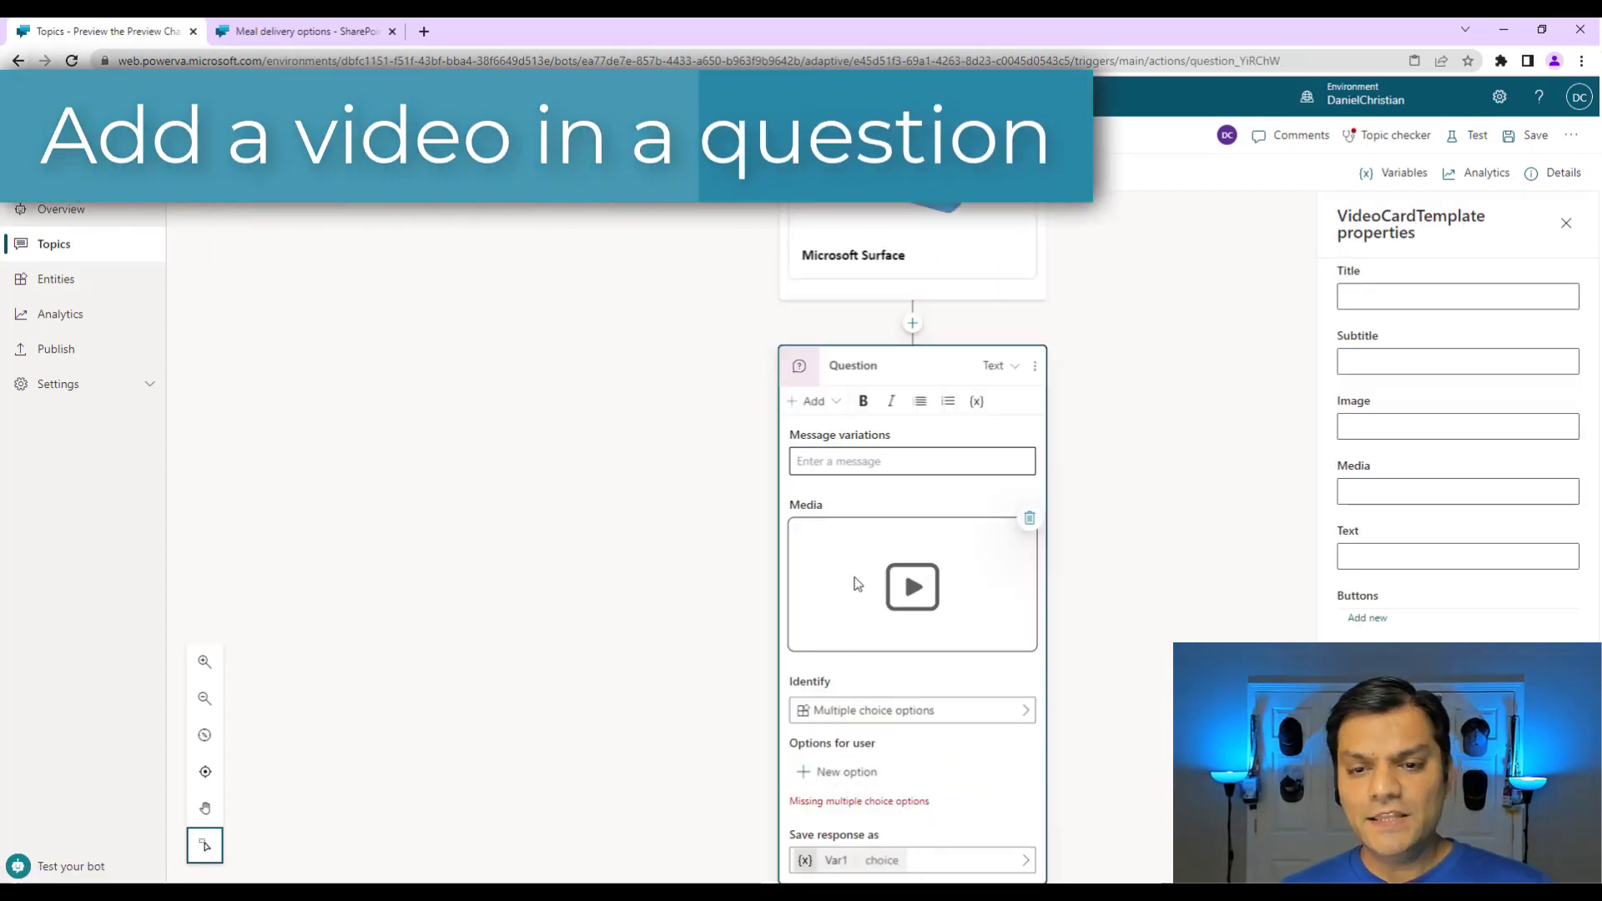
# Title the question's video card "Introduction to PVA" and enter "By" with the author's first name as its subtitle.
pyautogui.click(1357, 299)
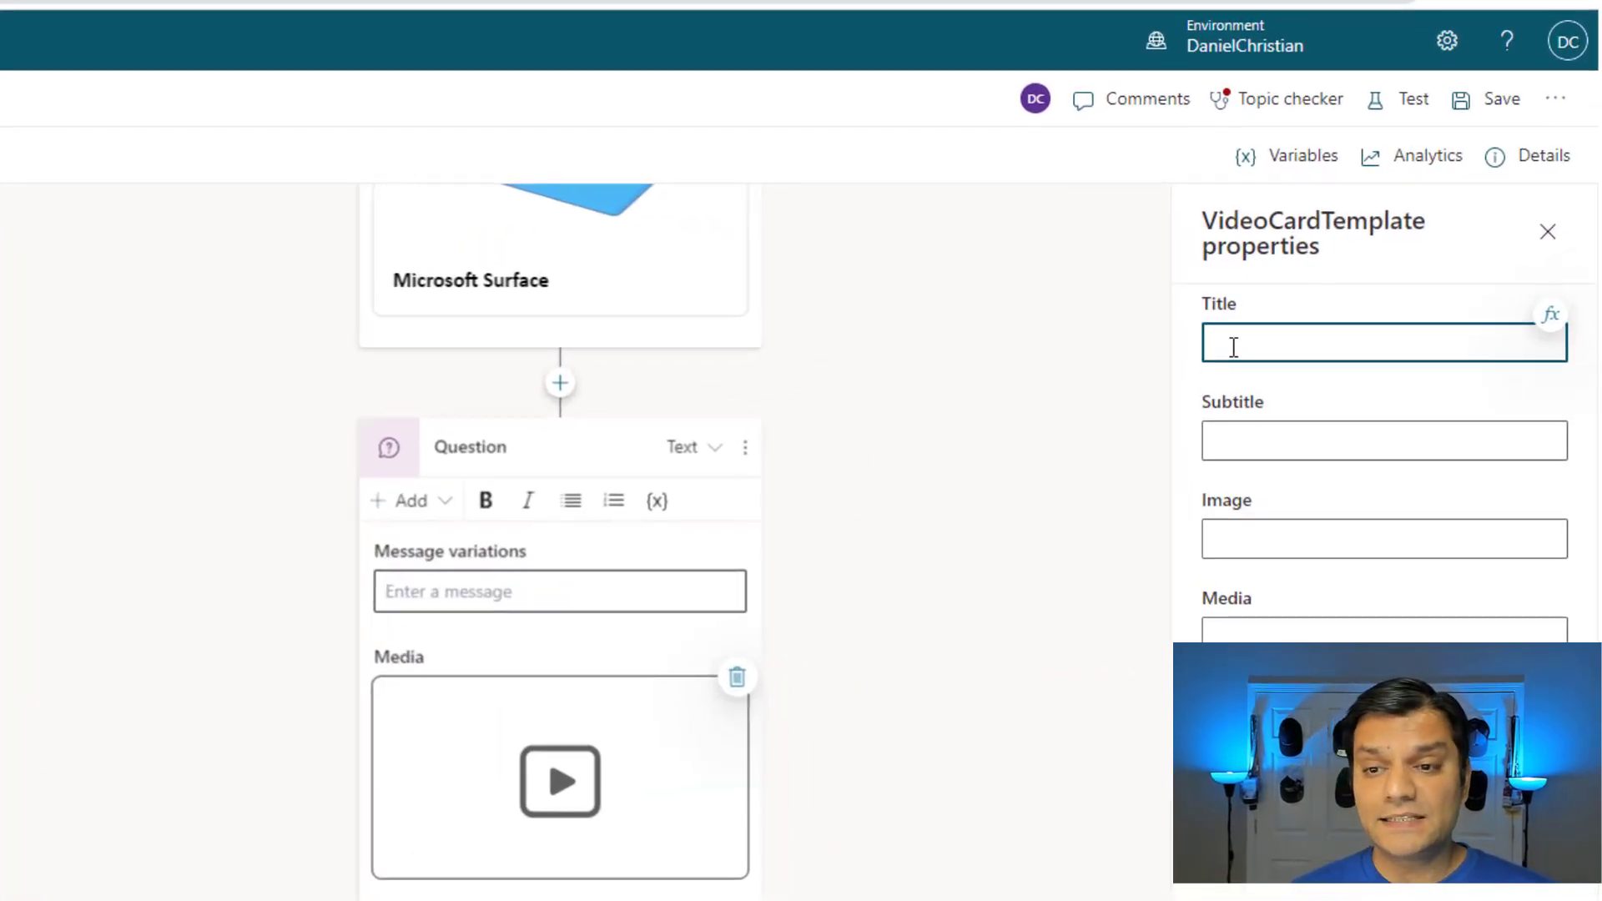
pyautogui.write('Intro')
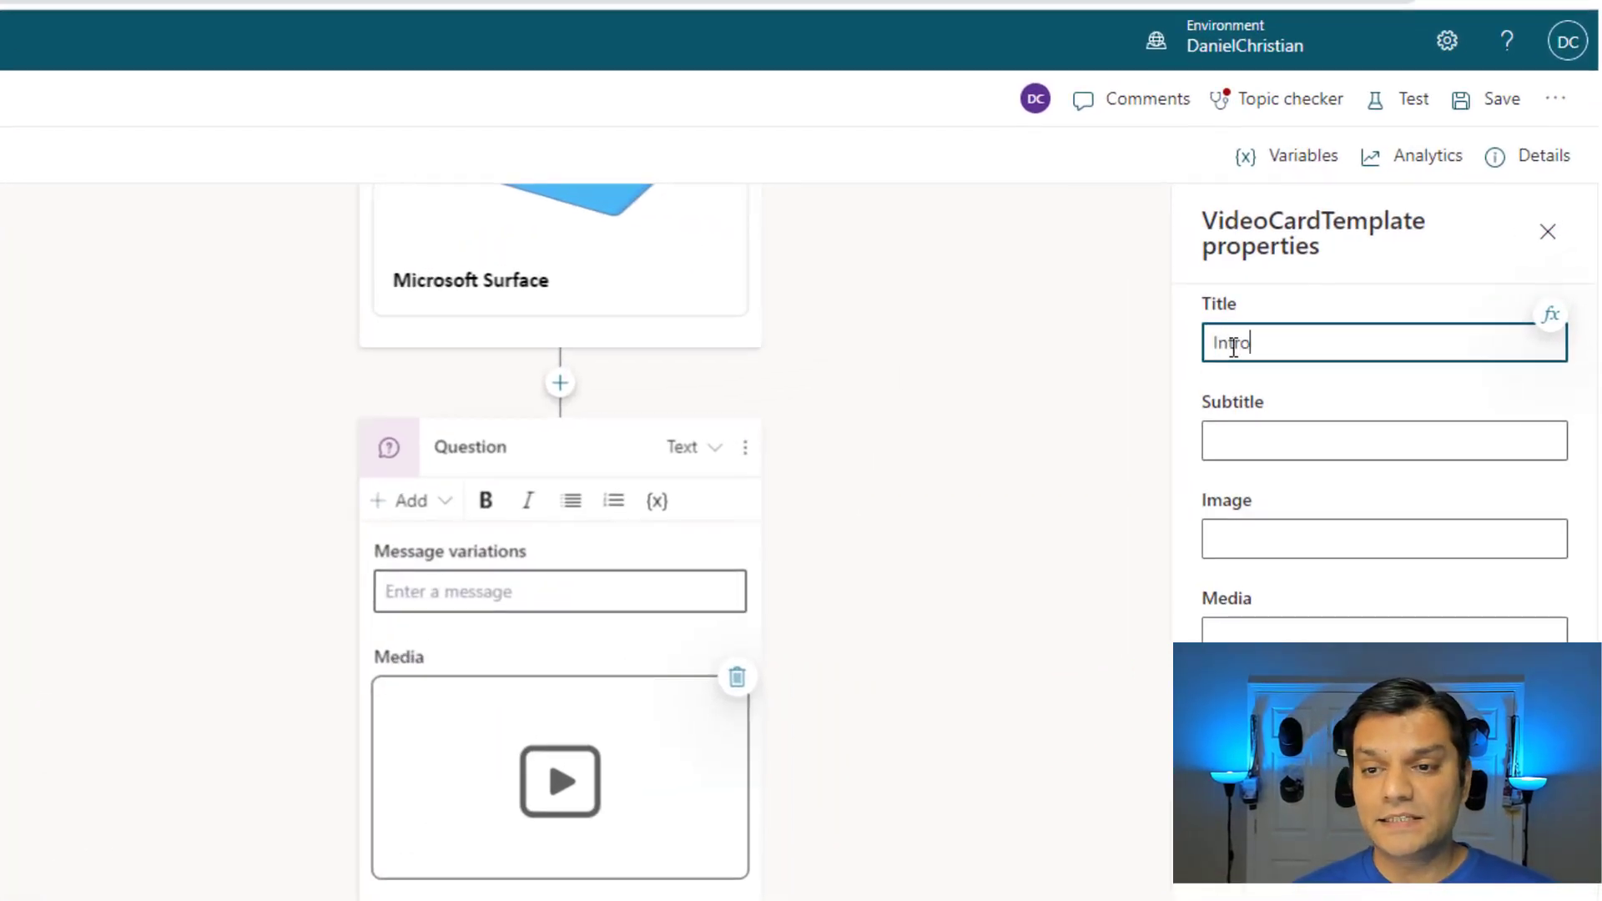
pyautogui.write('duction to PVA')
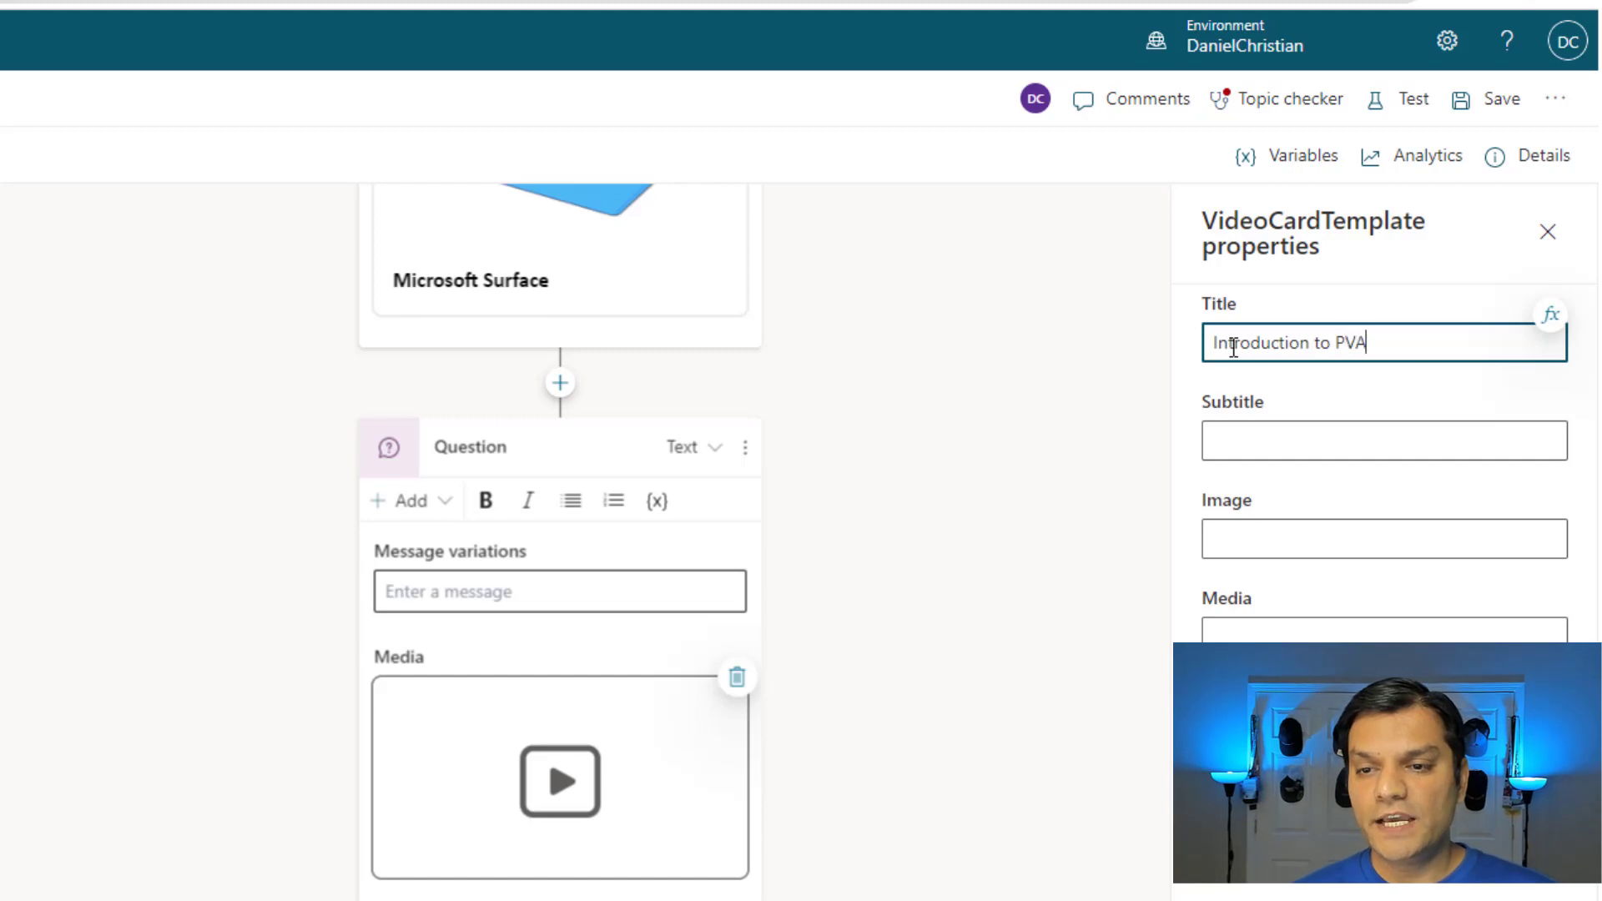
pyautogui.press('Return')
pyautogui.click(1264, 451)
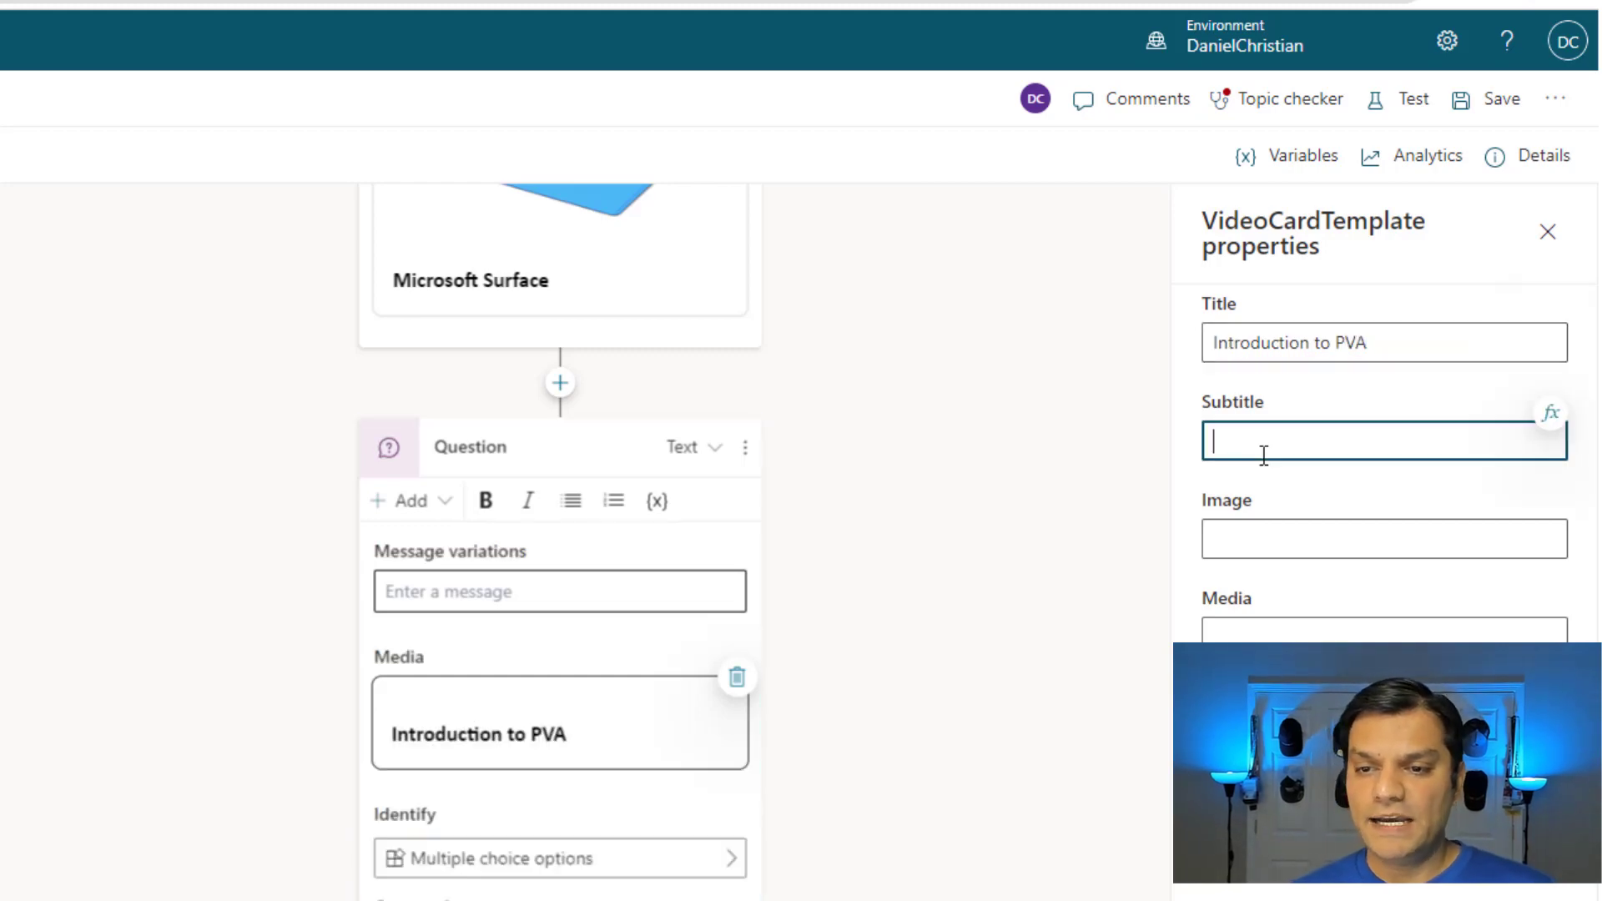
pyautogui.write('By Daniel')
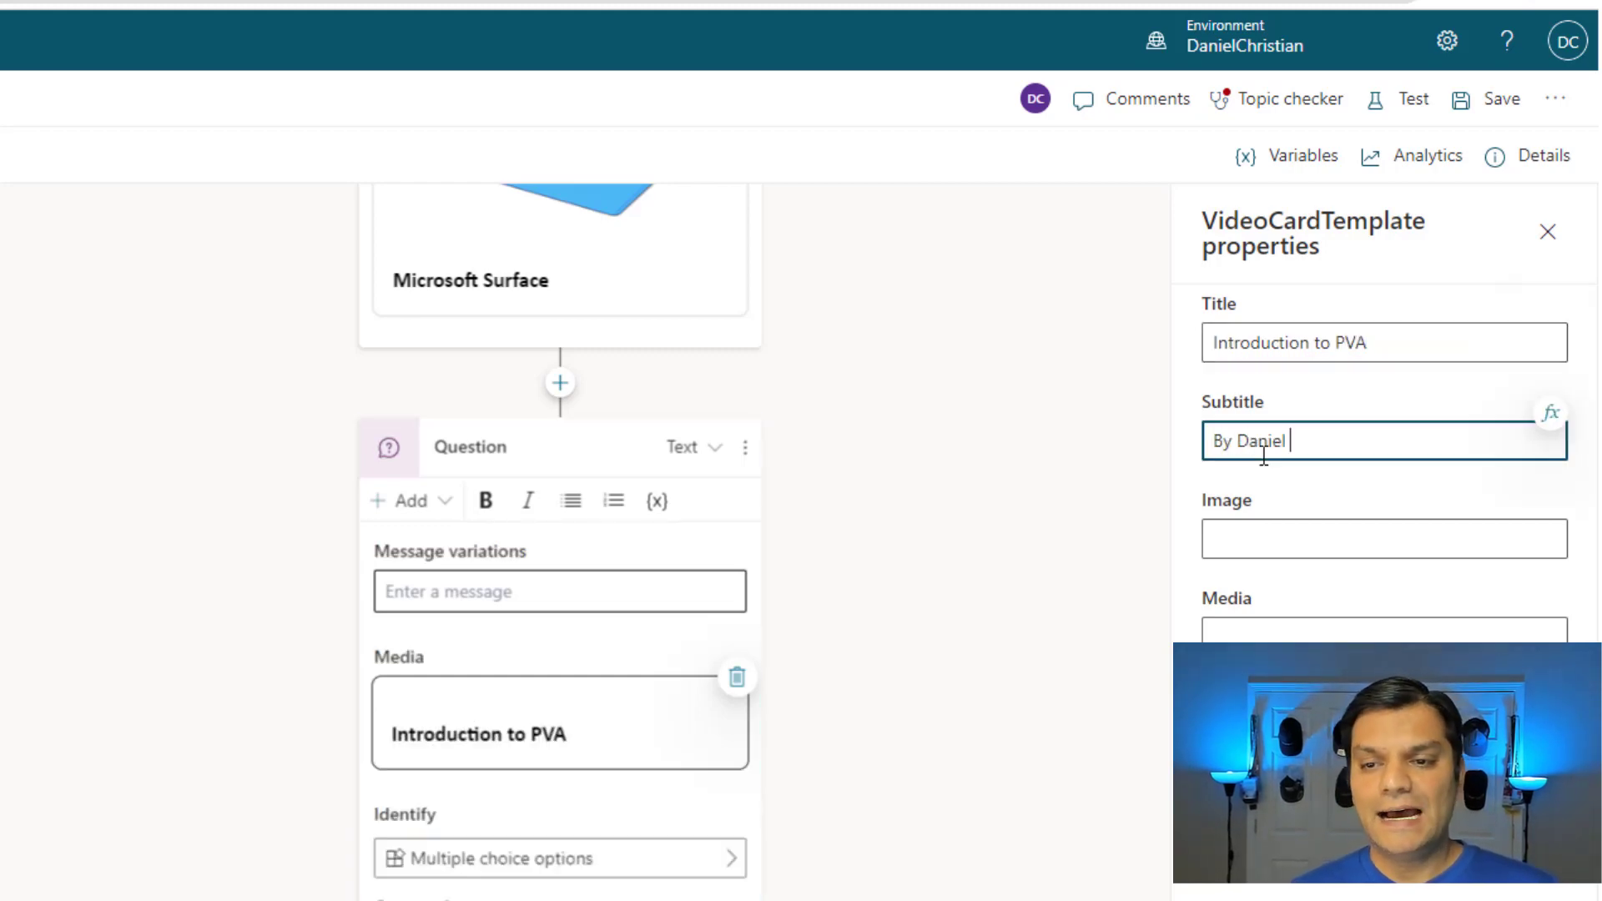
pyautogui.press('Return')
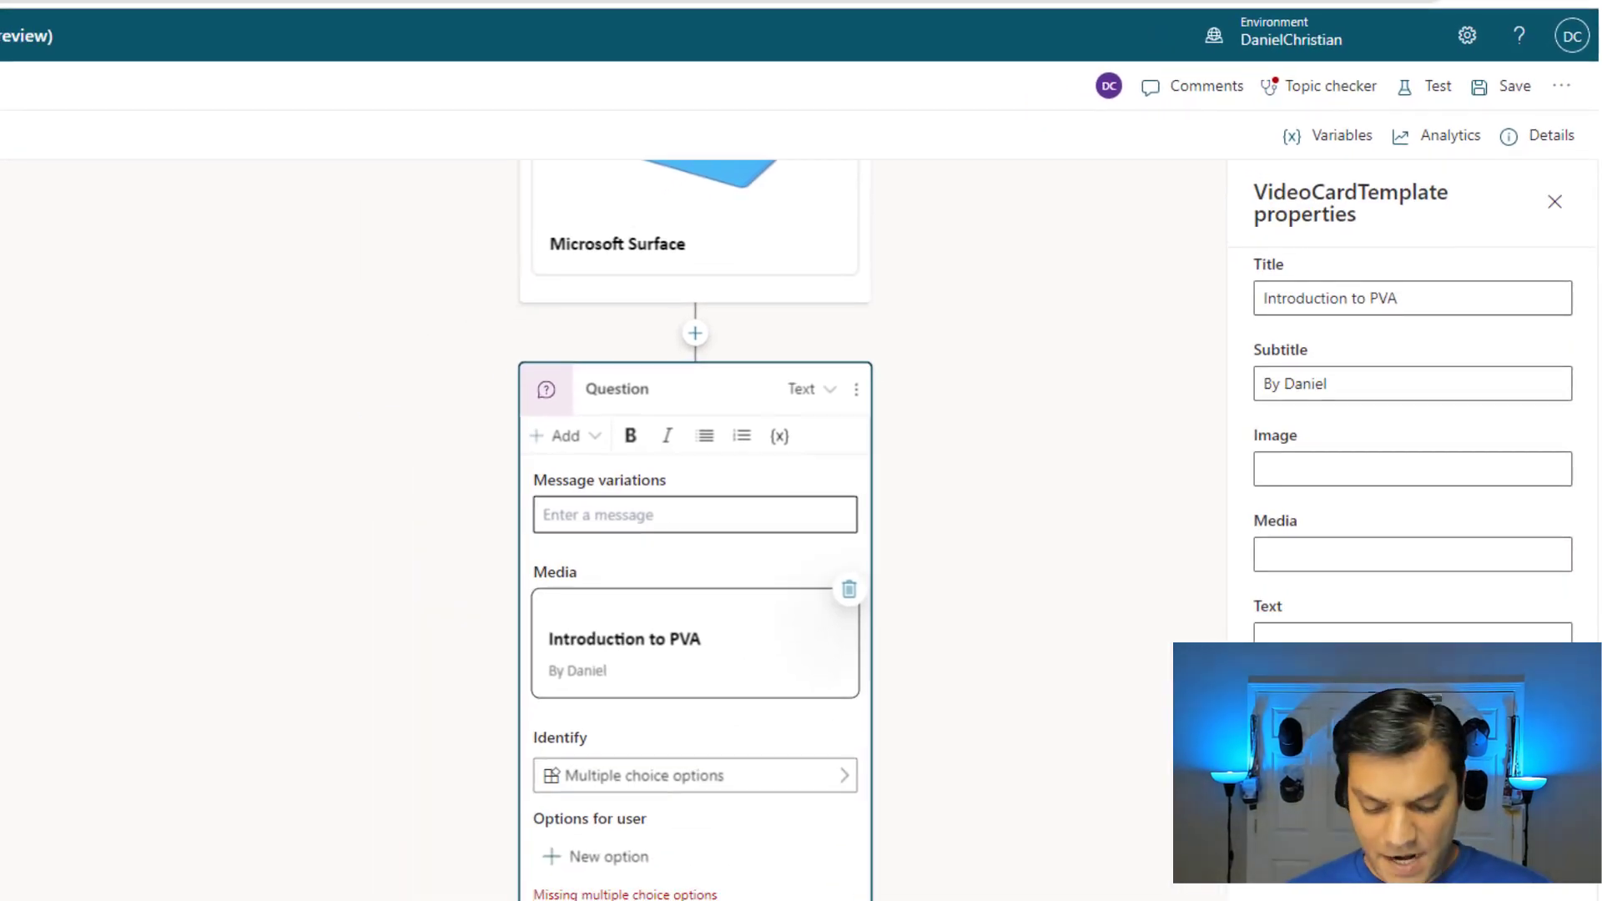
pyautogui.click(1303, 554)
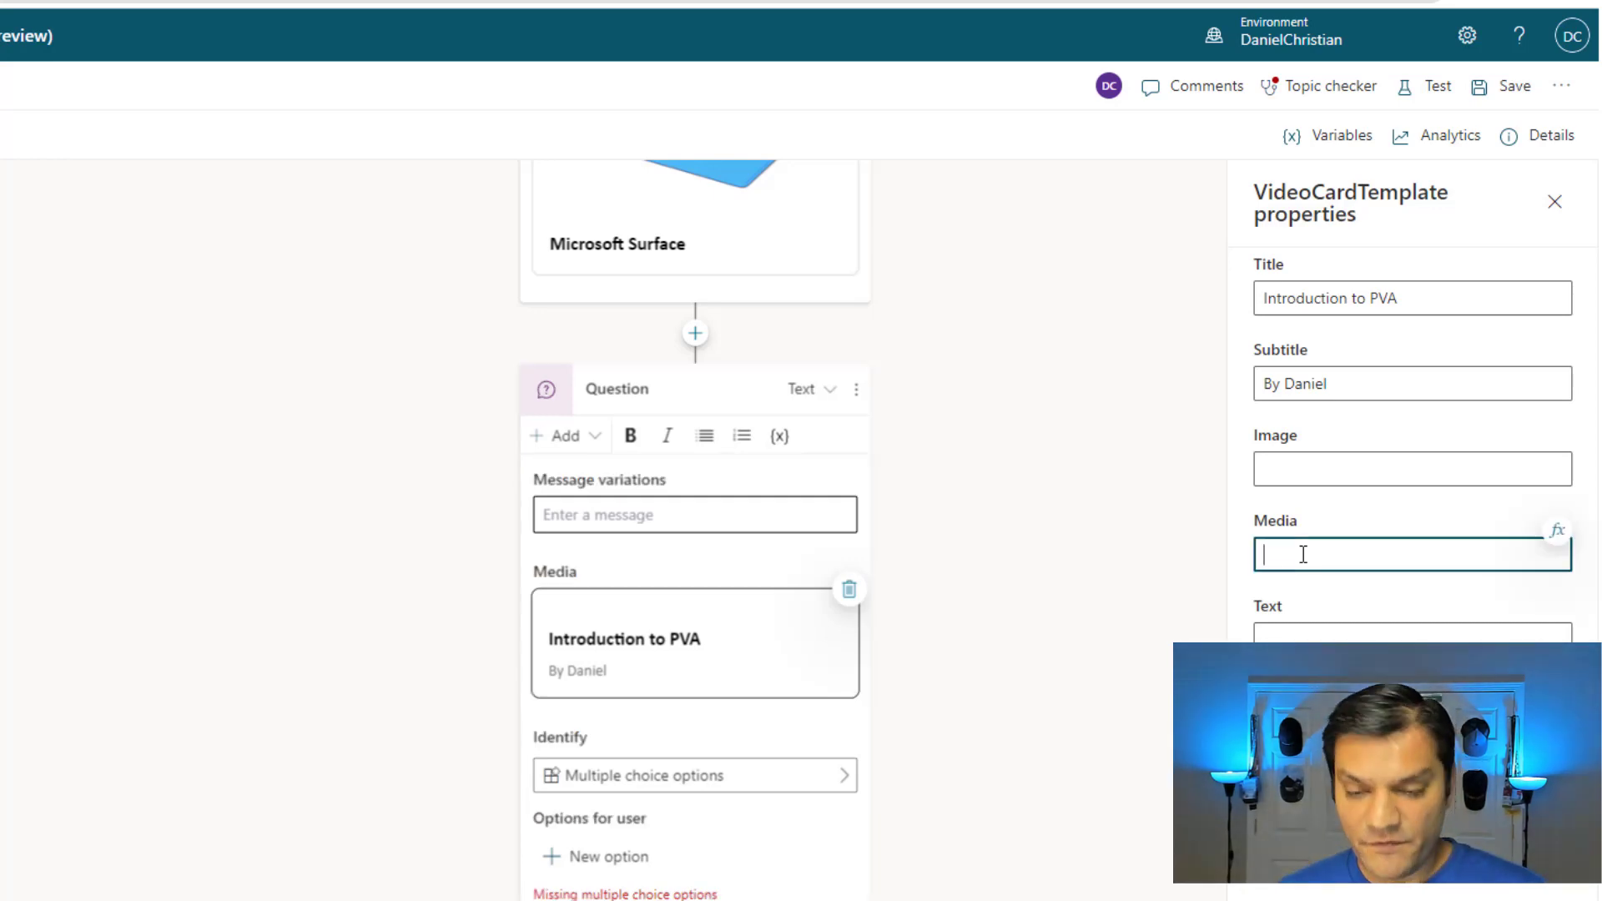
pyautogui.write('https://youtu.be/e8bfCuDL-Q8')
pyautogui.click(1171, 715)
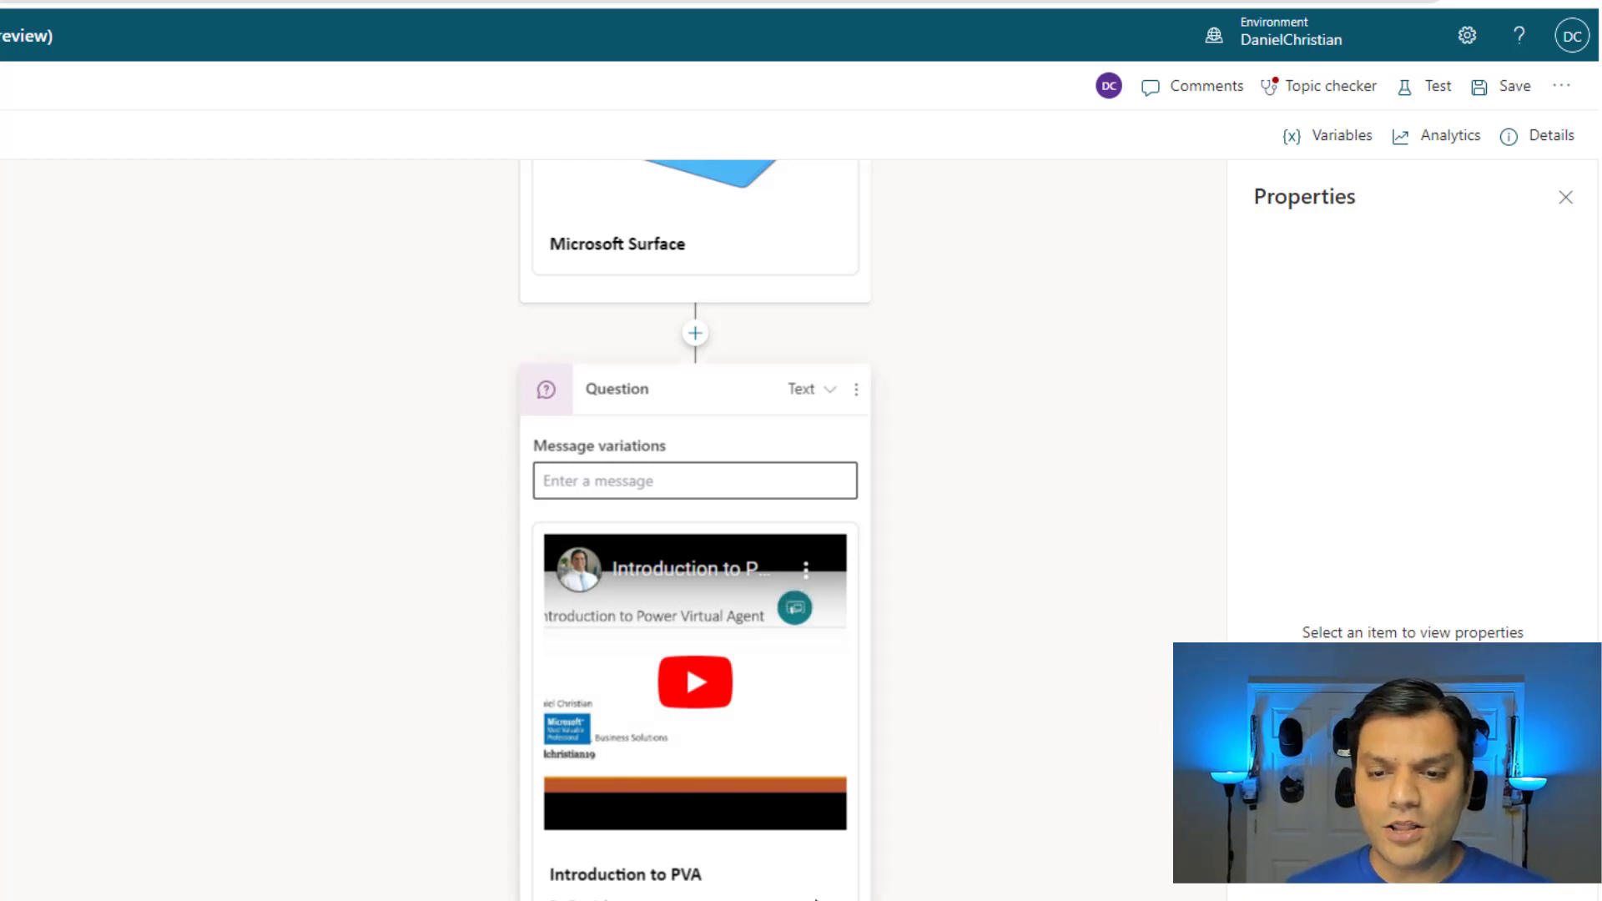
pyautogui.click(822, 880)
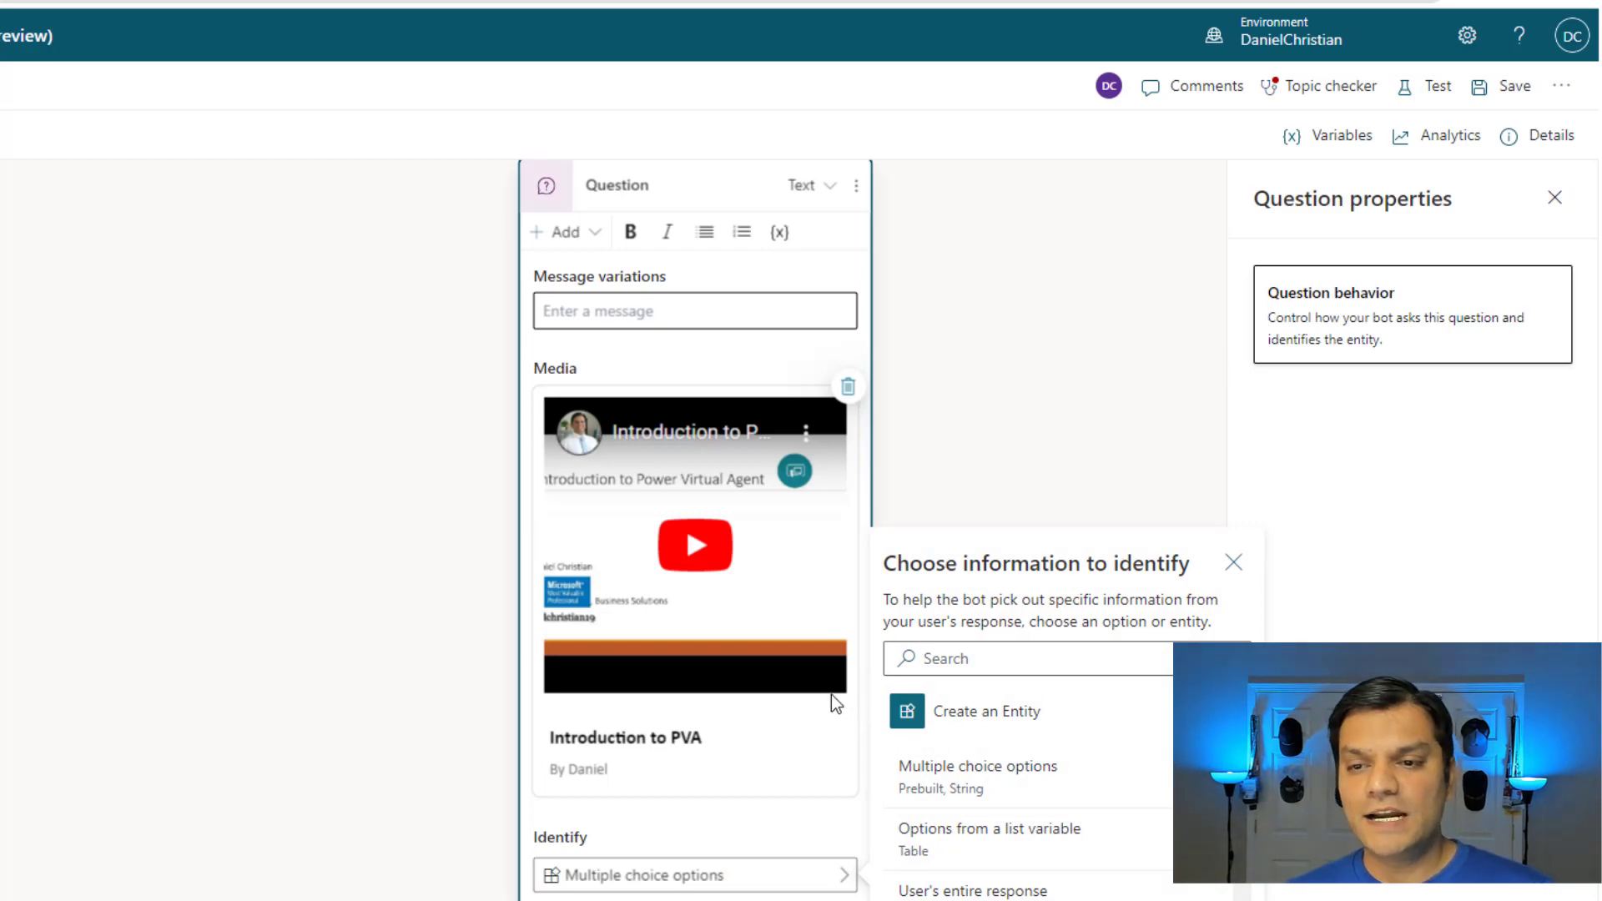
pyautogui.click(1037, 465)
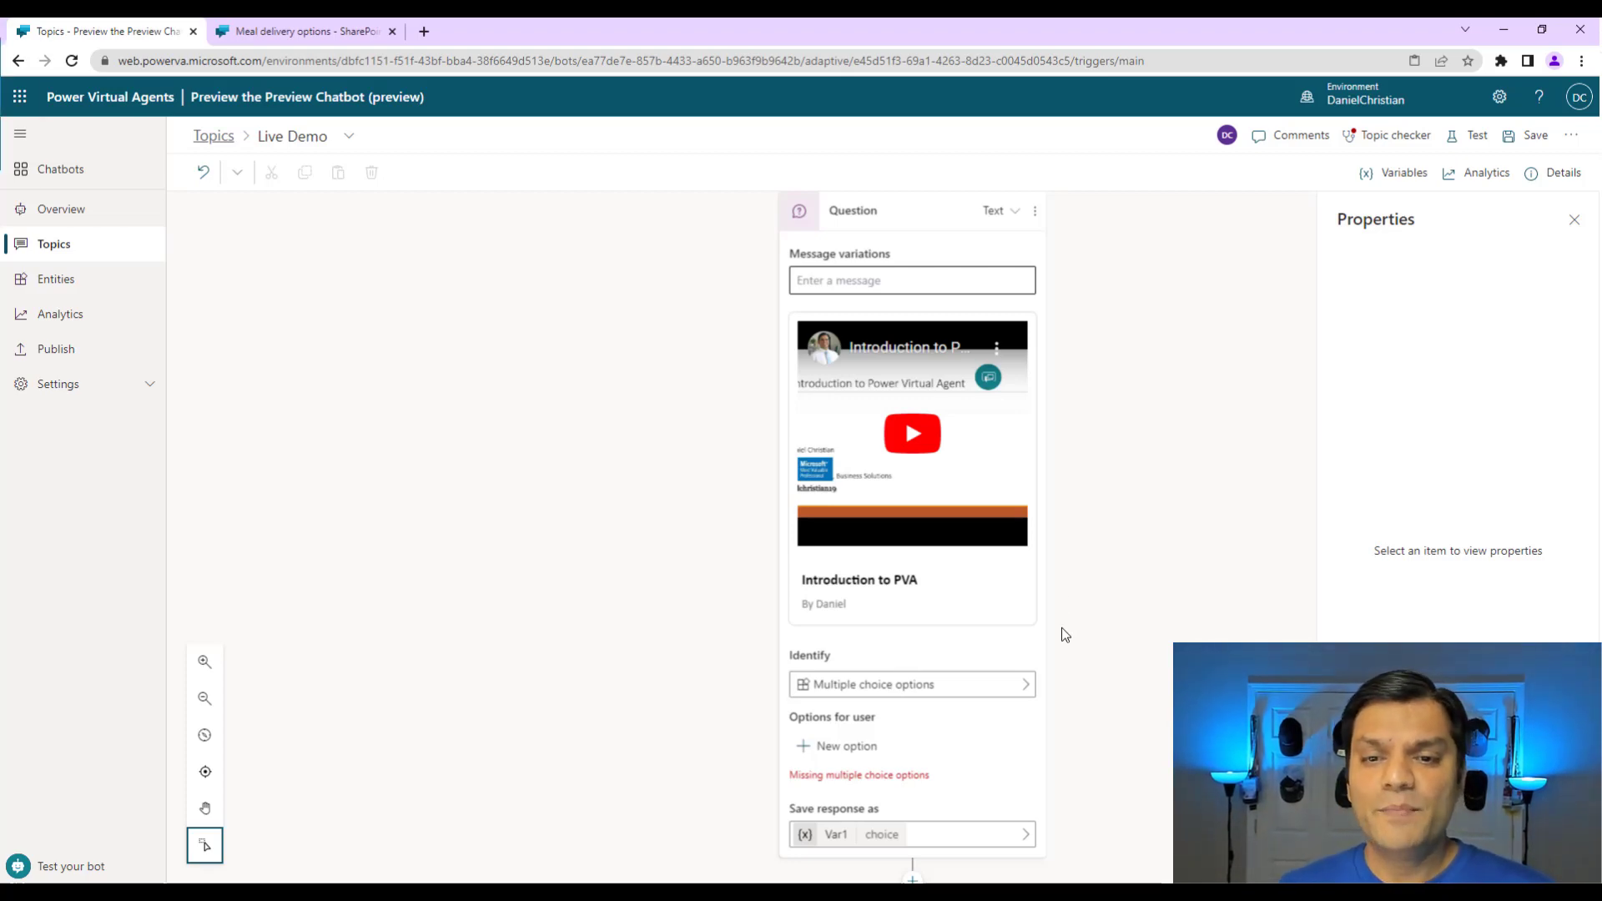
# Add a message node below the video question and insert a basic card into it.
pyautogui.scroll(2, 1065, 635)
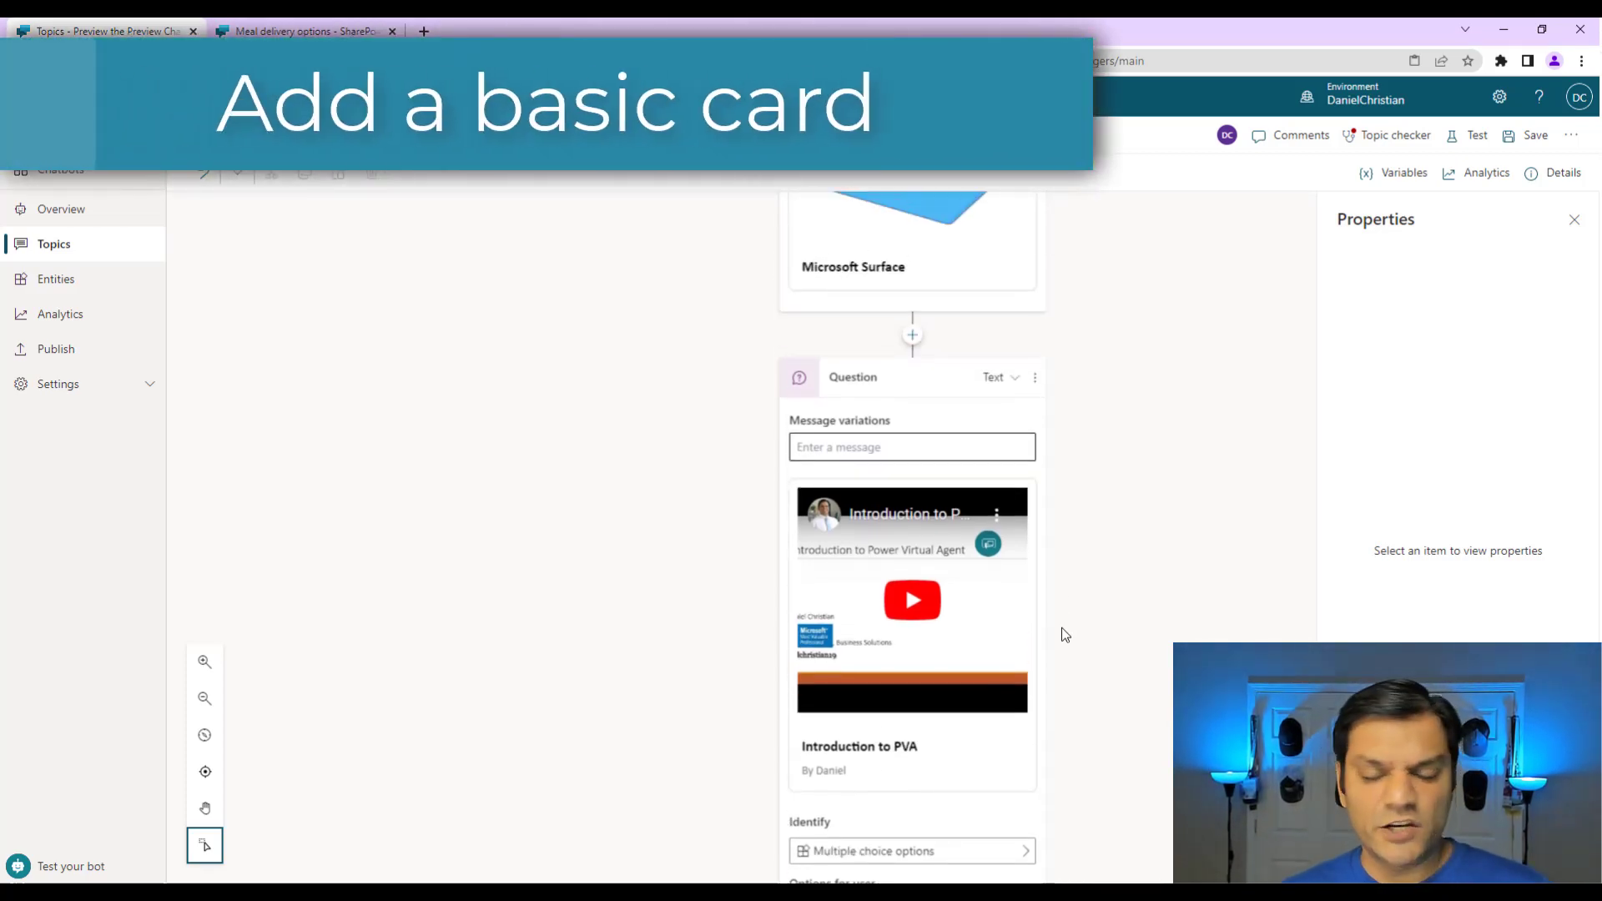
pyautogui.scroll(2, 1063, 631)
pyautogui.scroll(-5, 1063, 630)
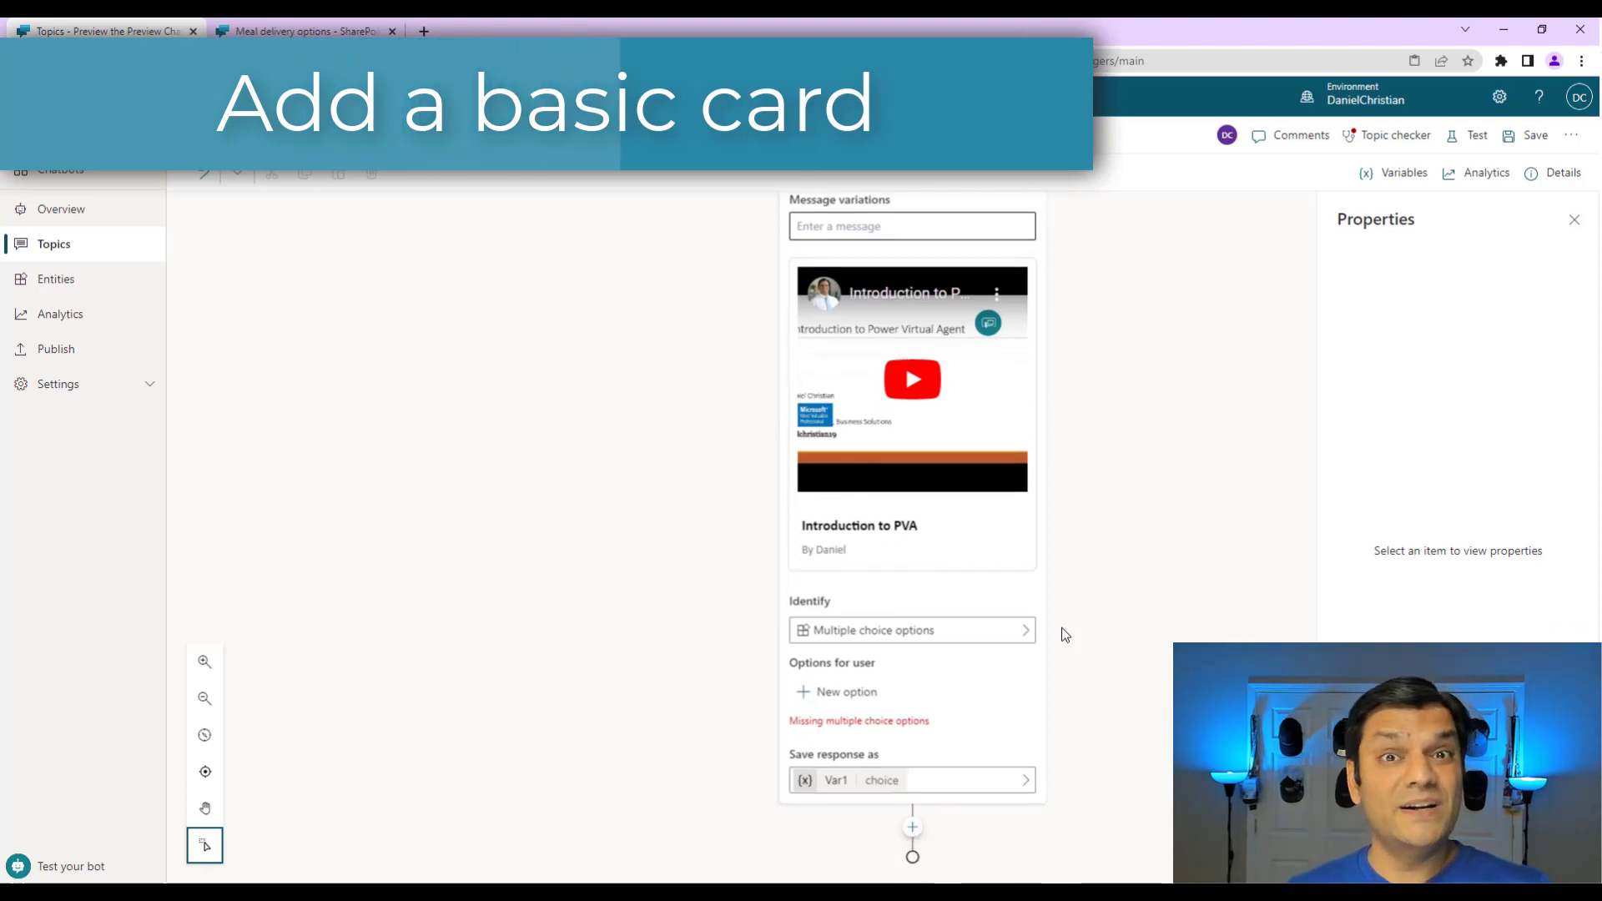
pyautogui.click(914, 829)
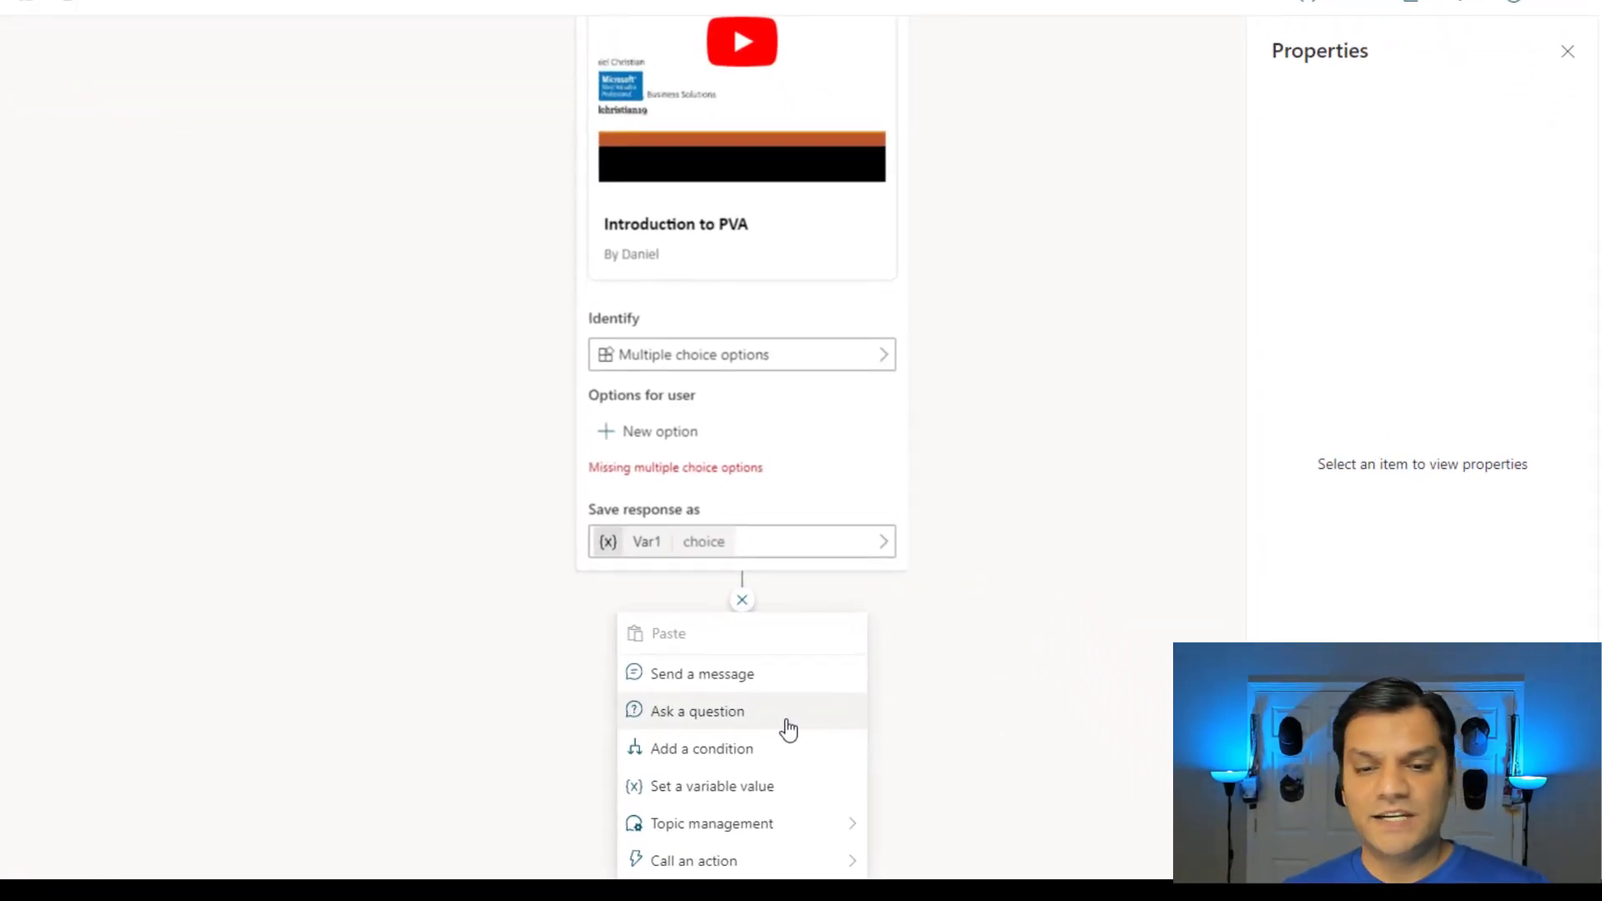
pyautogui.click(771, 677)
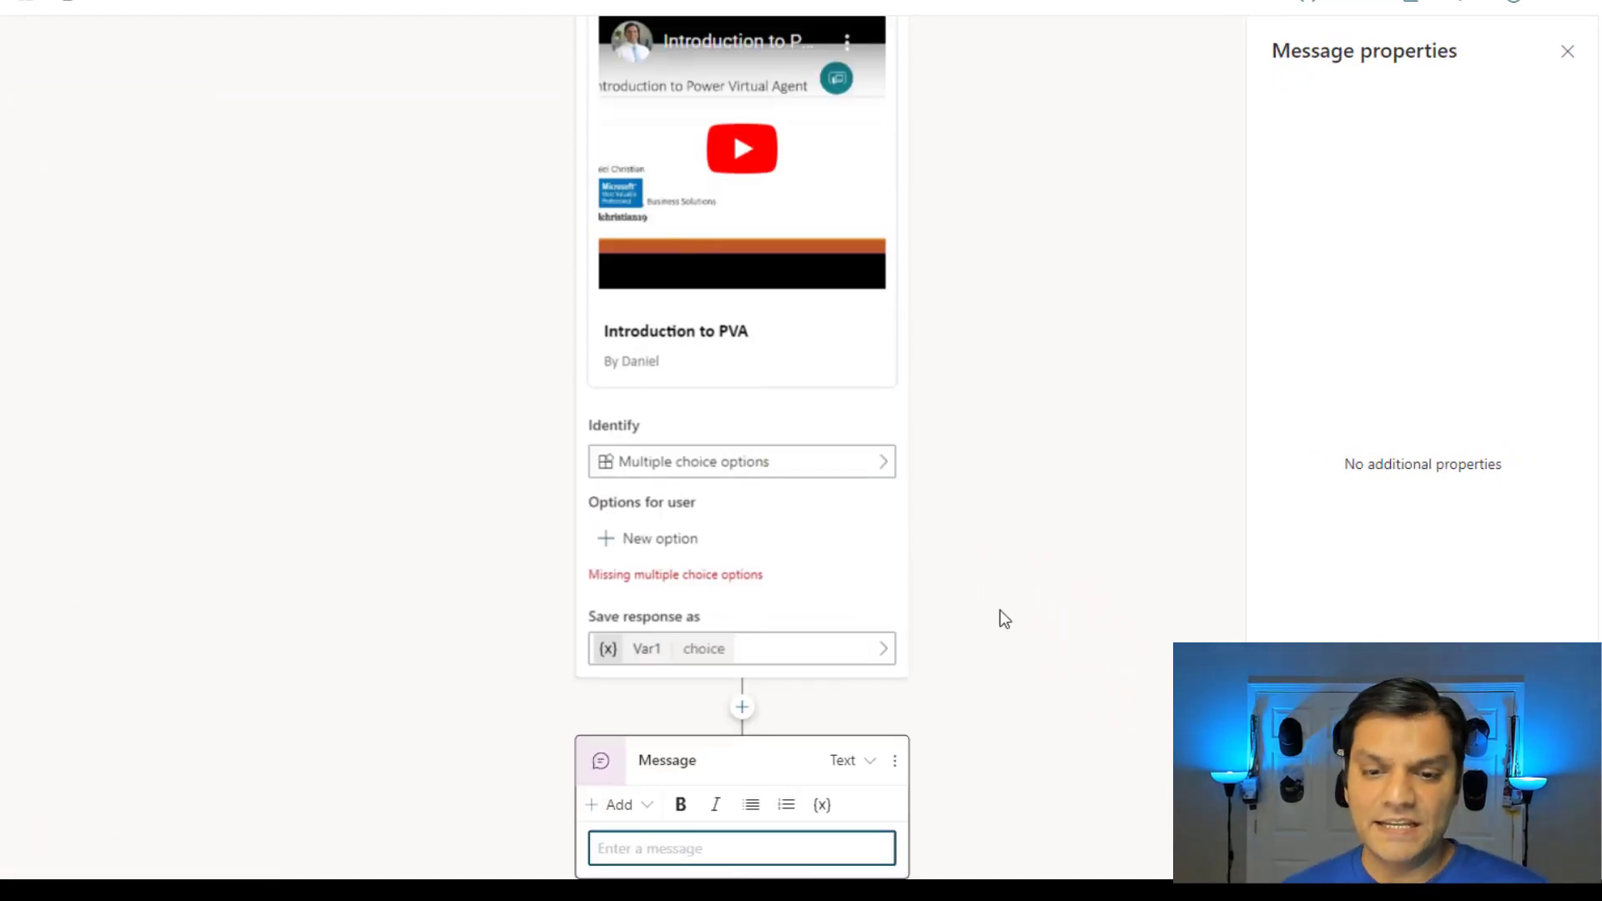
pyautogui.click(651, 721)
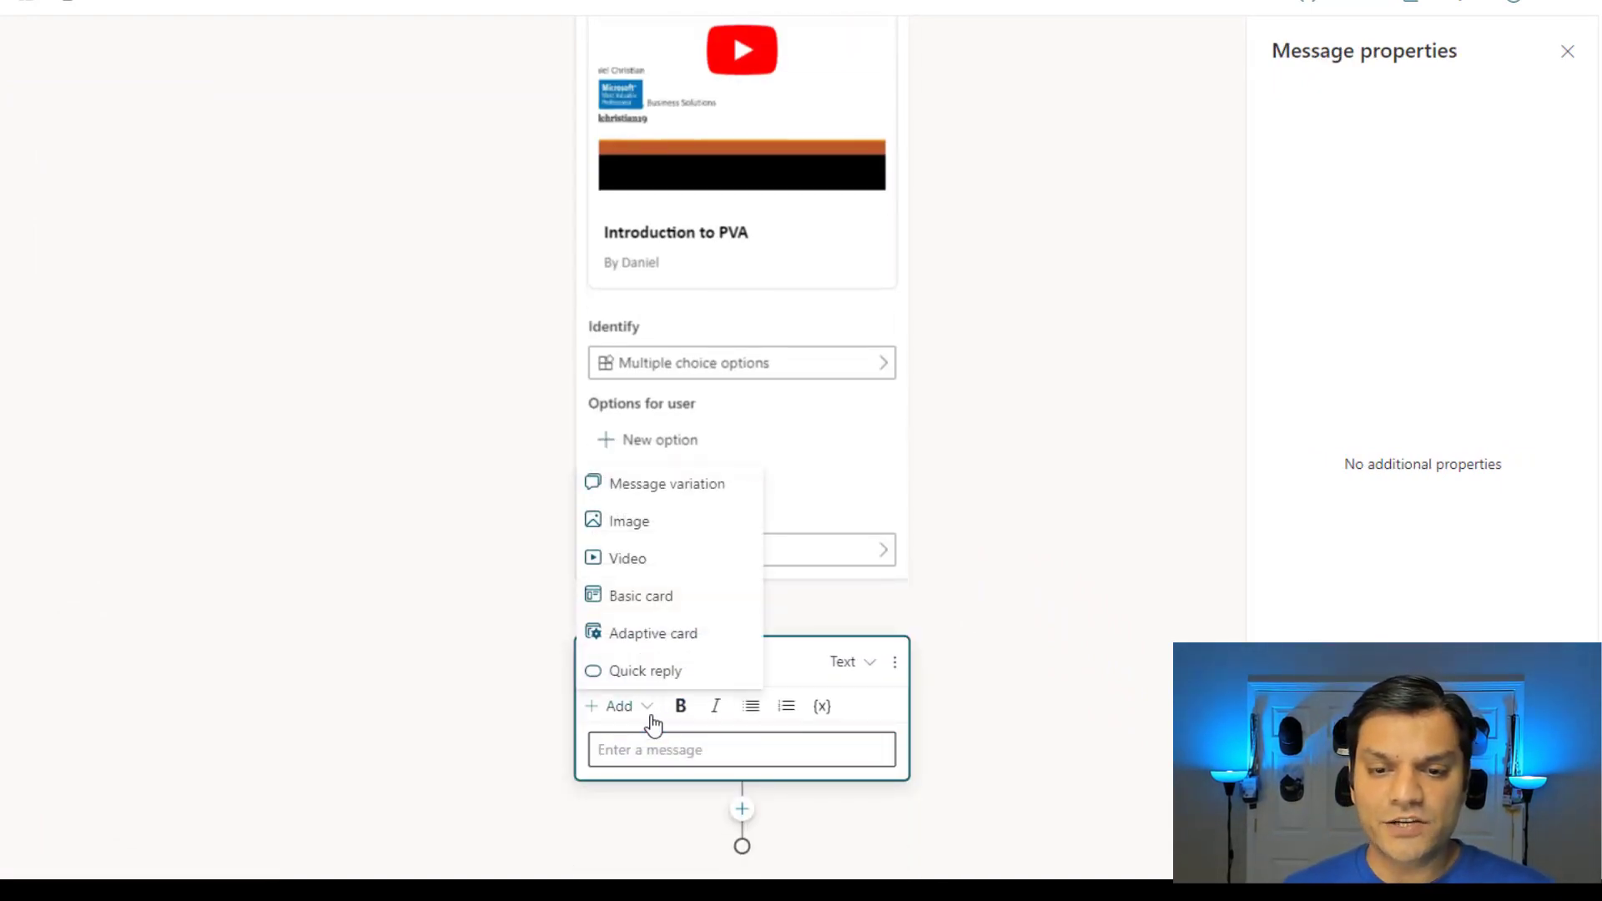
pyautogui.click(648, 617)
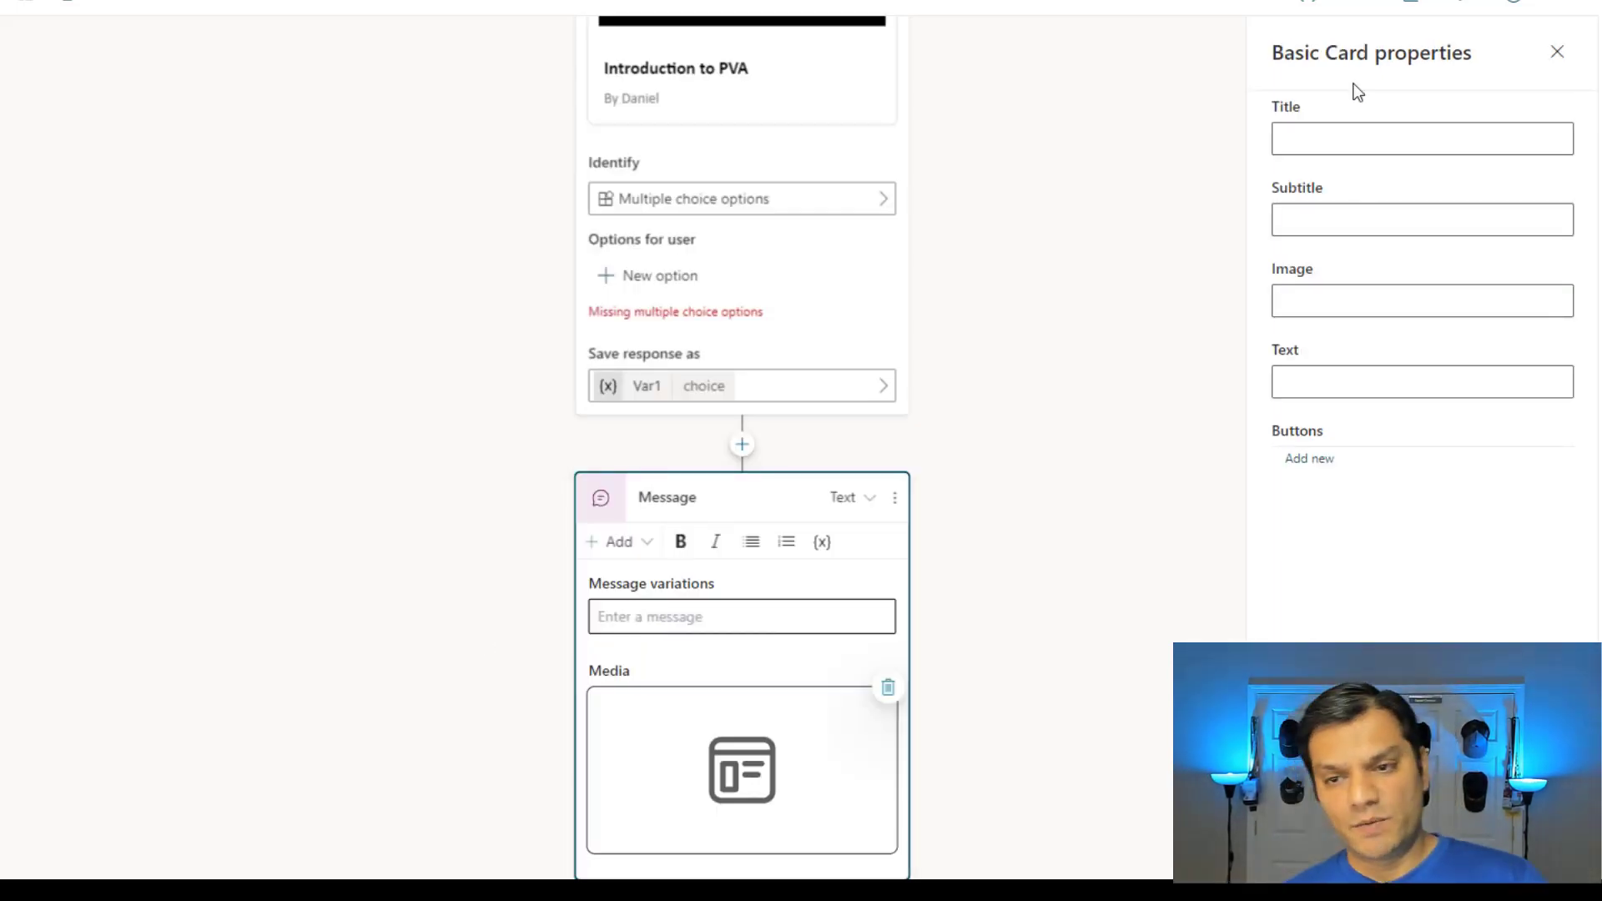
# Give the basic card the title "Basic Card test" and the subtitle "New Feature".
pyautogui.click(1350, 136)
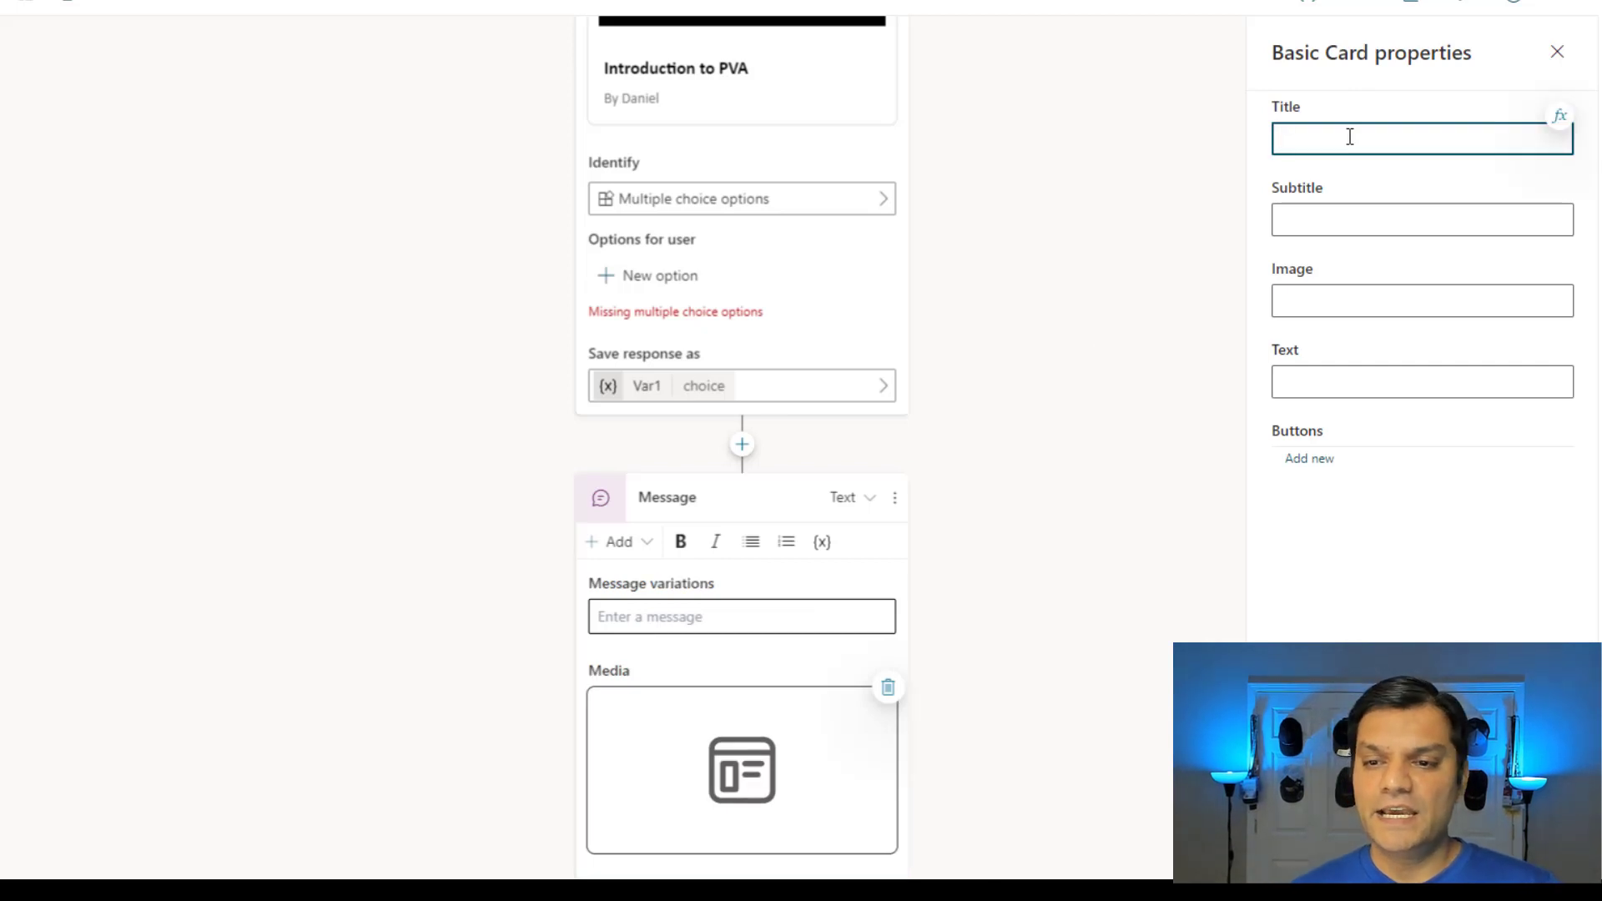
pyautogui.write('Basic Card test')
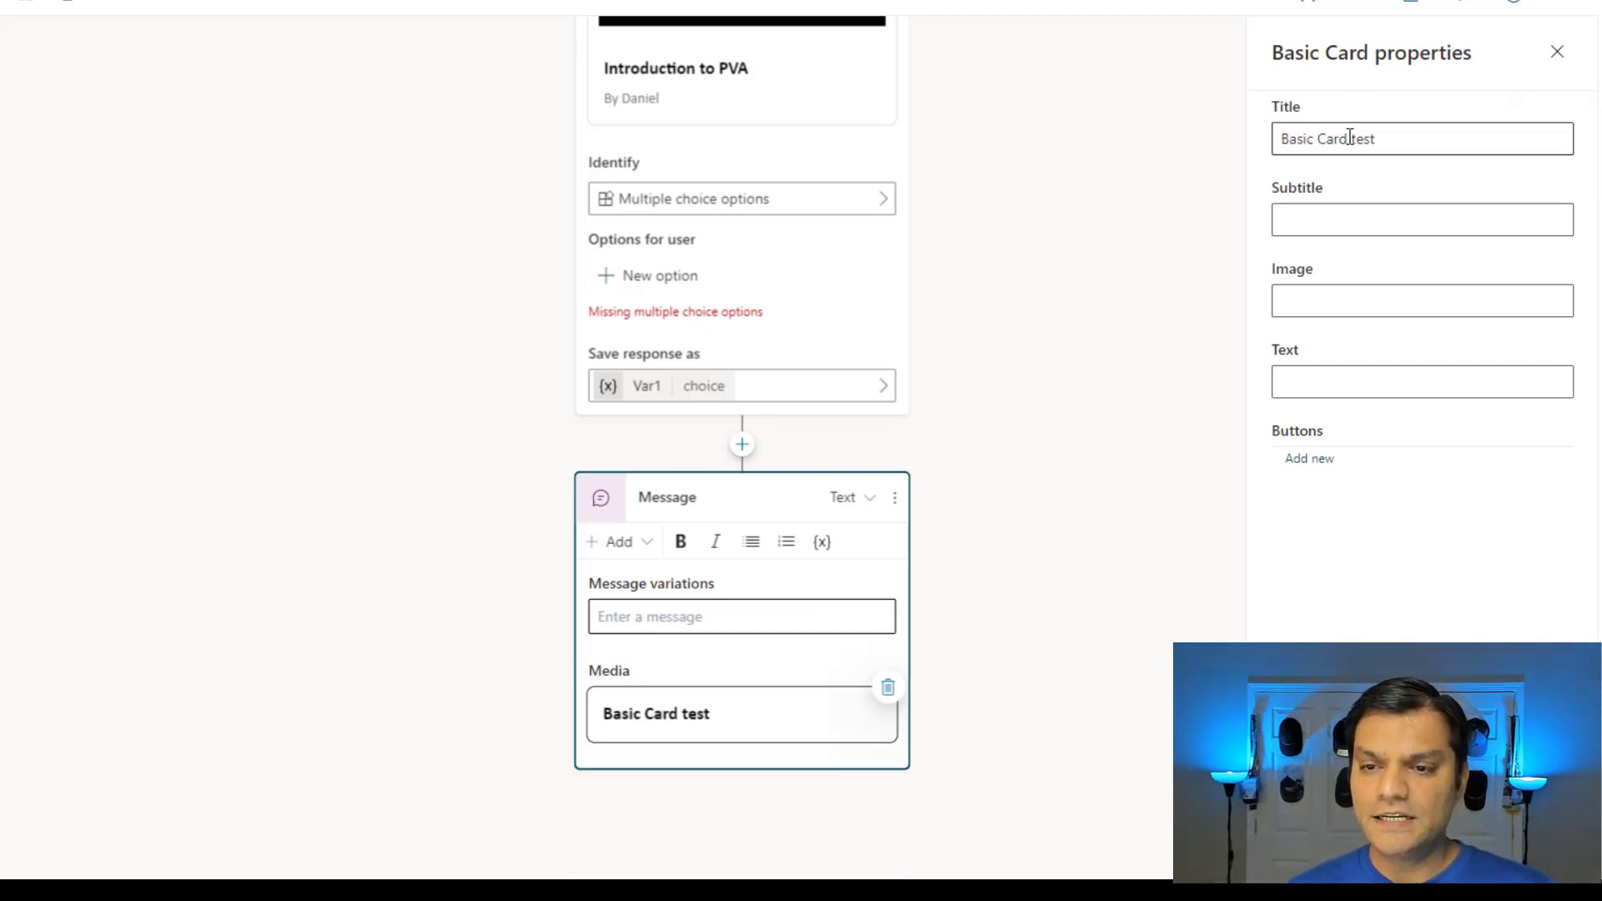
pyautogui.click(1352, 208)
pyautogui.write('New Feature')
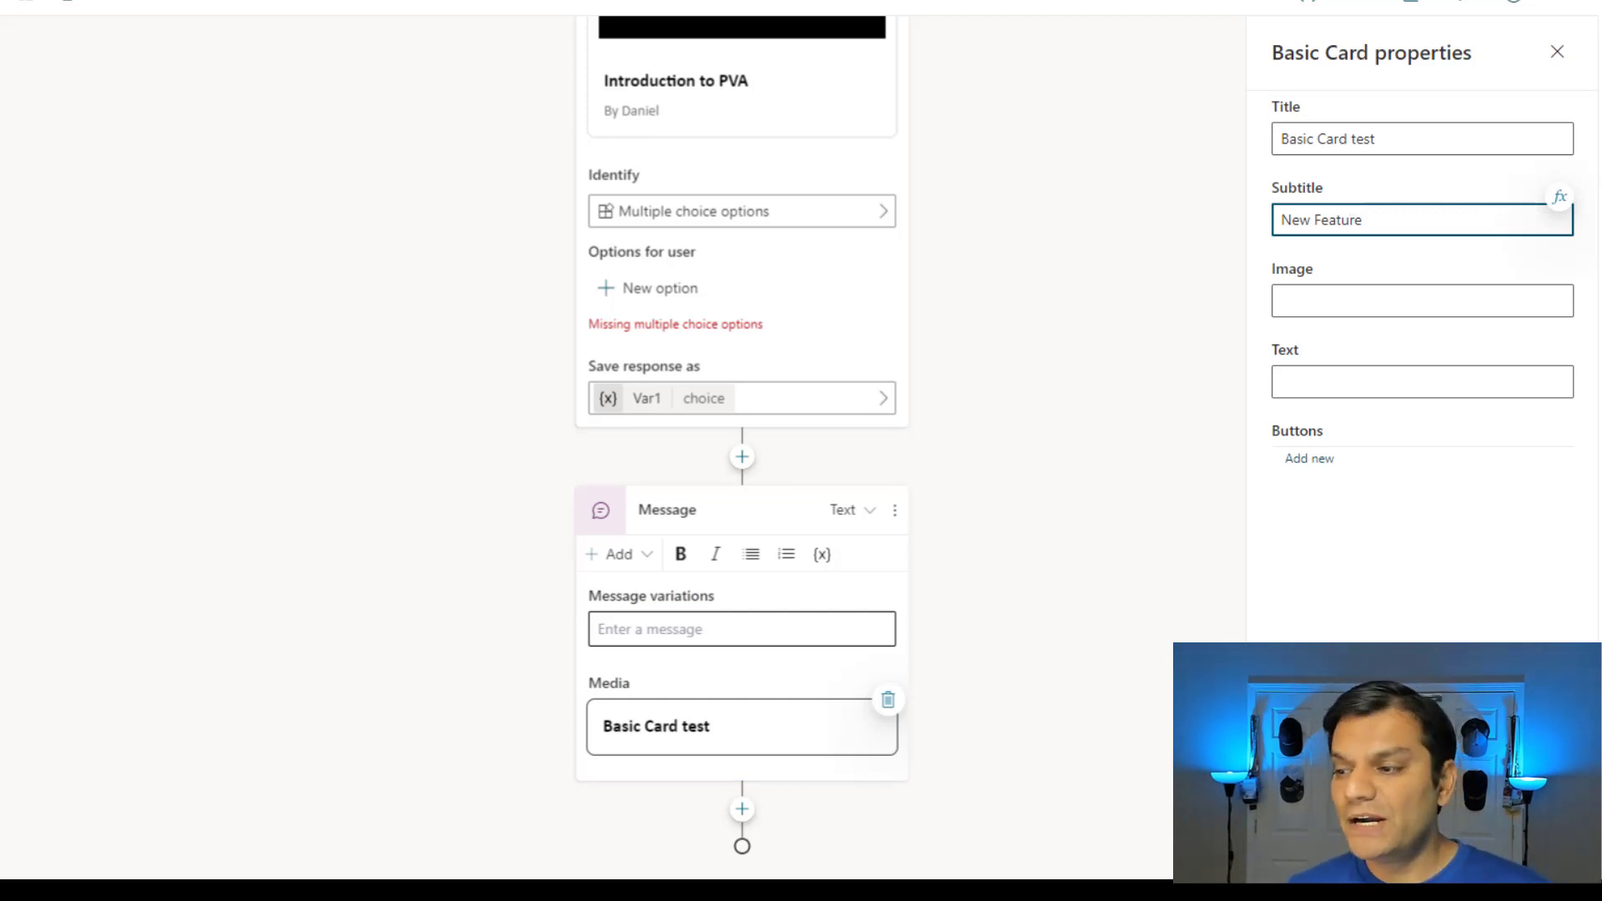
pyautogui.click(800, 684)
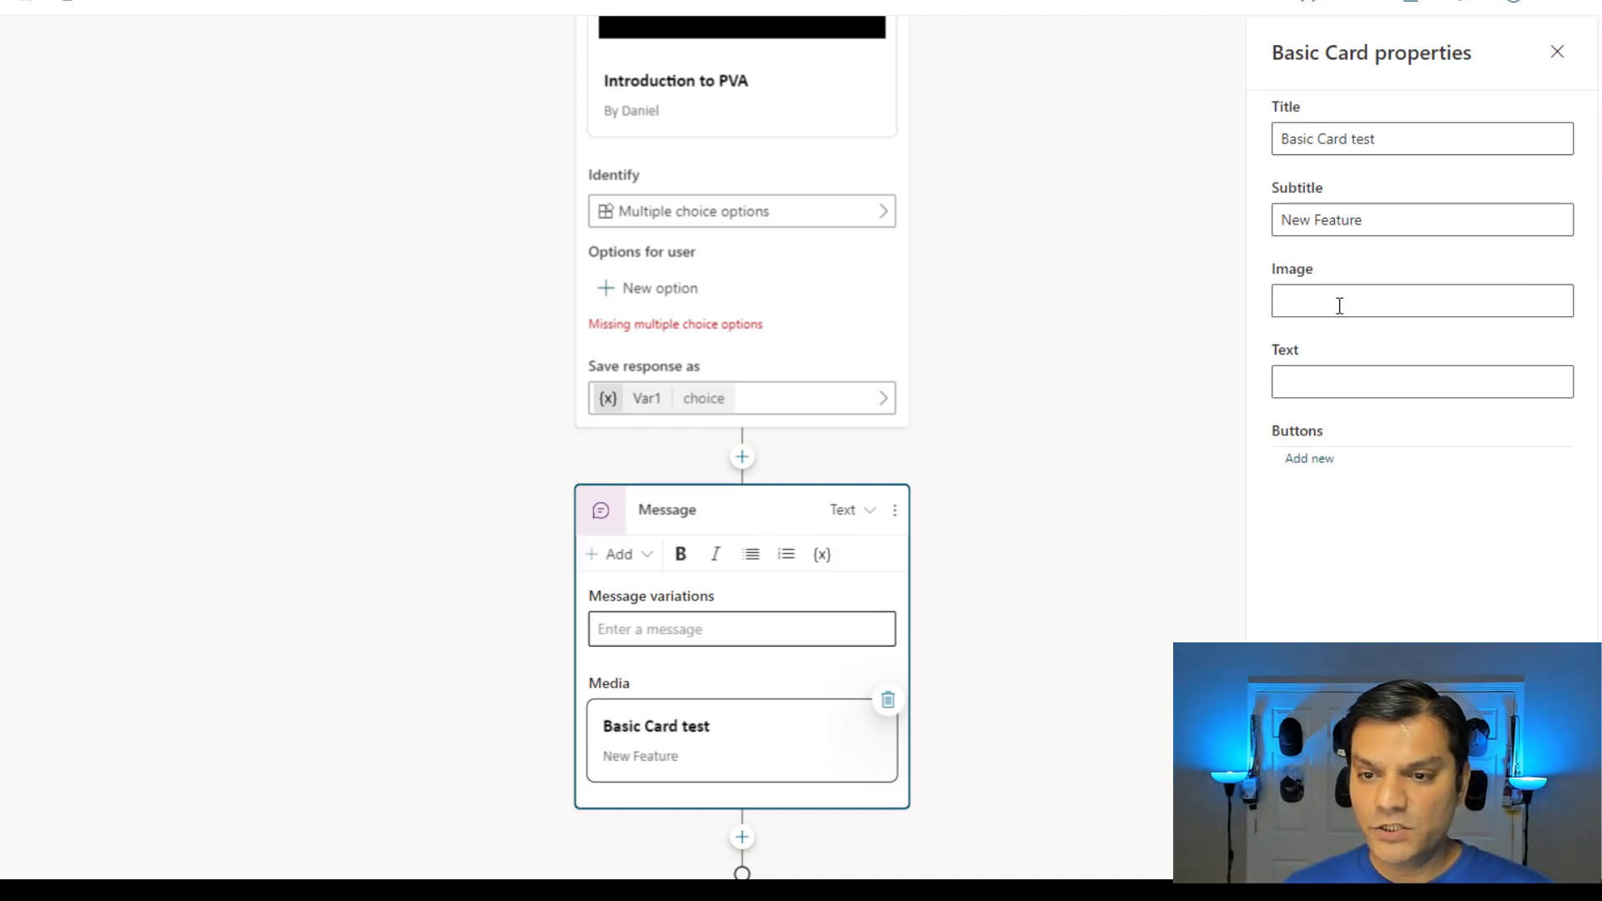
# Set the basic card's image to the copied diviceimage.azureedge.net picture URL.
pyautogui.click(1345, 296)
pyautogui.hotkey('ctrl', 'v')
pyautogui.click(1380, 572)
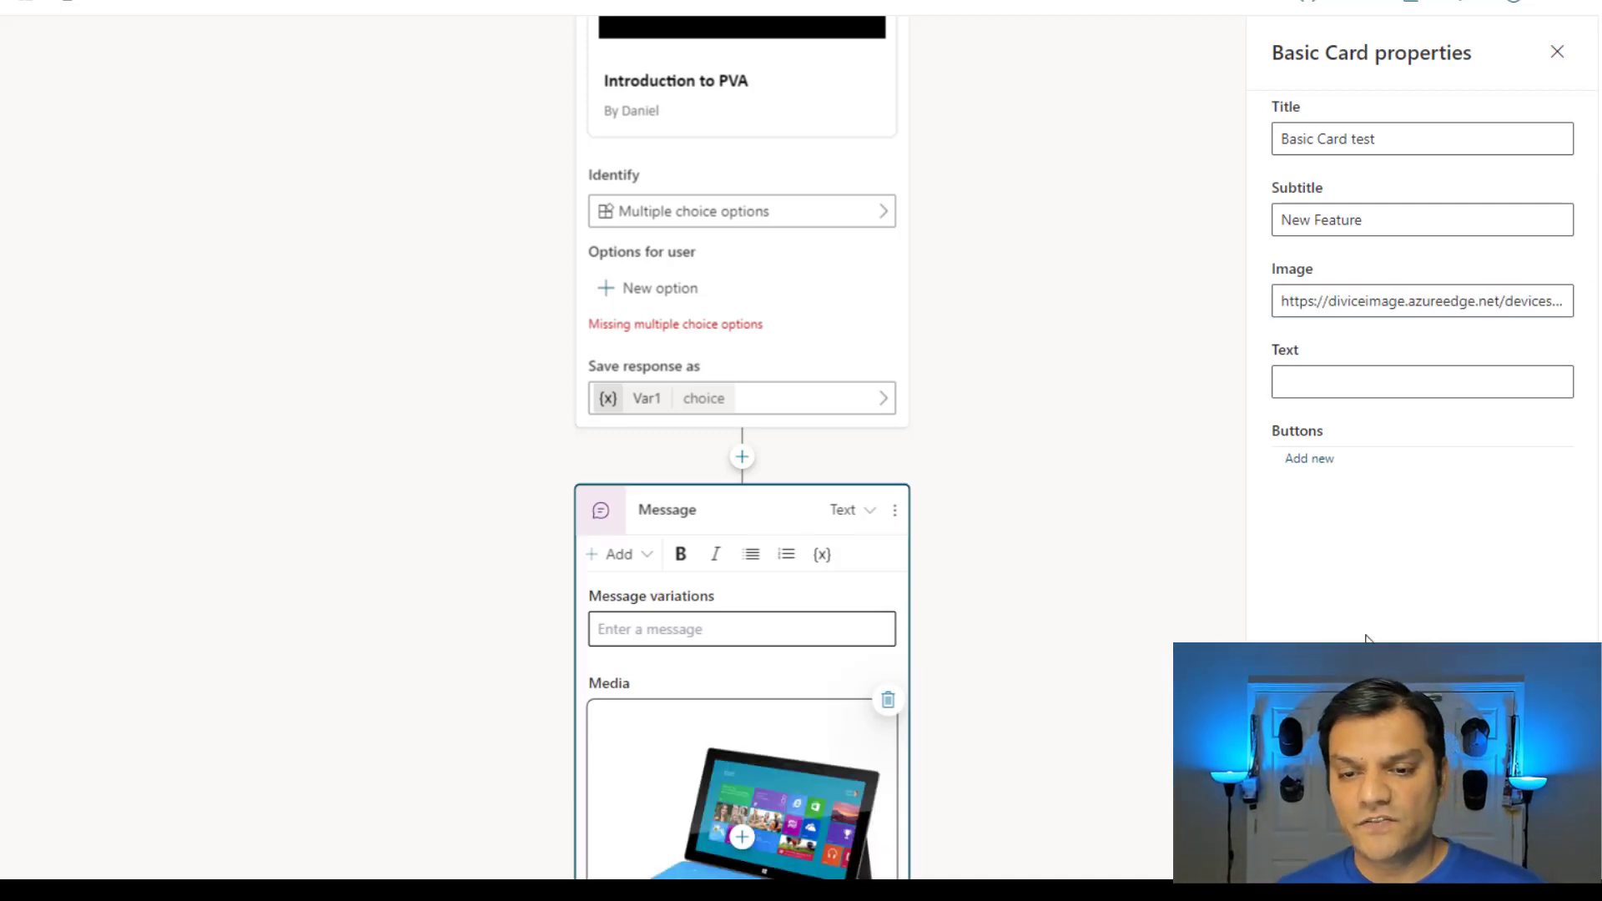
# Add a Send a message button to the basic card with both its text and title set to "Microsoft".
pyautogui.click(1317, 461)
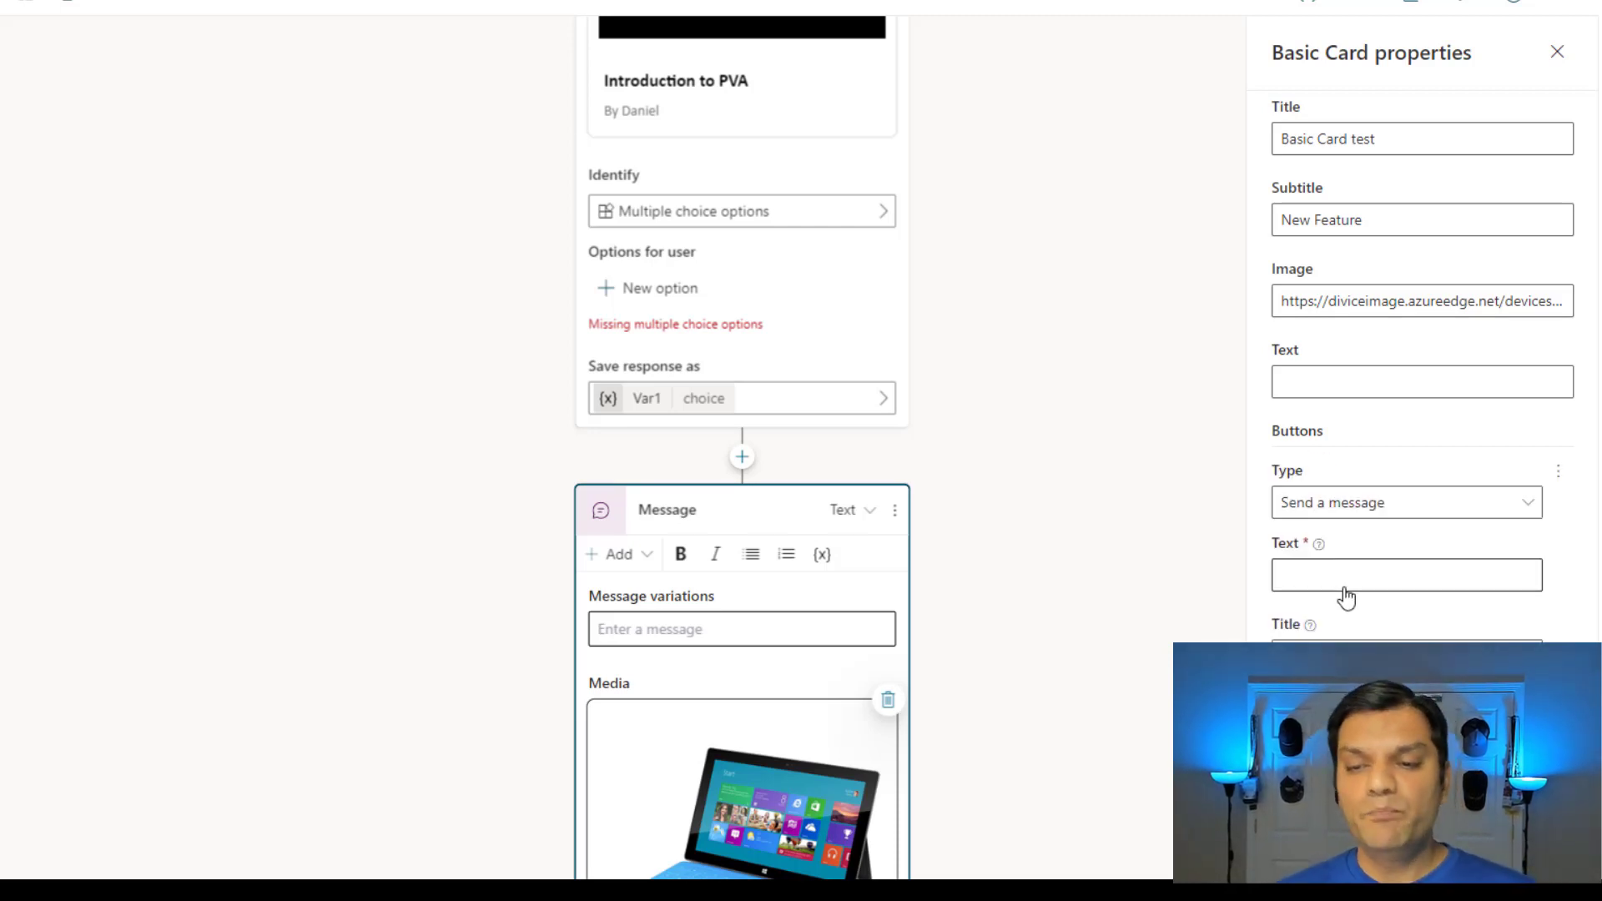
pyautogui.click(1348, 570)
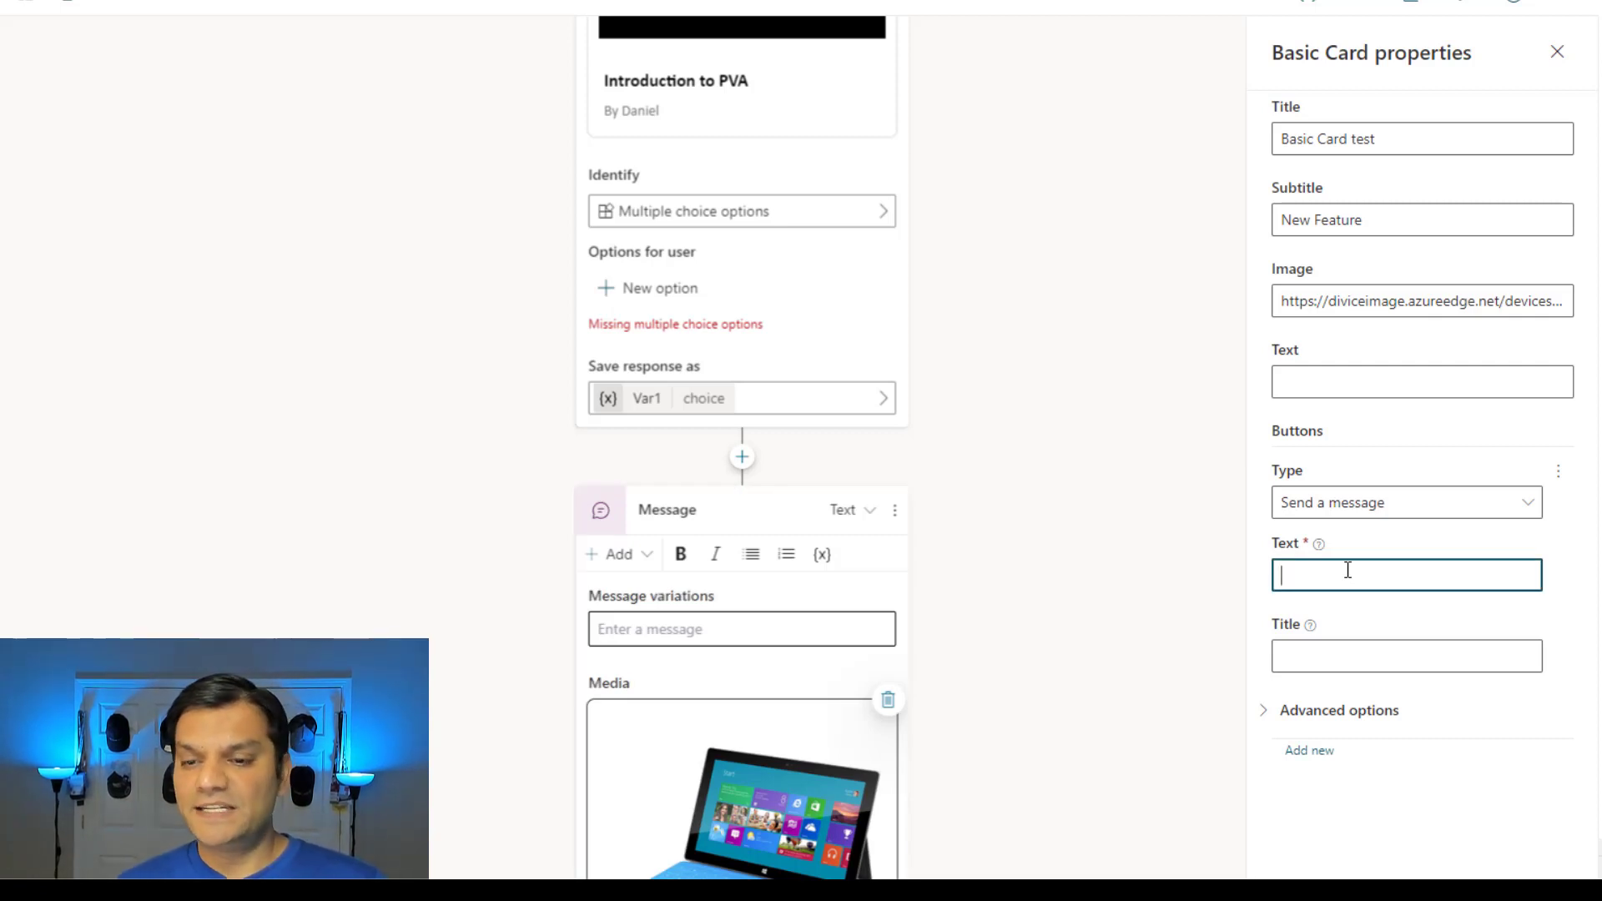
pyautogui.write('Mic')
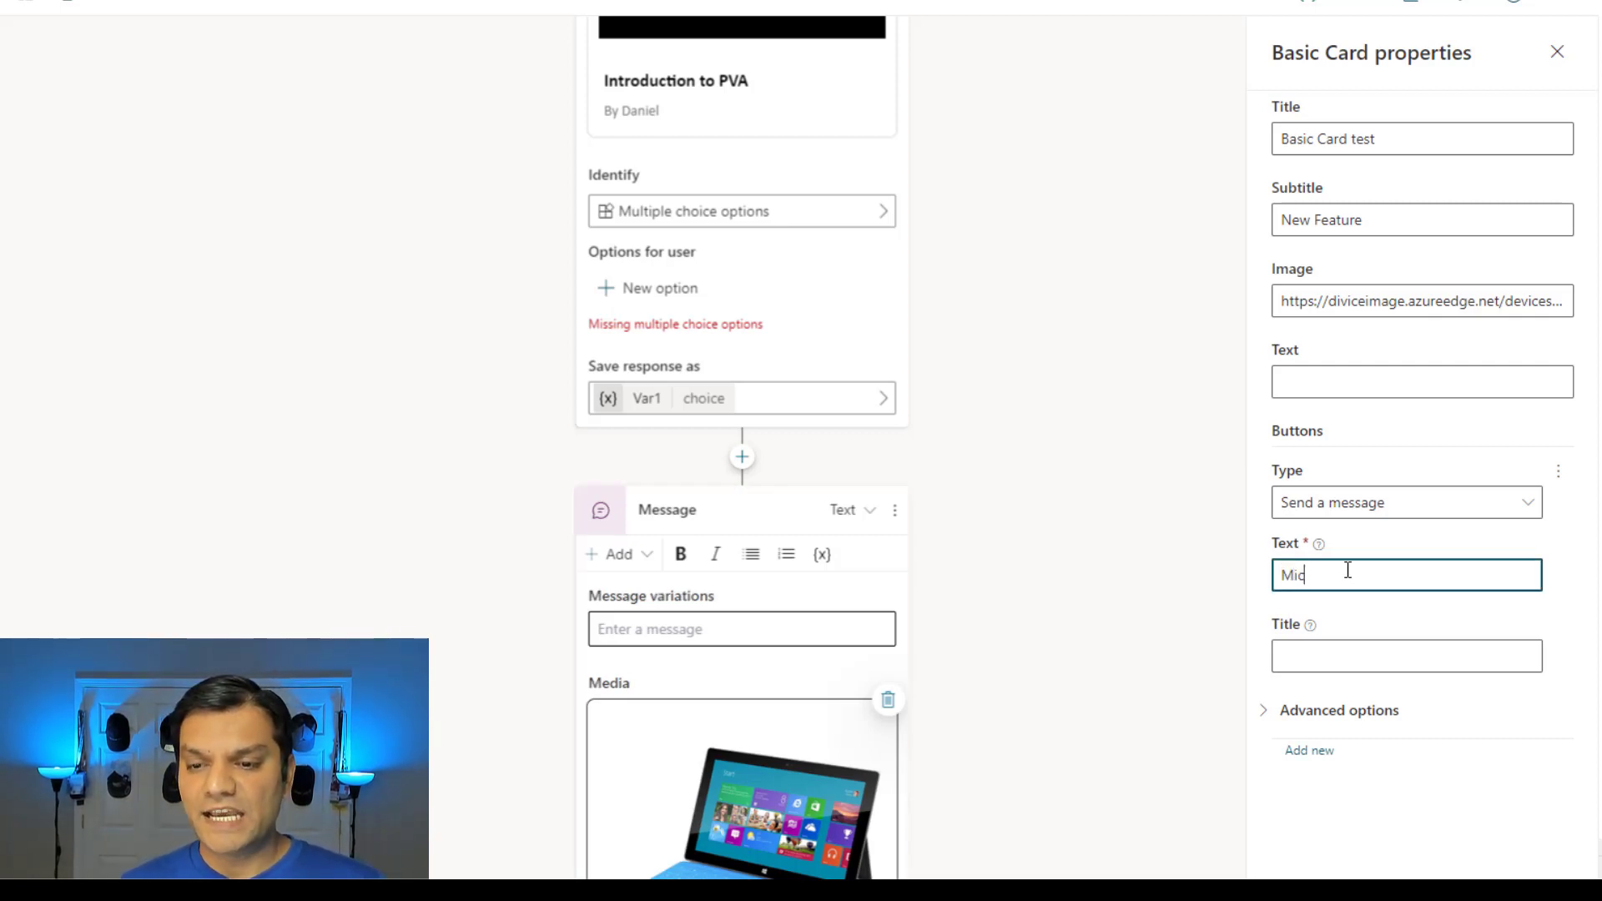
pyautogui.write('rsoftosoft')
pyautogui.doubleClick(1410, 563)
pyautogui.hotkey('ctrl', 'c')
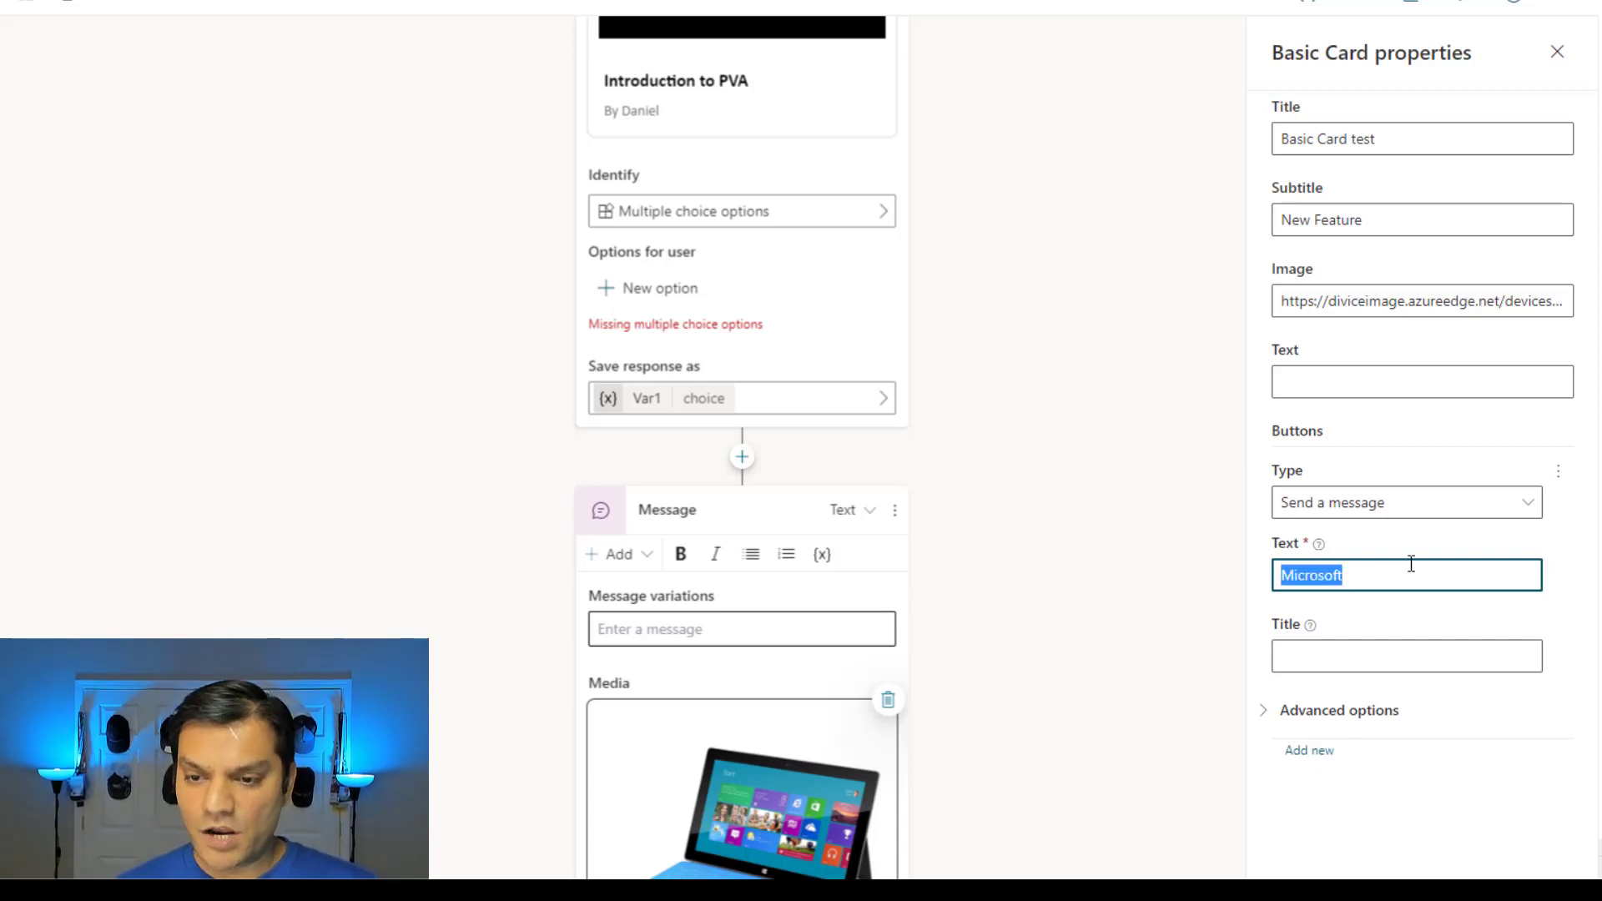
pyautogui.click(1390, 658)
pyautogui.hotkey('ctrl', 'v')
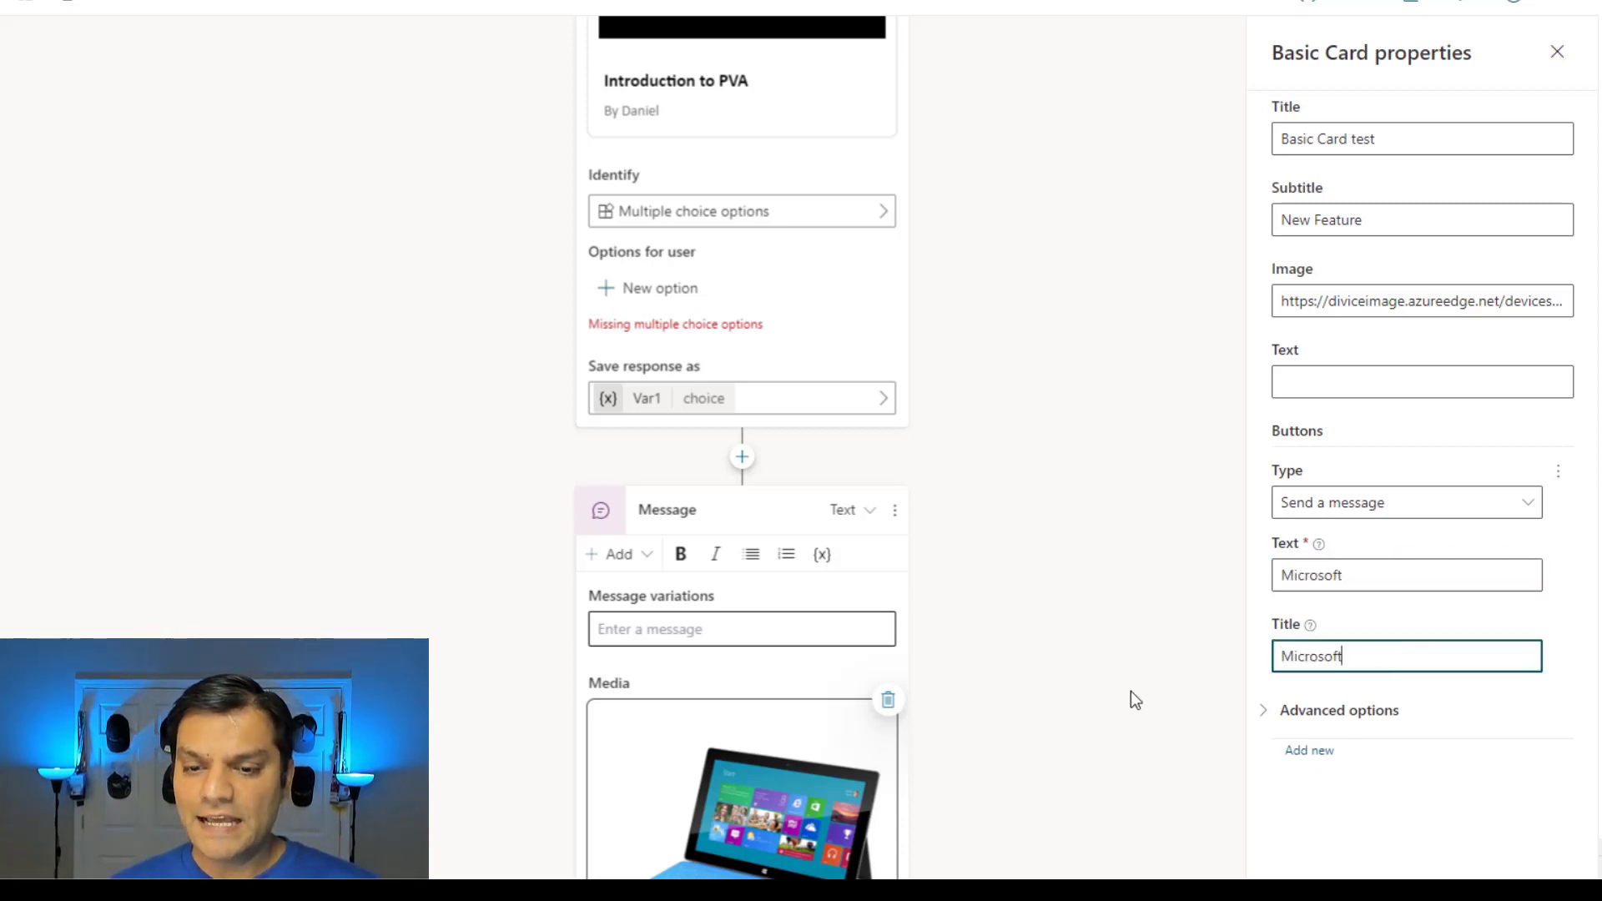
pyautogui.click(1133, 692)
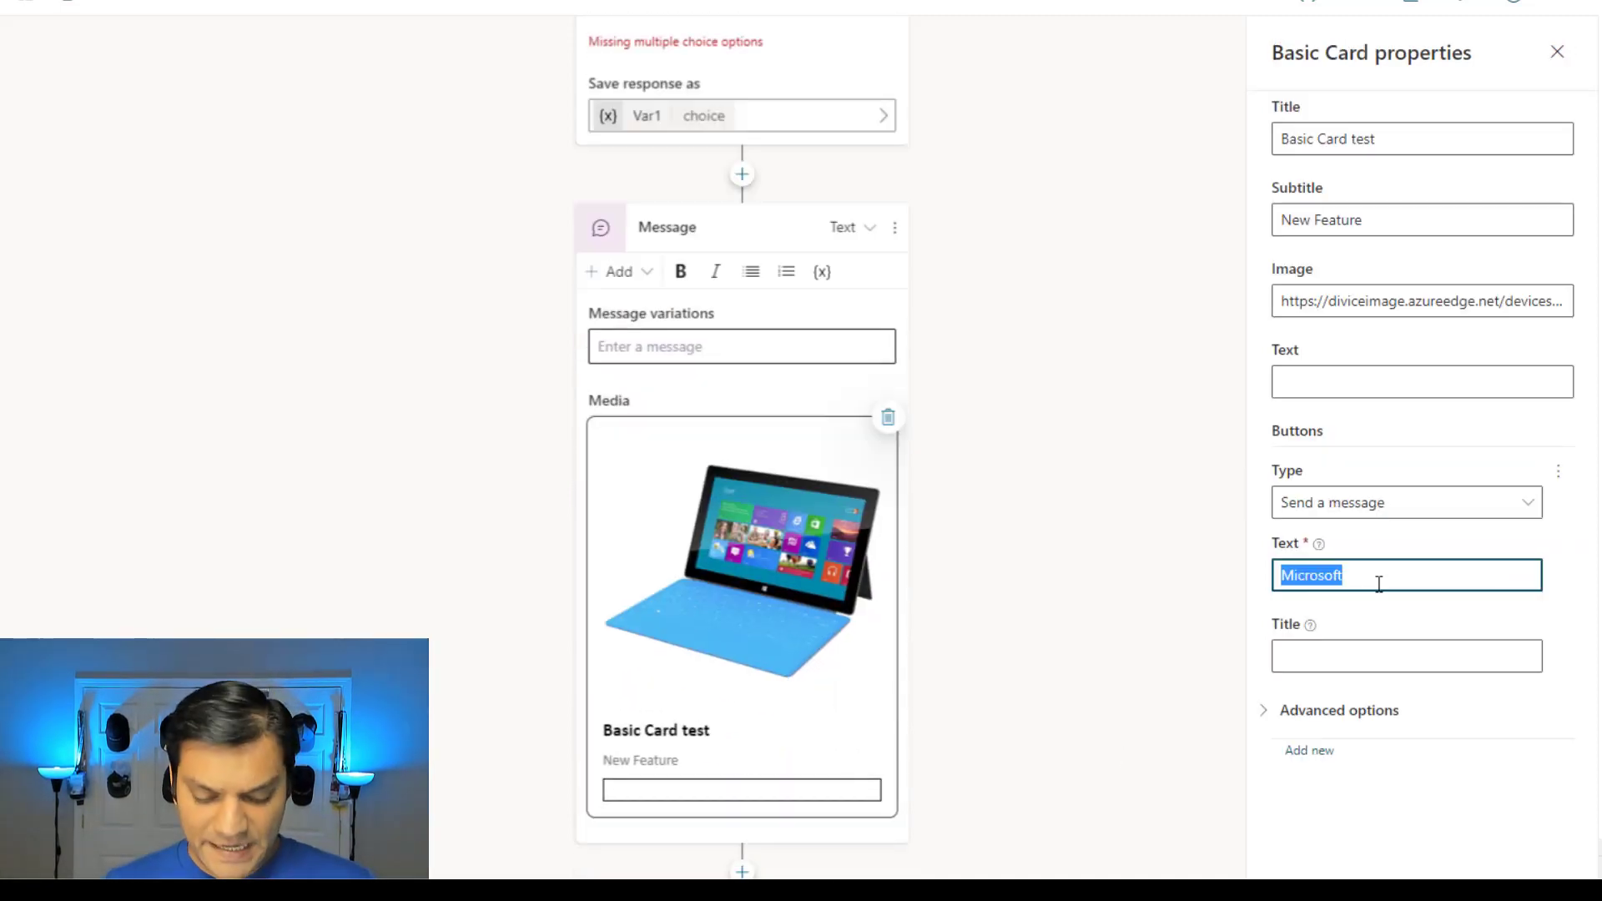
pyautogui.click(1376, 649)
pyautogui.hotkey('ctrl', 'v')
pyautogui.click(1137, 672)
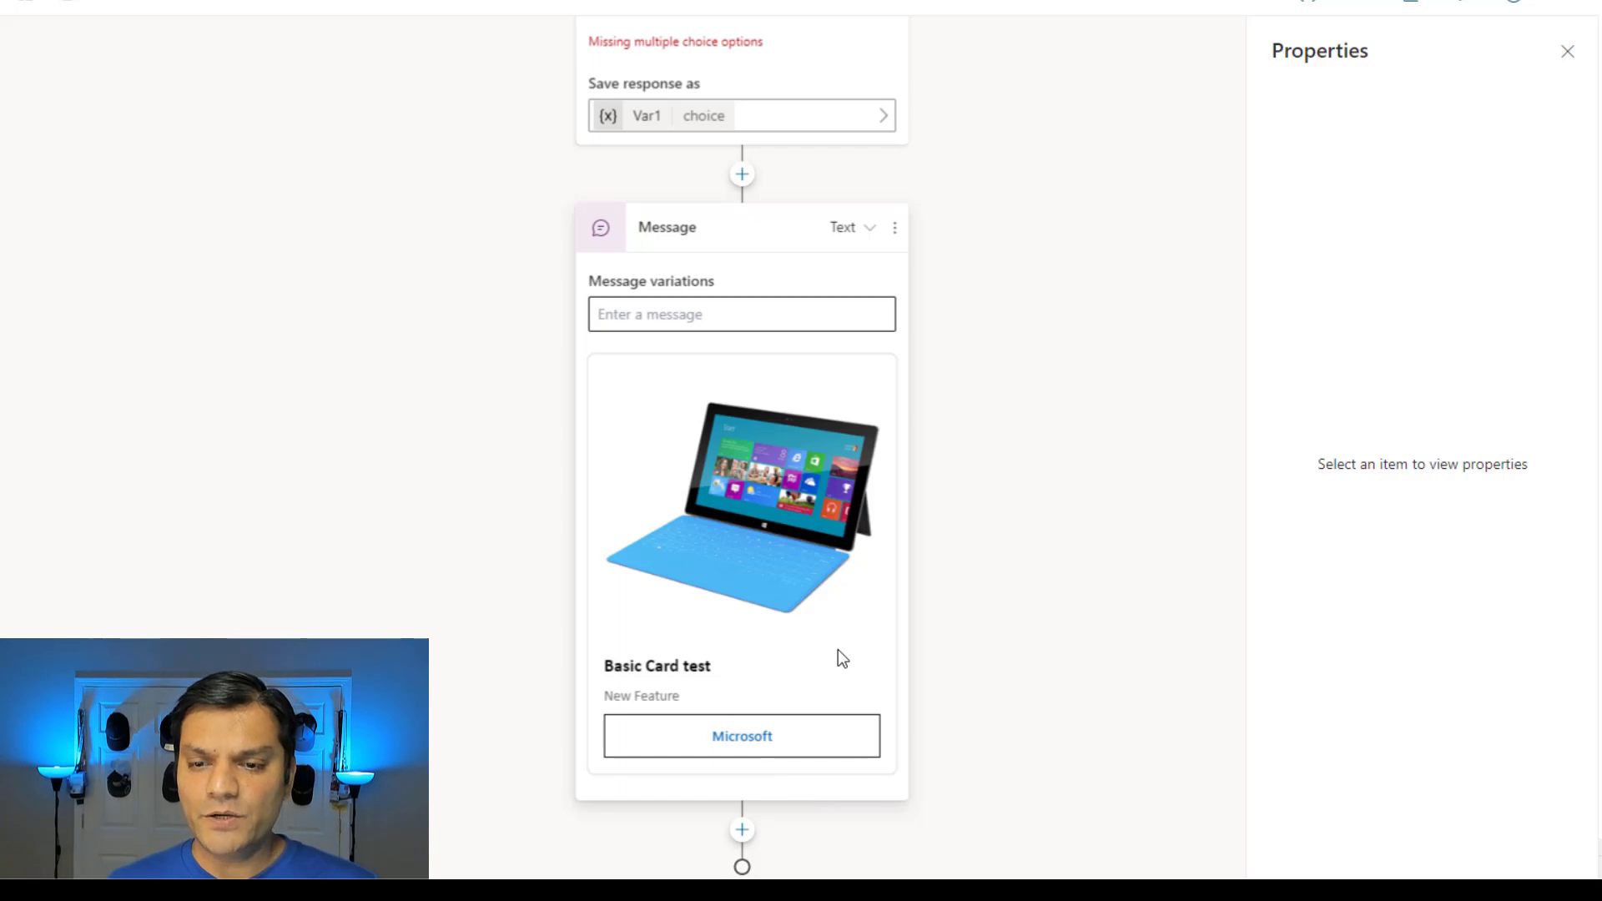
# Add a second Send a message button to the basic card with both text and title set to "Dell".
pyautogui.click(878, 450)
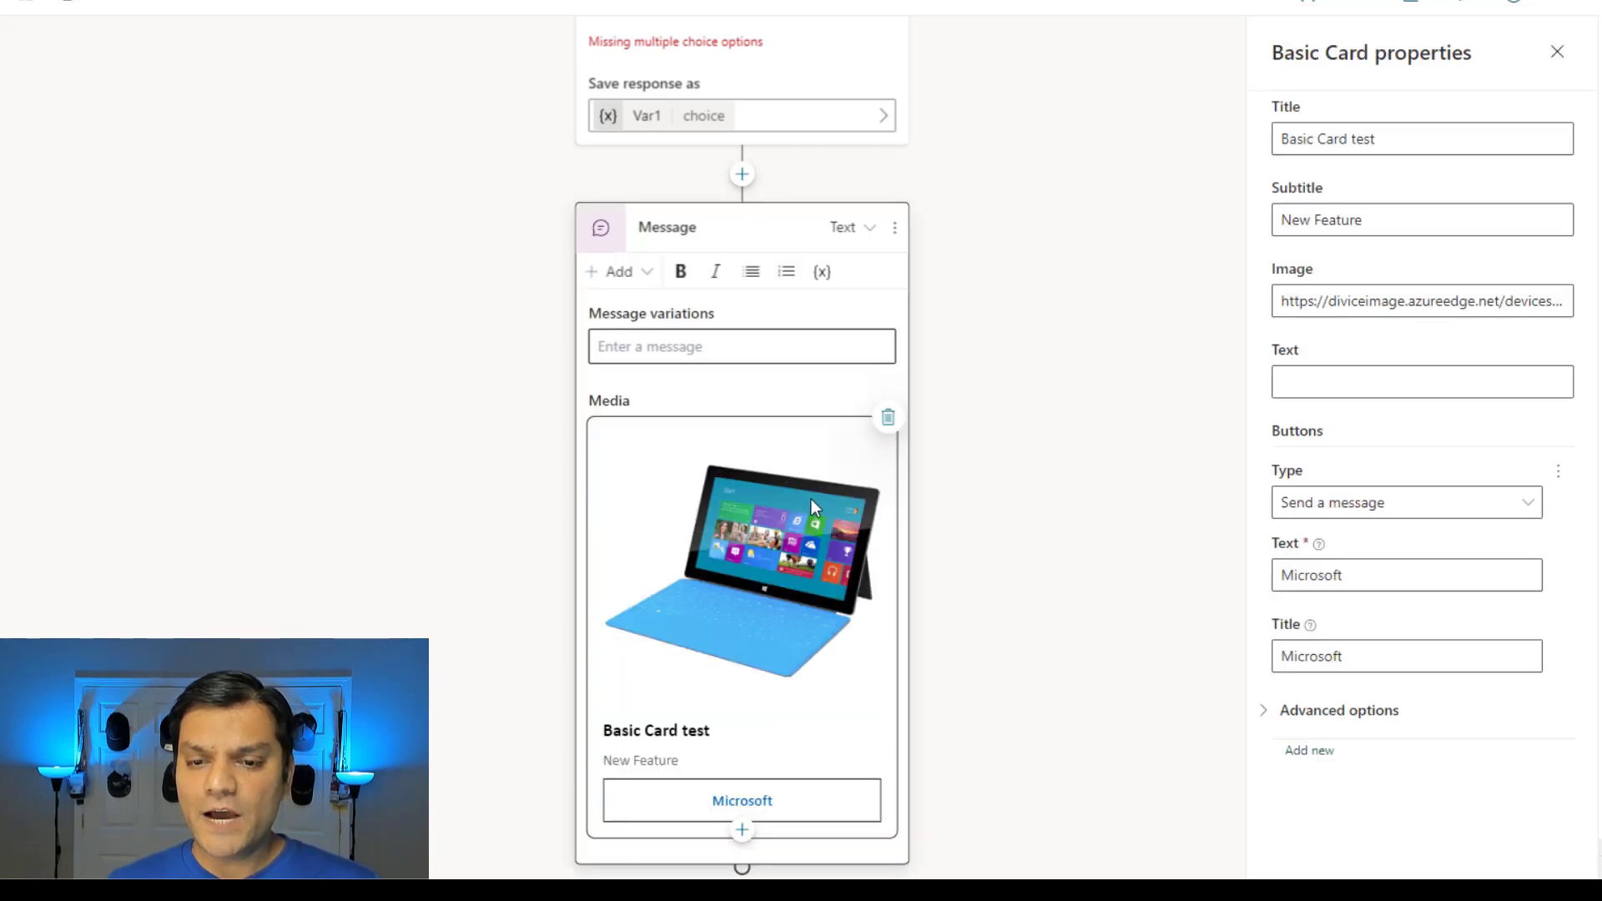
pyautogui.click(1308, 750)
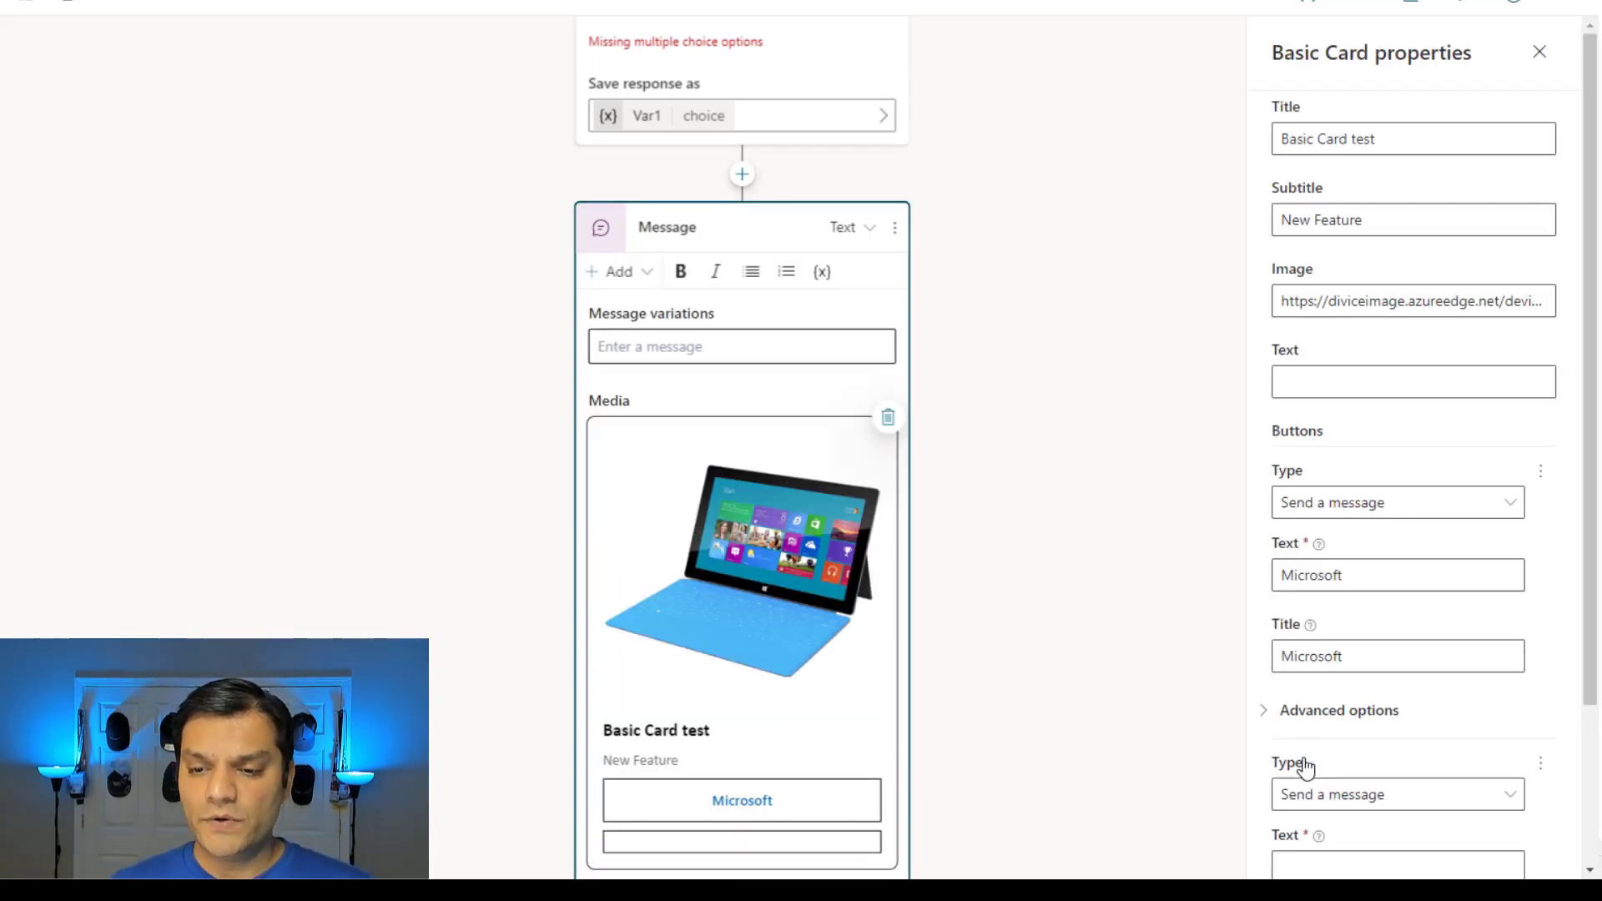
pyautogui.scroll(-3, 1307, 763)
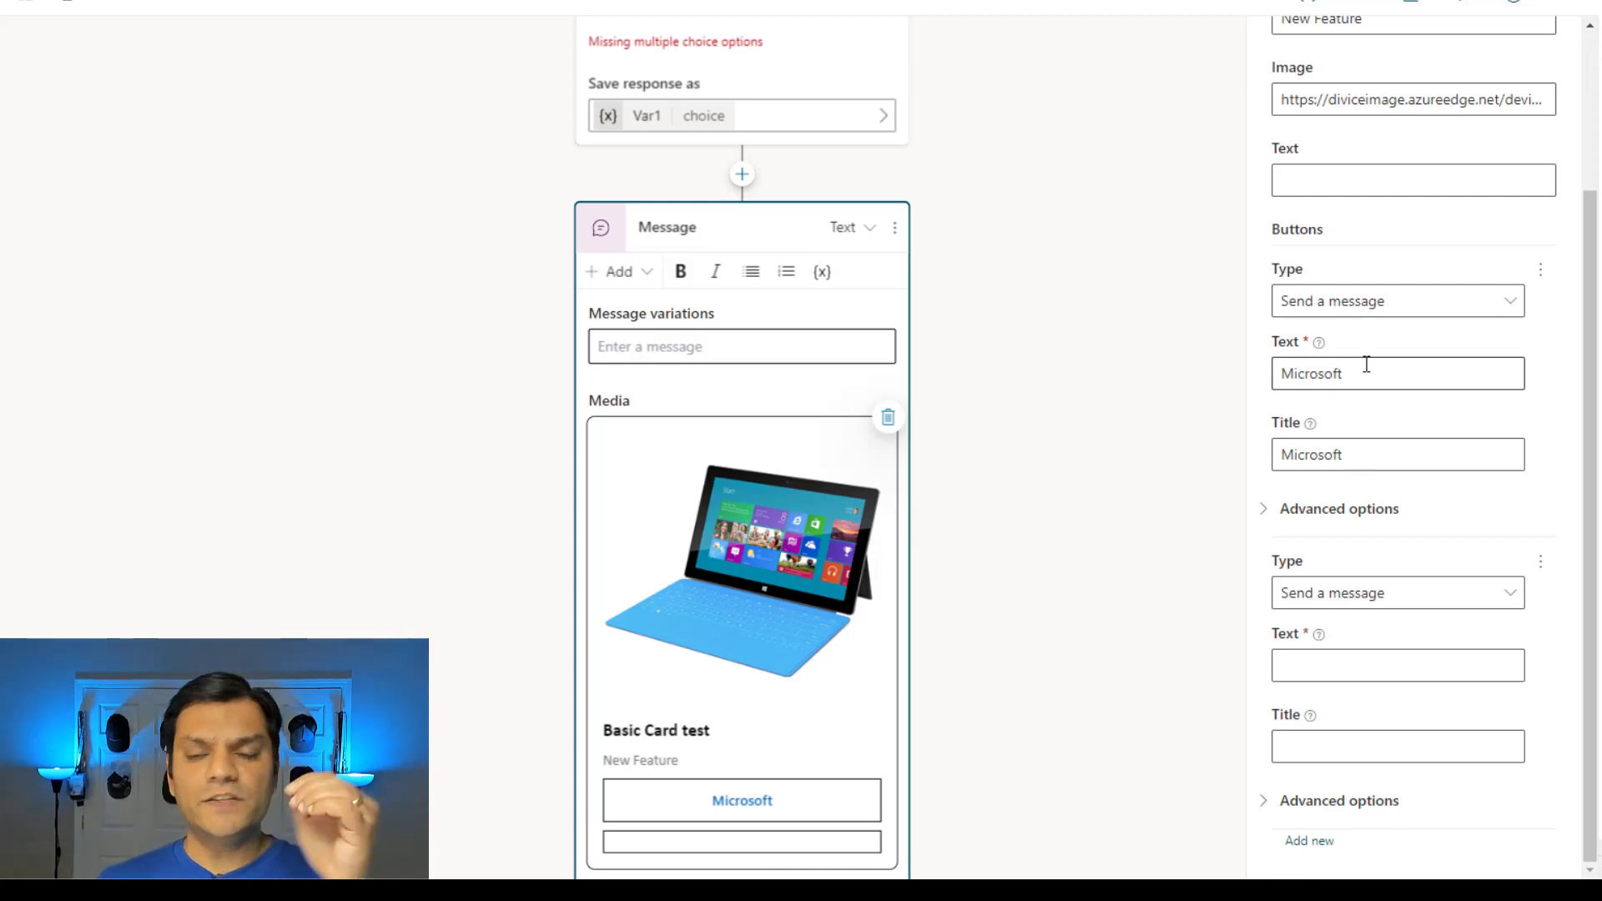
pyautogui.click(1381, 313)
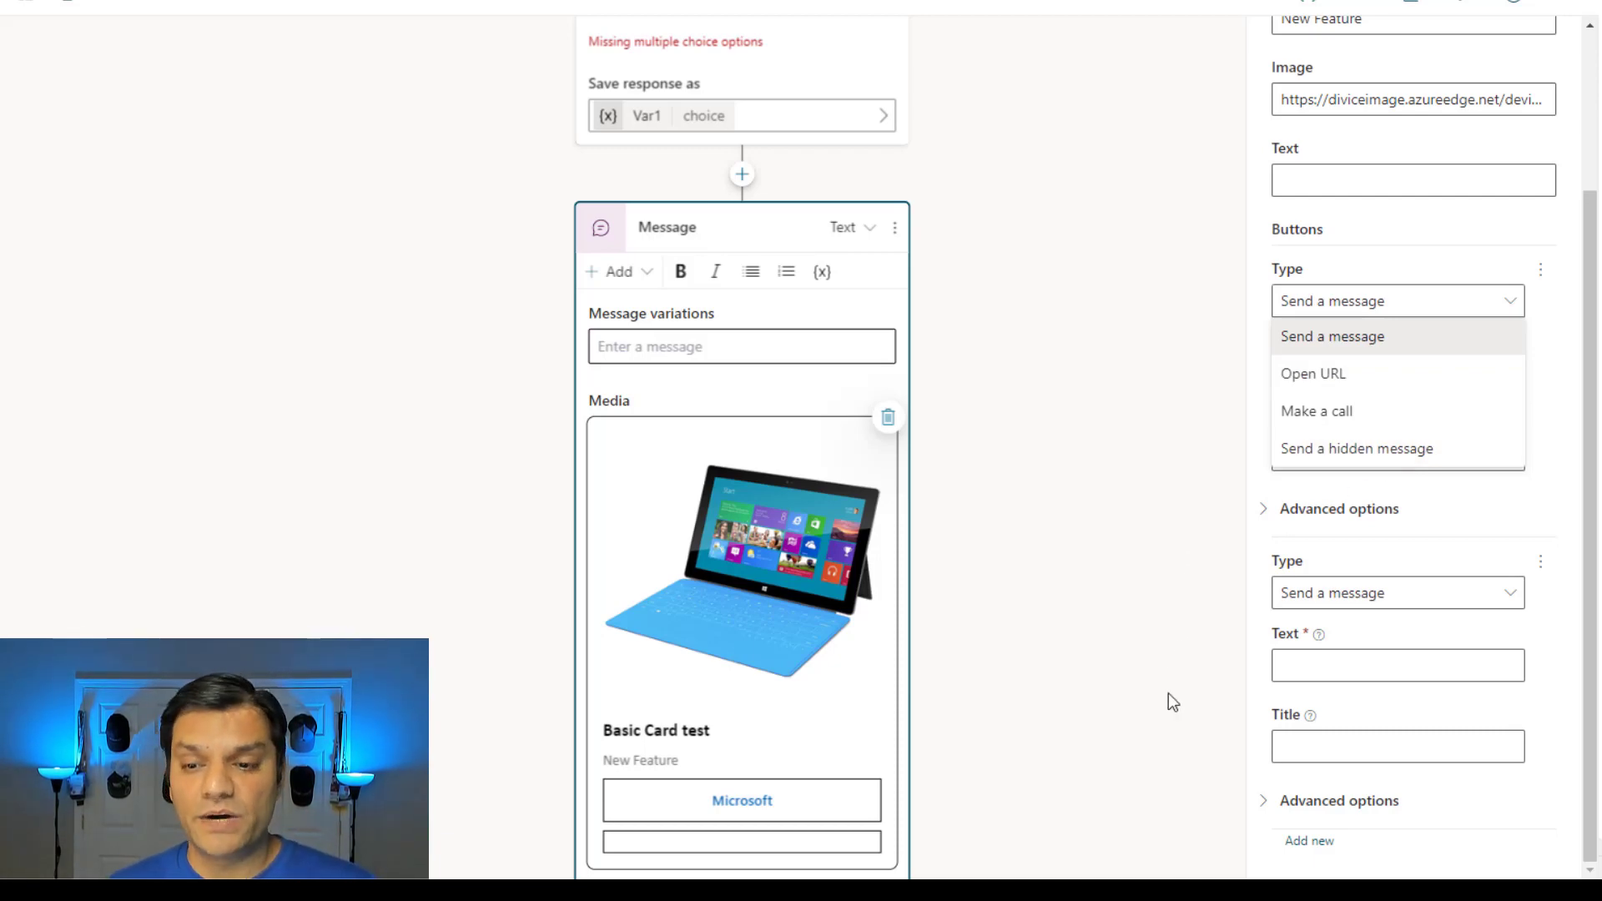
pyautogui.click(1326, 668)
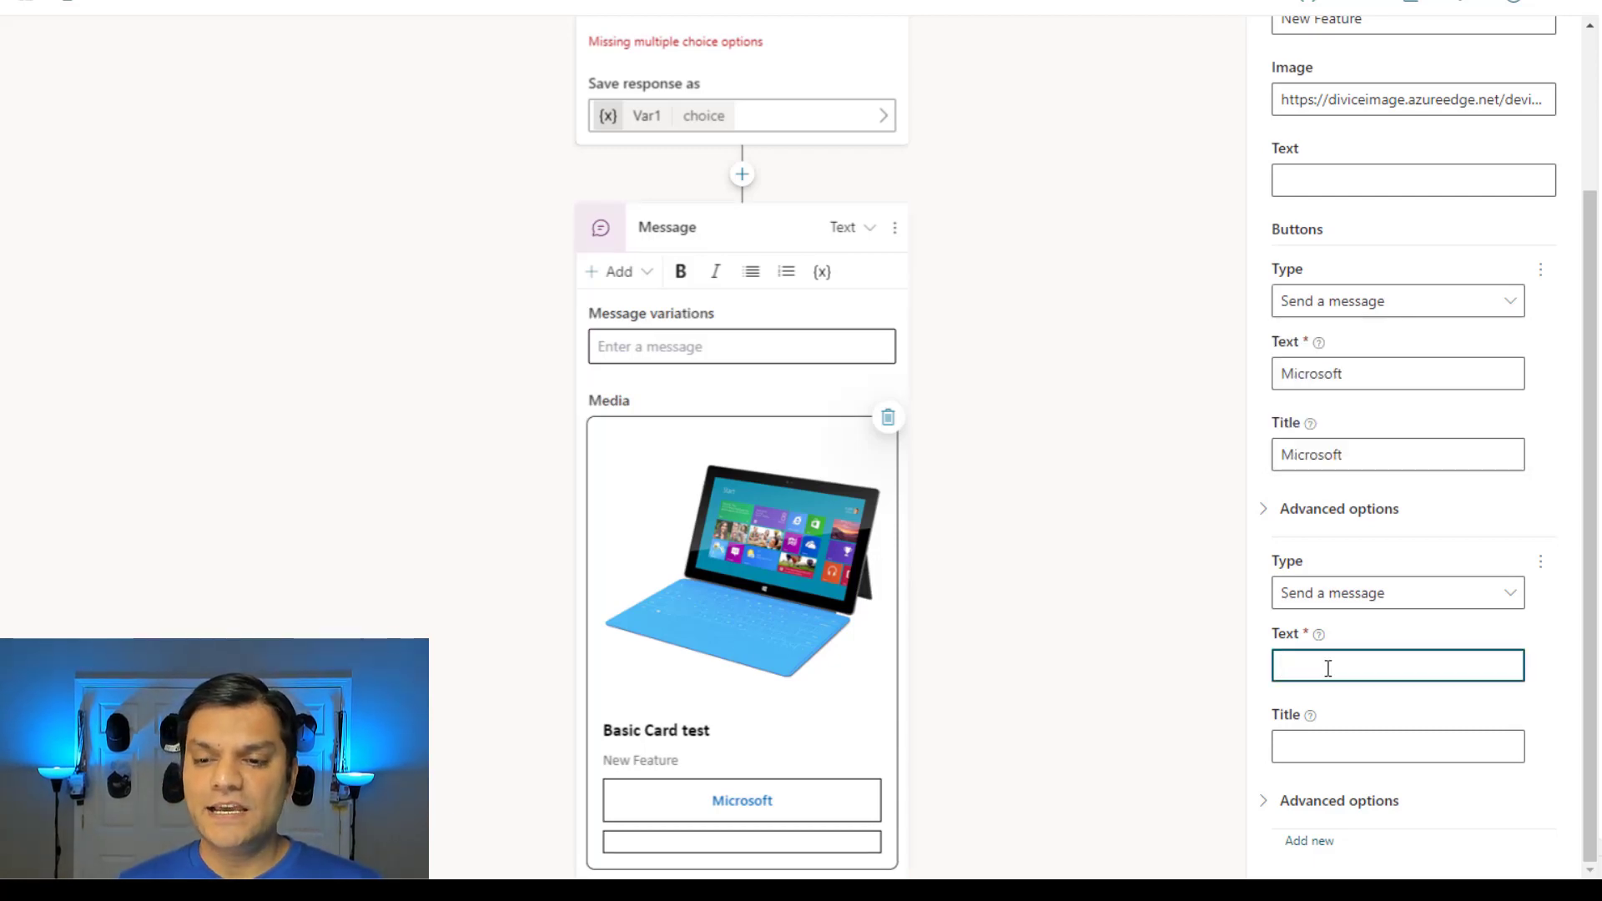
pyautogui.write('Dell')
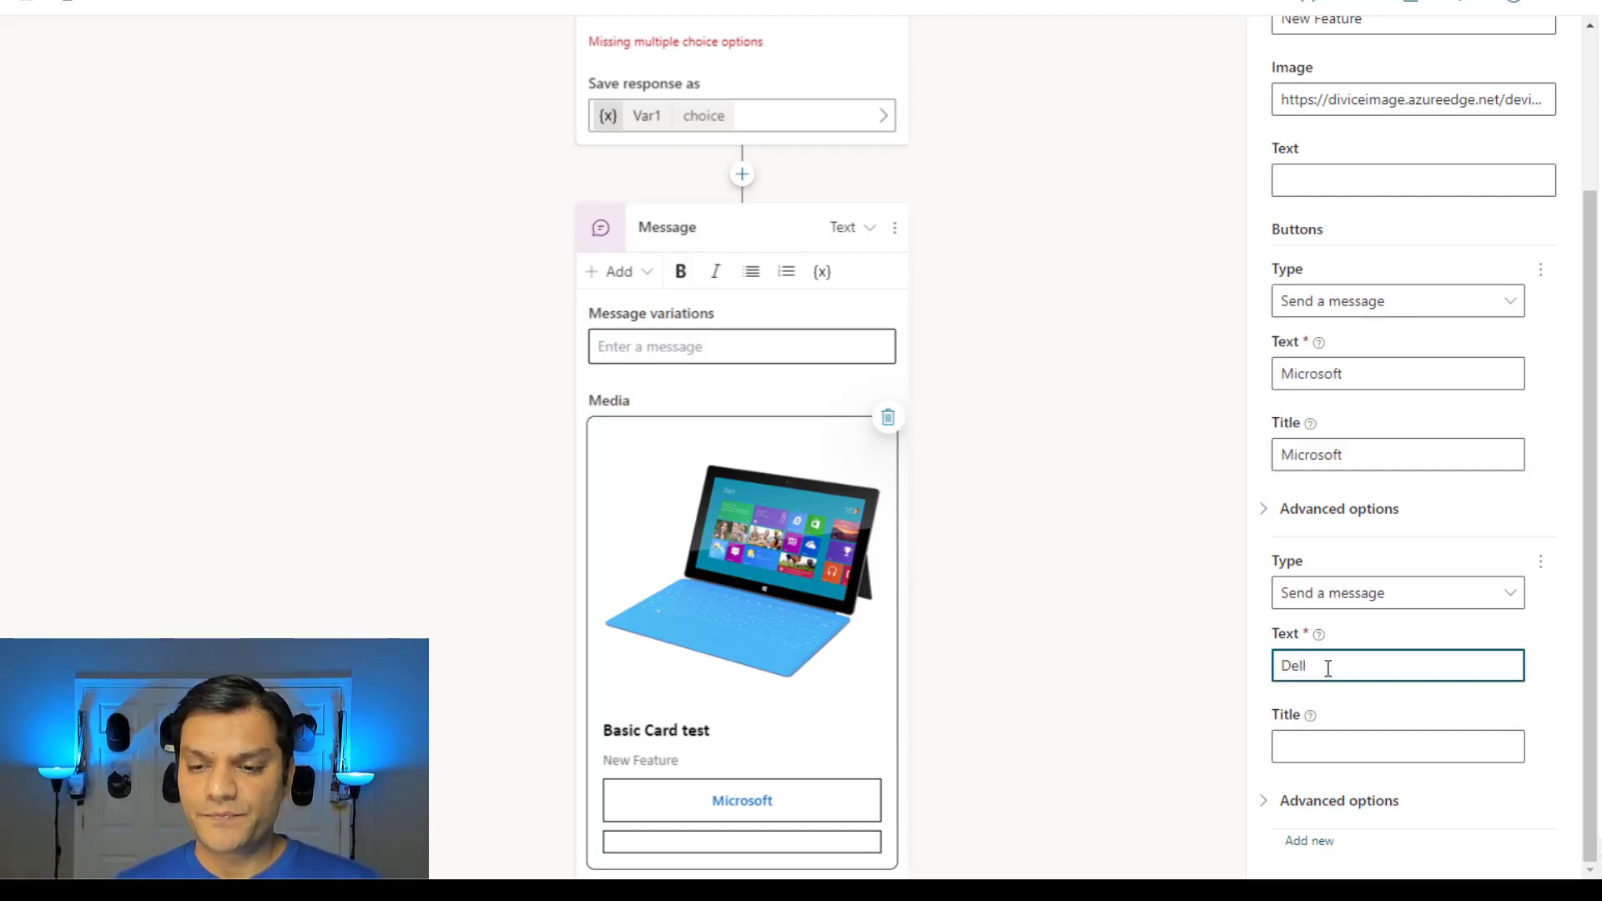
pyautogui.click(1326, 741)
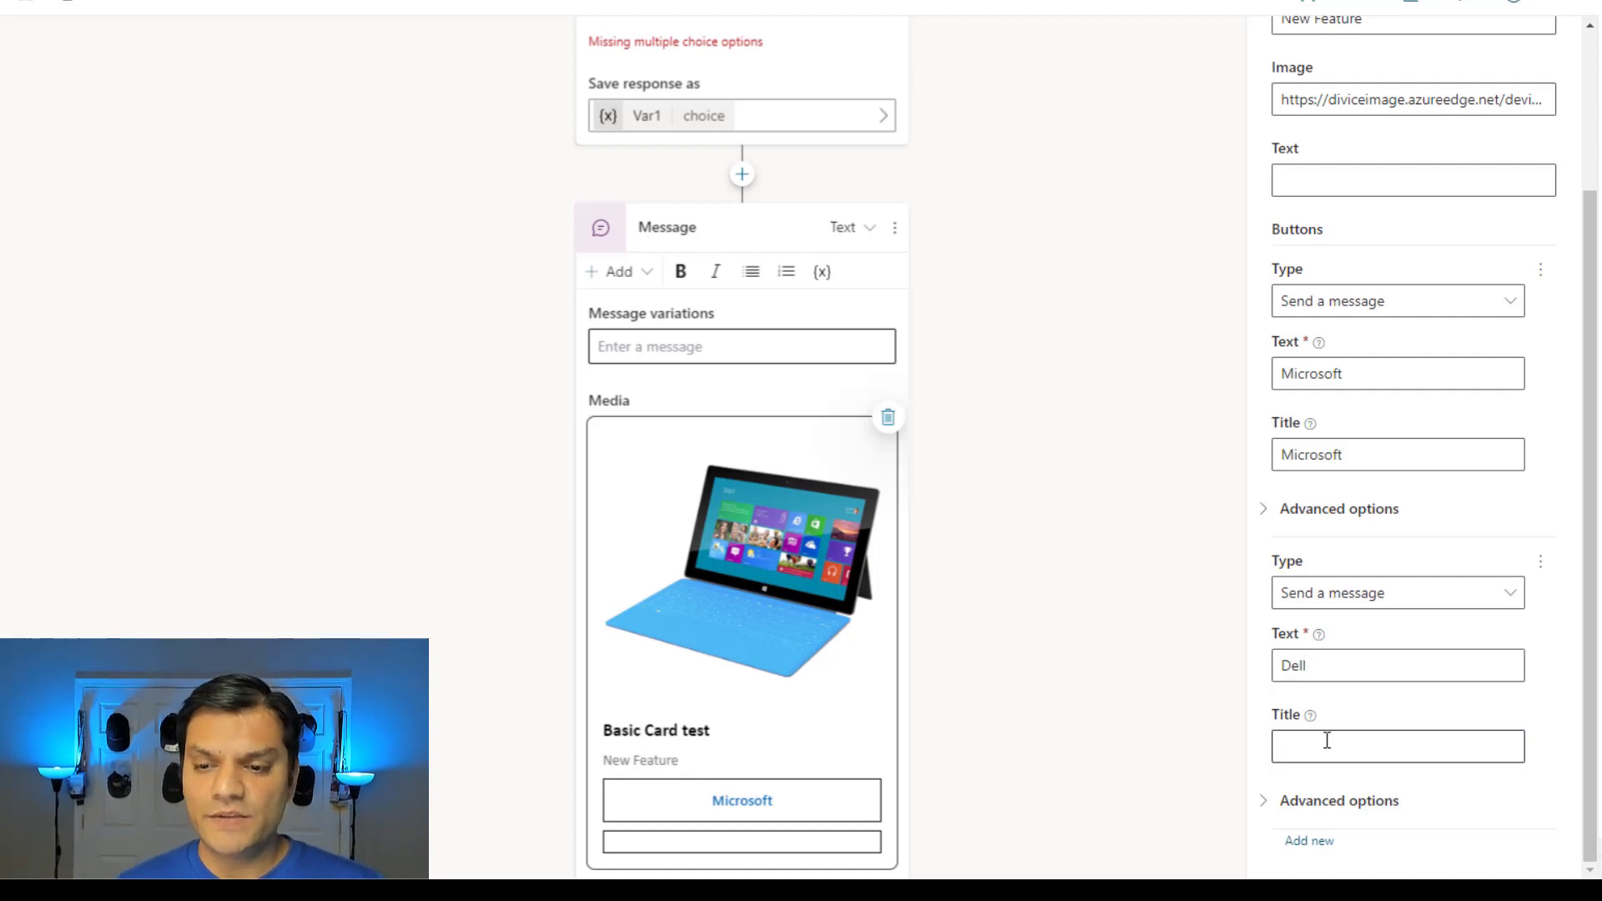
pyautogui.write('De')
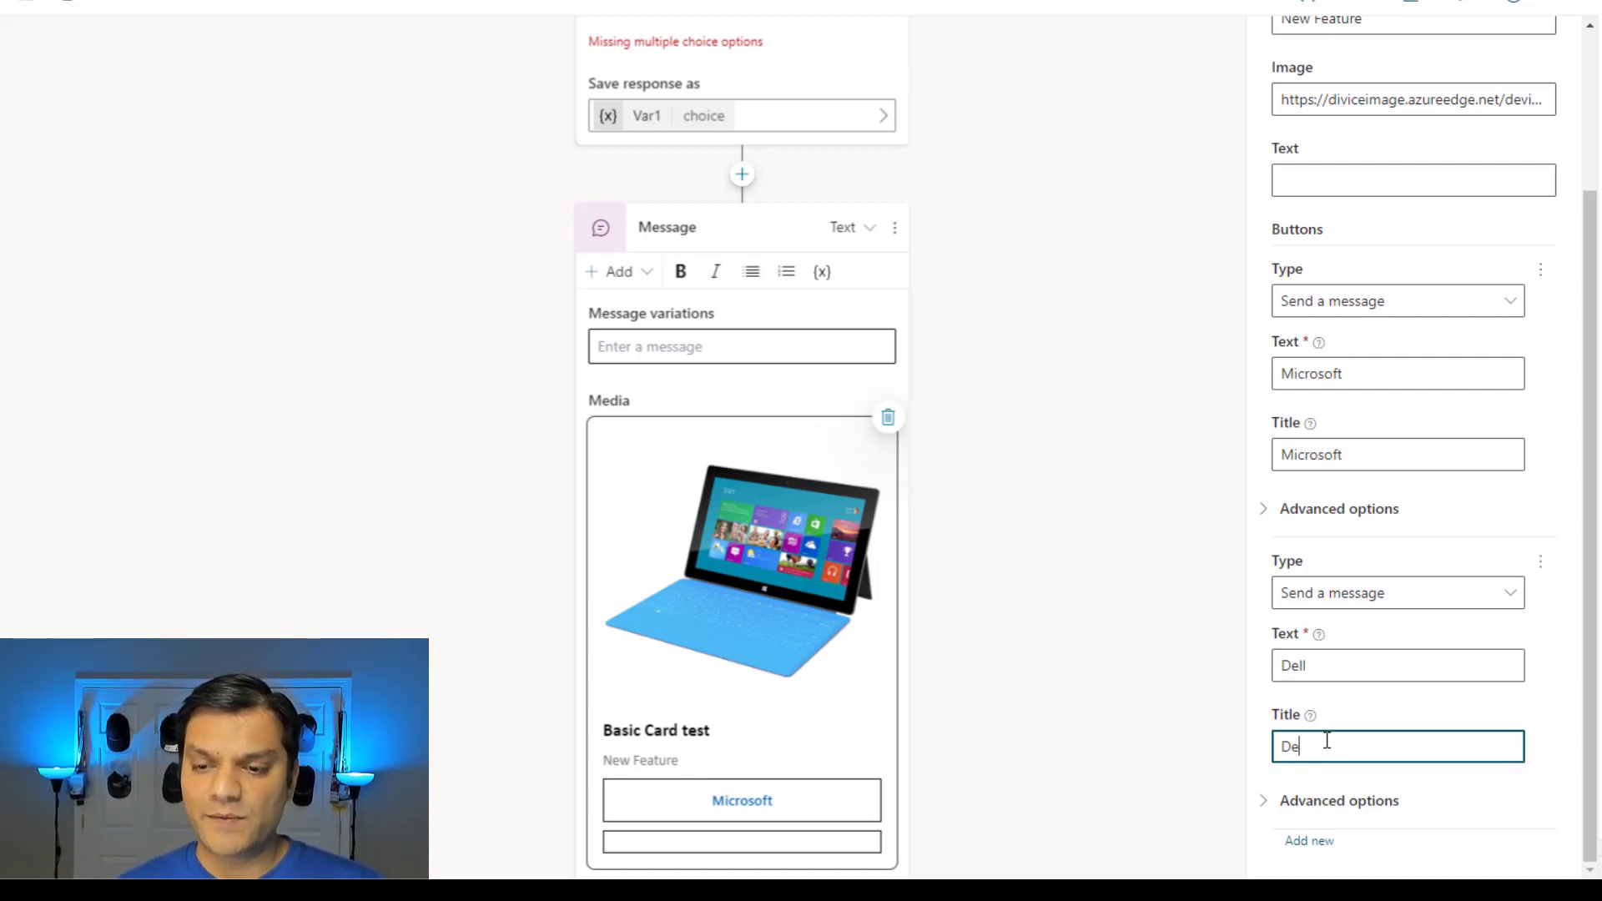
pyautogui.write('ll')
pyautogui.click(1040, 766)
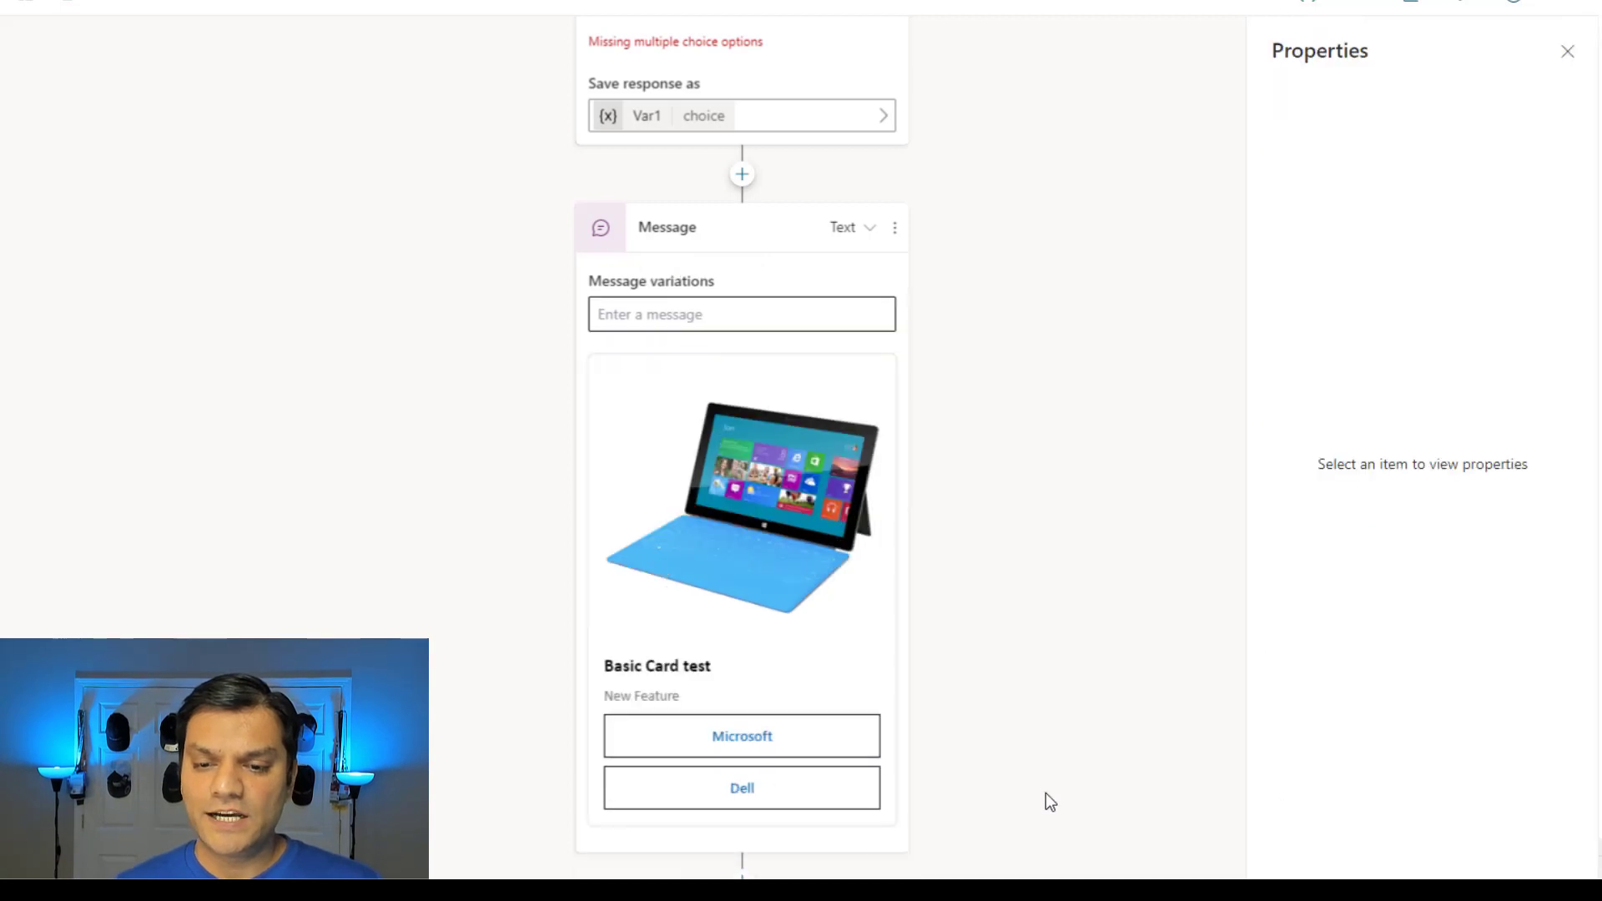
# Add a message node below the basic card message and insert an adaptive card into it.
pyautogui.scroll(-1, 1016, 784)
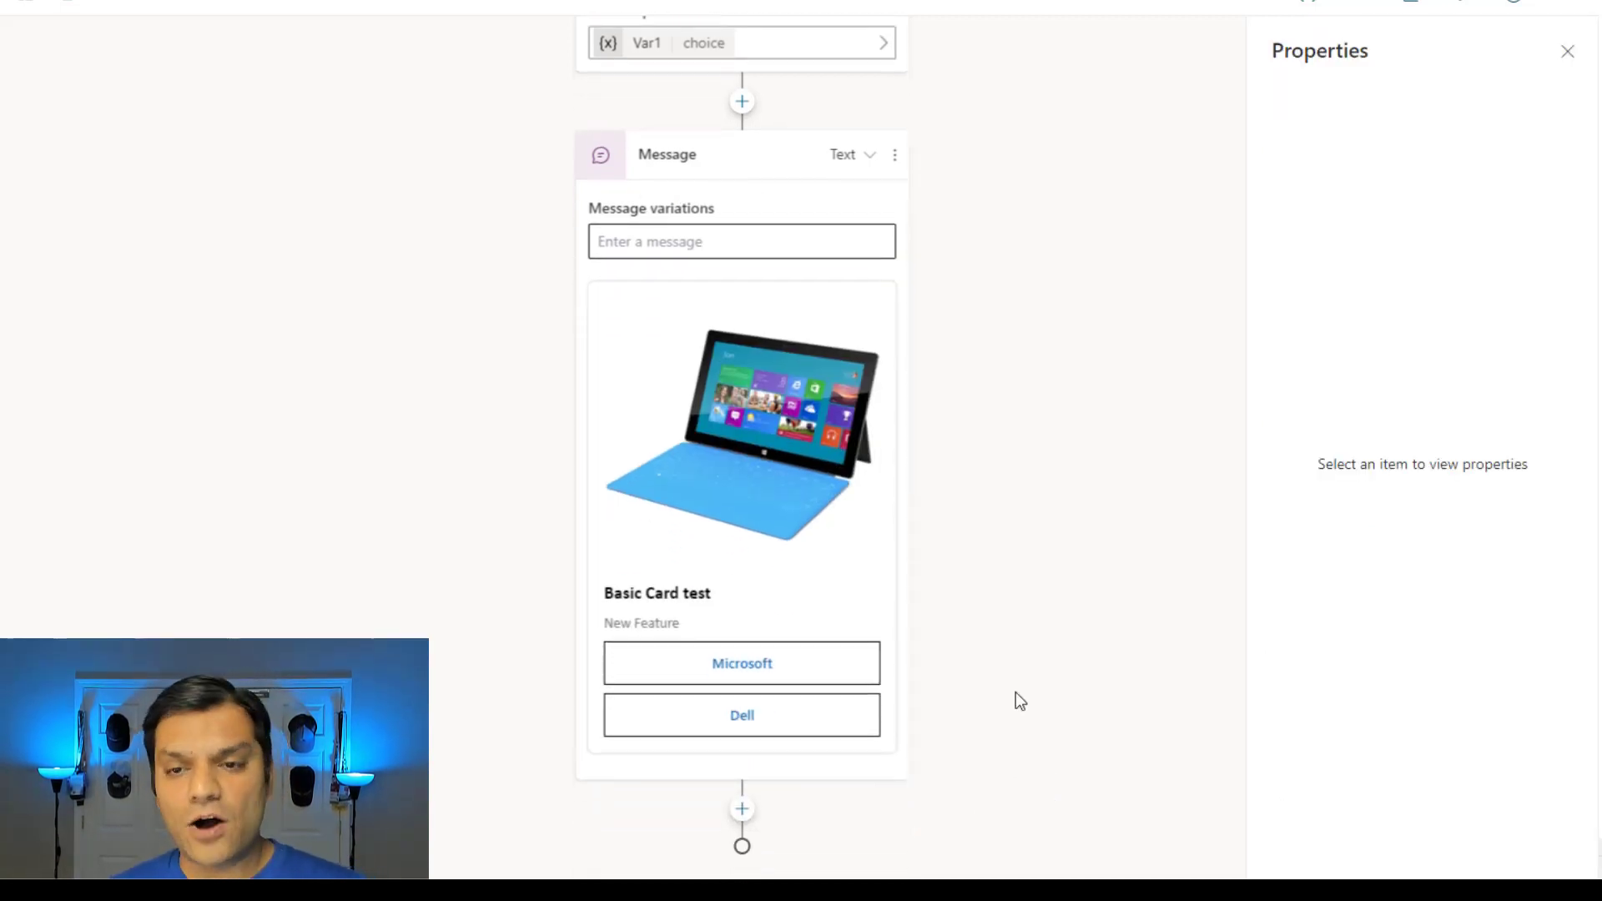
pyautogui.click(744, 811)
pyautogui.scroll(-3, 911, 756)
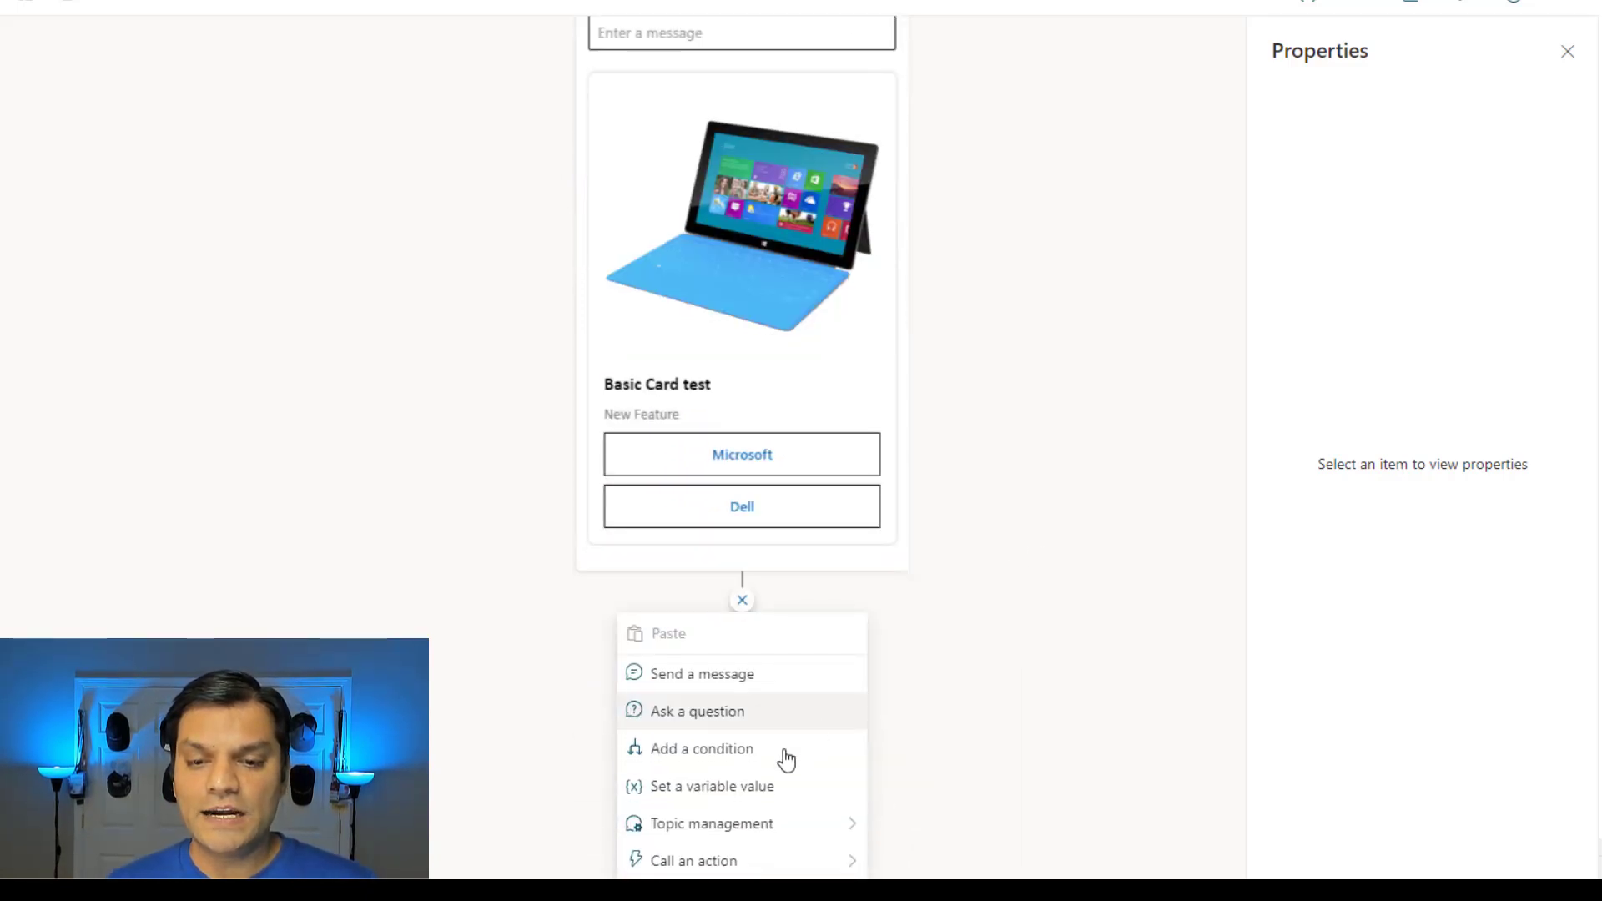
pyautogui.click(756, 686)
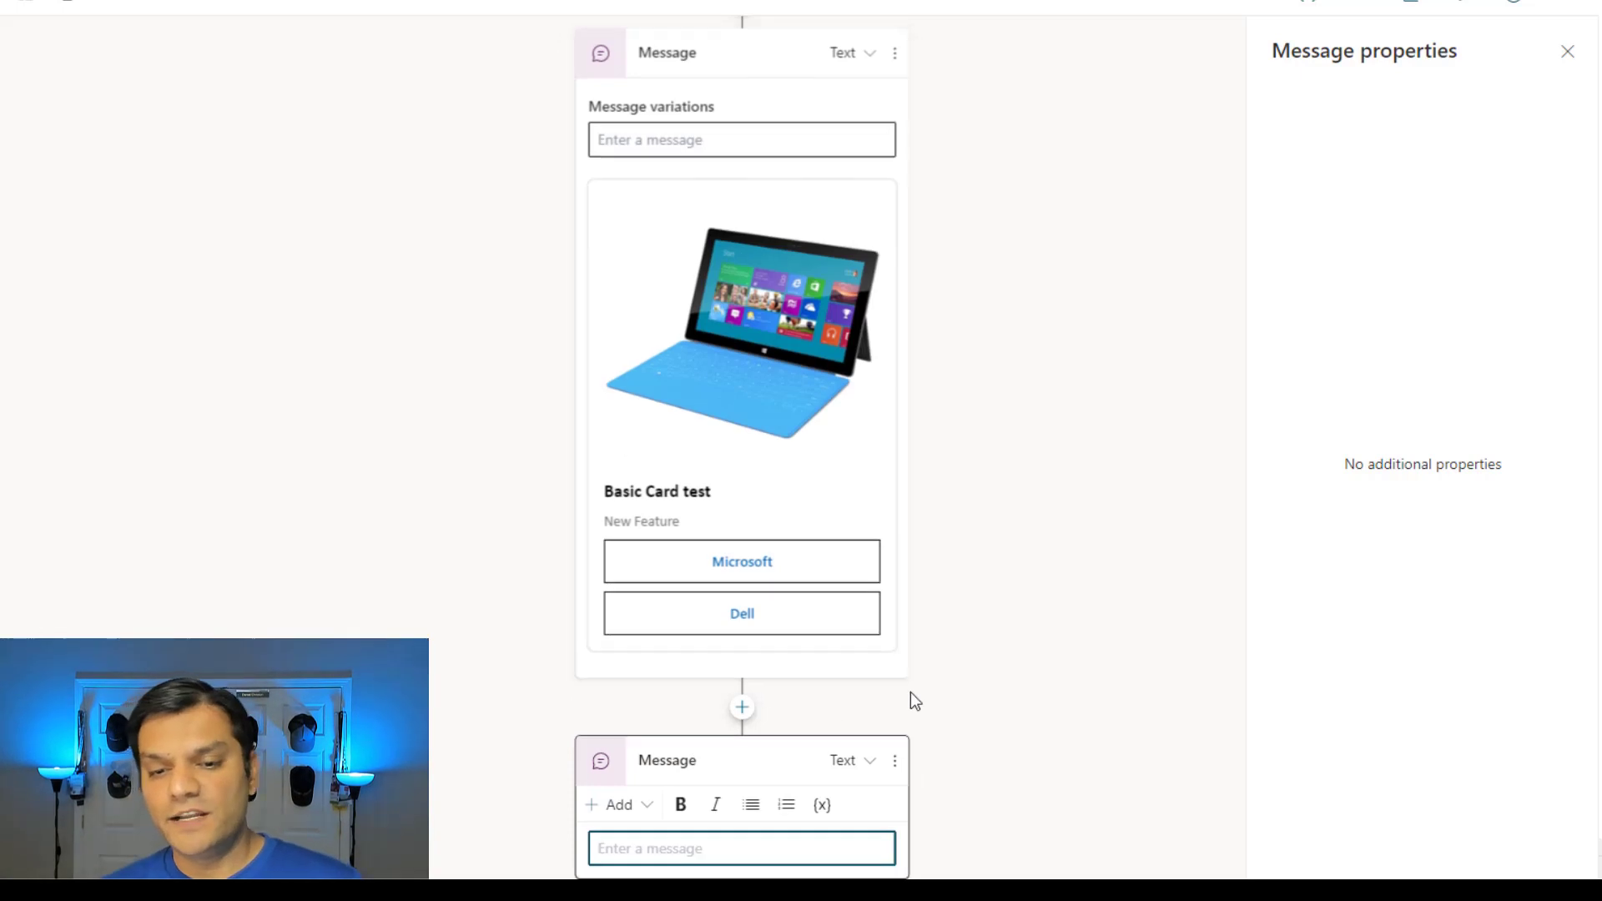
pyautogui.click(652, 709)
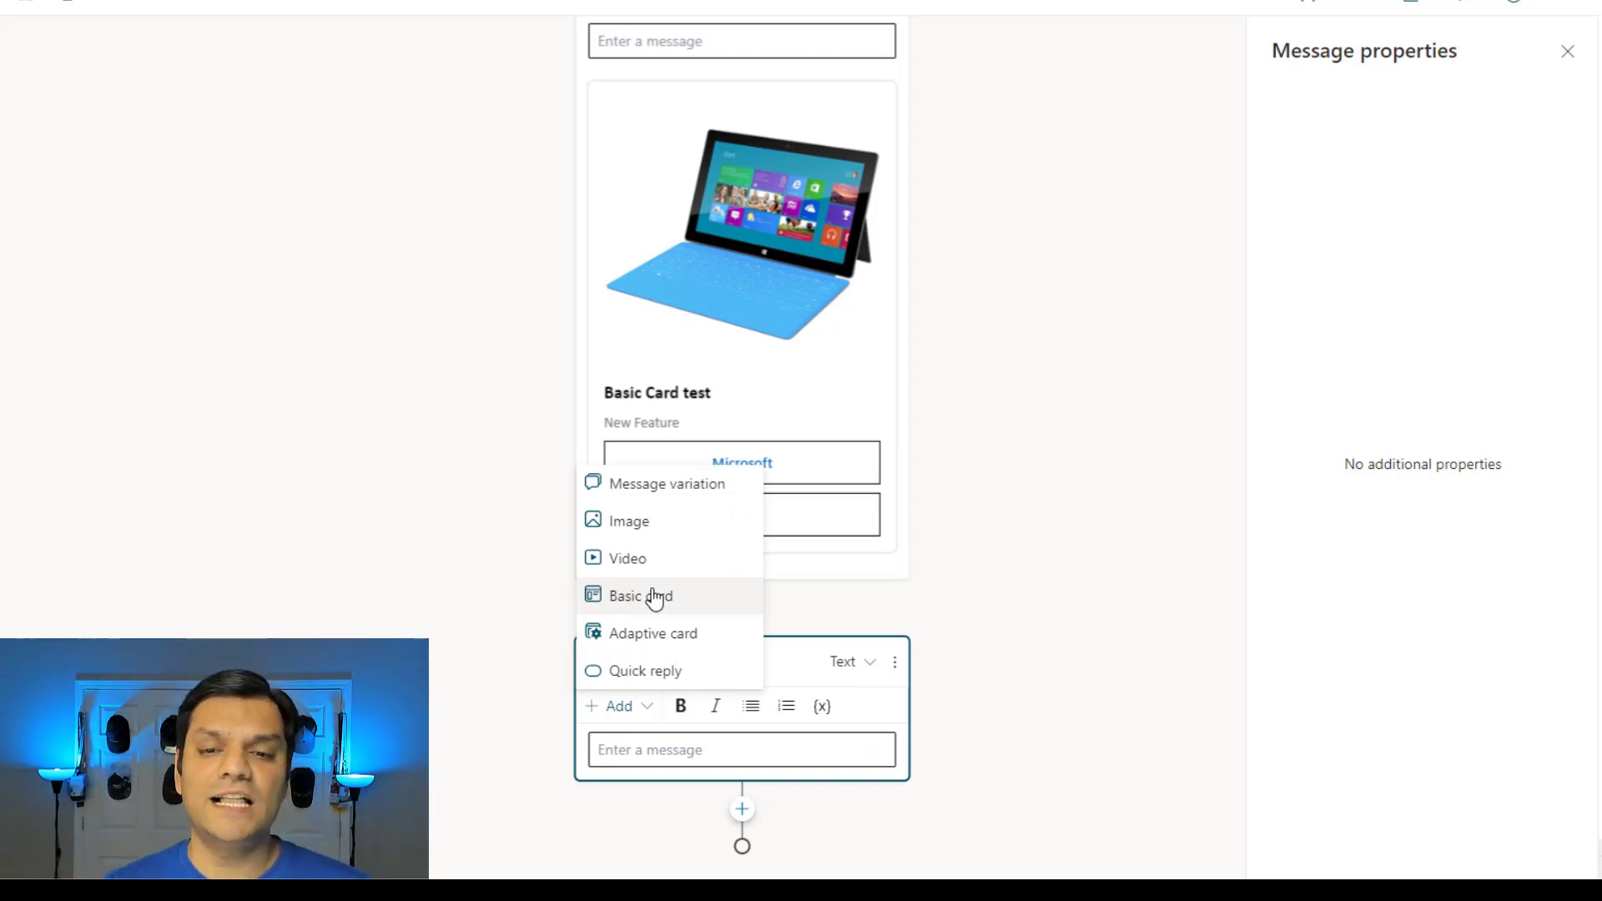
pyautogui.click(981, 519)
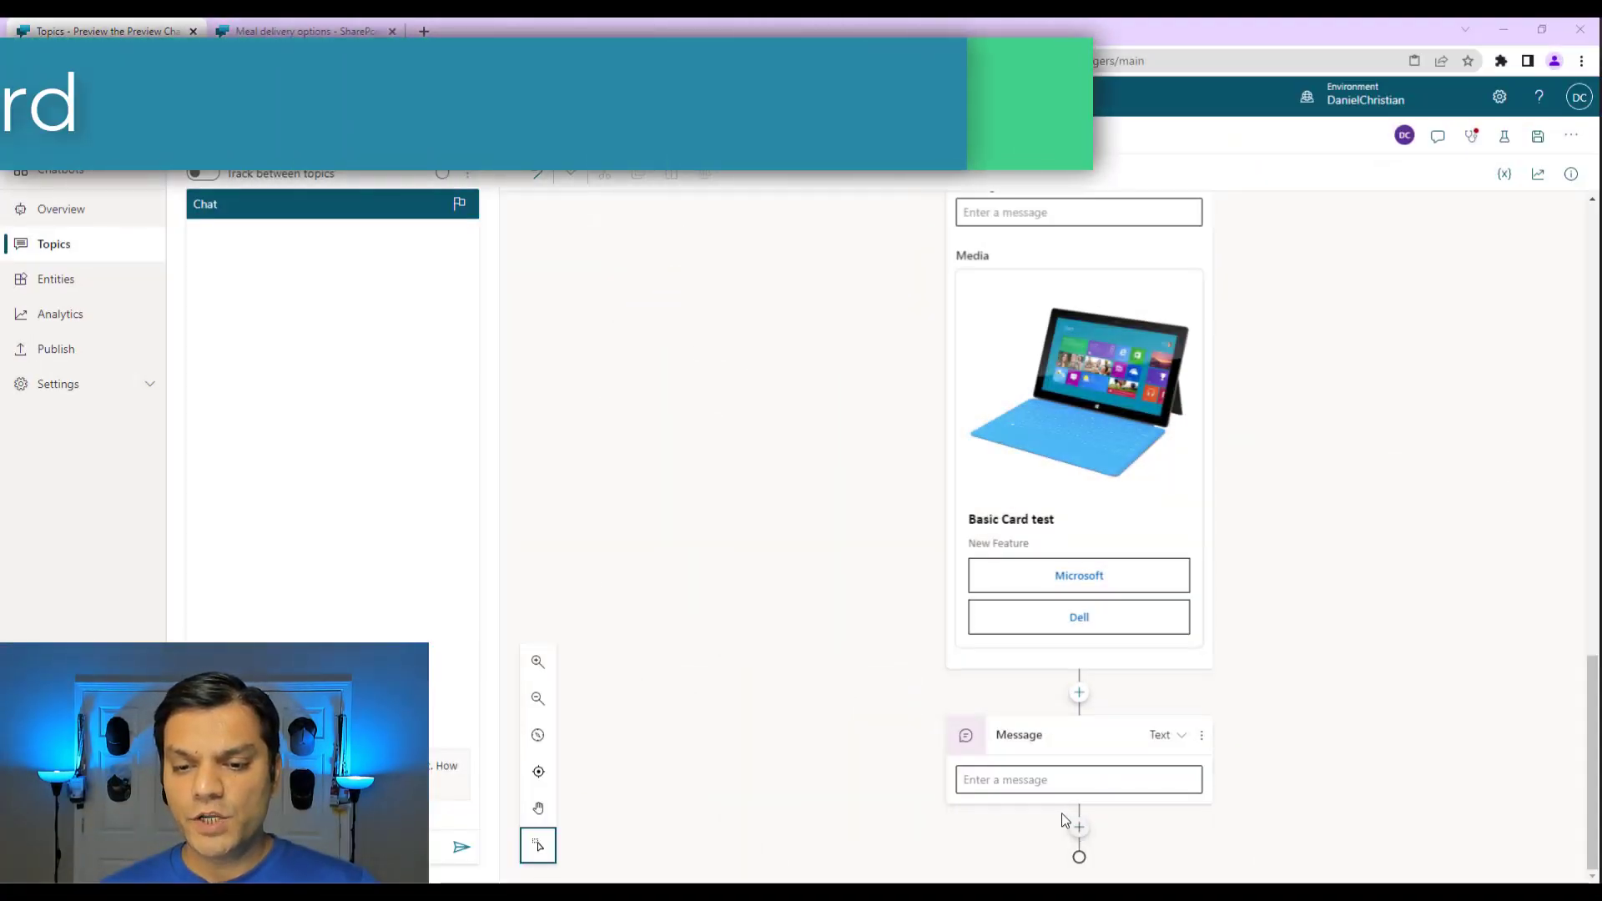
pyautogui.click(1062, 780)
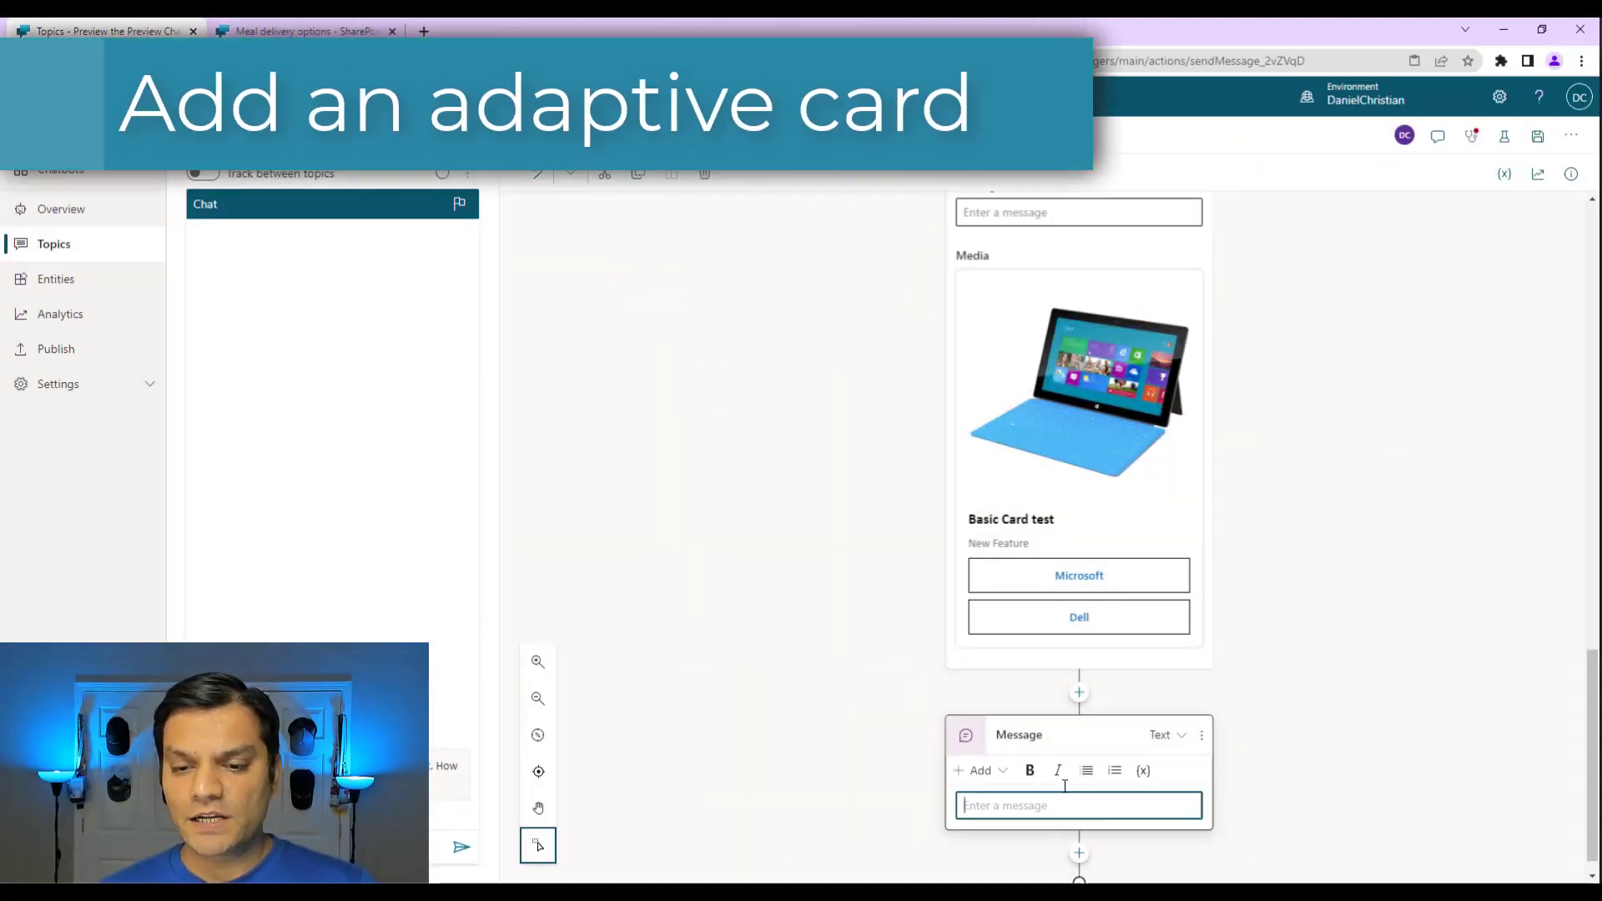
pyautogui.click(1003, 774)
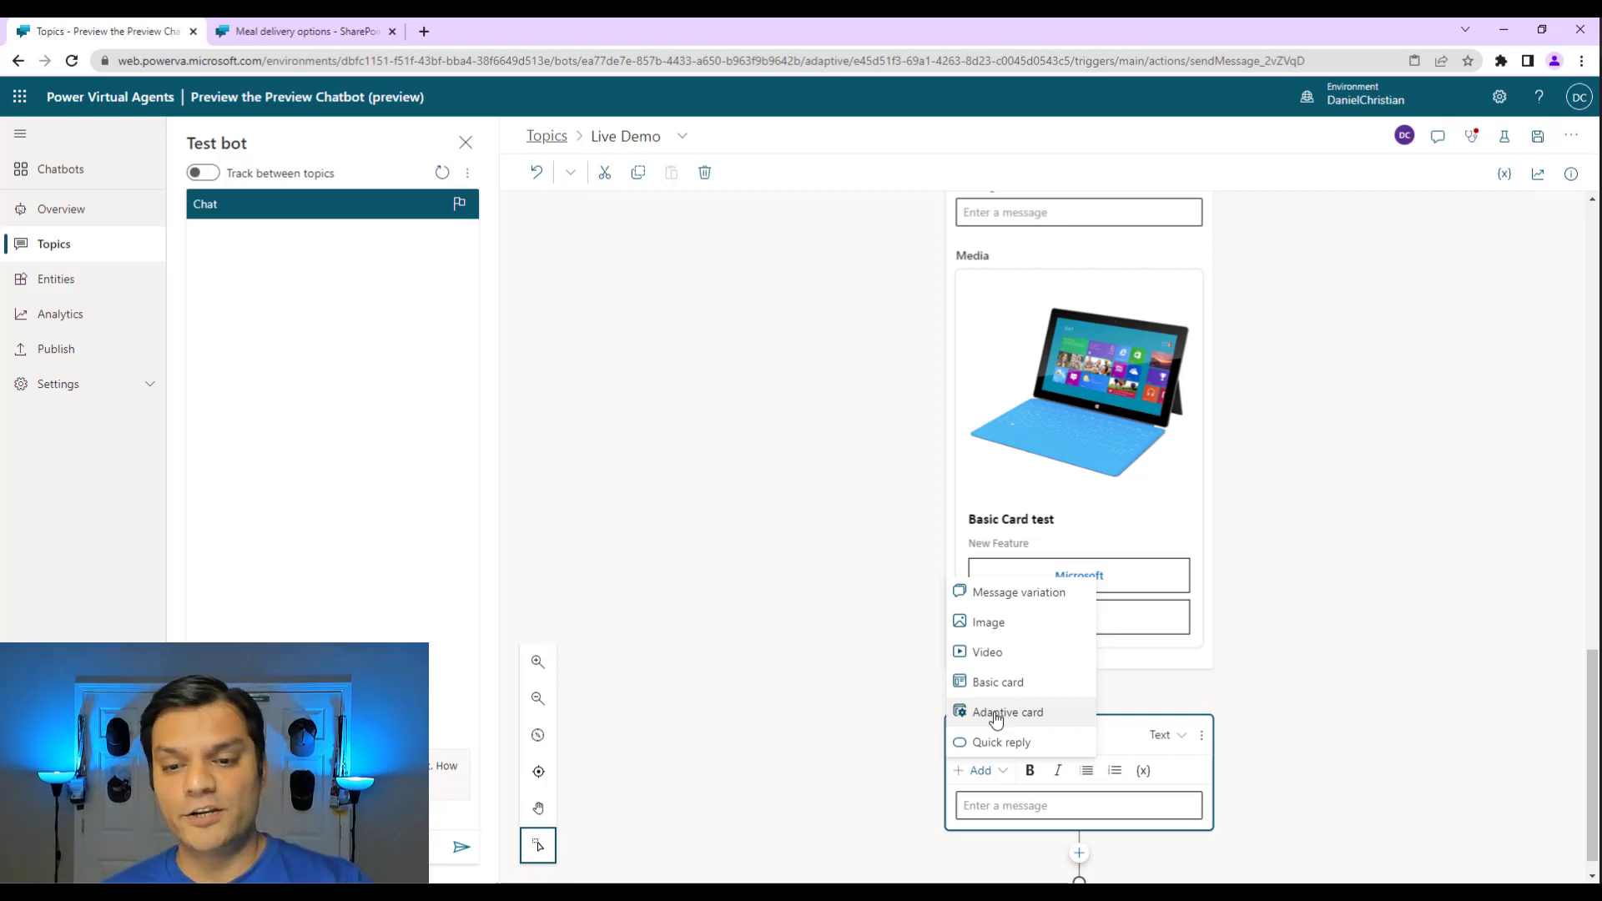
pyautogui.click(996, 713)
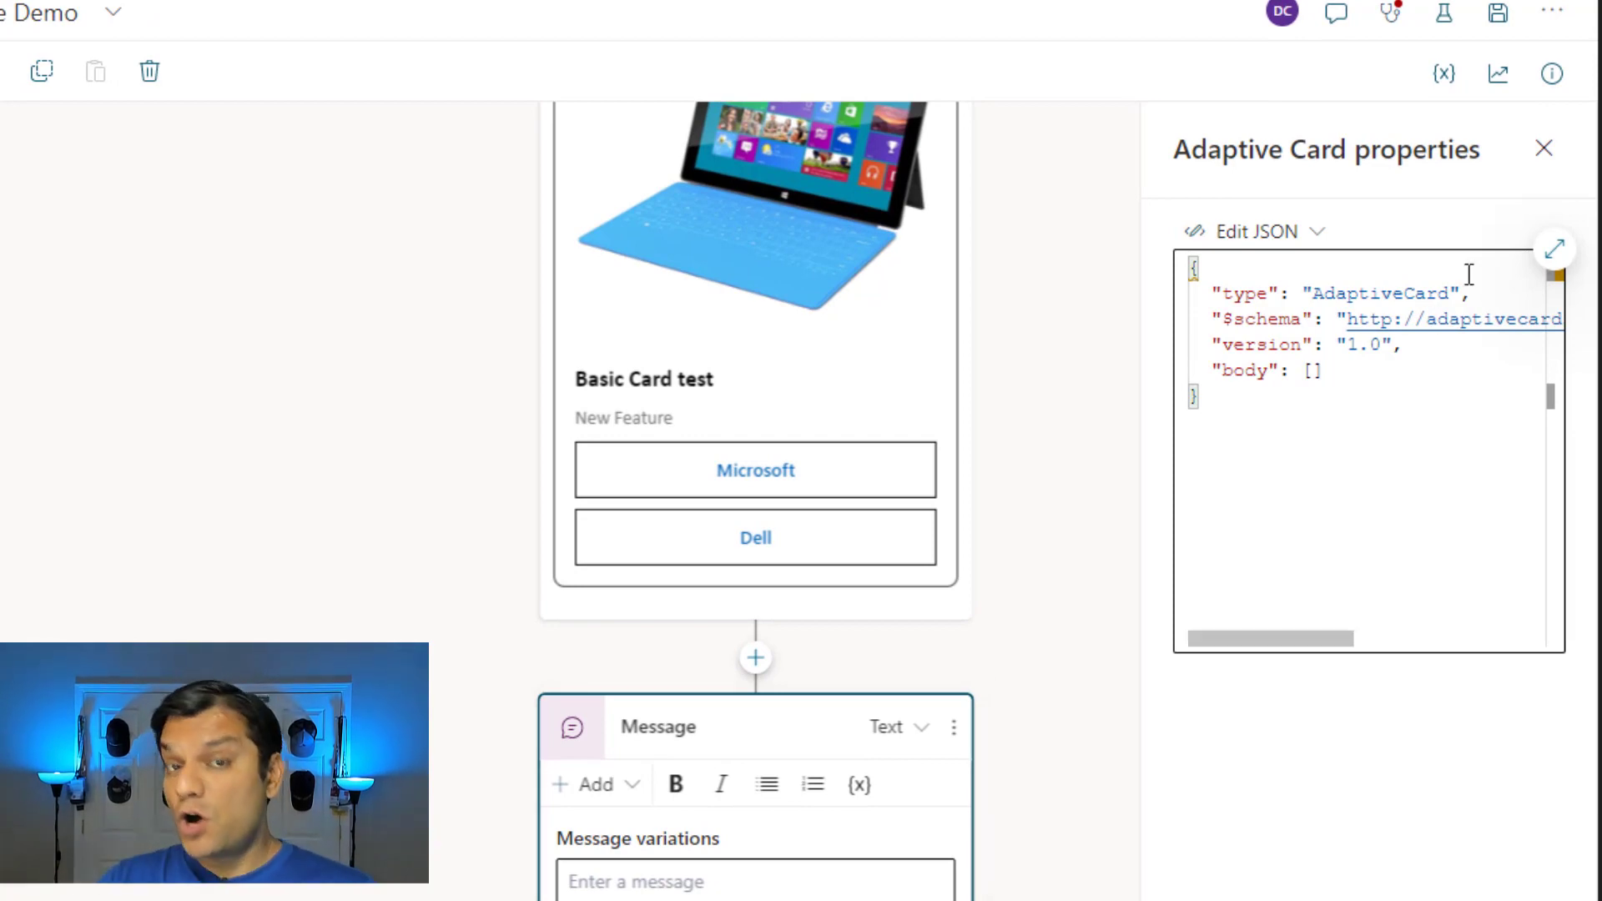
# Check the adaptive card's editing formats, leaving JSON selected, and expand its content editor.
pyautogui.click(1306, 236)
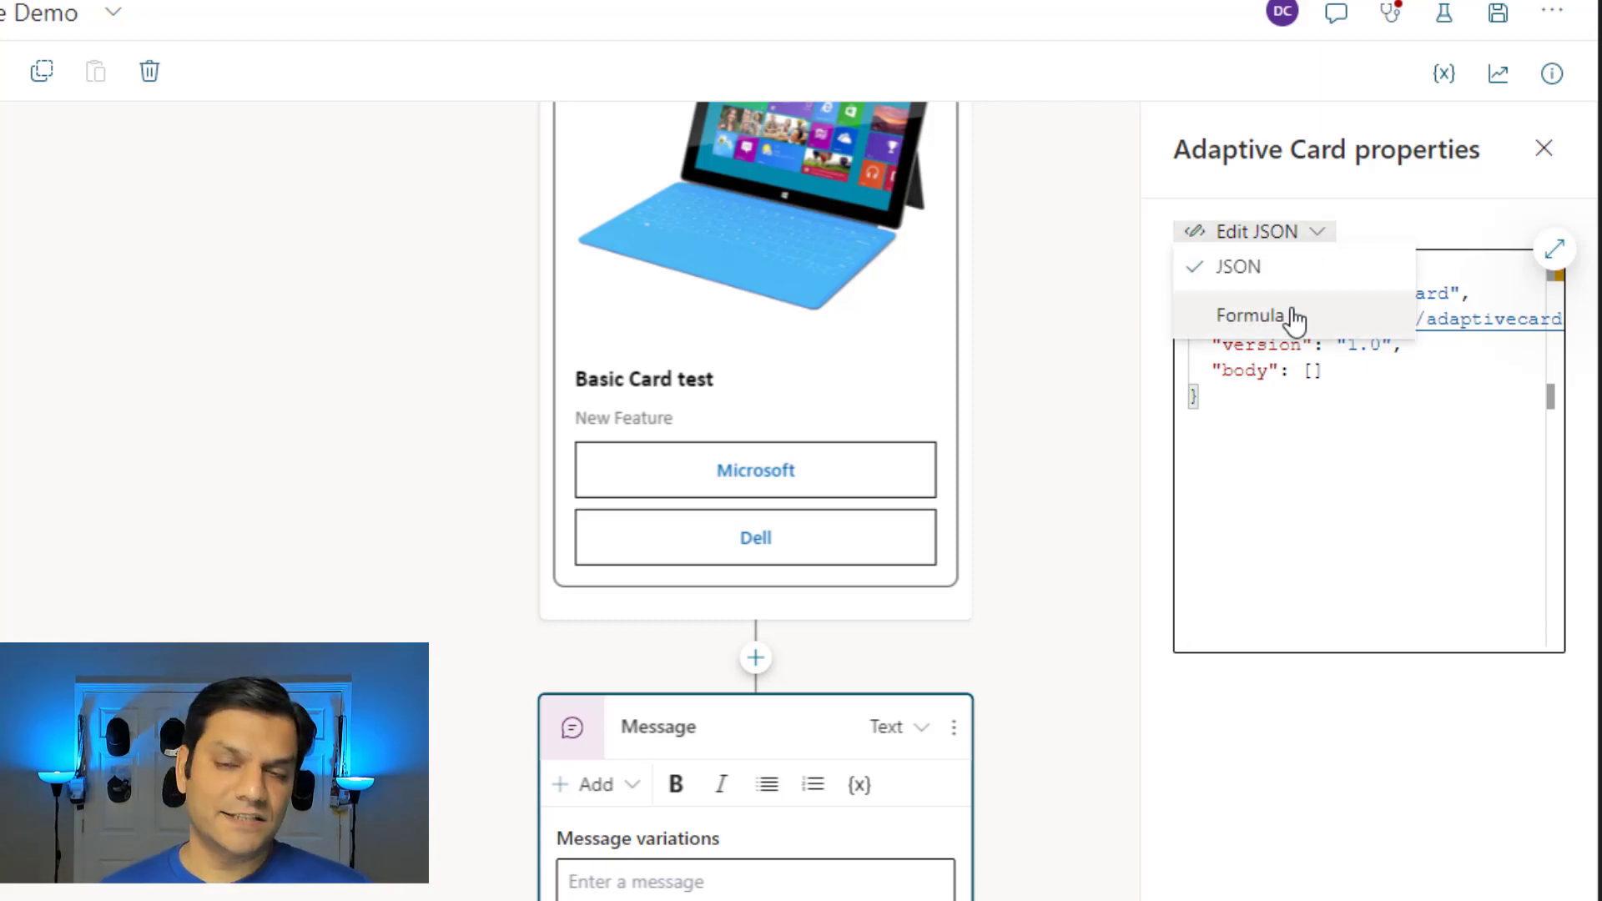
pyautogui.click(1343, 510)
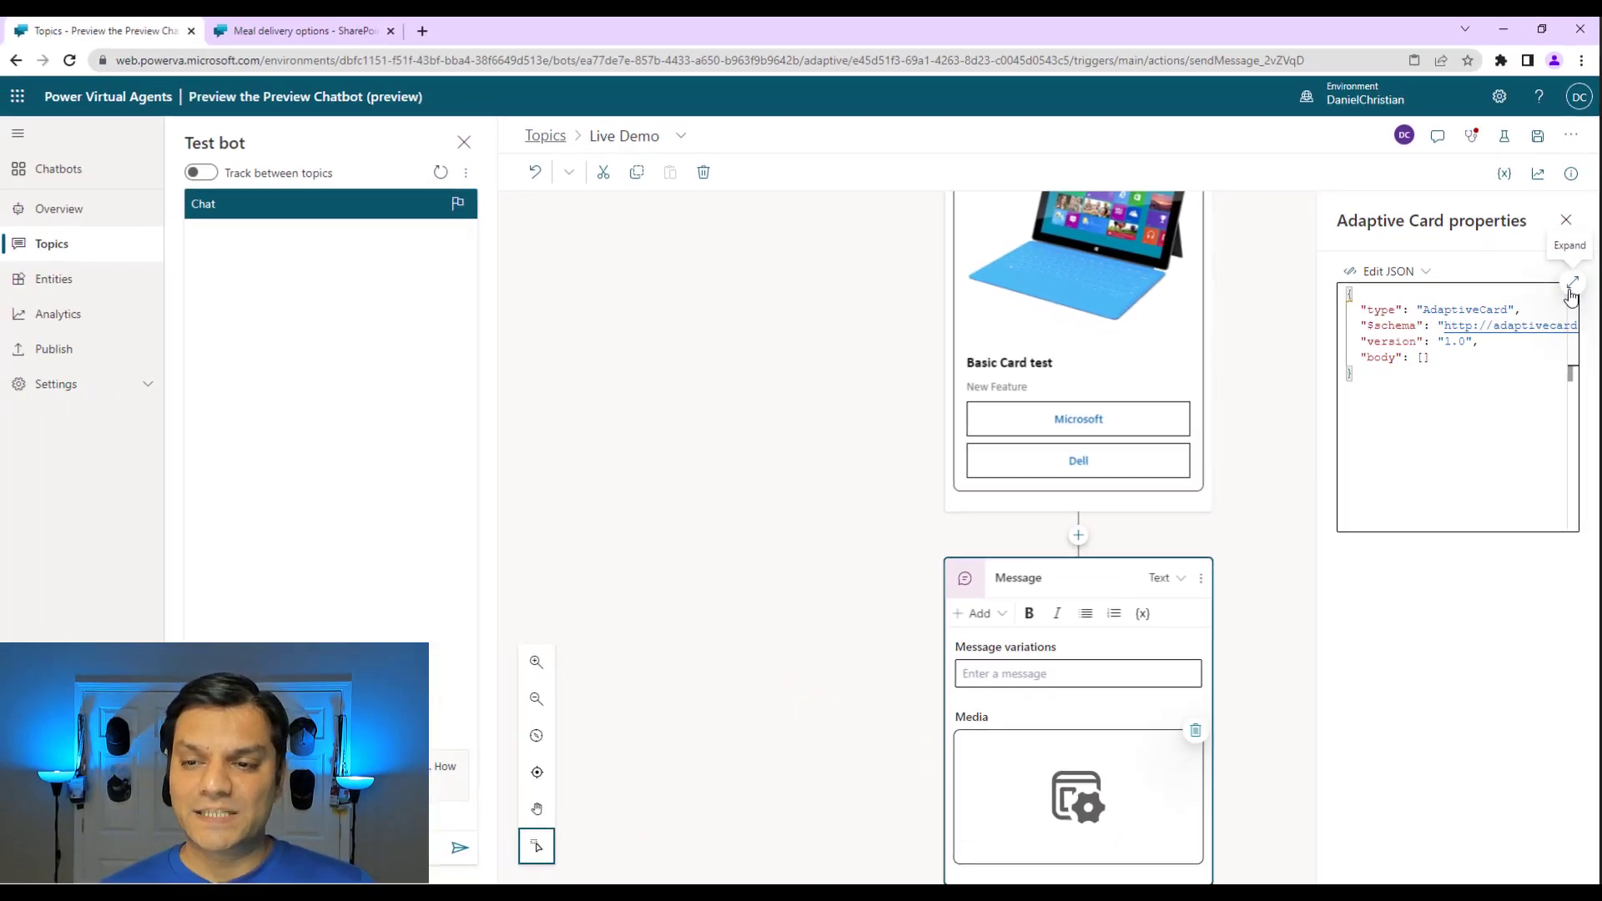
pyautogui.click(1572, 284)
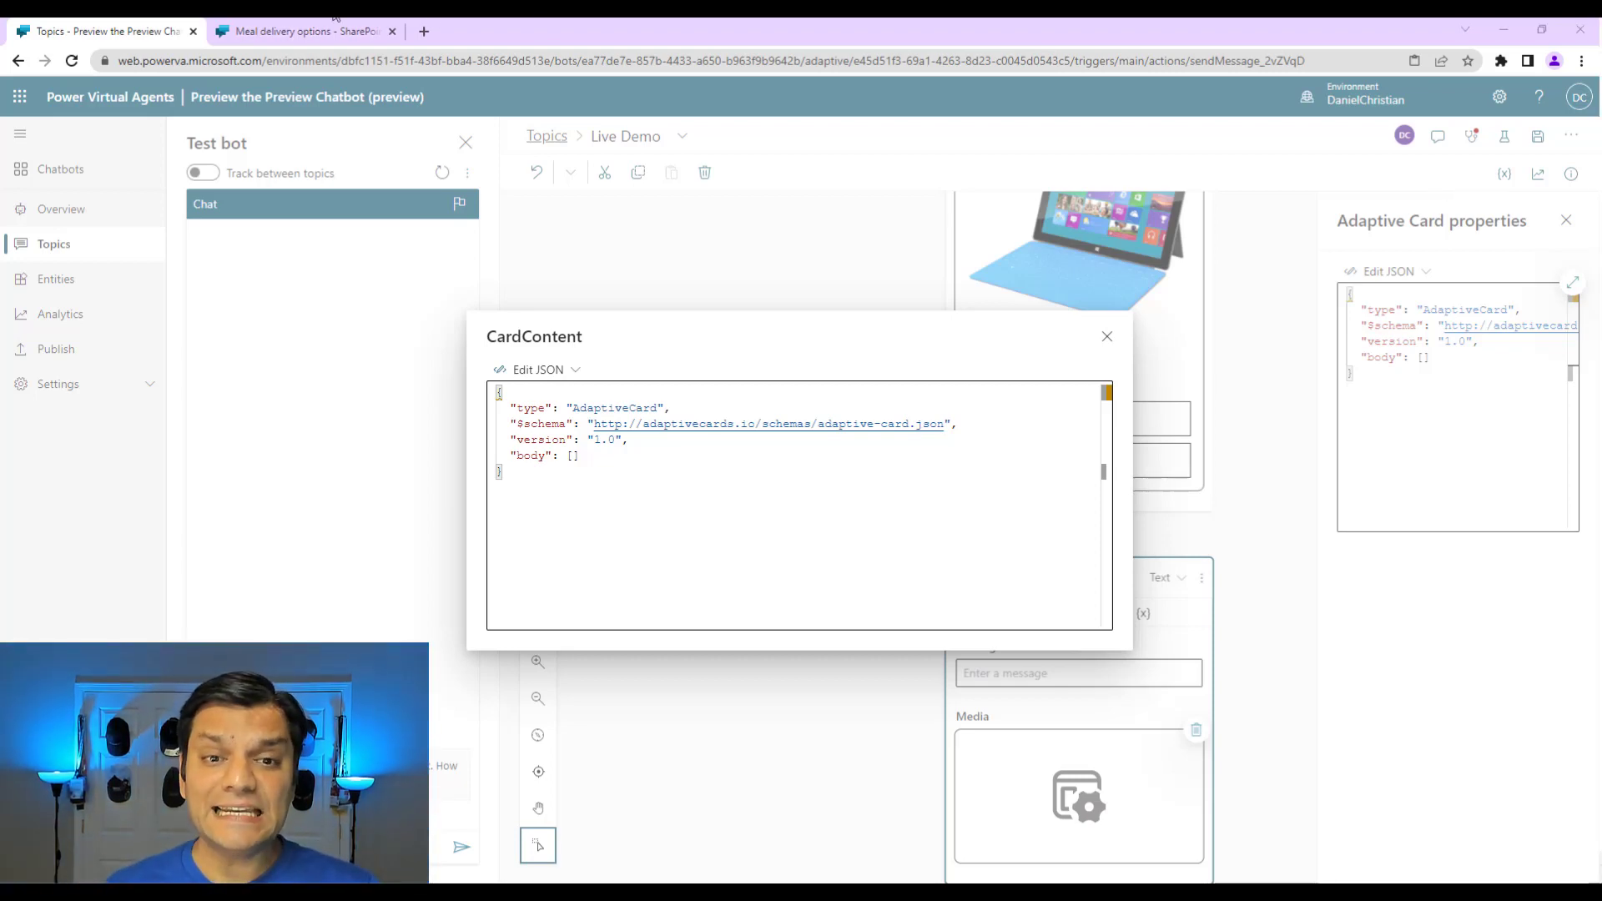
pyautogui.click(423, 31)
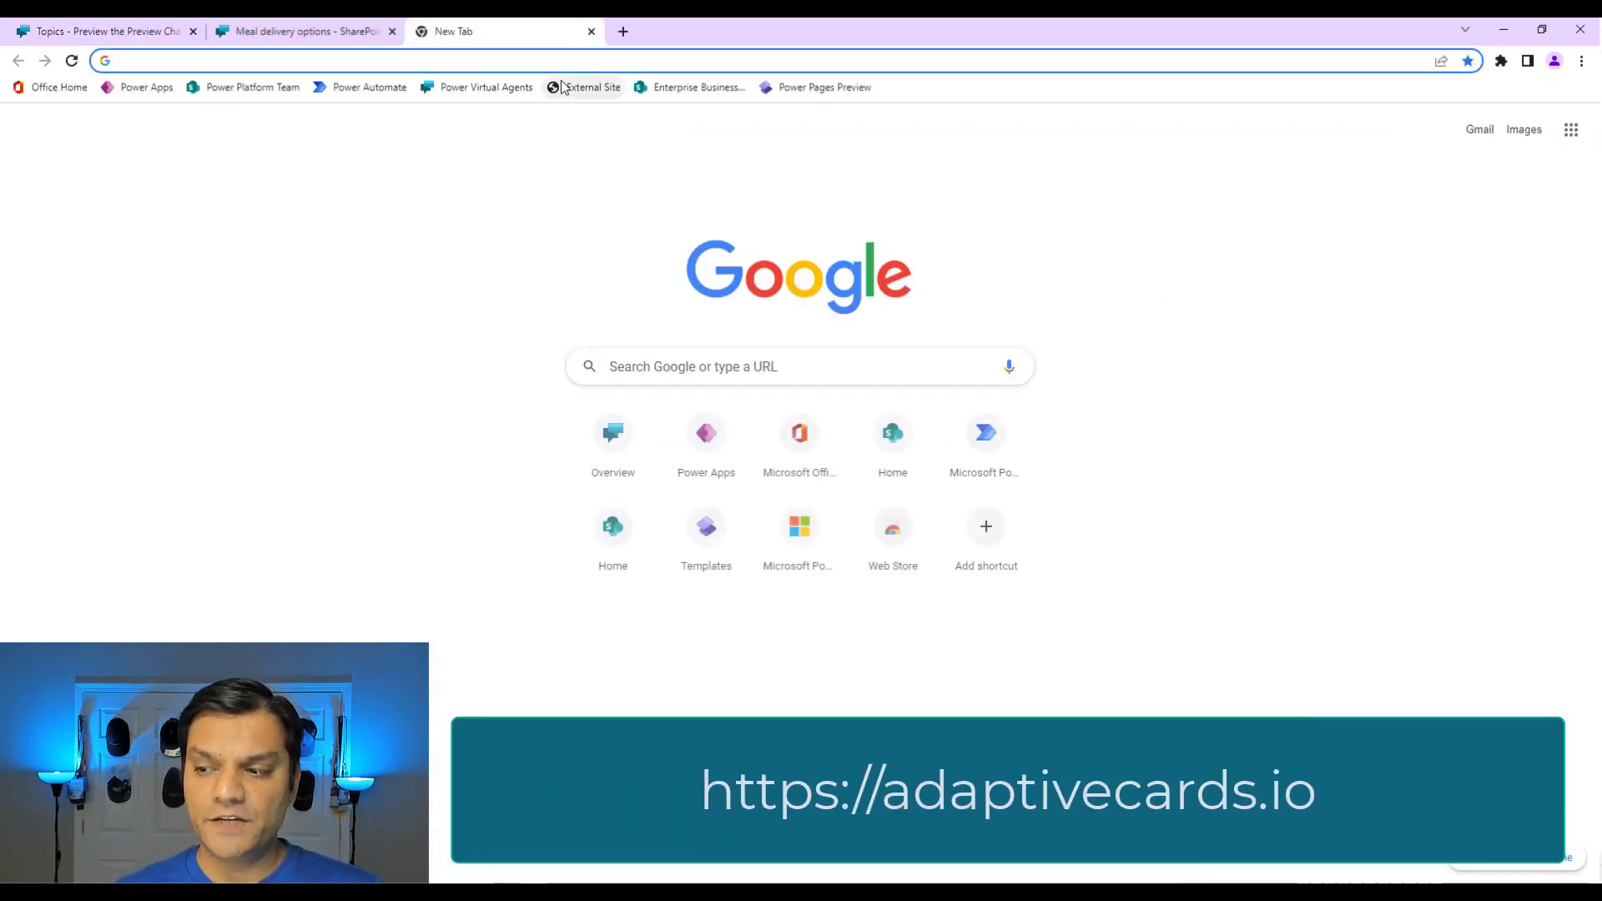
pyautogui.click(559, 57)
pyautogui.write('https://adaptivecards.io/samples/ExpenseReportWithLabels.html')
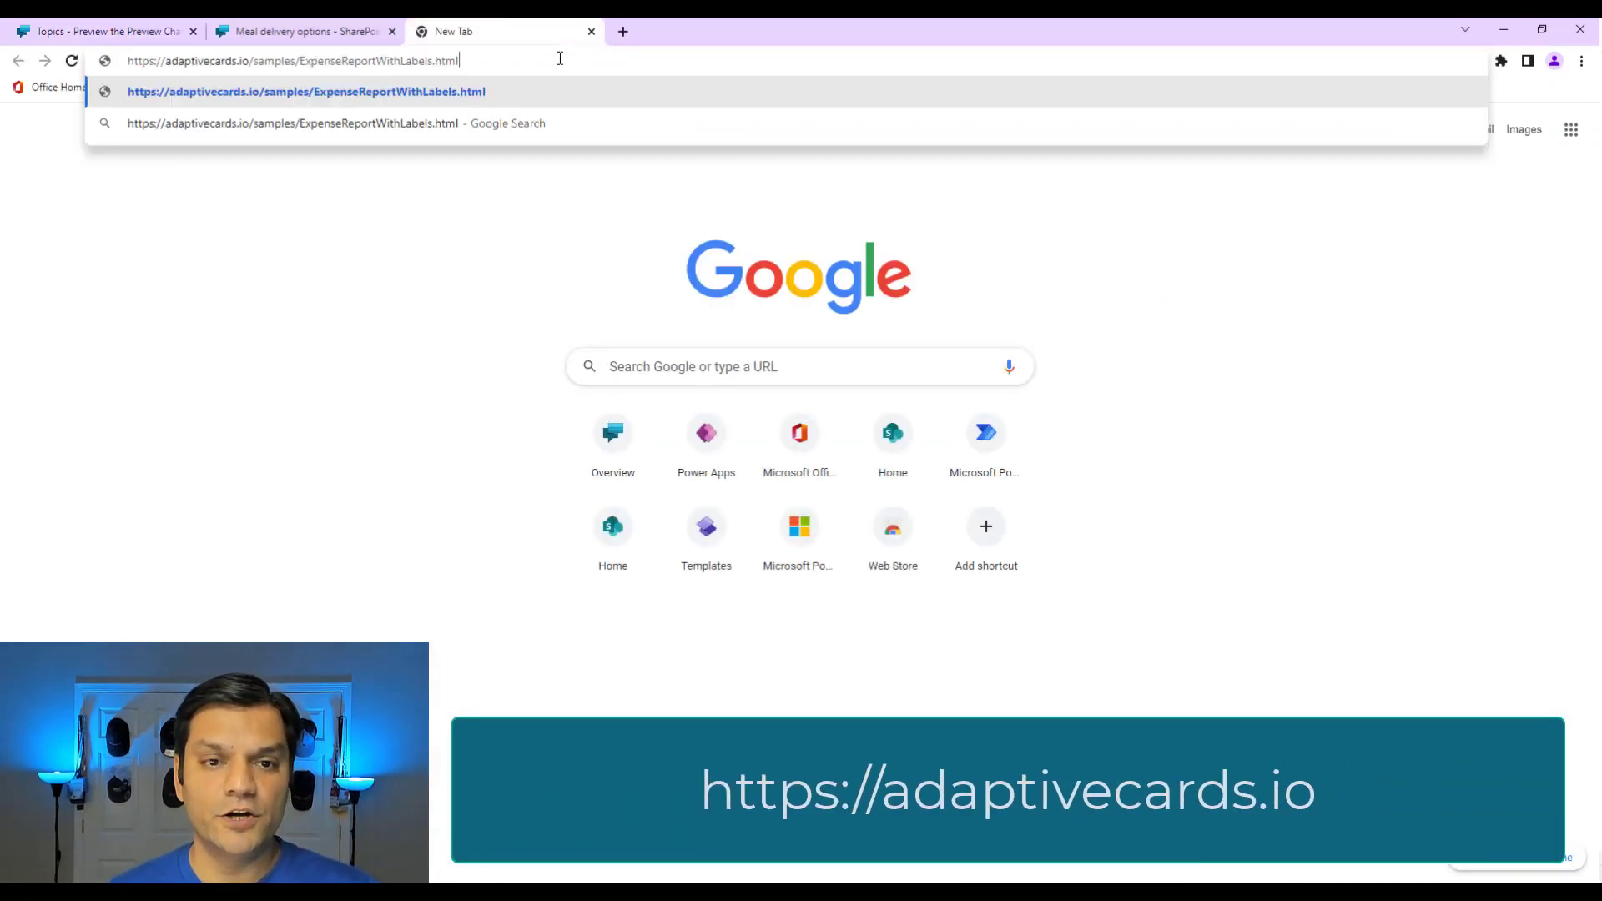
pyautogui.press('Return')
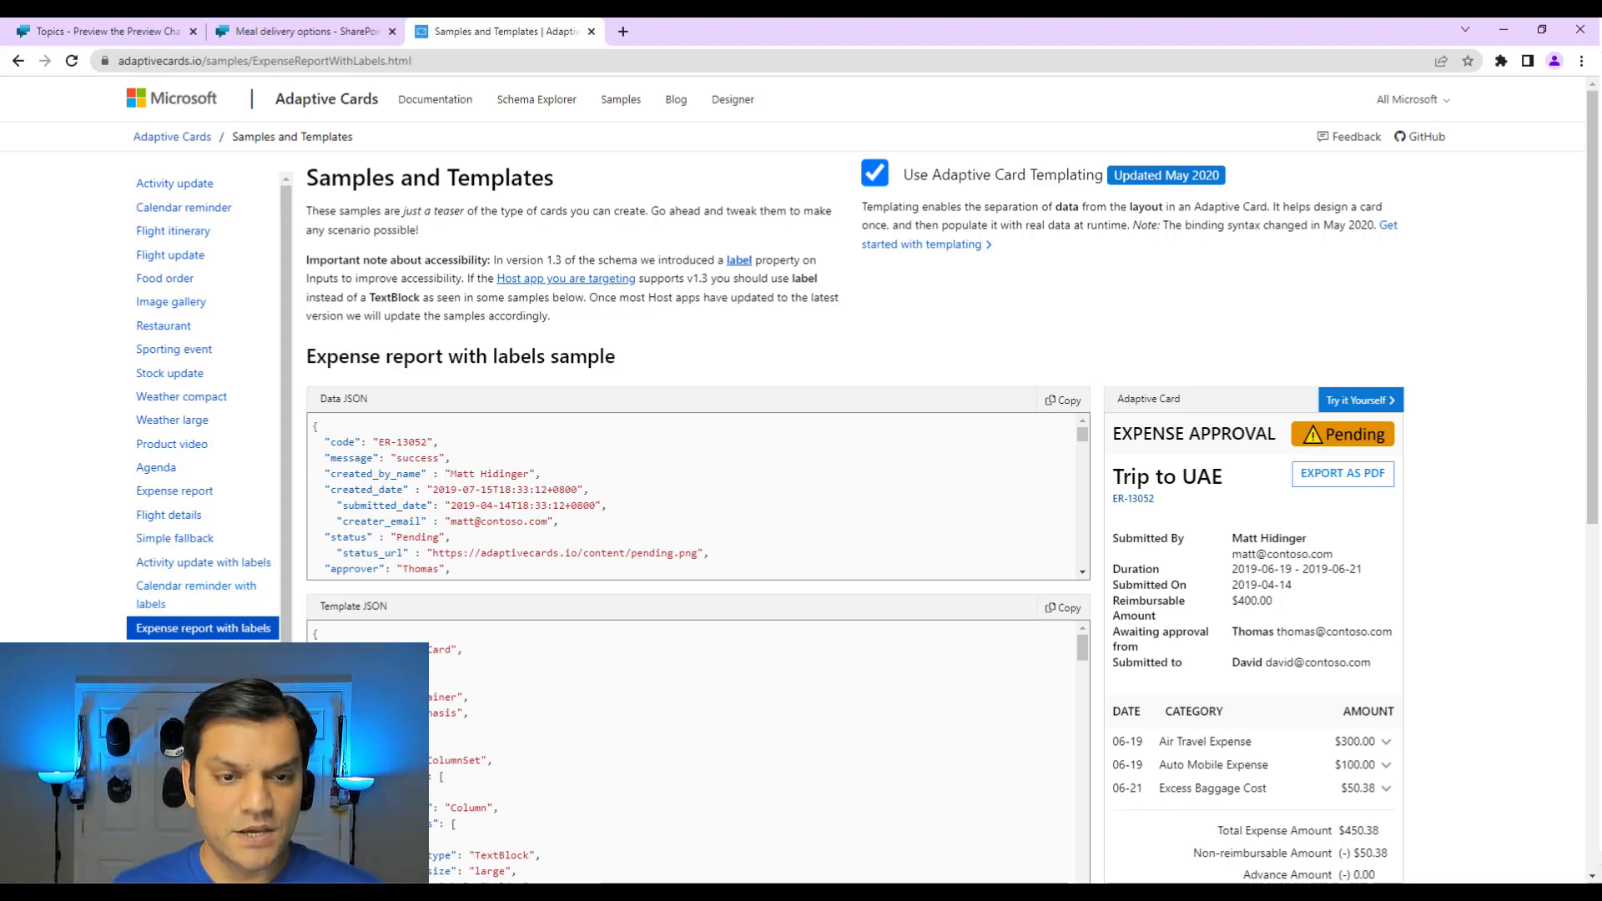
# Open the Weather large sample in the Adaptive Cards Designer and copy its card payload.
pyautogui.click(194, 402)
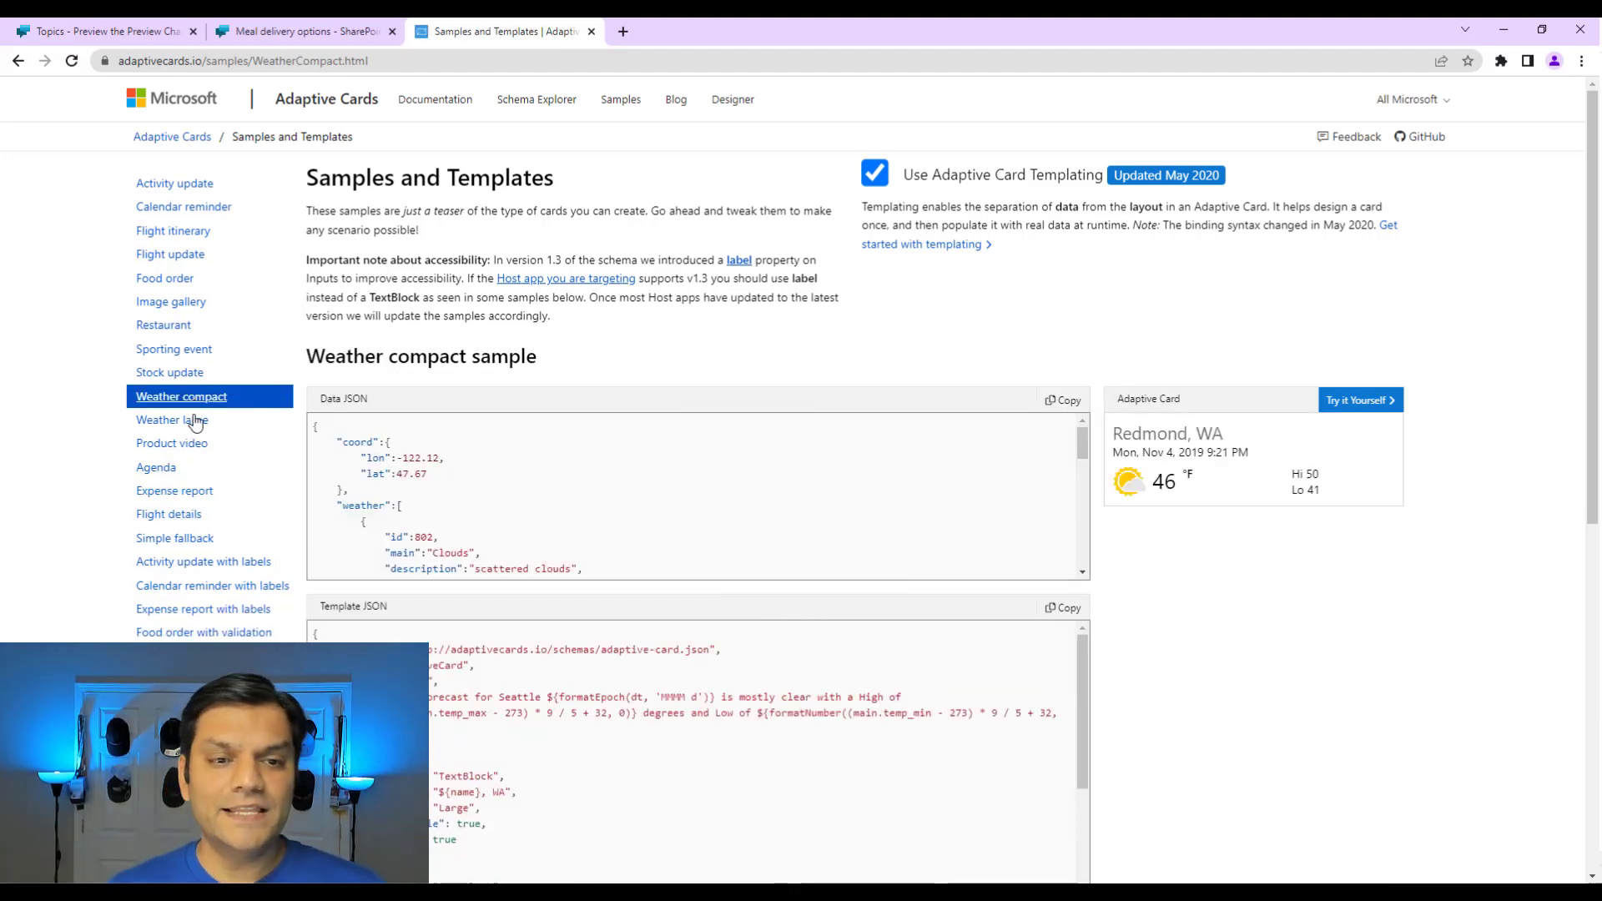
pyautogui.click(192, 422)
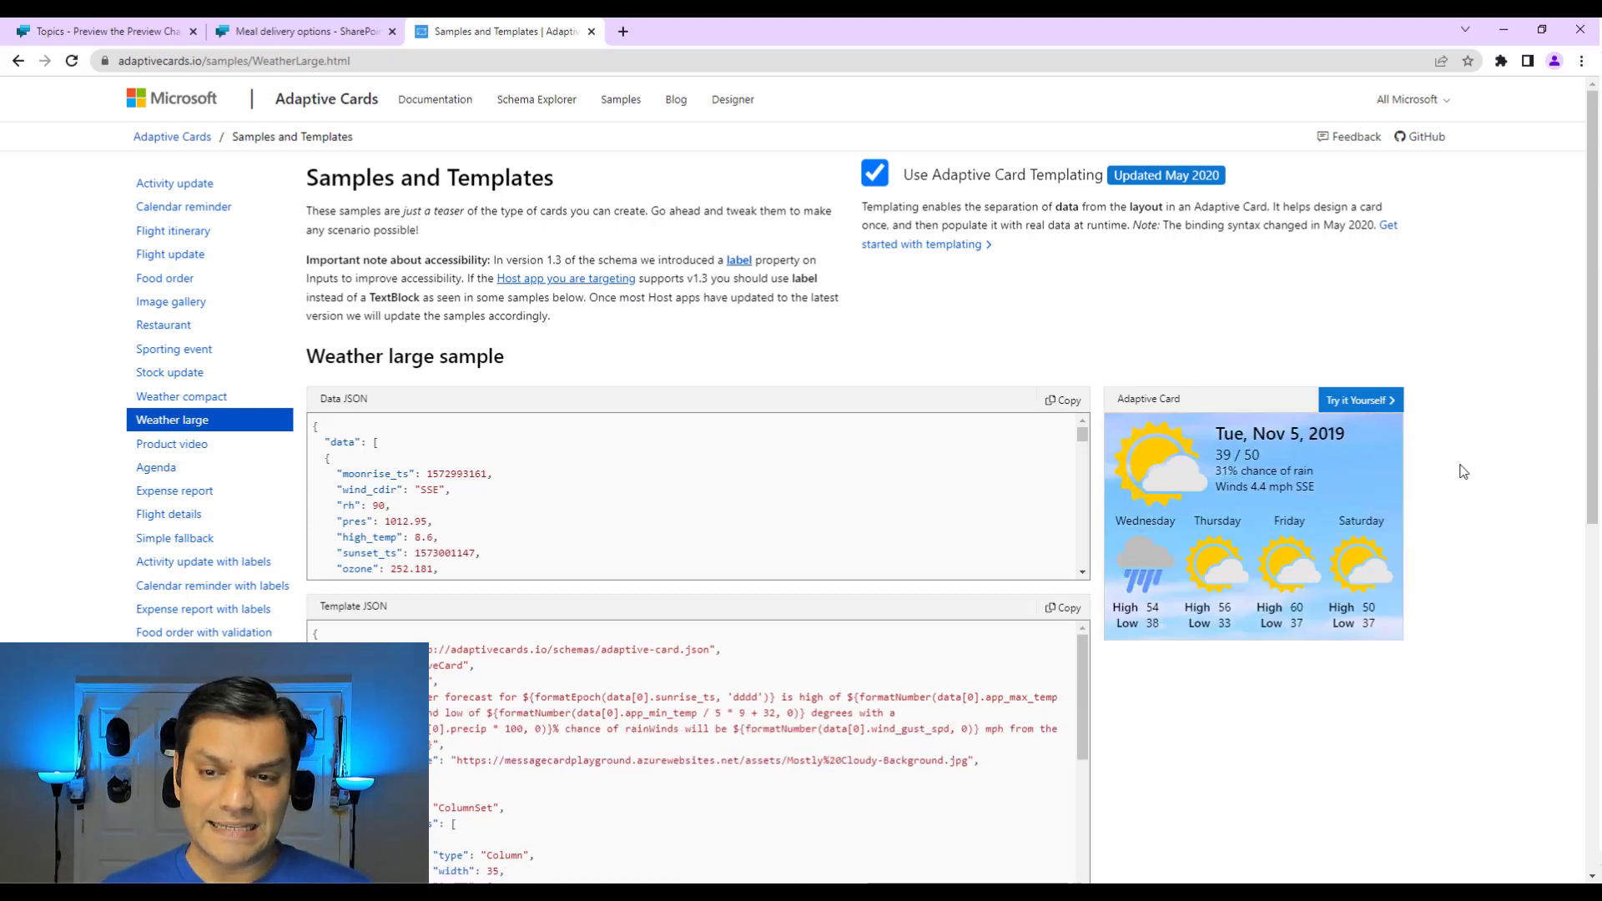
pyautogui.click(1379, 402)
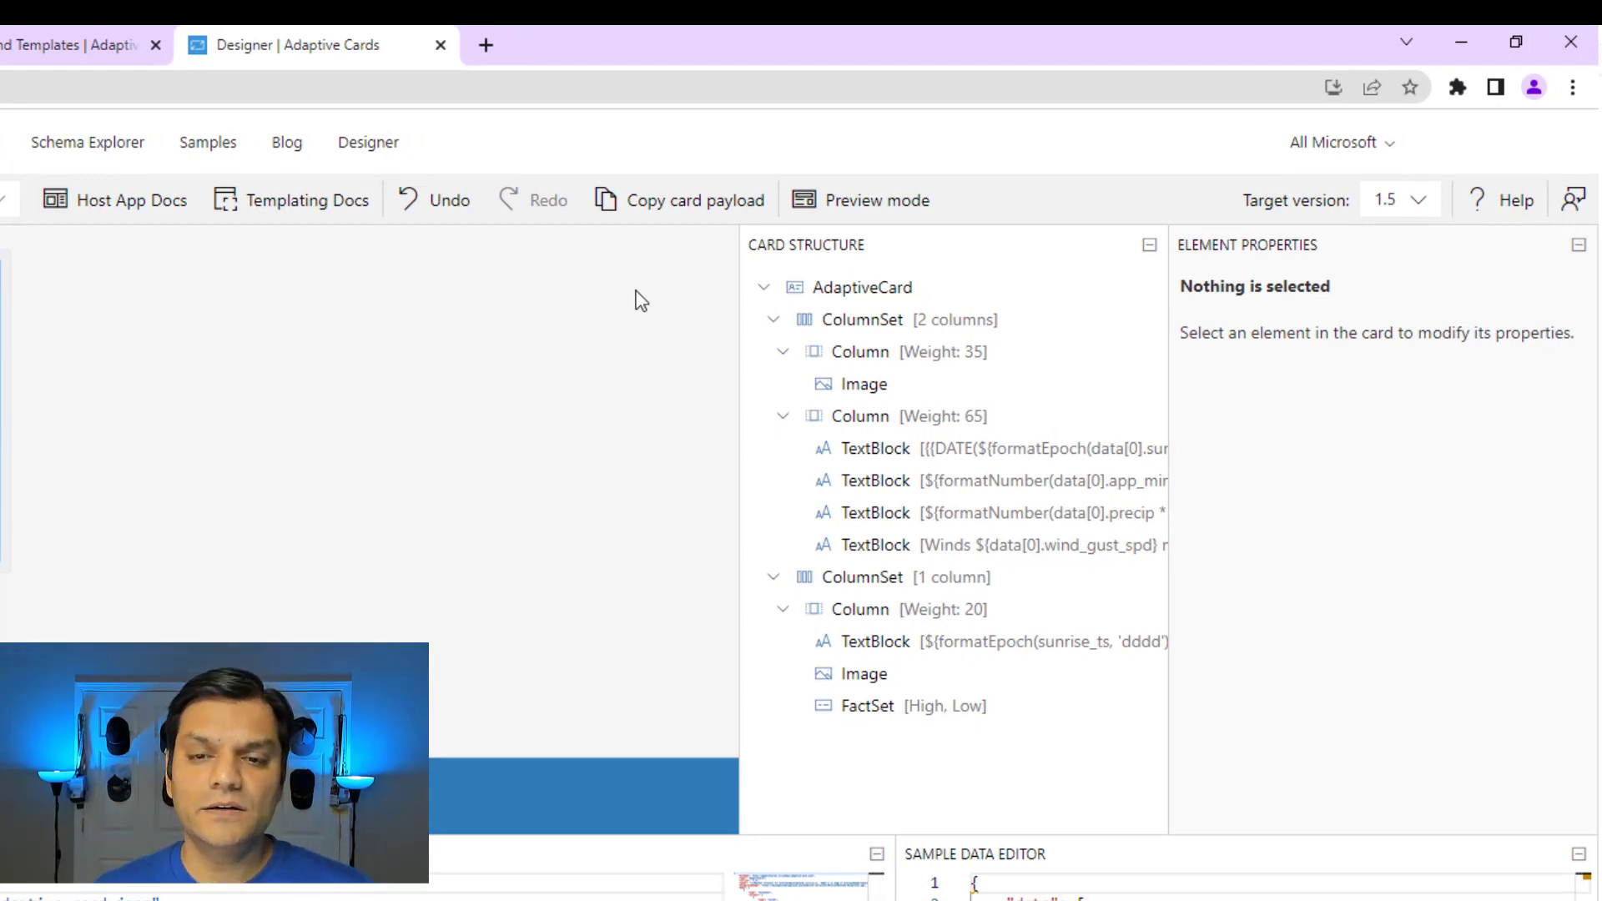
pyautogui.click(678, 219)
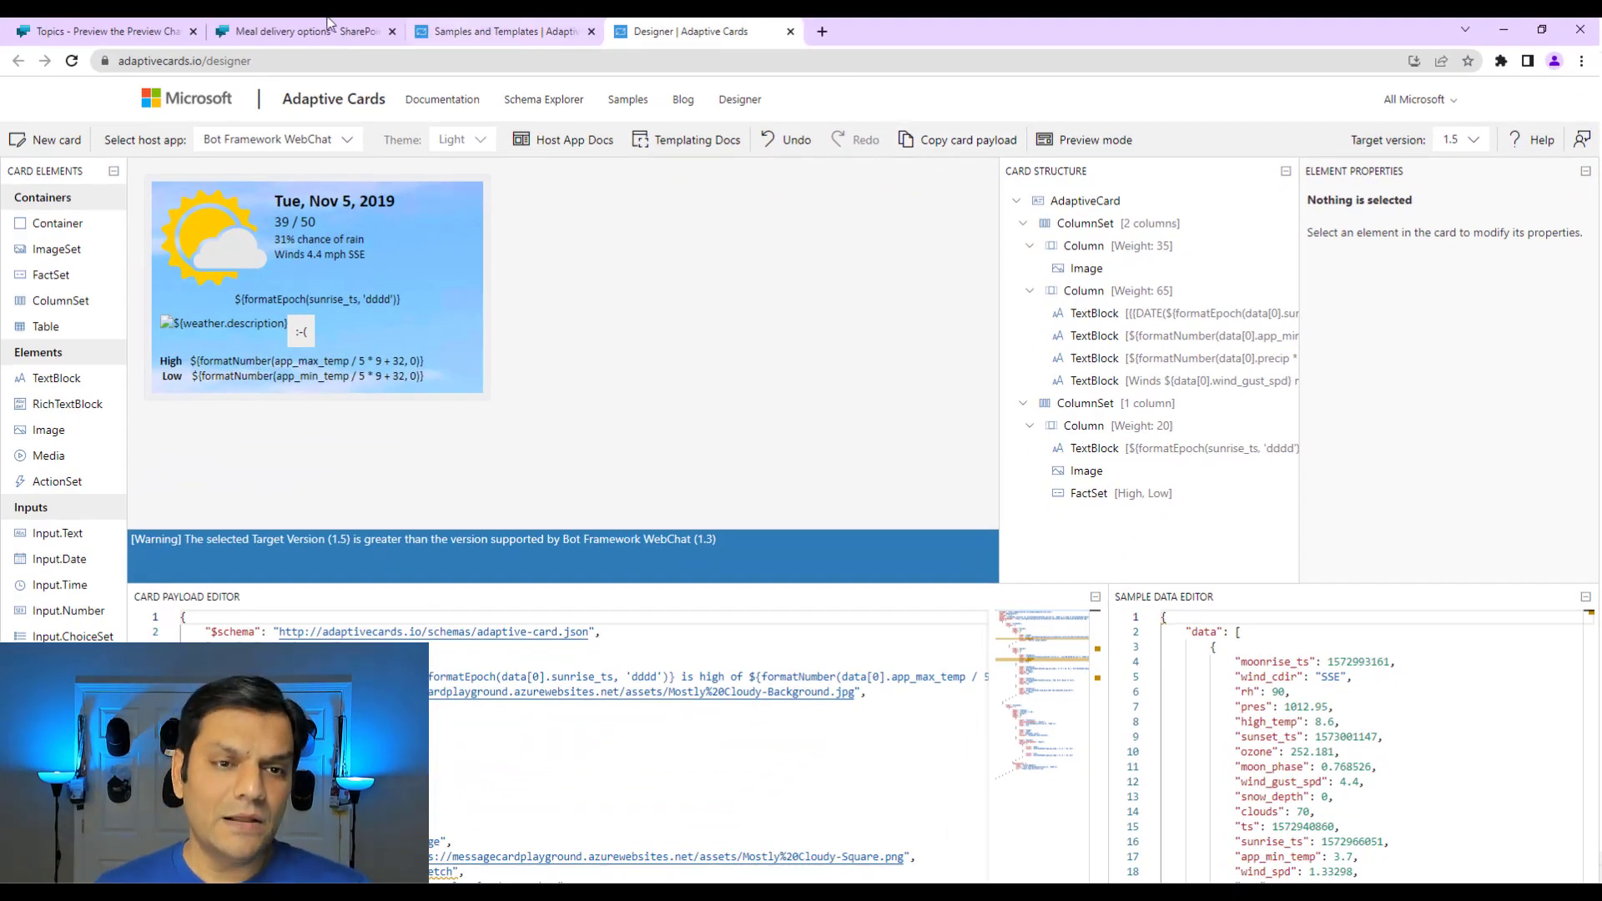
# Return to the Live Demo topic in Power Virtual Agents and replace the adaptive card's JSON content with the copied weather card payload.
pyautogui.click(112, 31)
pyautogui.click(524, 531)
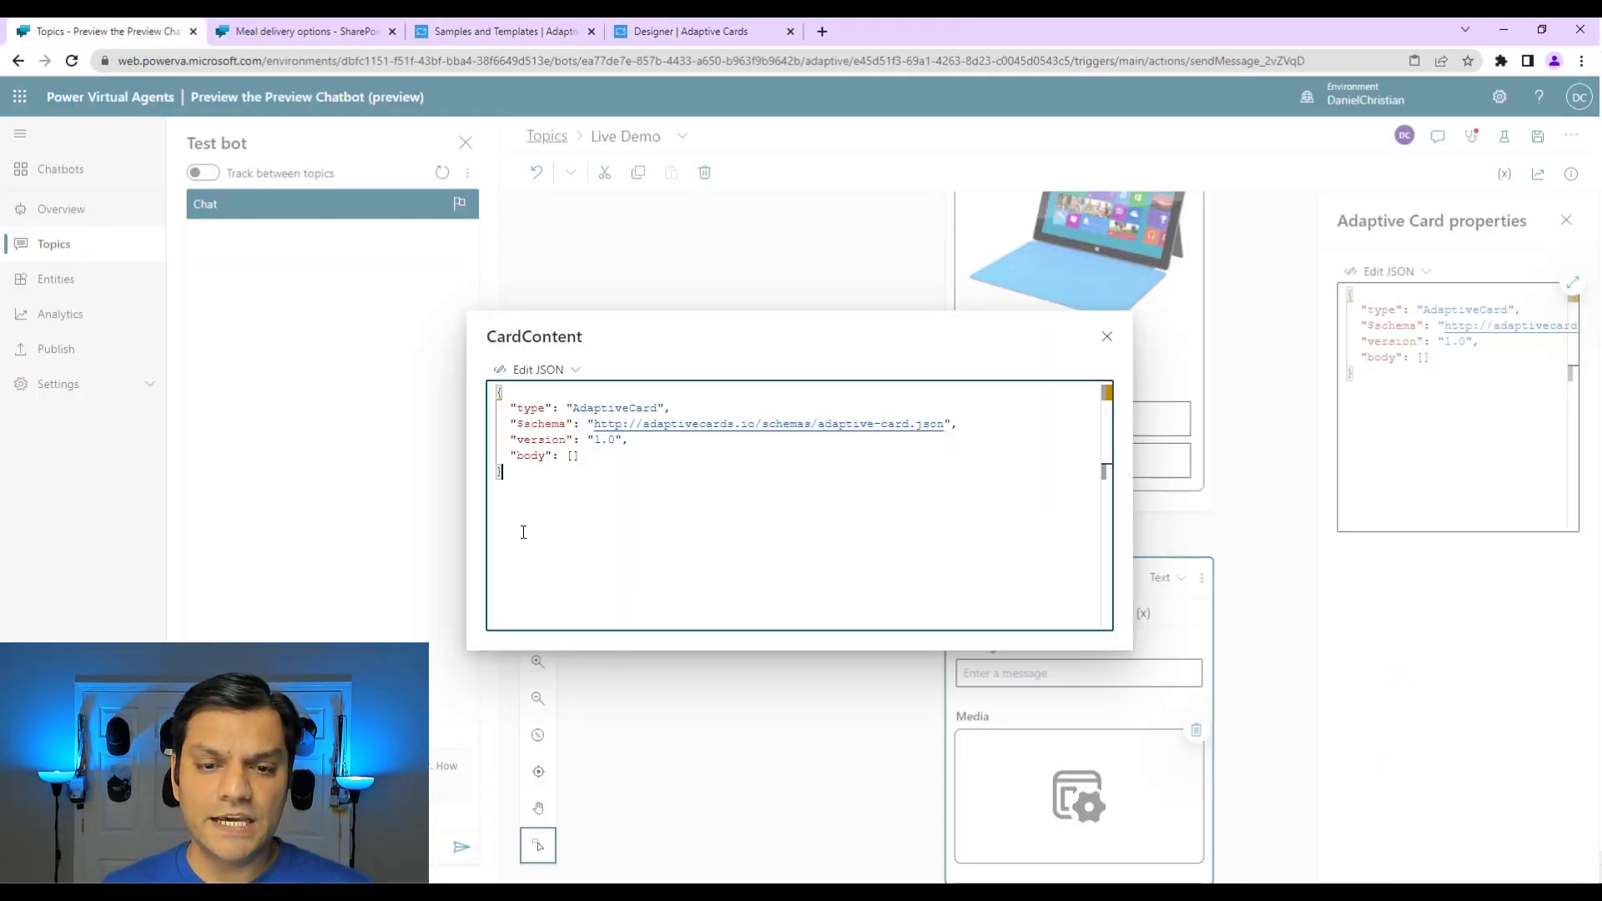
pyautogui.hotkey('ctrl', 'a')
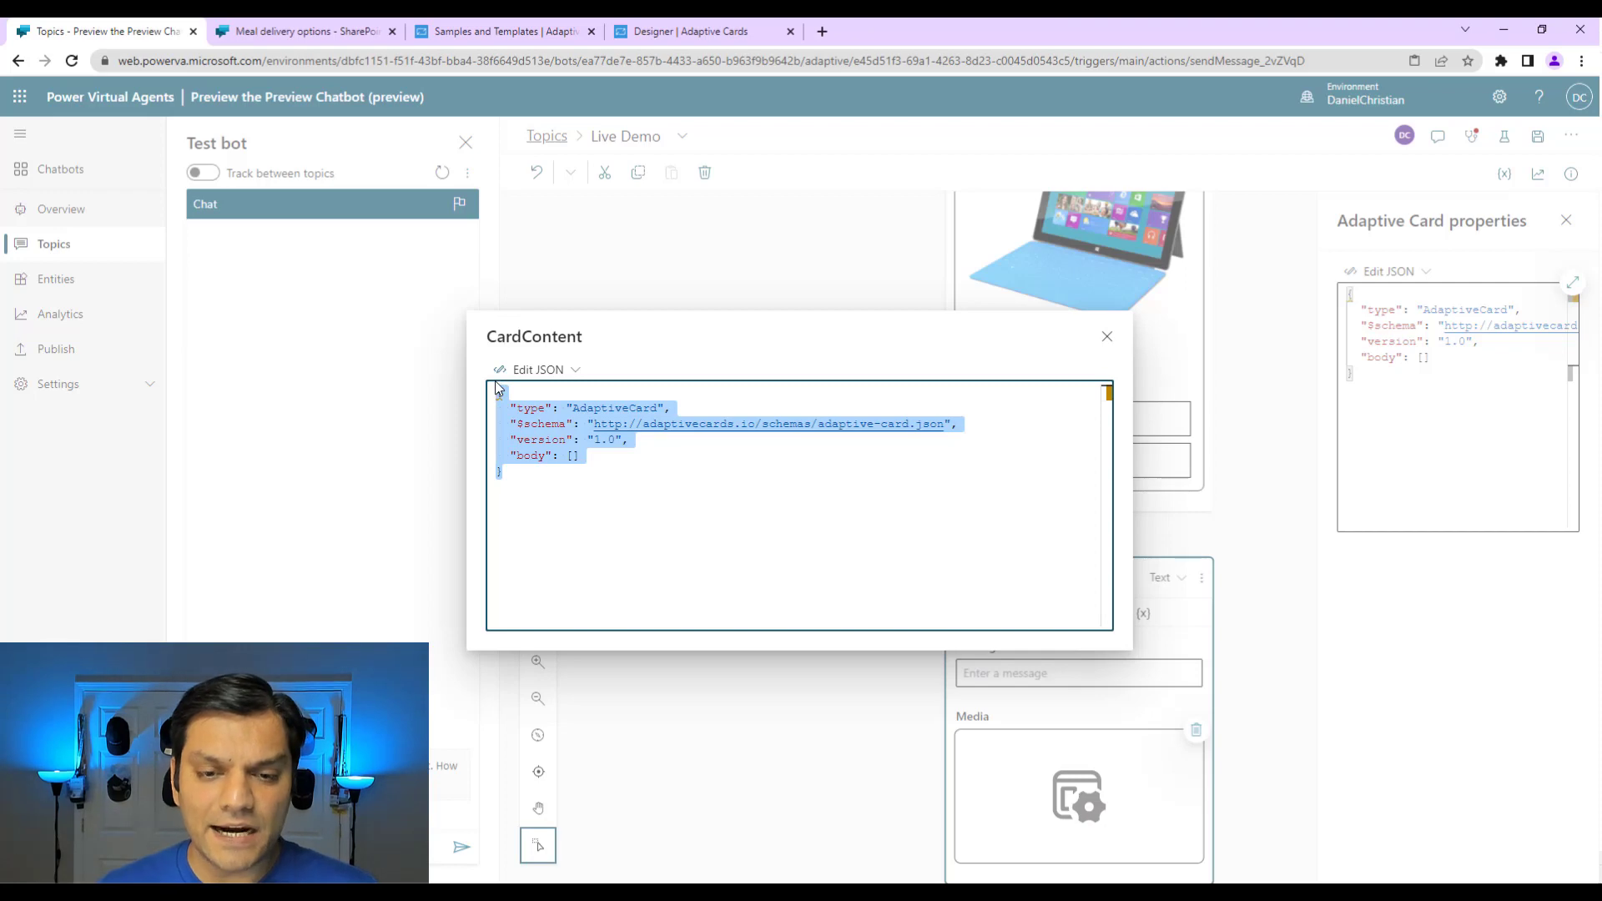
pyautogui.press('Delete')
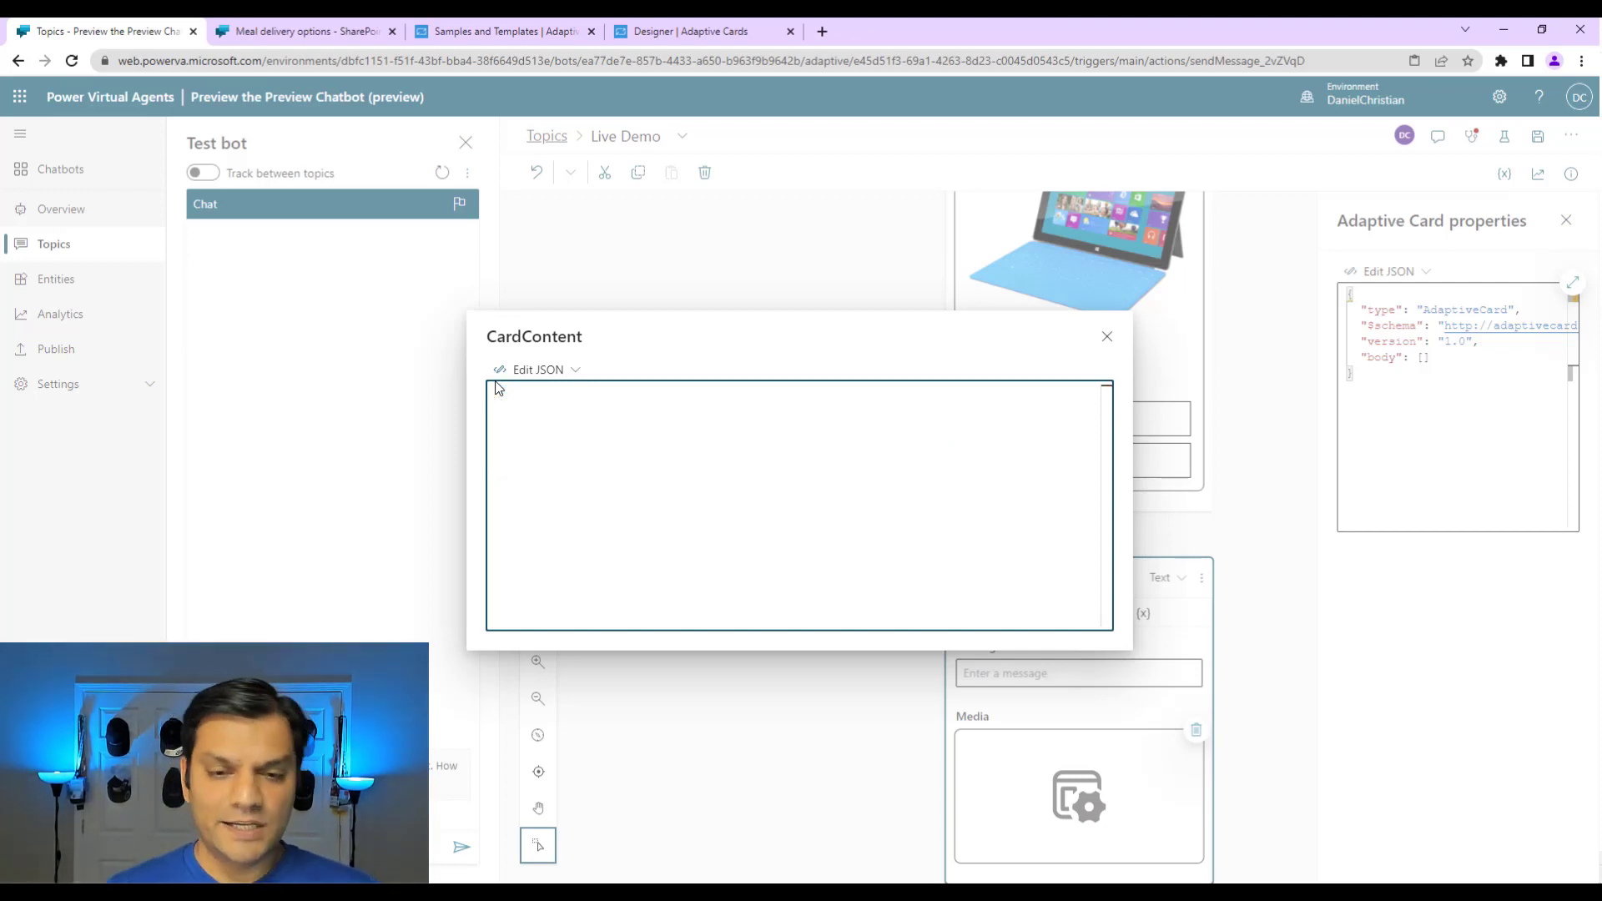
pyautogui.hotkey('ctrl', 'v')
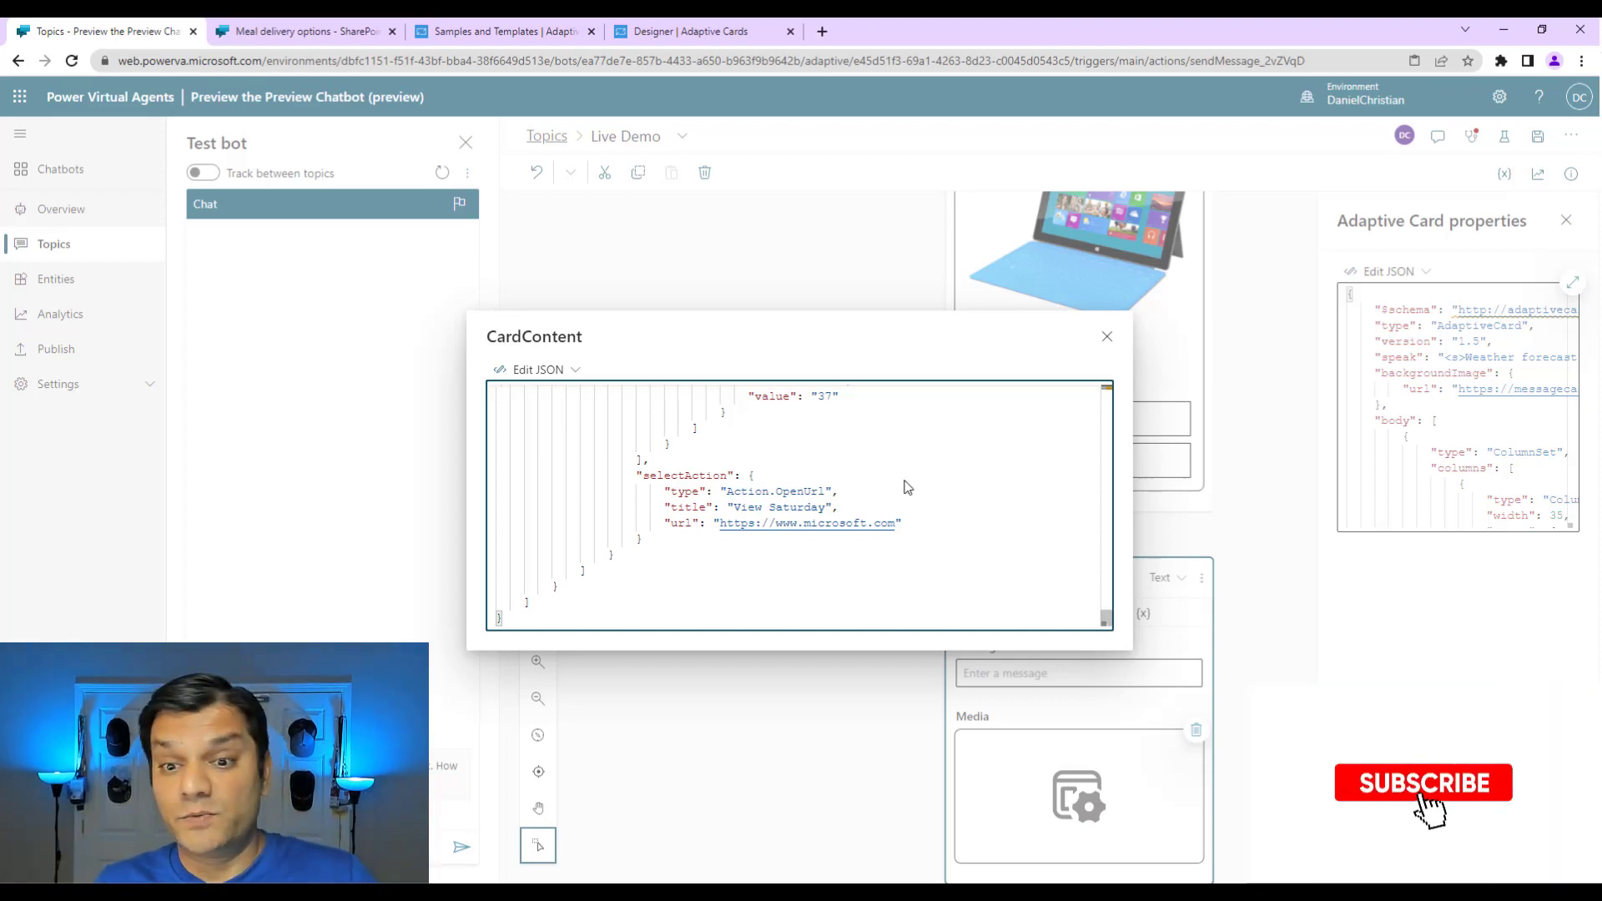
pyautogui.click(1106, 337)
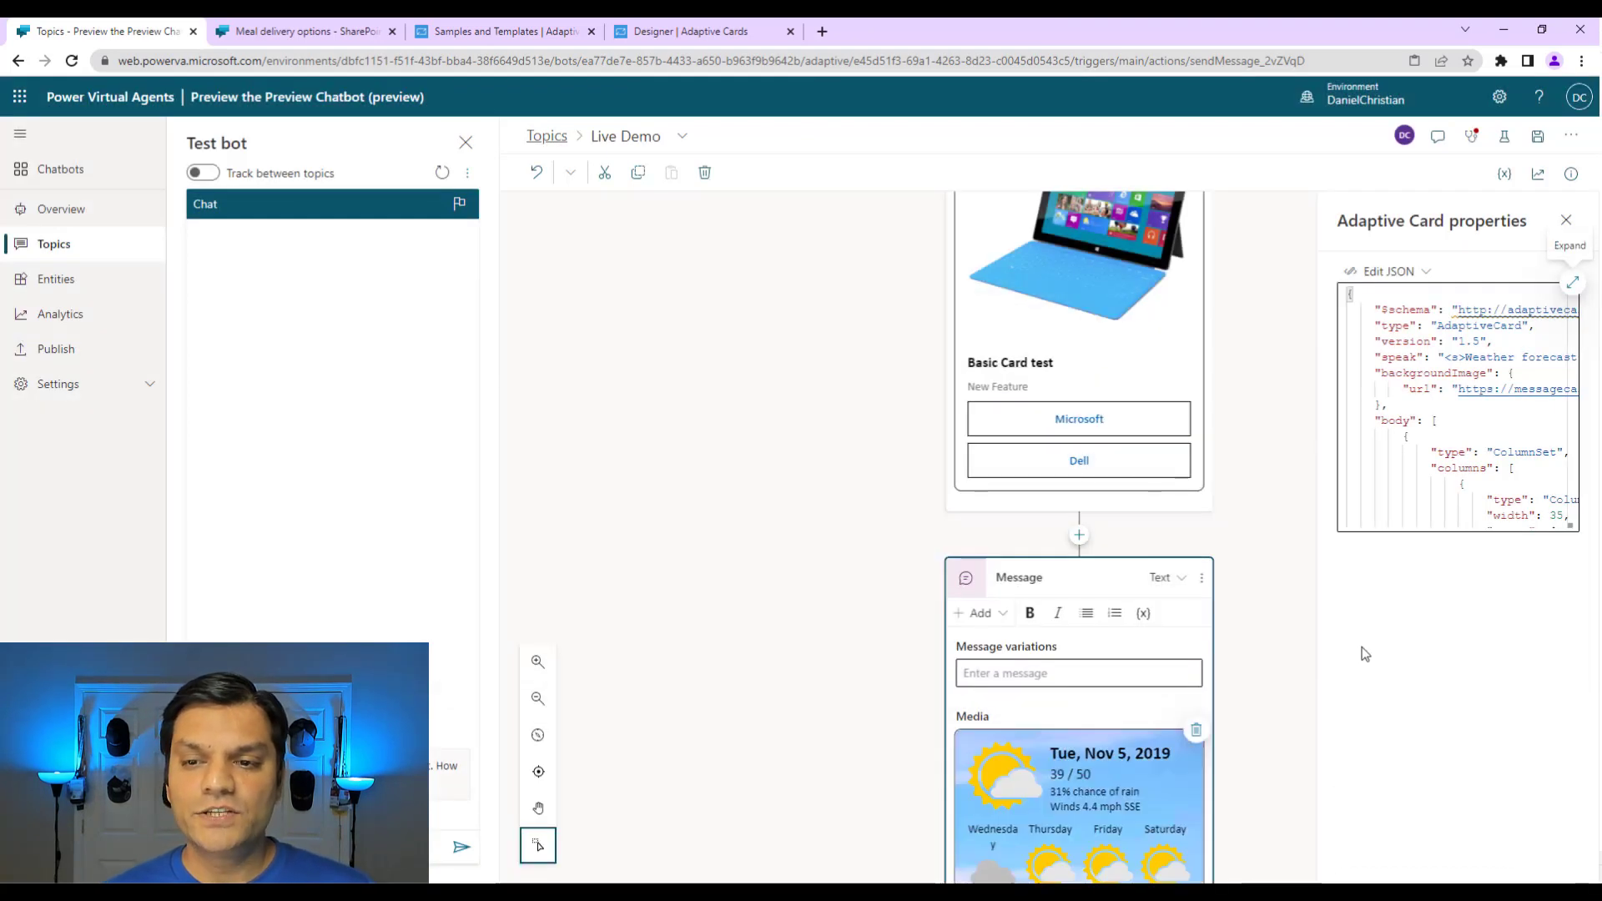
pyautogui.click(1565, 222)
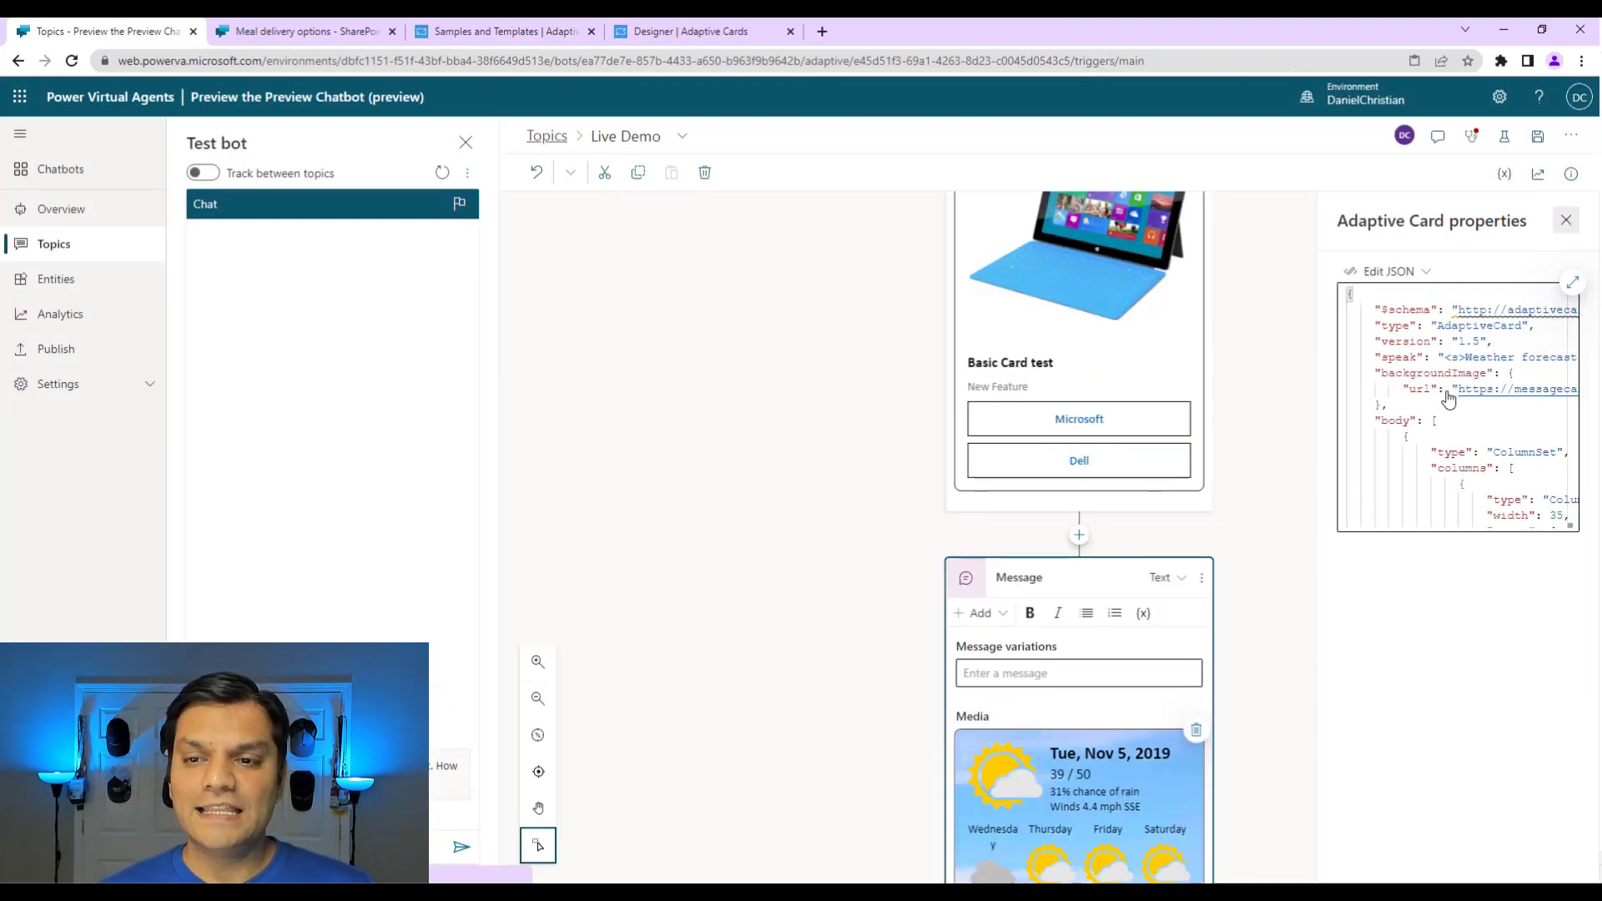
pyautogui.scroll(-1, 1076, 584)
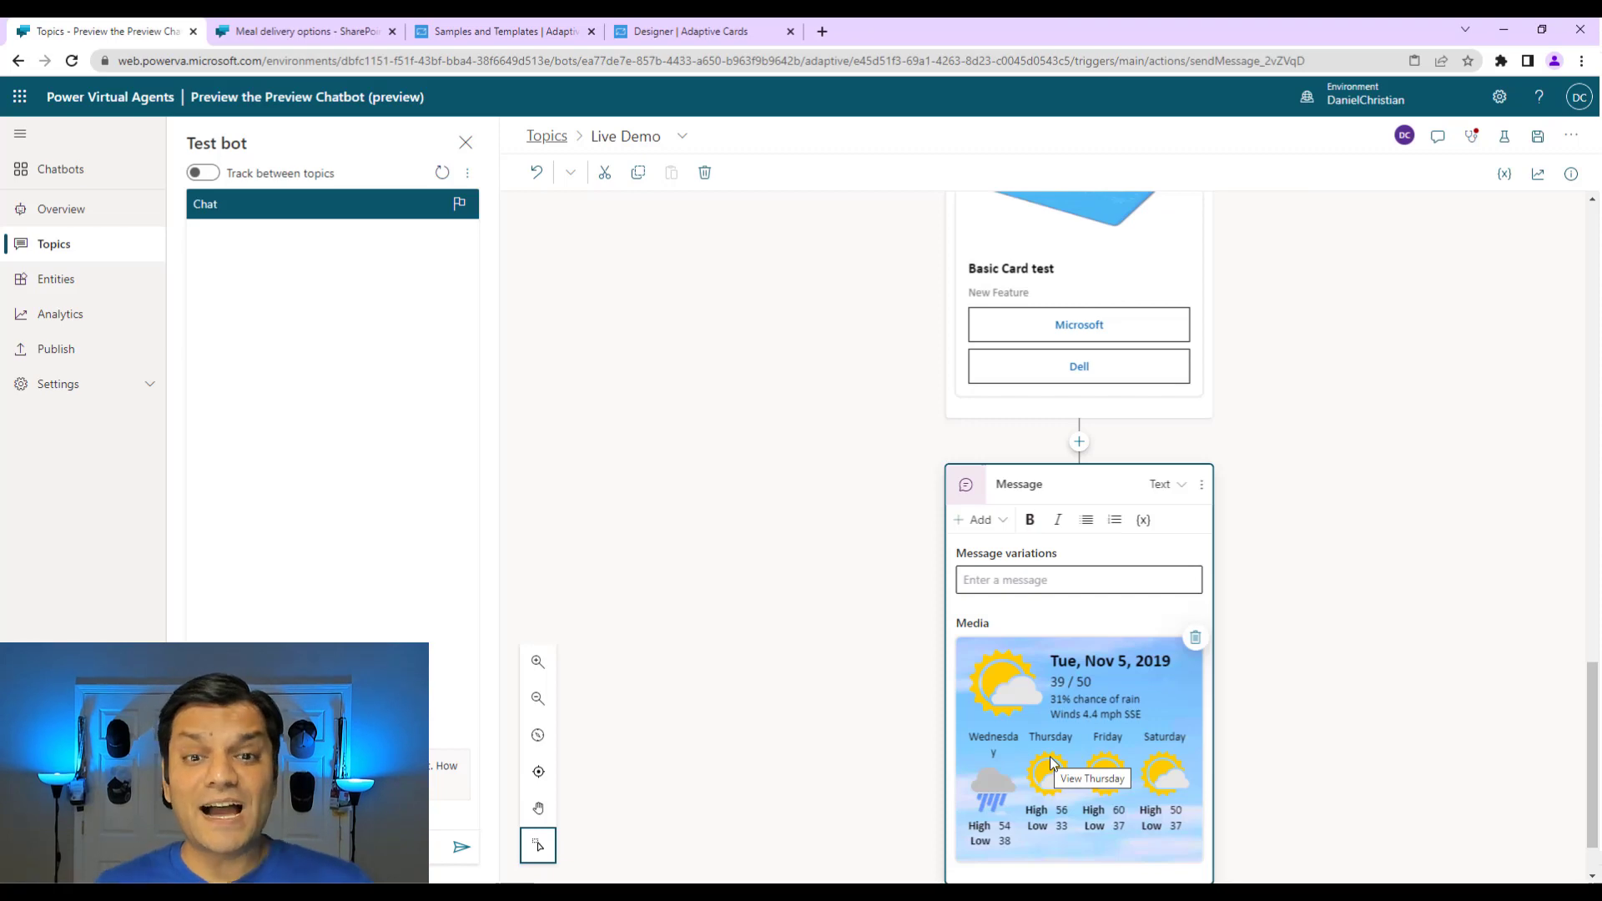
# Review the weather card in the Adaptive Cards Designer and on the samples page, ending back at the Live Demo topic.
pyautogui.click(725, 30)
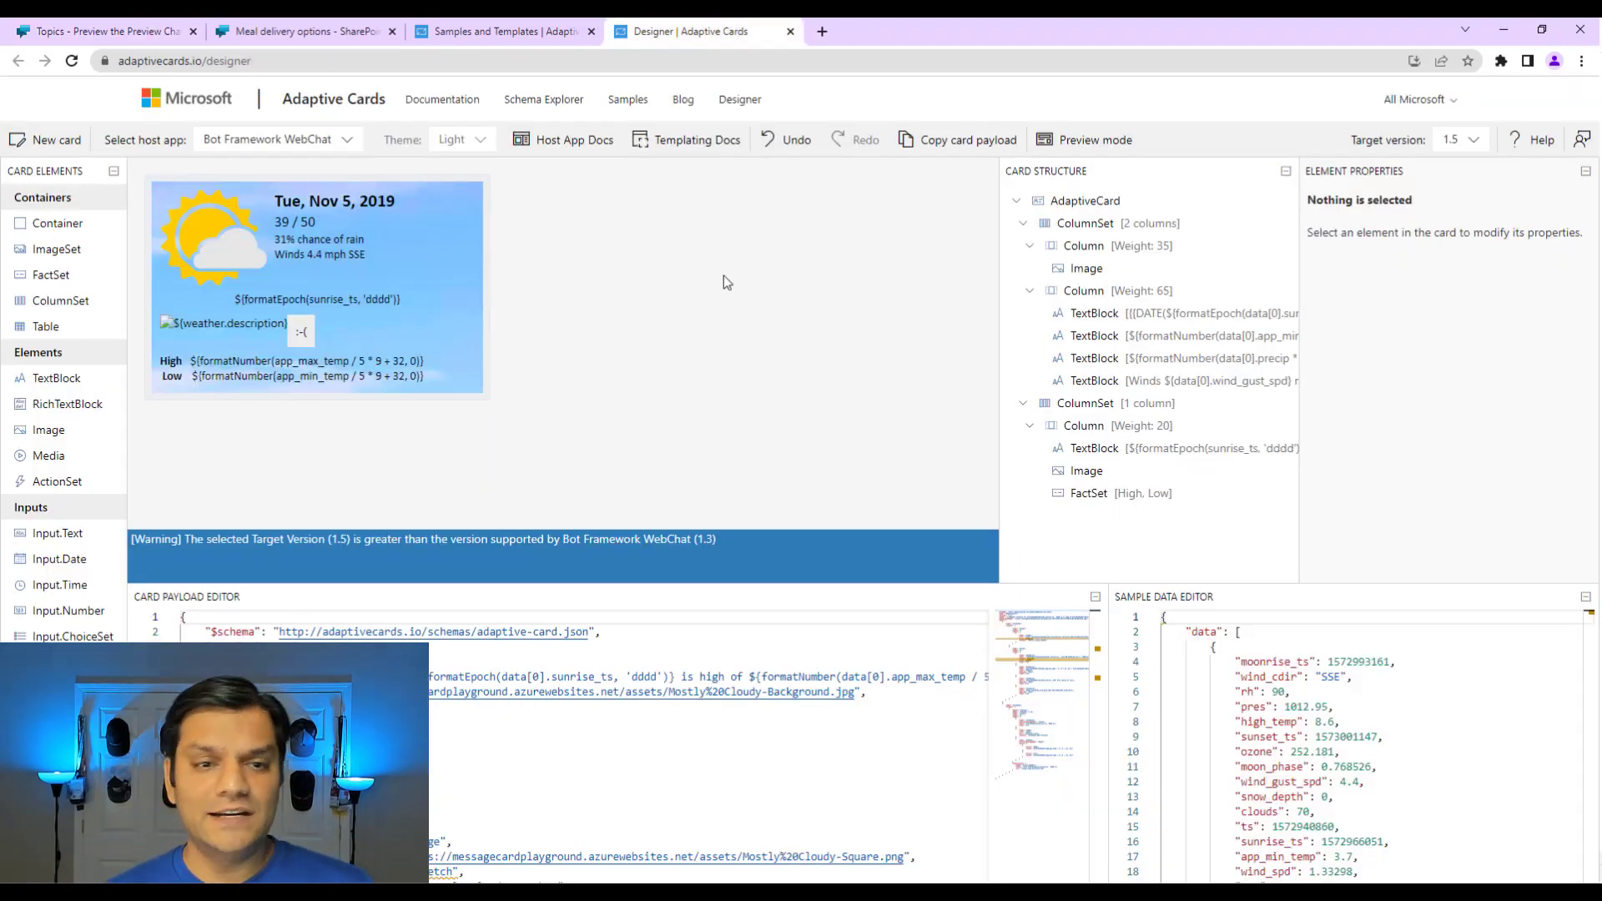
pyautogui.click(503, 31)
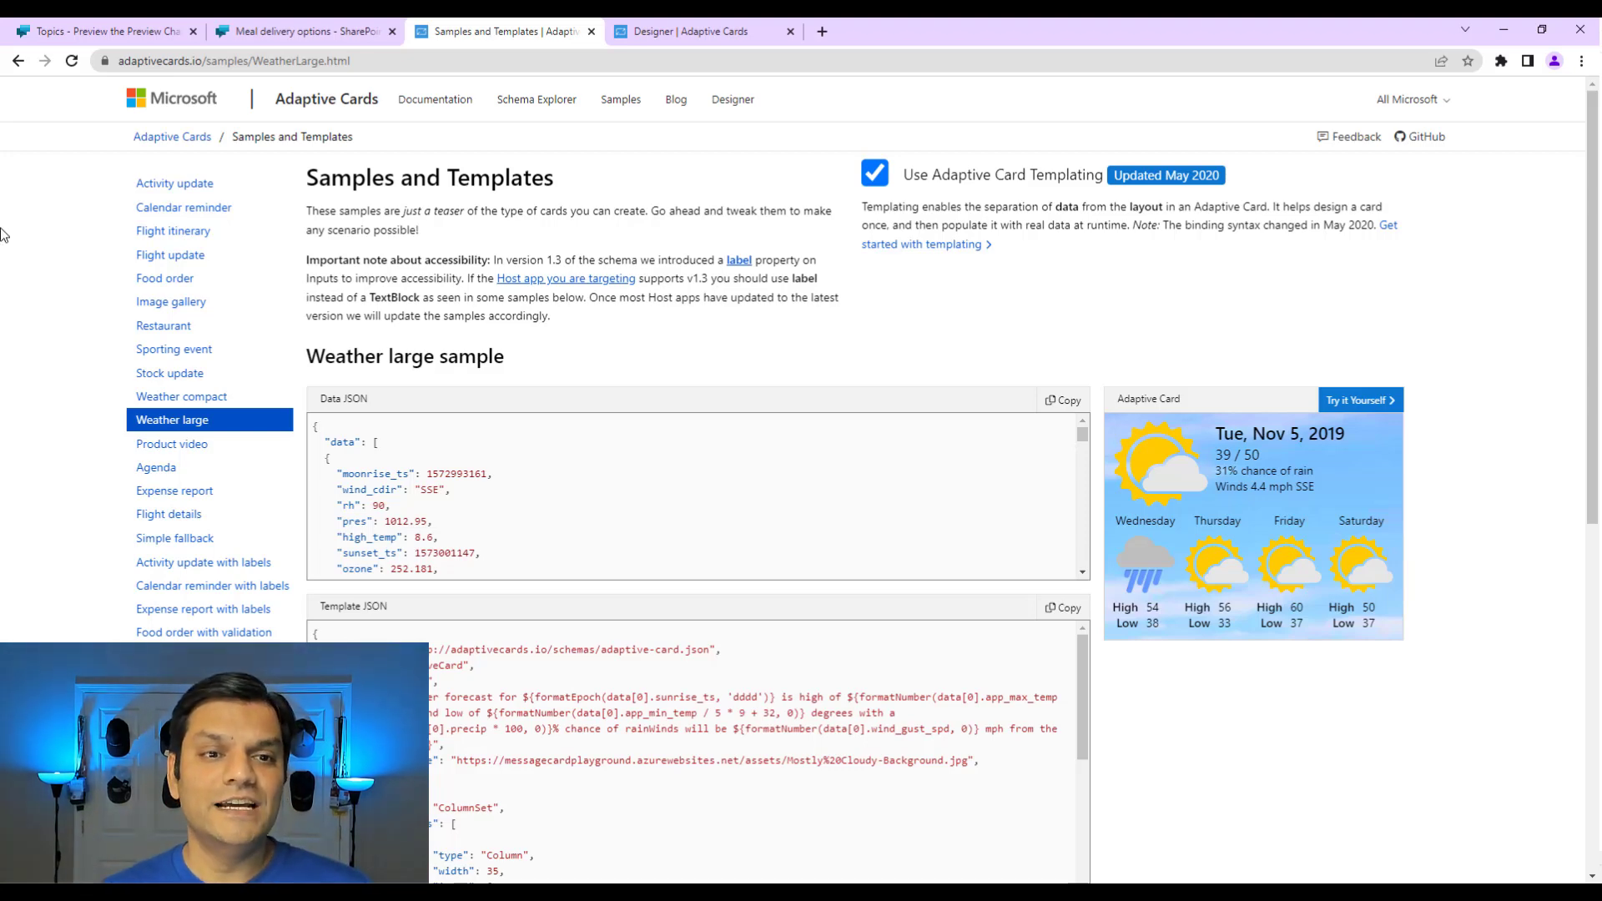
pyautogui.click(75, 31)
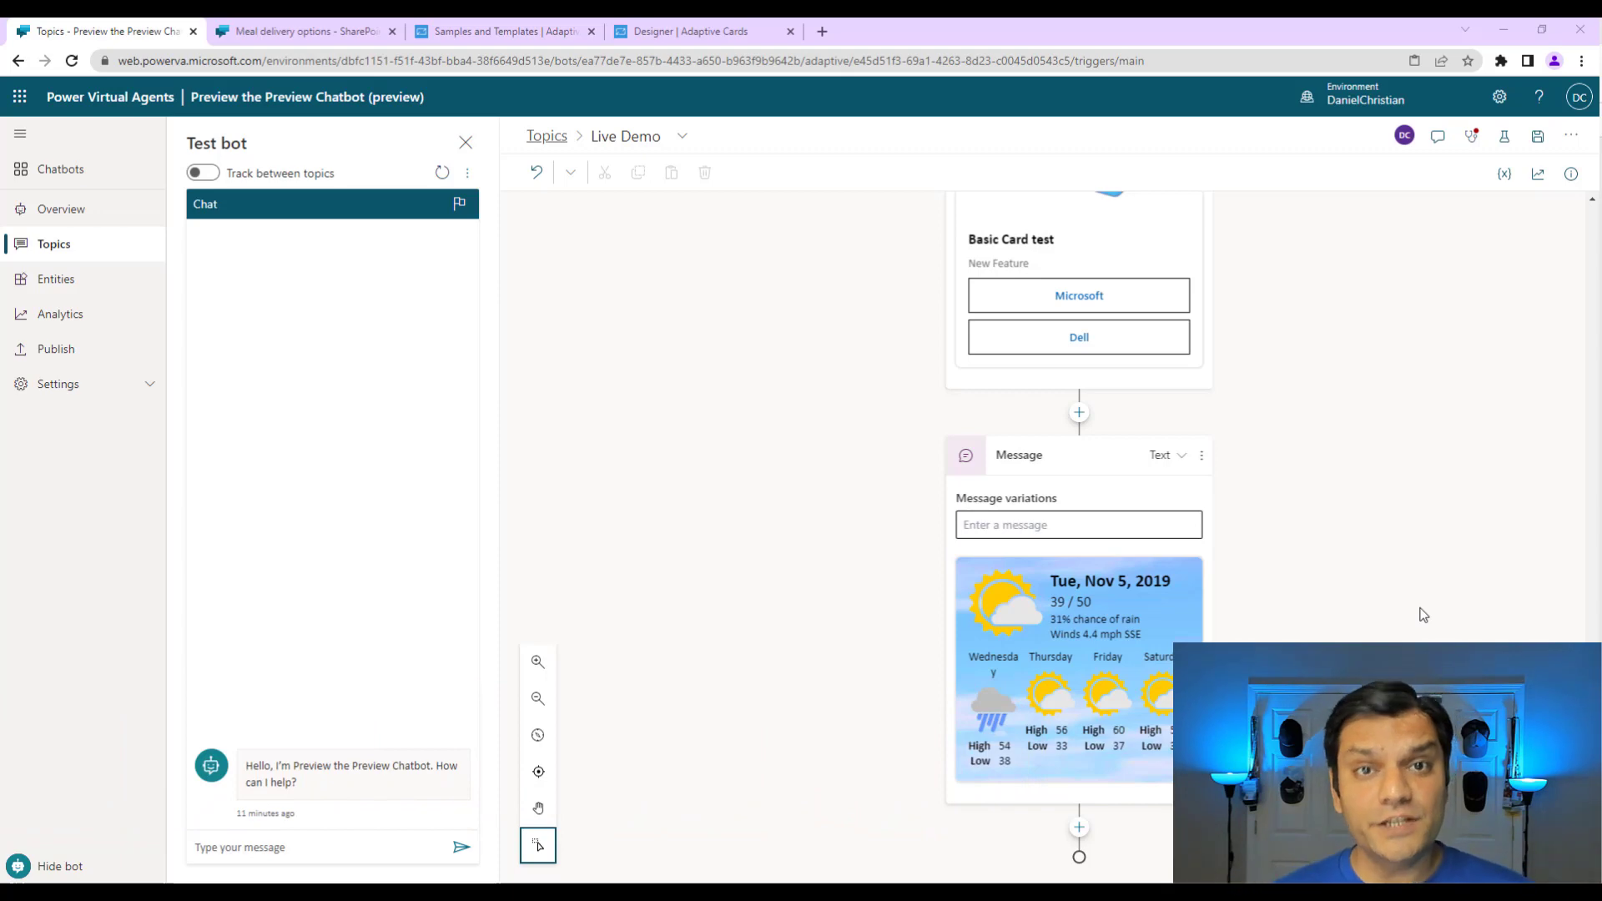
# Add a question node directly below the trigger phrases with the text "What is your name?".
pyautogui.scroll(10, 1423, 615)
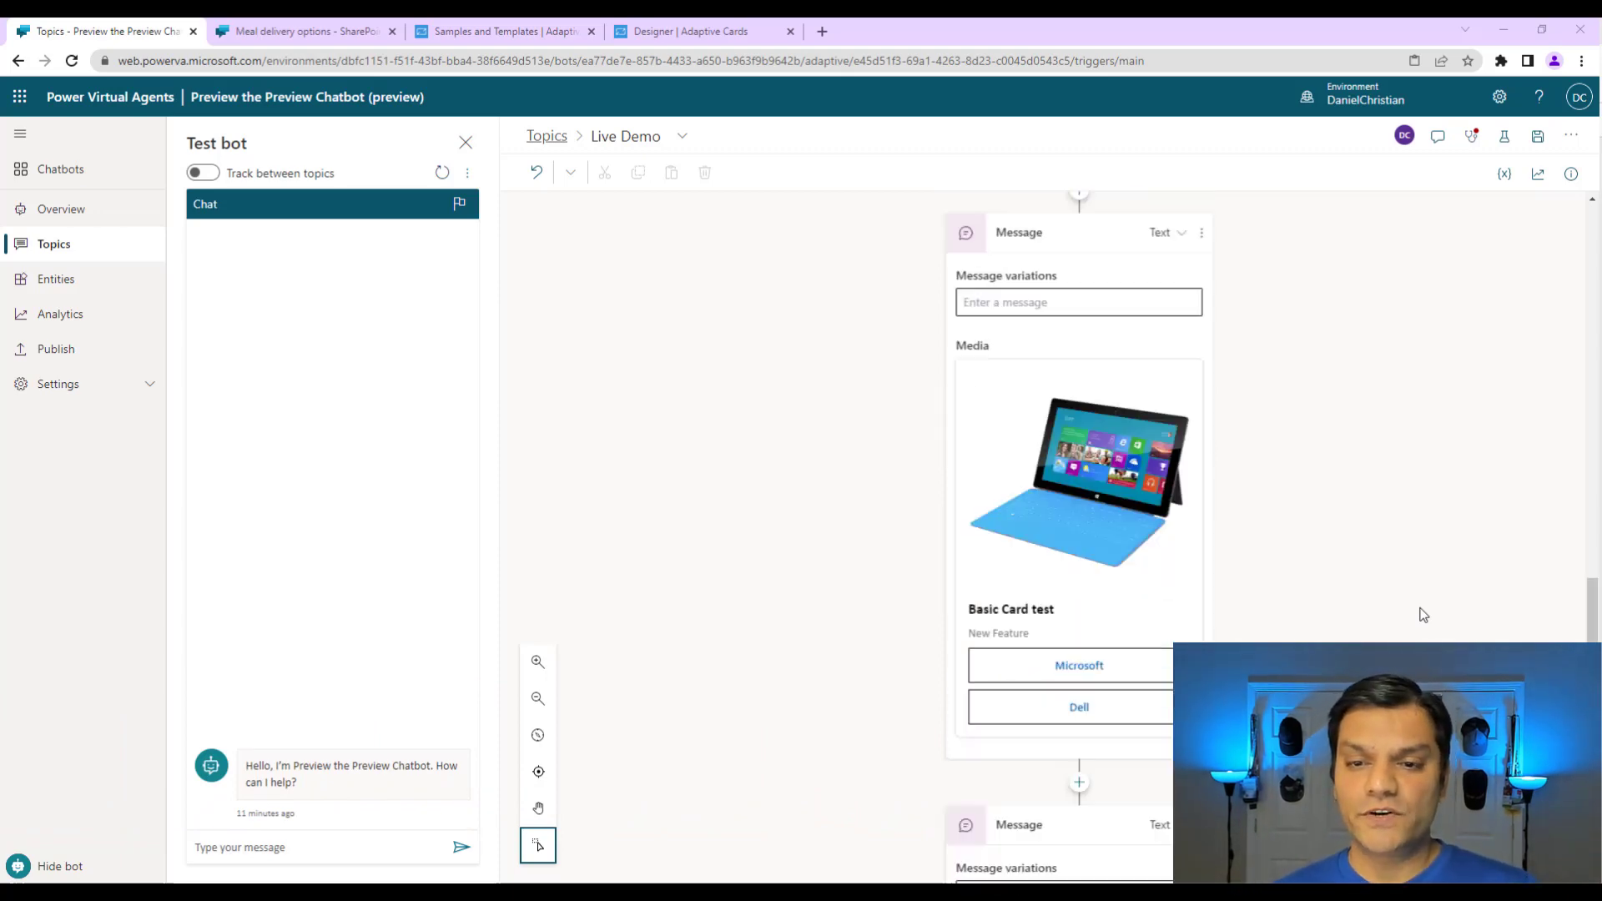
pyautogui.scroll(10, 1423, 615)
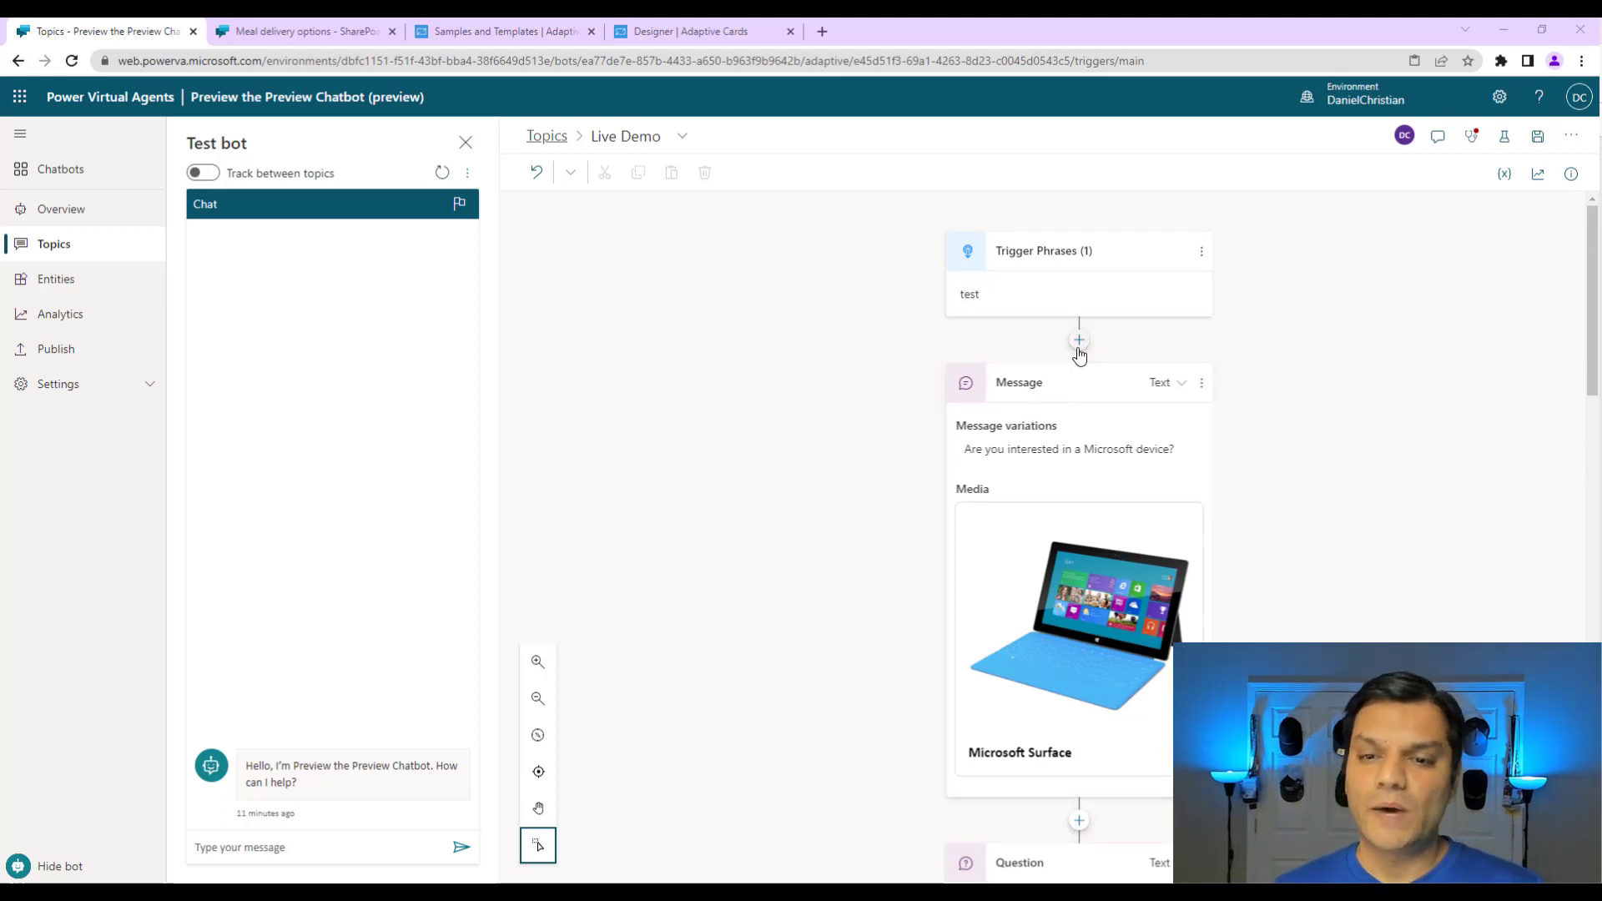
pyautogui.click(1080, 342)
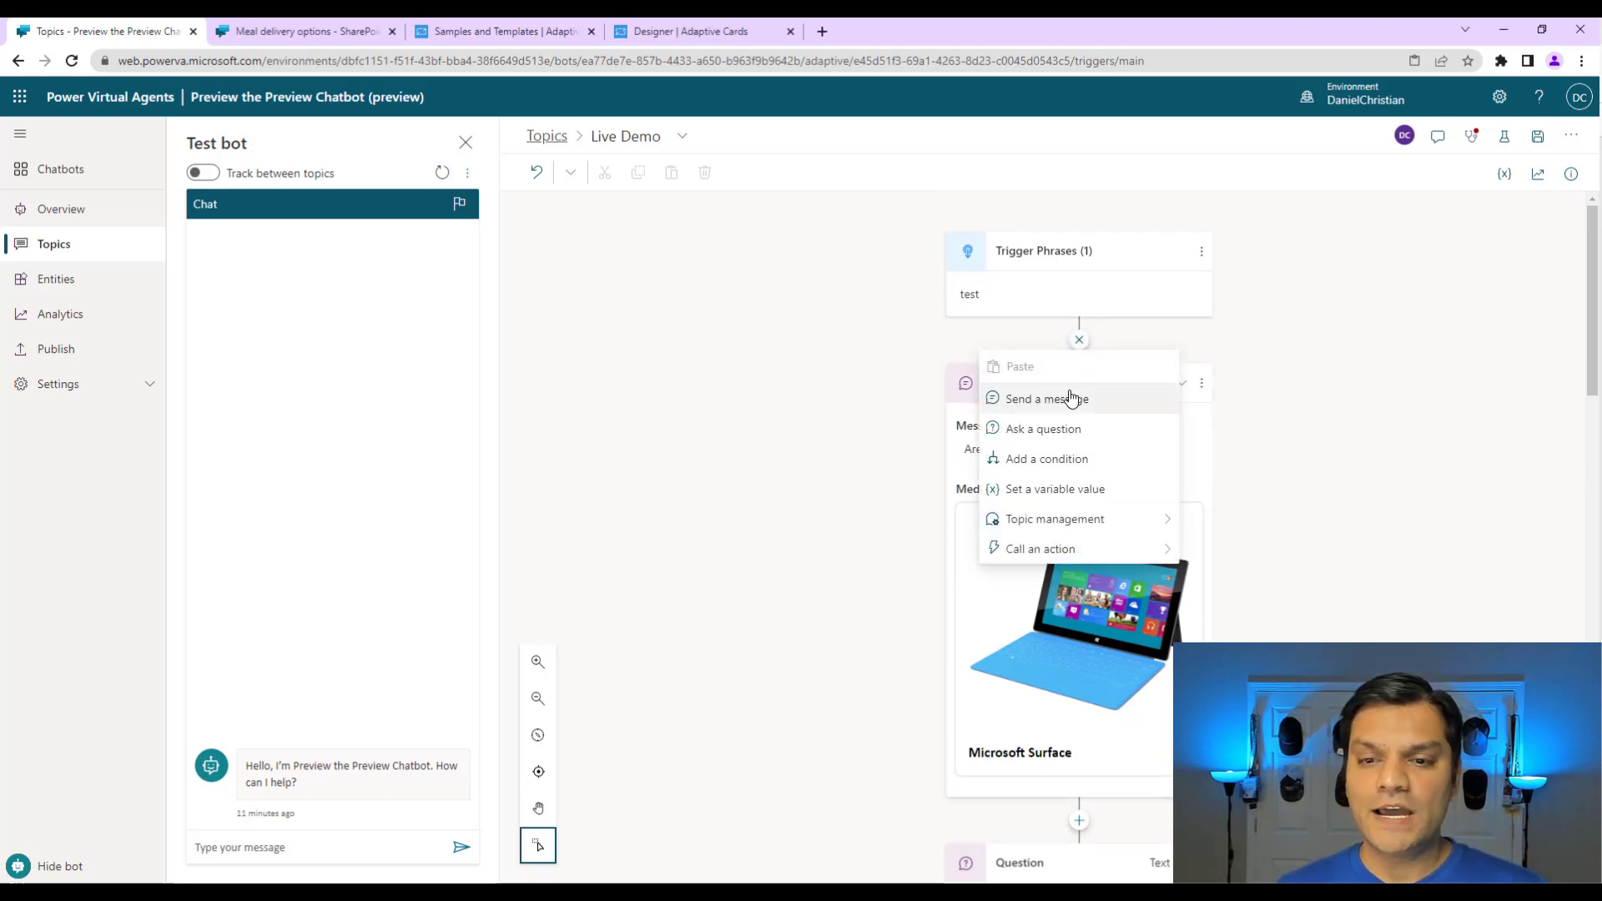
pyautogui.click(1057, 428)
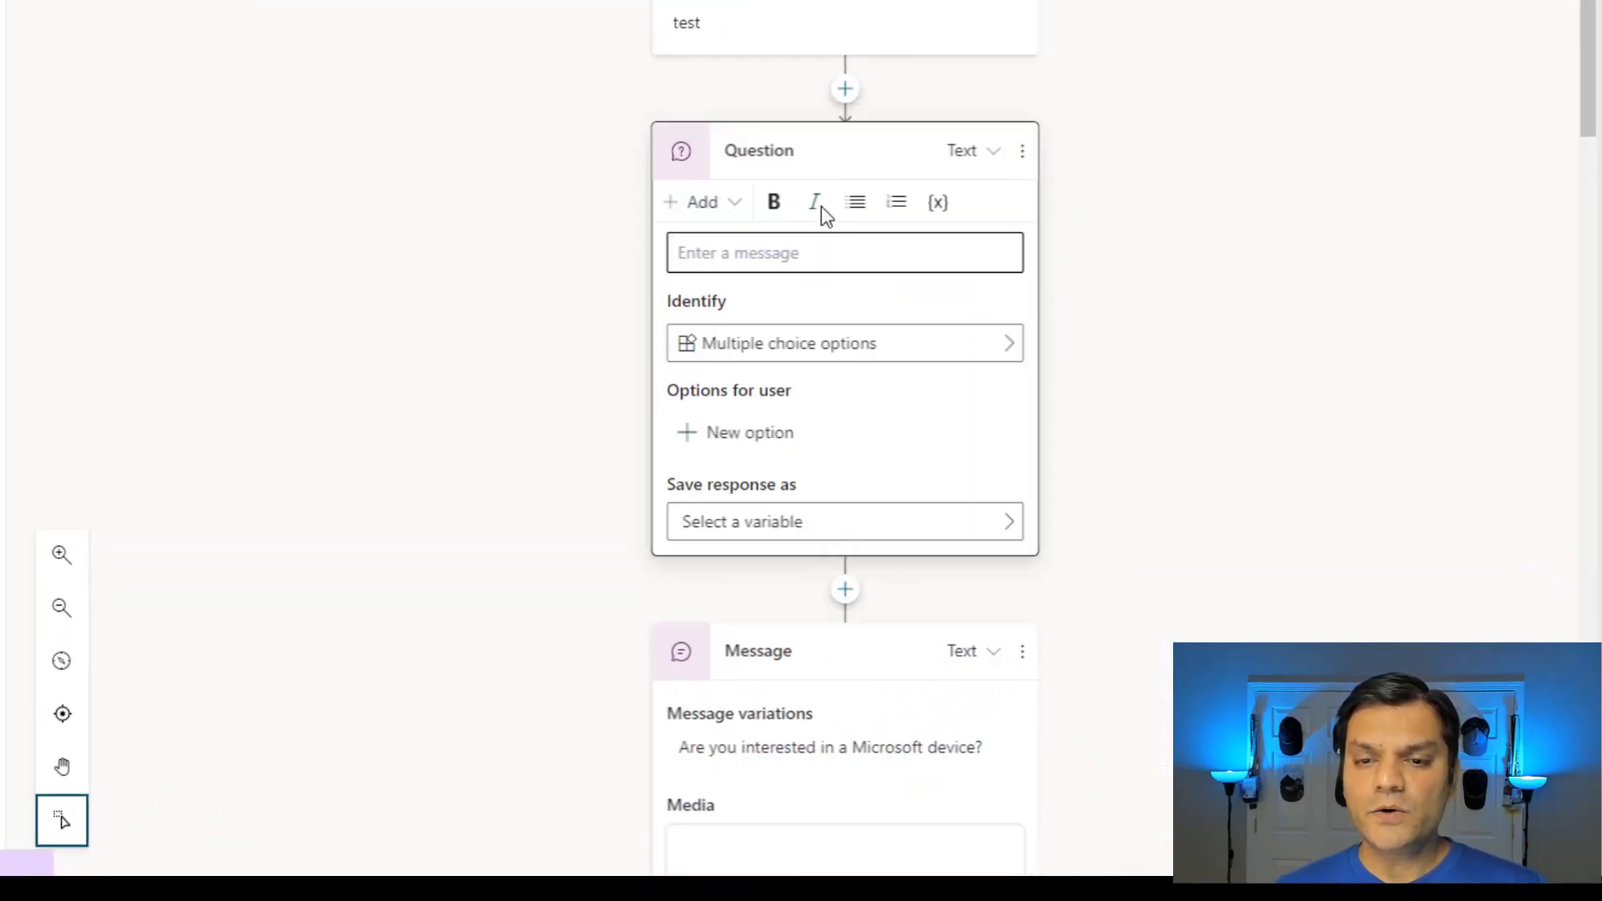
pyautogui.click(808, 257)
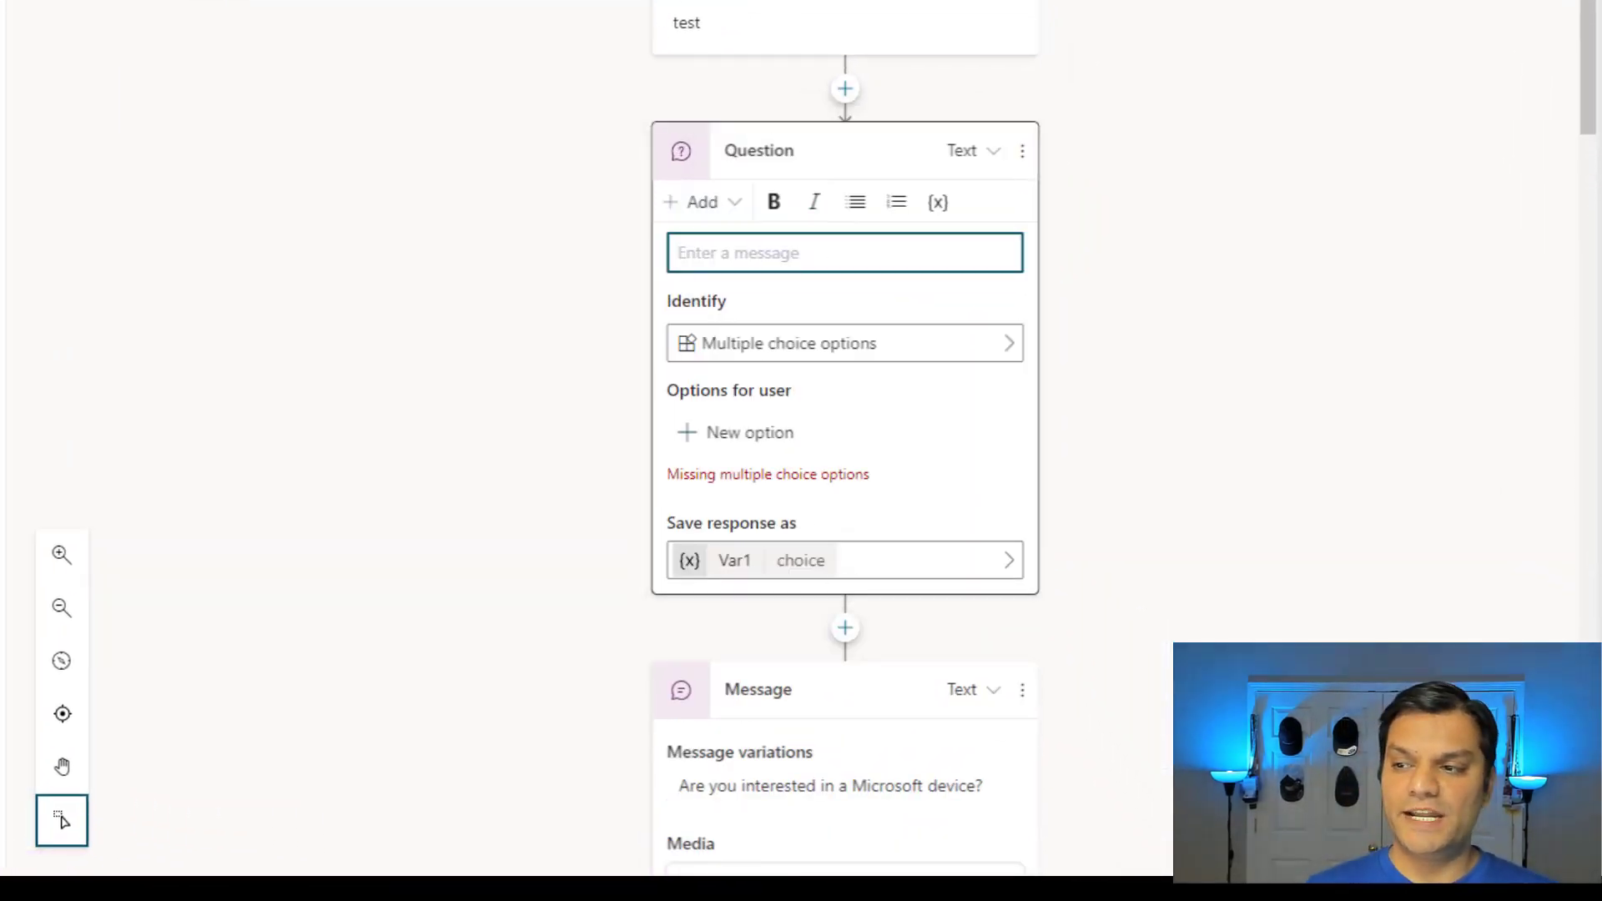
pyautogui.write('What is your name?')
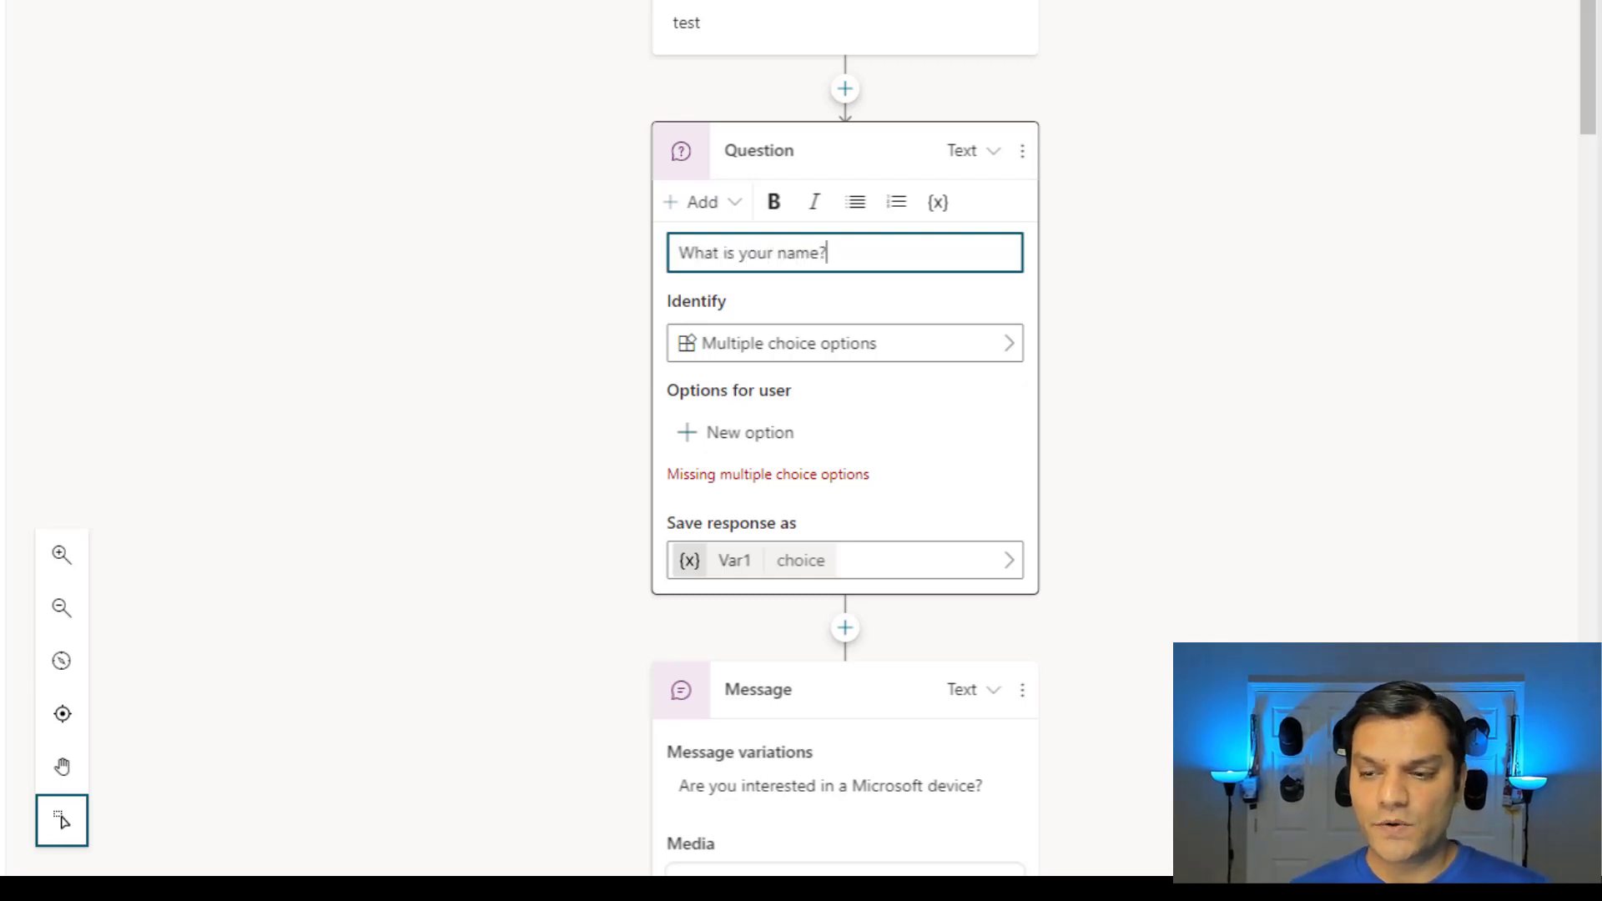
# Set the name question to identify the Person name entity and check the variable that stores its response.
pyautogui.click(910, 344)
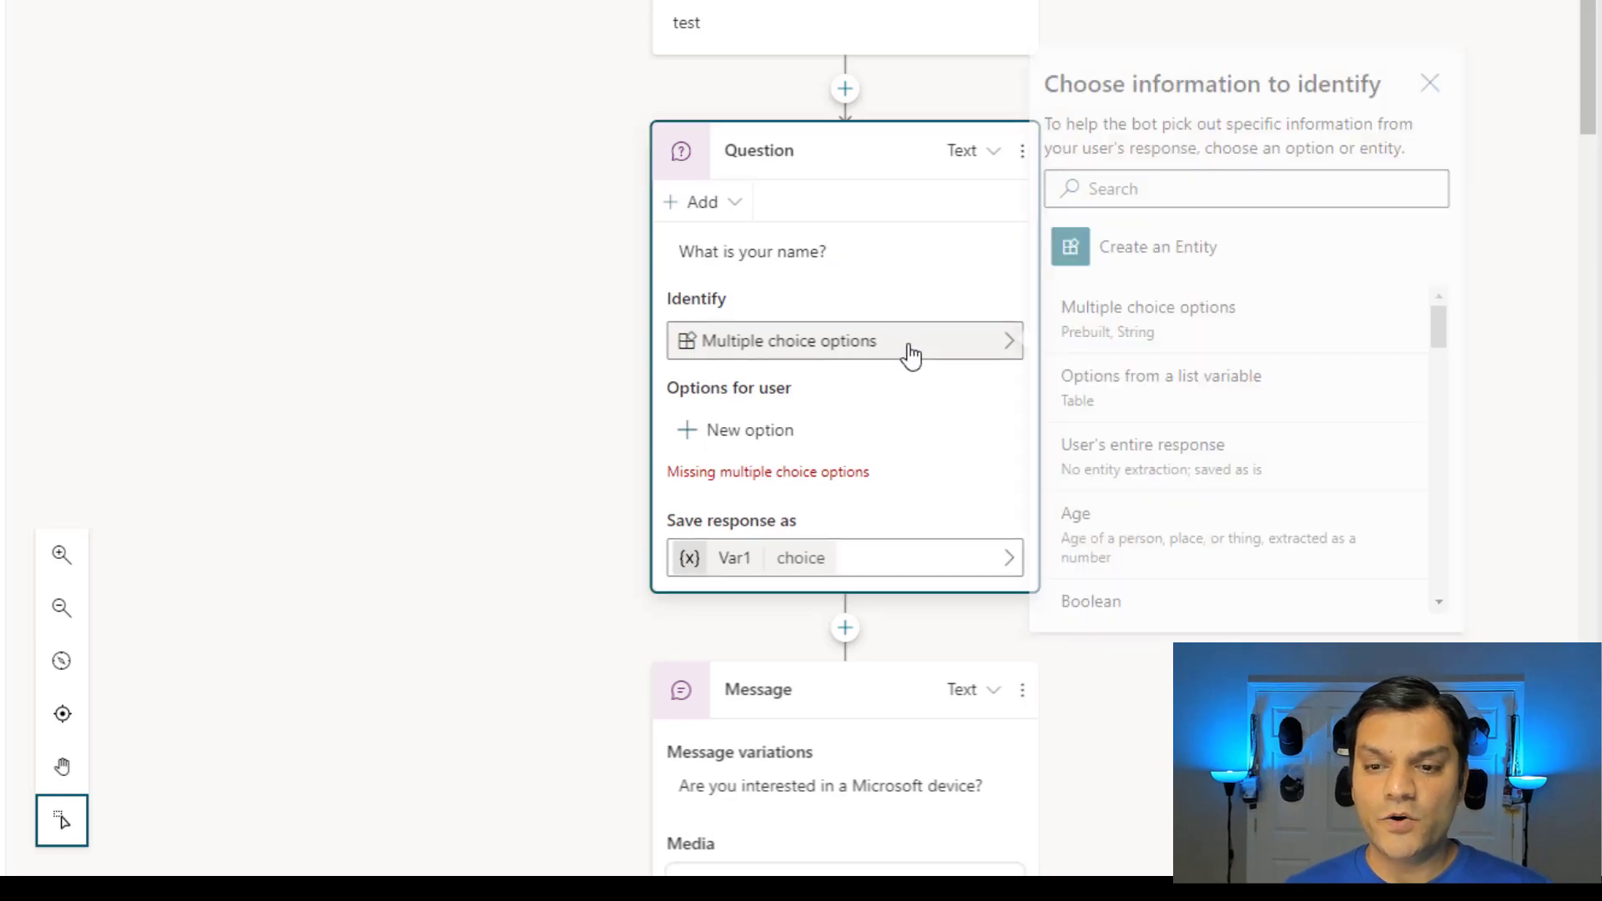
pyautogui.click(1138, 191)
pyautogui.write('person')
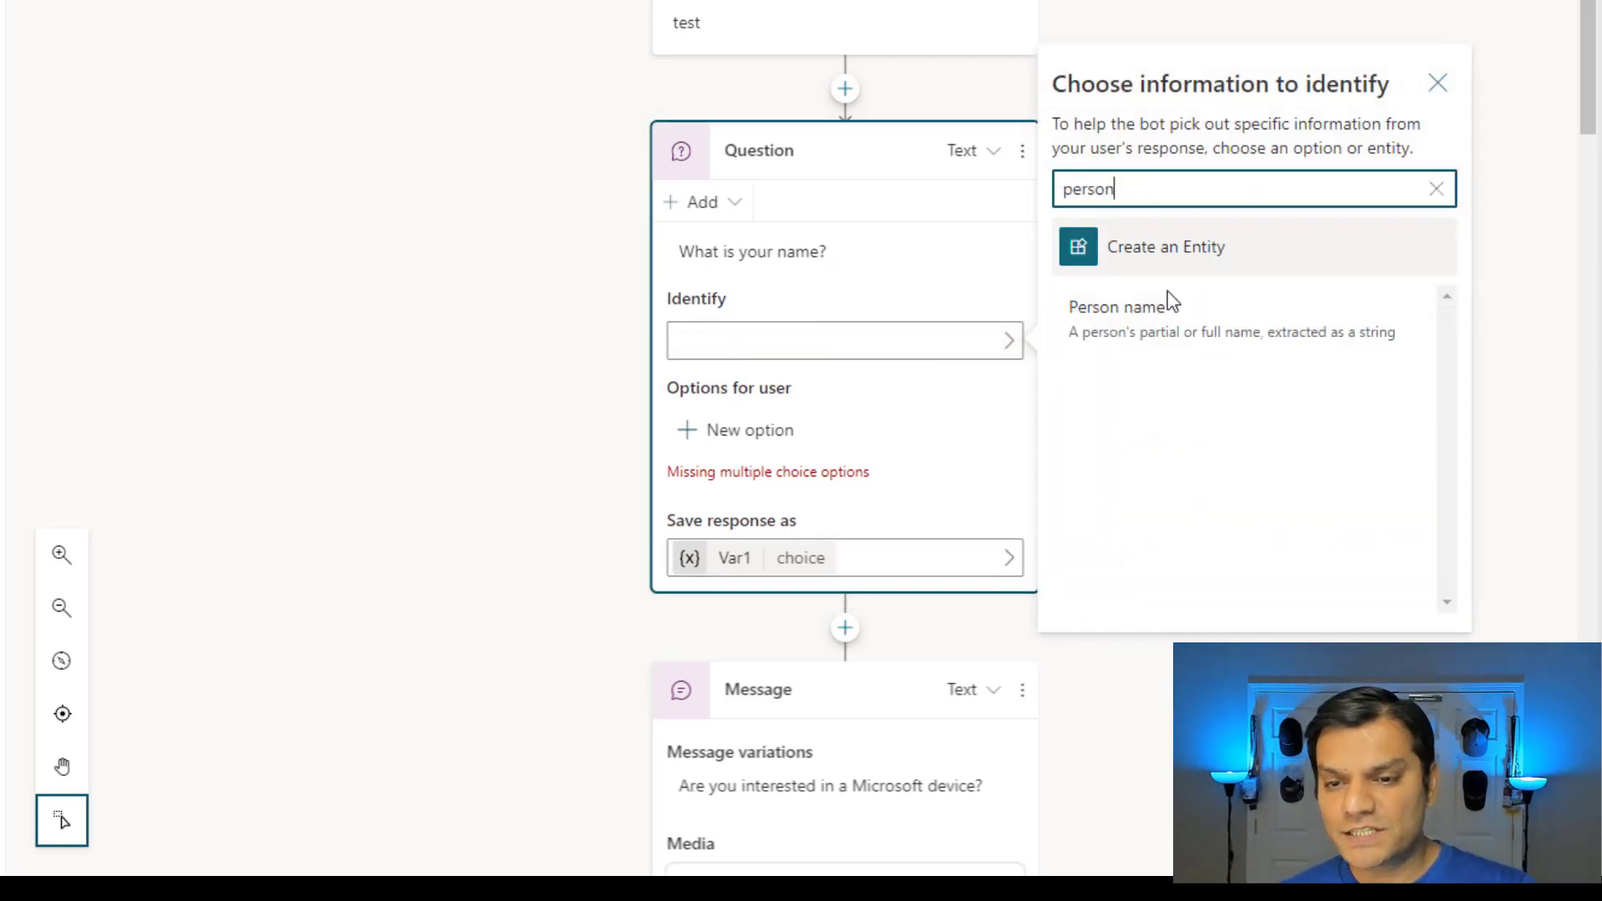
pyautogui.click(1166, 314)
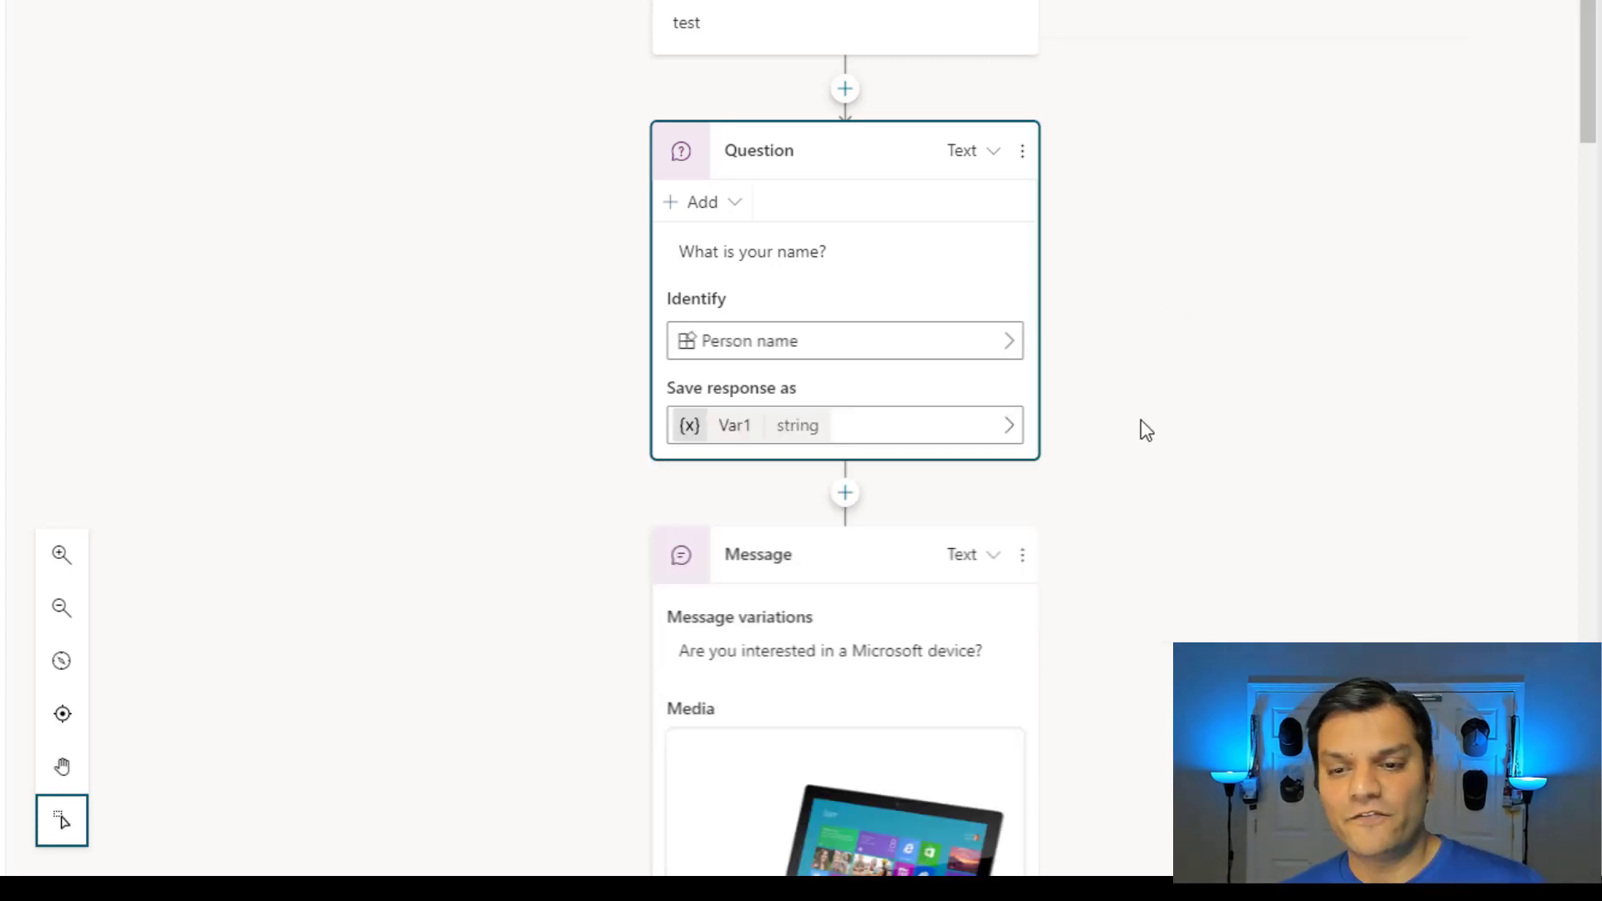
pyautogui.scroll(-2, 1142, 422)
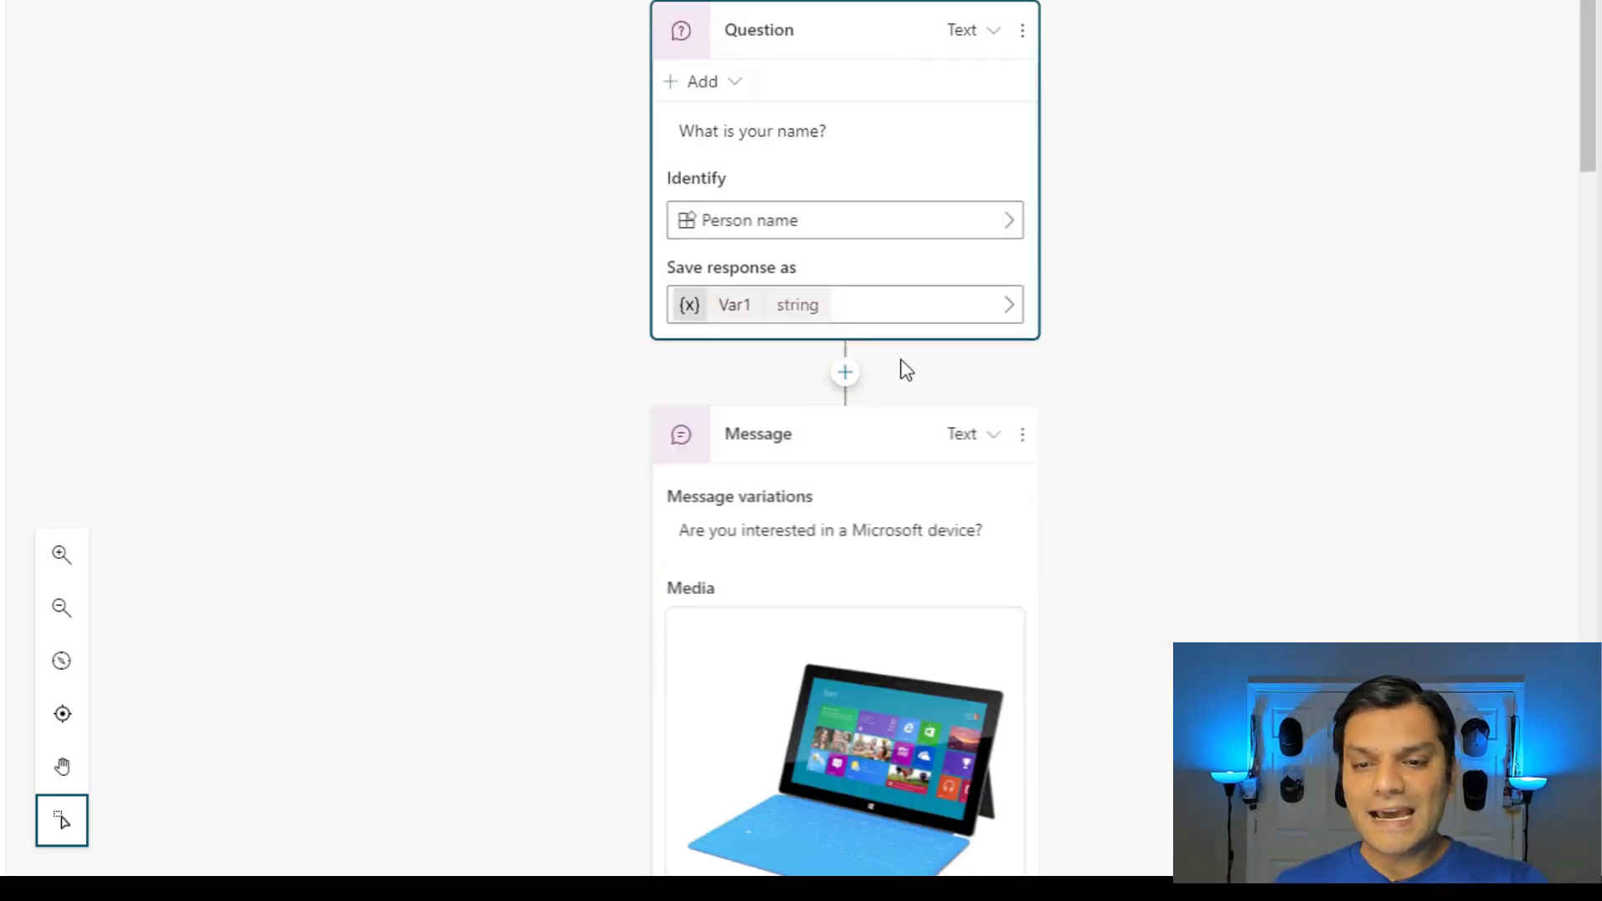
pyautogui.click(923, 311)
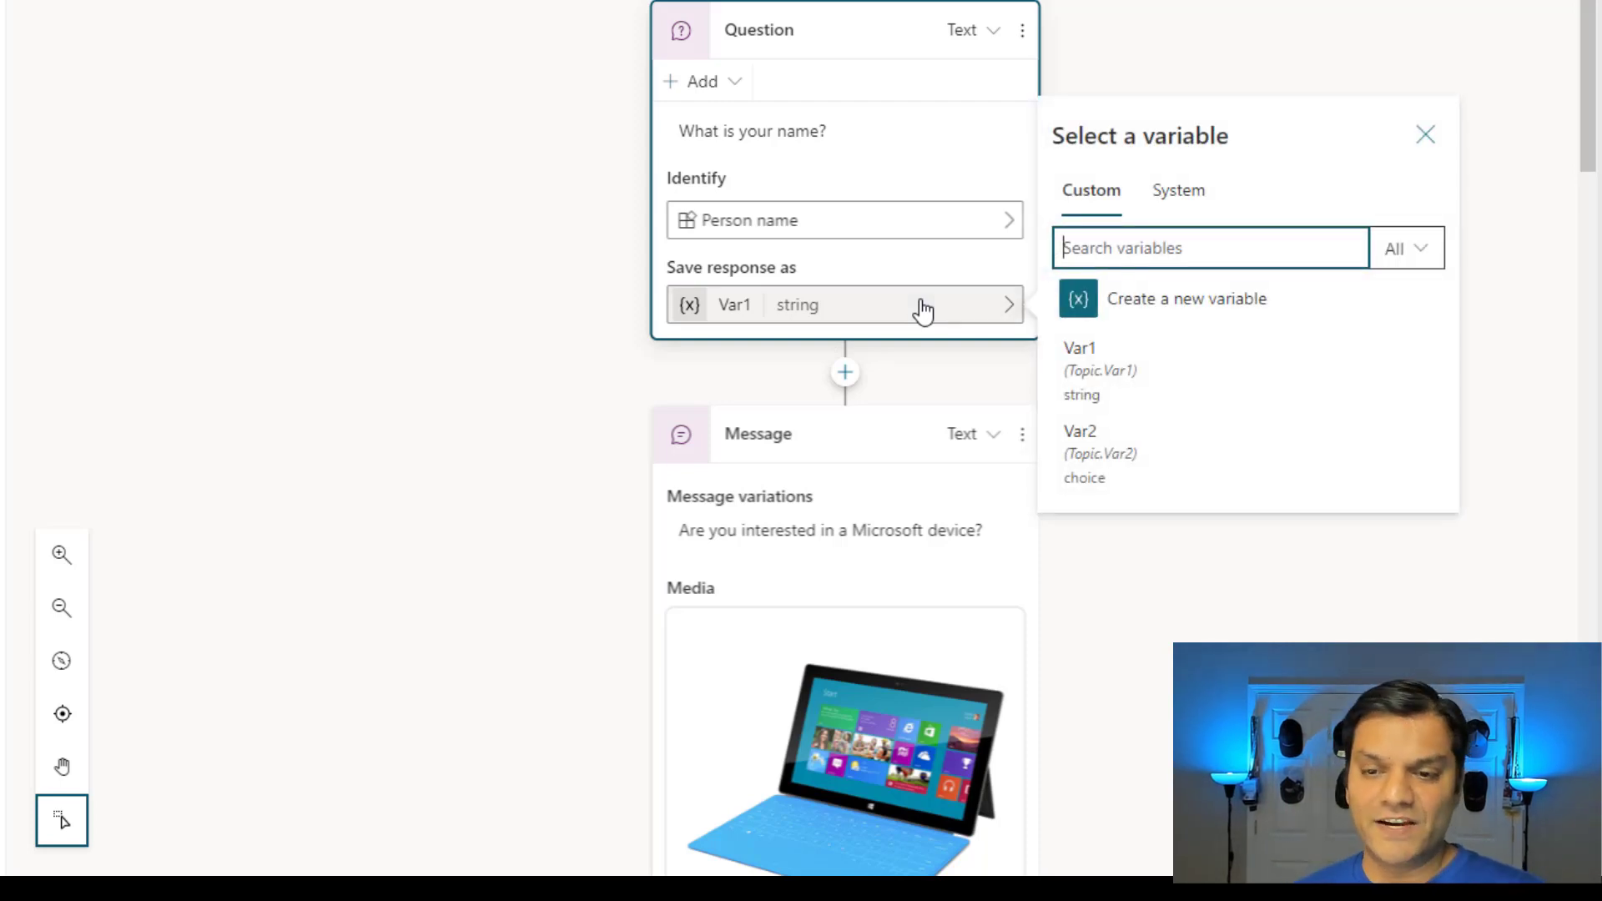
pyautogui.click(566, 301)
# Add a Set Variable Value node below the name question and create a new variable as its target.
pyautogui.scroll(-2, 868, 247)
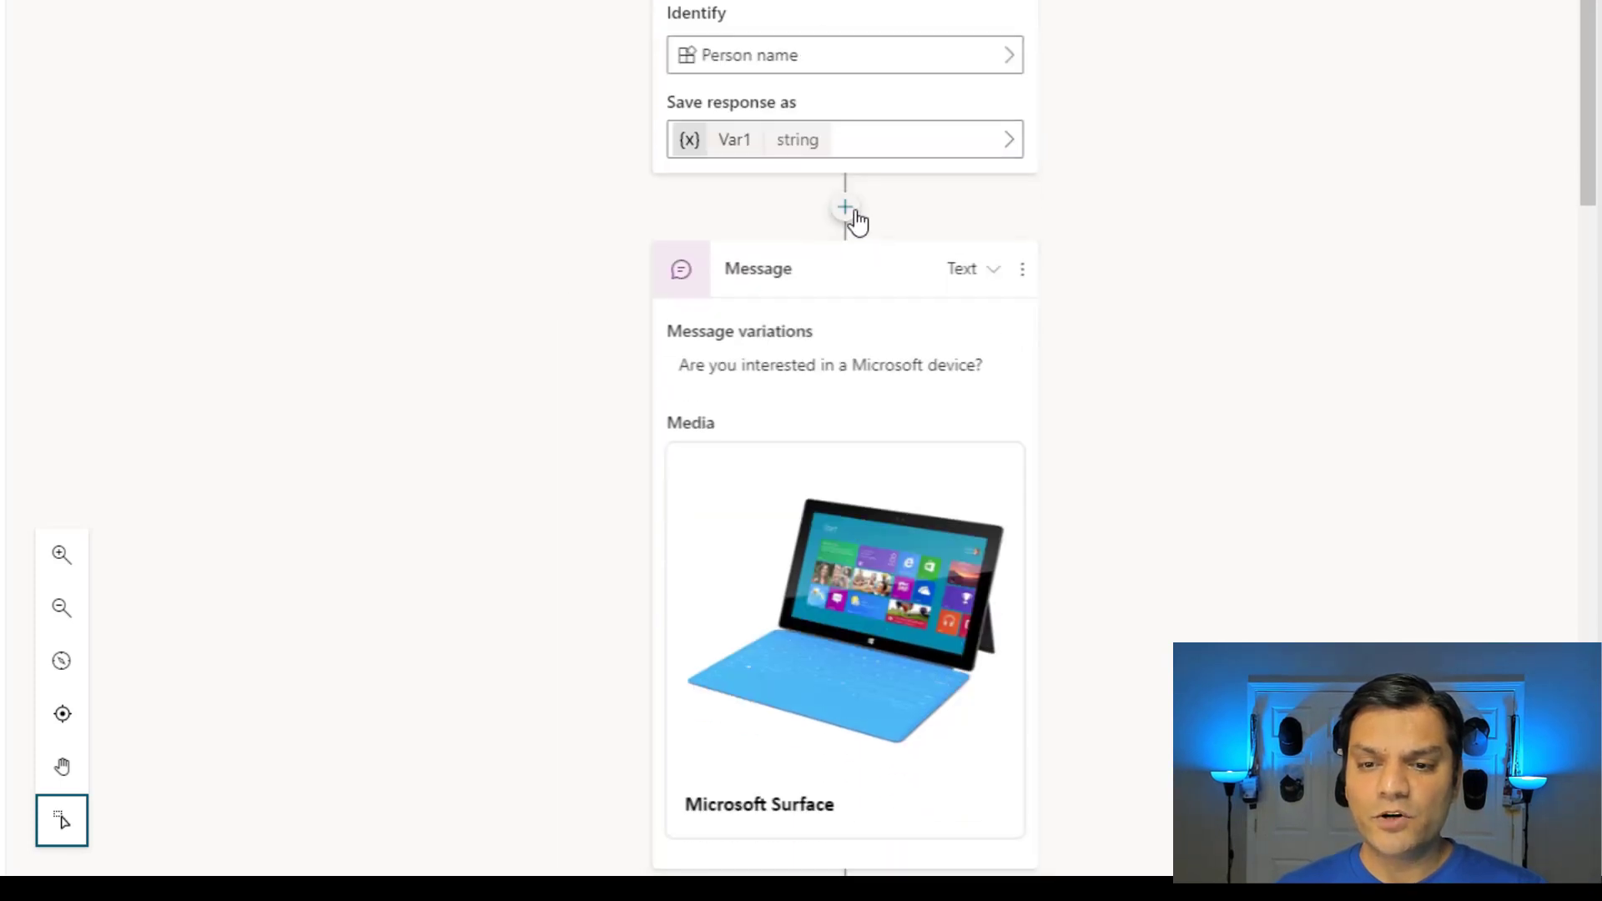
pyautogui.click(848, 208)
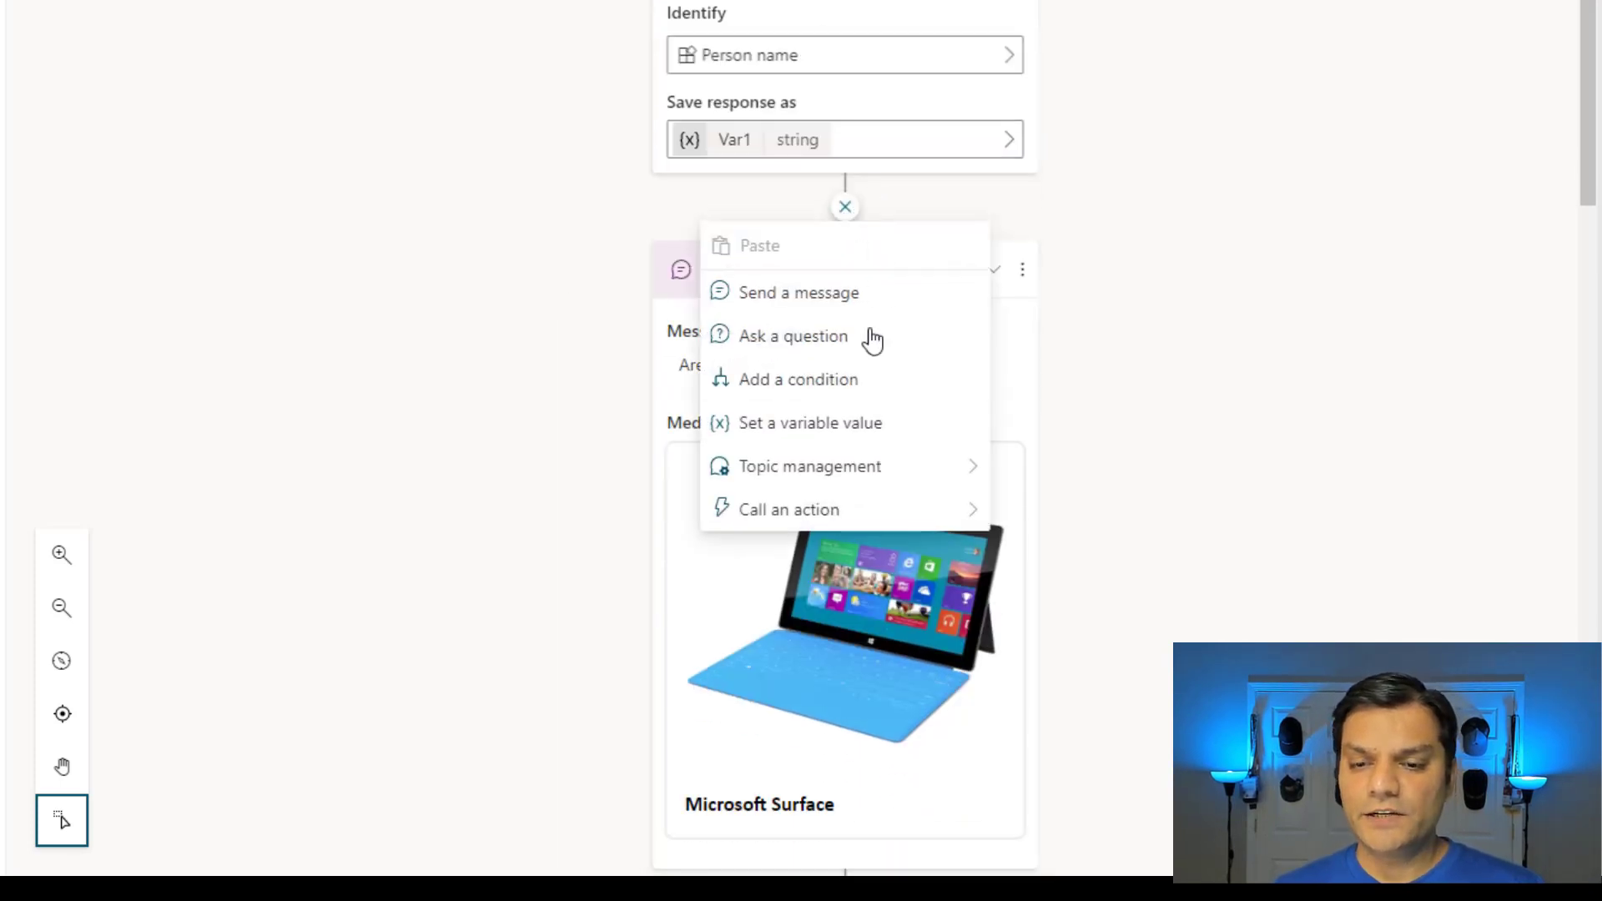
pyautogui.click(863, 451)
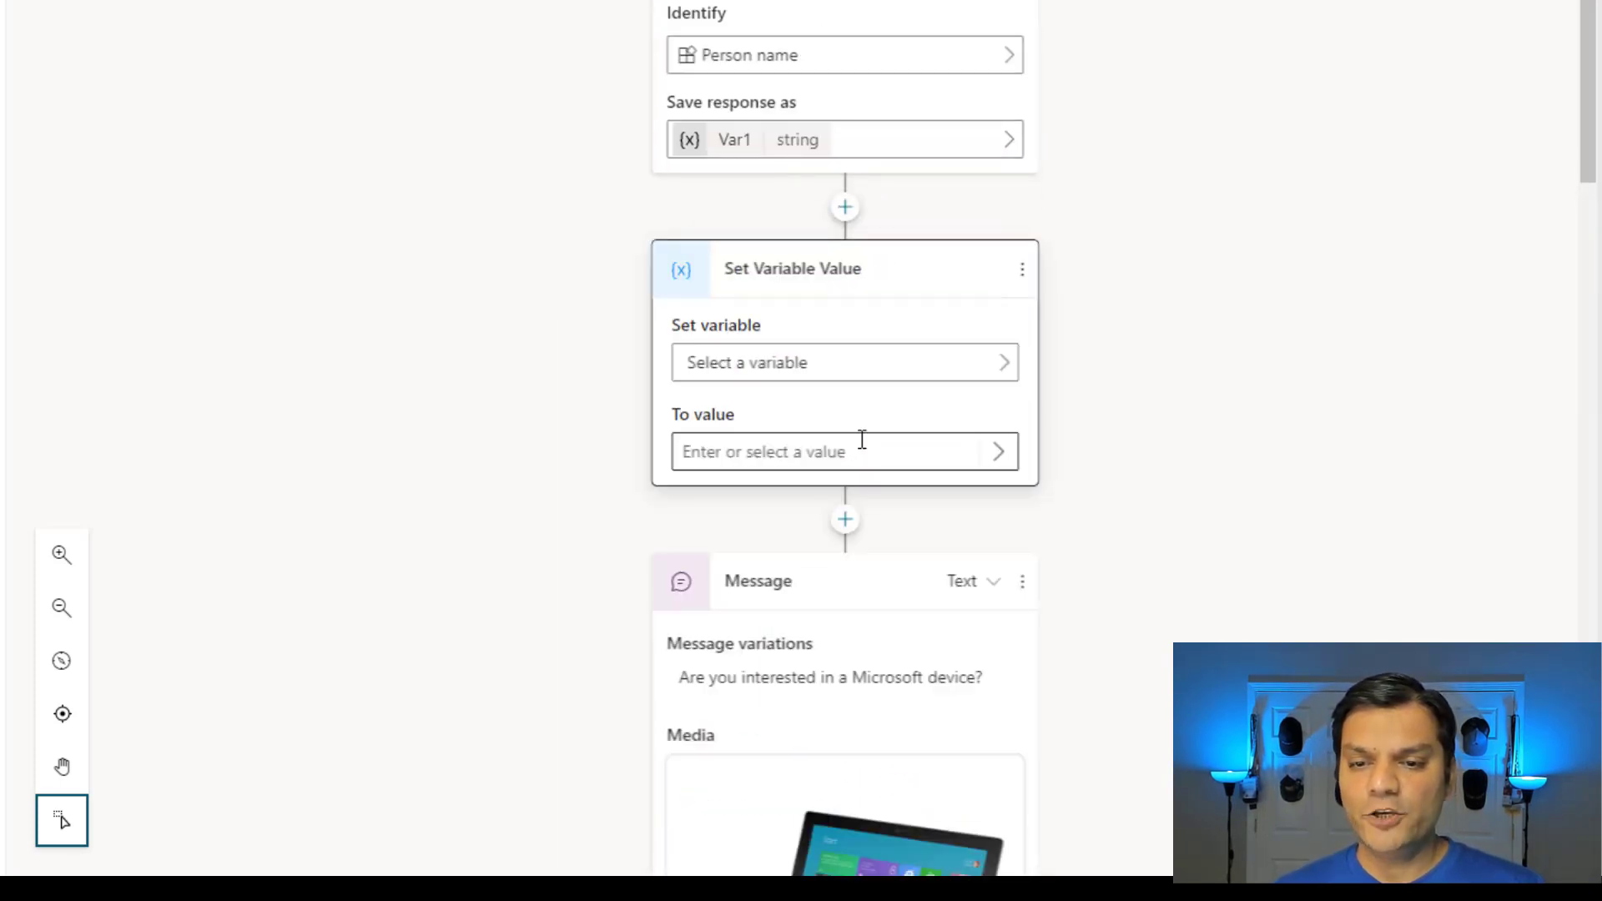
pyautogui.click(857, 376)
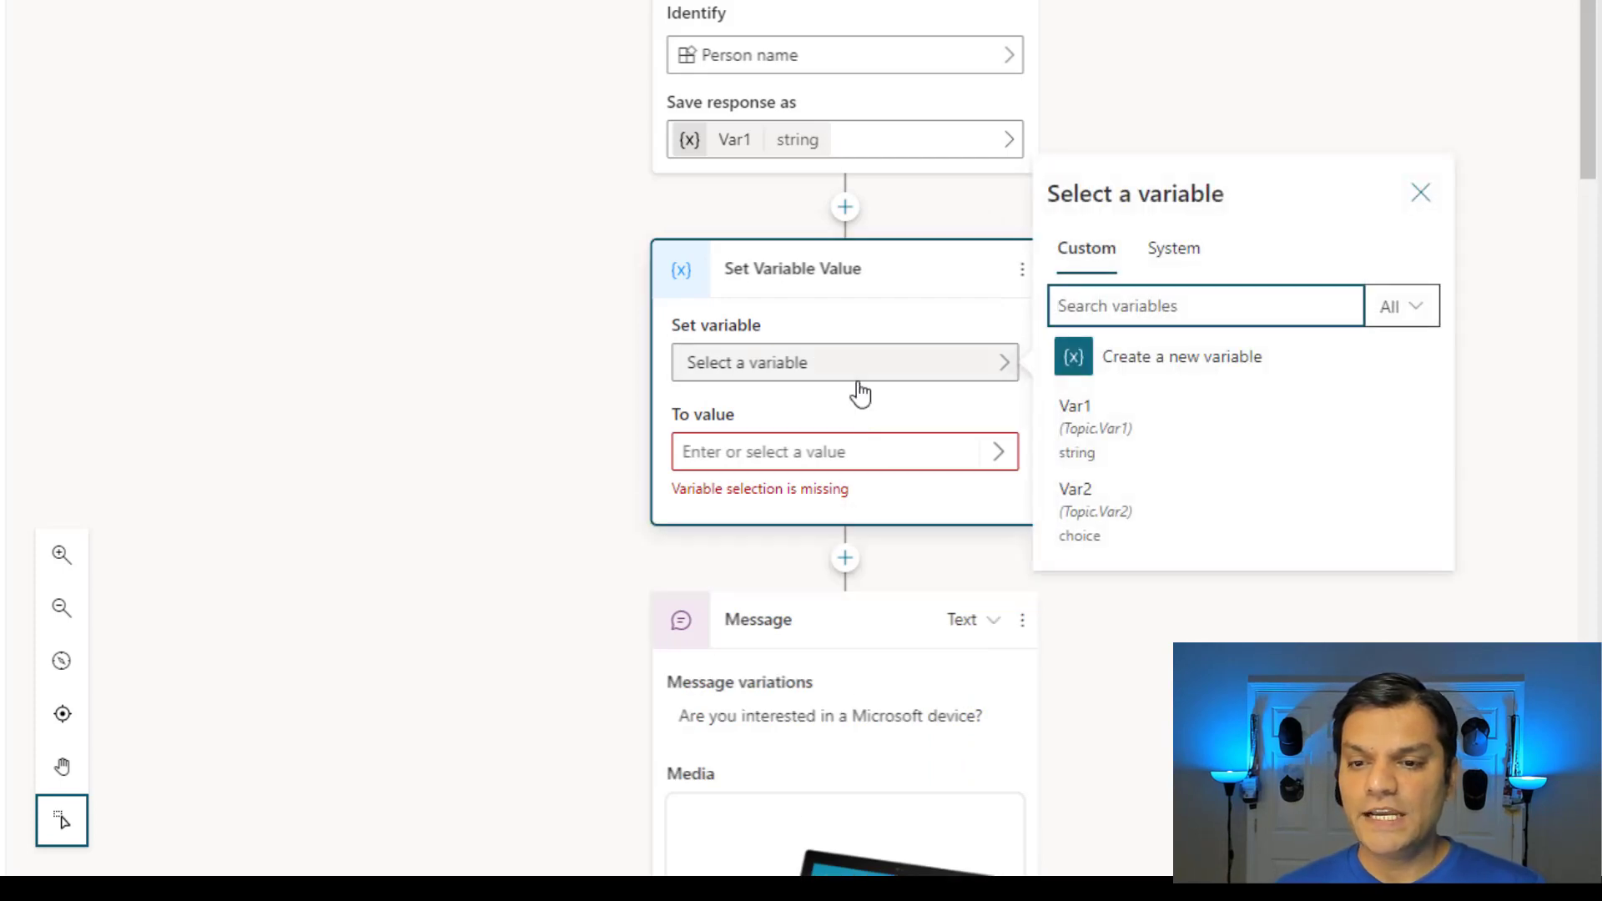
pyautogui.click(1108, 374)
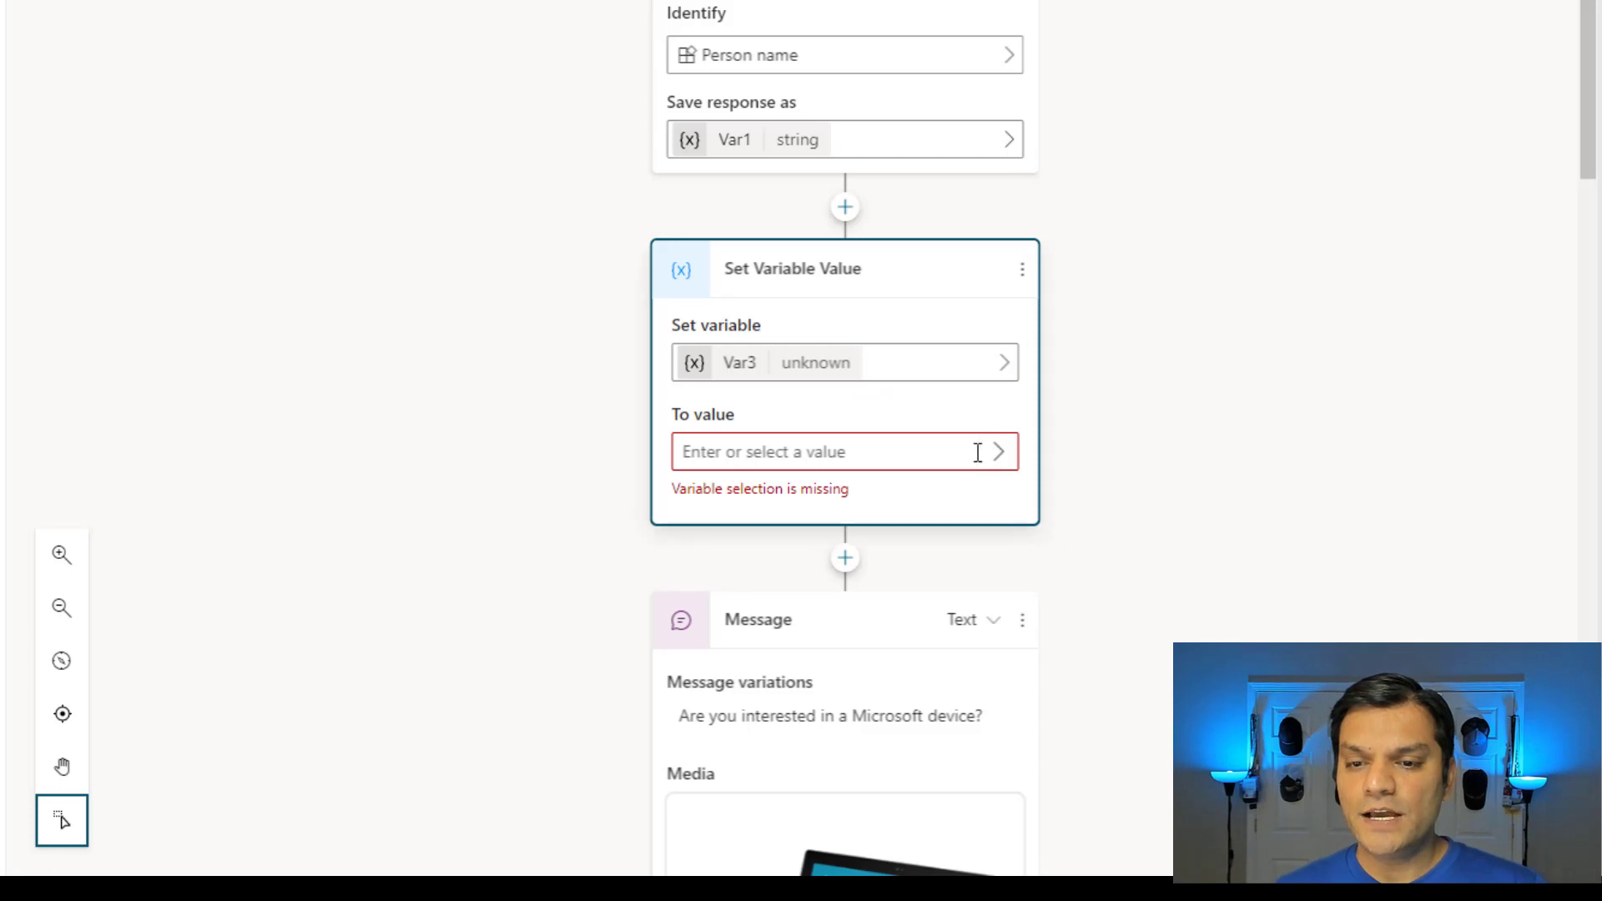
# Set the value of Var3 in the Set Variable Value node to the formula Upper(Text(Topic.Var1)).
pyautogui.click(1003, 454)
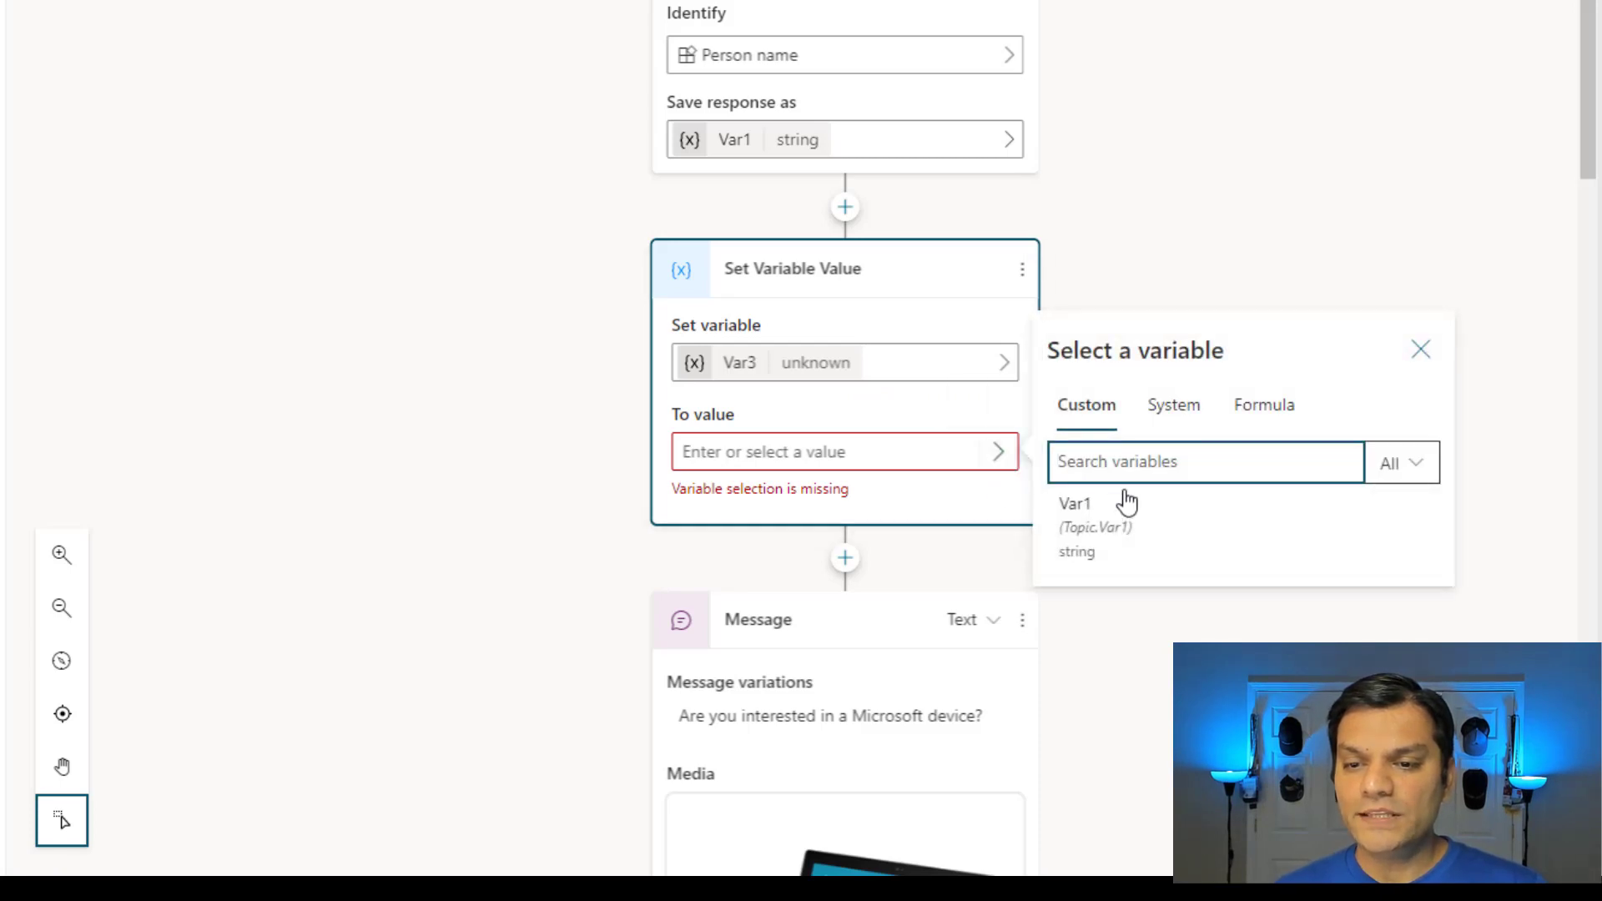
pyautogui.click(1262, 429)
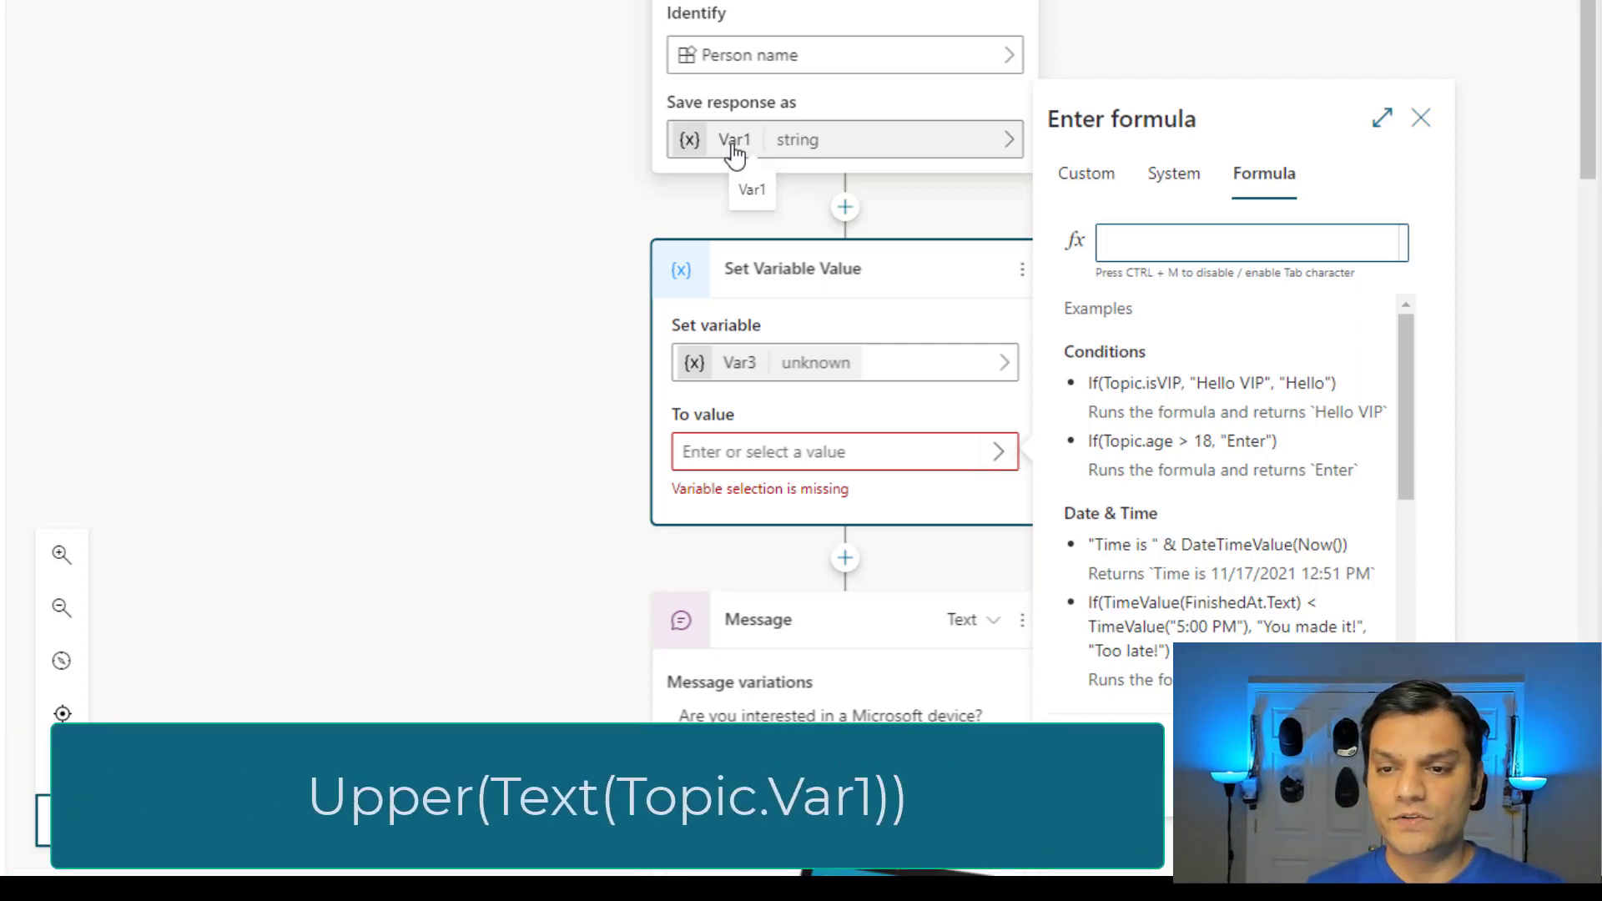
pyautogui.write('upp')
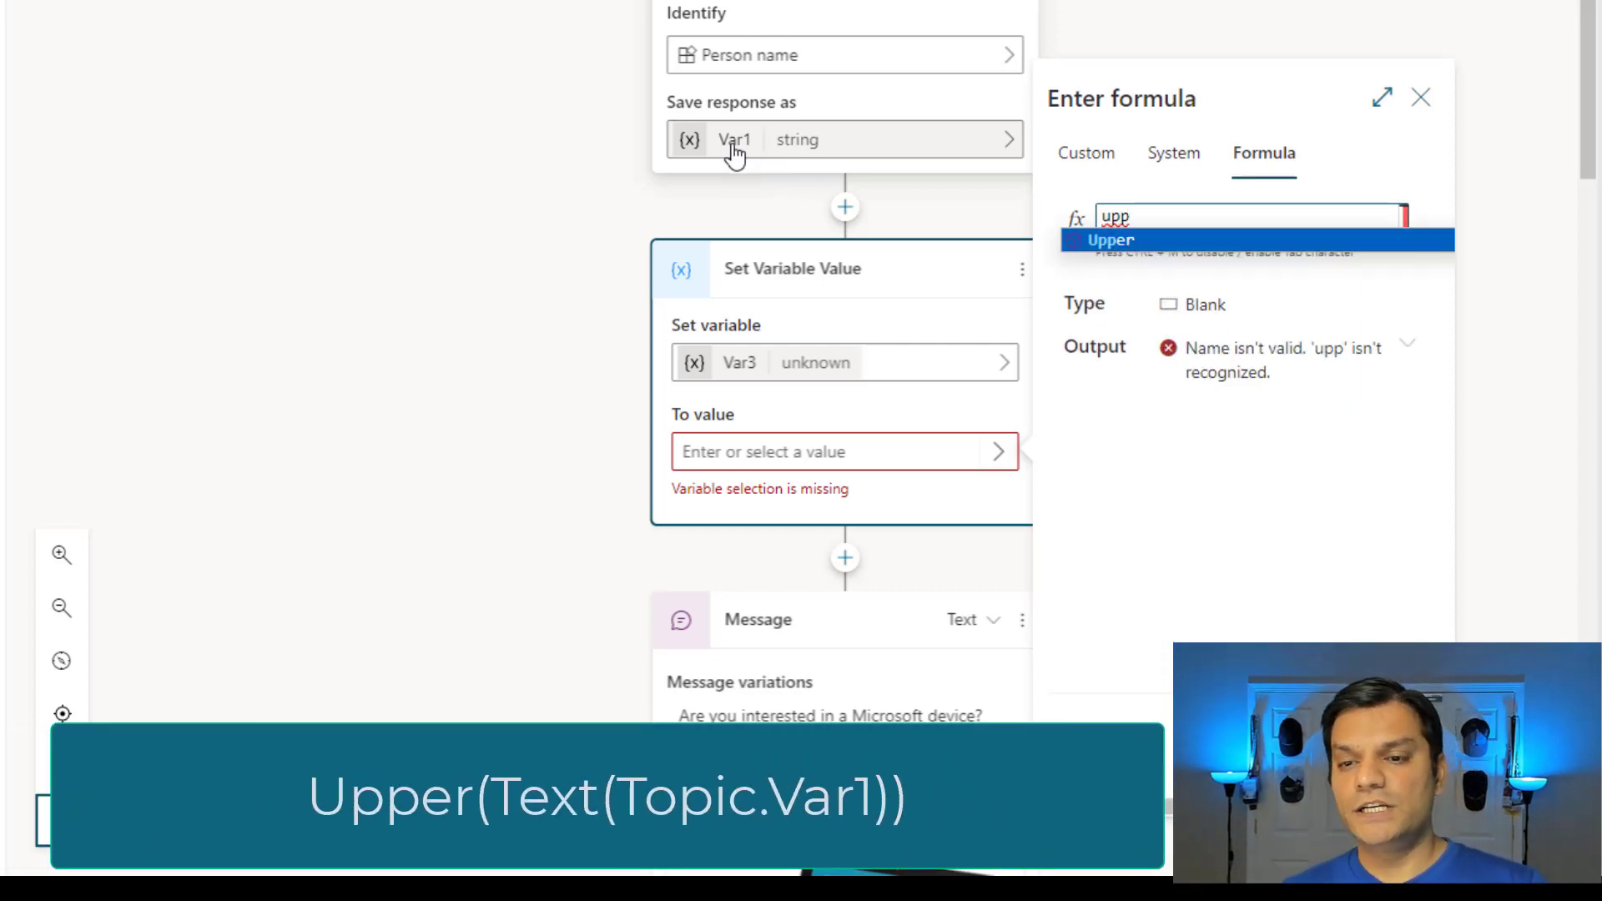
pyautogui.click(1096, 247)
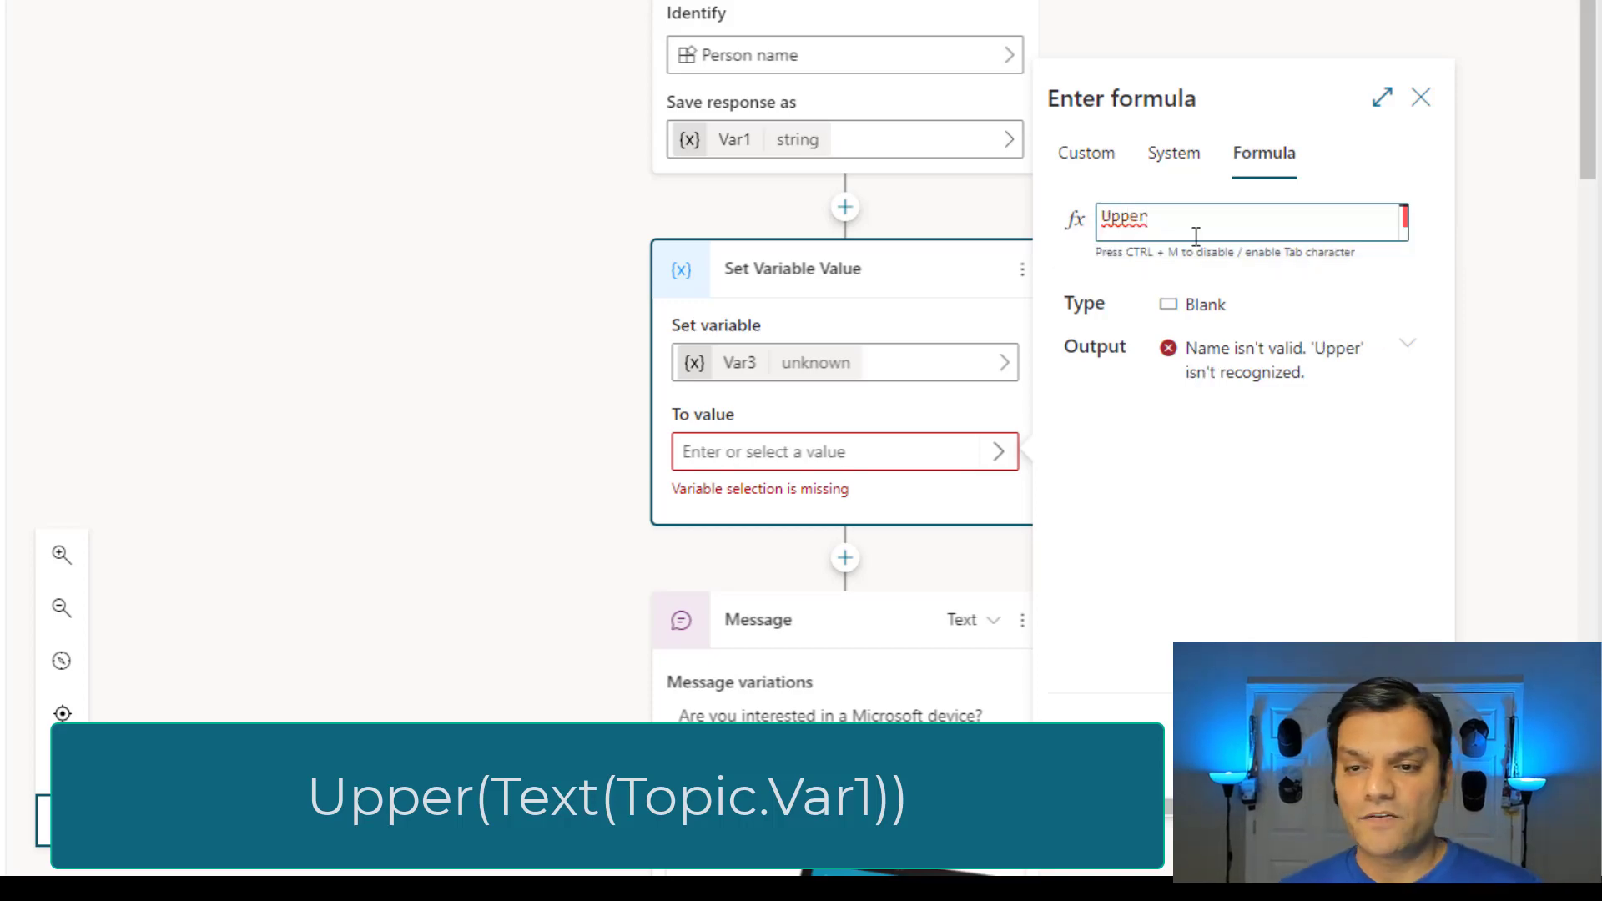
pyautogui.write('(')
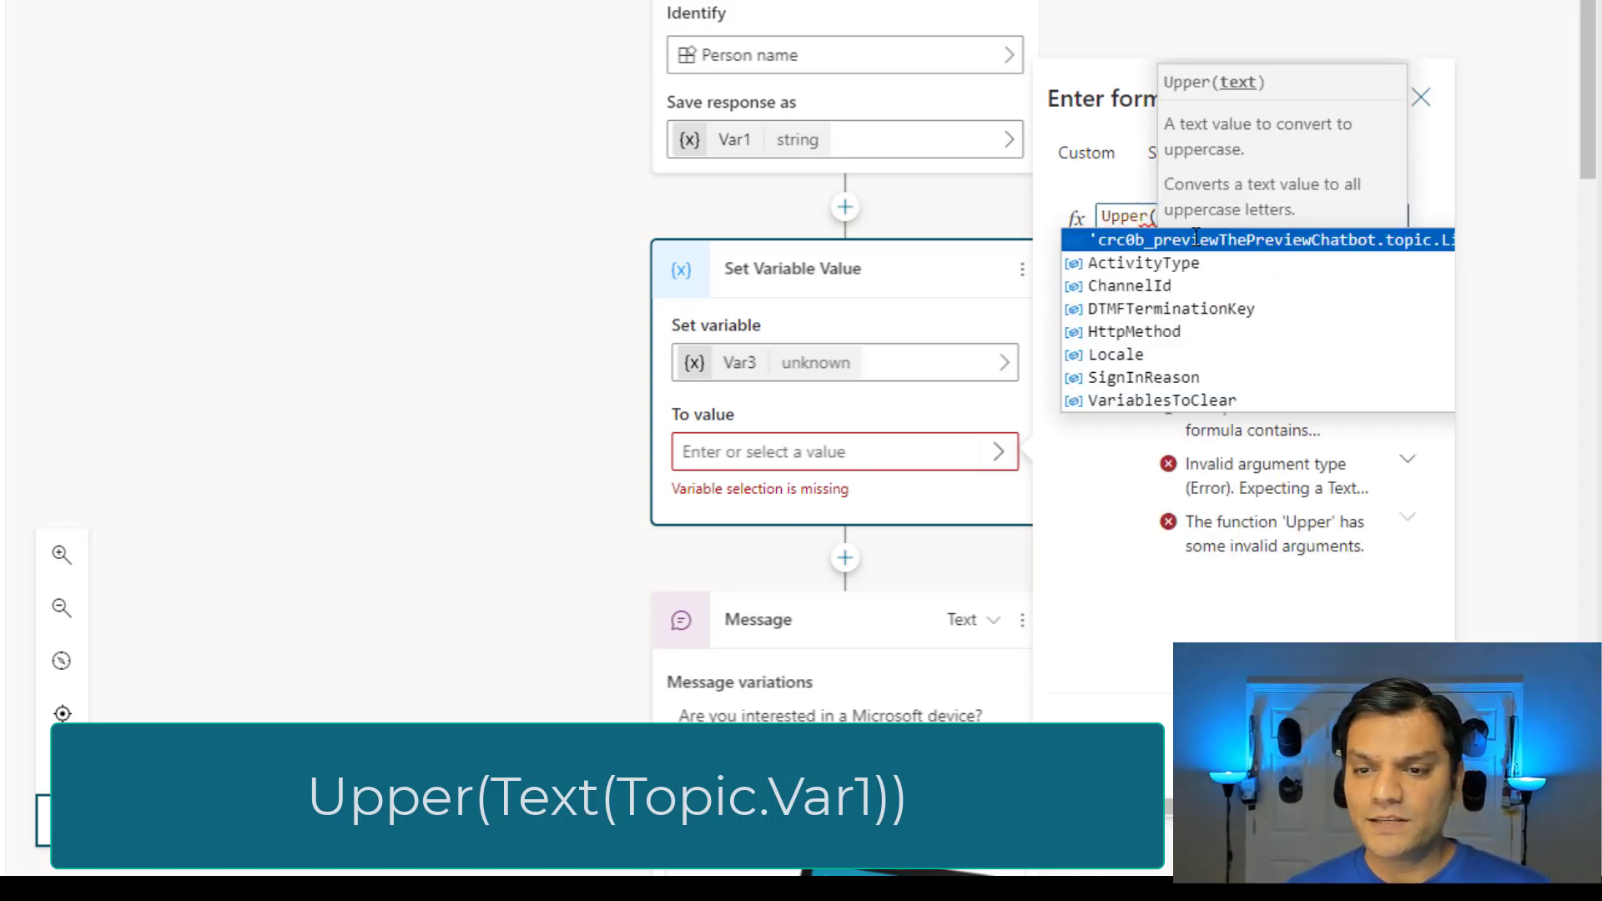
pyautogui.press('Escape')
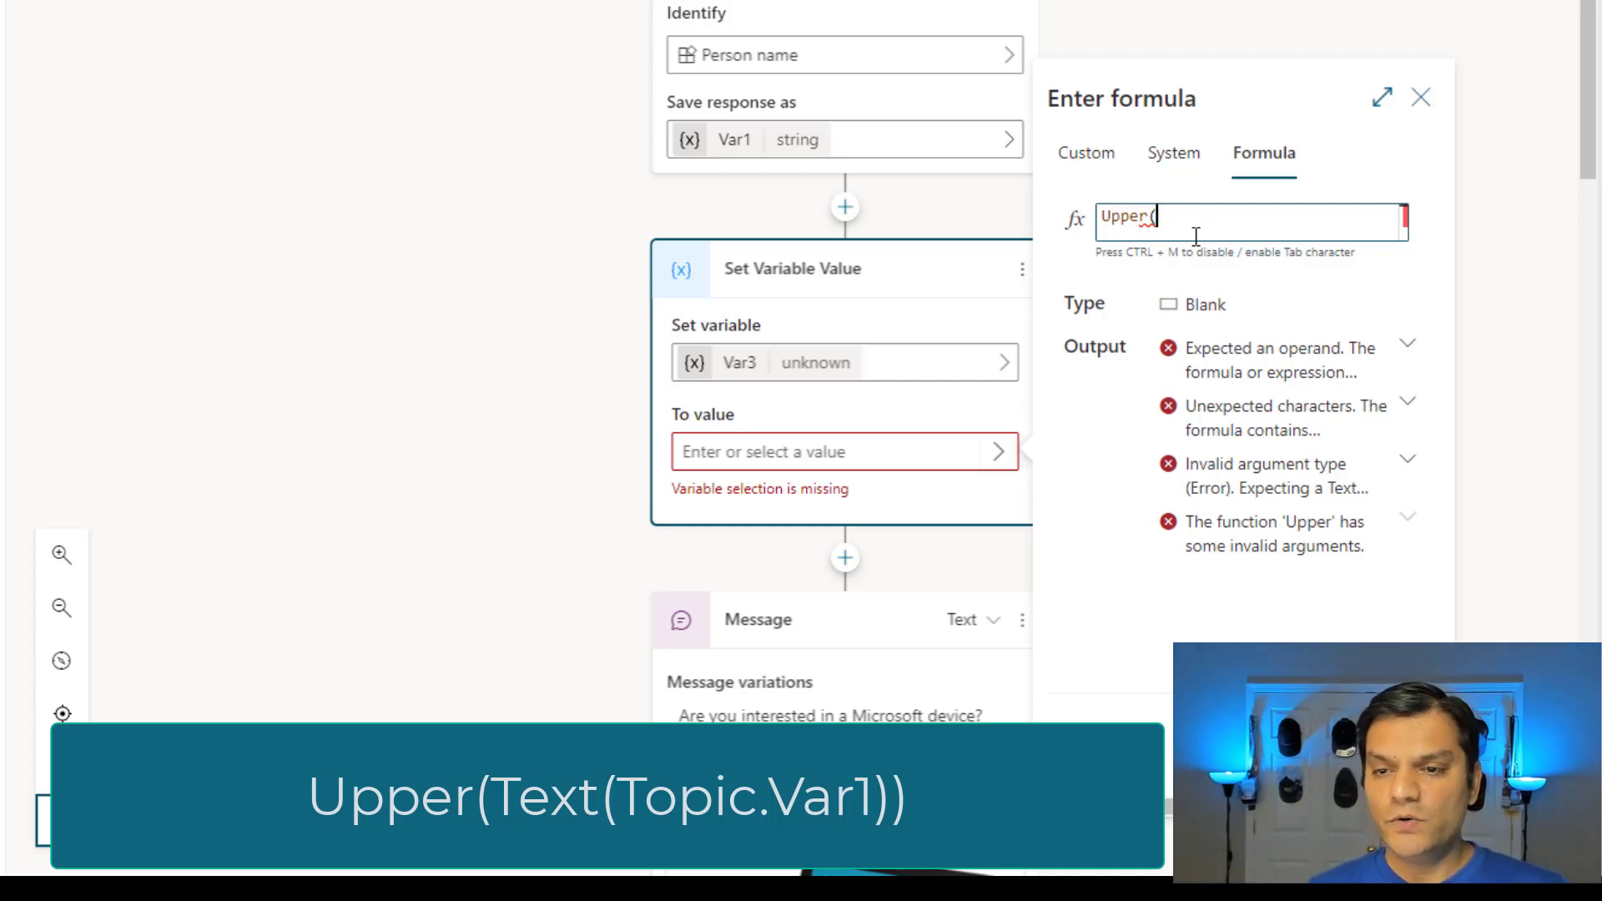
pyautogui.write('Text')
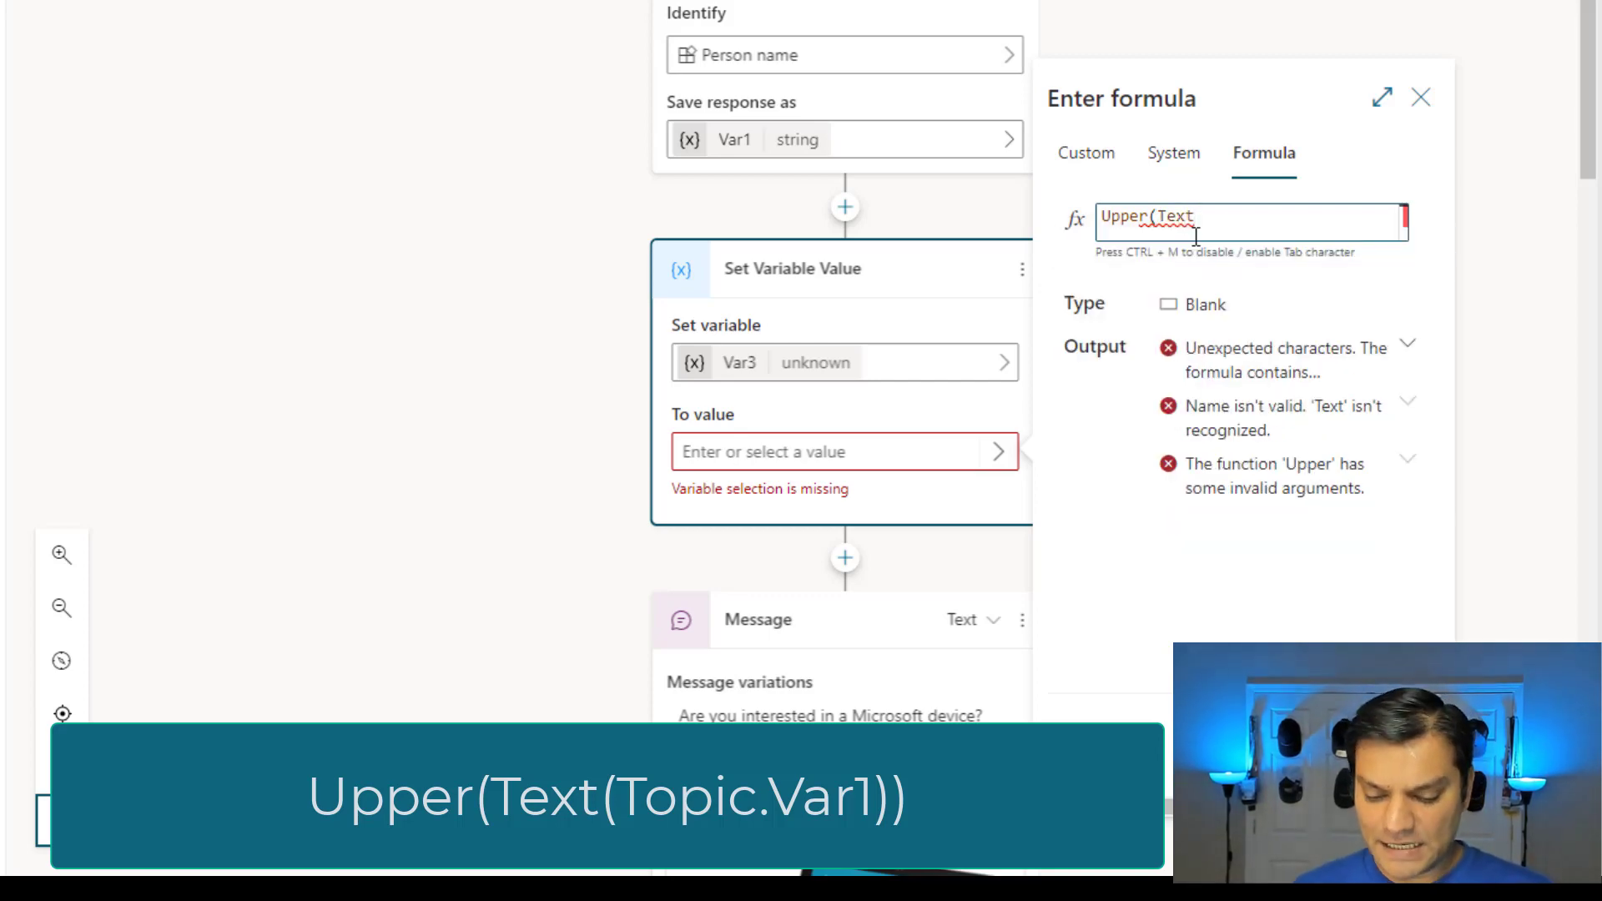
pyautogui.write('(')
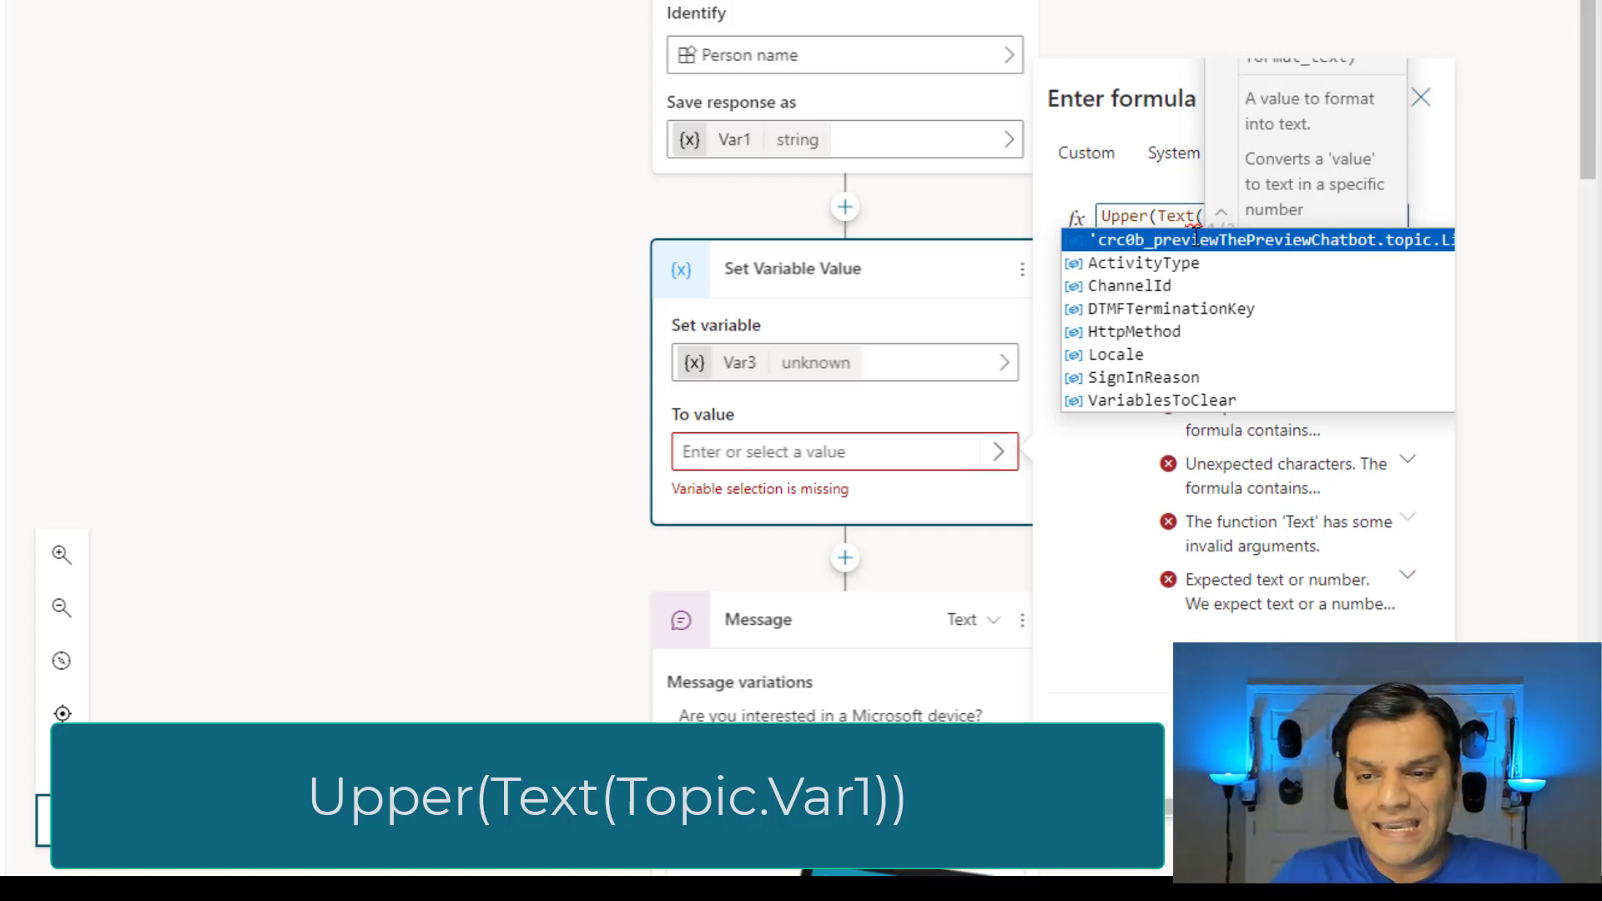
pyautogui.write('Top')
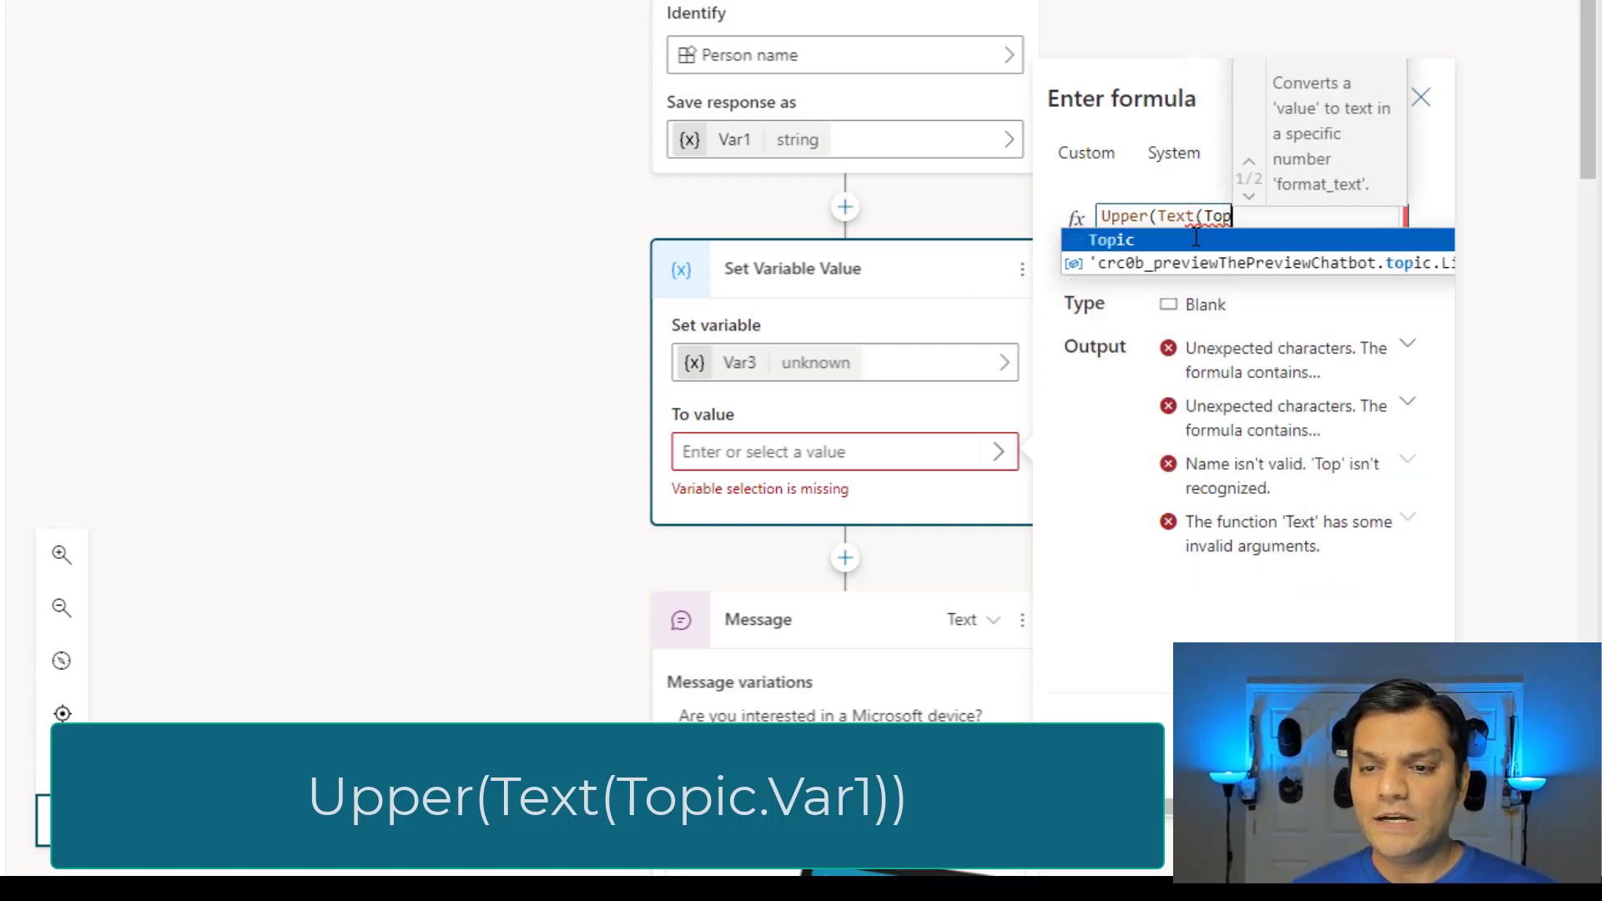
pyautogui.press('Tab')
pyautogui.write('.')
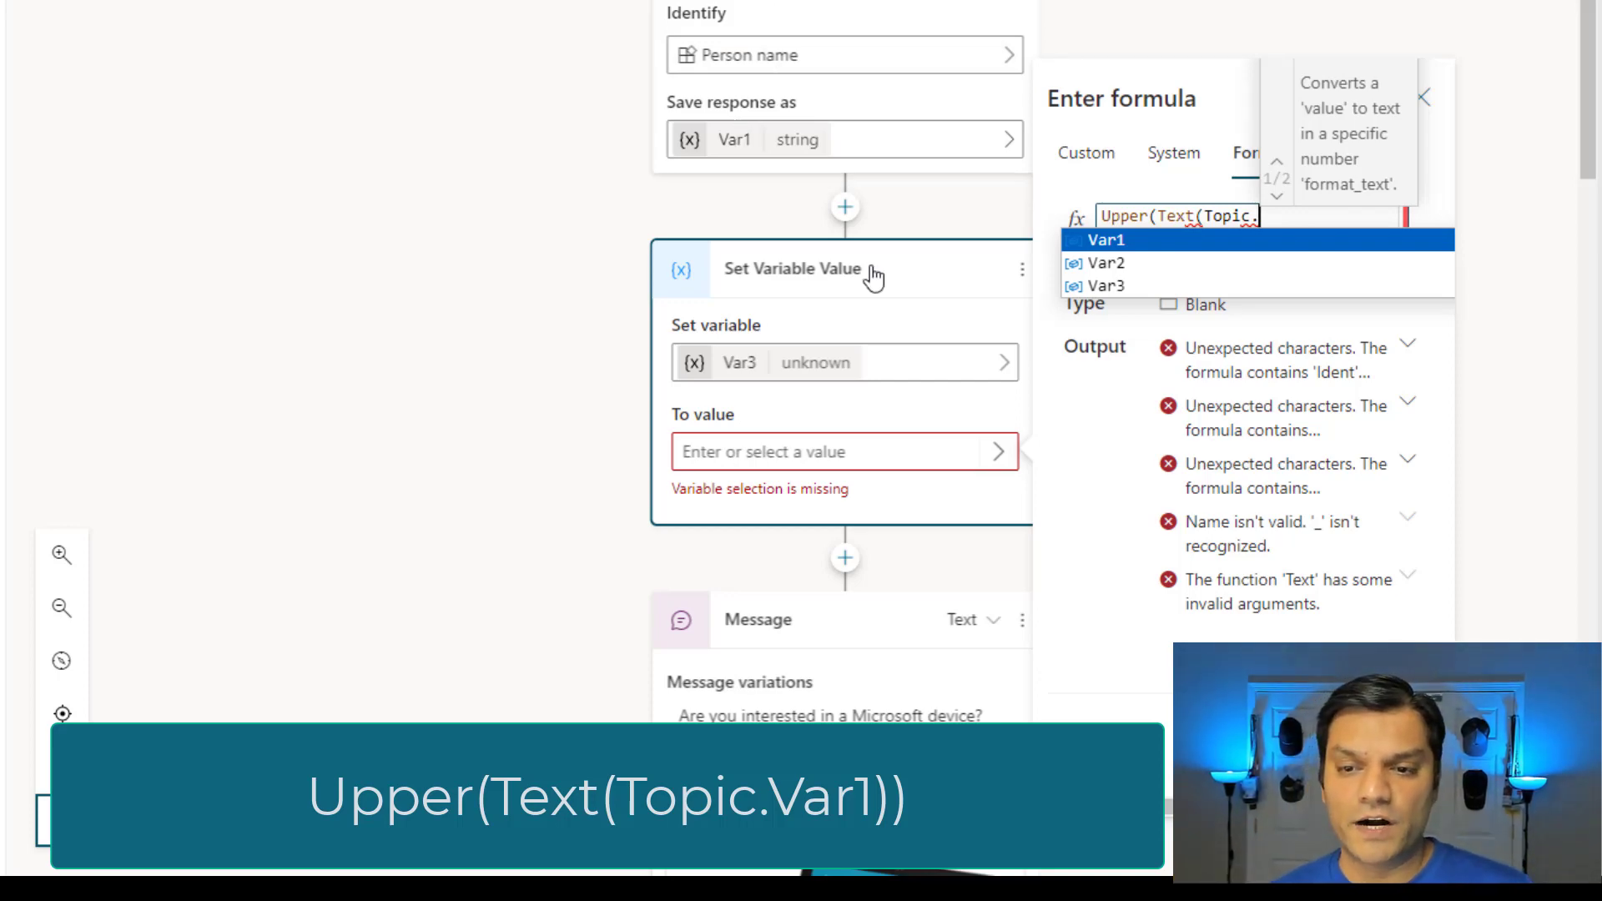
pyautogui.click(1116, 244)
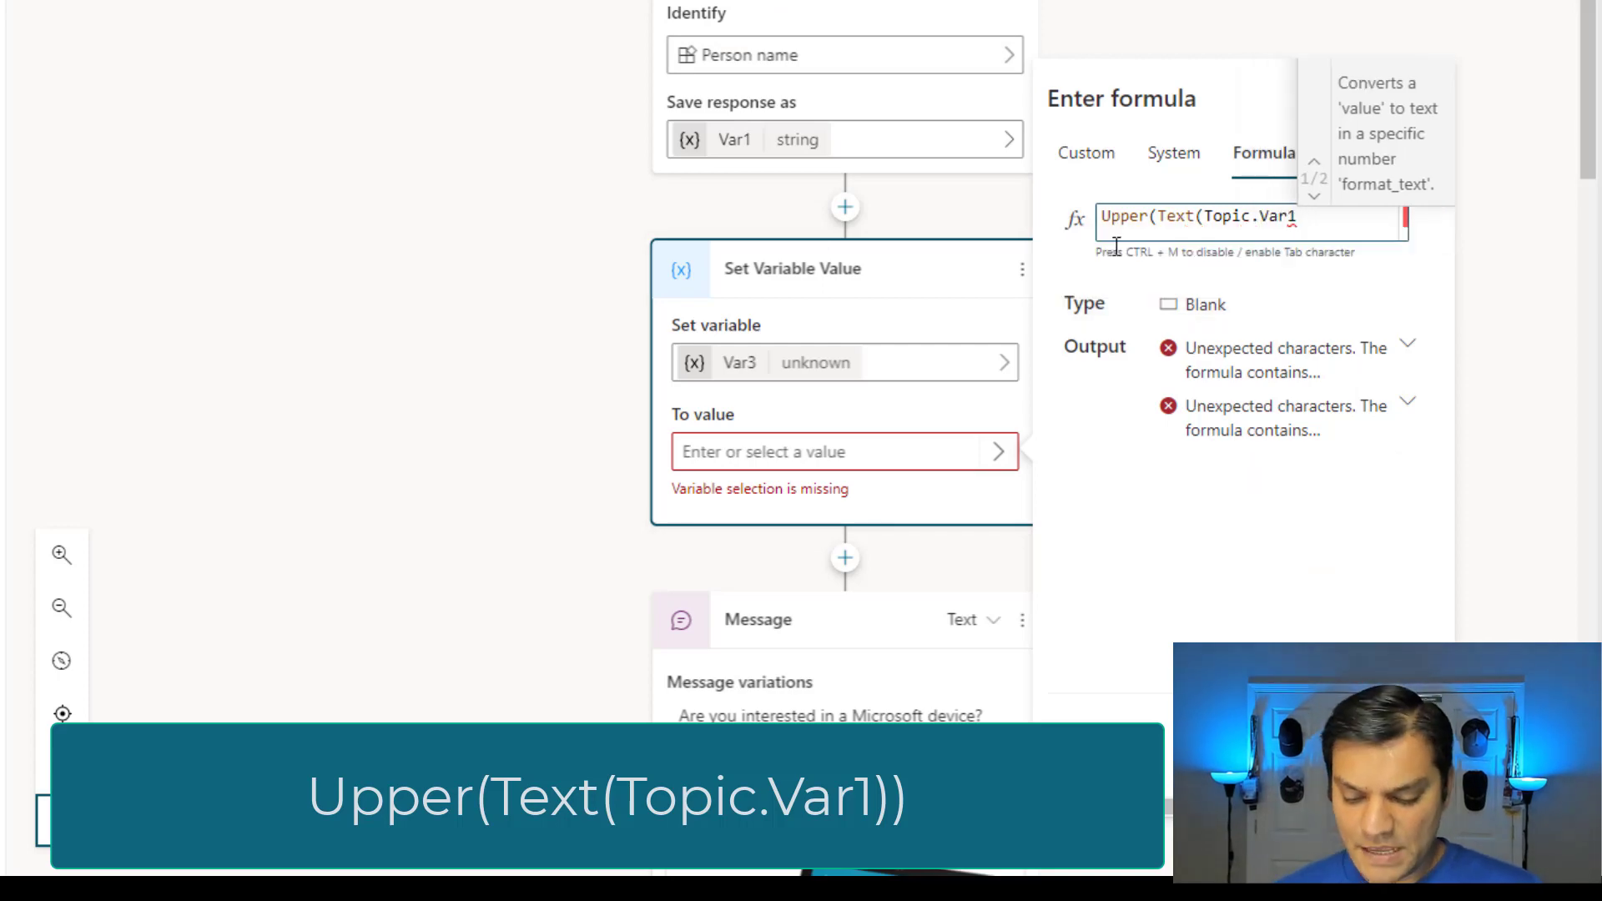
pyautogui.write(')')
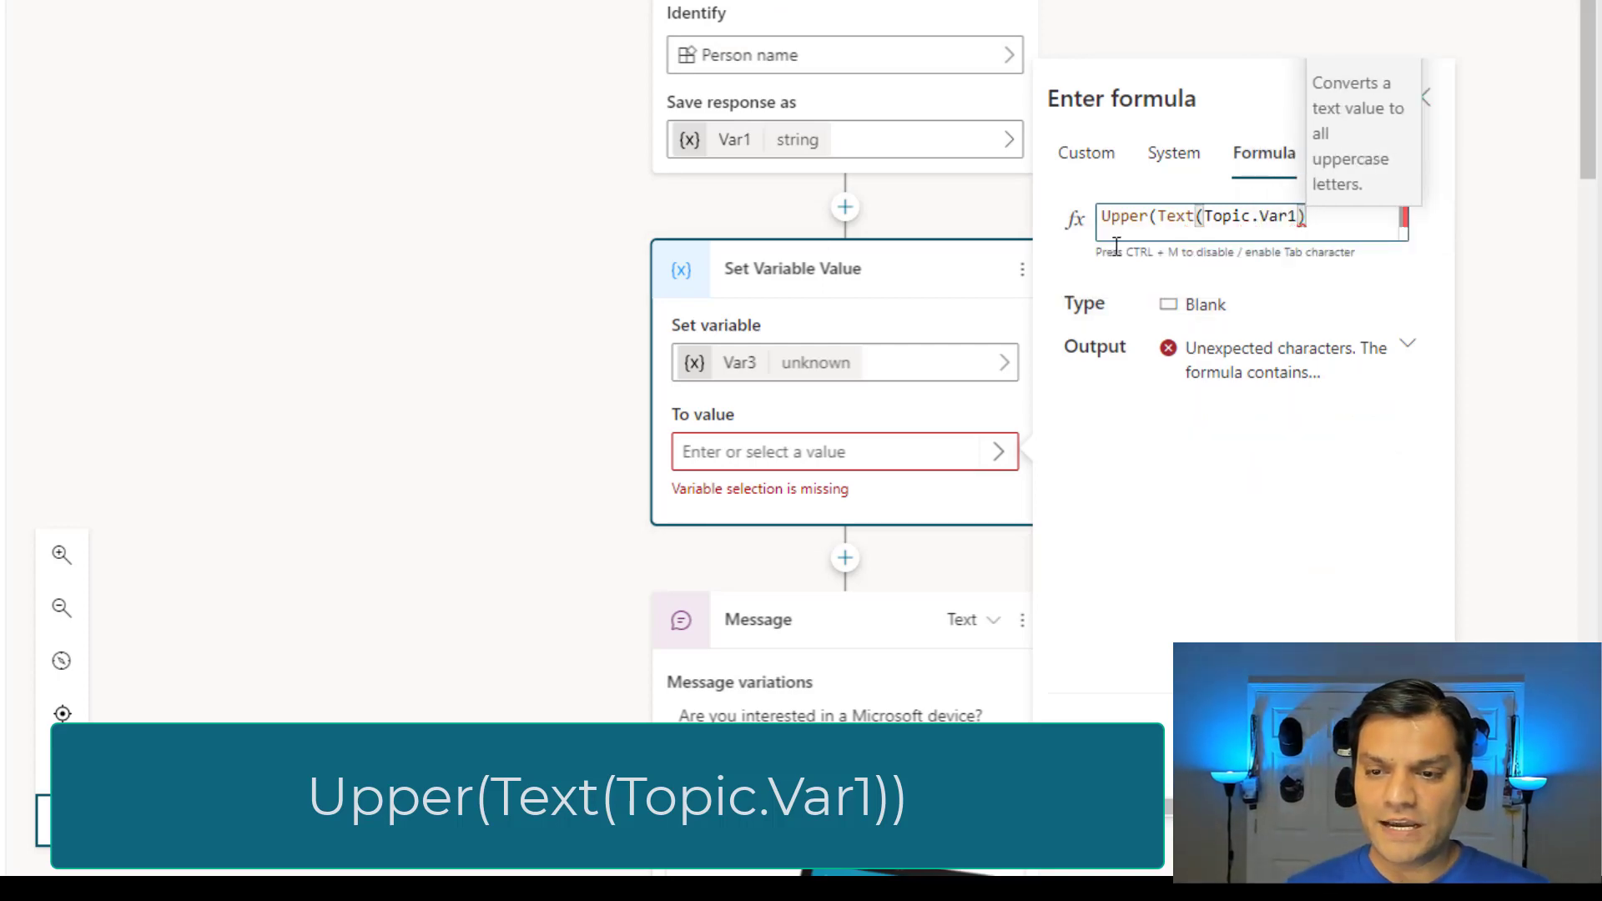
pyautogui.write(')')
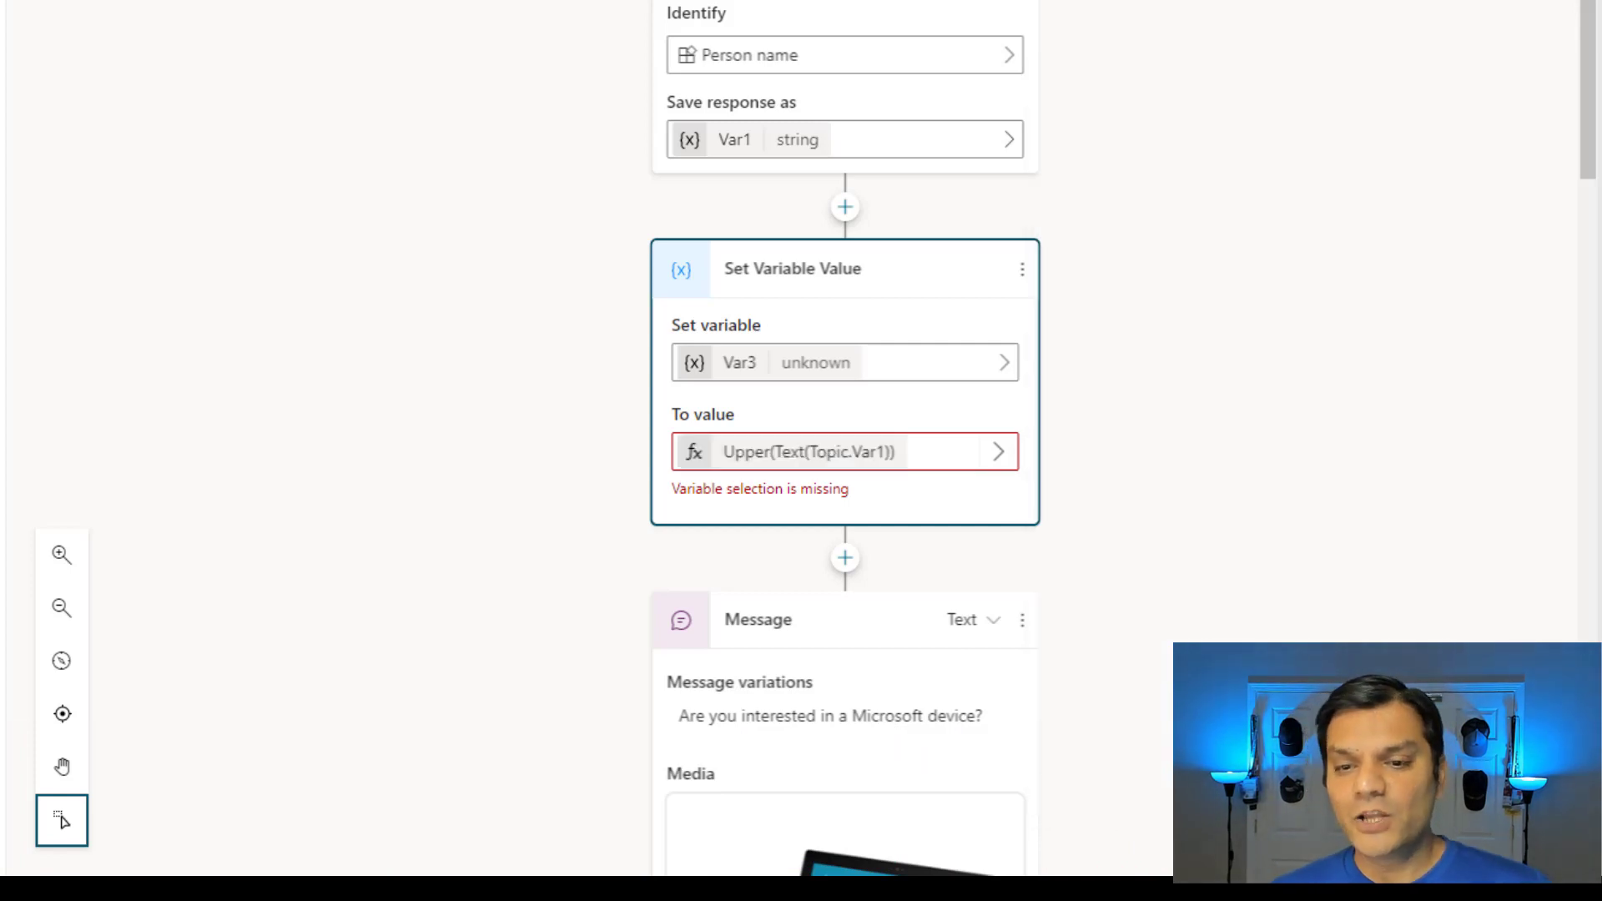
# Add a message node below the Set Variable Value node reading "Your name is" followed by the variable Var3.
pyautogui.scroll(-2, 893, 371)
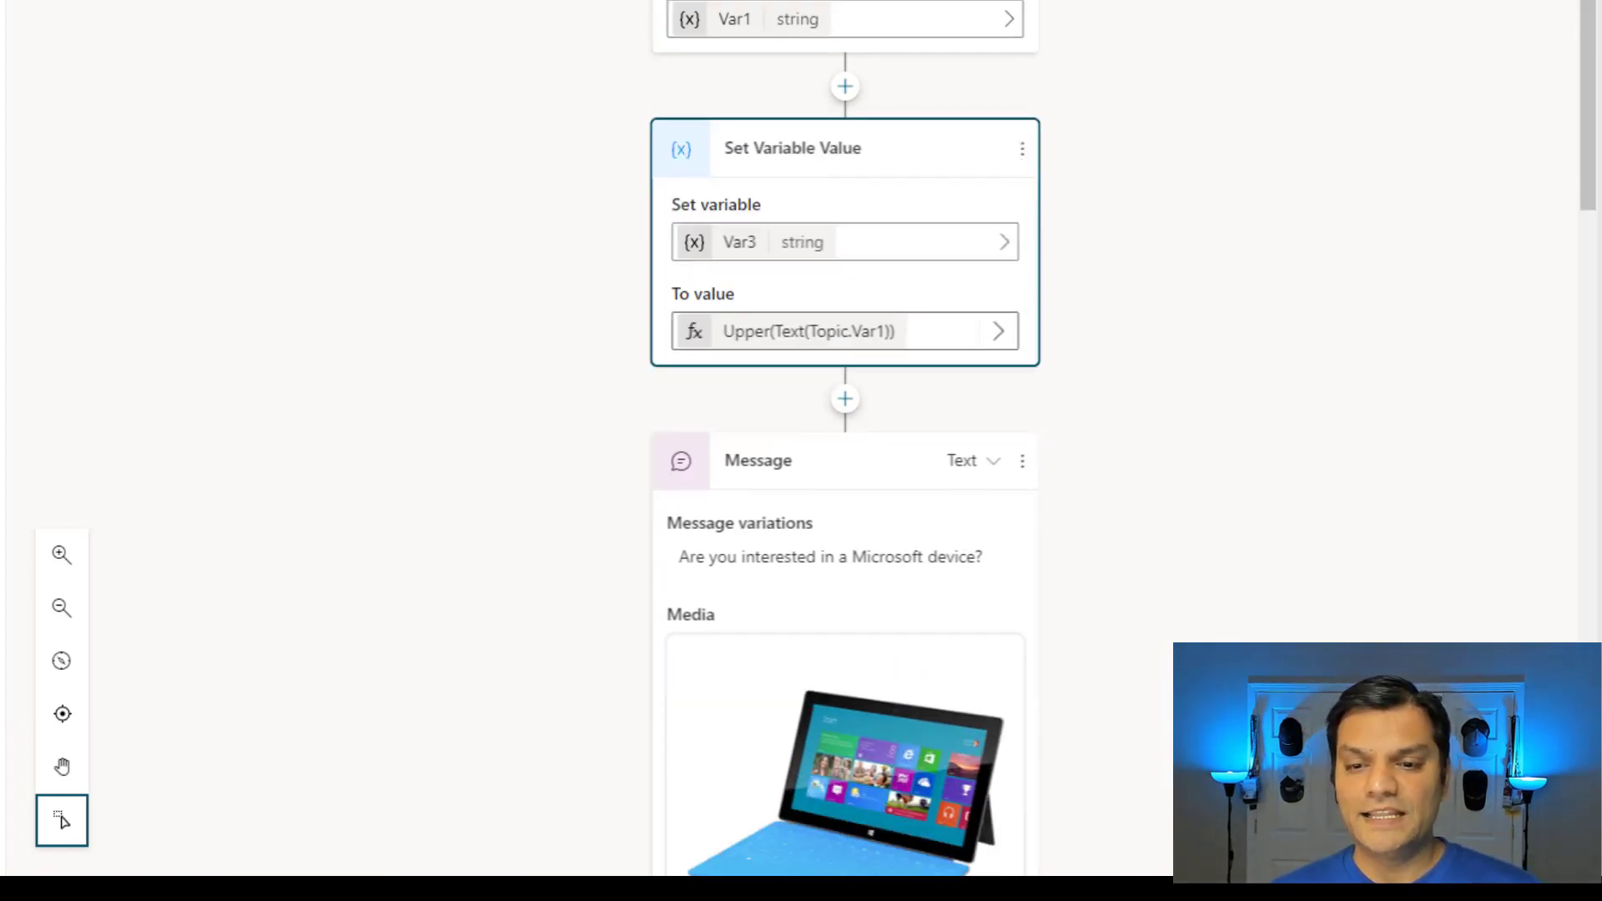
pyautogui.click(843, 401)
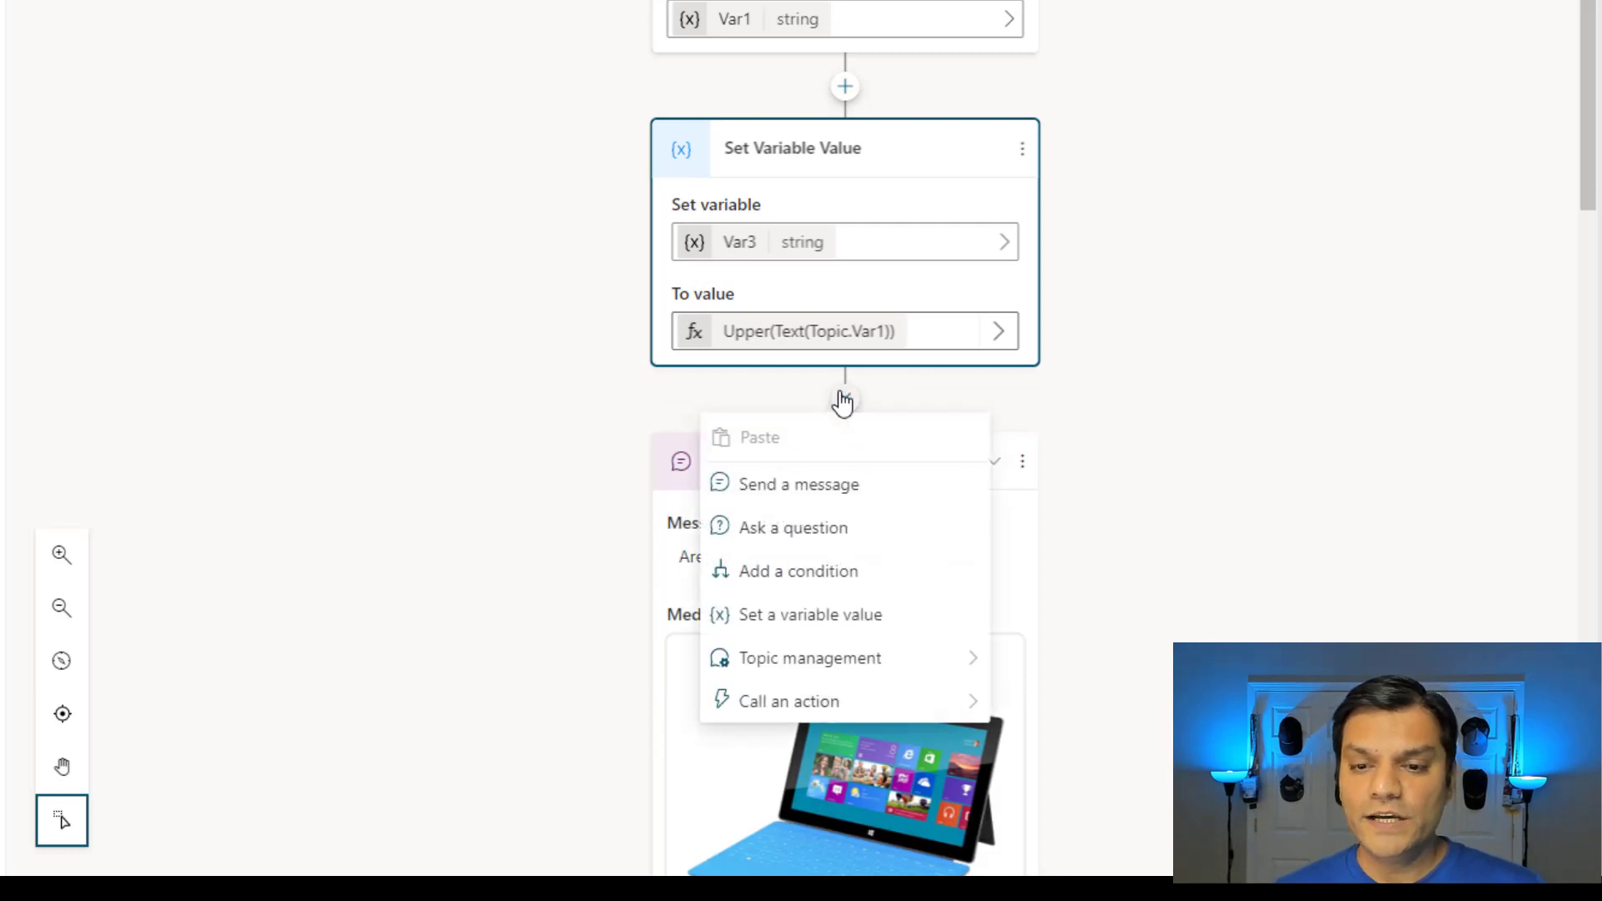
pyautogui.click(819, 494)
pyautogui.click(796, 565)
pyautogui.write('Your name is')
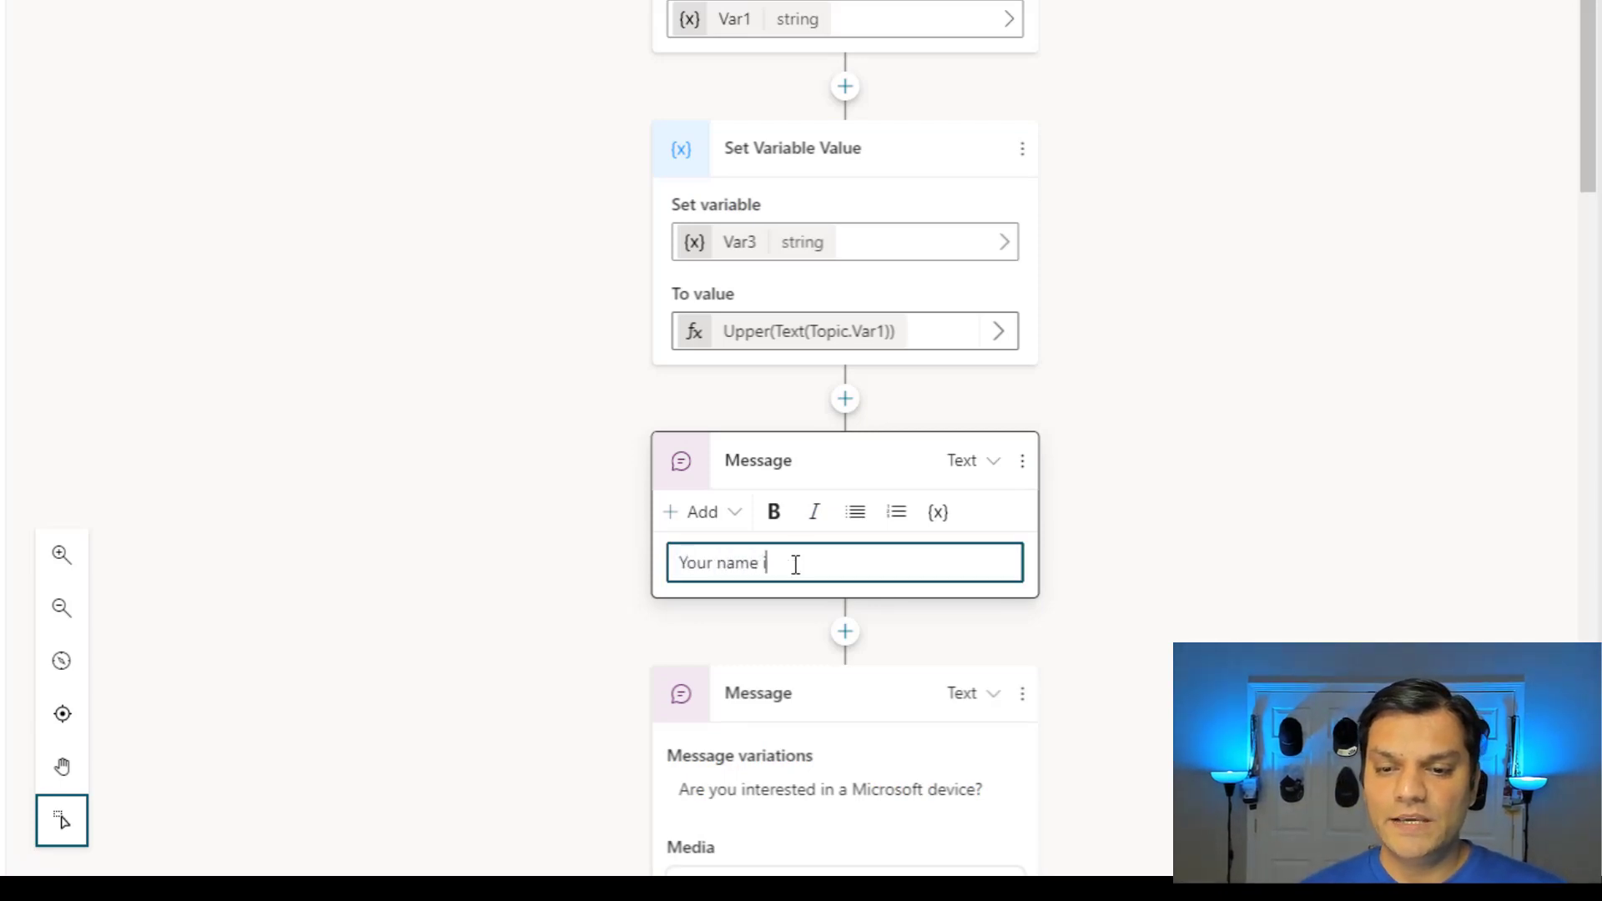
pyautogui.click(938, 512)
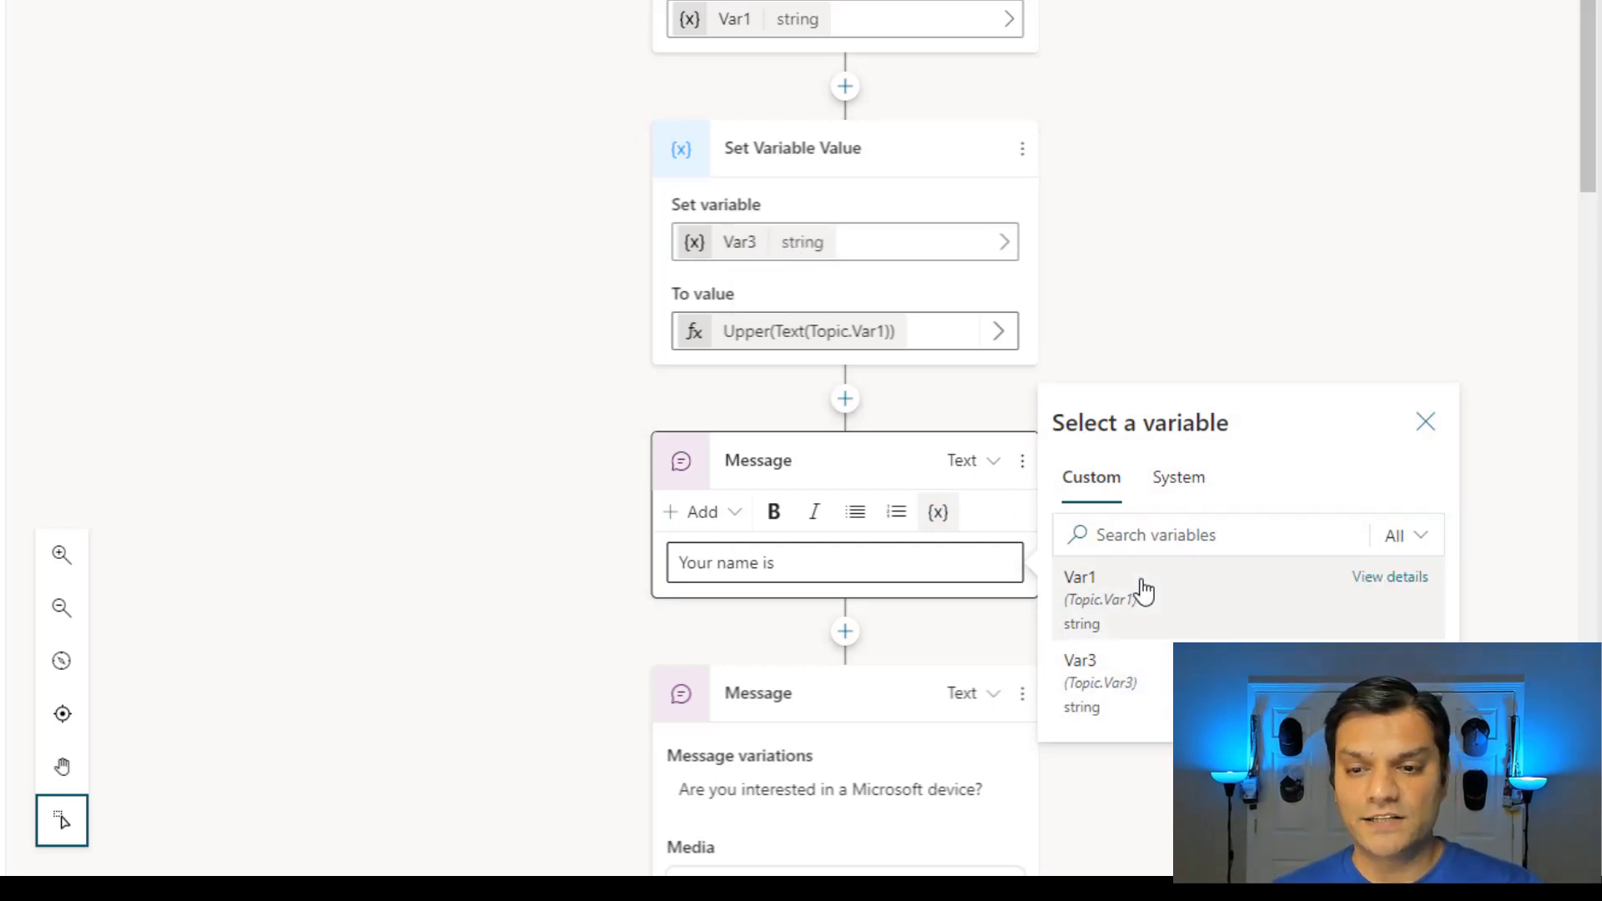
pyautogui.click(1132, 670)
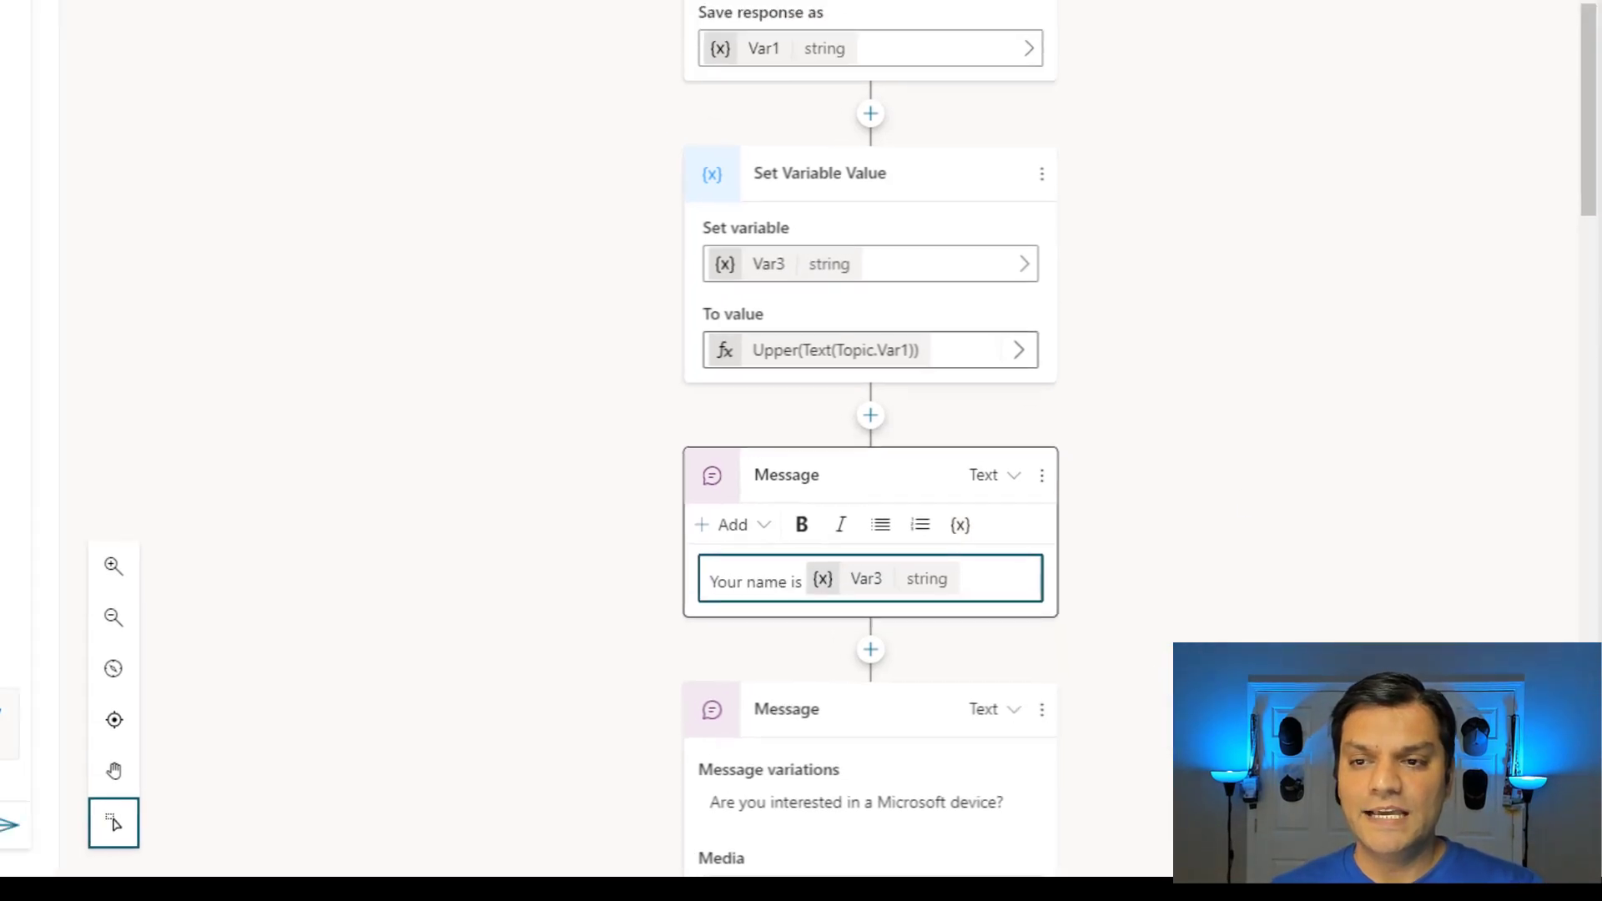
# Save the topic despite its error and trigger it in the test chat with the message "test".
pyautogui.click(1535, 138)
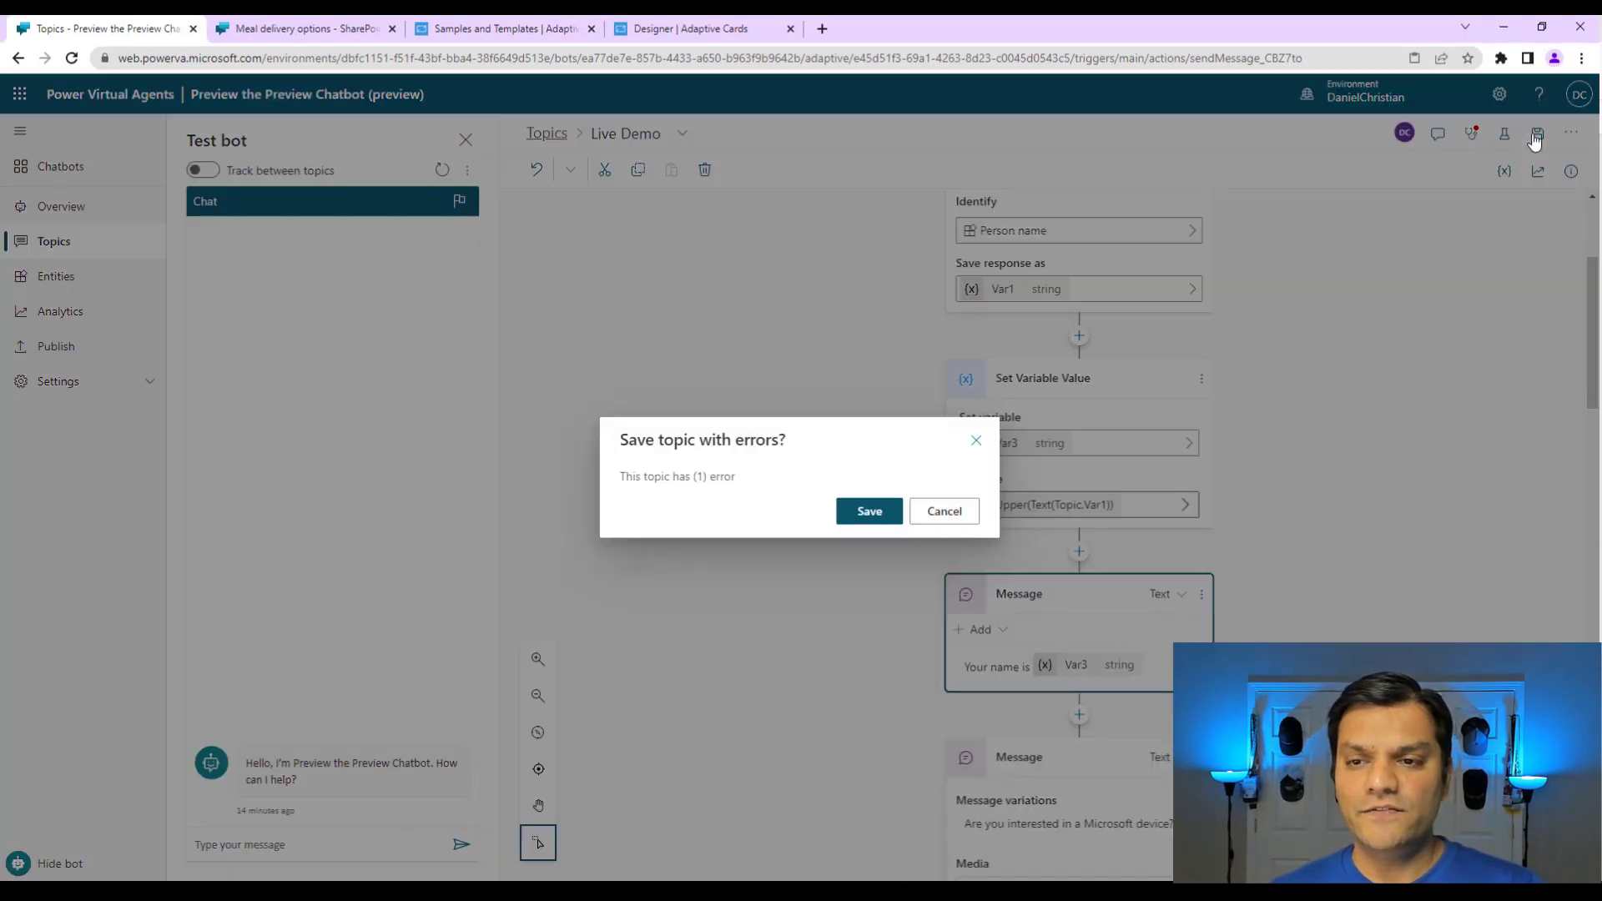
pyautogui.click(864, 517)
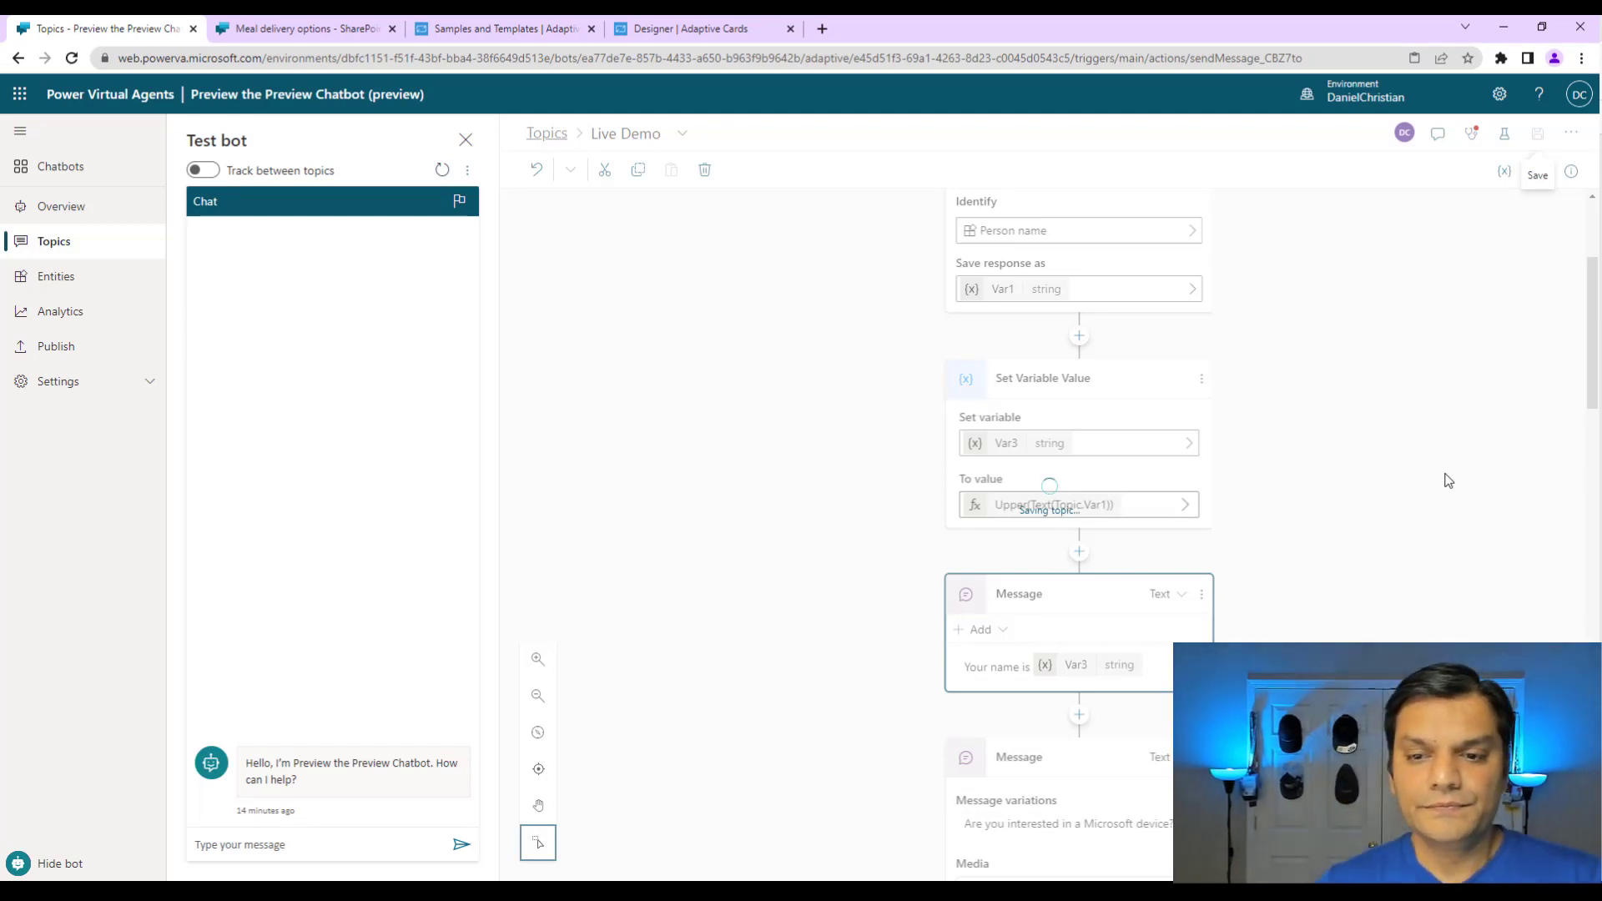
pyautogui.click(305, 845)
pyautogui.click(422, 293)
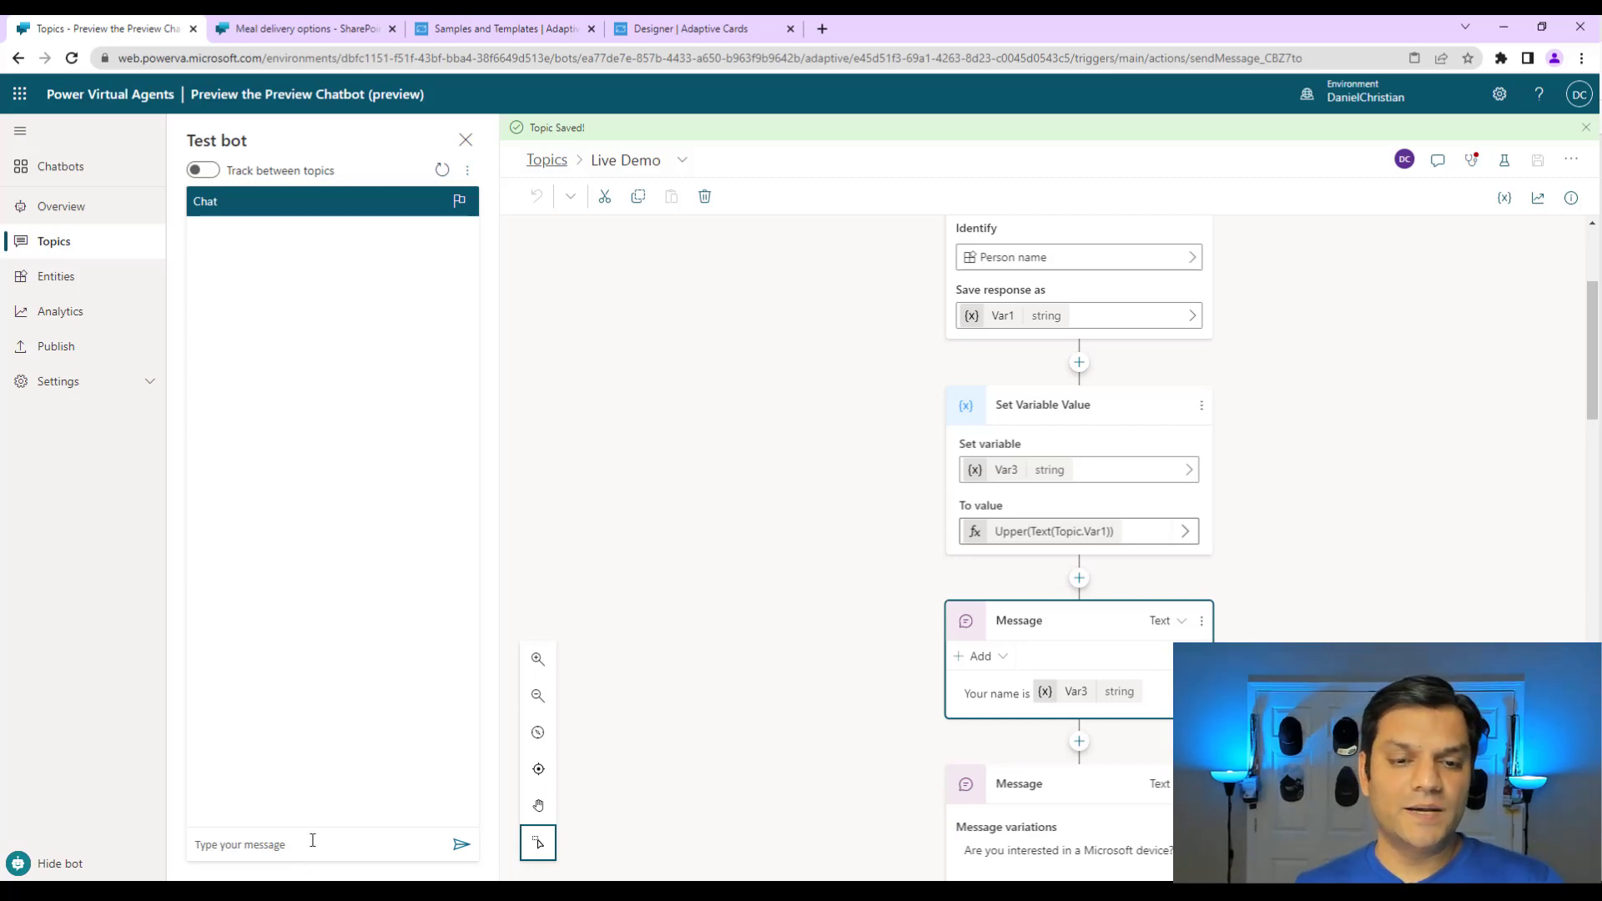
pyautogui.click(204, 845)
pyautogui.write('test')
pyautogui.press('Return')
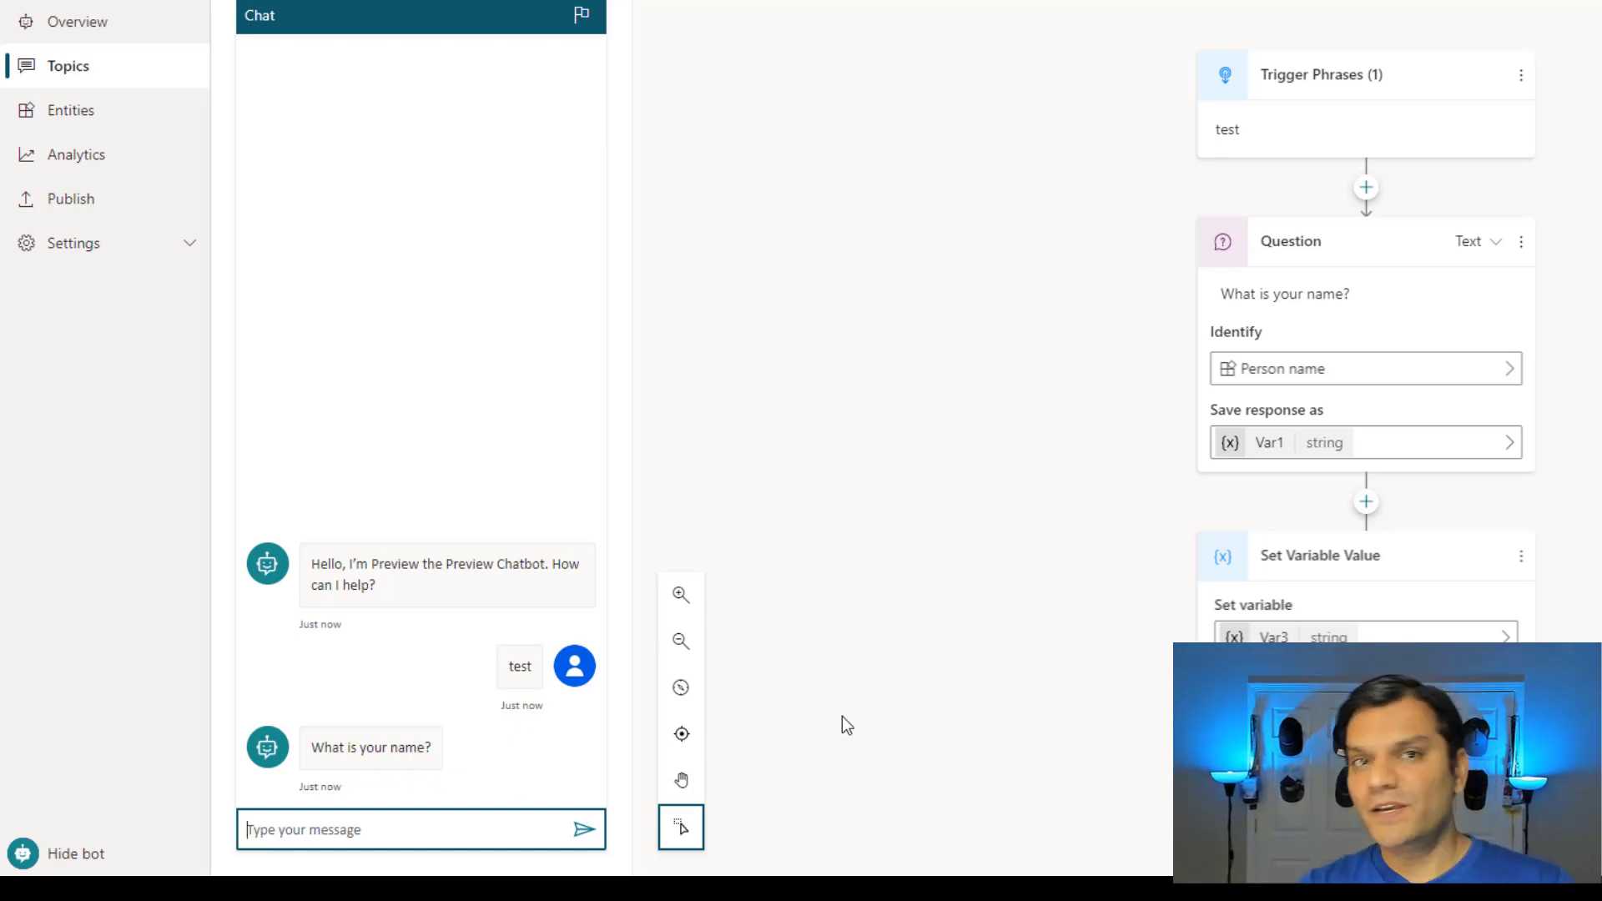
# Answer the bot's name question with a sentence giving a lowercase full name and check the reply in the test chat.
pyautogui.write('Hi, my nam')
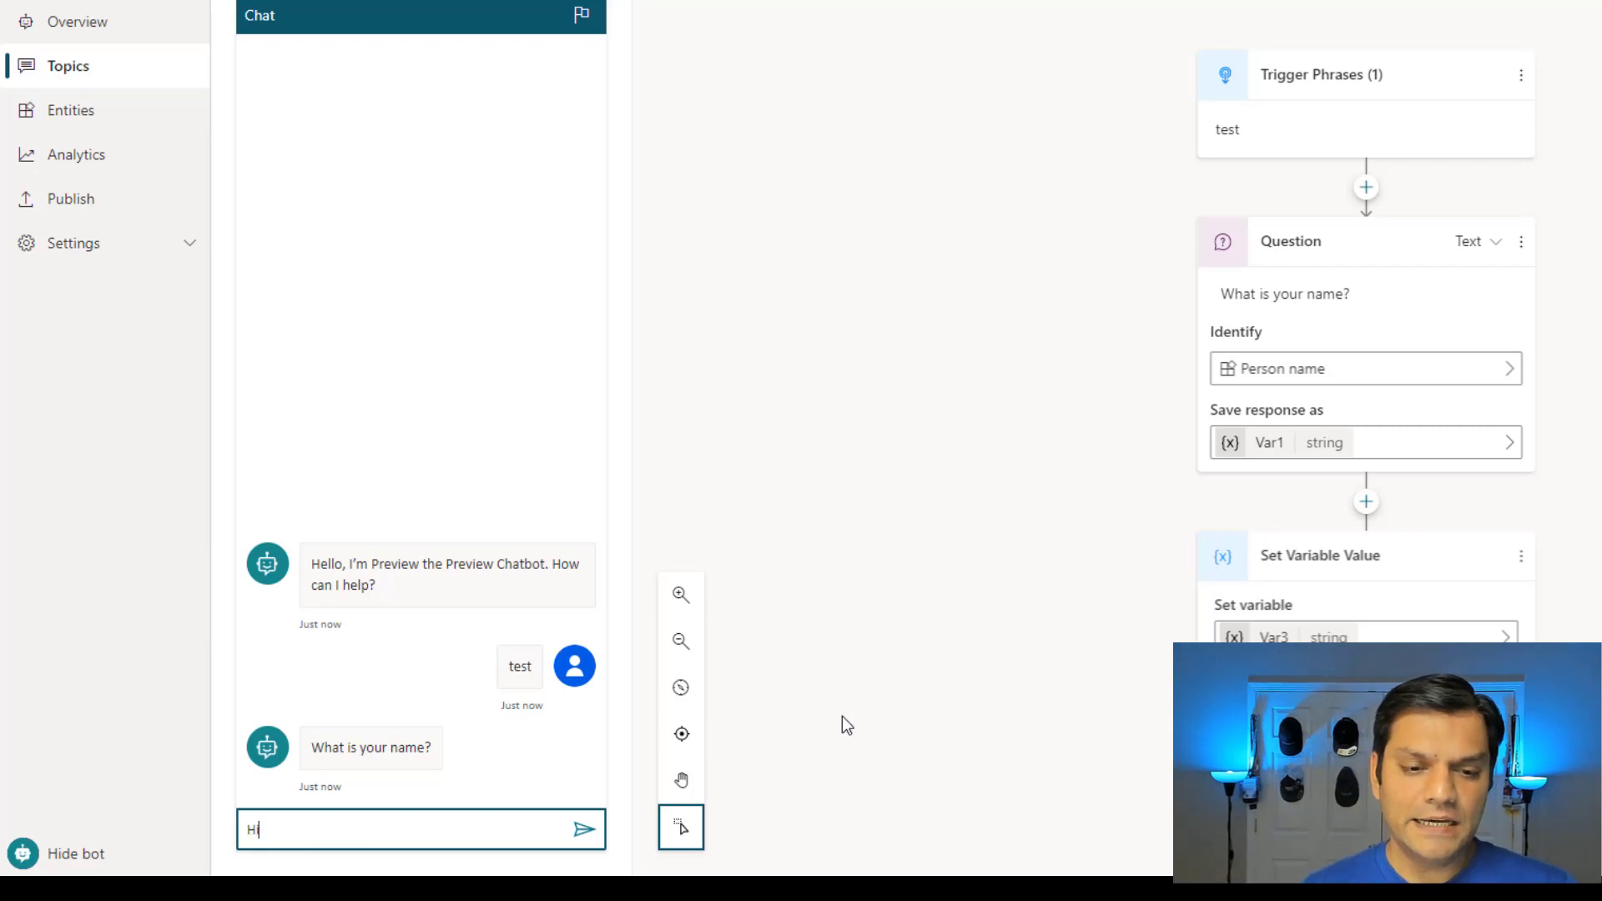
pyautogui.write('e is daniel christian')
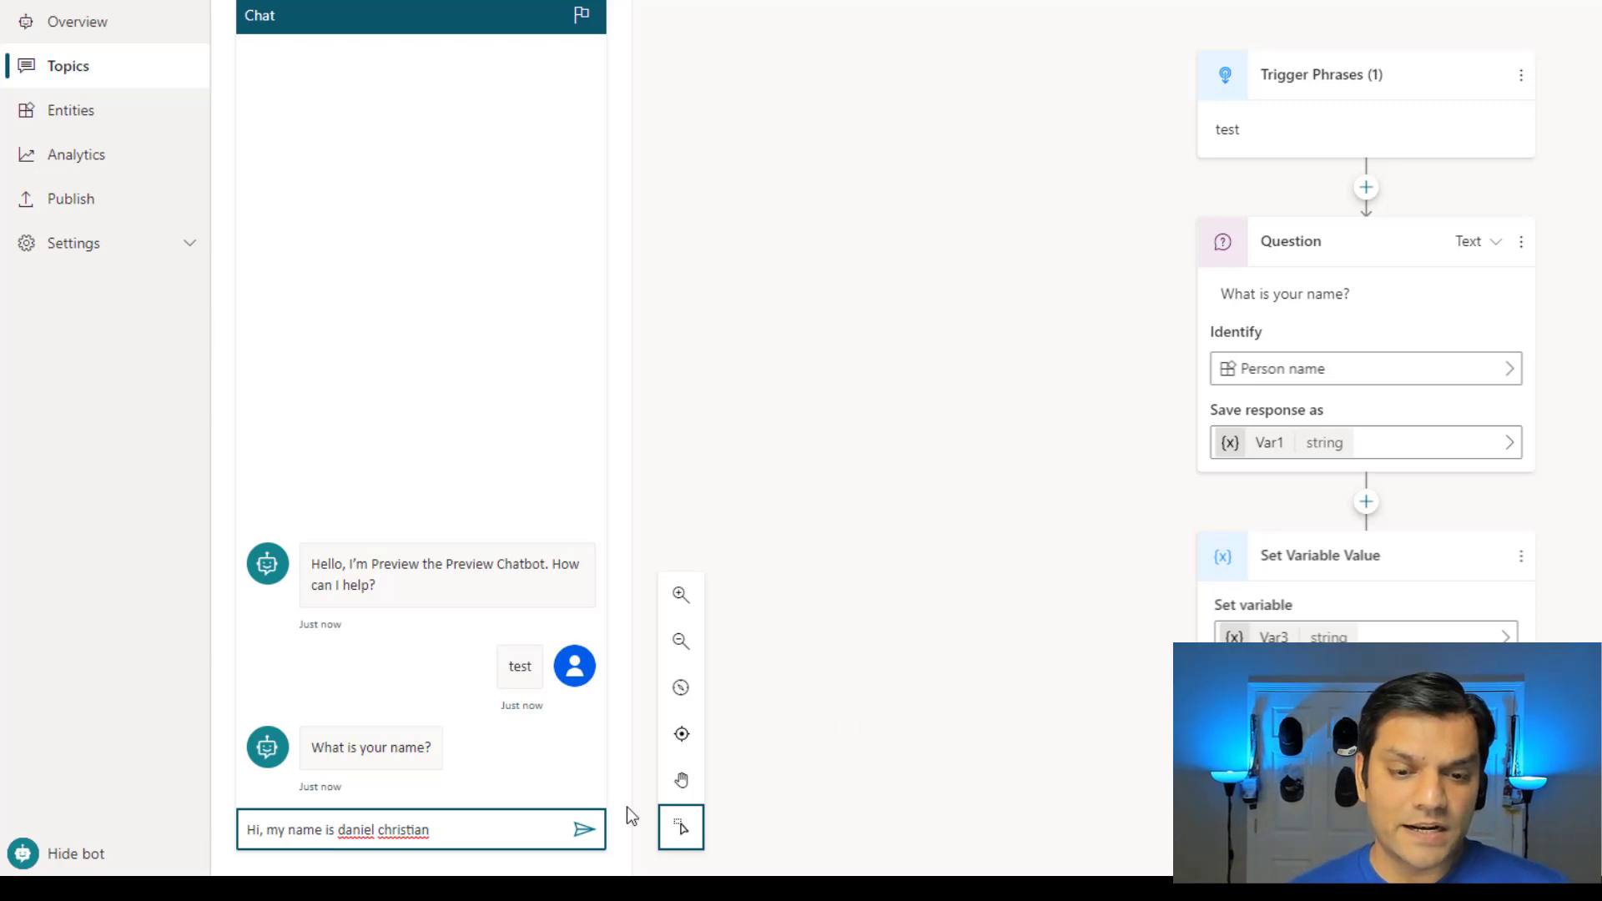
pyautogui.click(582, 821)
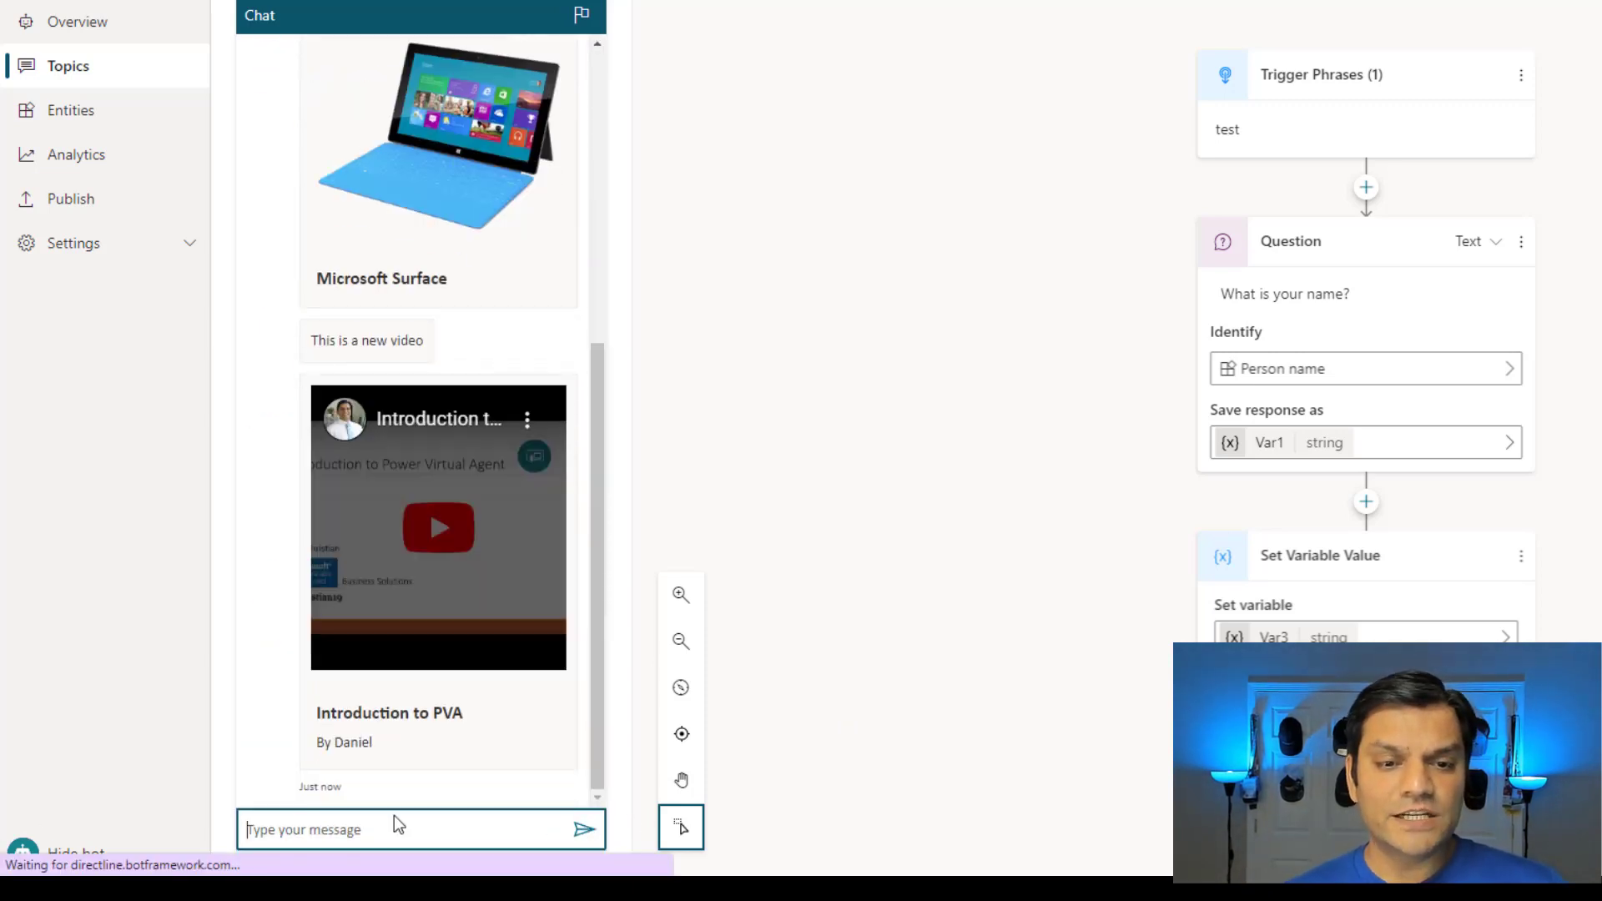
pyautogui.scroll(6, 447, 759)
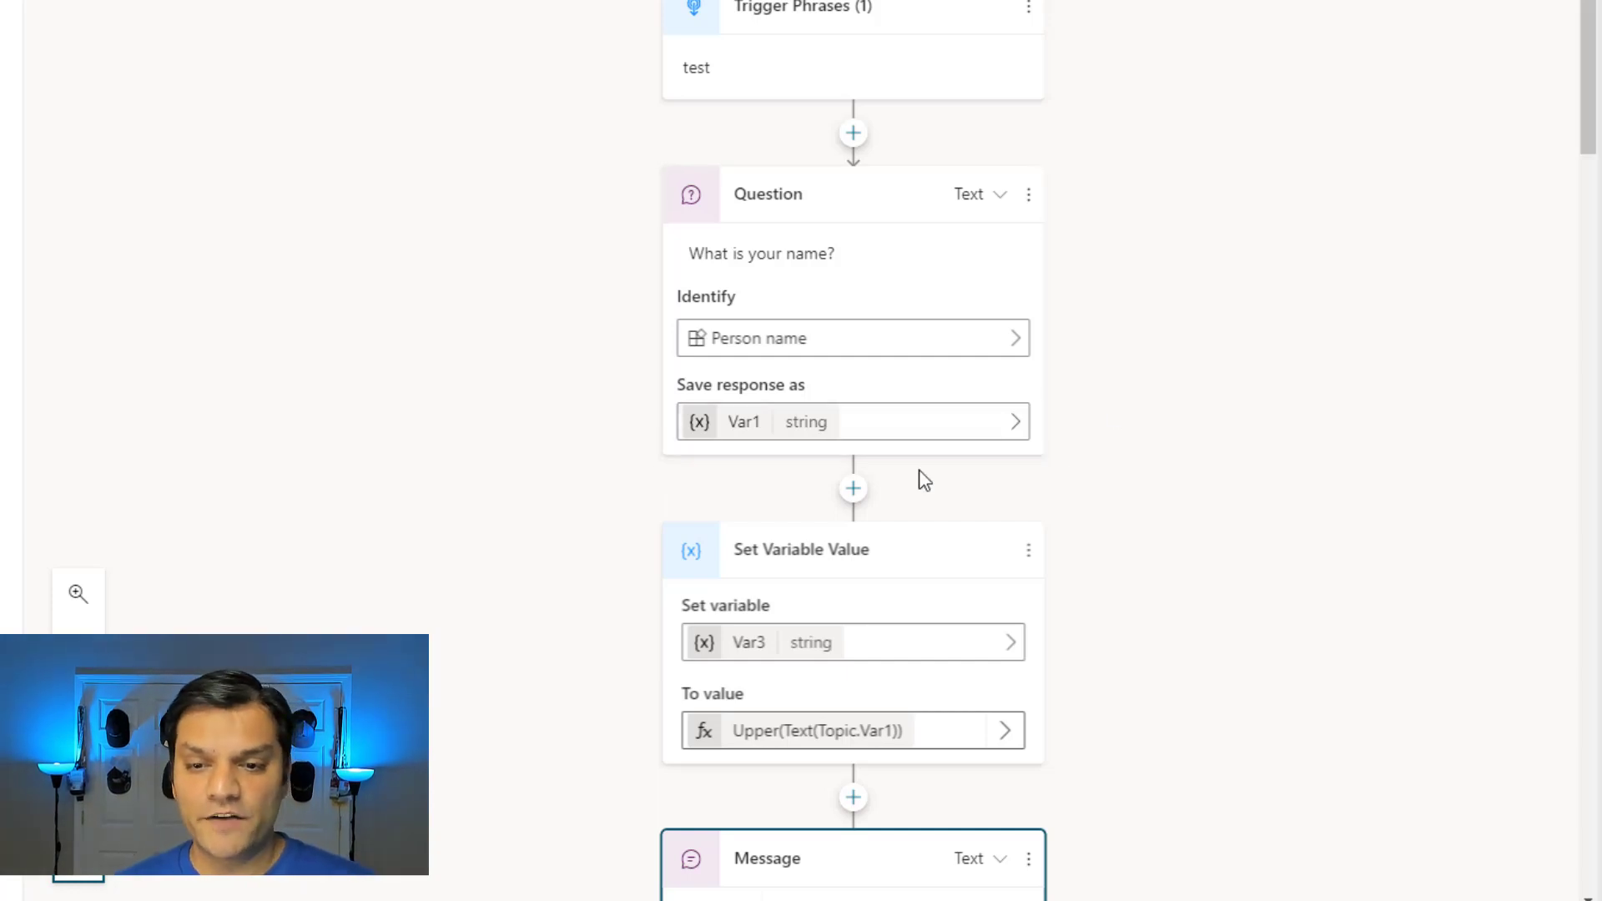
# Add a question node directly below the "Your name is" message with the text "Booking date?".
pyautogui.scroll(-2, 1037, 569)
pyautogui.scroll(-4, 1216, 679)
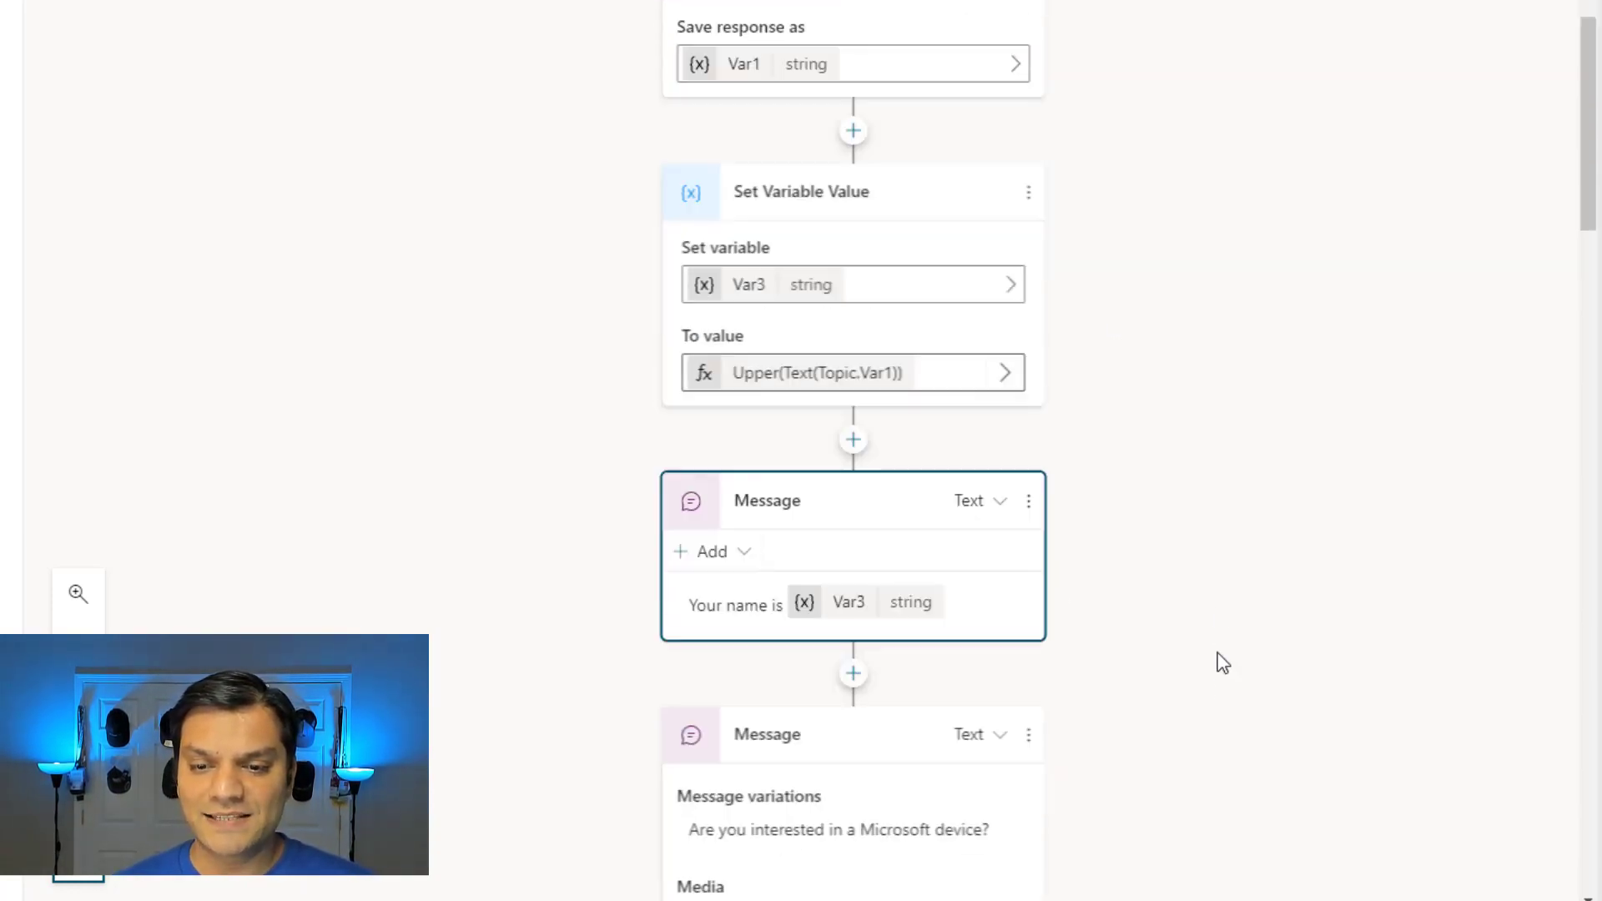
pyautogui.scroll(-2, 1105, 641)
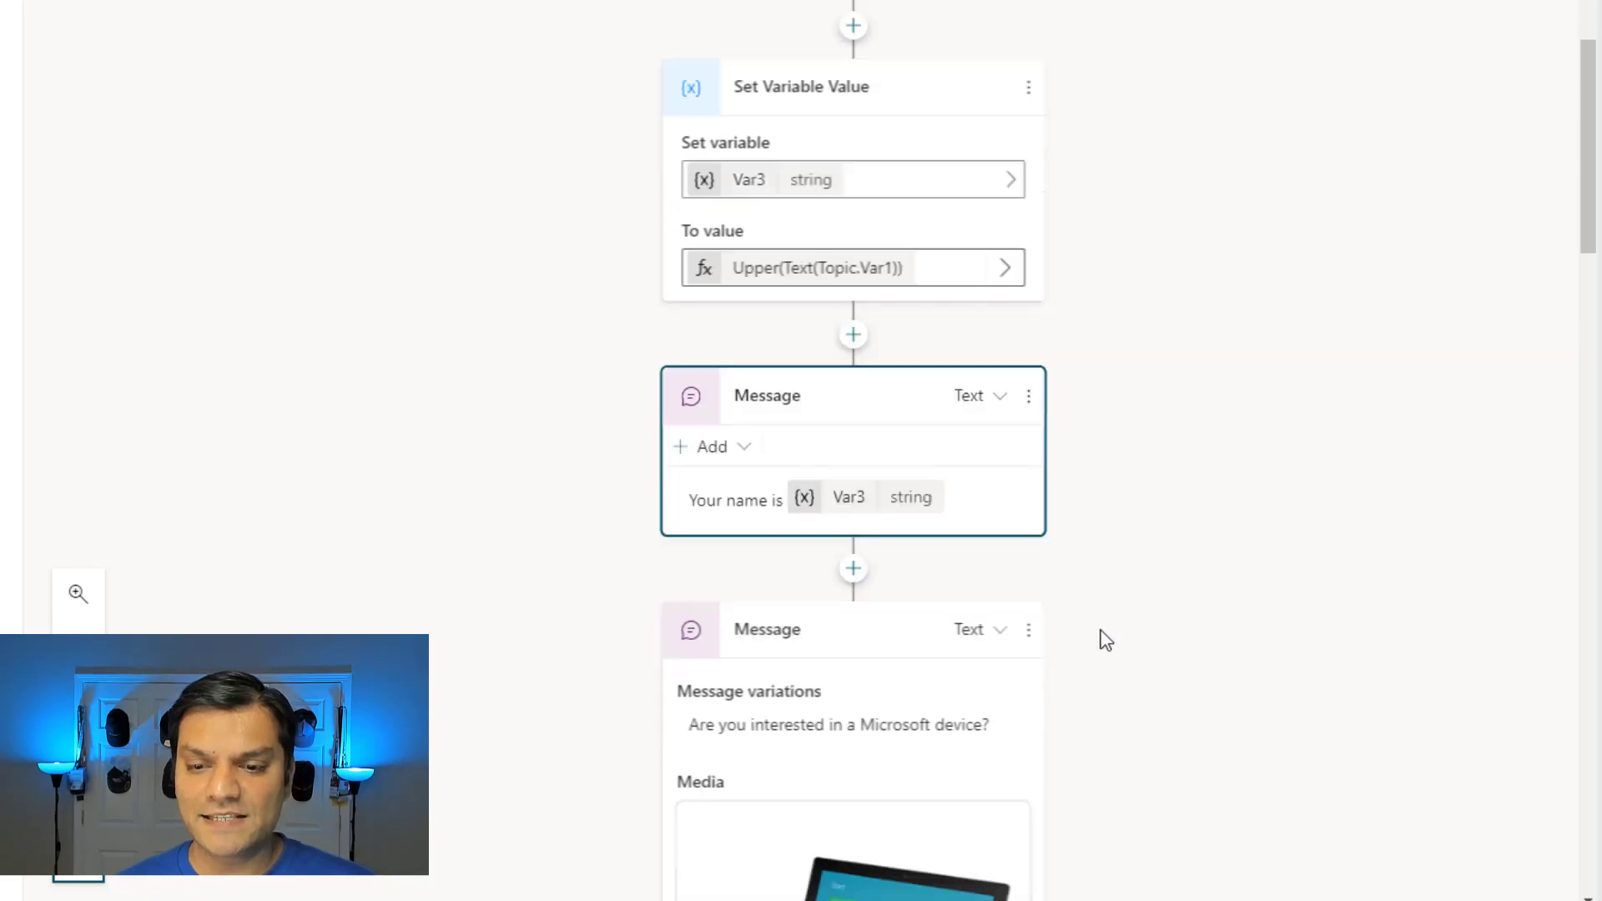
pyautogui.click(852, 555)
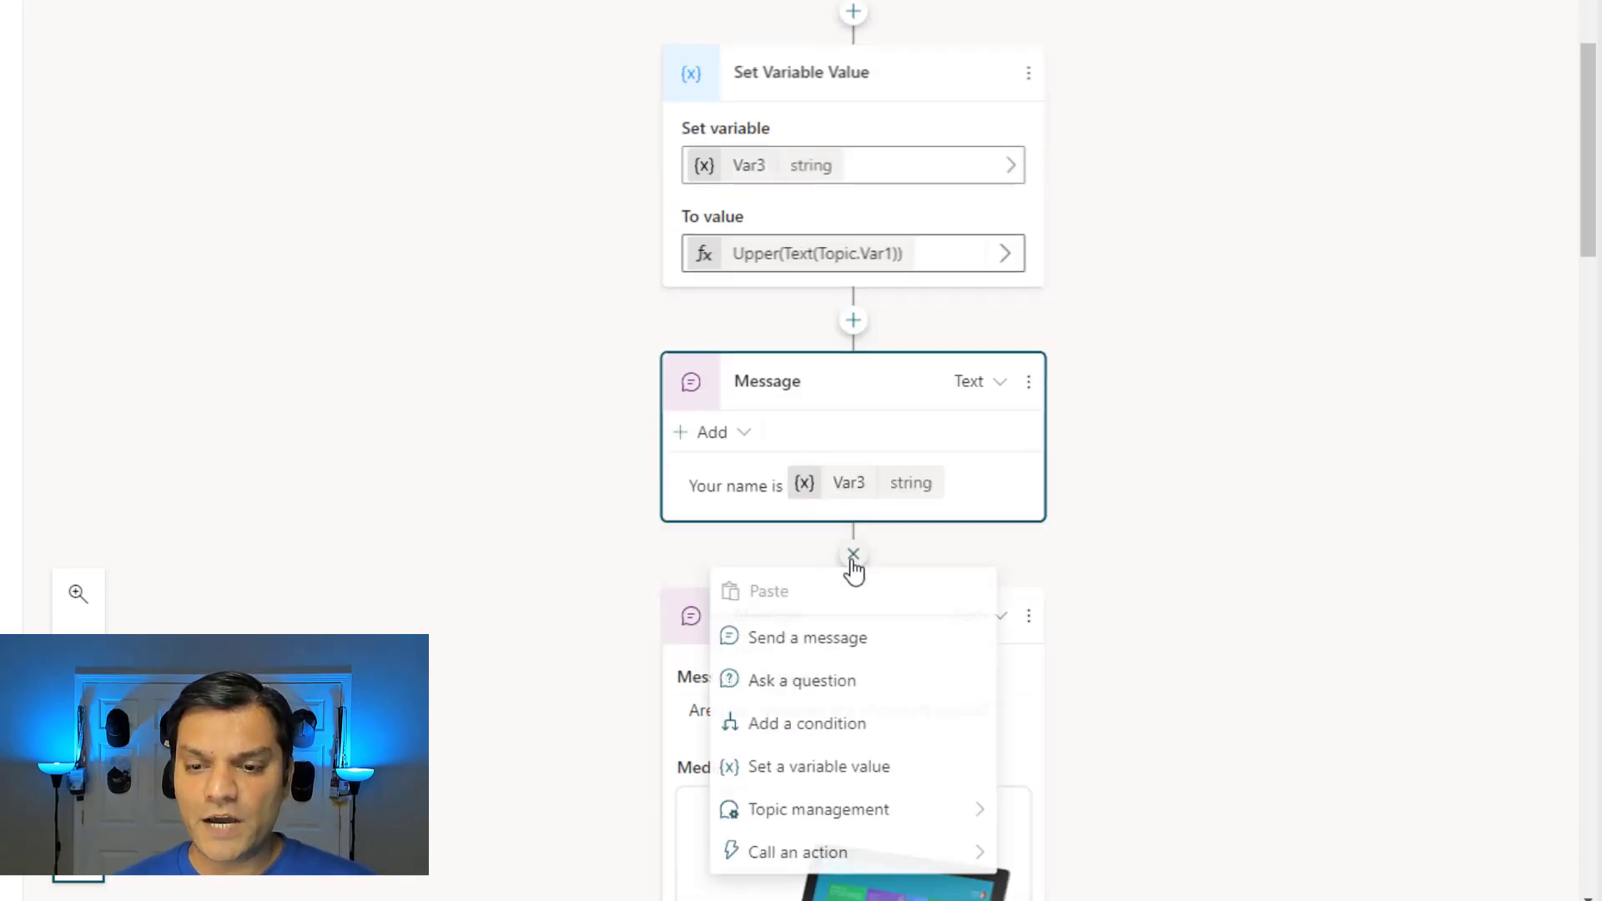
pyautogui.click(817, 701)
pyautogui.click(804, 584)
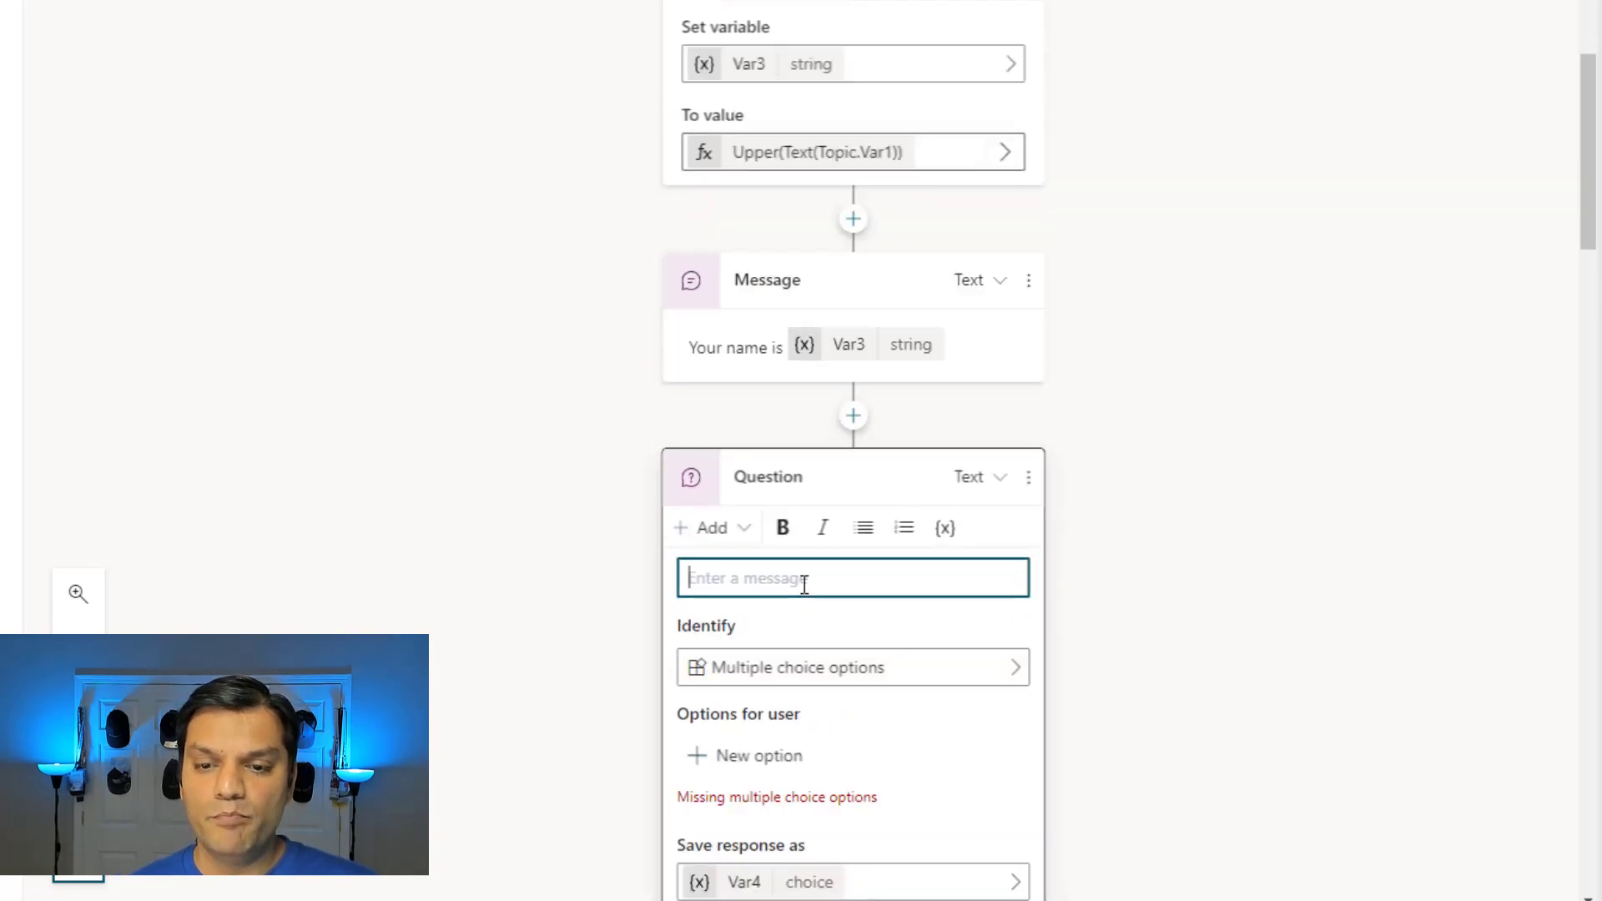
pyautogui.write('Booking date?')
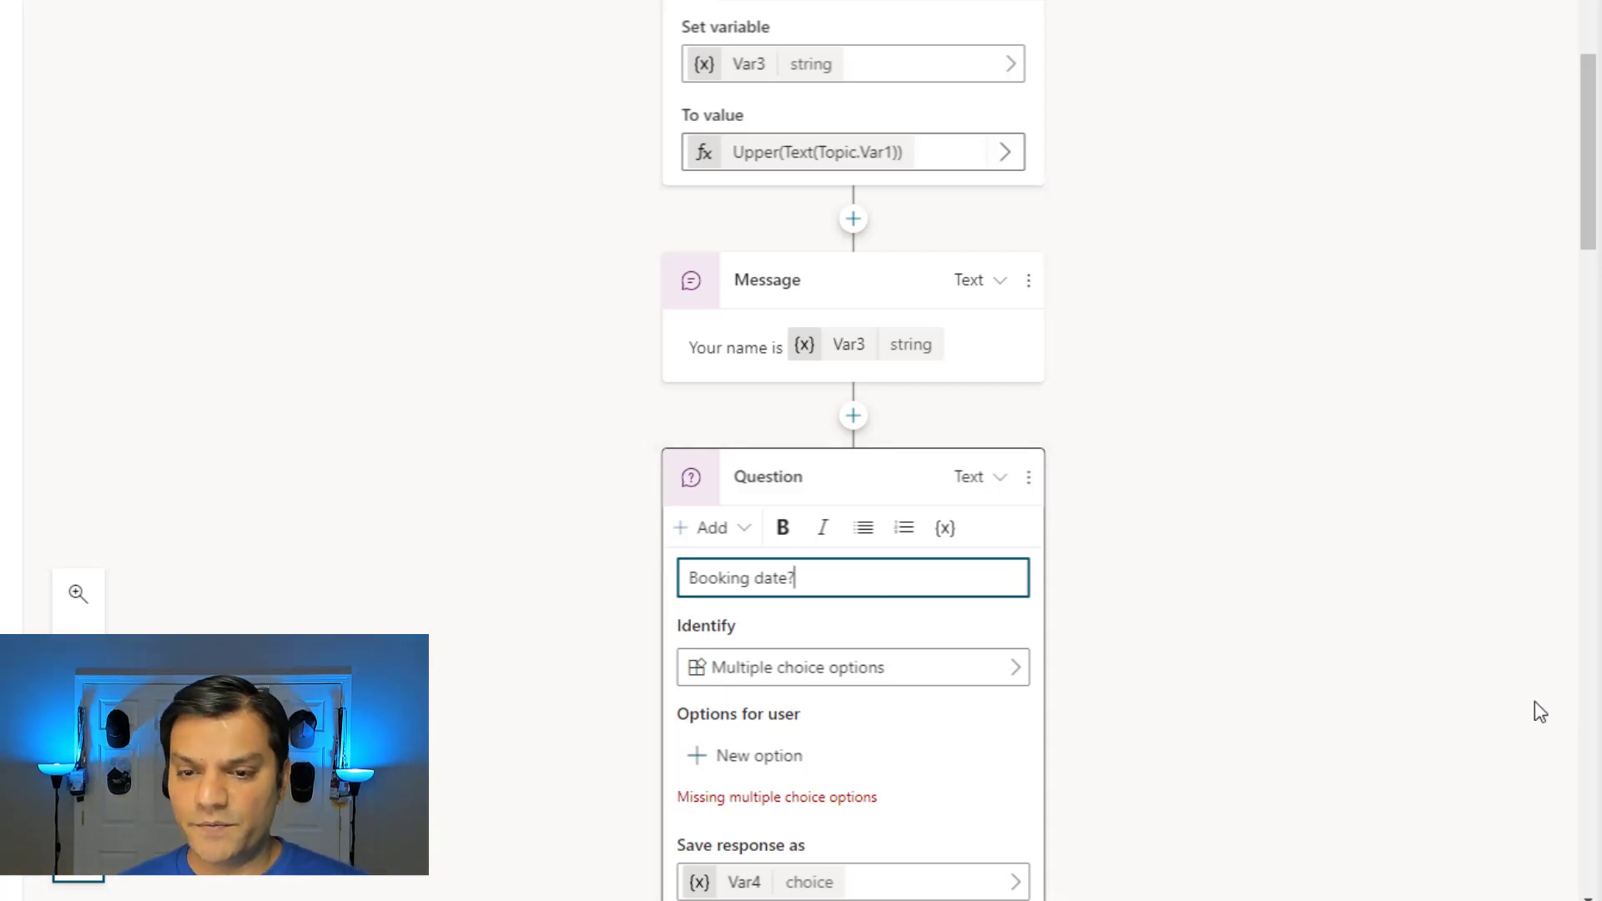
# Set the booking date question to identify the Date and time entity.
pyautogui.scroll(-2, 1129, 680)
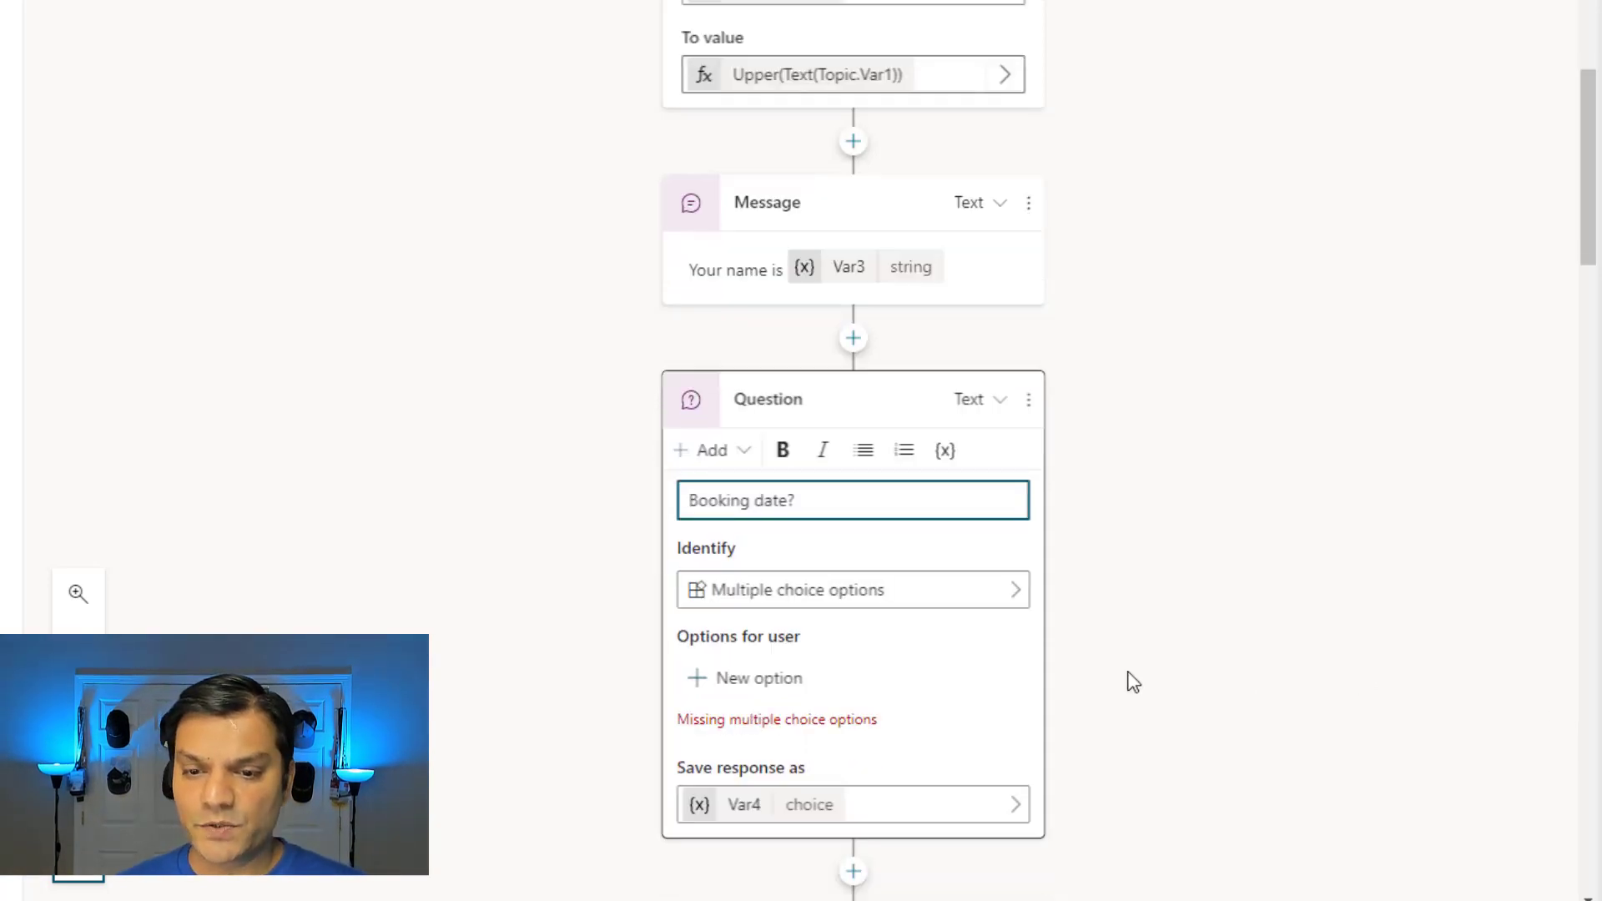
pyautogui.click(914, 570)
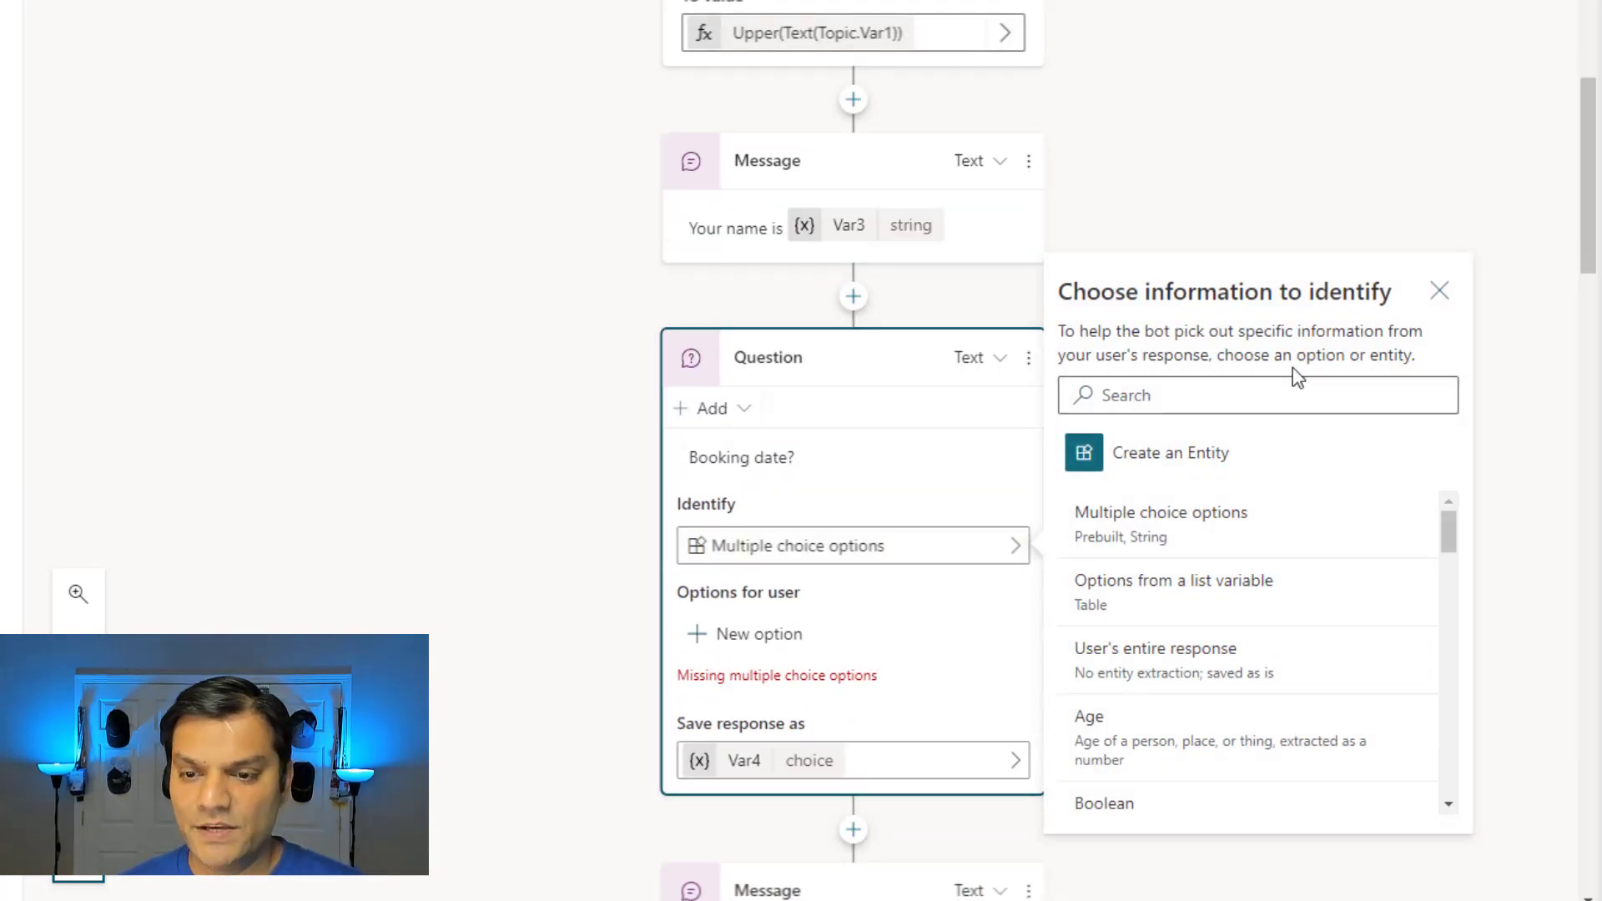
pyautogui.click(1255, 402)
pyautogui.write('date')
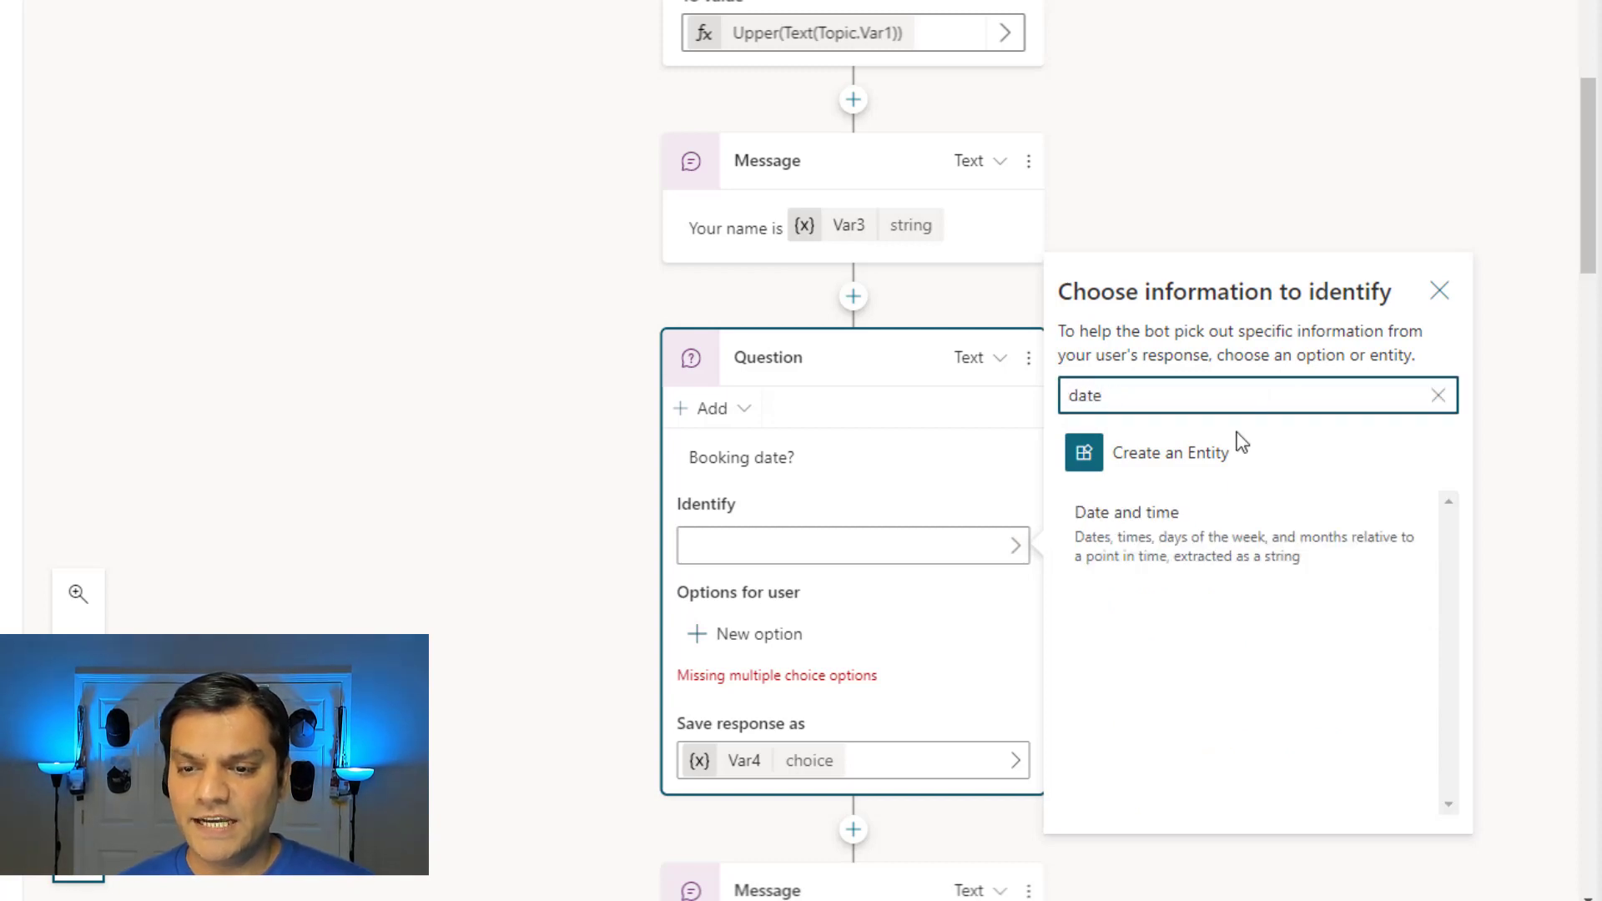
pyautogui.click(1198, 522)
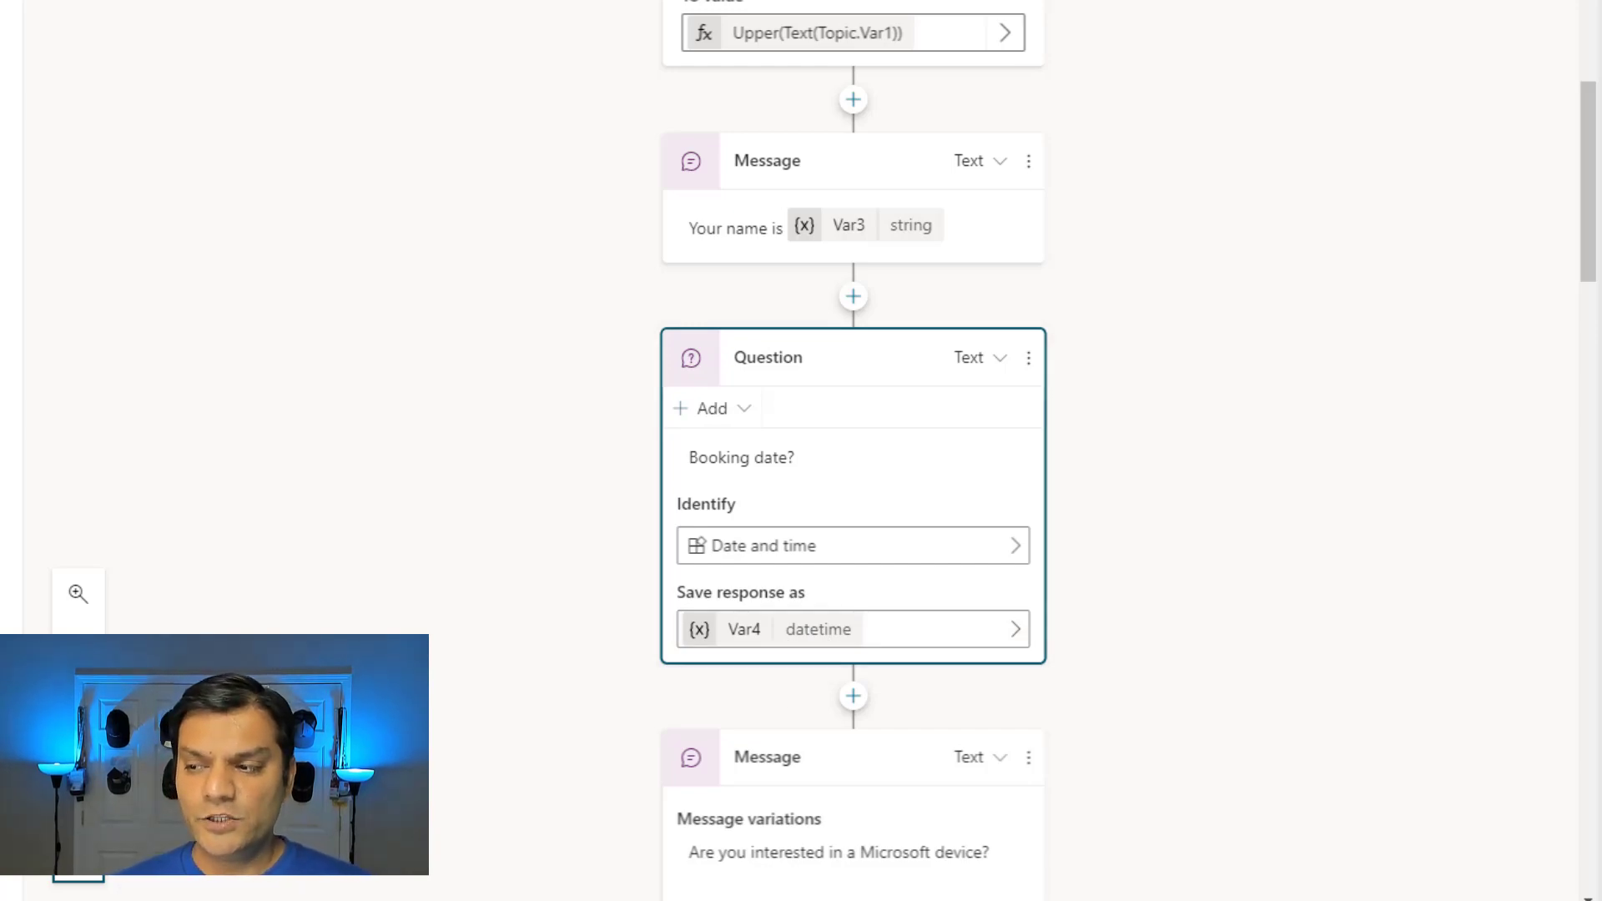
# Add a condition node directly below the "Booking date?" question.
pyautogui.click(852, 697)
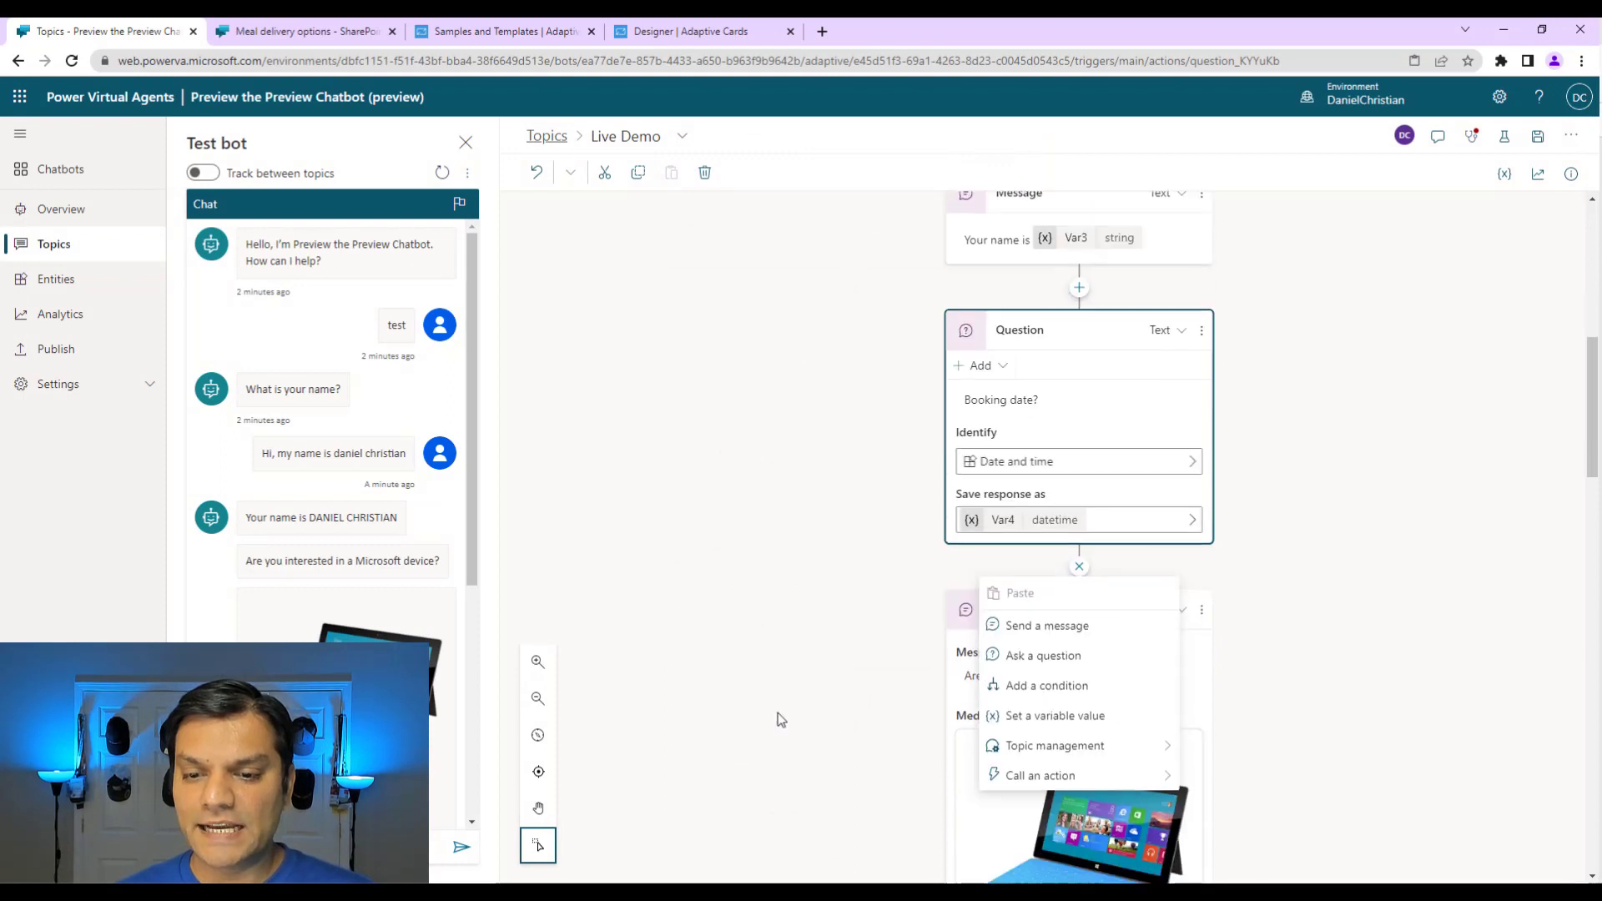
pyautogui.click(1070, 693)
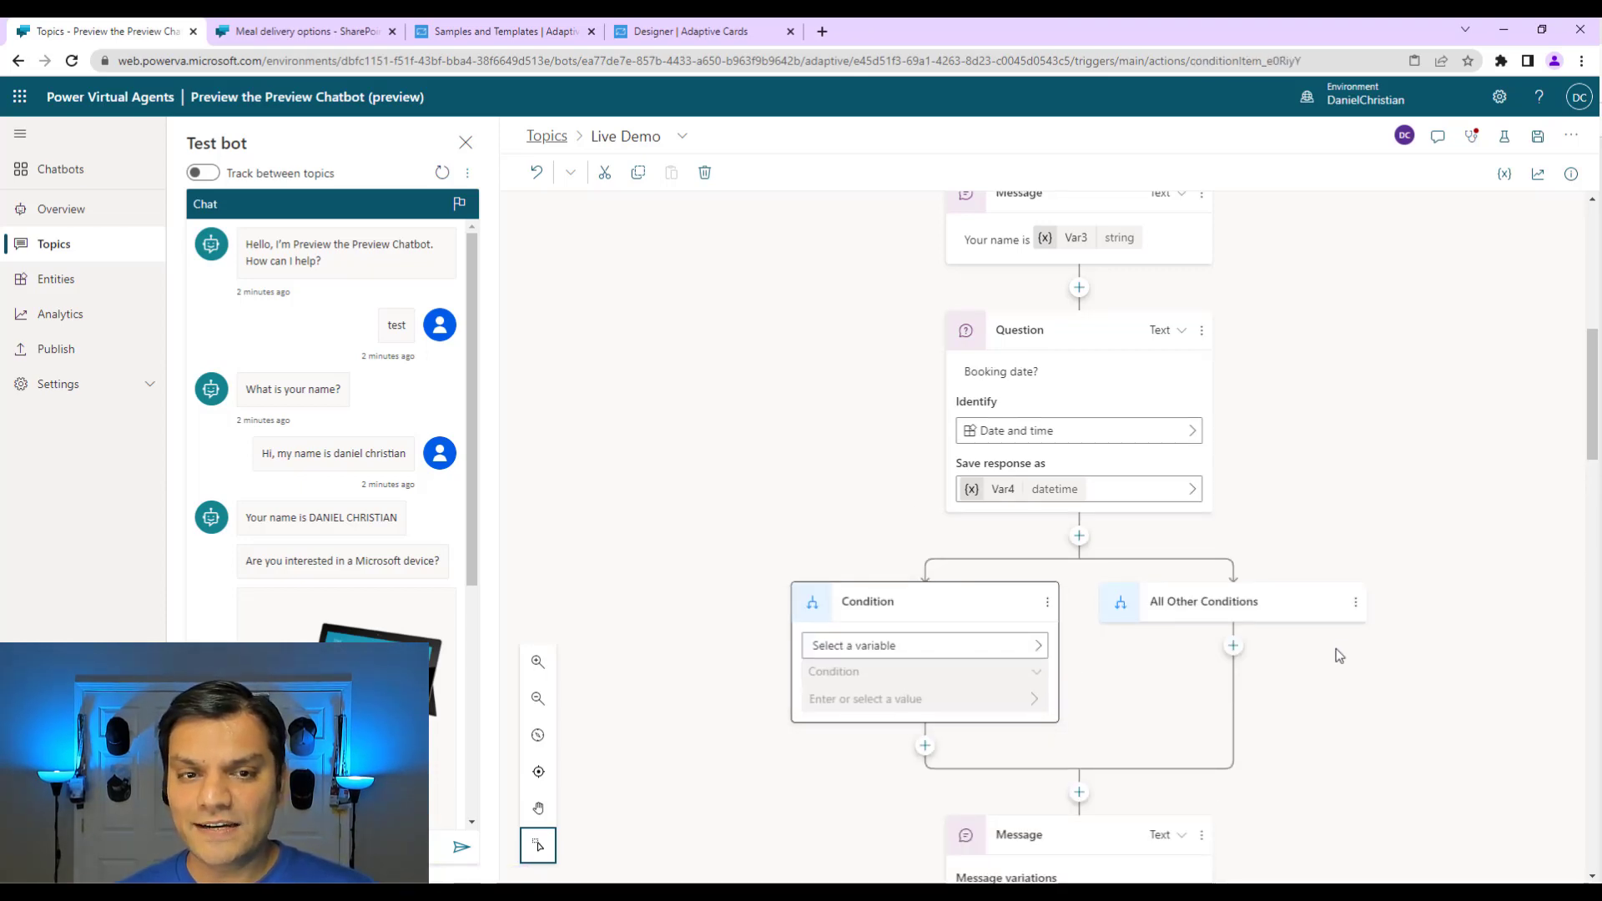
# In the SharePoint Bot's Meal delivery options topic, add a condition below the empty message for comparison, and return to the Live Demo topic.
pyautogui.click(294, 31)
pyautogui.click(965, 737)
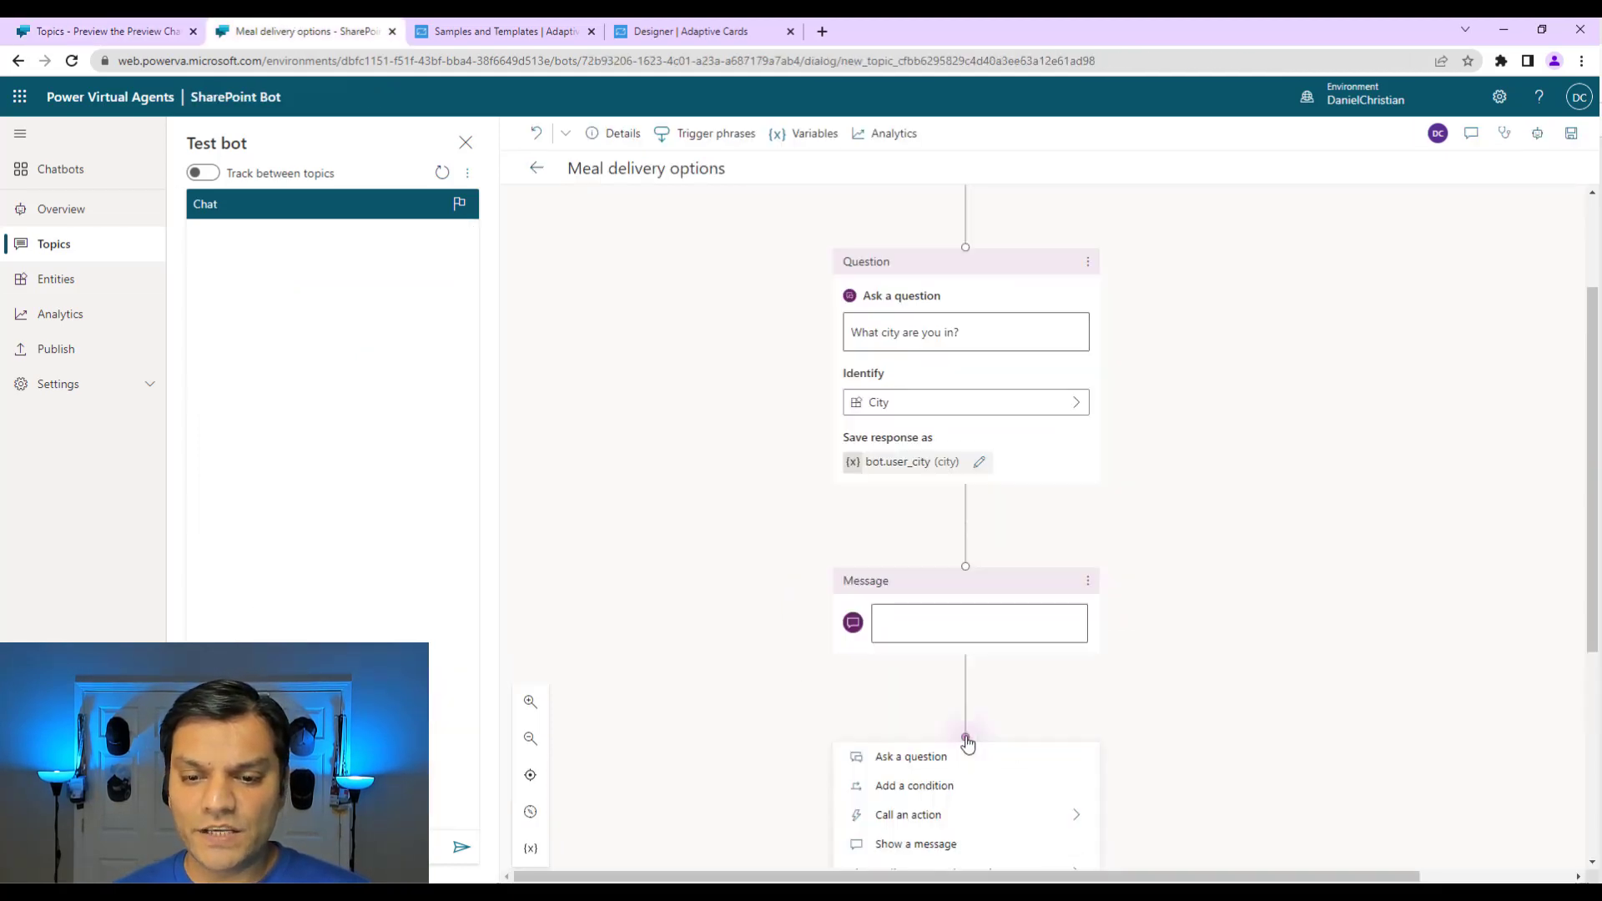
pyautogui.click(949, 789)
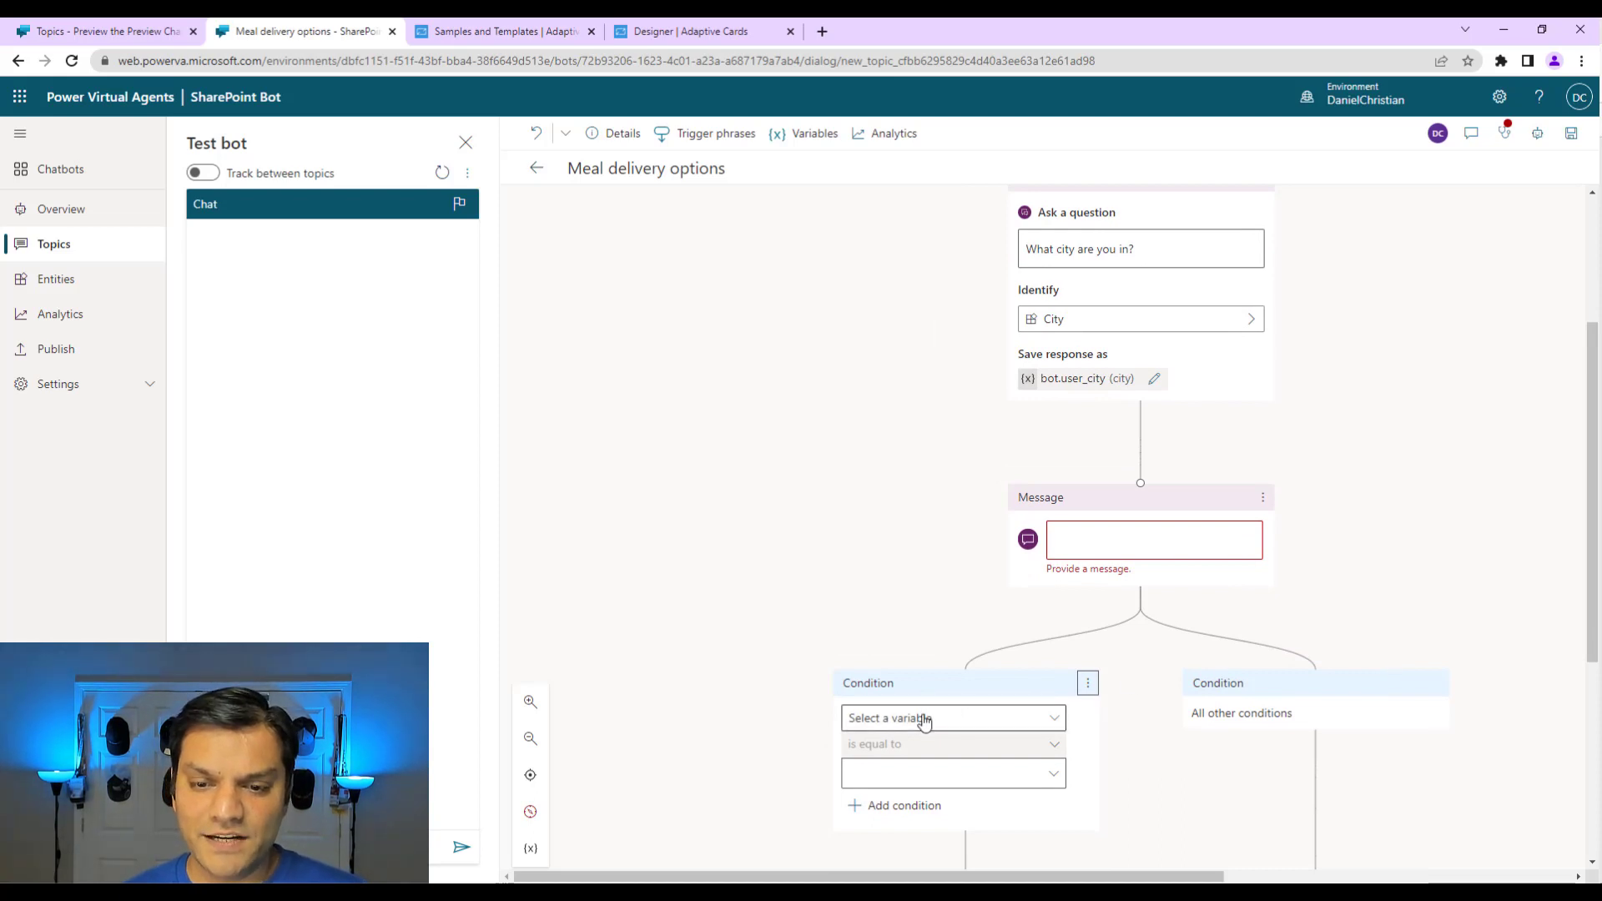
pyautogui.scroll(-1, 930, 745)
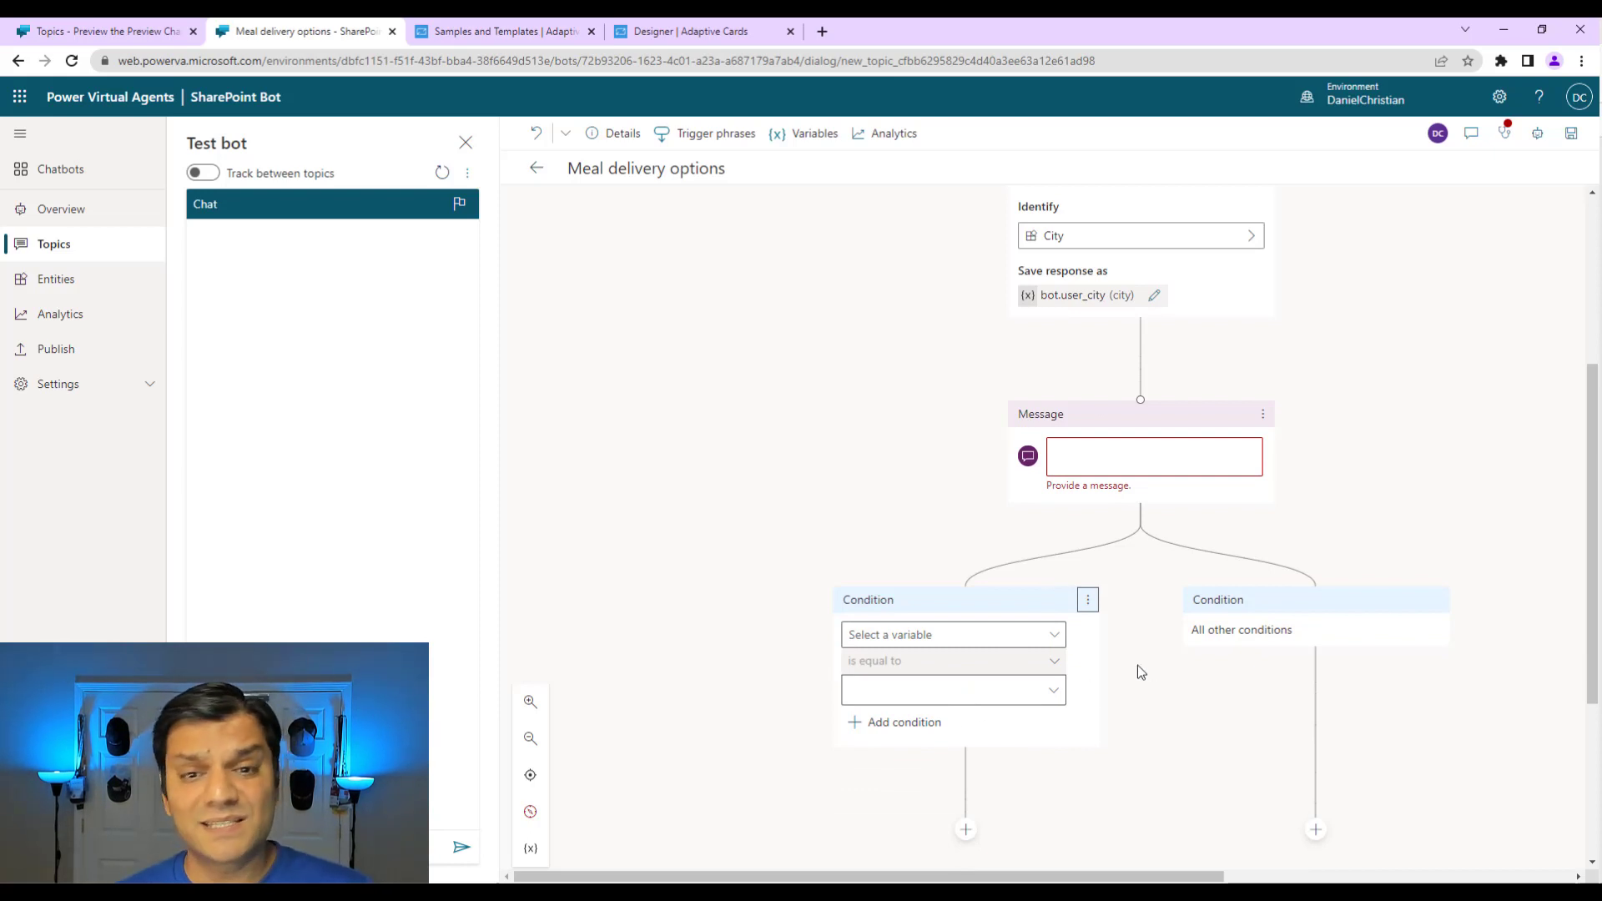
pyautogui.click(140, 22)
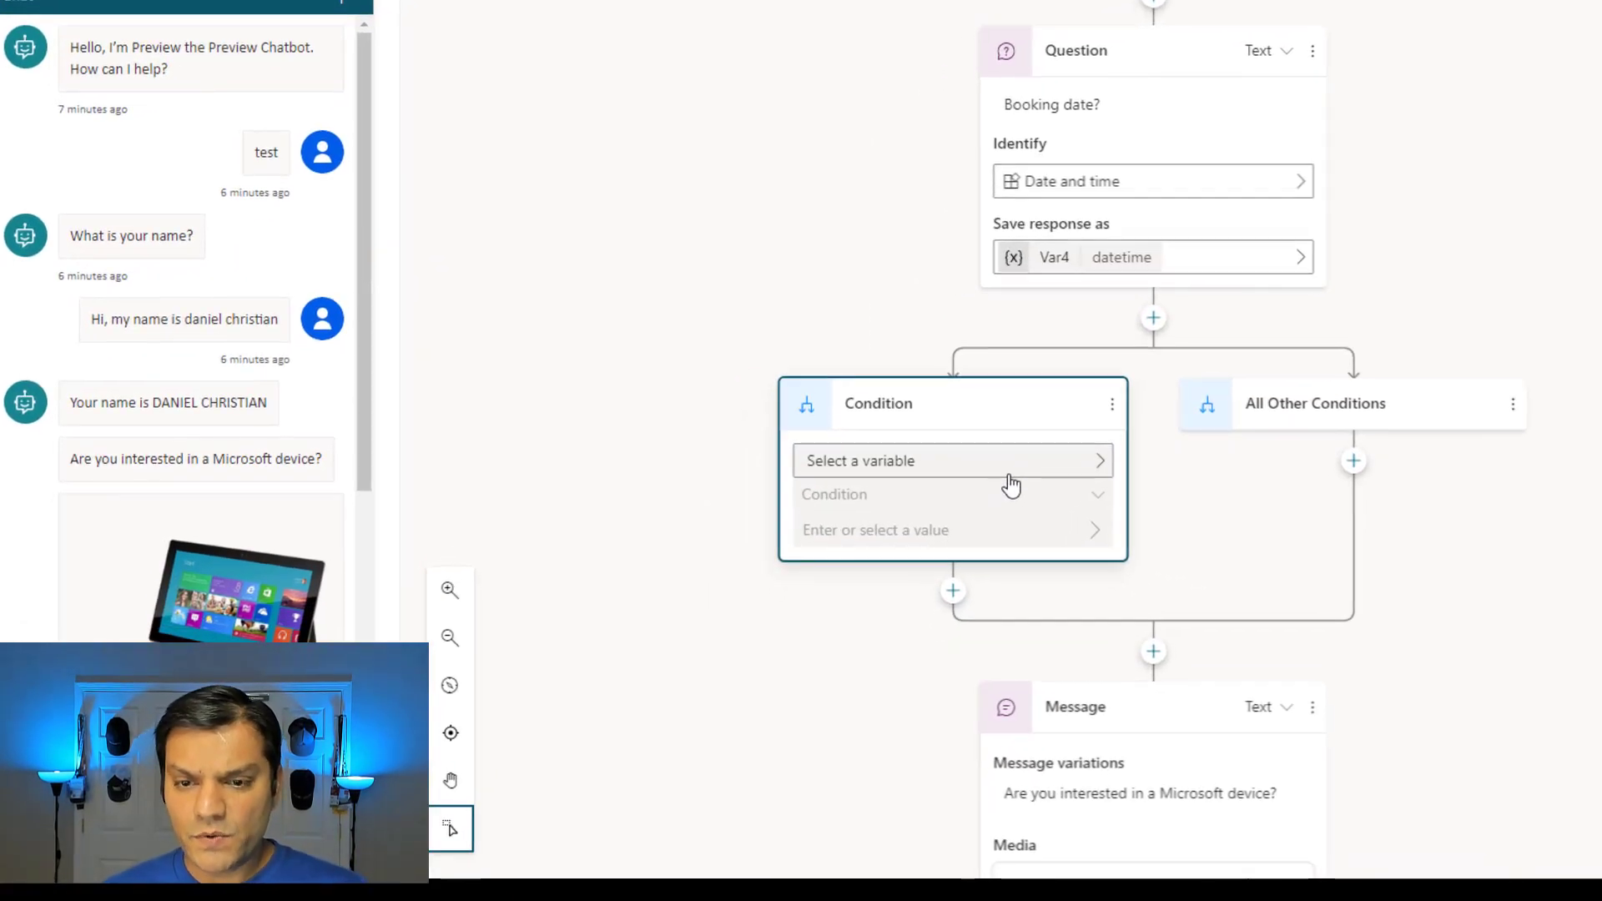
# Change the condition node below the booking date question to a formula and activate its function value.
pyautogui.click(1112, 405)
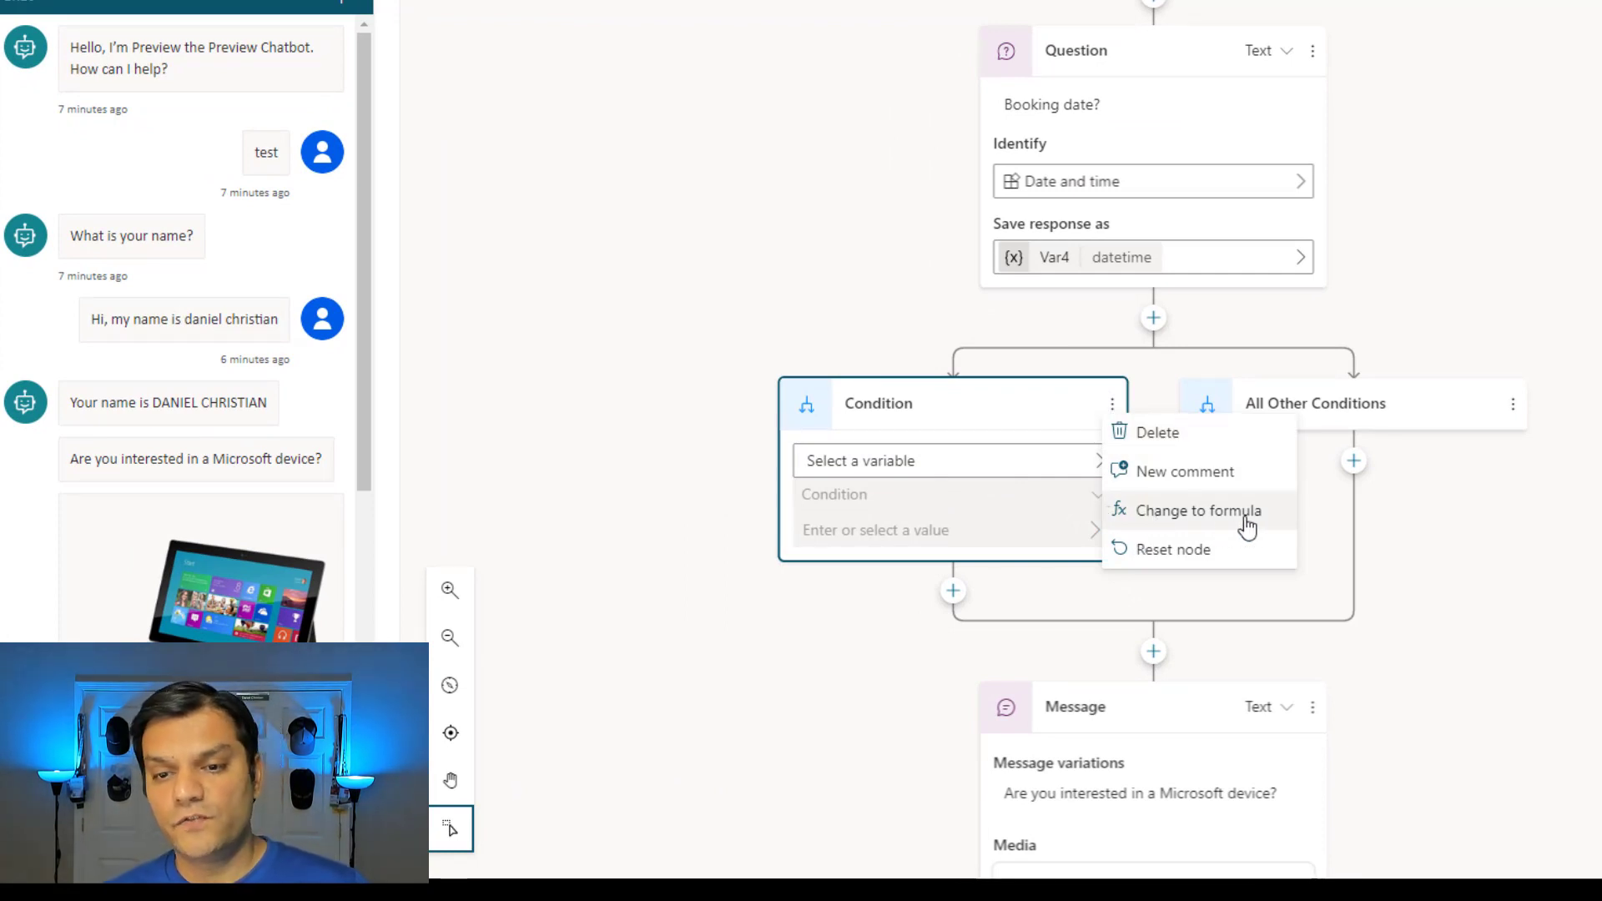
pyautogui.click(1065, 437)
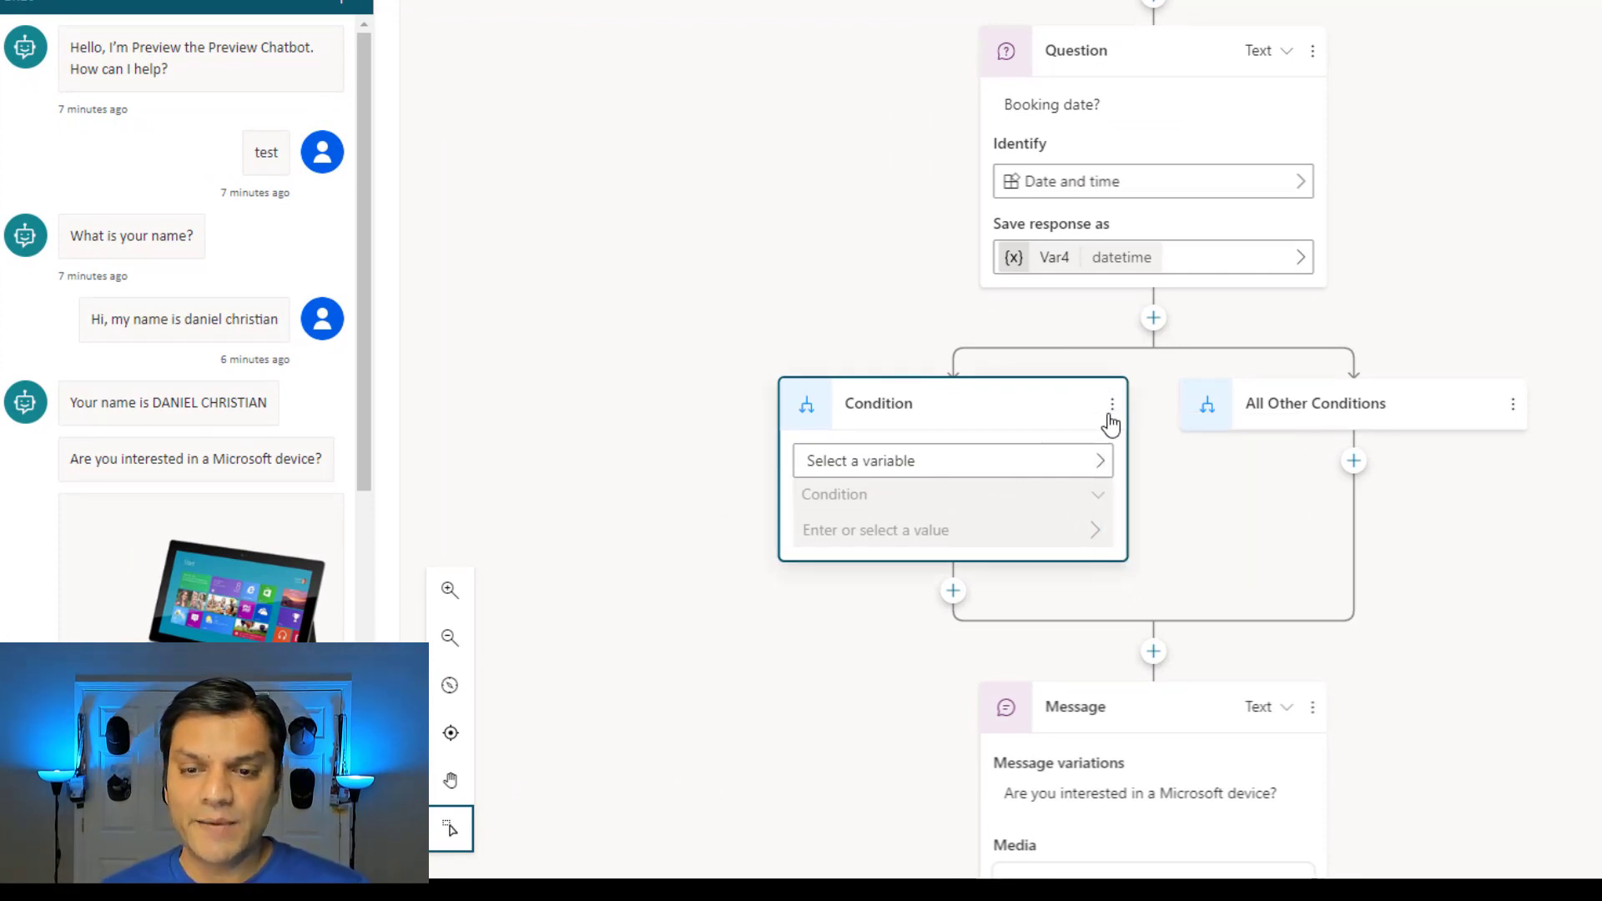
pyautogui.click(1111, 407)
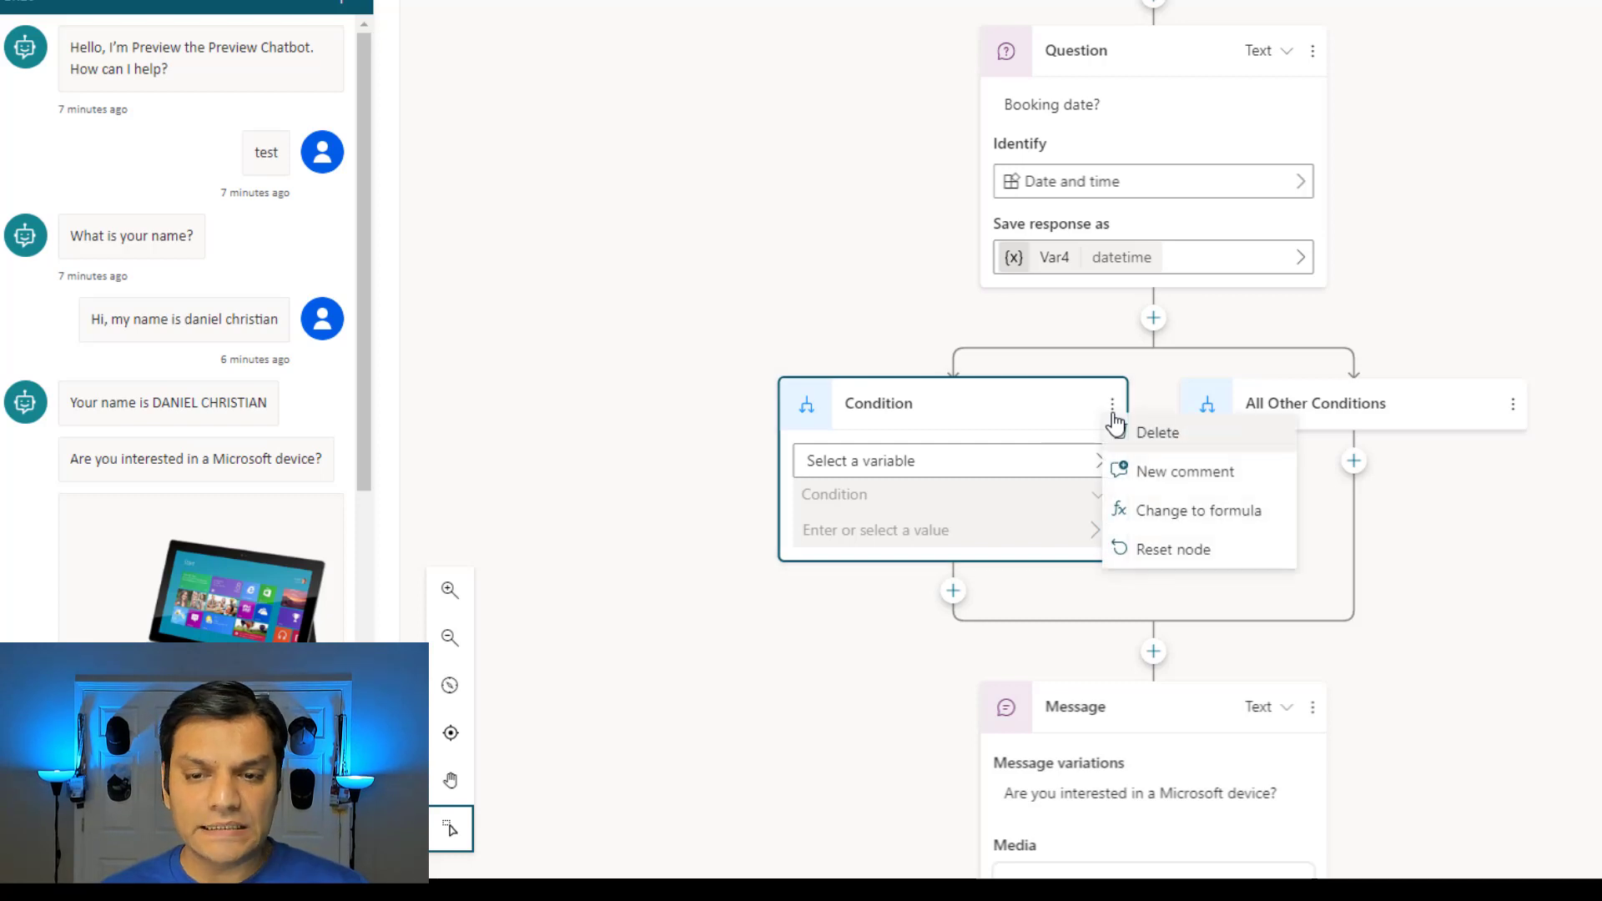
pyautogui.click(1198, 511)
pyautogui.click(997, 499)
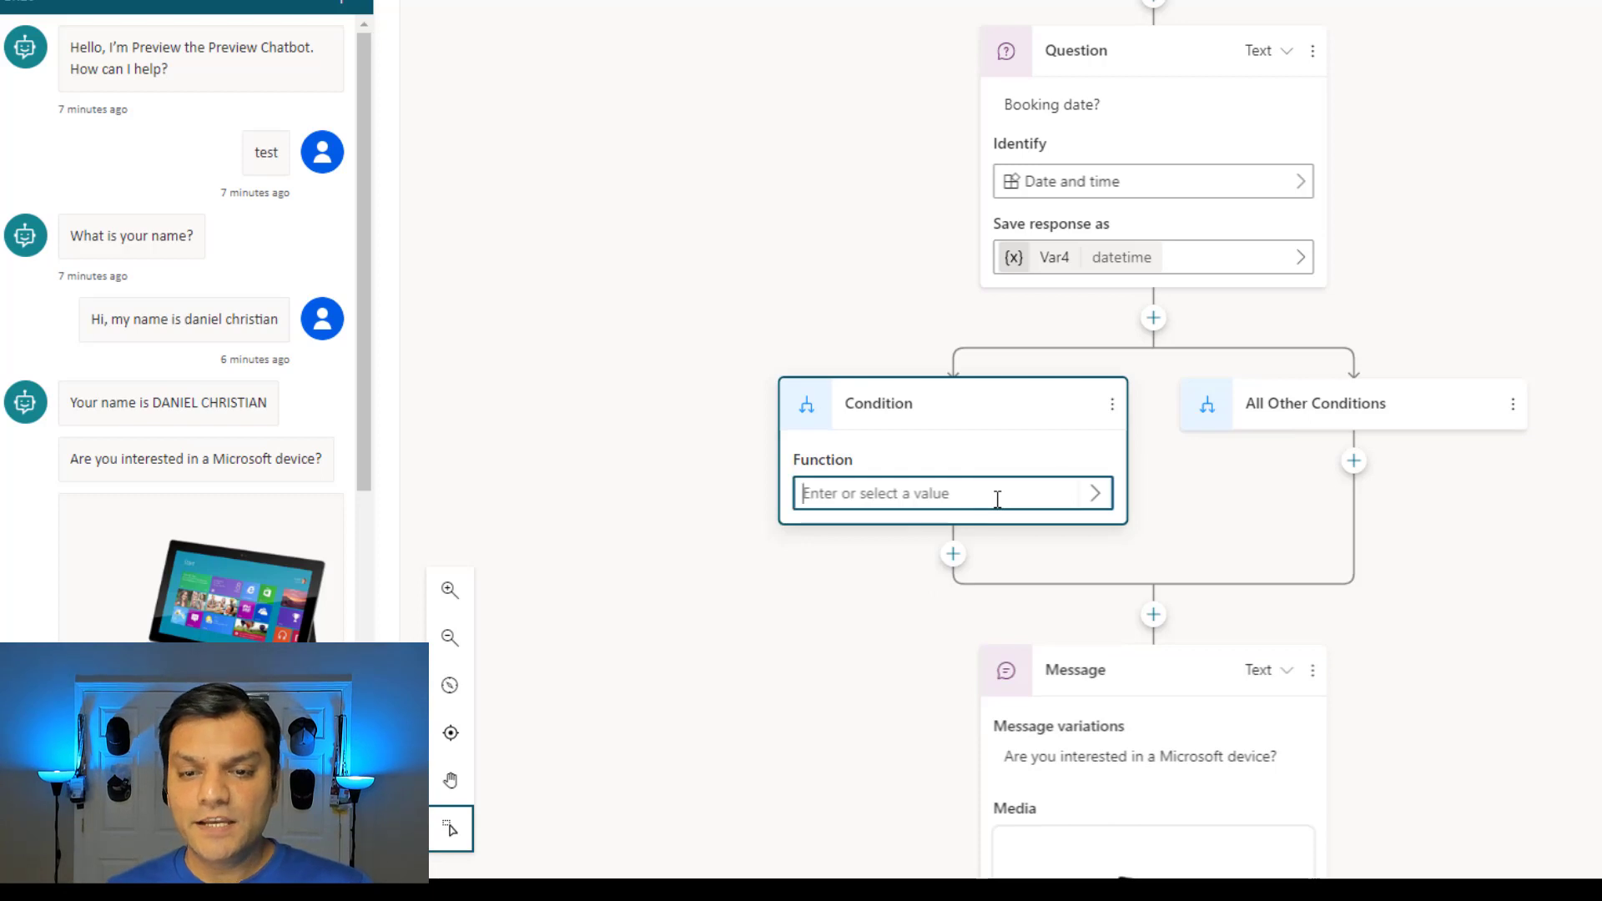
# Open the condition's function in the formula editor and clear the default value false.
pyautogui.click(1093, 495)
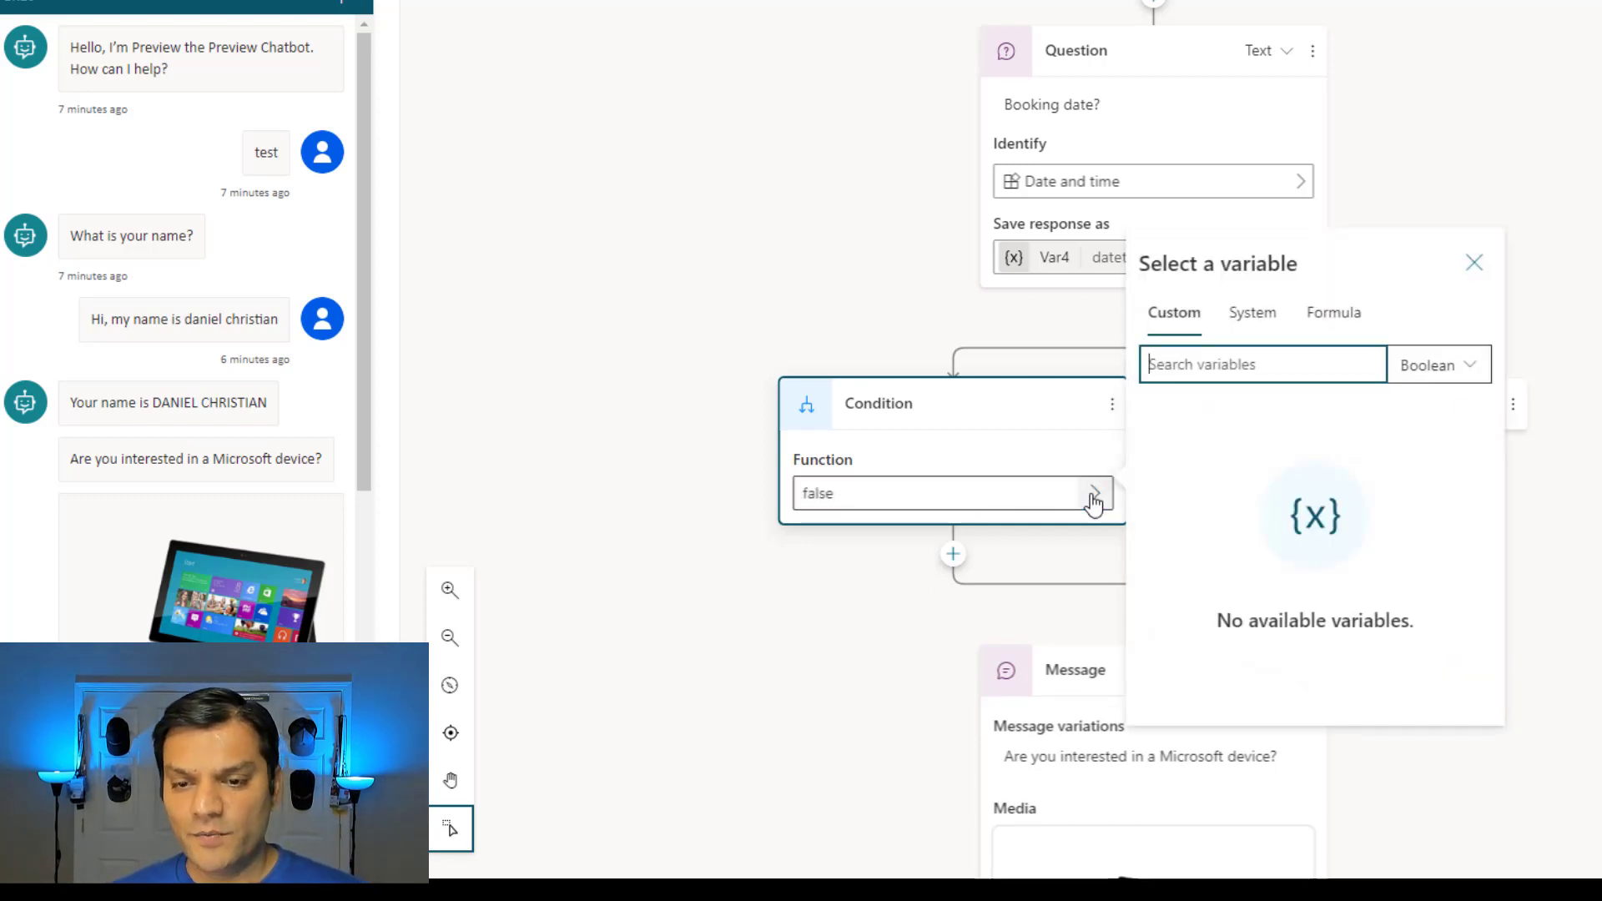
pyautogui.click(1328, 317)
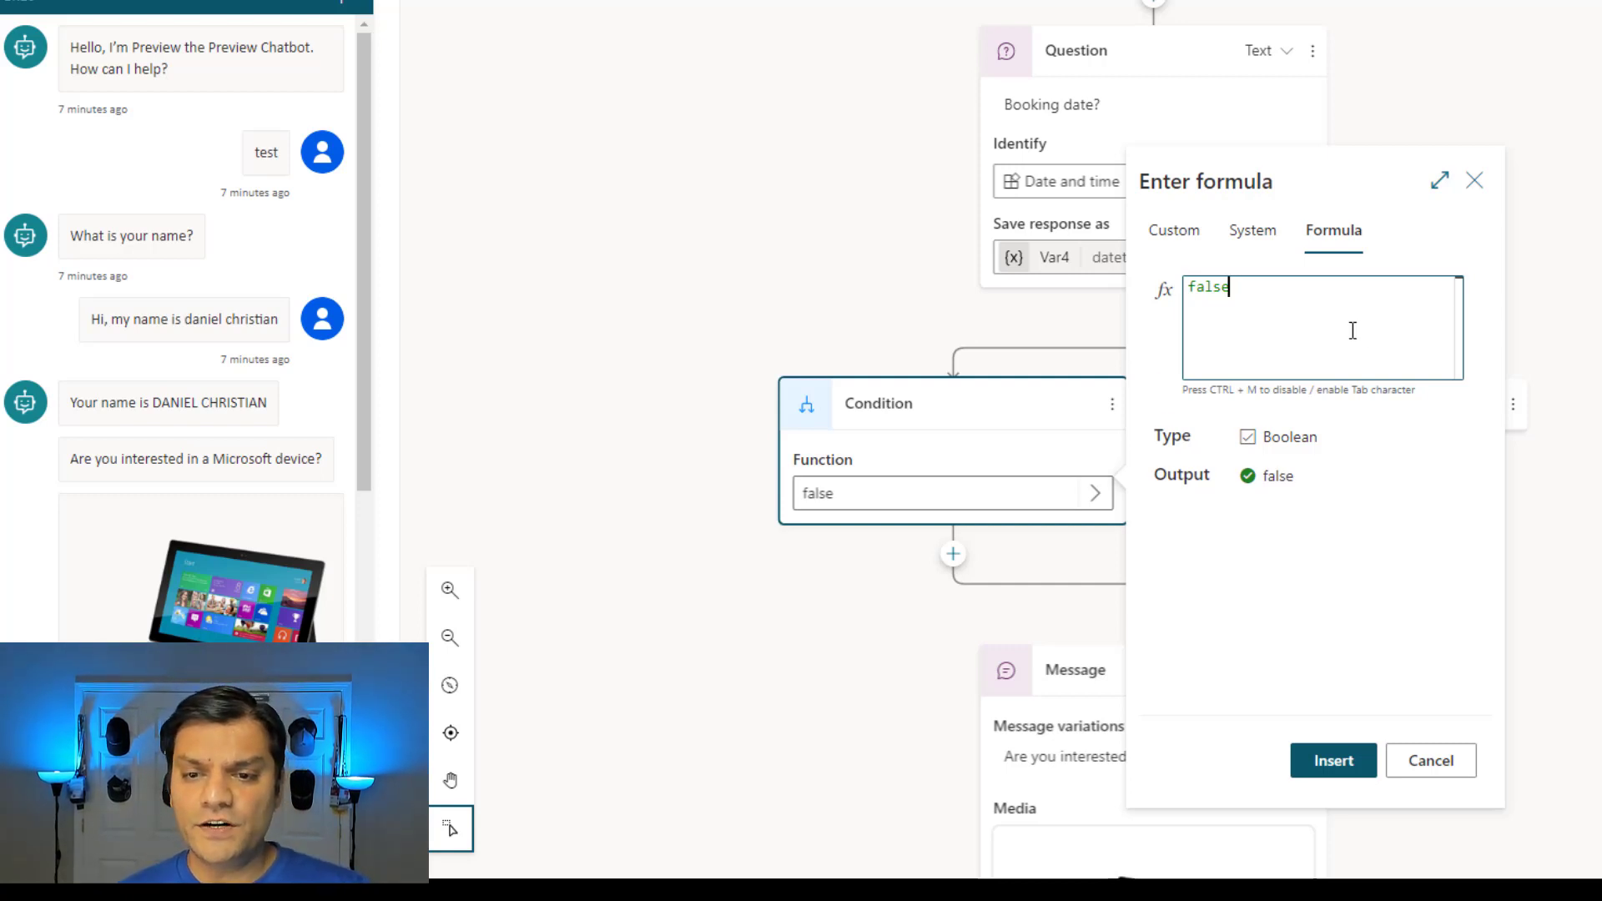
pyautogui.press('BackSpace')
pyautogui.press('BackSpace')
pyautogui.press('BackSpace')
pyautogui.press('BackSpace')
pyautogui.press('BackSpace')
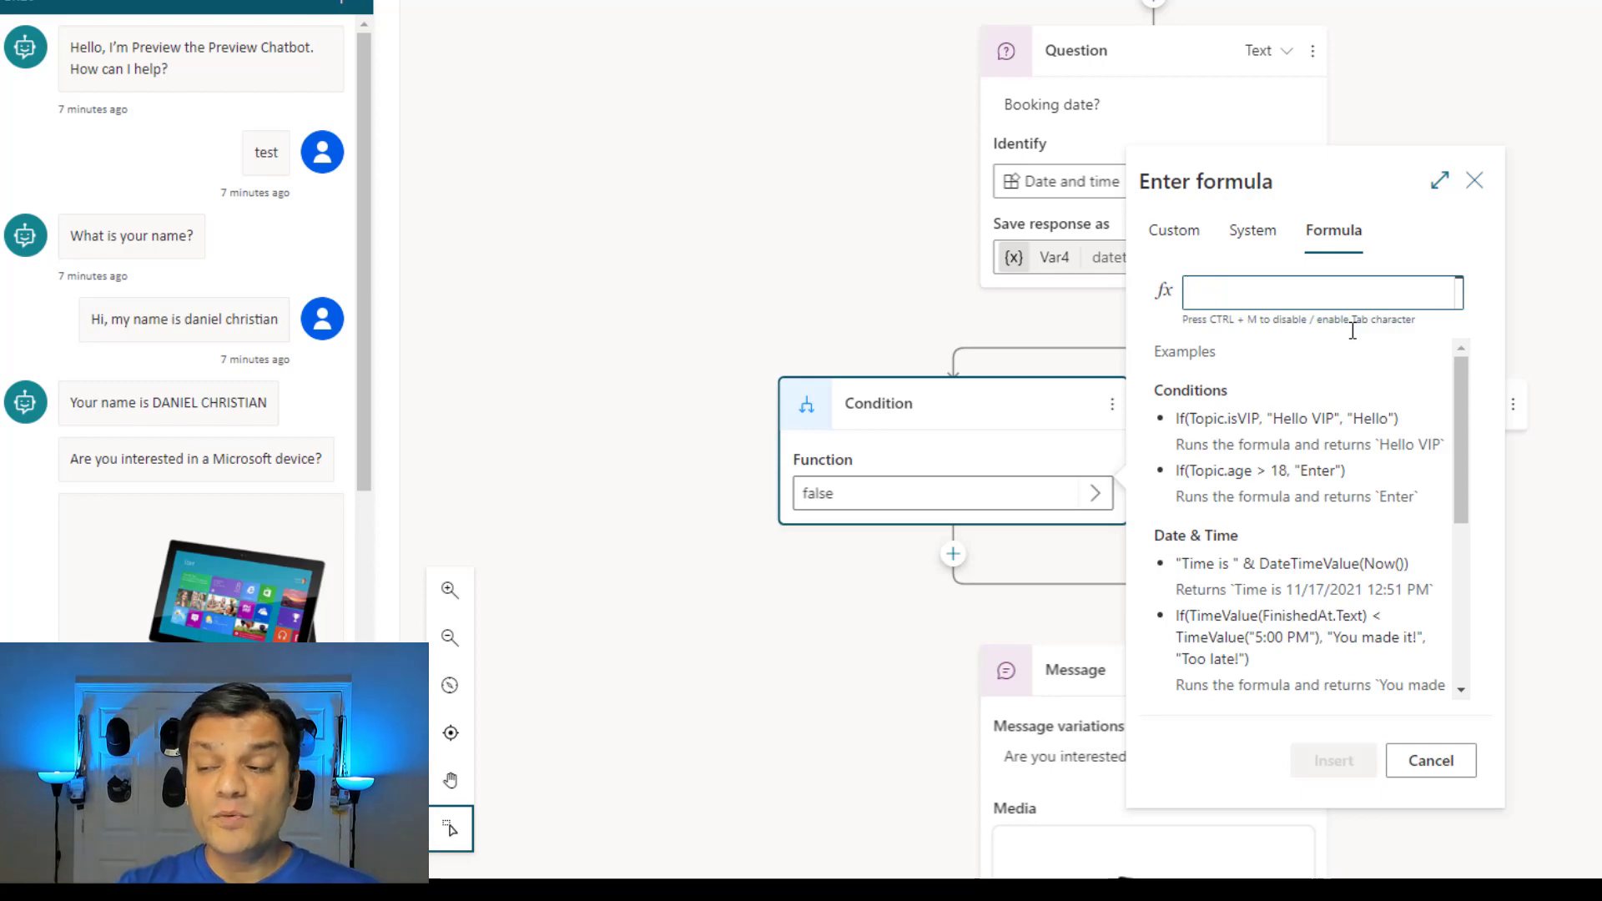
# Begin the condition formula with the booking date variable and a greater-than operator, Topic.Var4>.
pyautogui.write('topi')
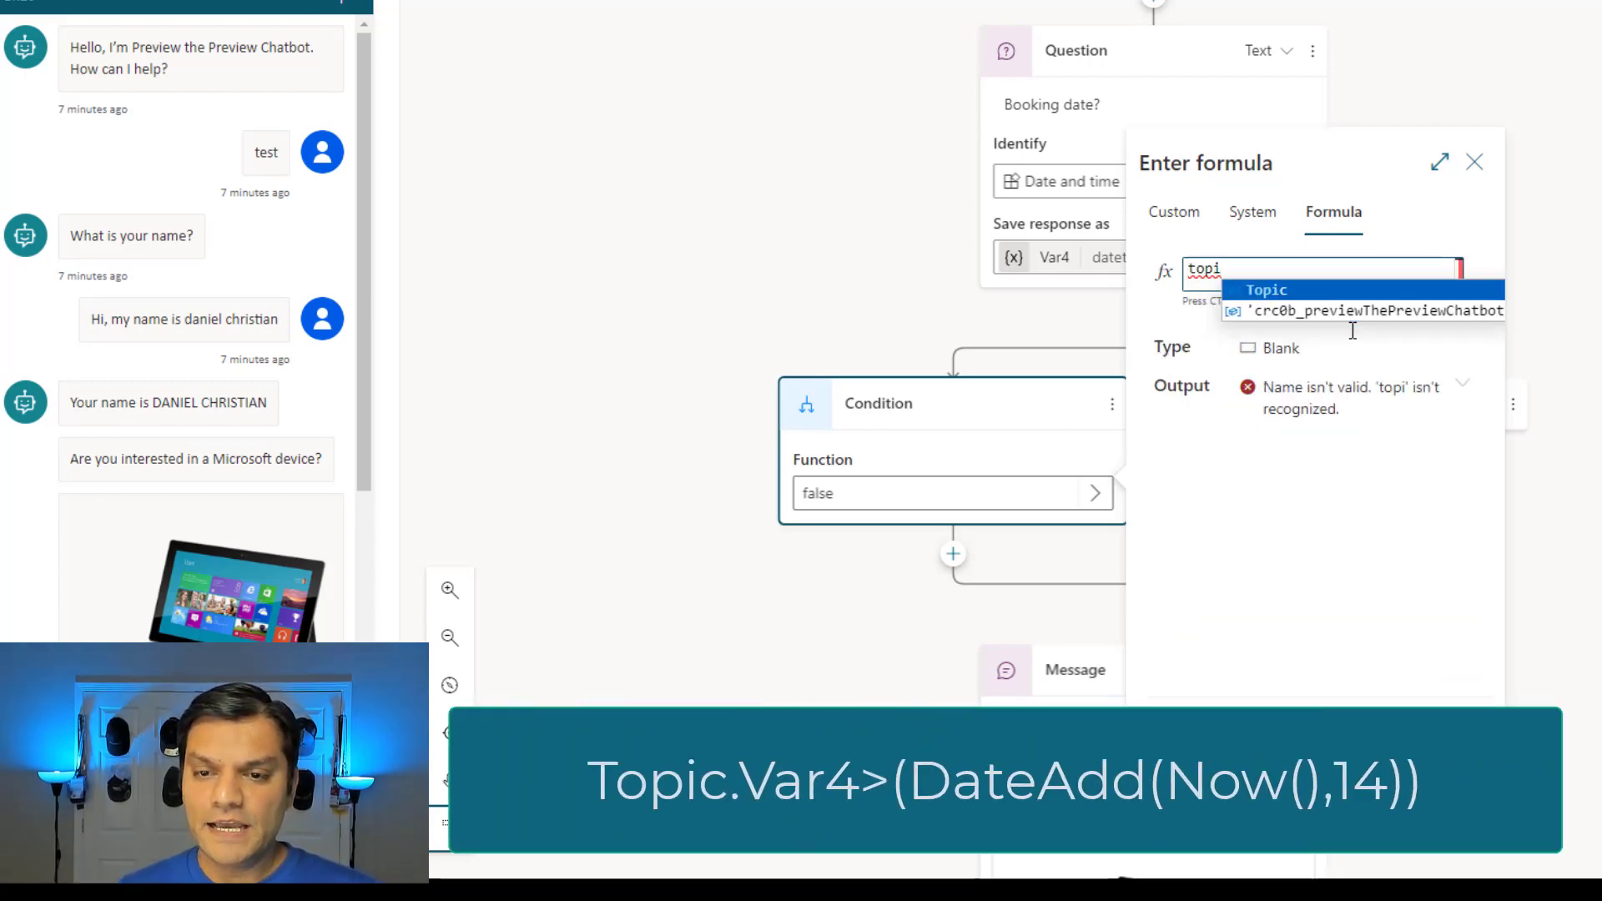
pyautogui.press('Tab')
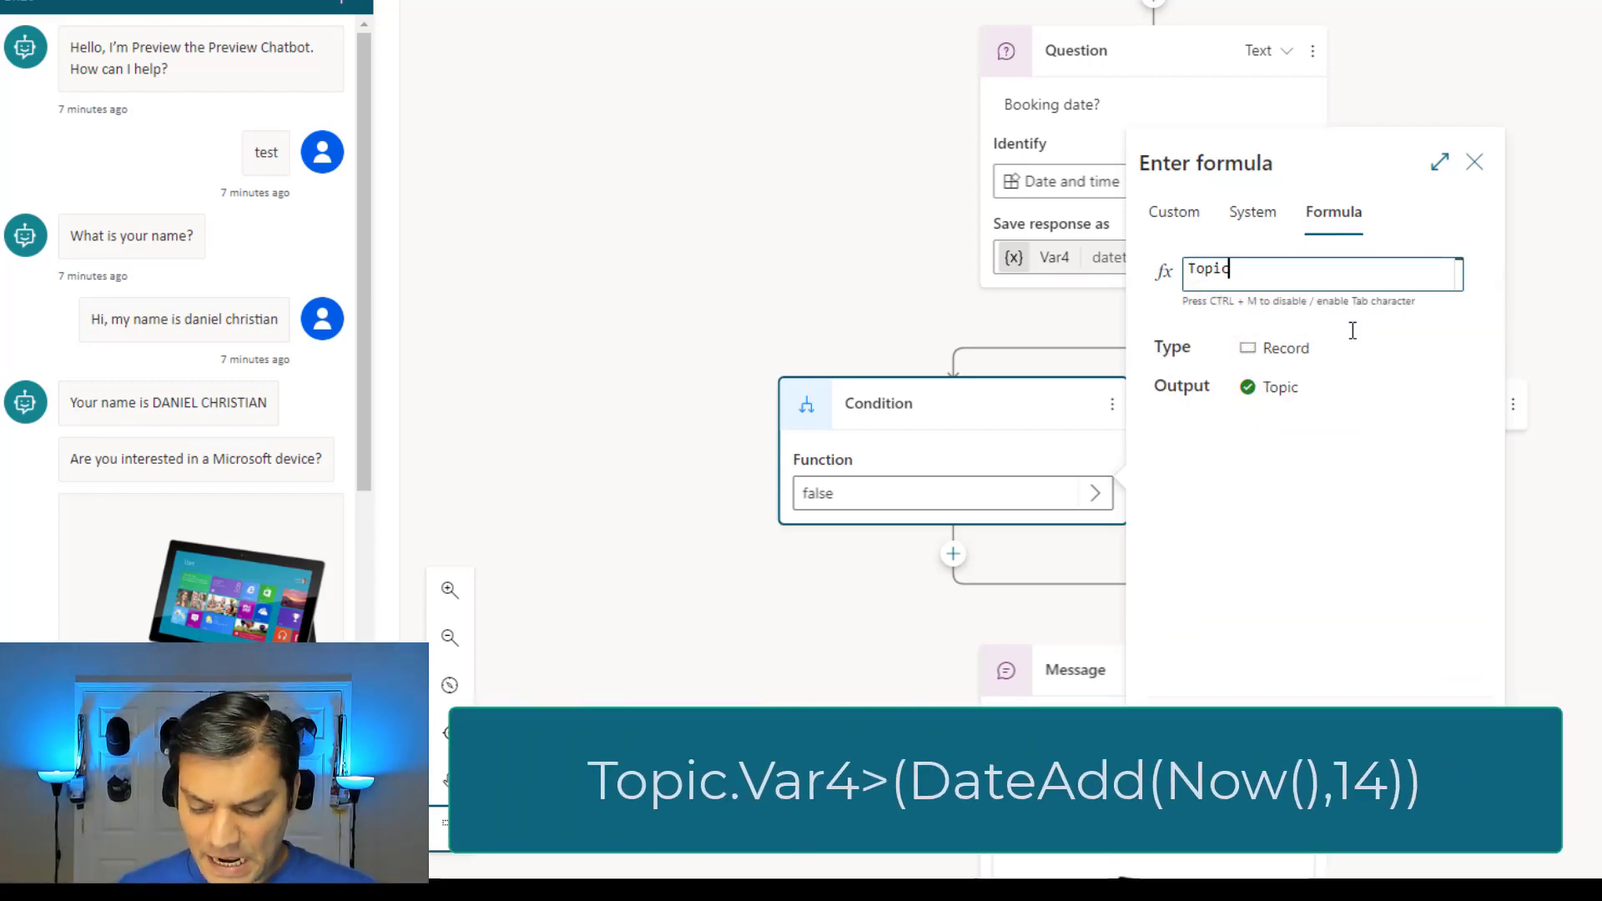
pyautogui.write('.')
pyautogui.press('Down')
pyautogui.press('Down')
pyautogui.press('Down')
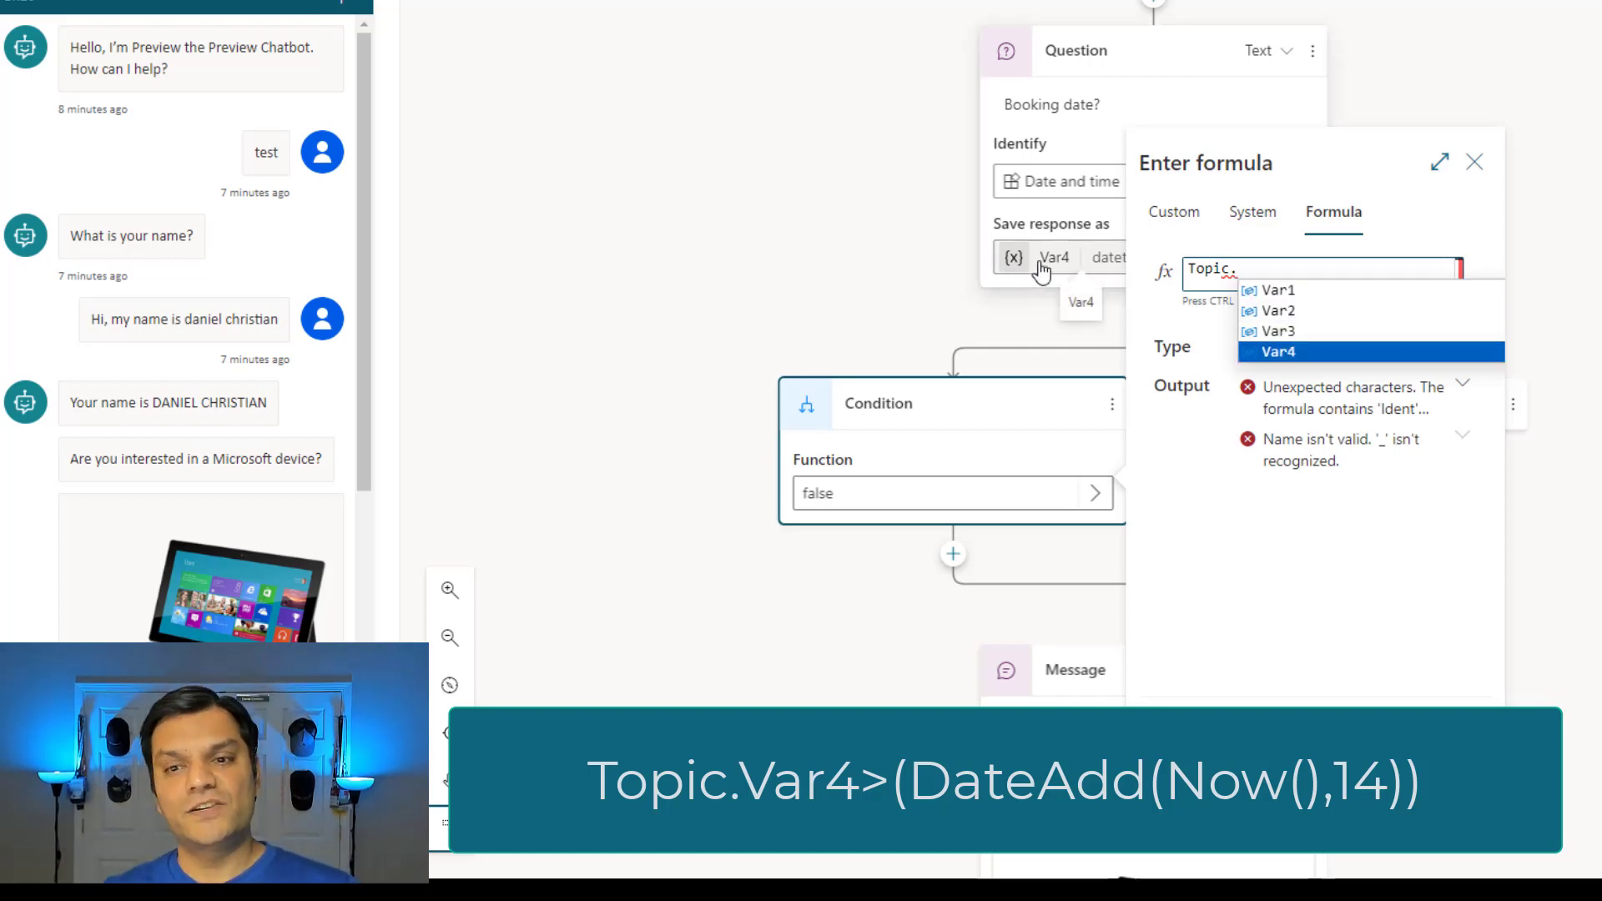
pyautogui.press('Return')
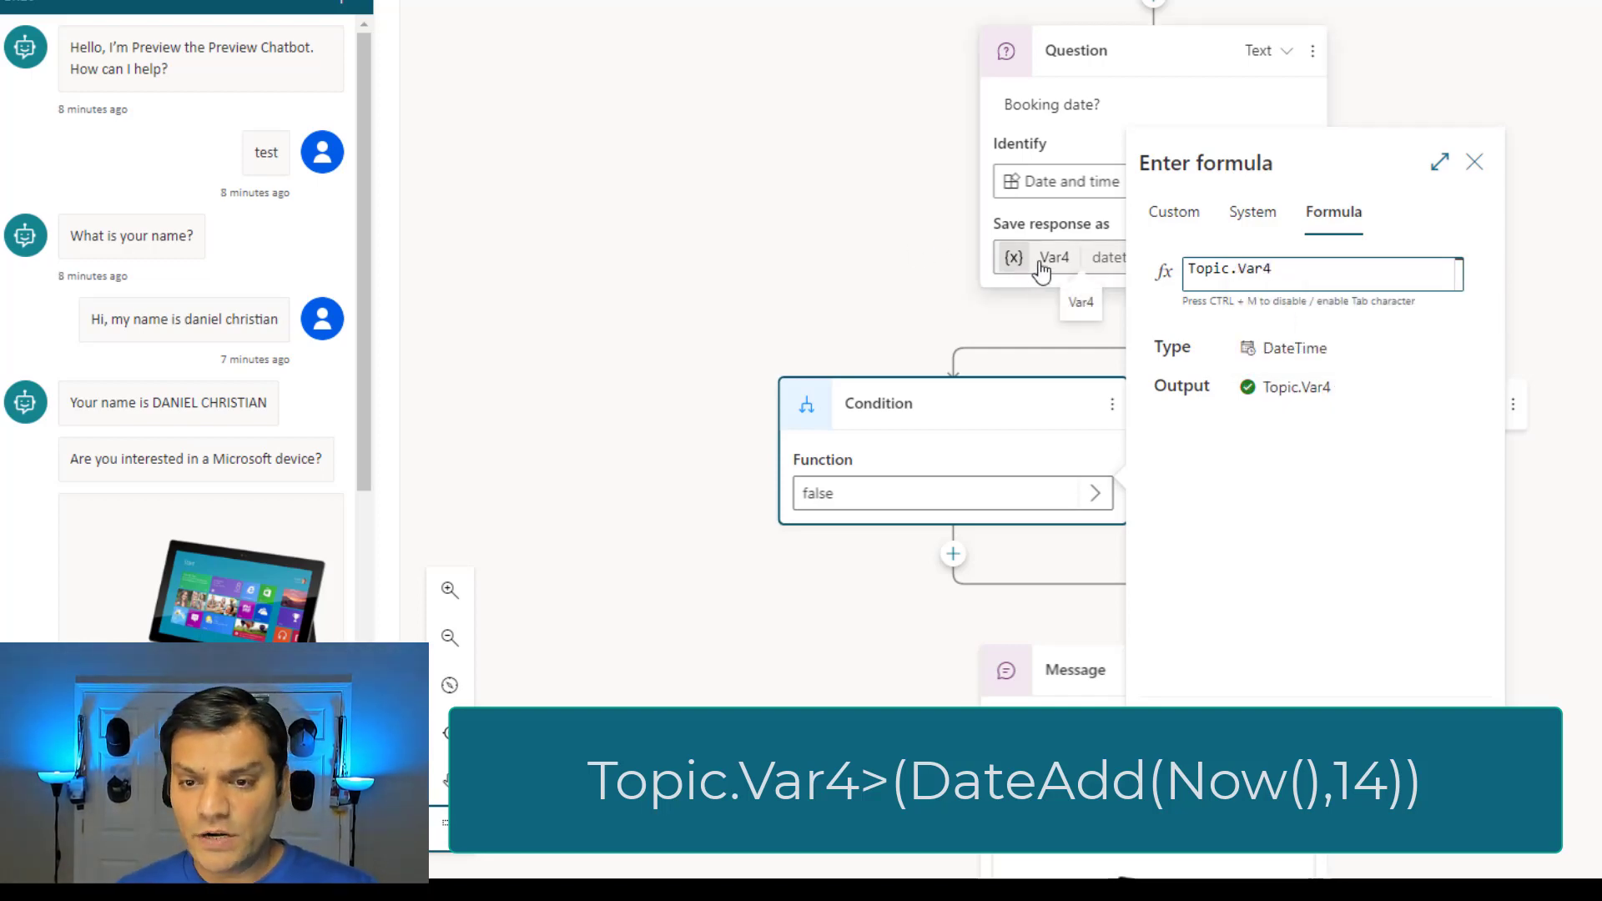
pyautogui.write('>')
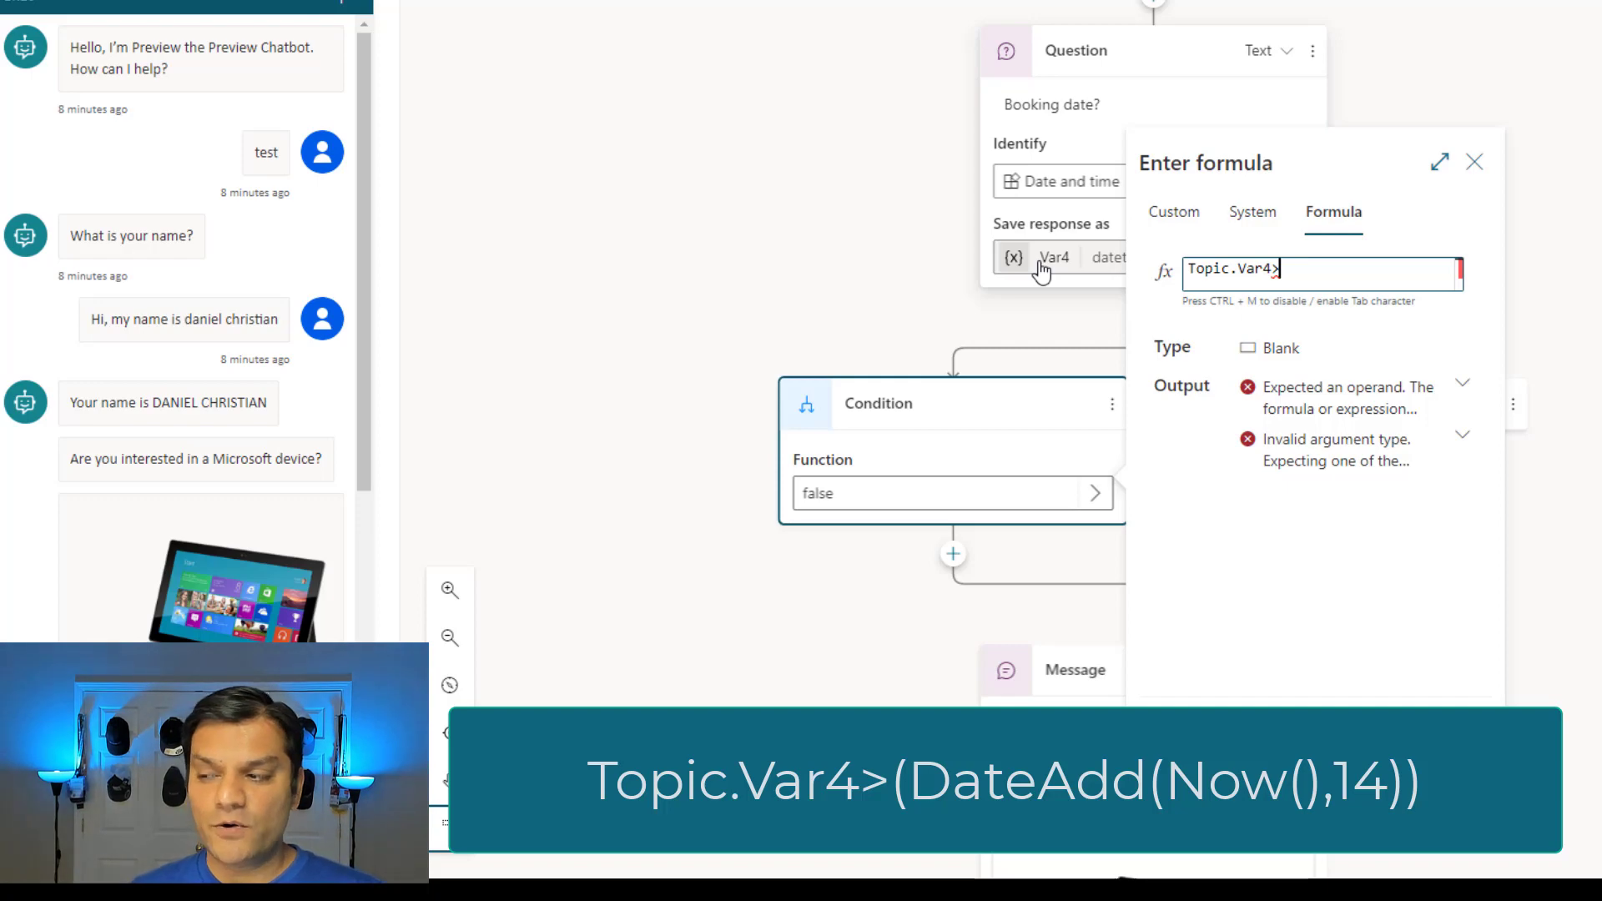
# Complete the comparison with (DateAdd(Now(),14)) and insert the formula into the condition.
pyautogui.write('(')
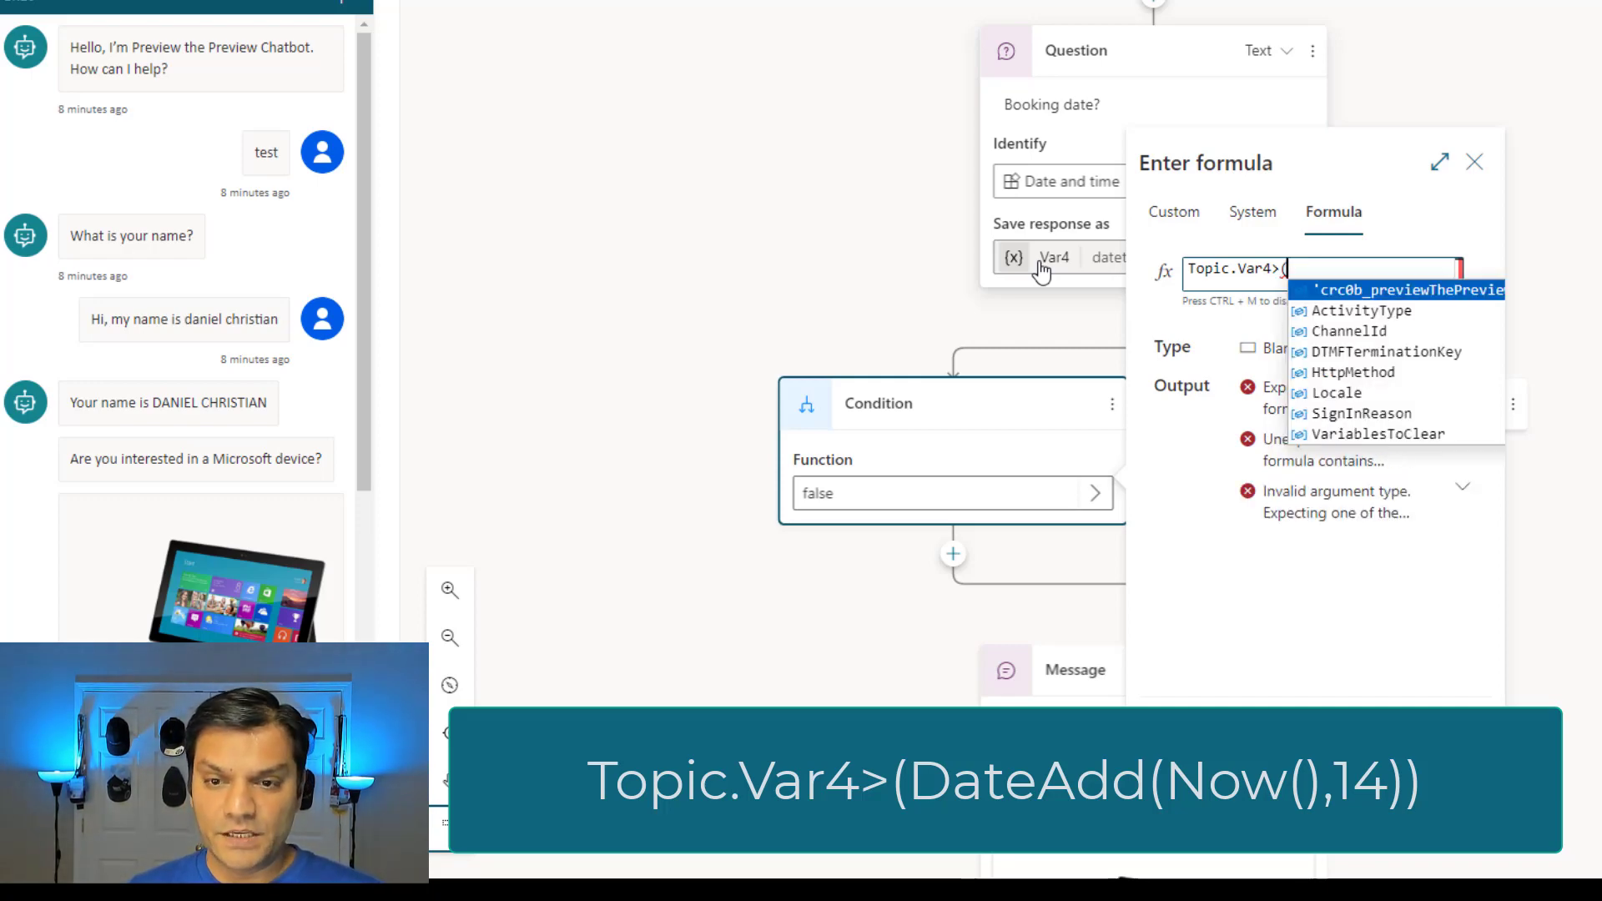
pyautogui.write('date')
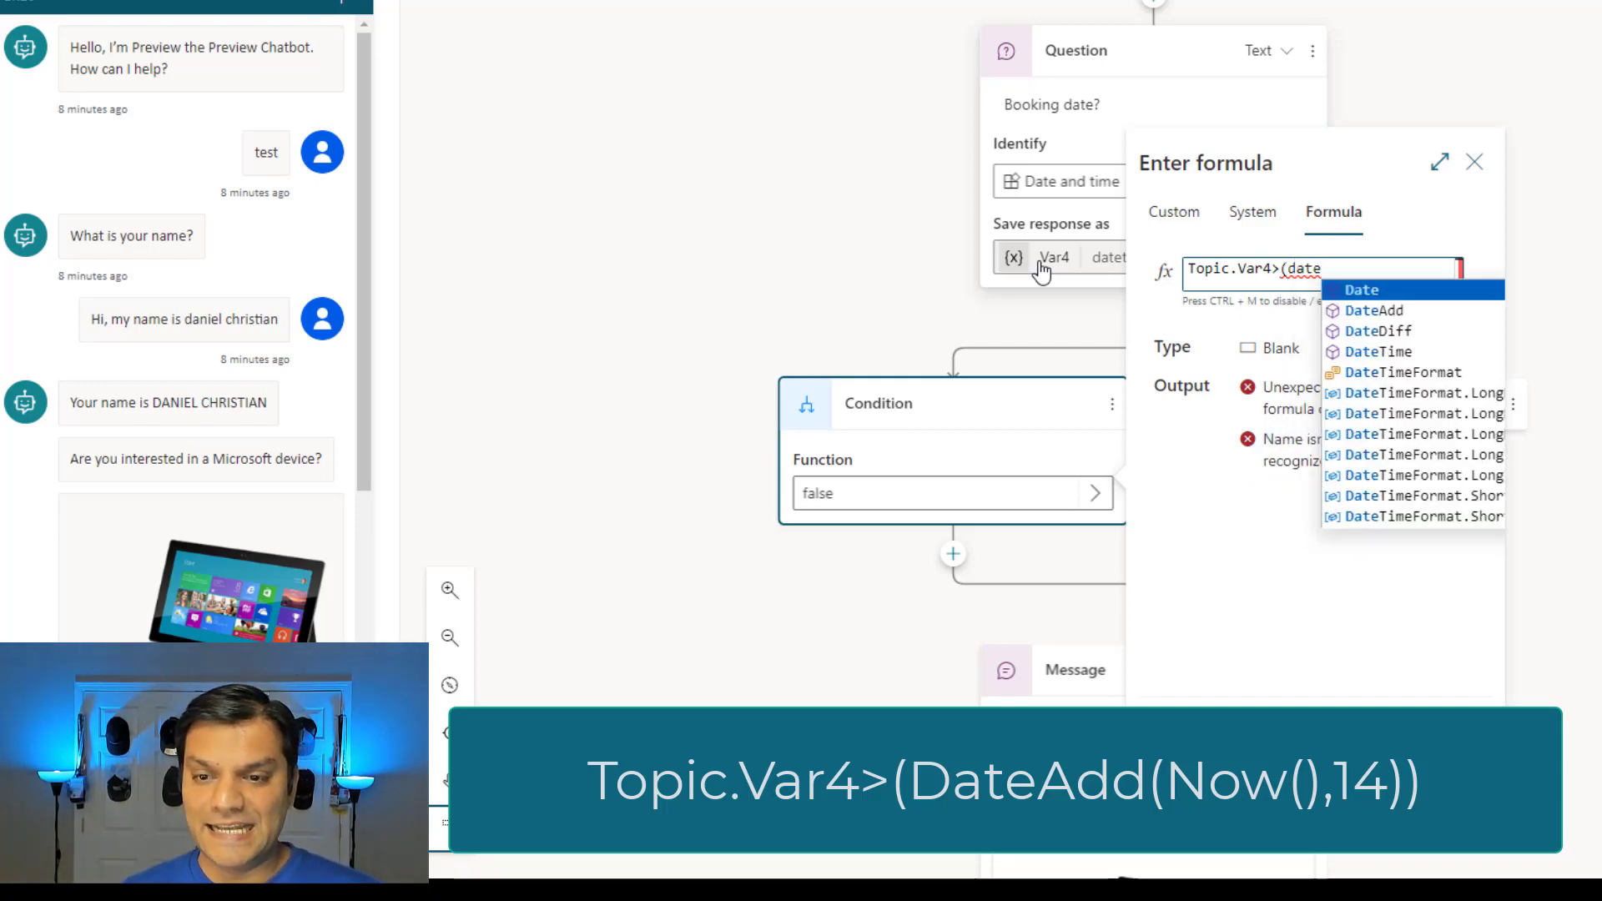
pyautogui.press('Tab')
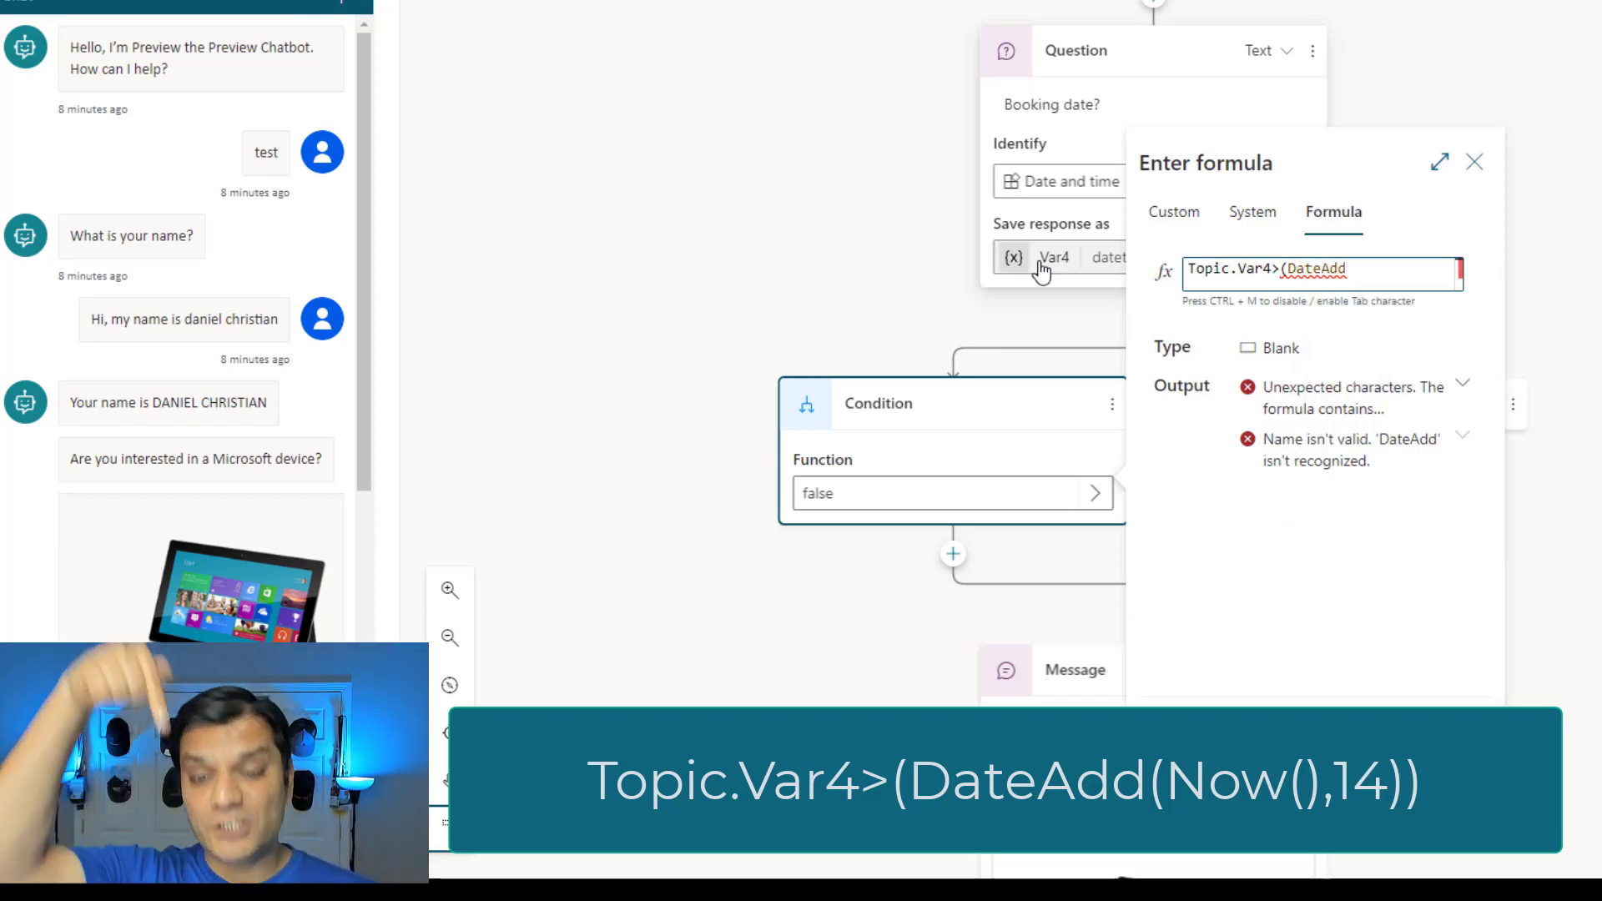
pyautogui.write('(')
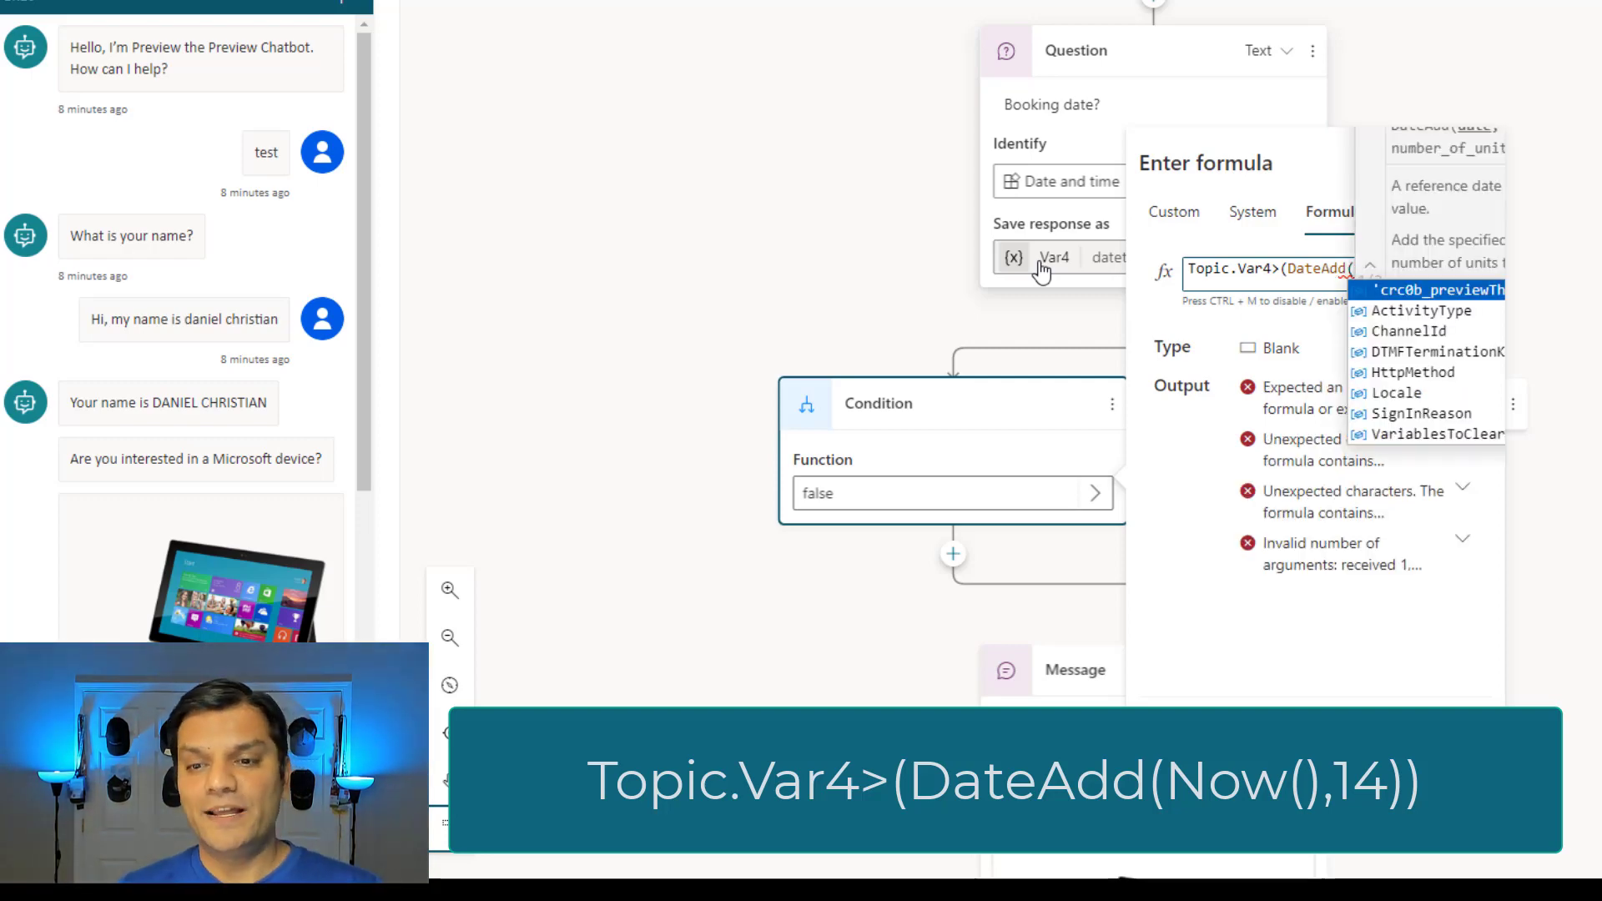
pyautogui.write('now')
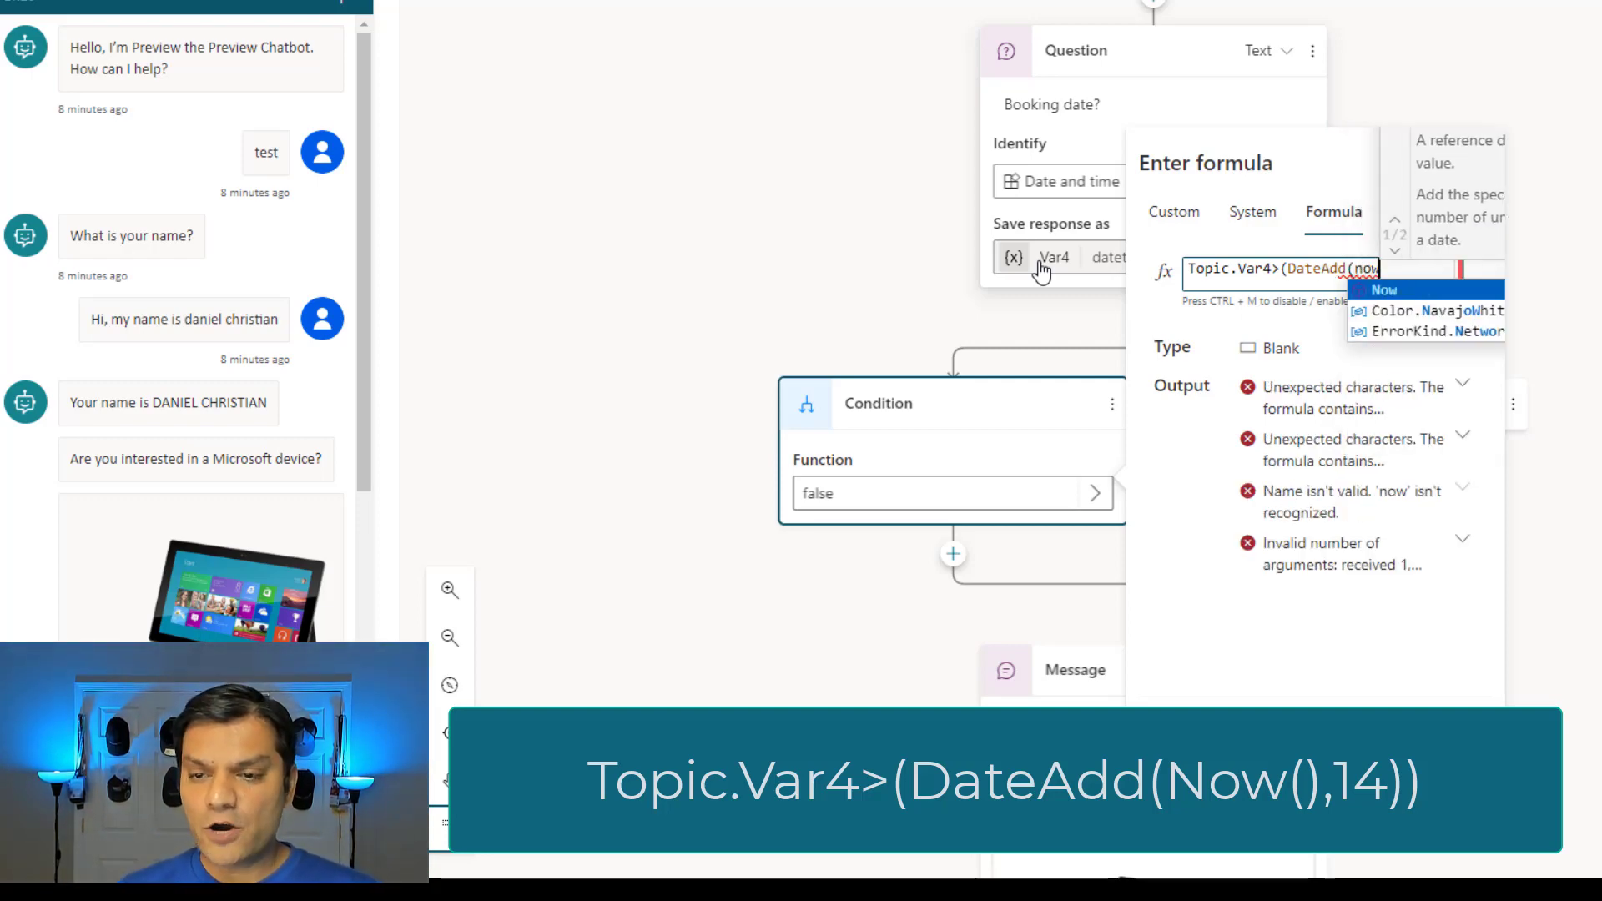
pyautogui.press('Tab')
pyautogui.write('()')
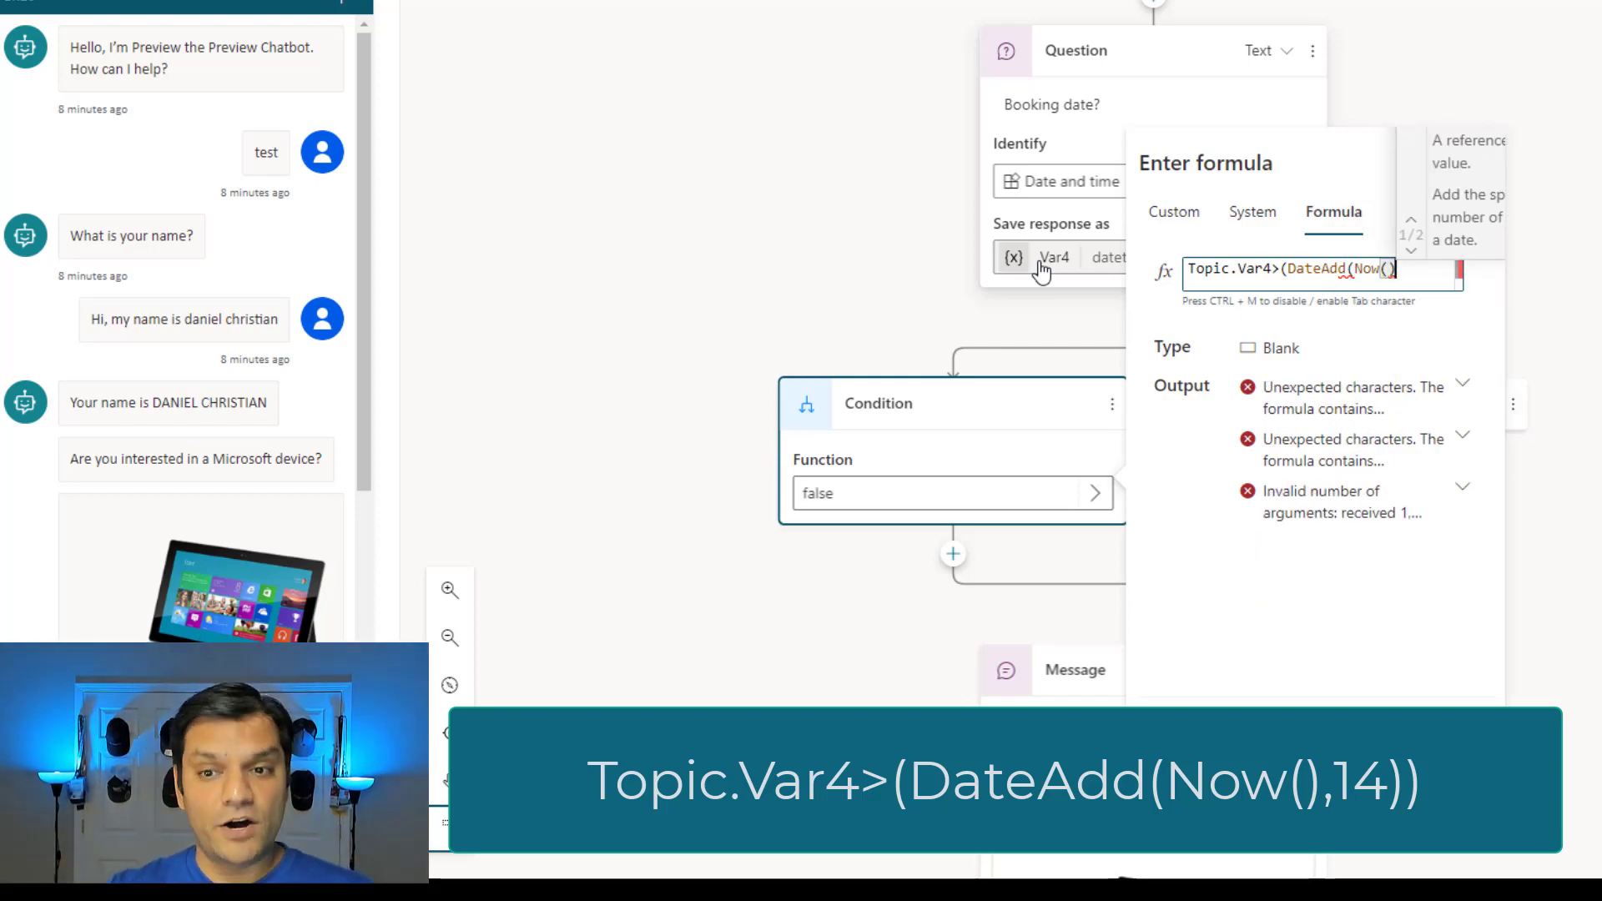
pyautogui.write(',')
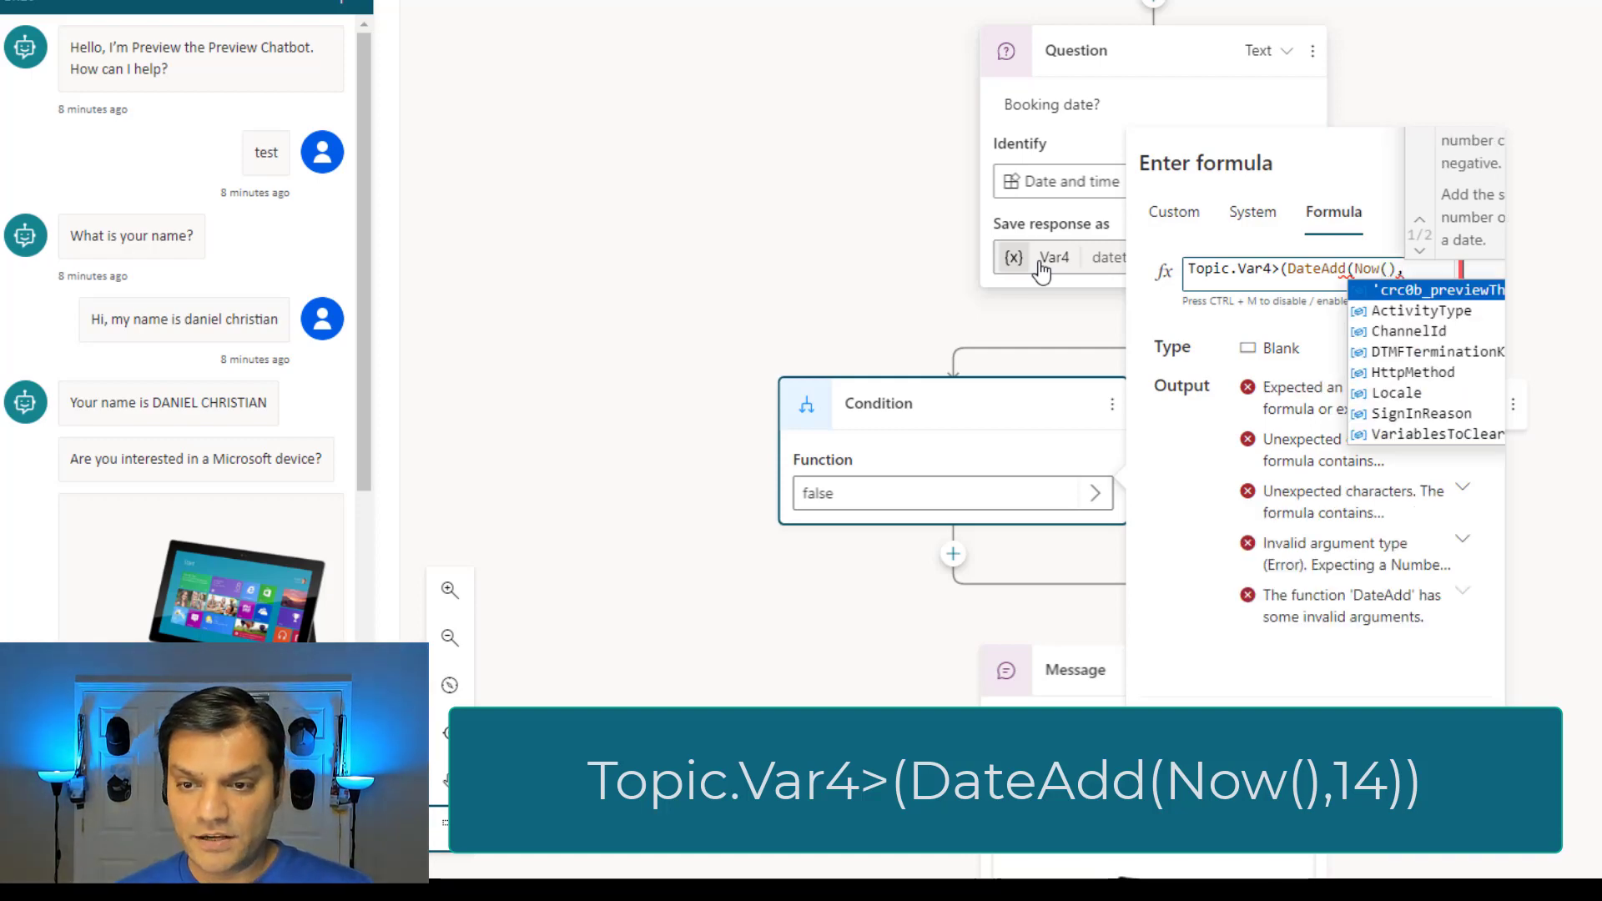
pyautogui.write('14)')
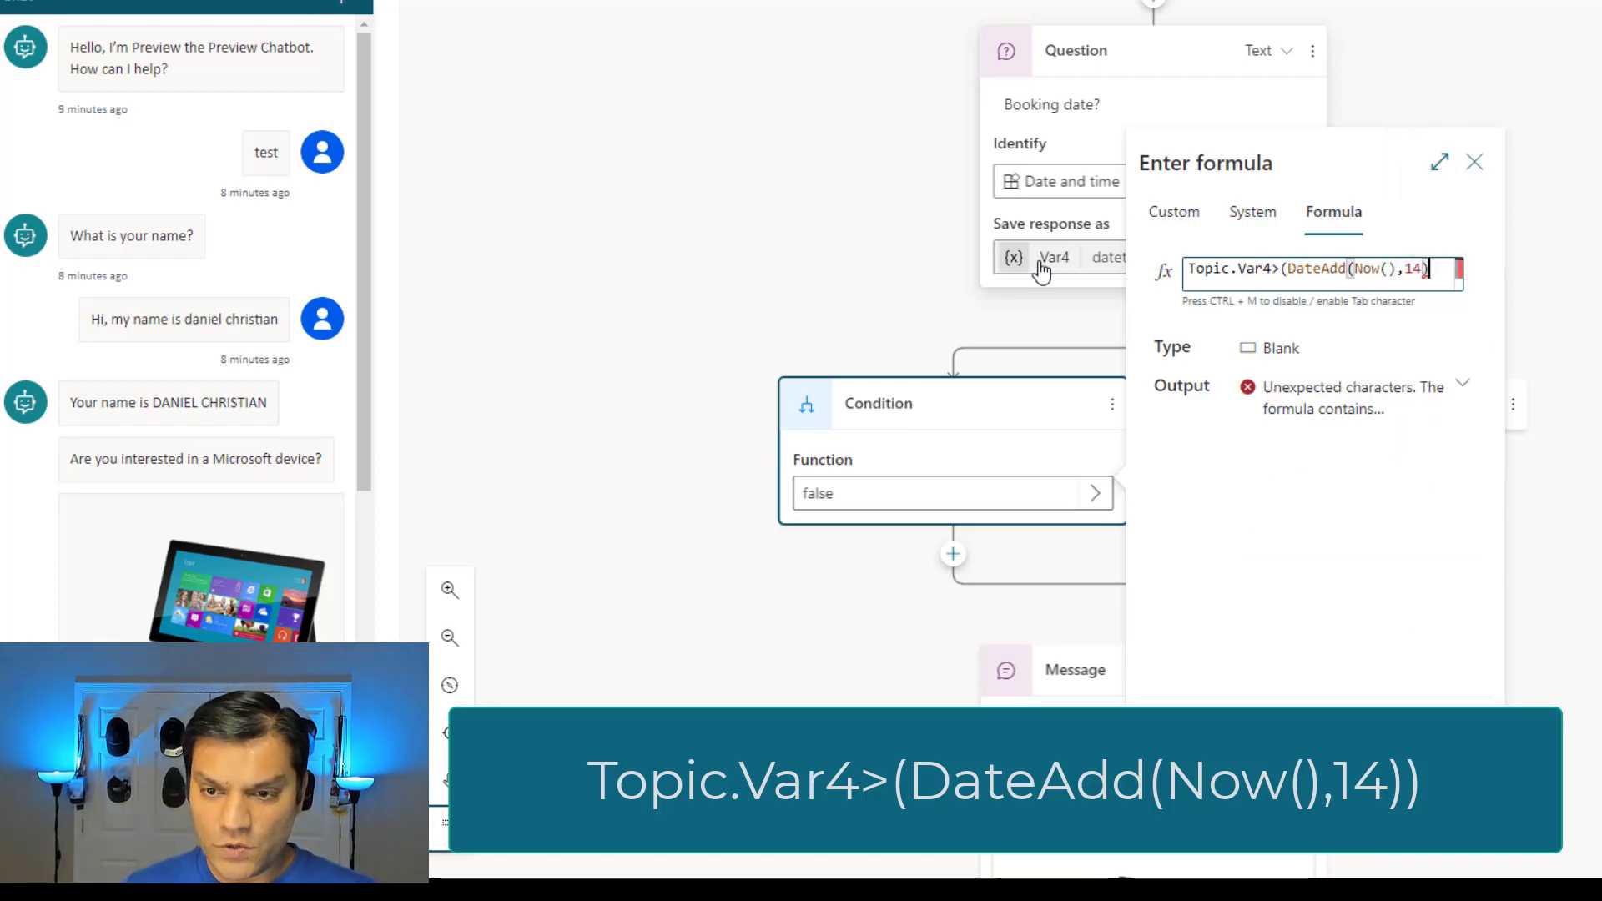
pyautogui.write(')')
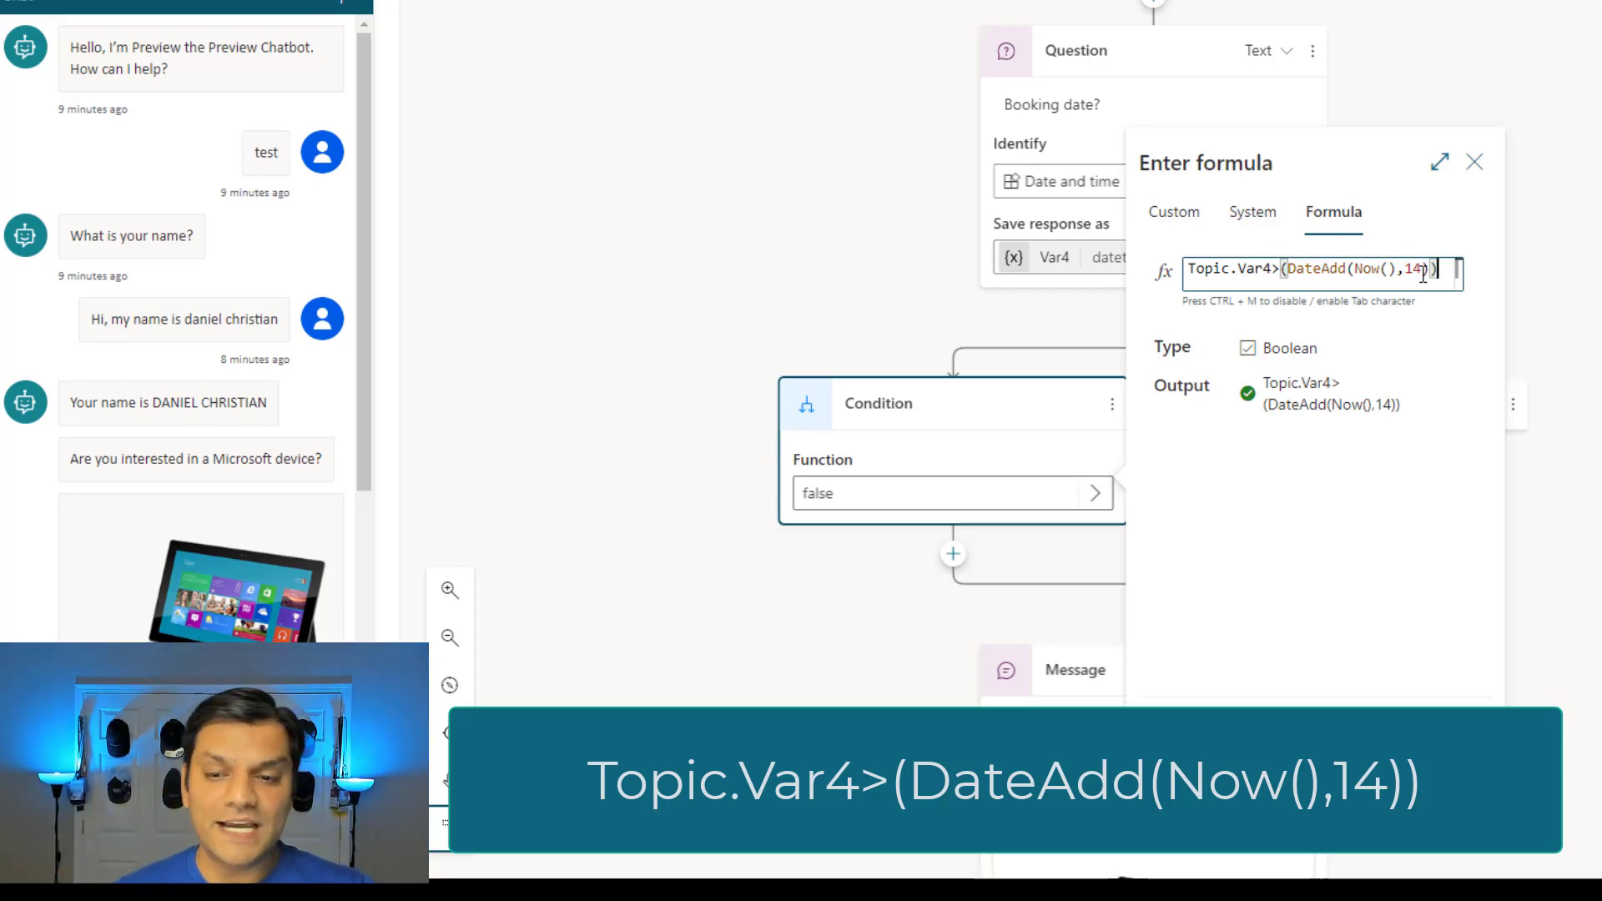
pyautogui.click(1345, 701)
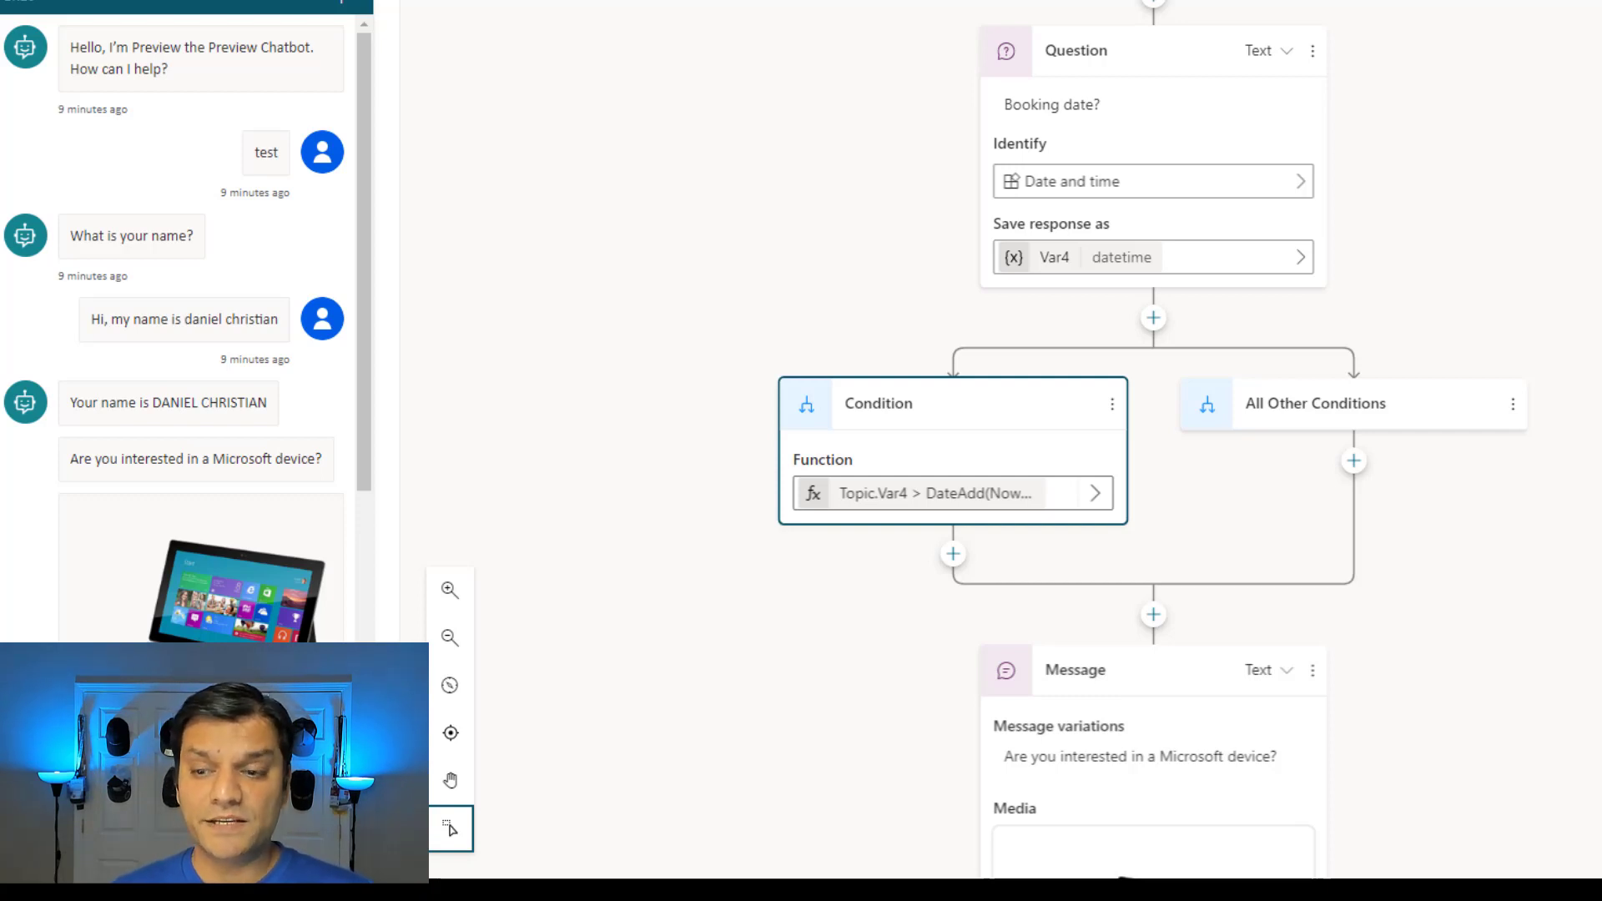
# Add a message node under the formula condition with the text "You qualify for a discount!".
pyautogui.click(954, 554)
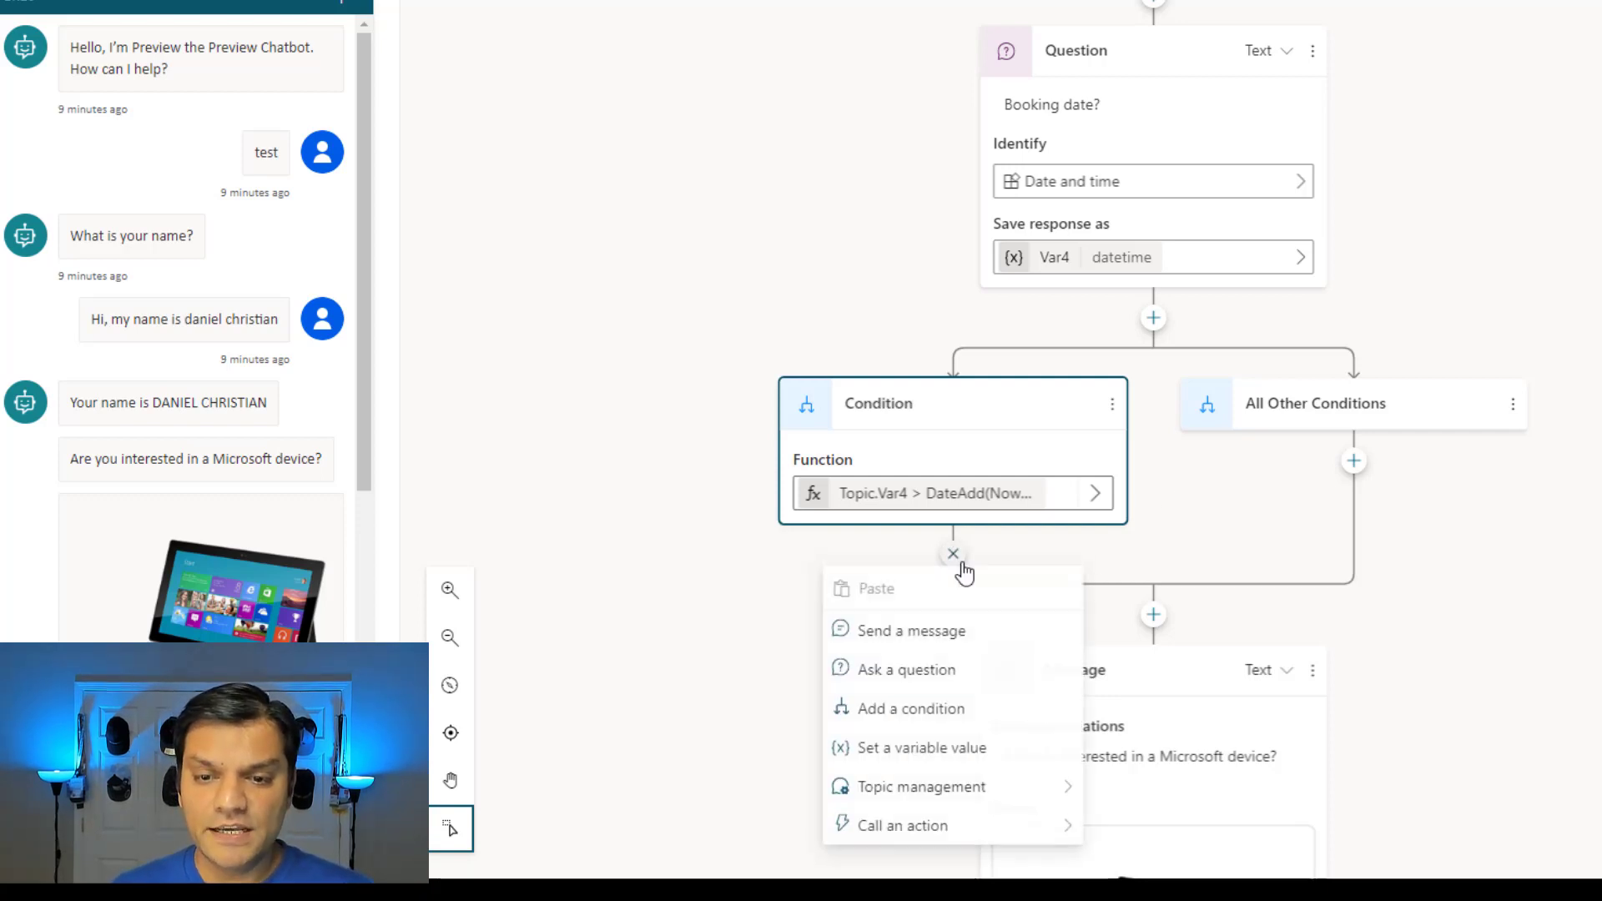
pyautogui.click(947, 630)
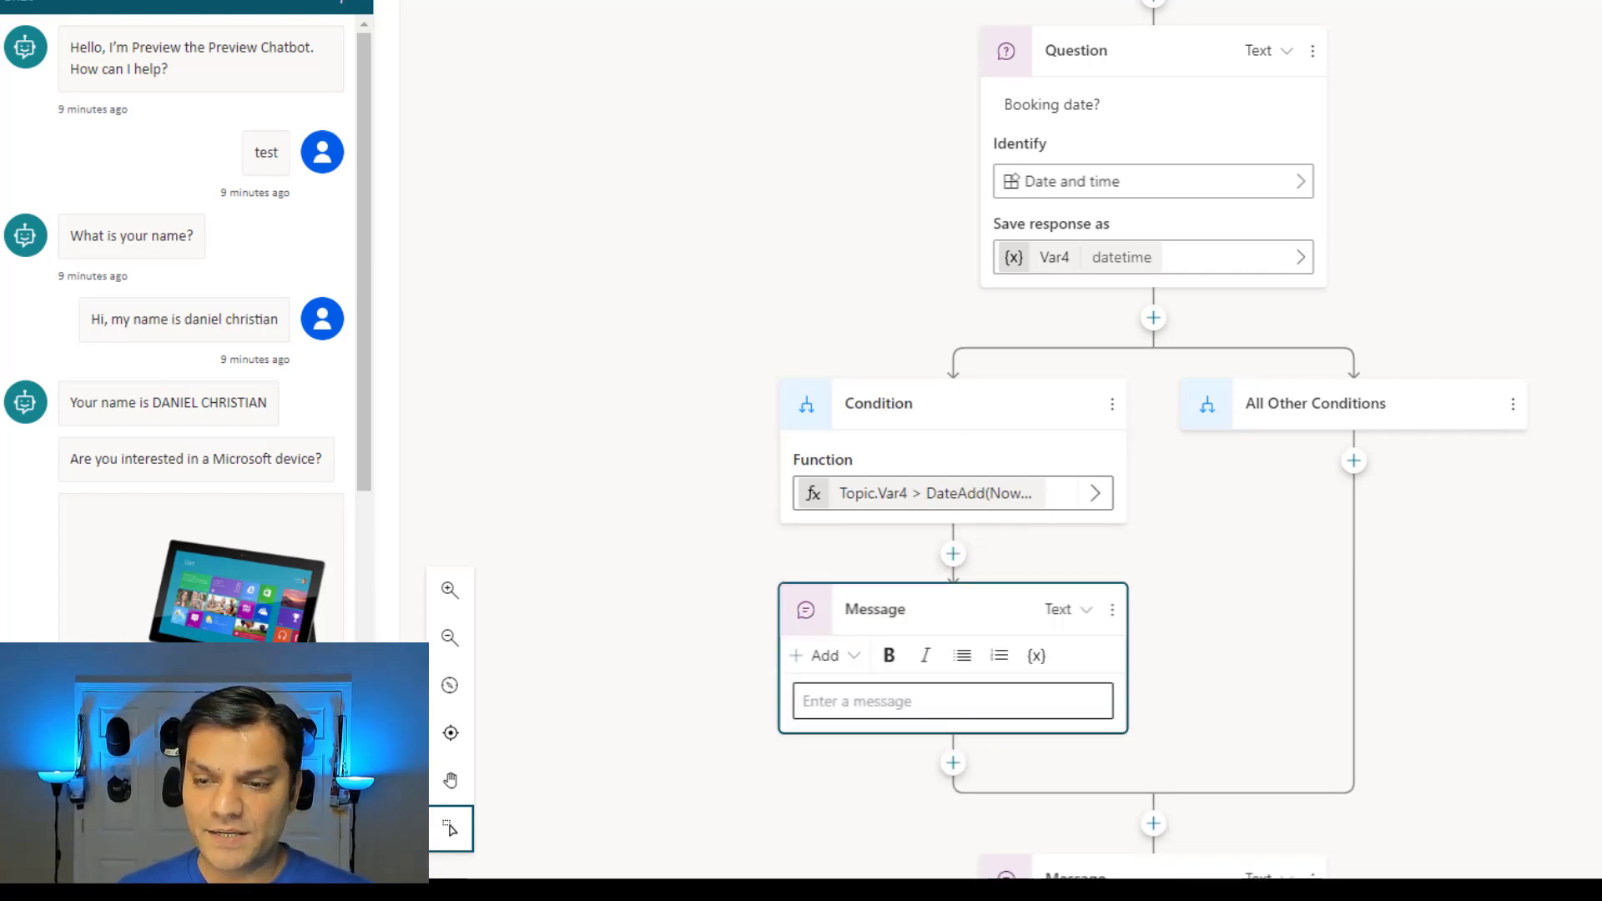
pyautogui.click(1055, 698)
pyautogui.write('You qualify for a discount!')
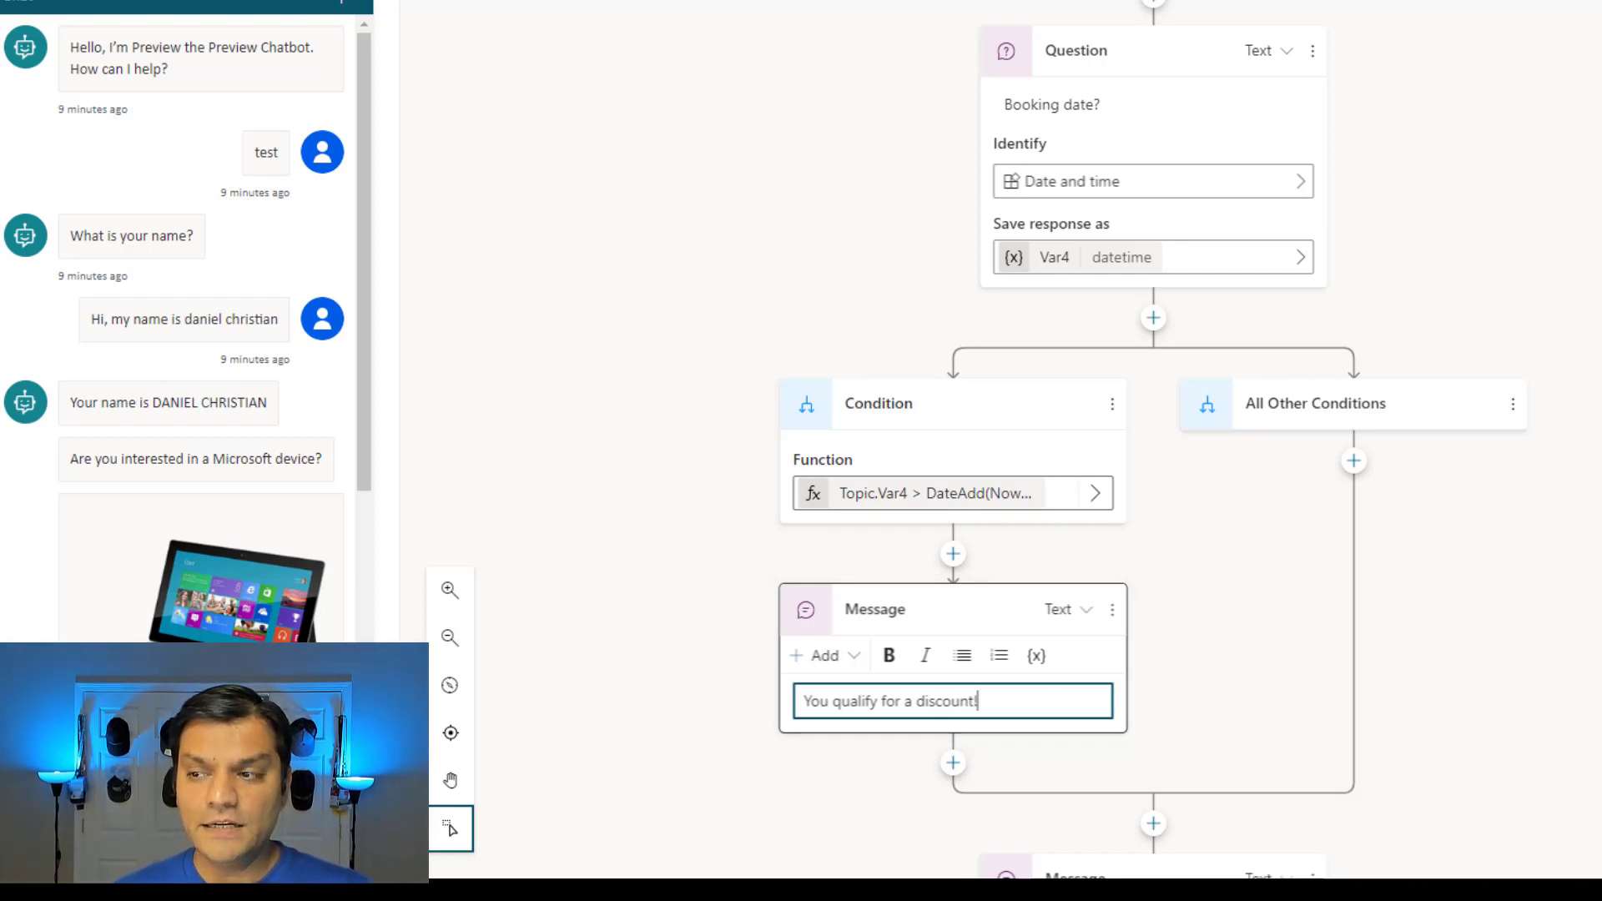
# Add a message under All Other Conditions with the text "You don't qualify for a discount" and save the topic.
pyautogui.click(1353, 461)
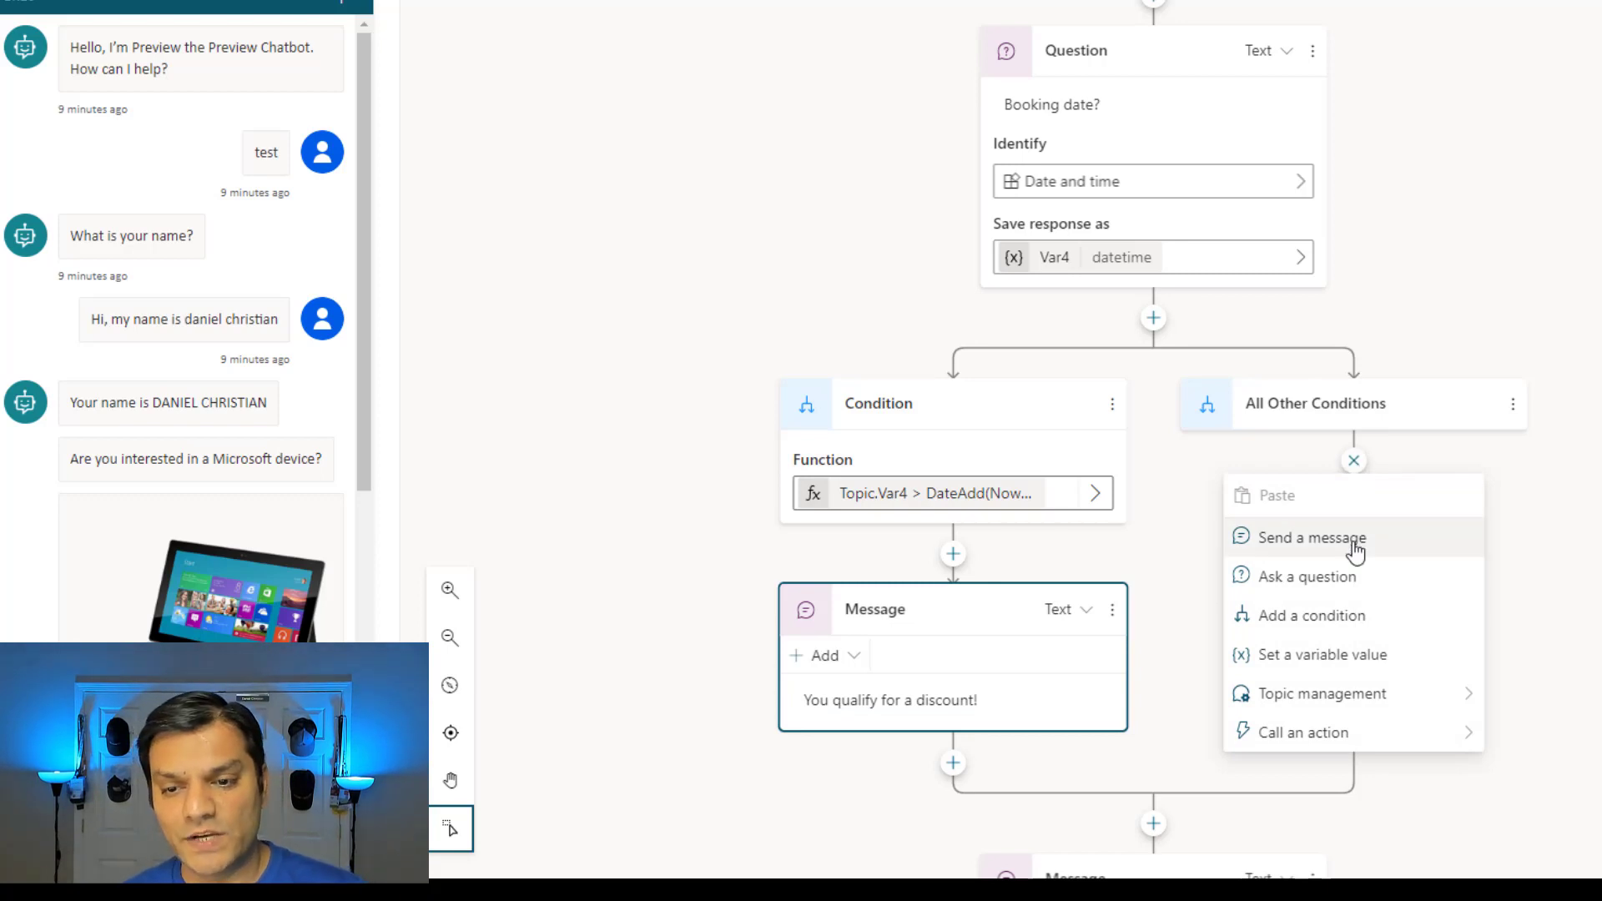
pyautogui.click(1353, 544)
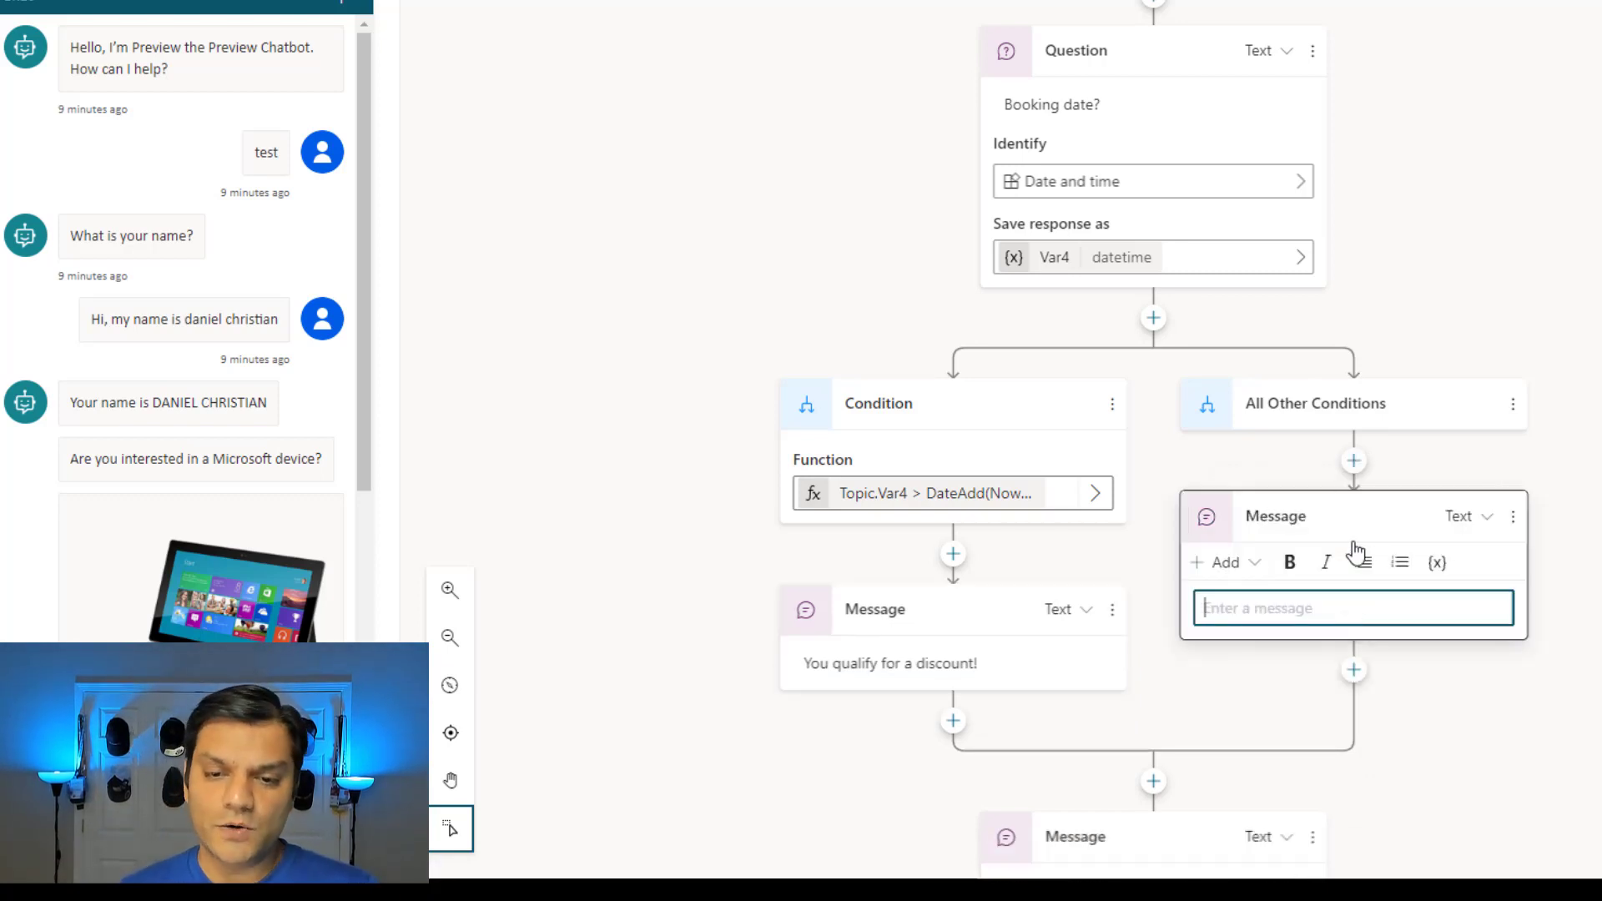
pyautogui.write("You don't qualify for a discount")
pyautogui.click(1594, 462)
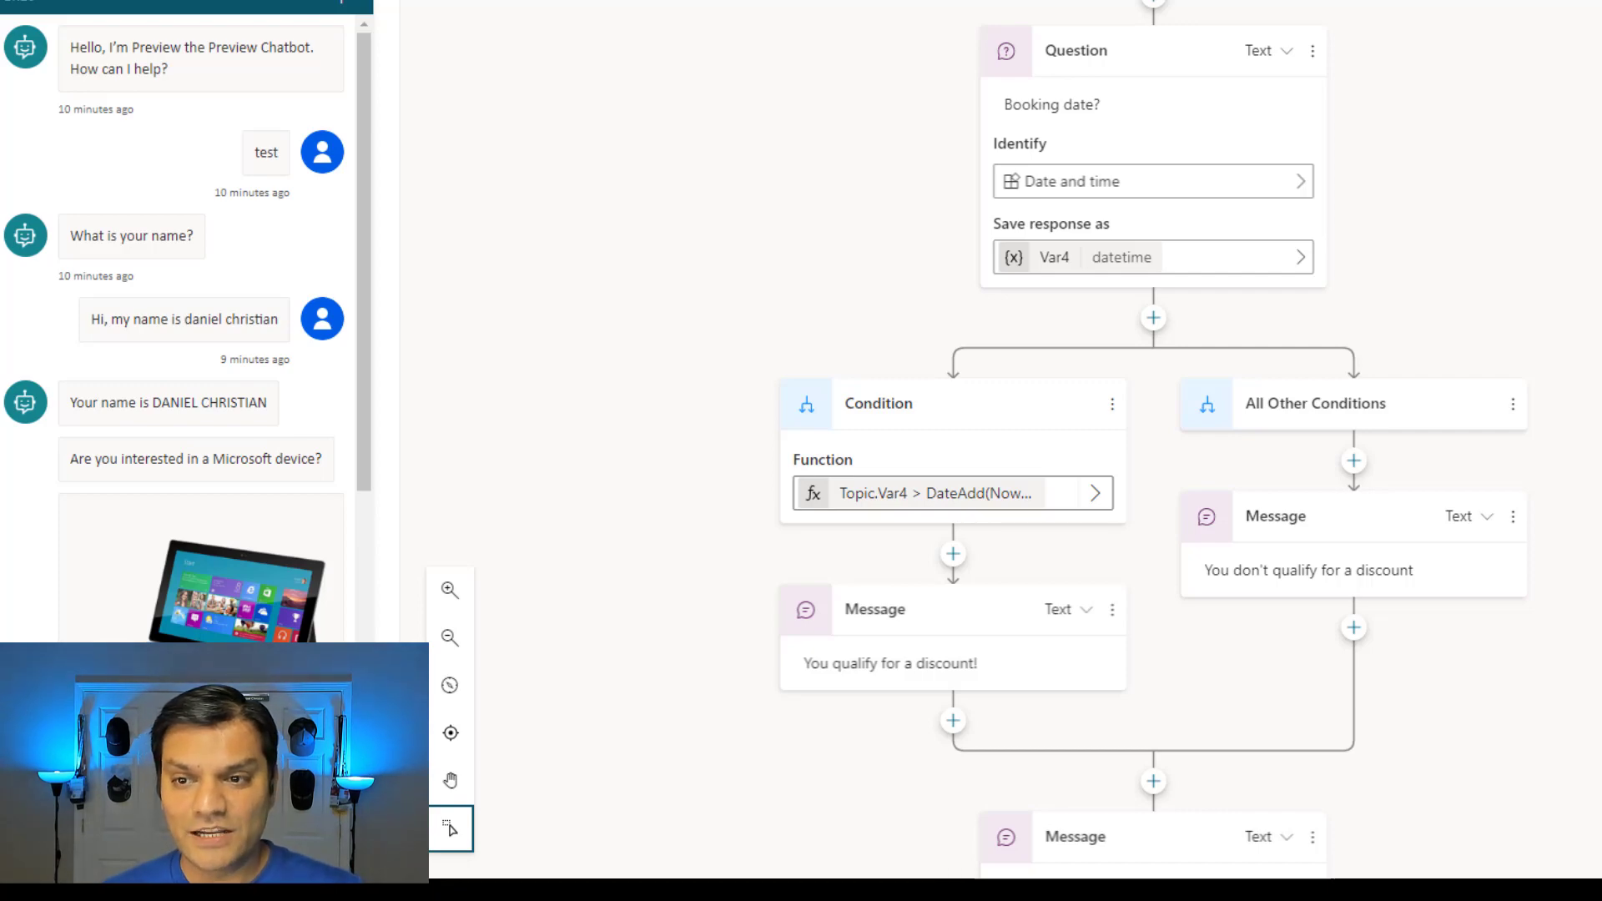
pyautogui.hotkey('ctrl', 's')
pyautogui.click(883, 393)
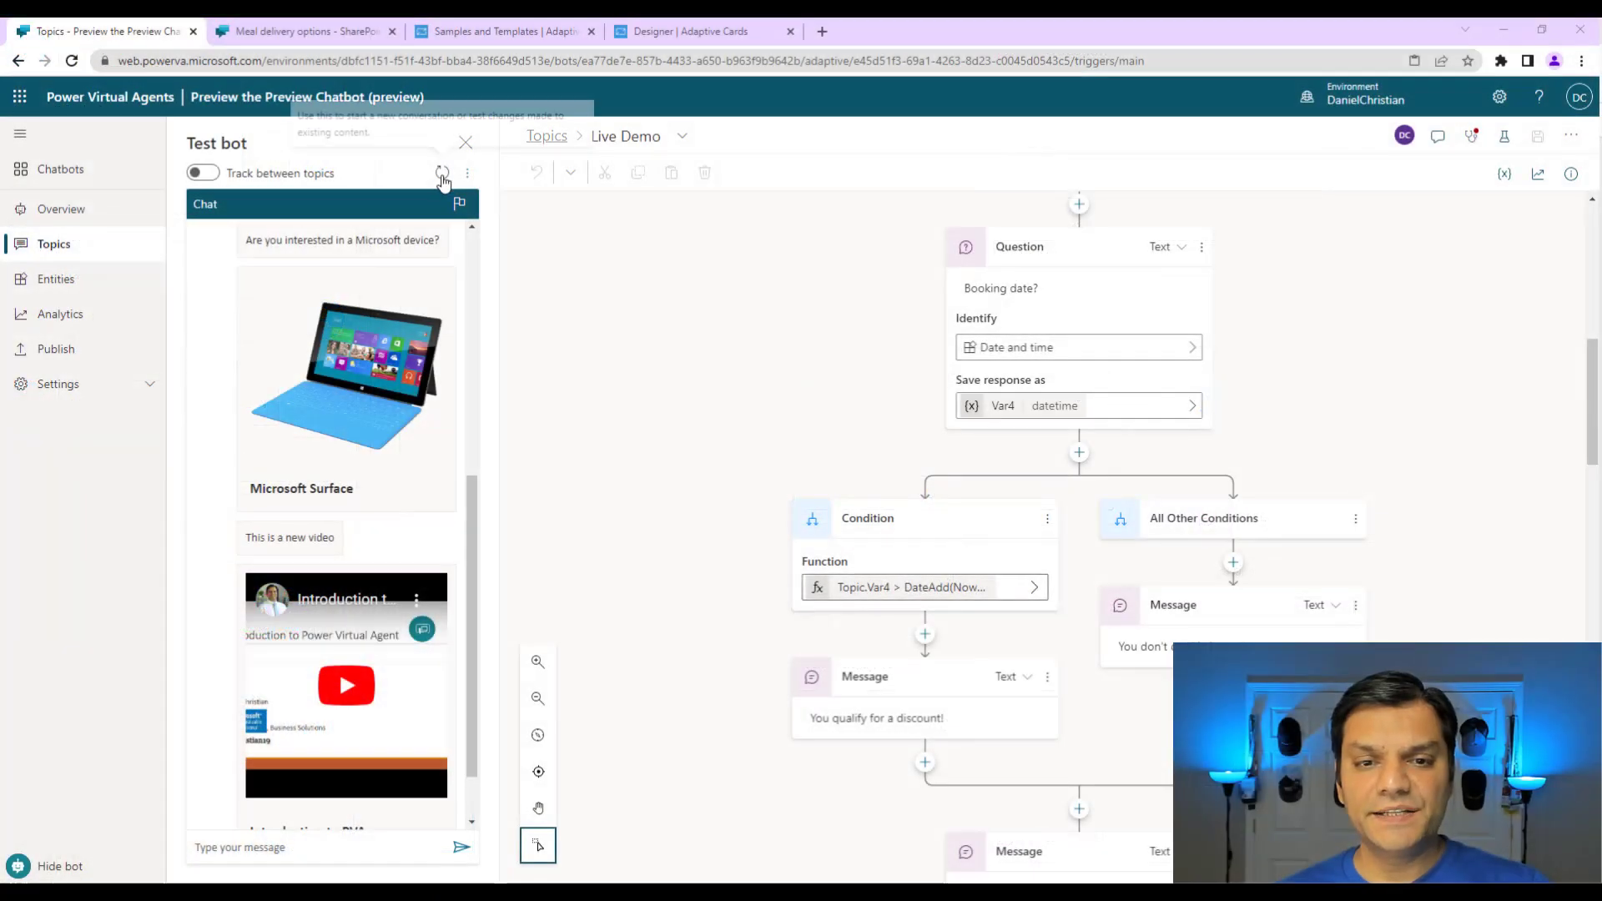
# Restart the test conversation and trigger the Live Demo topic with the message "test".
pyautogui.click(440, 172)
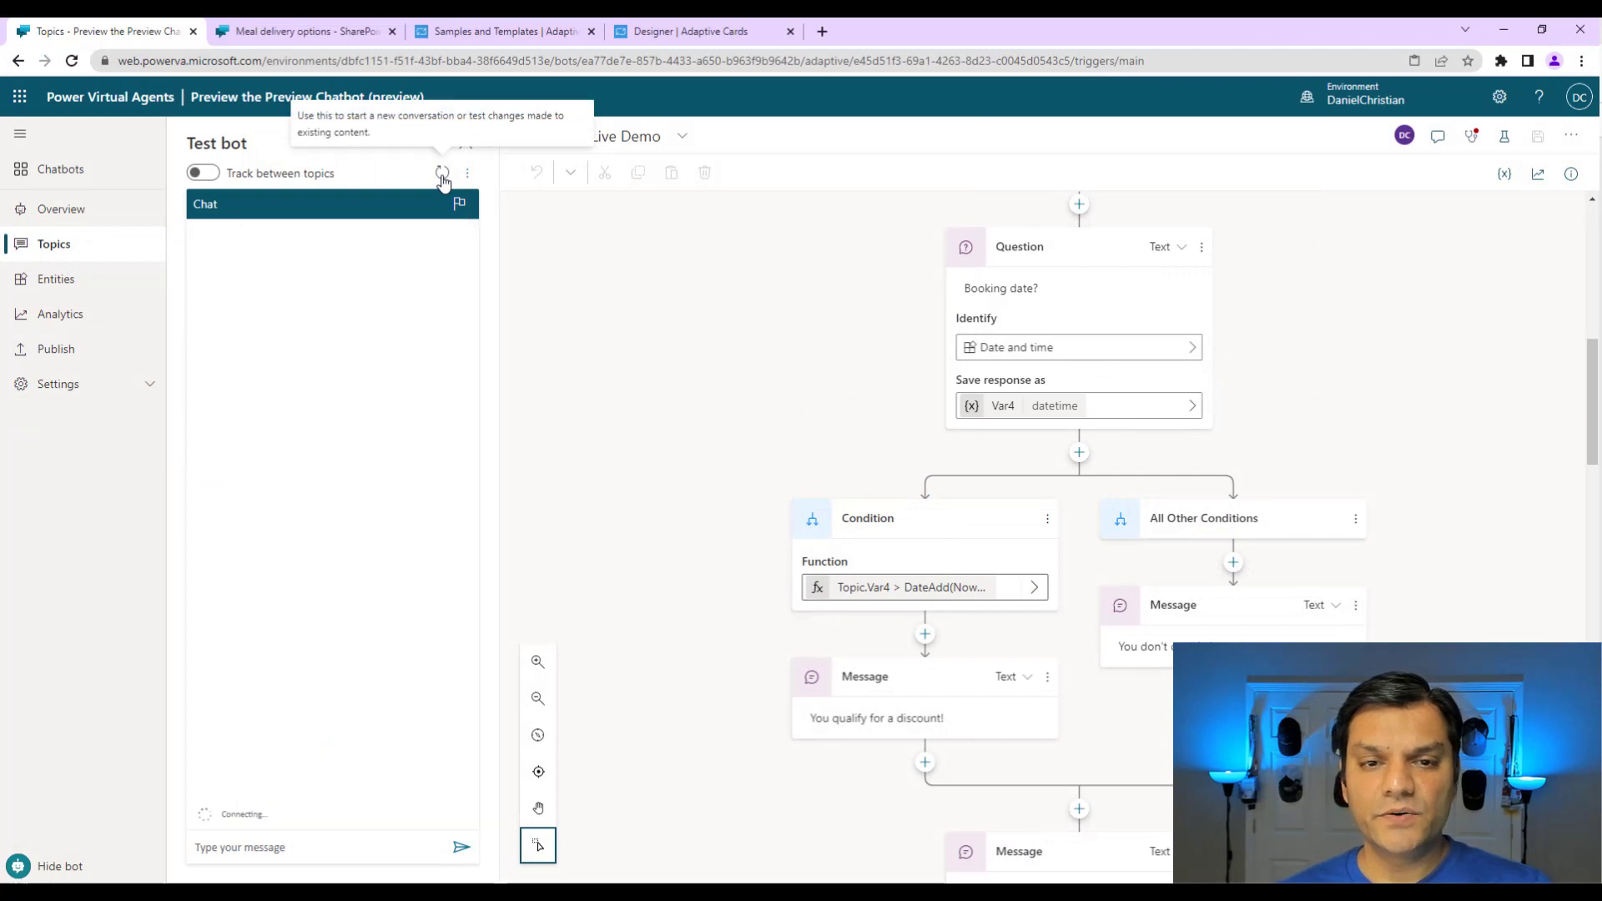
pyautogui.click(324, 846)
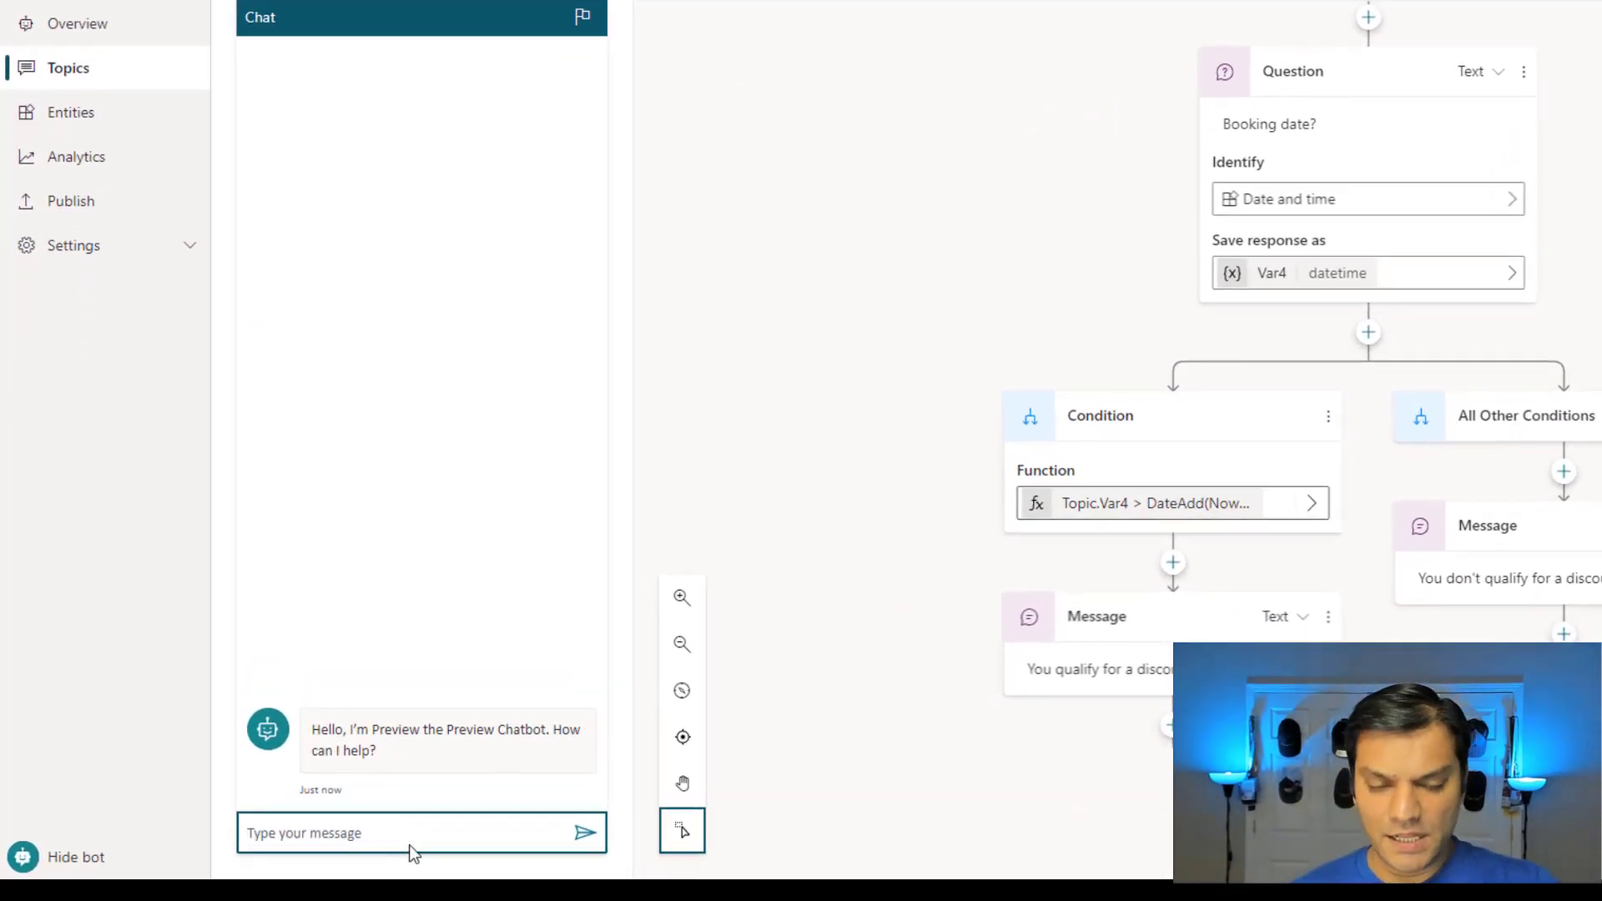
pyautogui.write('test')
pyautogui.press('Return')
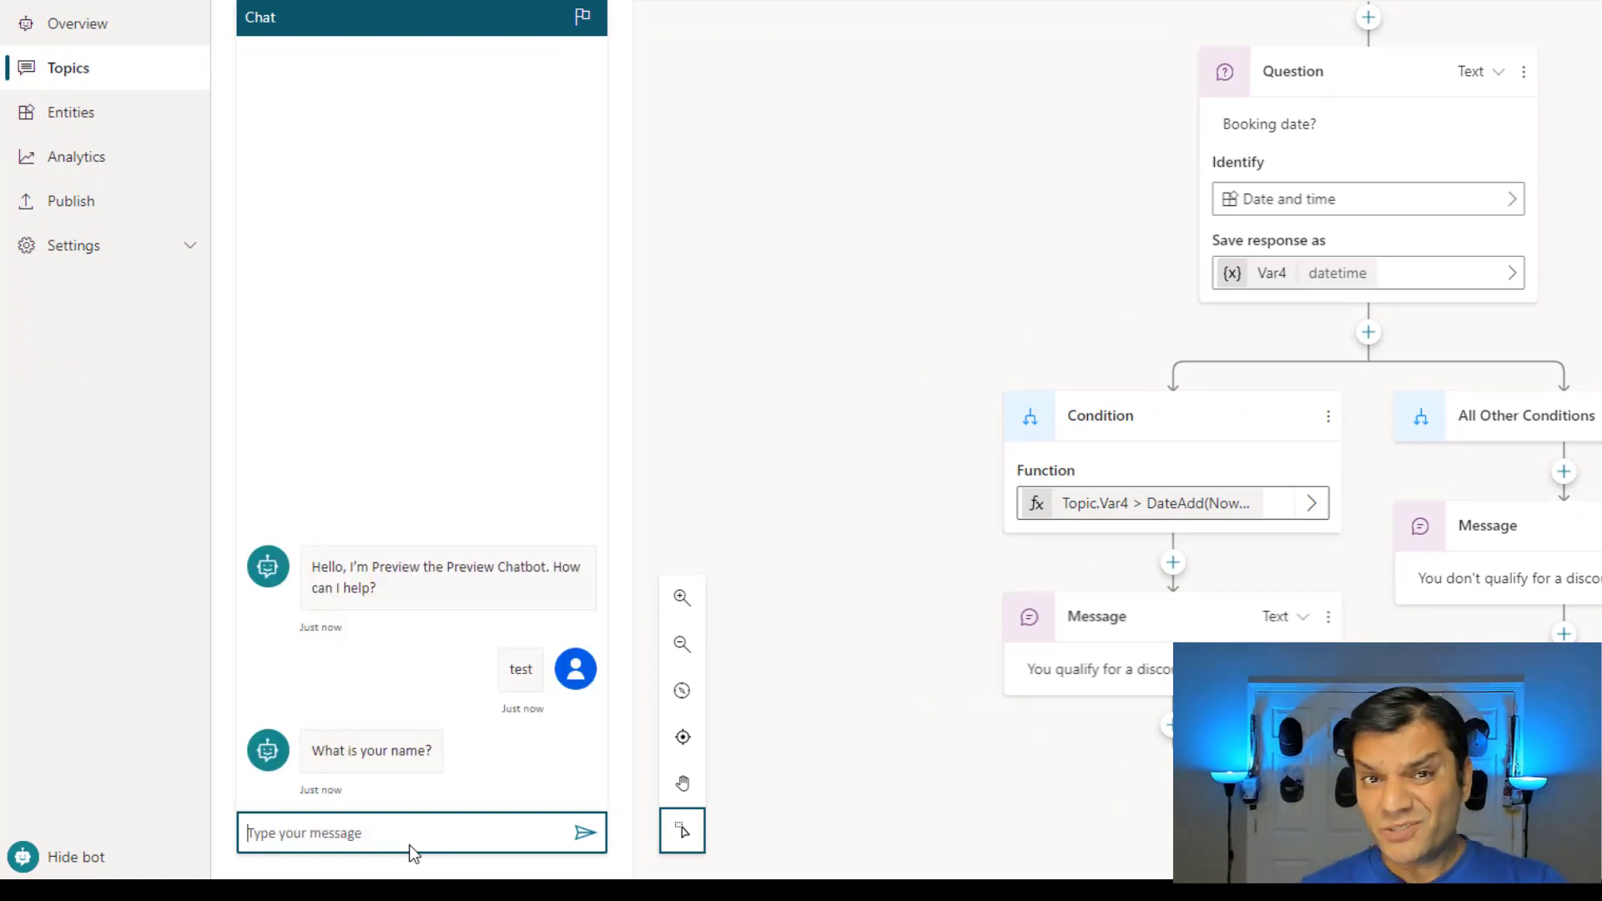
# Answer the bot's name question with a full sentence that introduces the person by first and last name.
pyautogui.write('Hi, ')
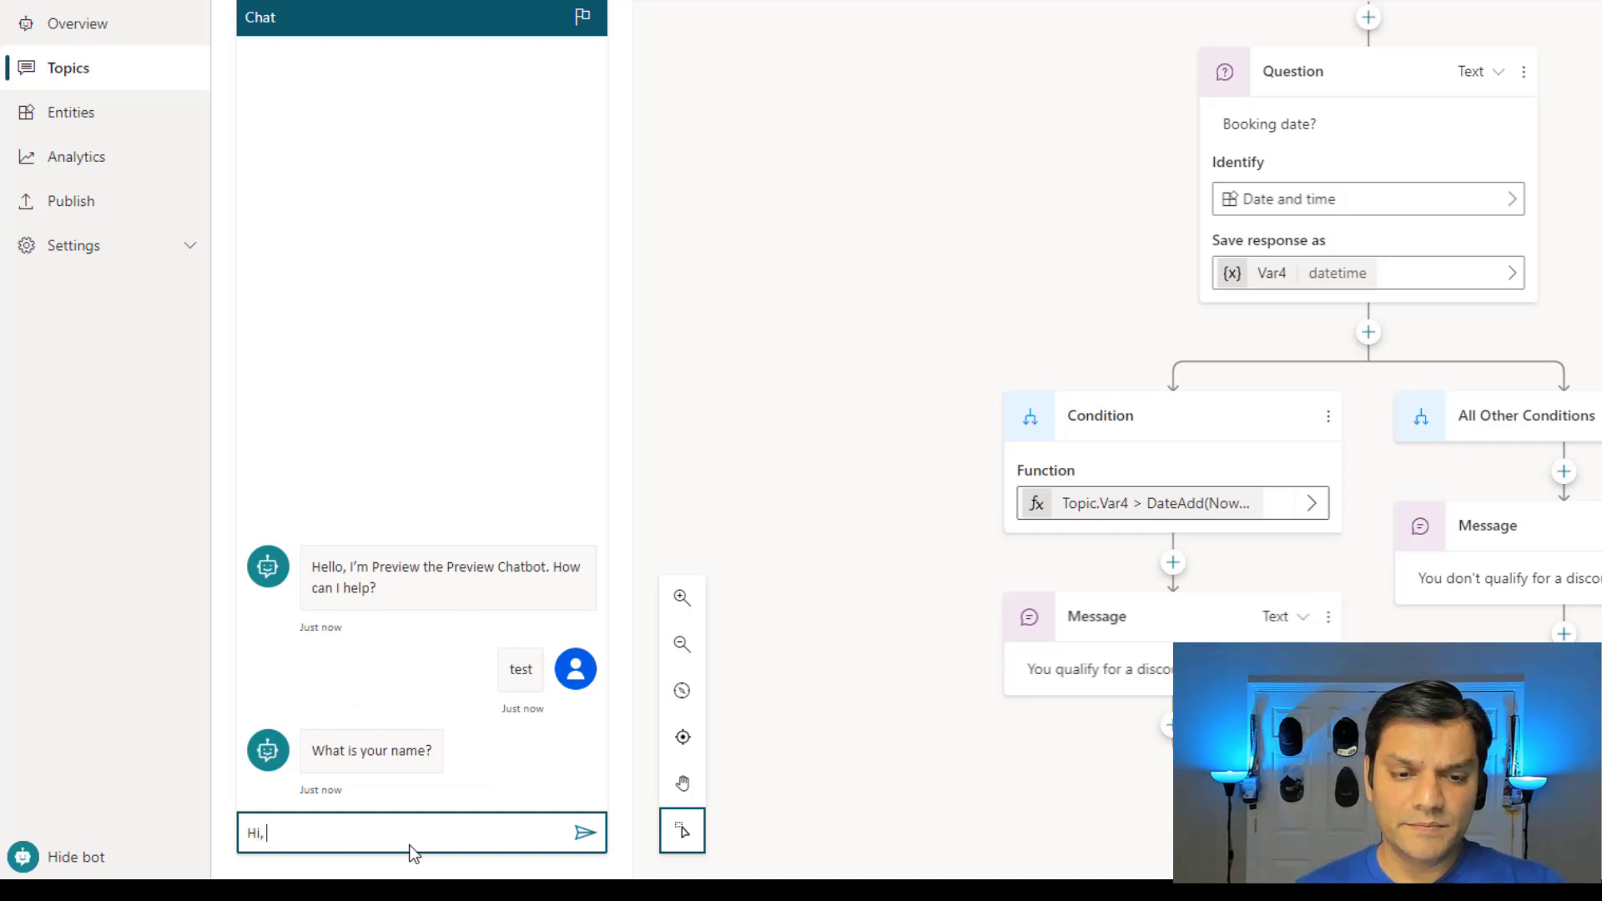
pyautogui.write('my name is Daniel christian')
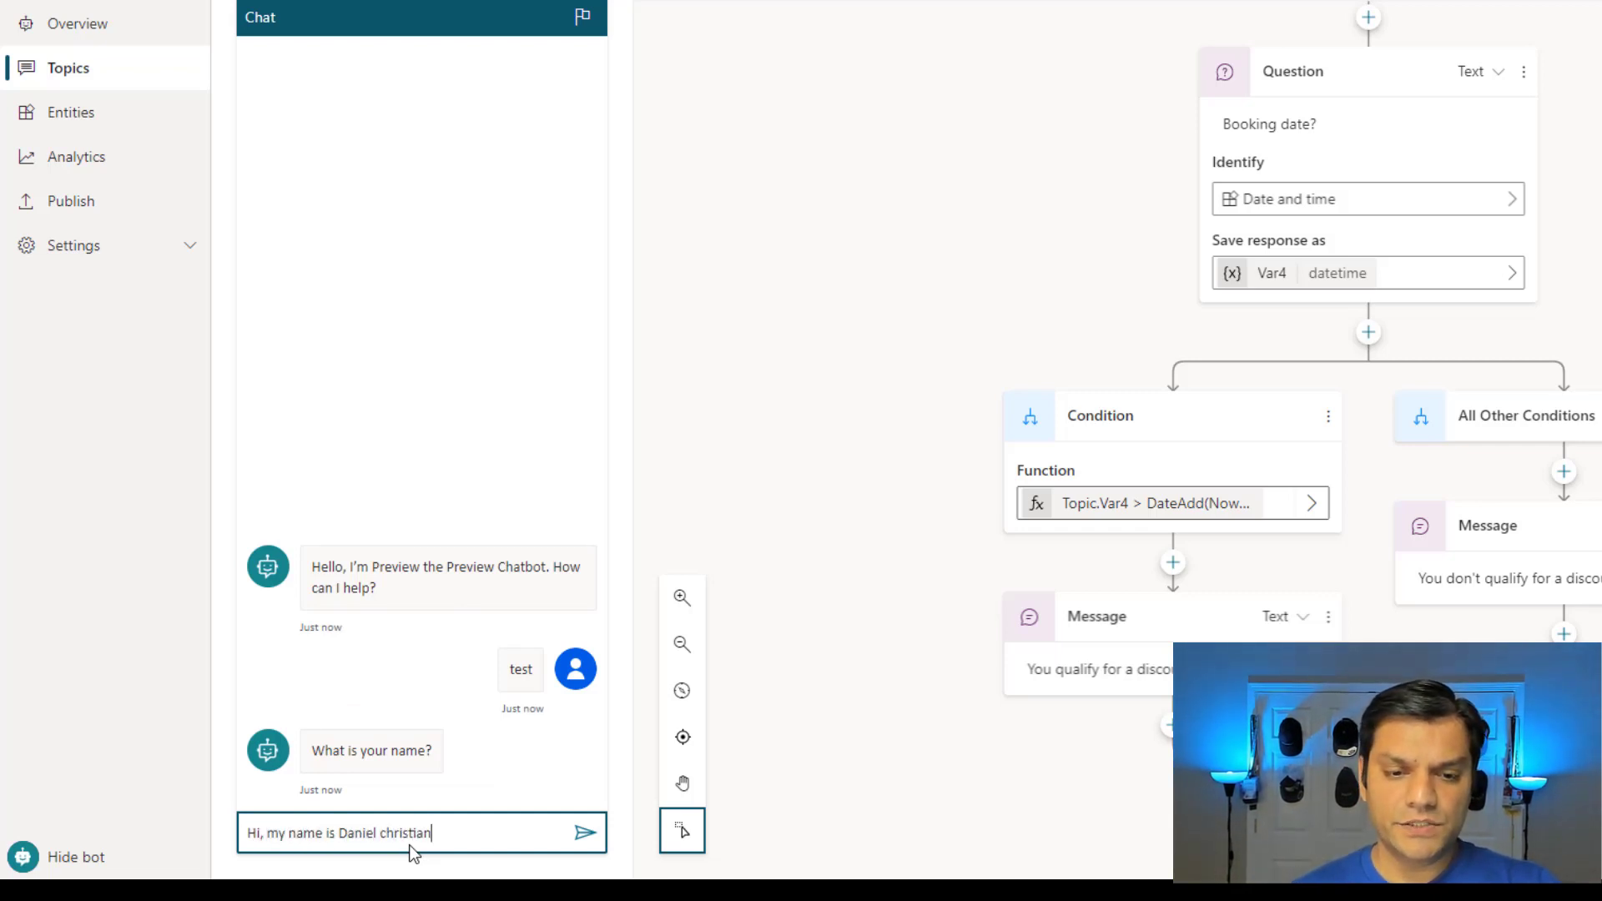
pyautogui.press('Return')
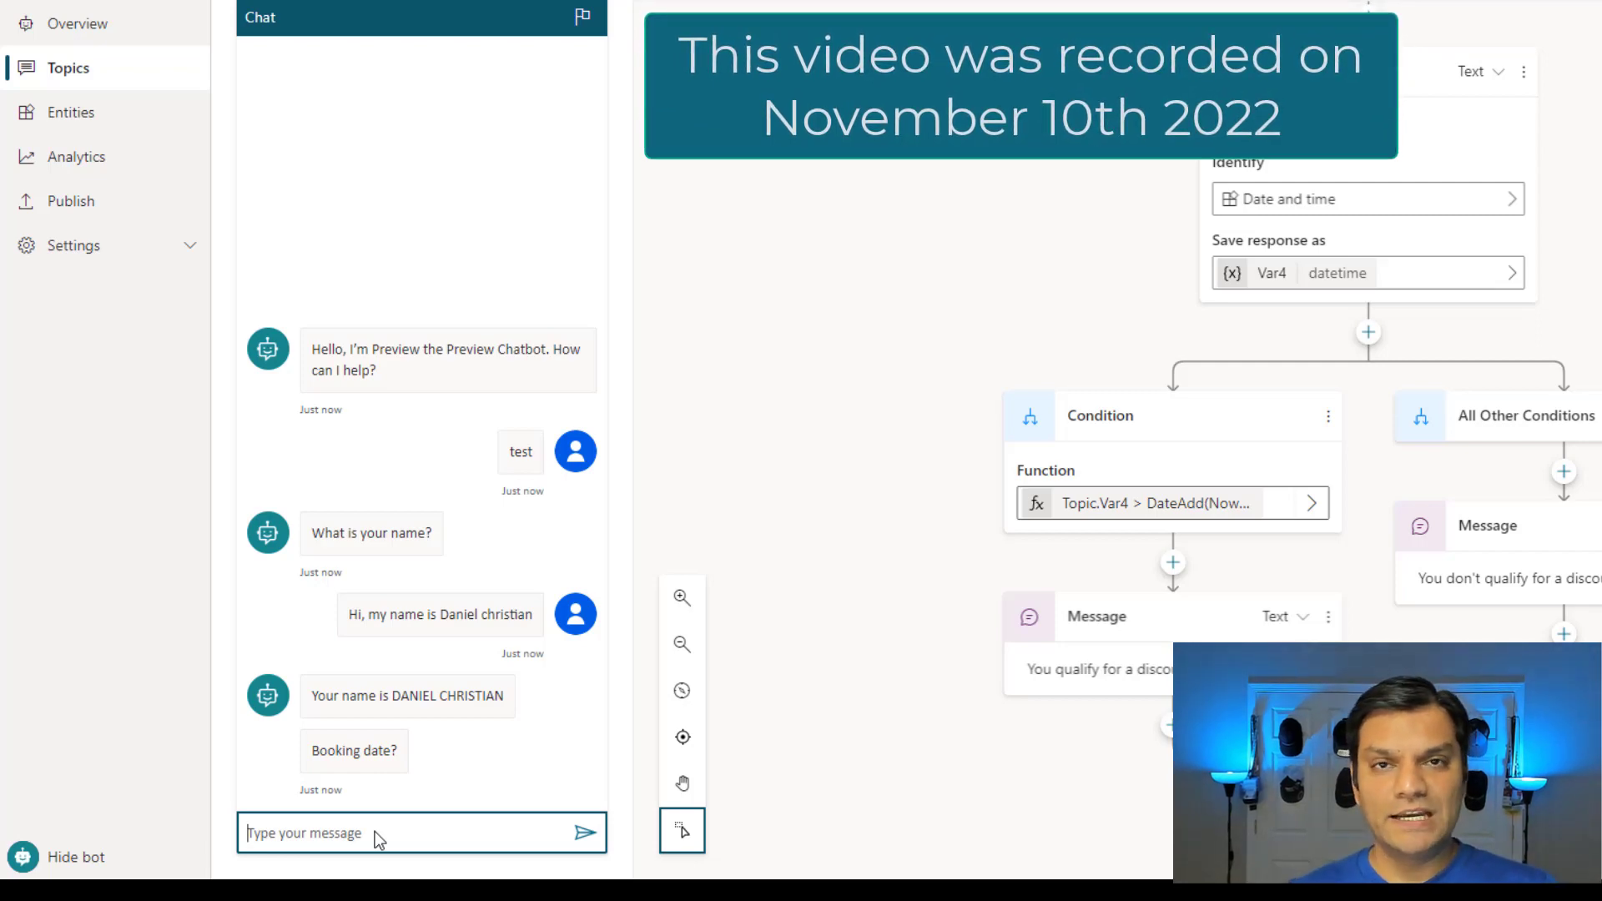
# Answer the booking date question with "november 15", choose 11/15/2022 12:00:00 AM, and check the reply against the condition formula.
pyautogui.write('nov')
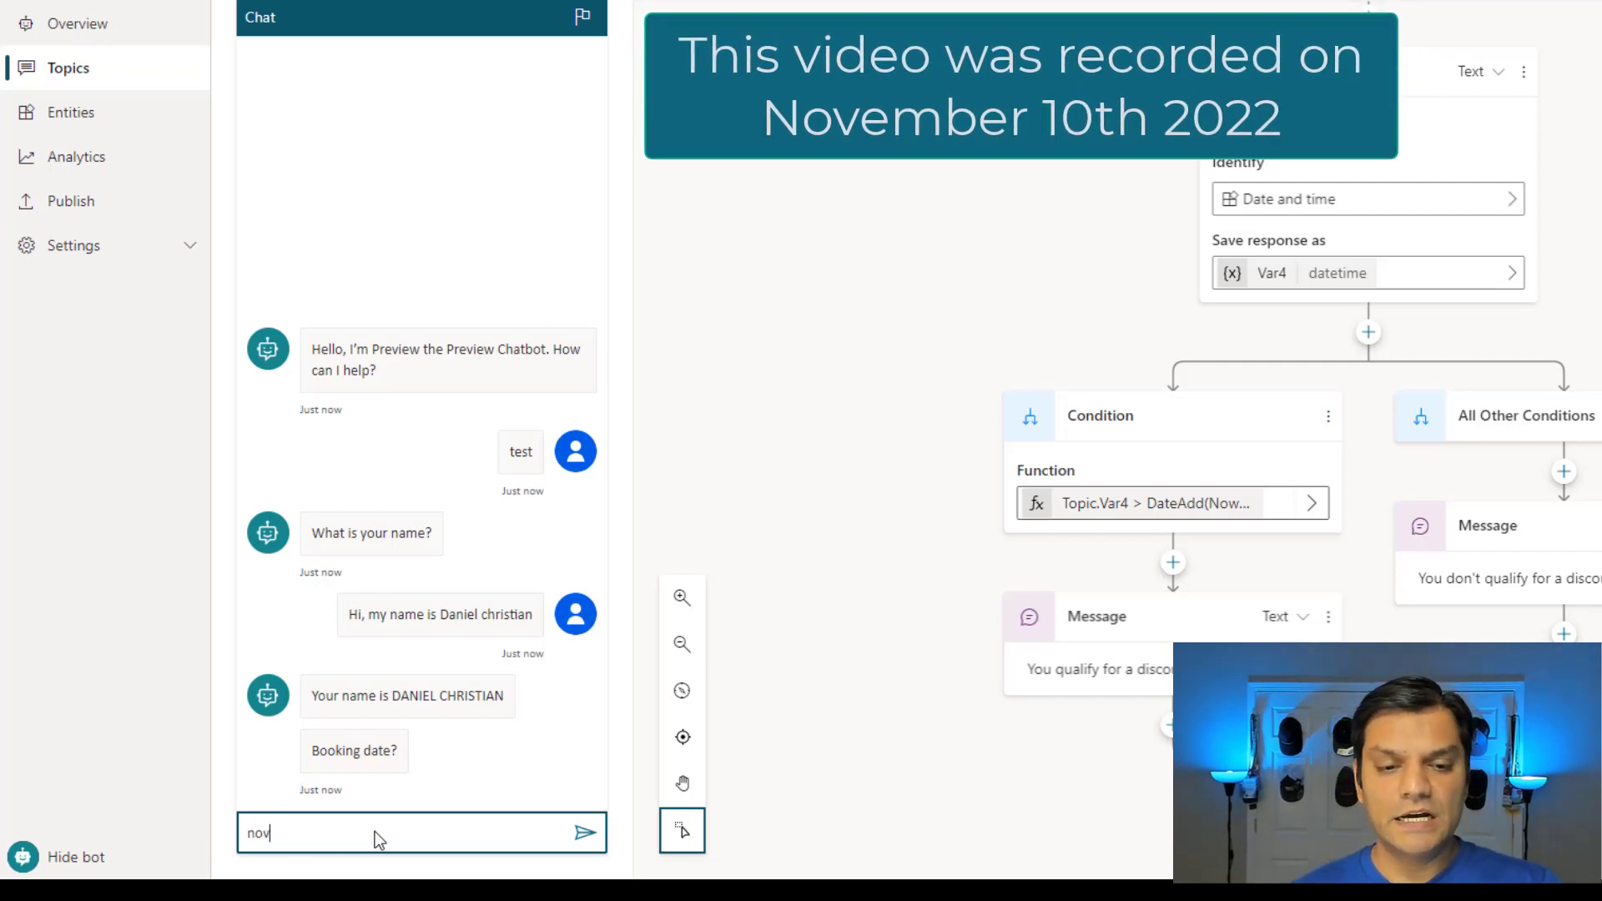
pyautogui.write('ember 15')
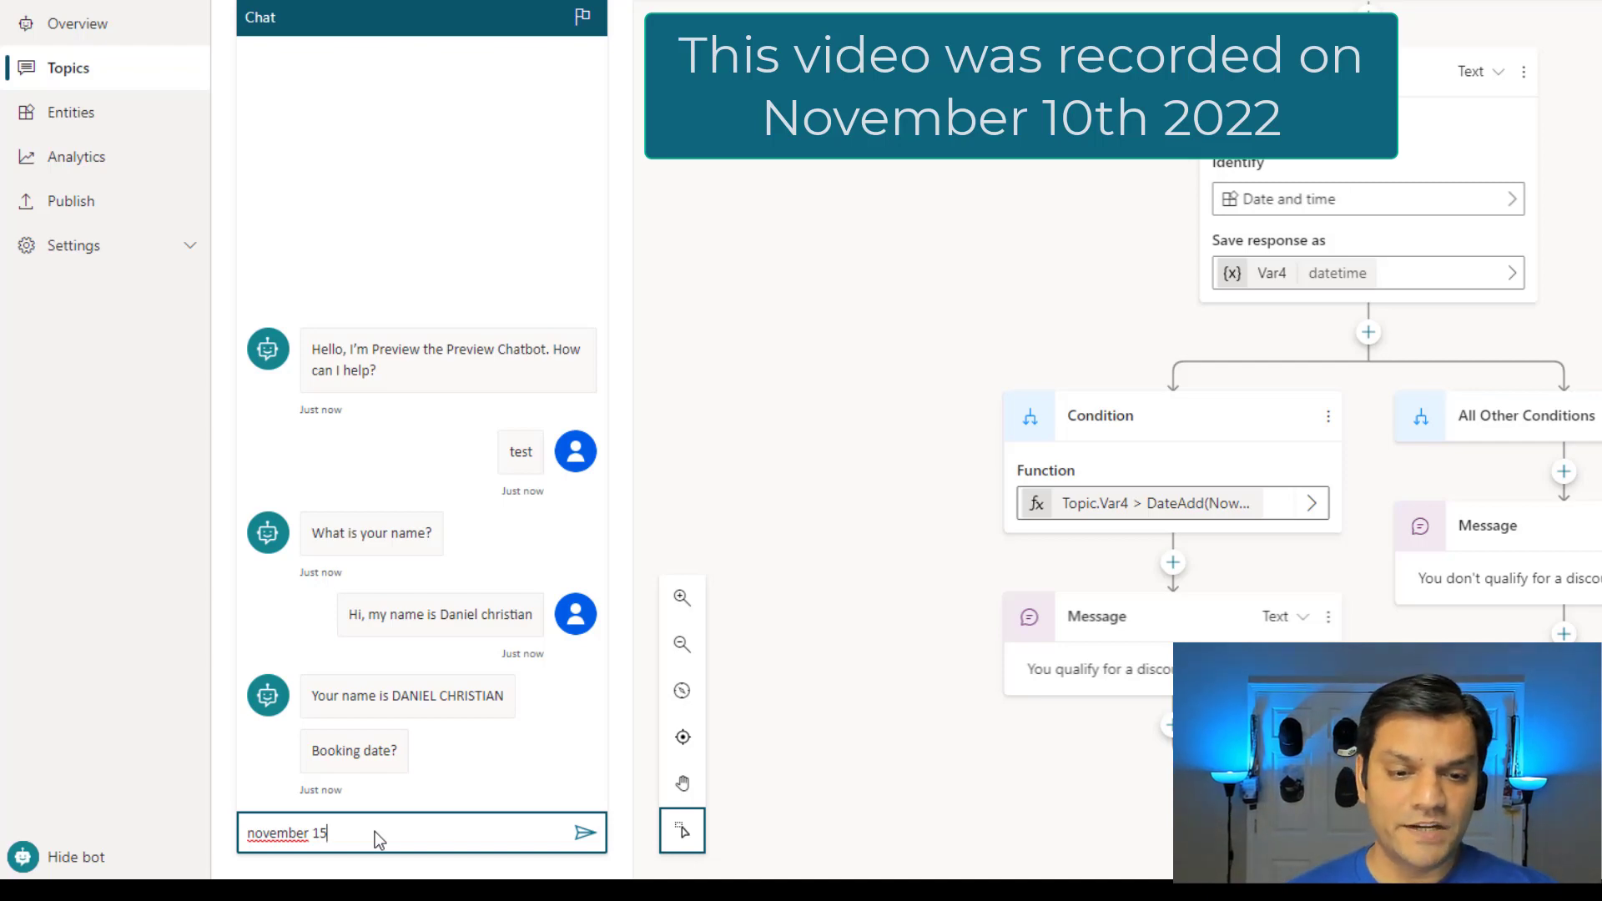
pyautogui.press('Return')
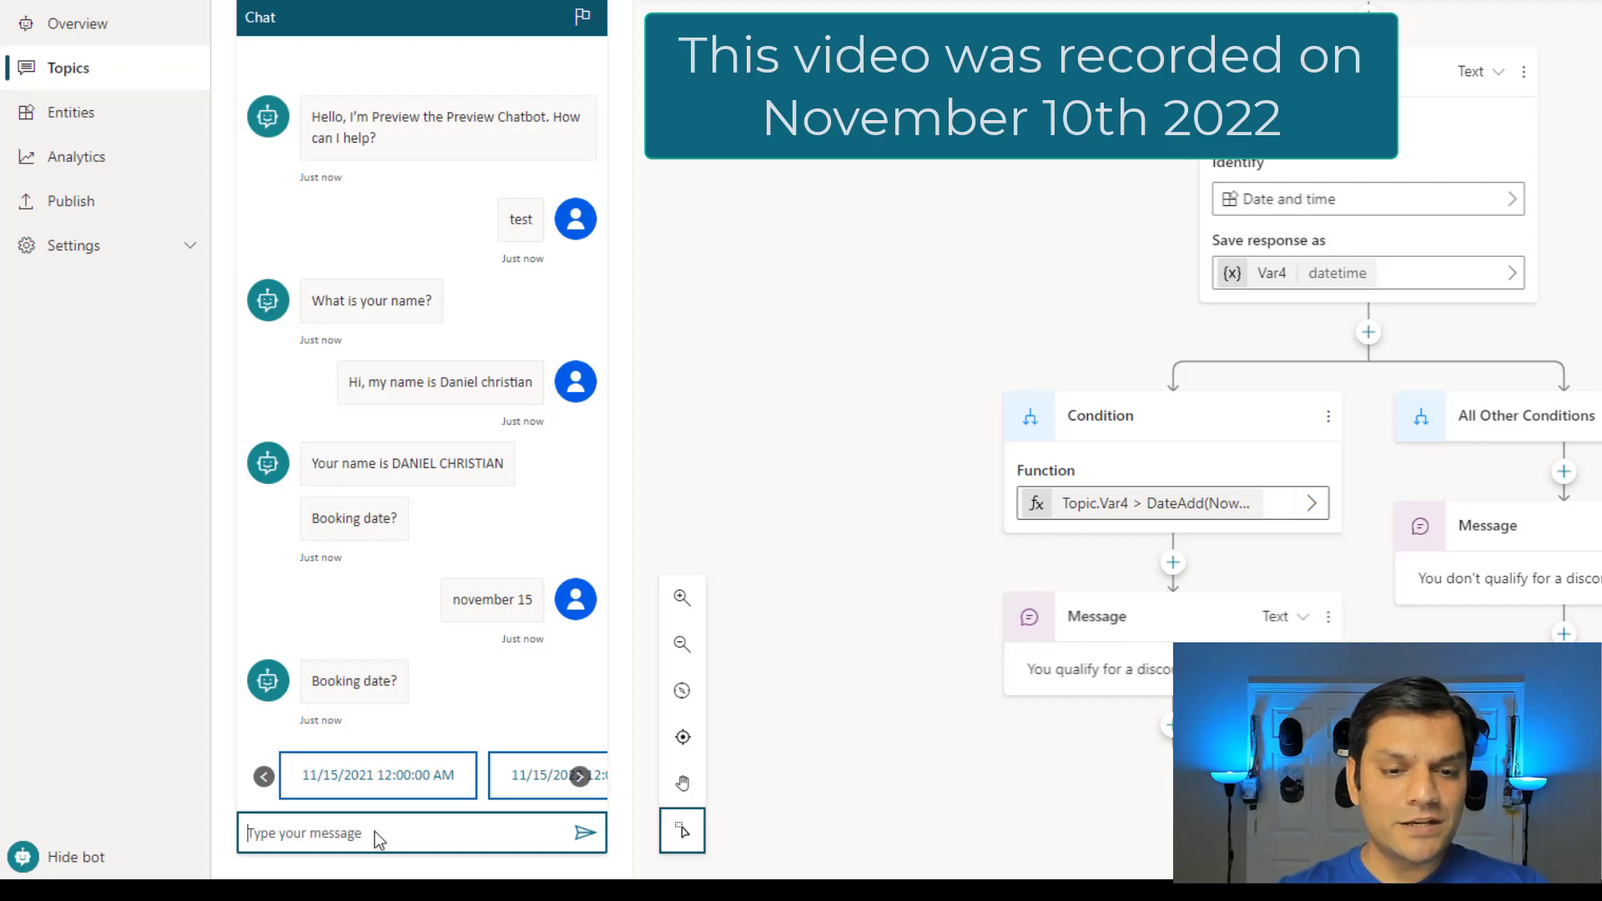
pyautogui.click(580, 777)
pyautogui.click(264, 777)
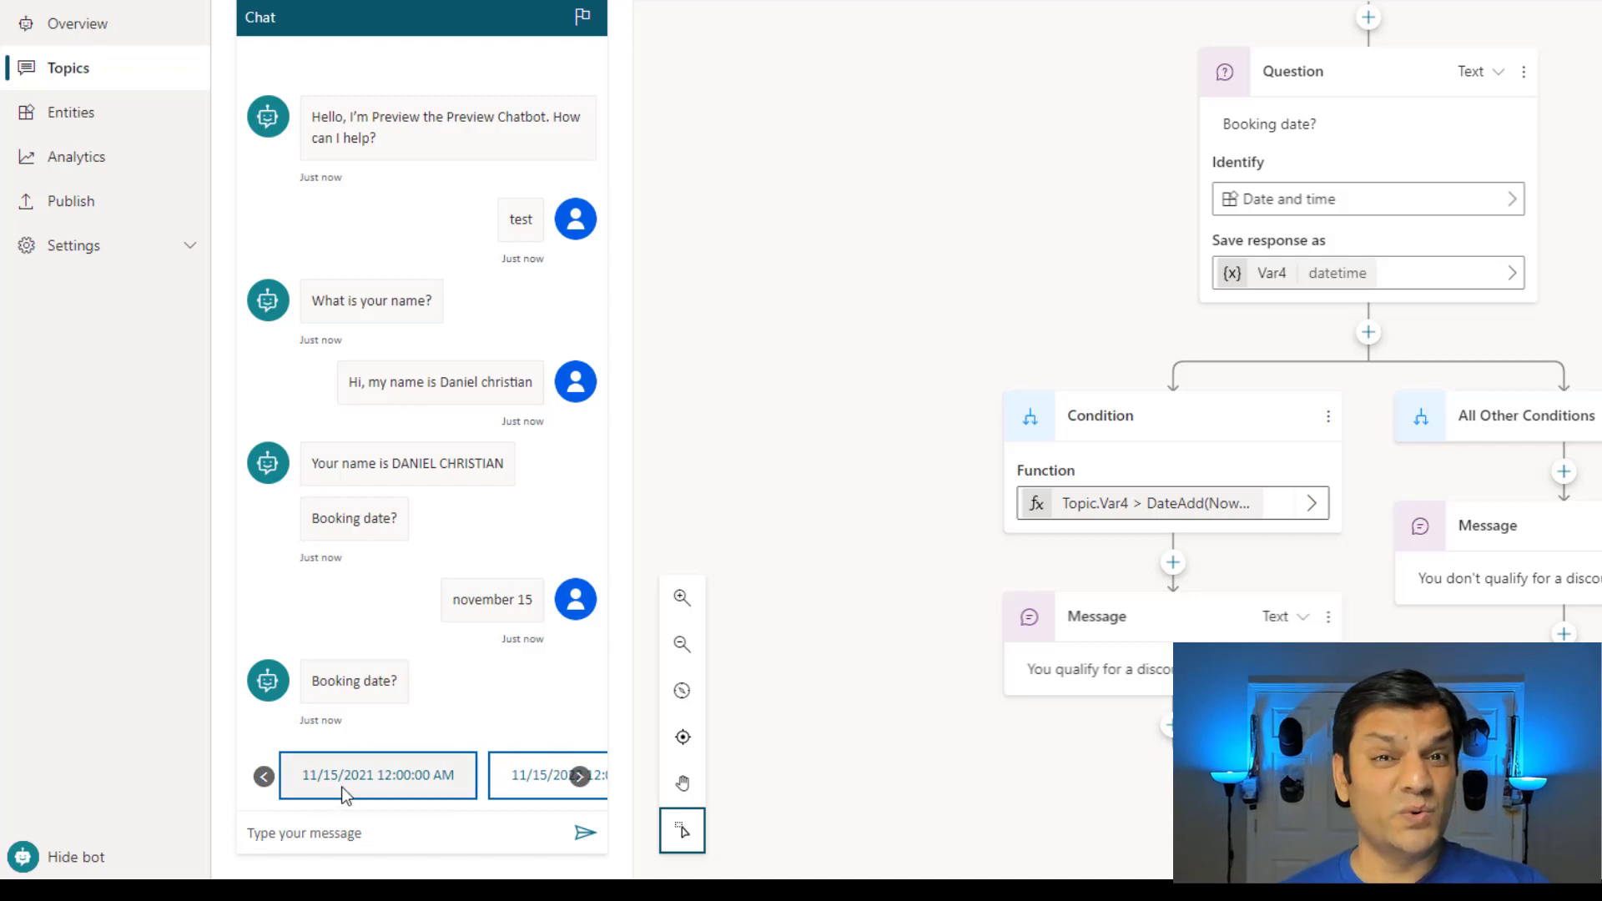
pyautogui.click(579, 777)
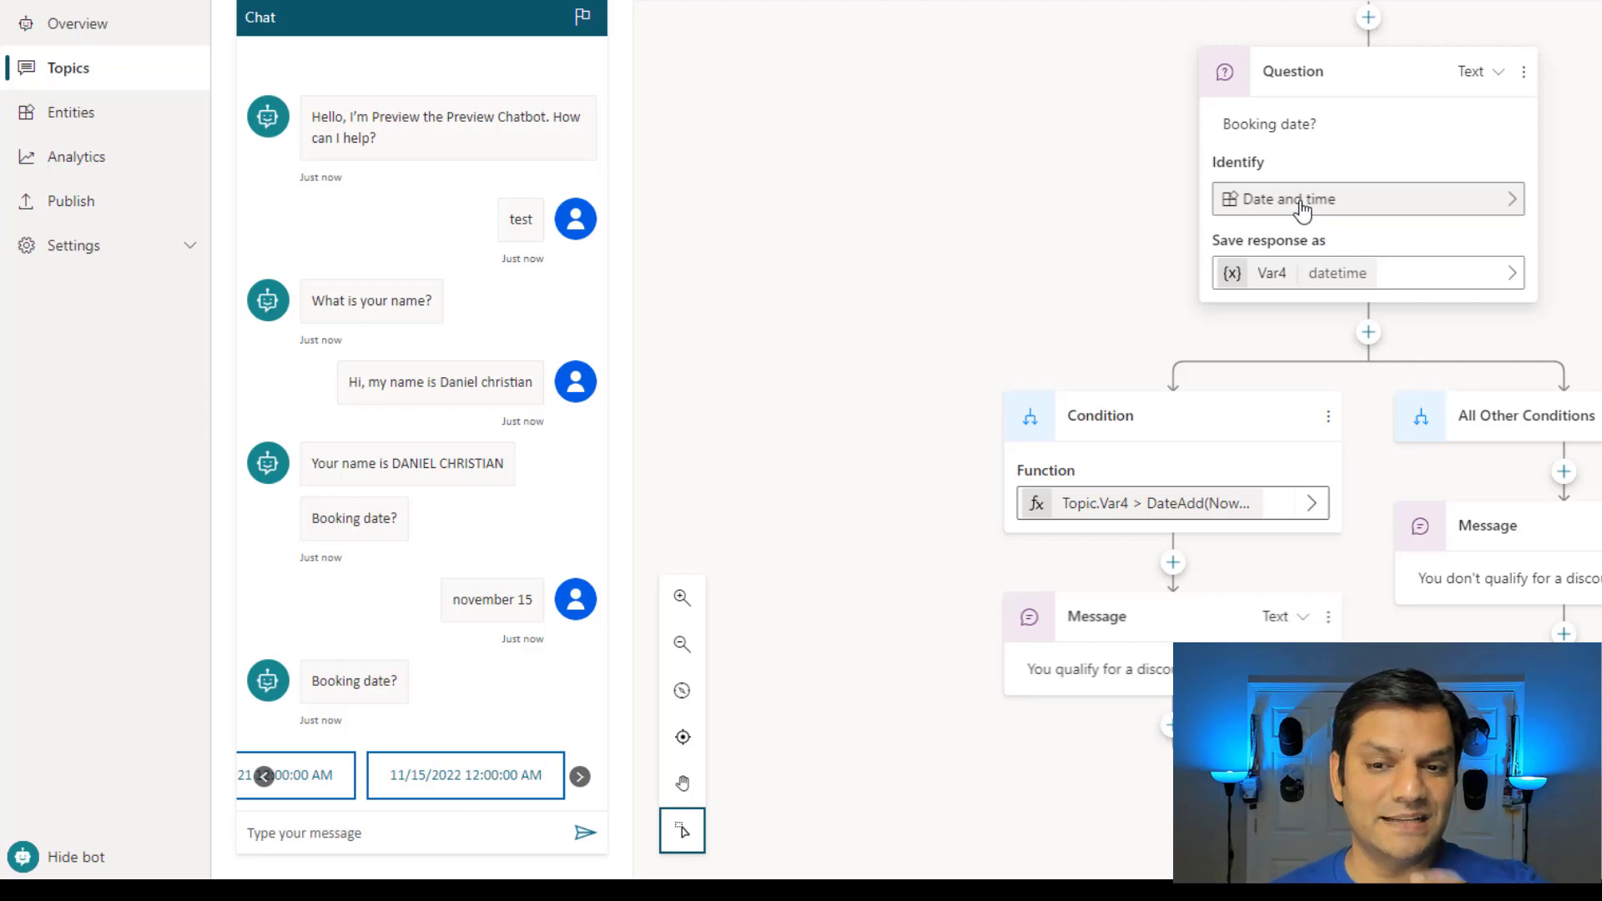
pyautogui.click(502, 784)
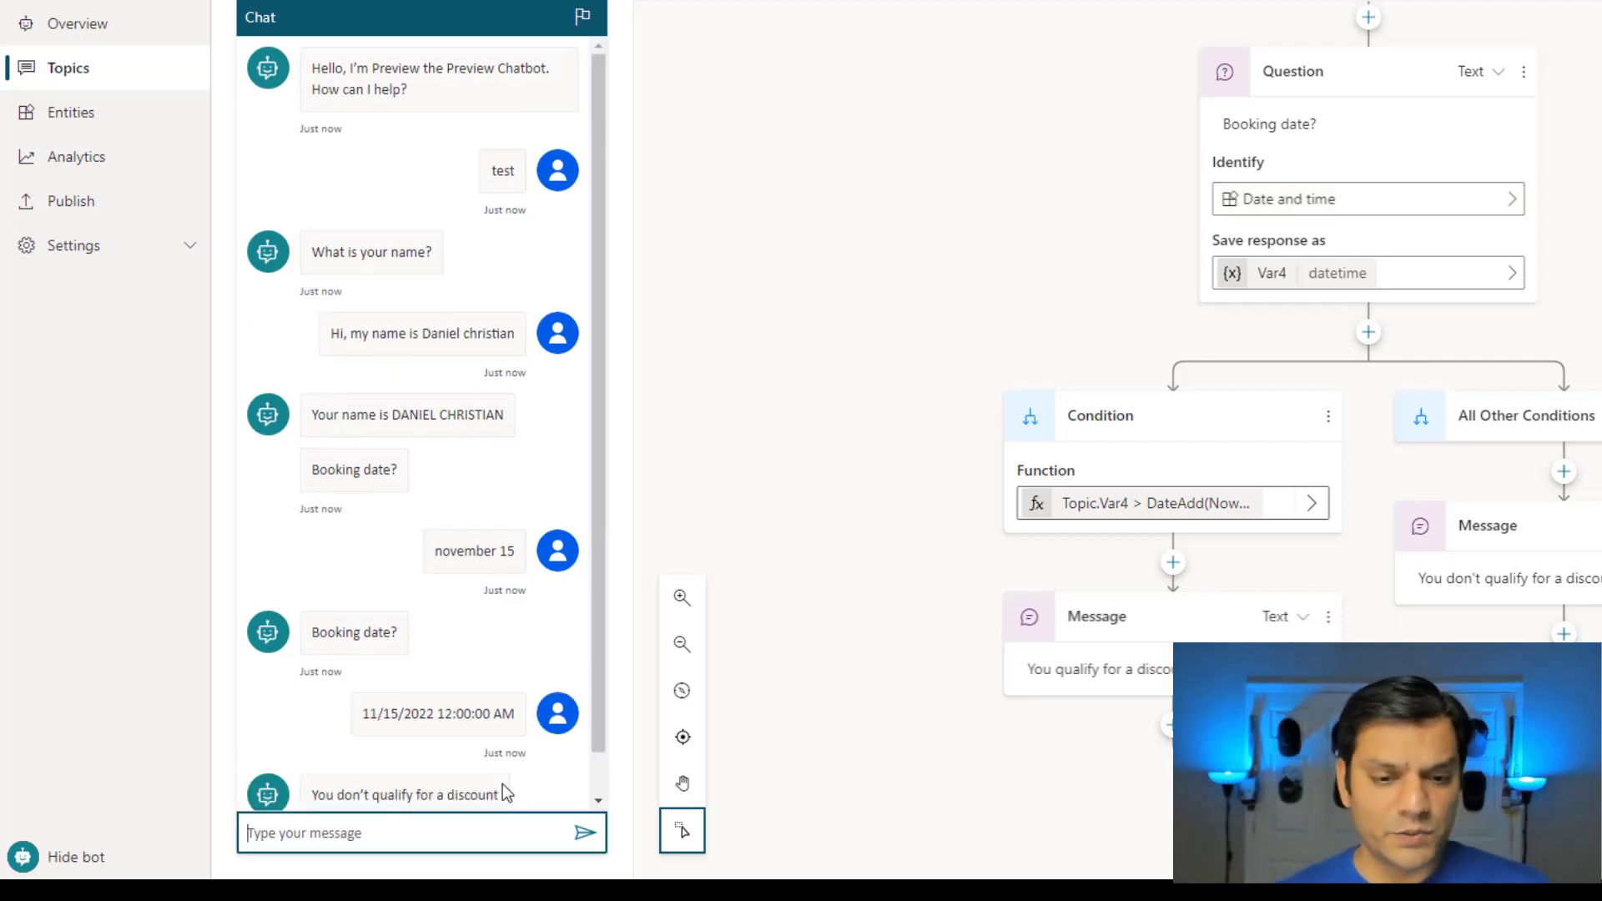
pyautogui.scroll(3, 502, 784)
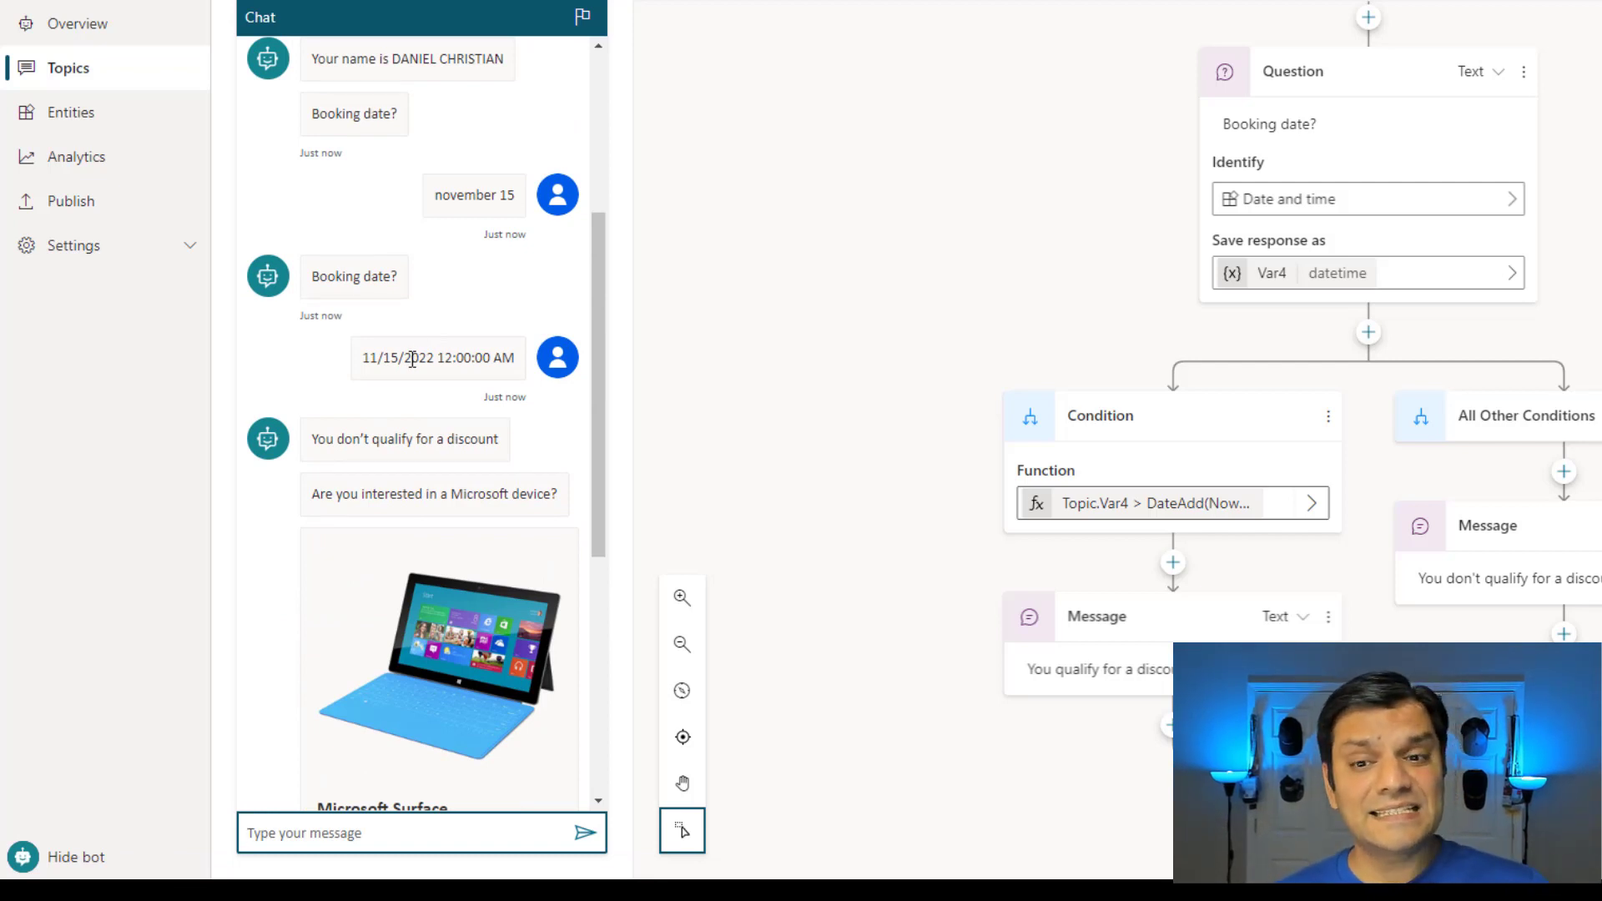
pyautogui.click(1175, 515)
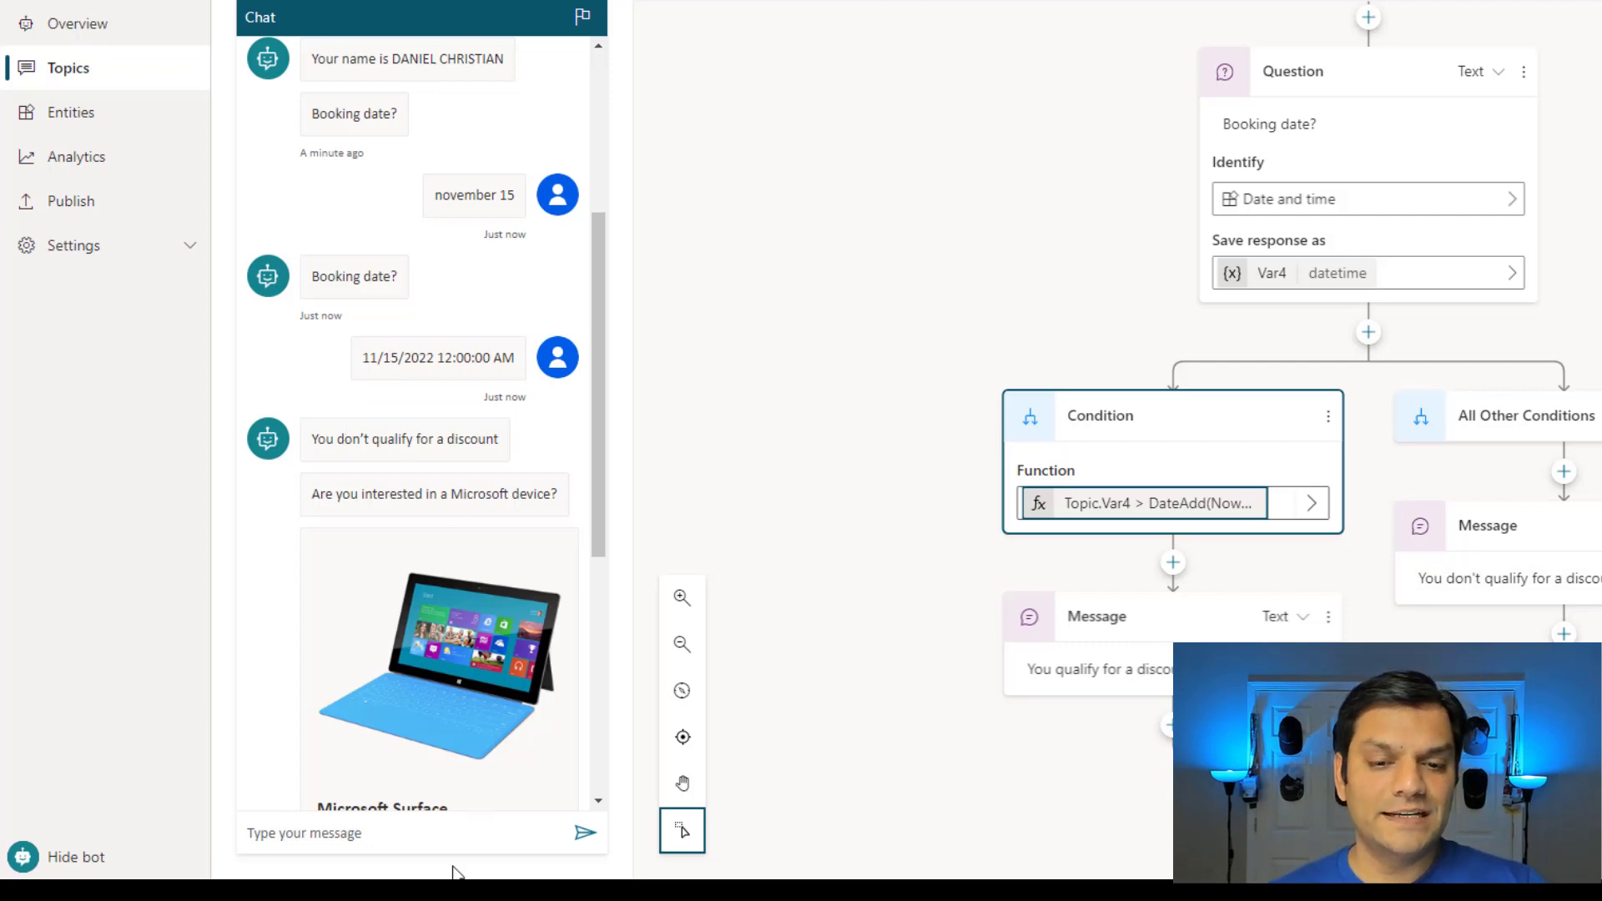
# Restart the test conversation with "test" and answer the name question with a first name only.
pyautogui.scroll(-5, 459, 751)
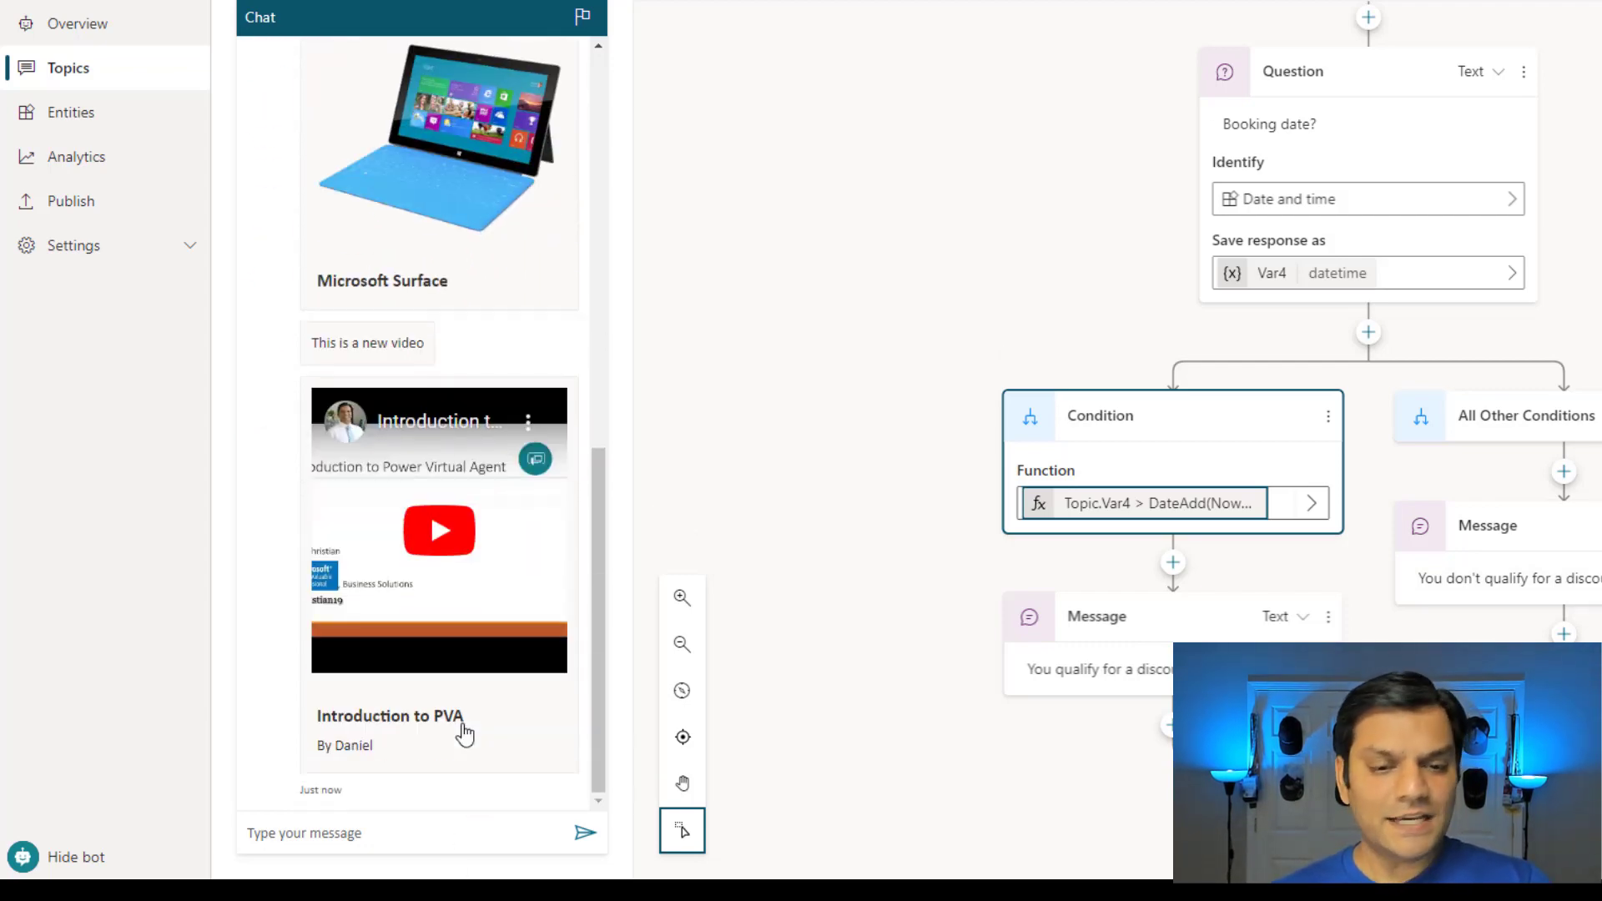
pyautogui.click(560, 6)
pyautogui.click(382, 837)
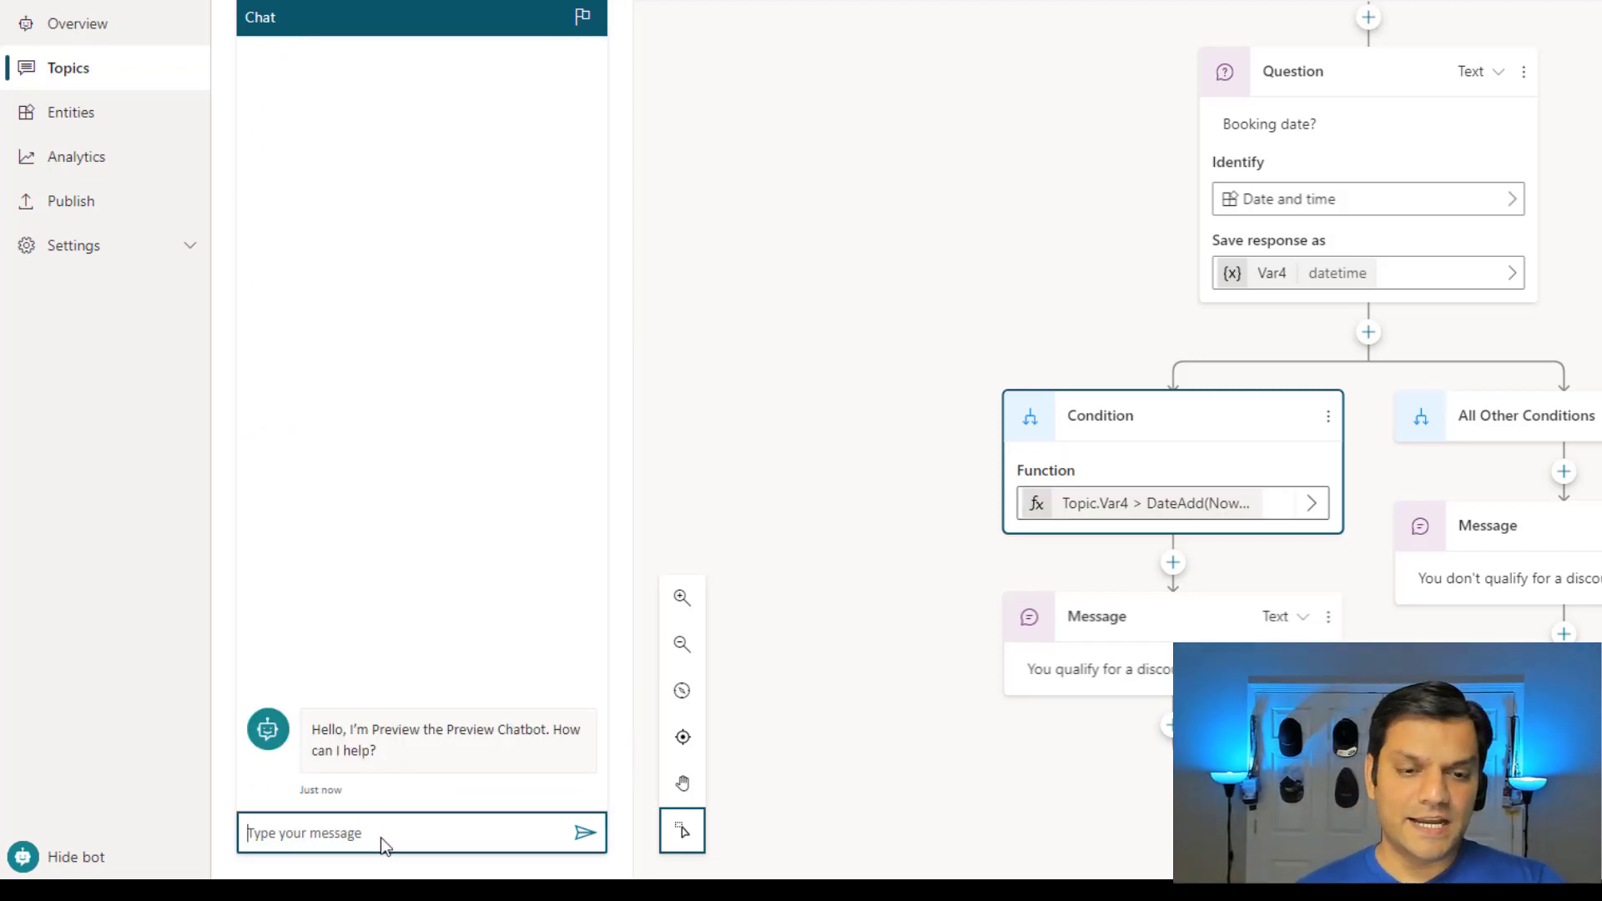
pyautogui.write('test')
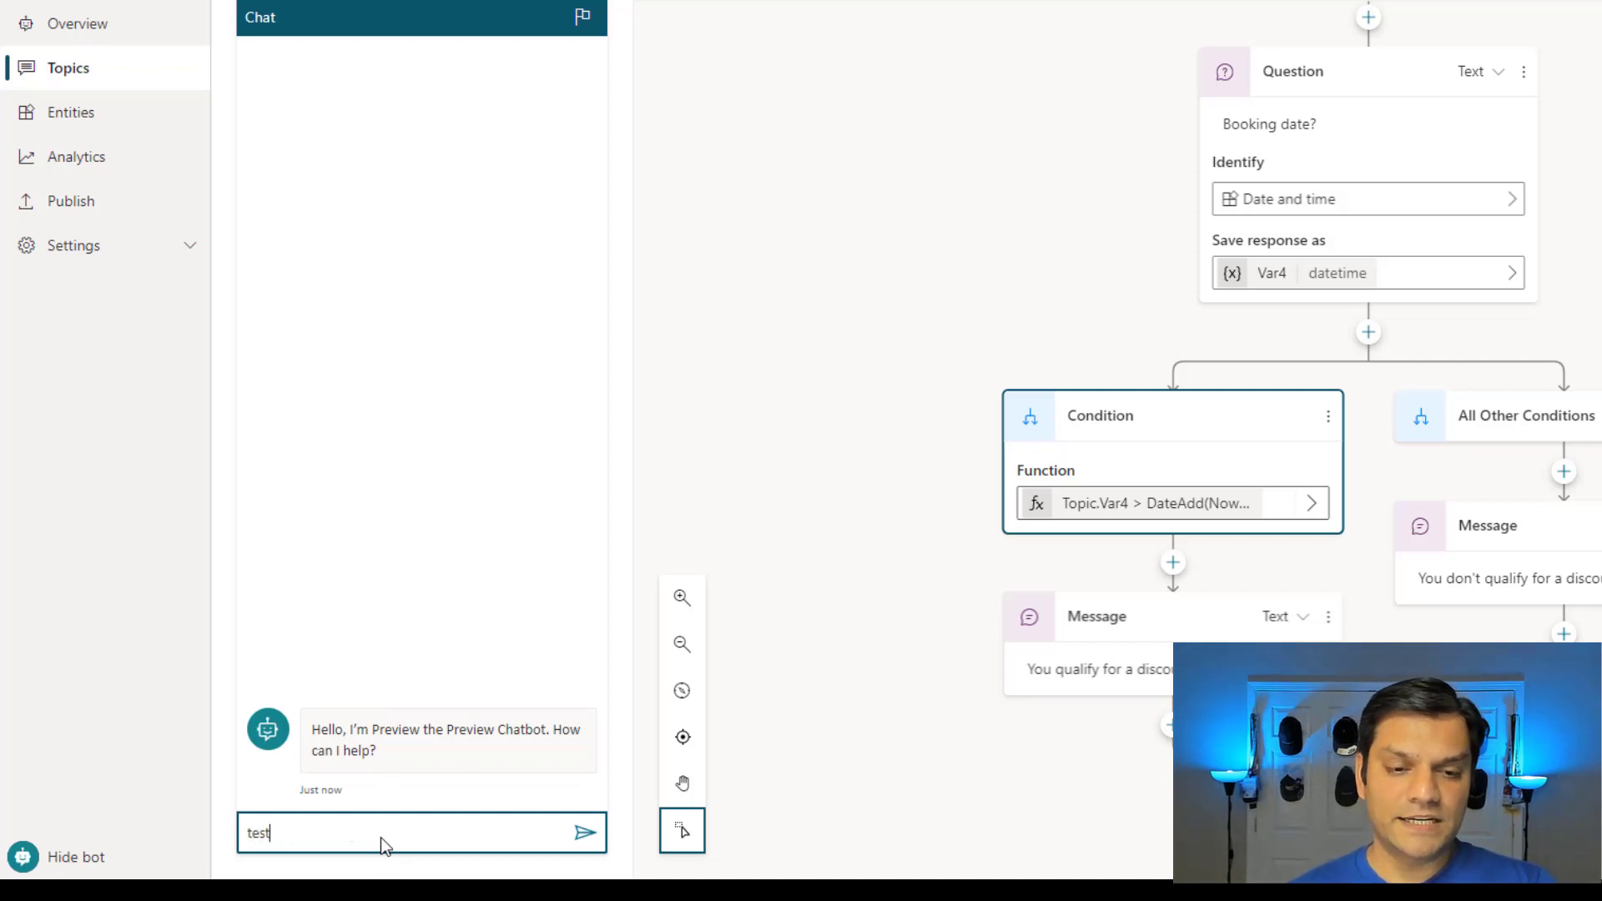
pyautogui.press('Return')
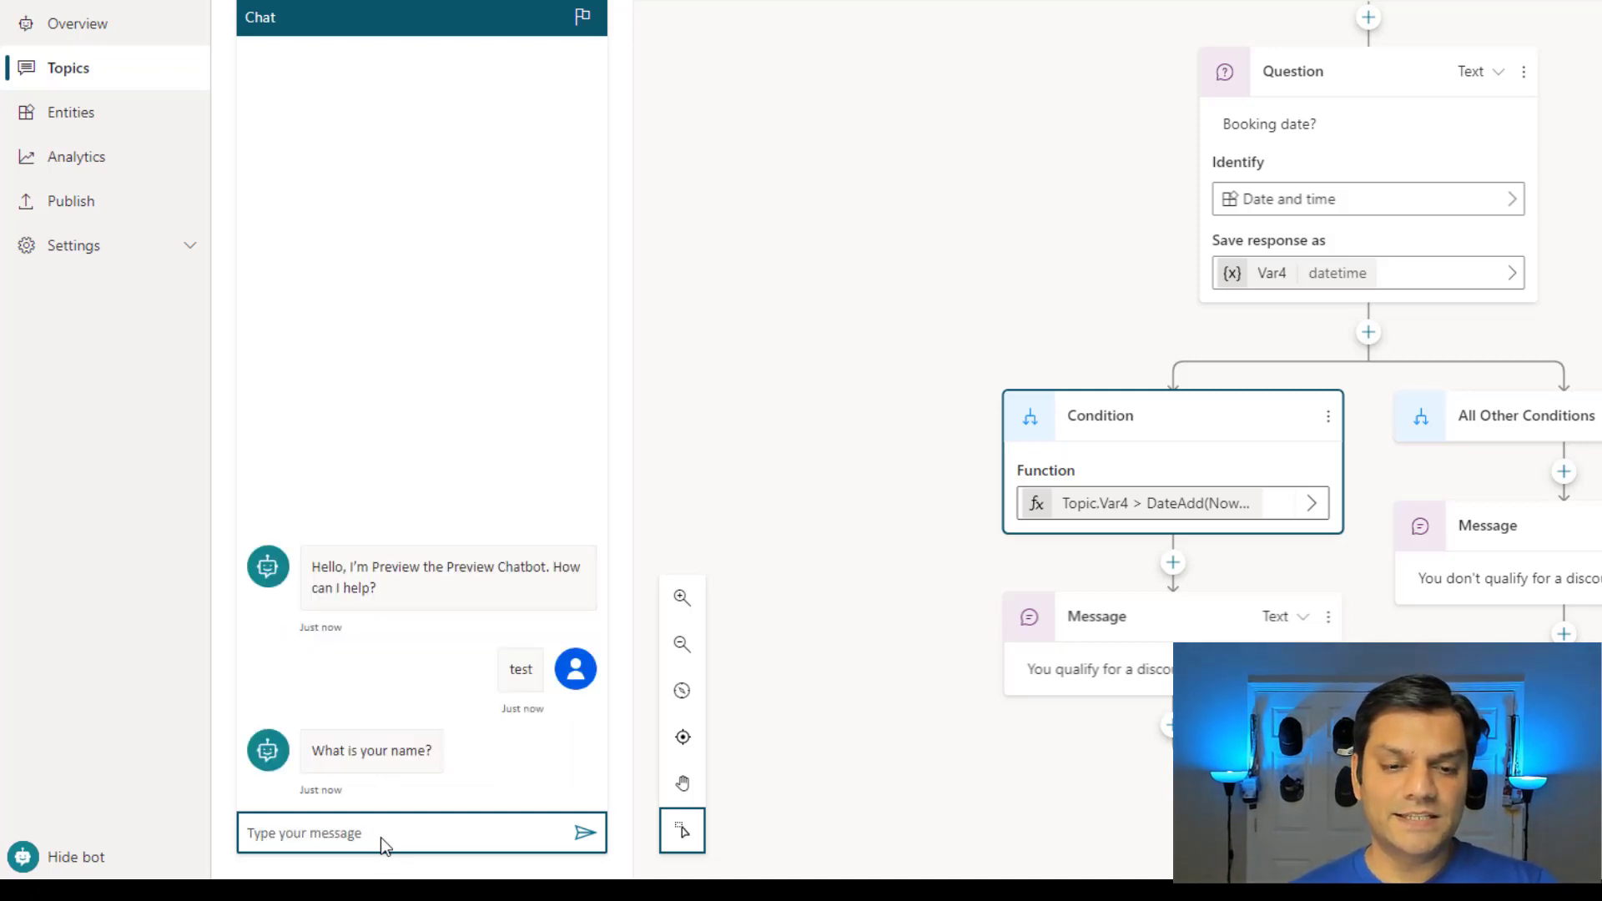
pyautogui.write('daniel')
pyautogui.press('Return')
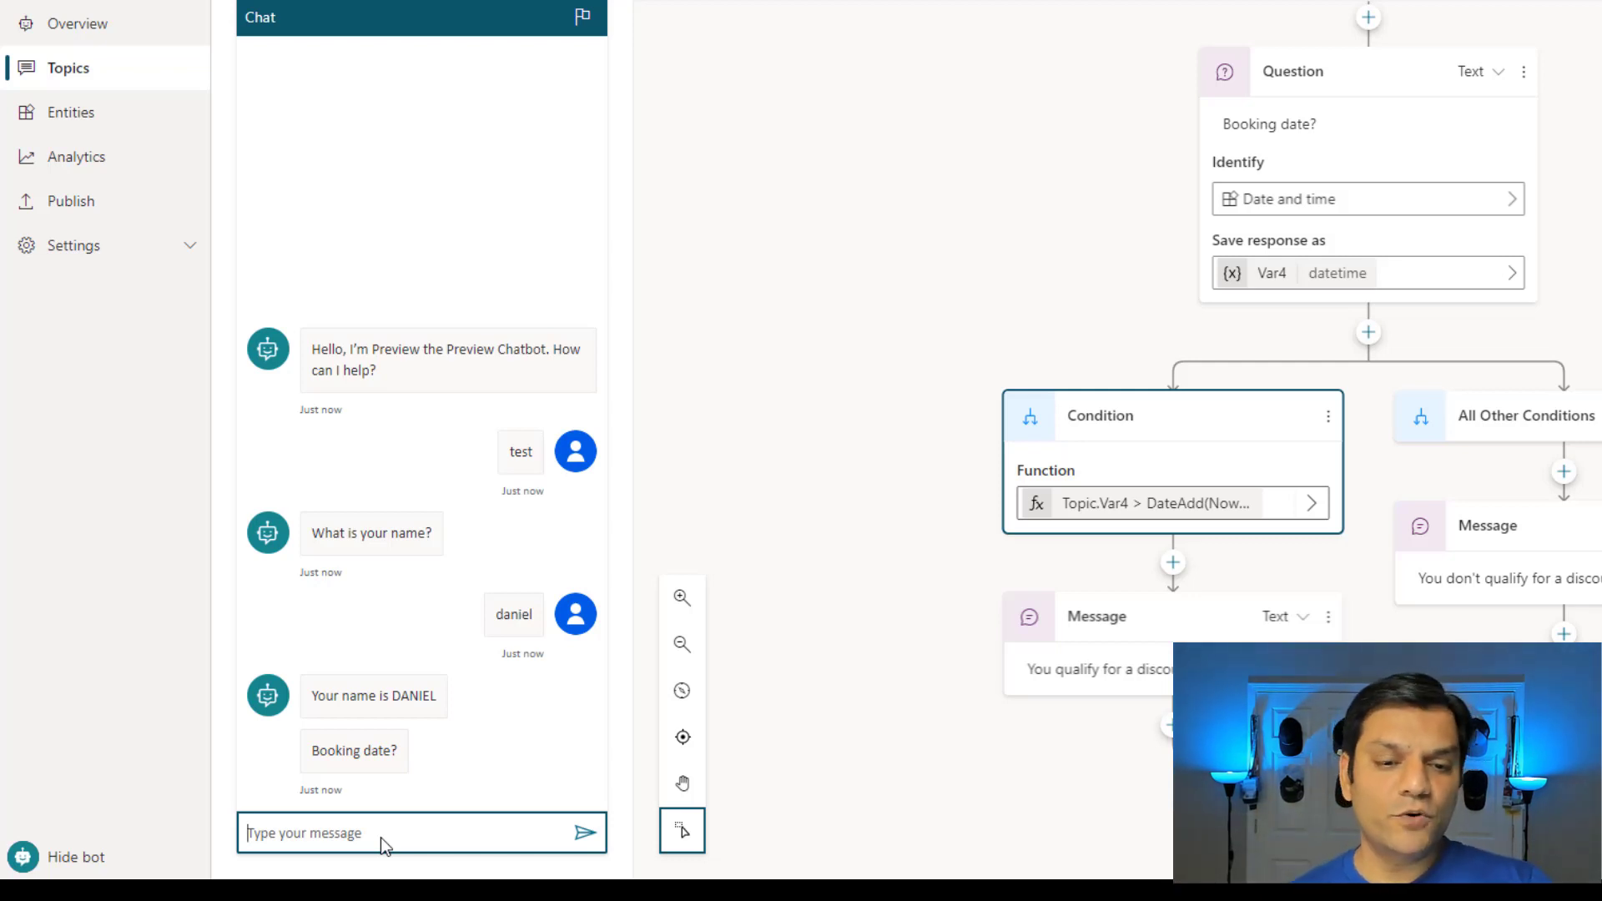
# Answer the booking date question with "November 26th" and choose 11/26/2022 12:00:00 AM as the date.
pyautogui.write('November 26')
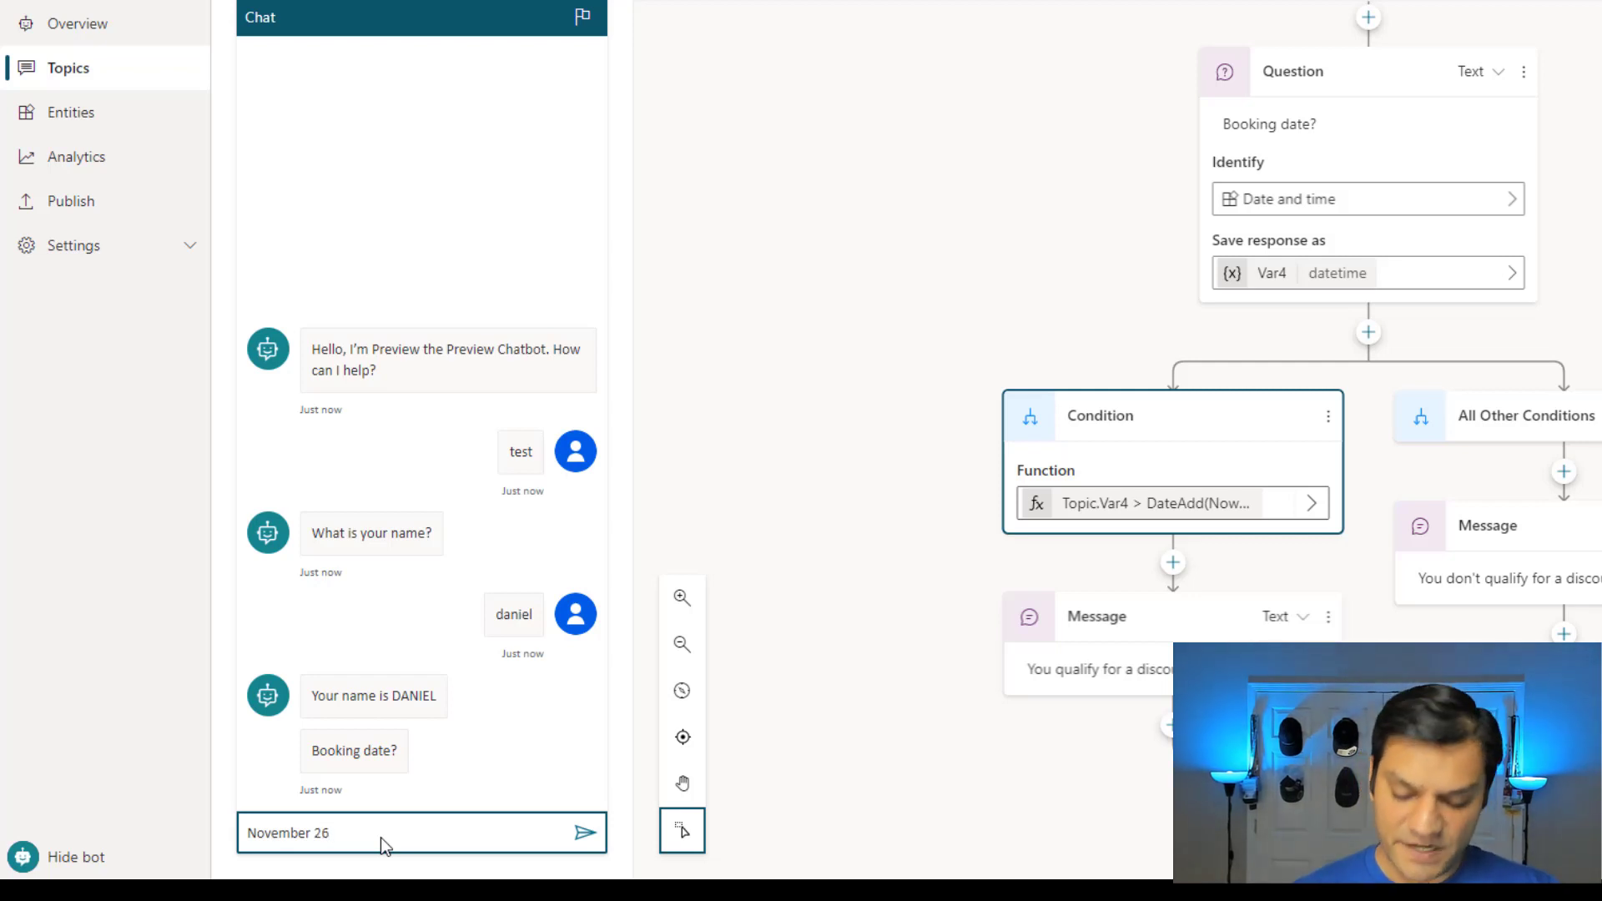
pyautogui.write('th')
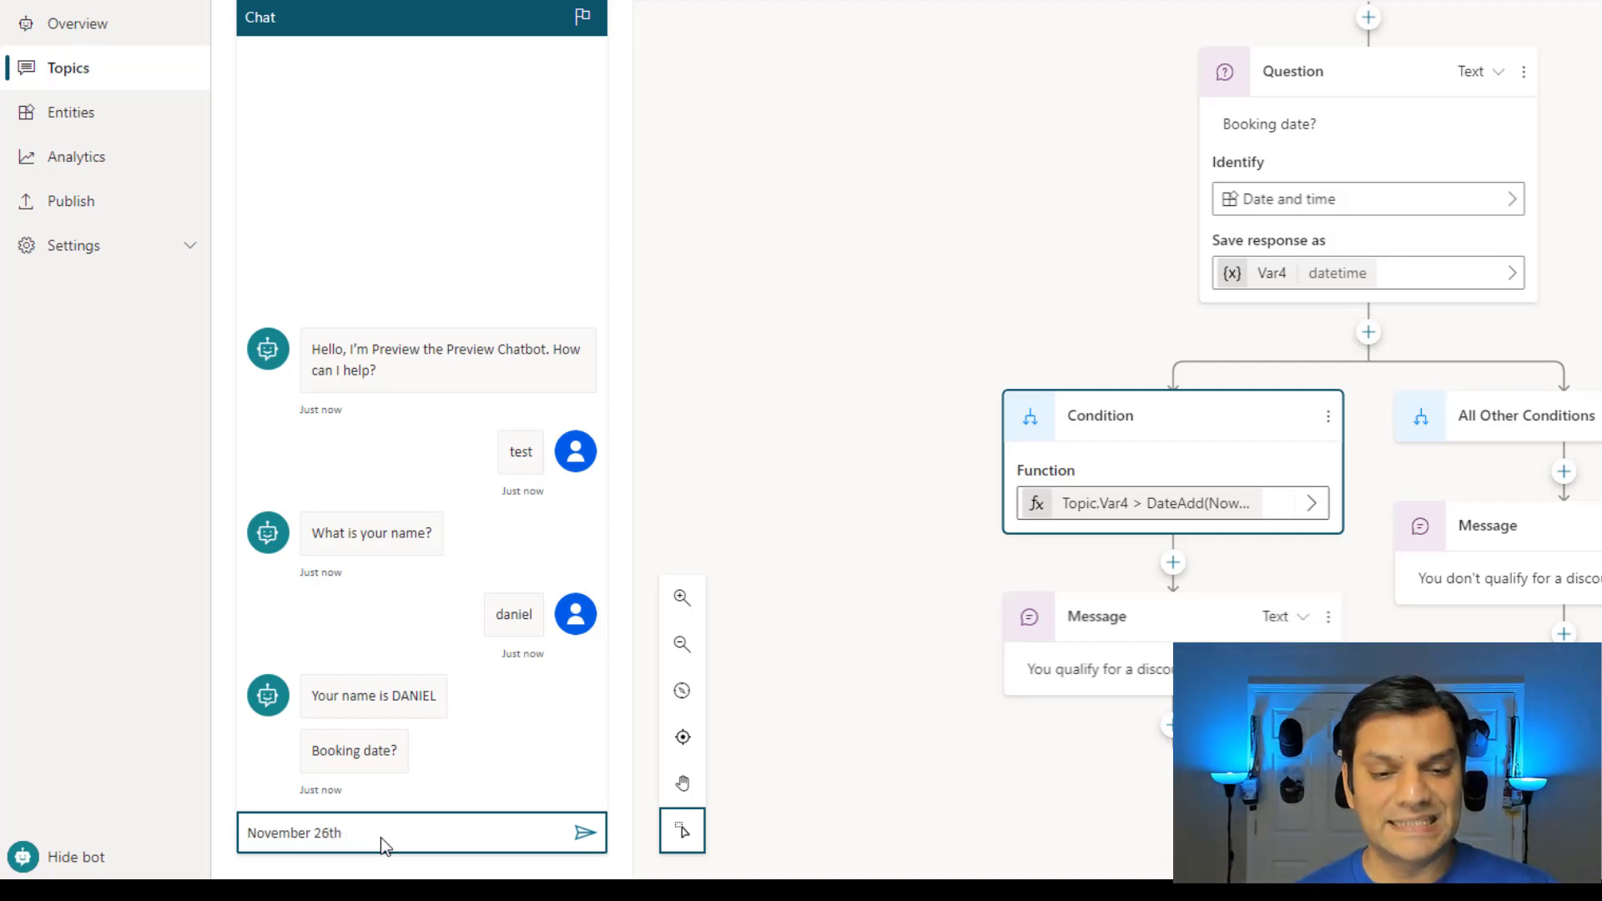
pyautogui.press('Return')
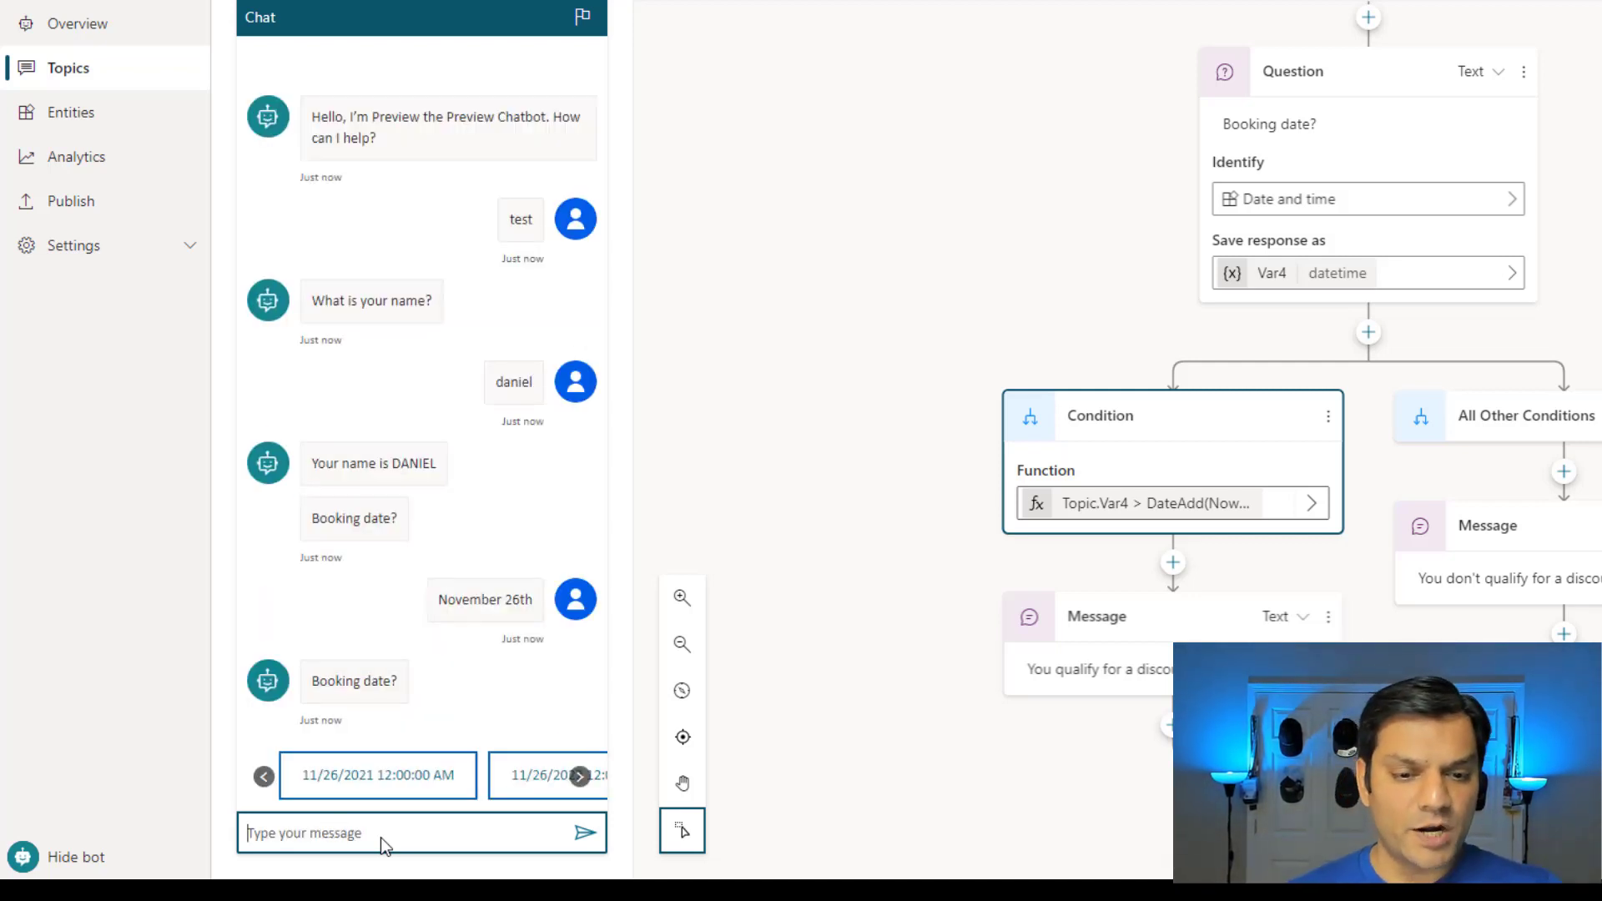
pyautogui.click(579, 776)
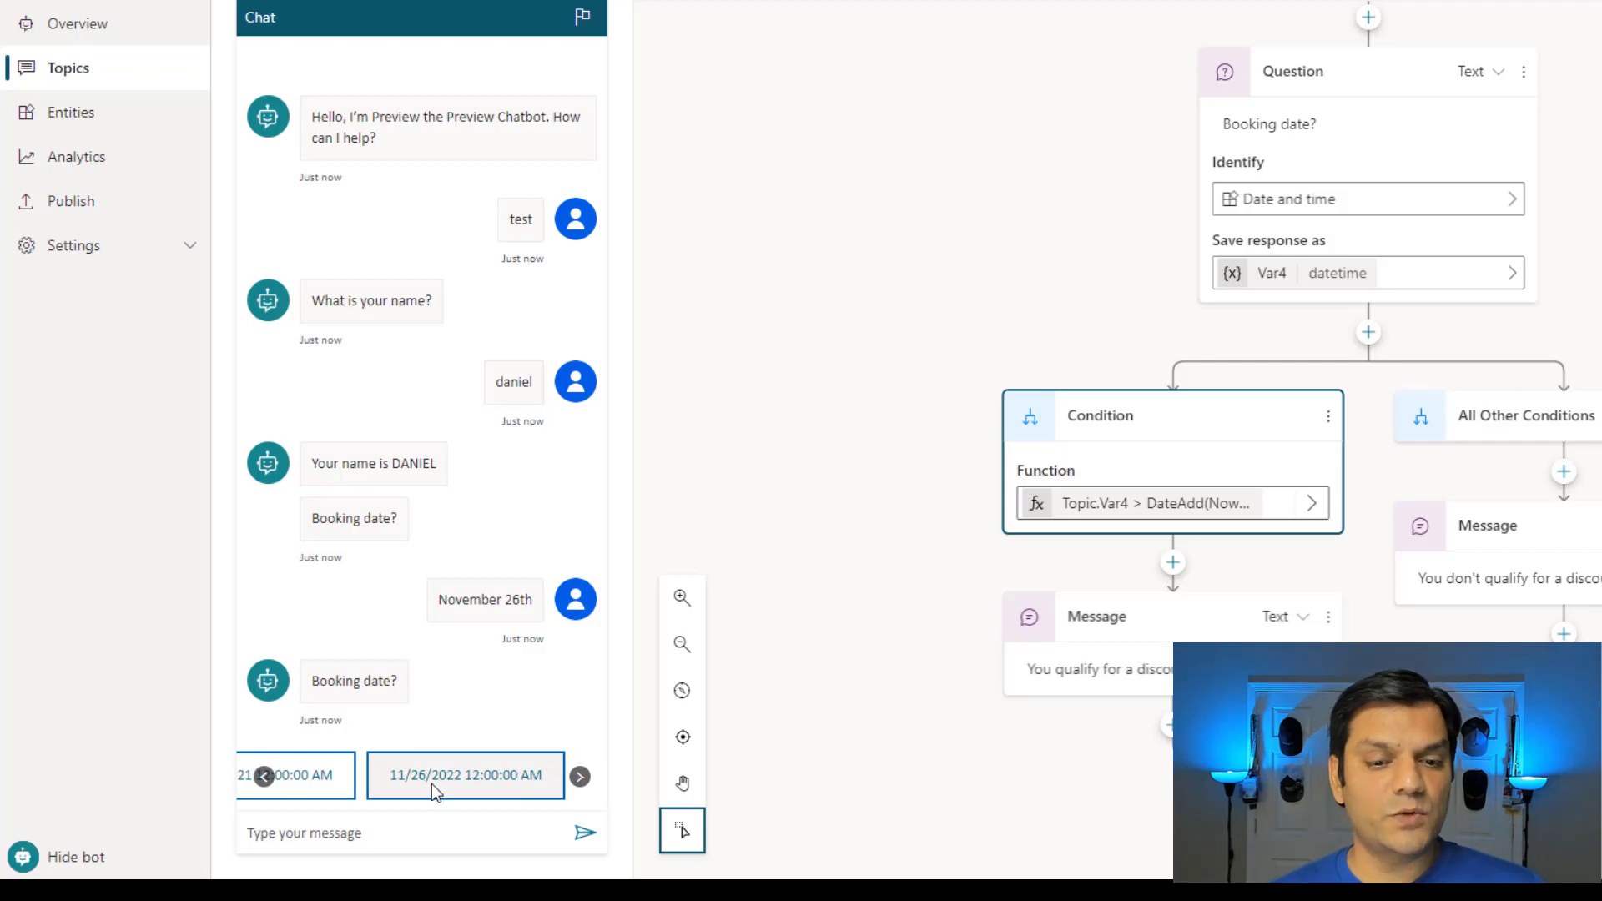
pyautogui.click(434, 780)
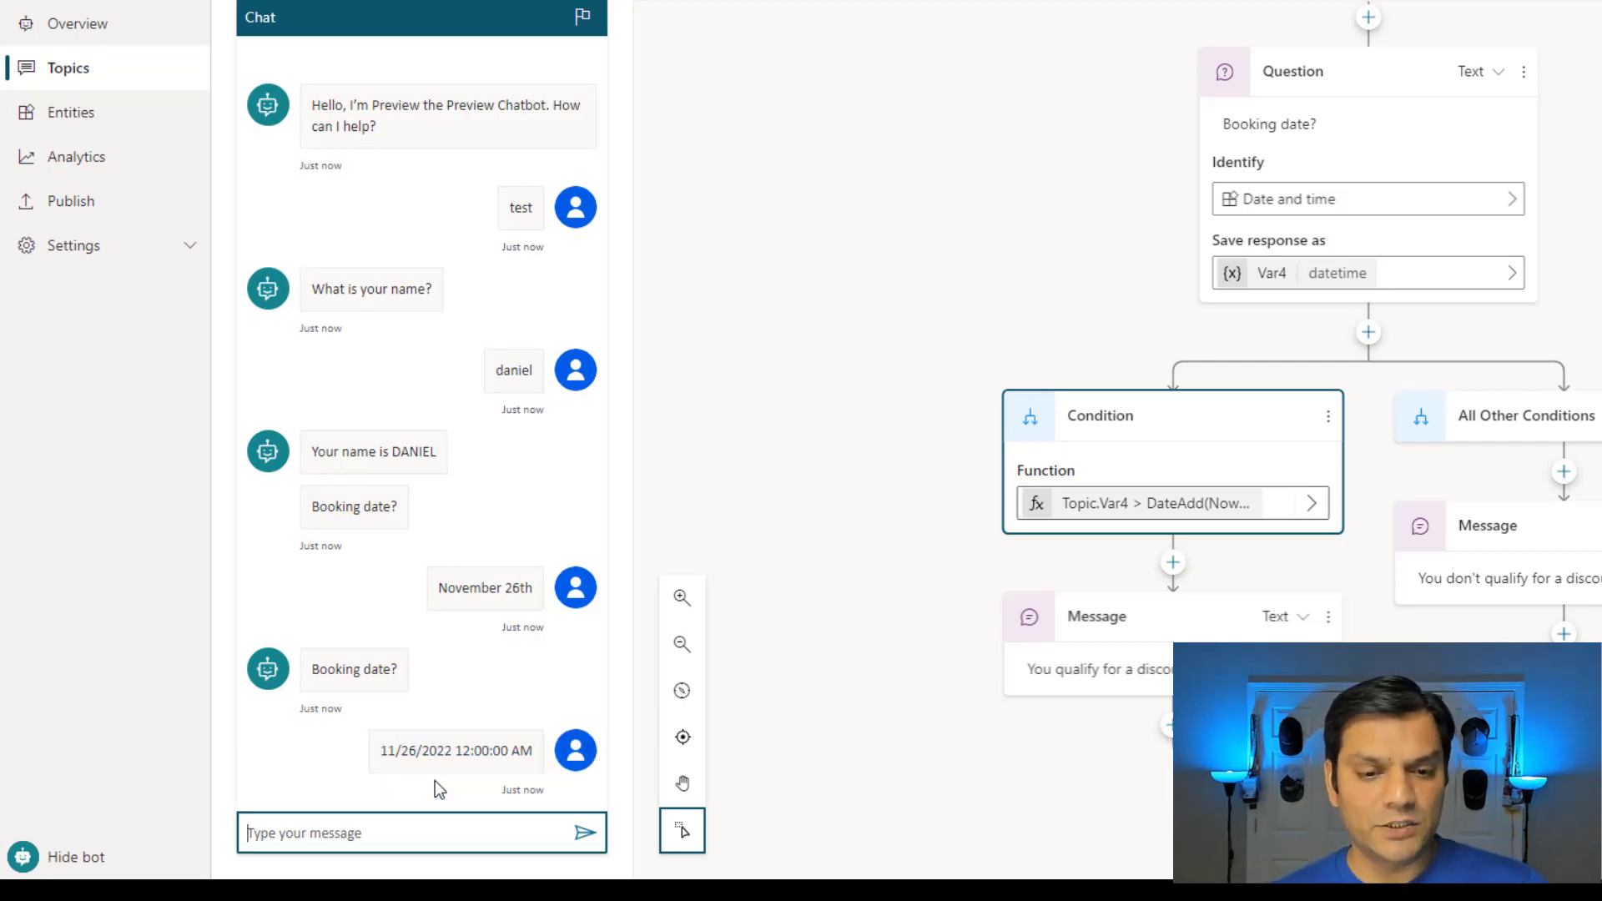
pyautogui.scroll(6, 433, 779)
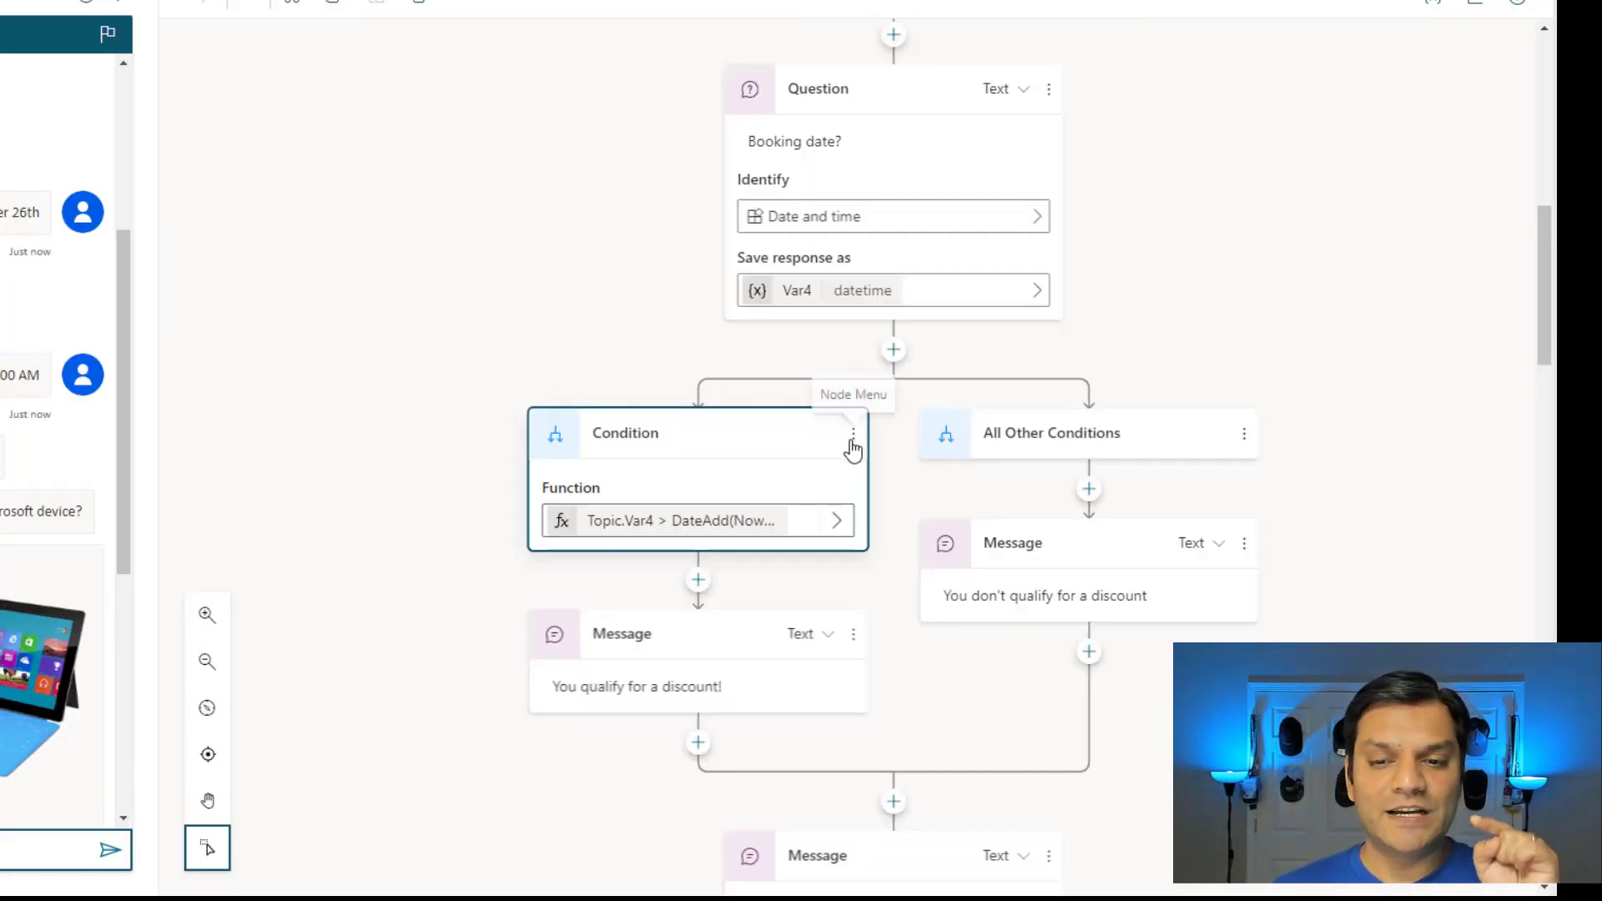
# Review the Condition node's menu options, and open the node choices where the two discount branches merge.
pyautogui.click(851, 442)
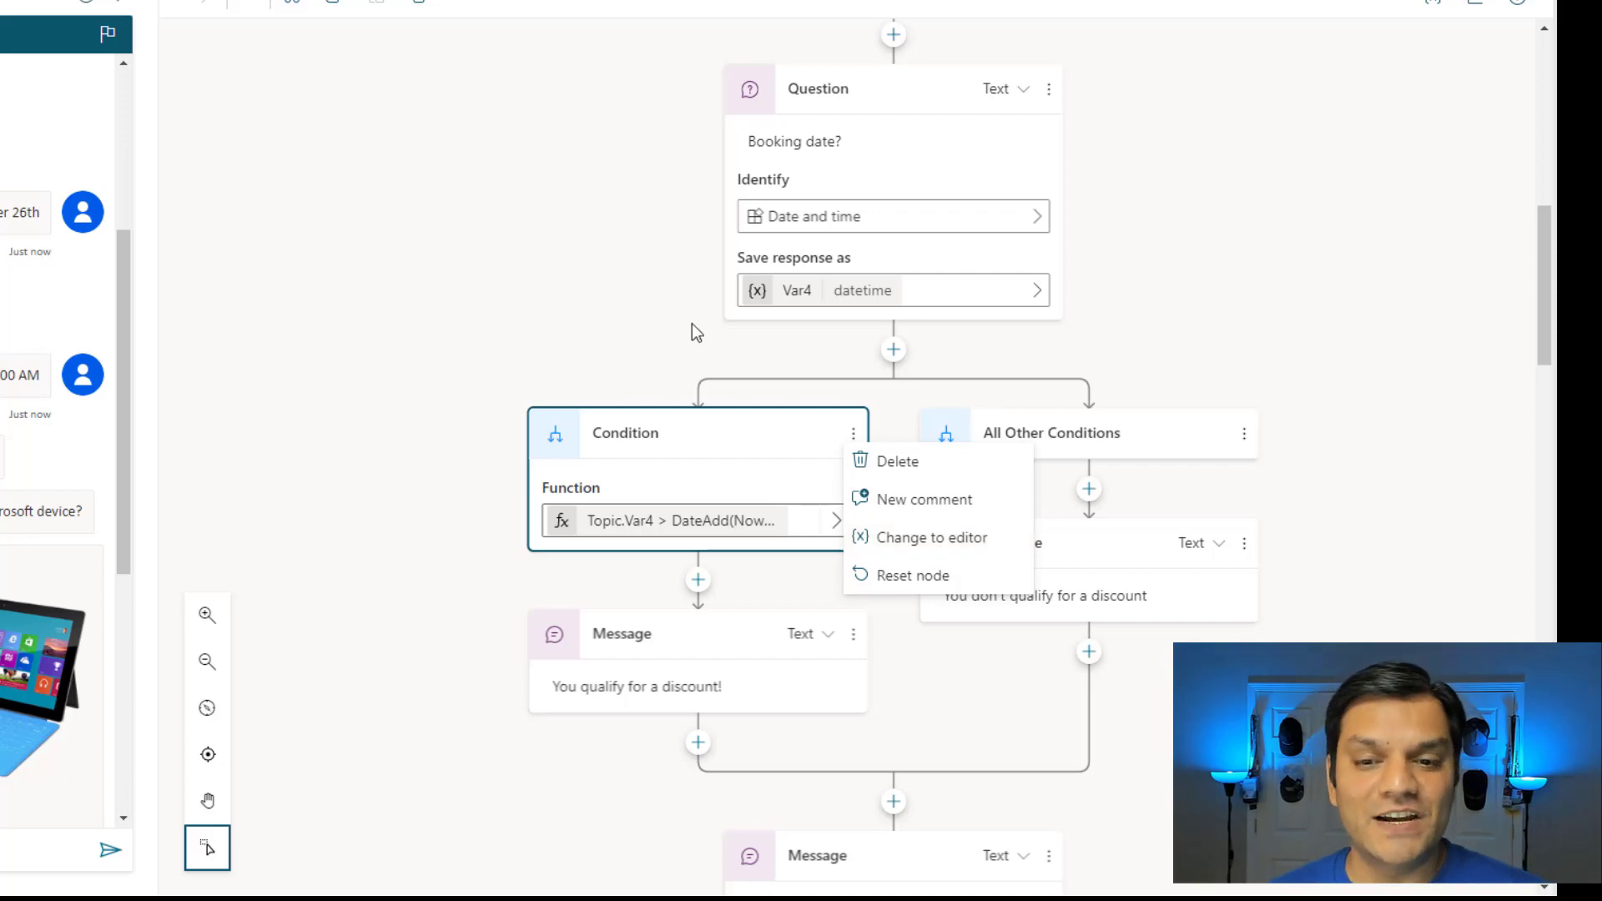
pyautogui.click(613, 297)
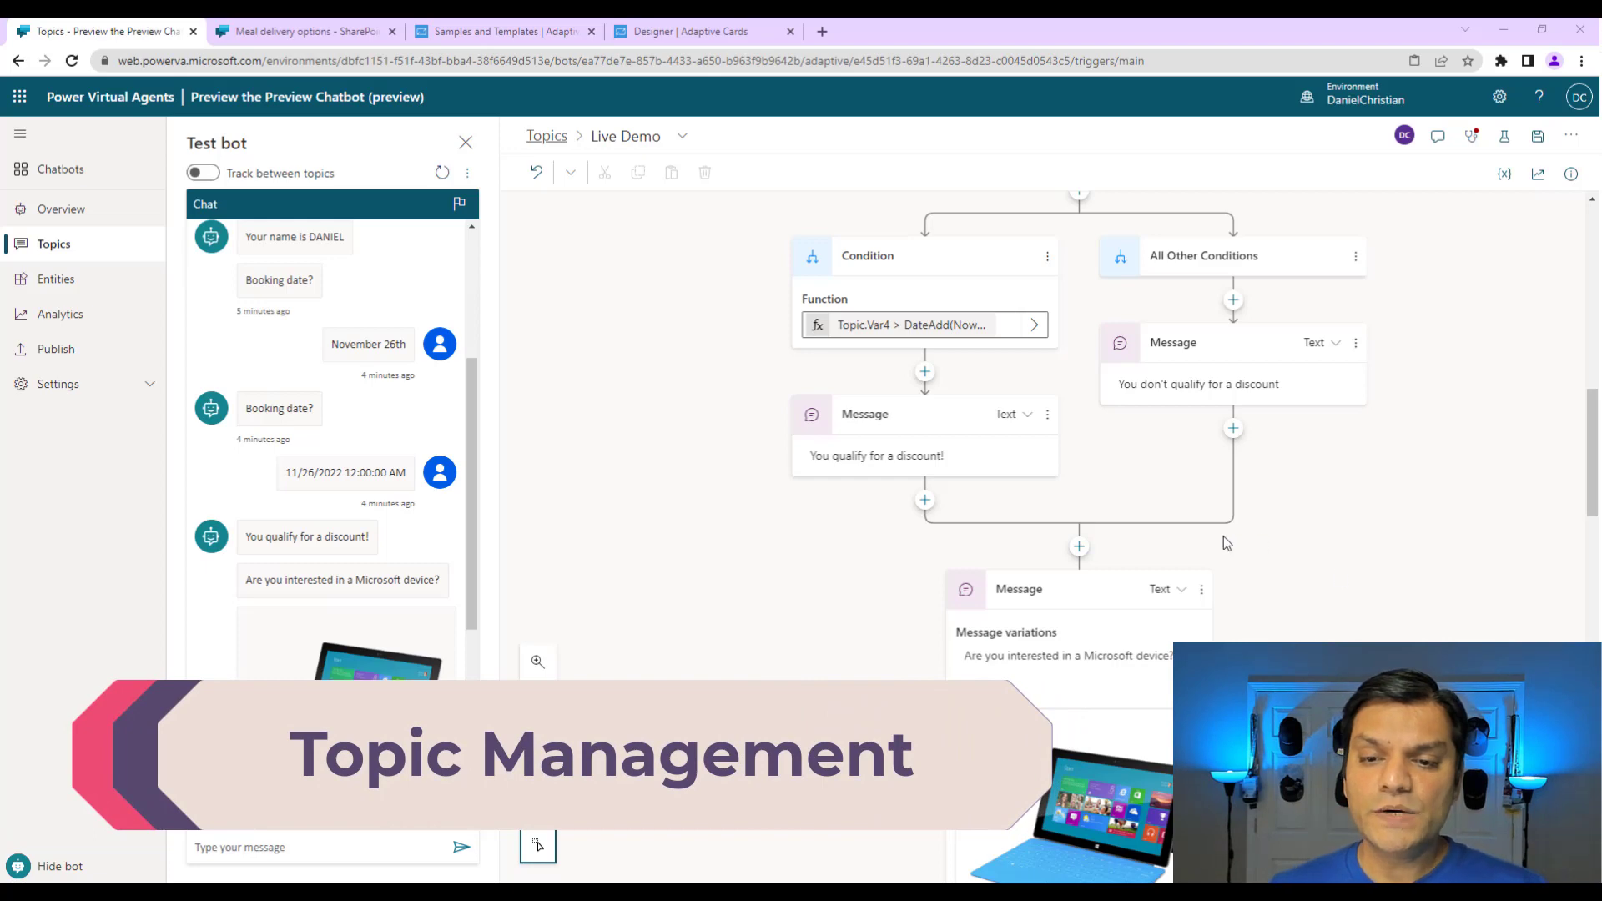
pyautogui.click(1078, 549)
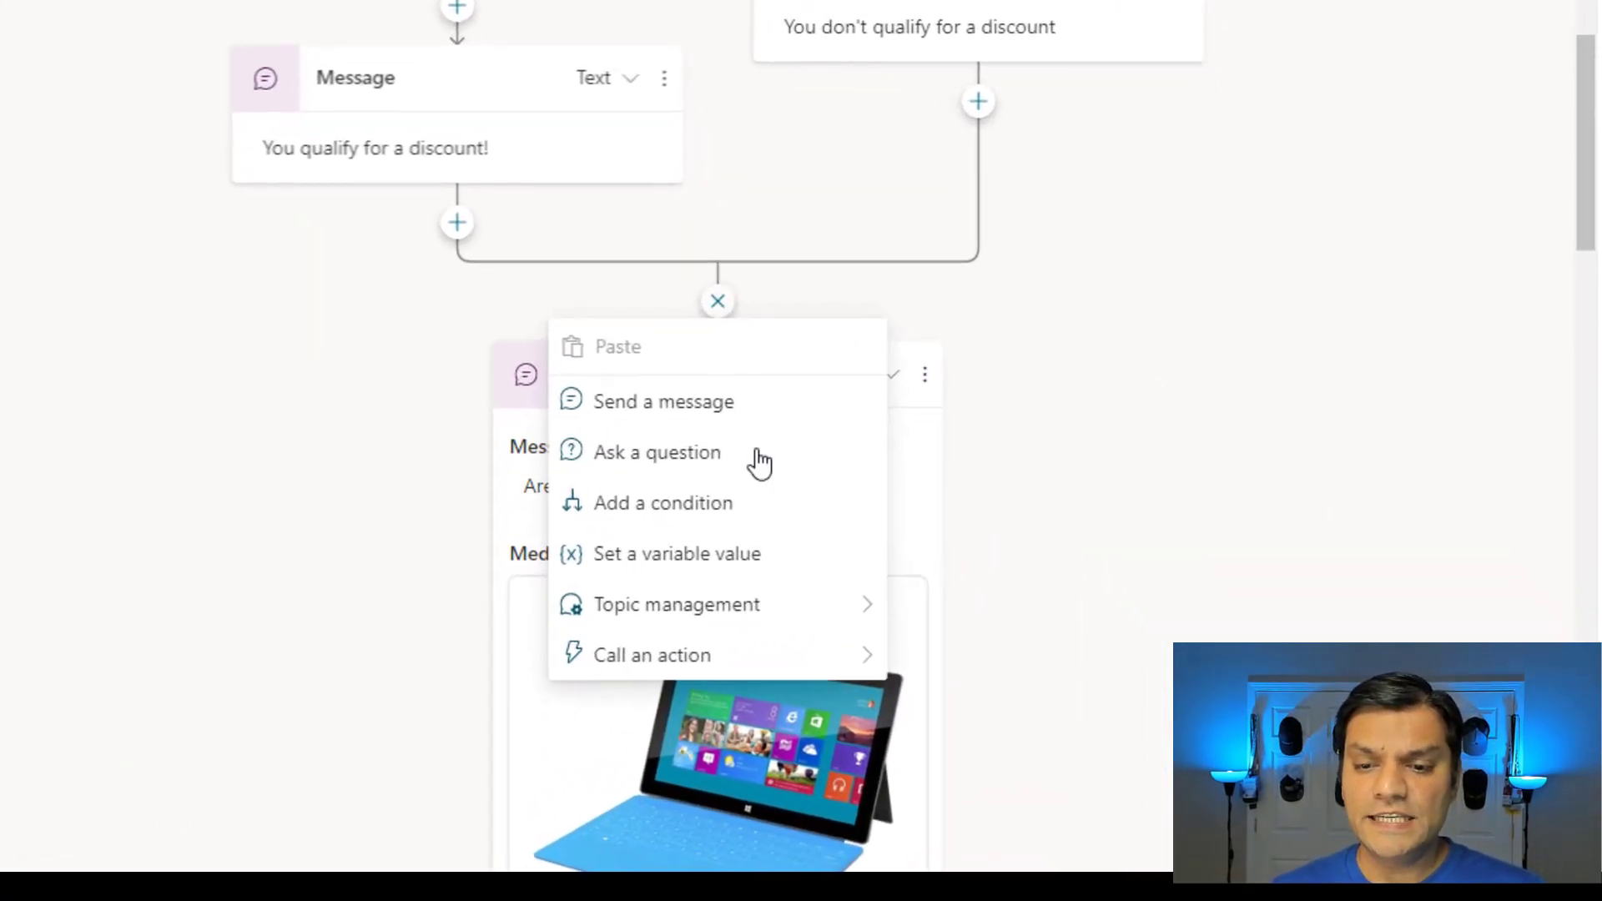
pyautogui.moveTo(1009, 739)
pyautogui.scroll(-5, 698, 634)
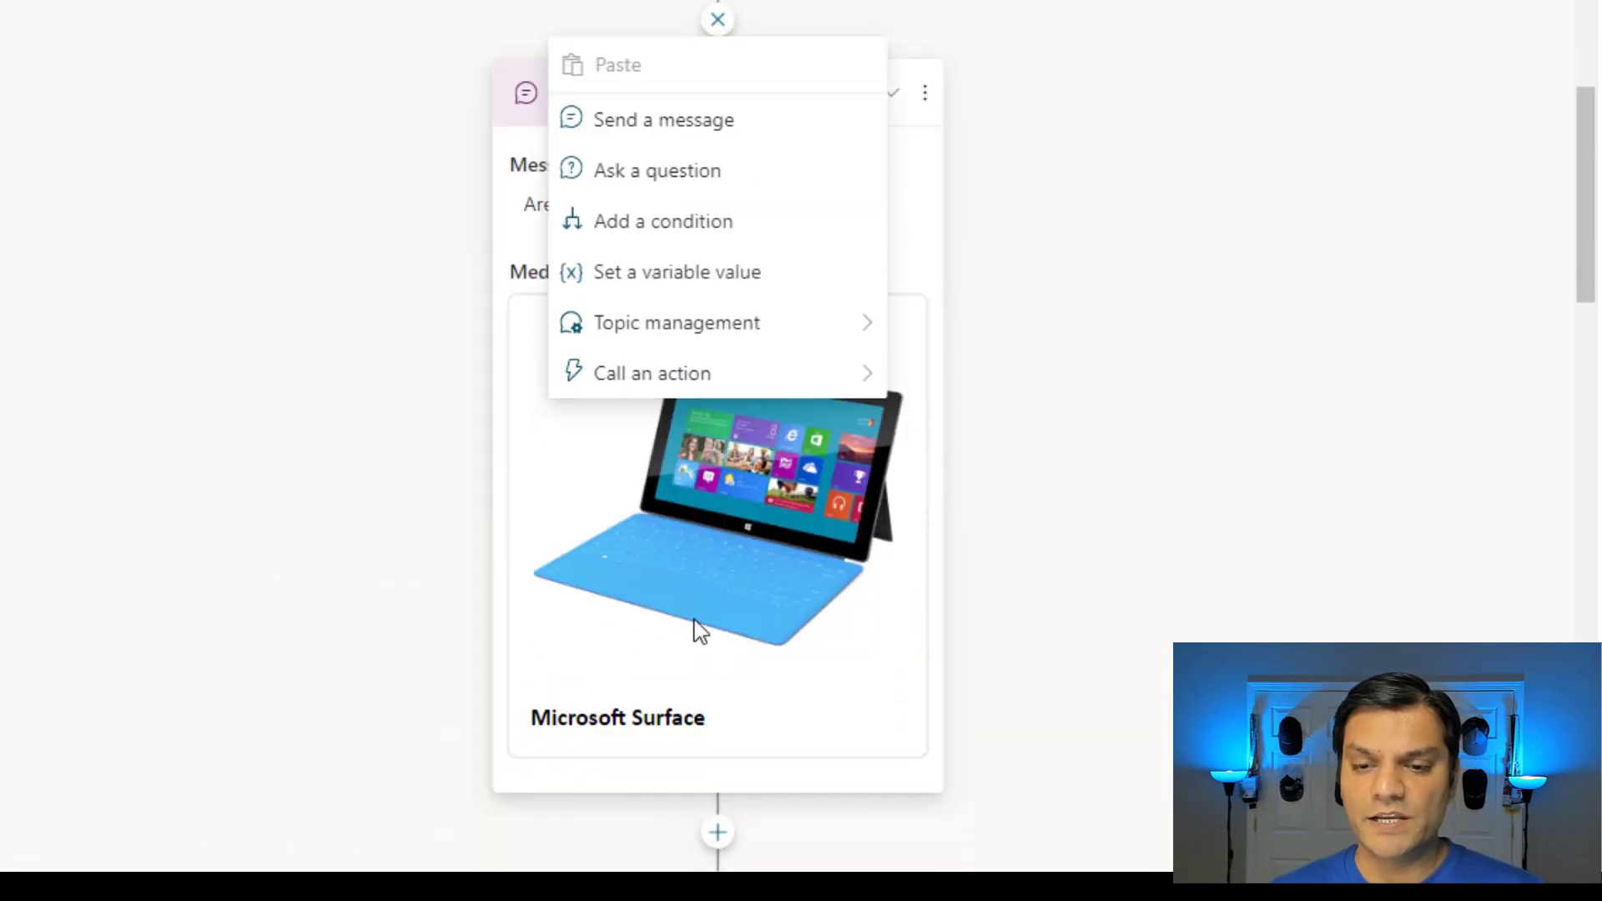
# In the SharePoint Bot's Meal delivery options topic, link the empty condition branch back to the "What city are you in?" question.
pyautogui.moveTo(776, 206)
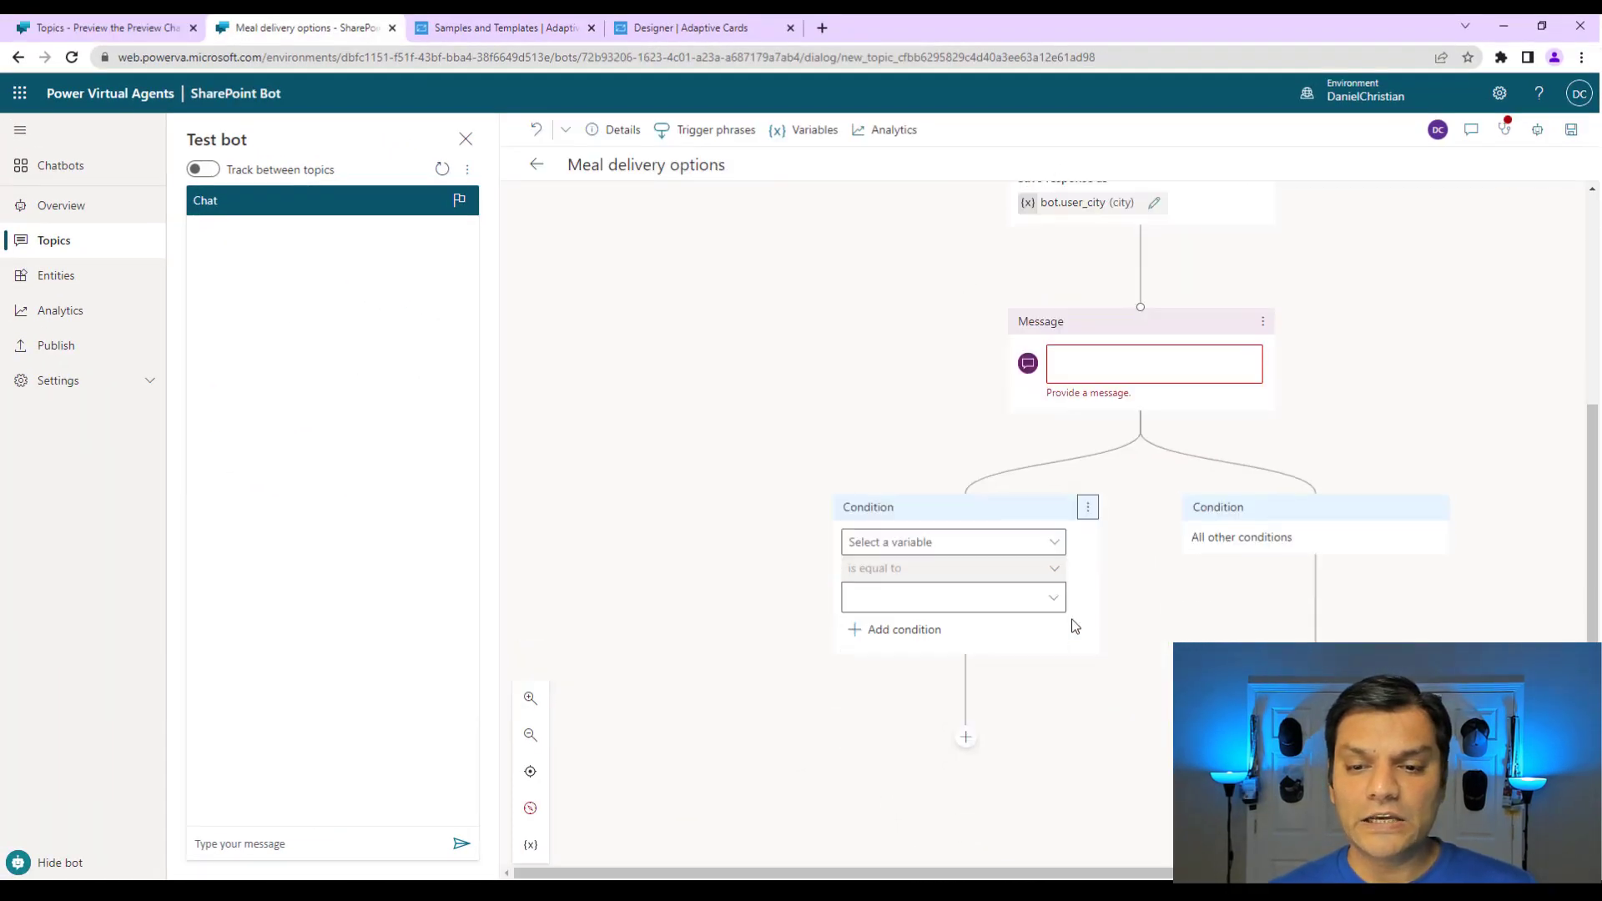
pyautogui.scroll(-1, 1075, 626)
pyautogui.click(966, 661)
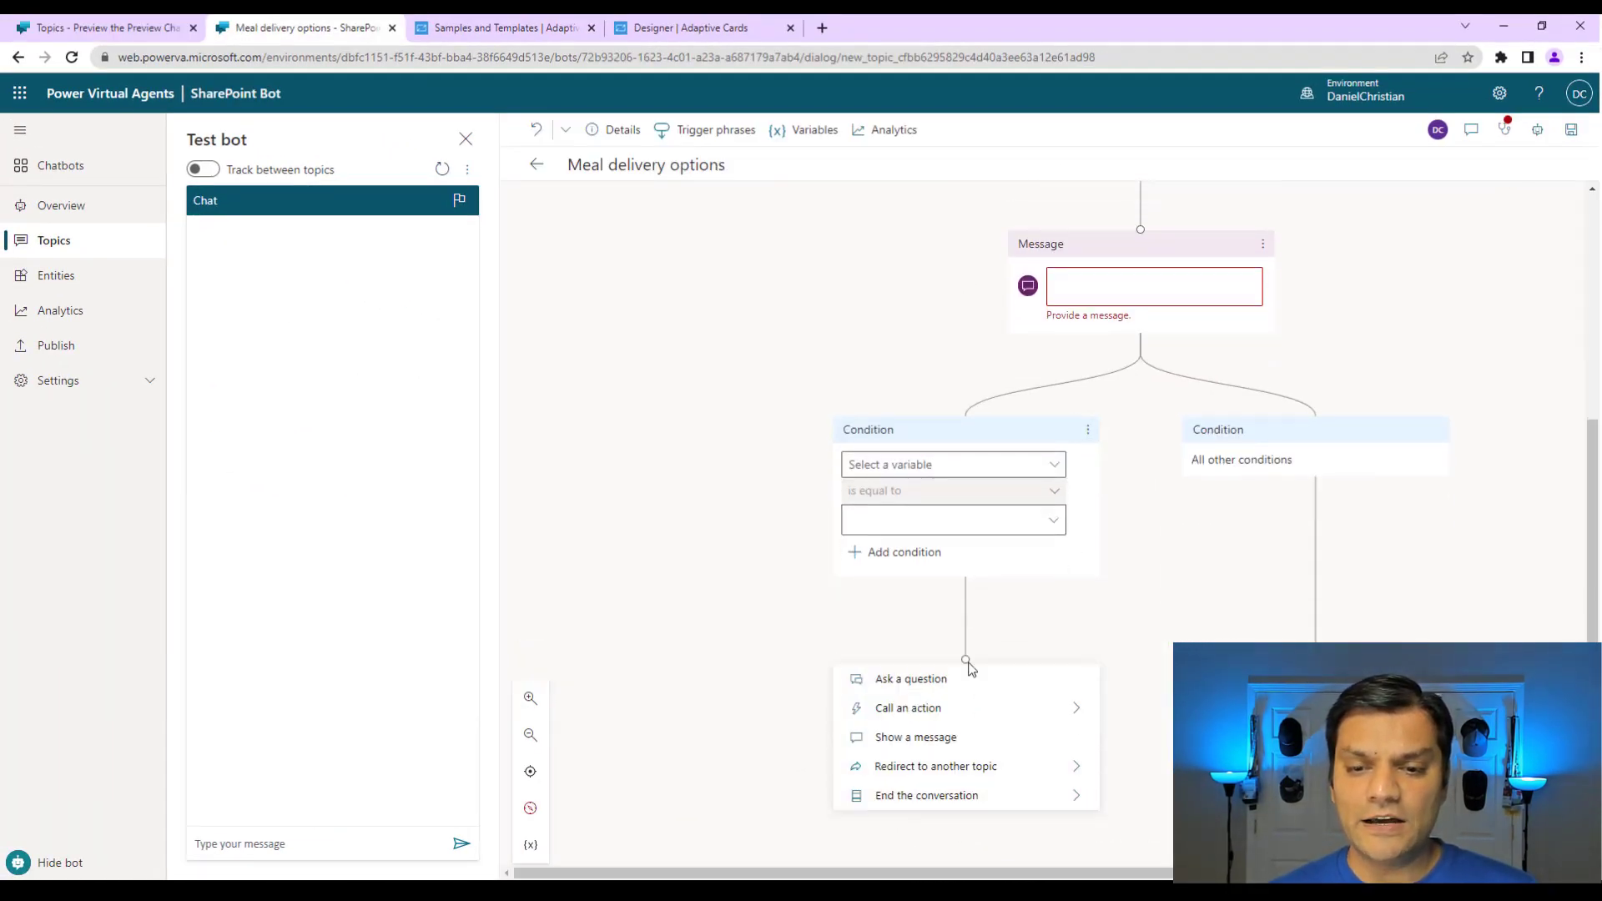
pyautogui.moveTo(965, 659); pyautogui.dragTo(1143, 413)
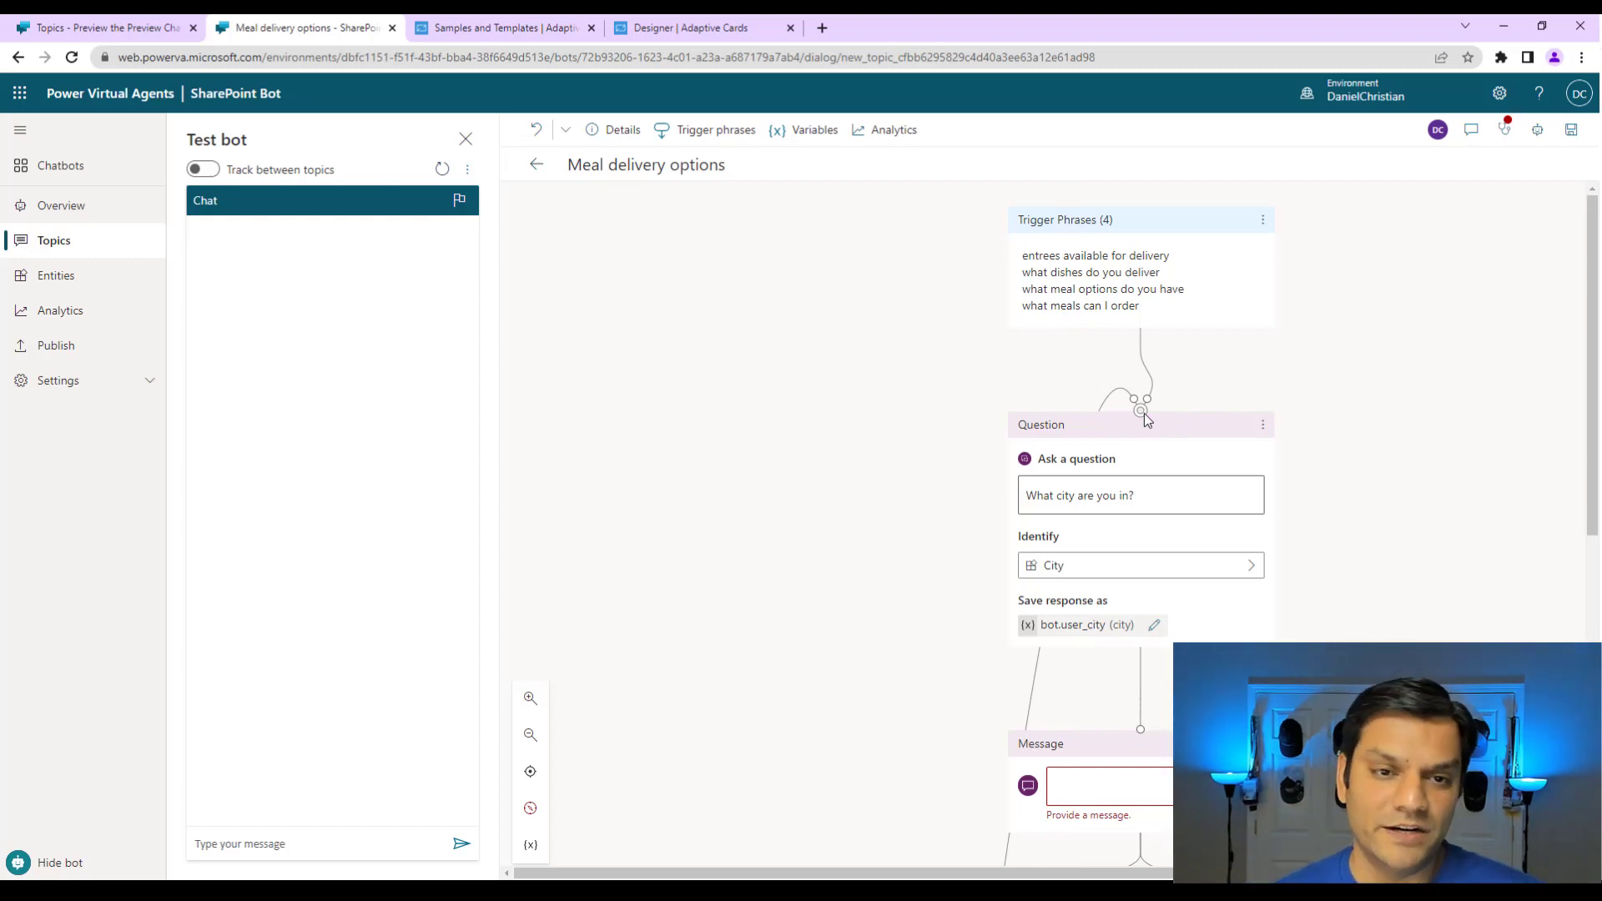
# In the preview bot's Live Demo topic, add a Go to step to the "Booking date?" question where the discount branches merge, and follow its link.
pyautogui.click(108, 27)
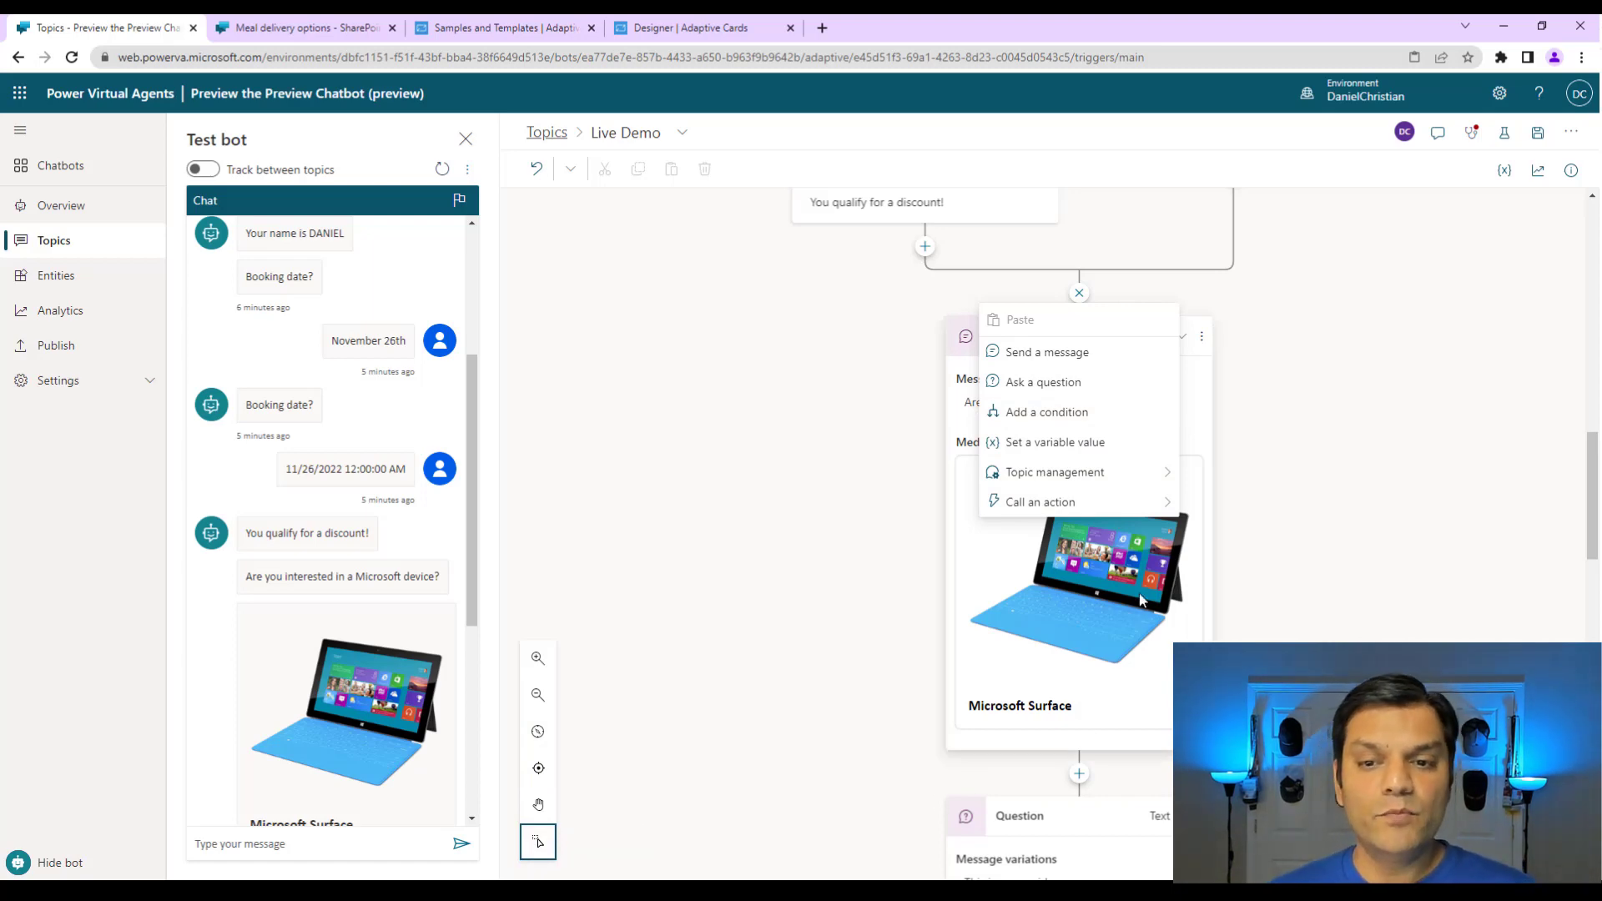
pyautogui.moveTo(1137, 497)
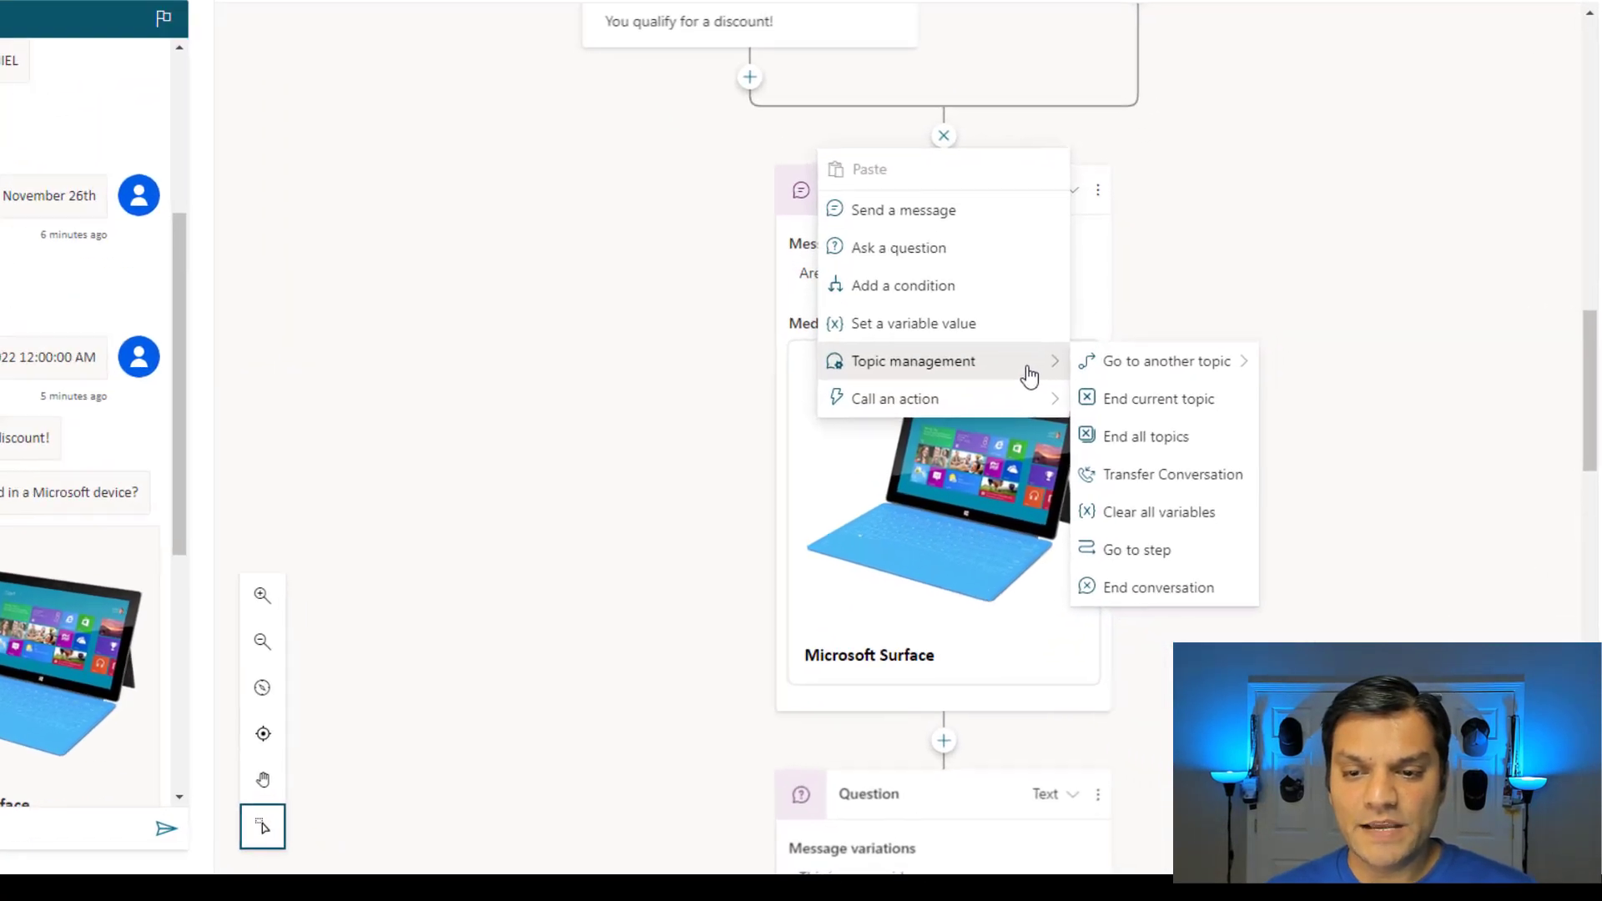
pyautogui.click(1121, 543)
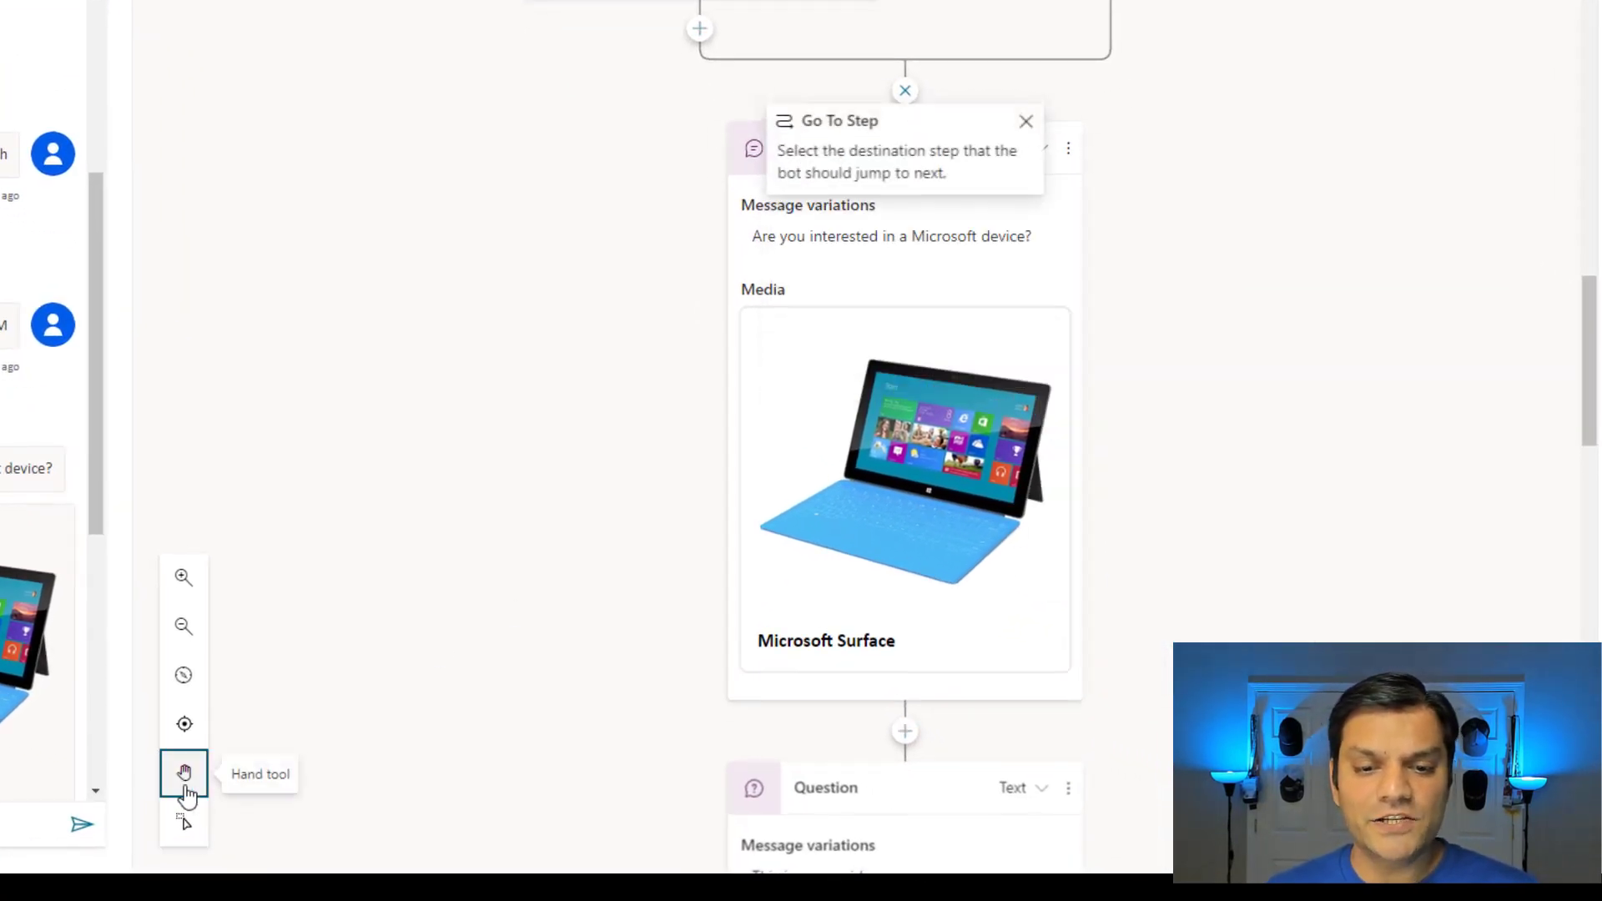
pyautogui.moveTo(559, 460); pyautogui.dragTo(511, 804)
pyautogui.moveTo(387, 166); pyautogui.dragTo(361, 448)
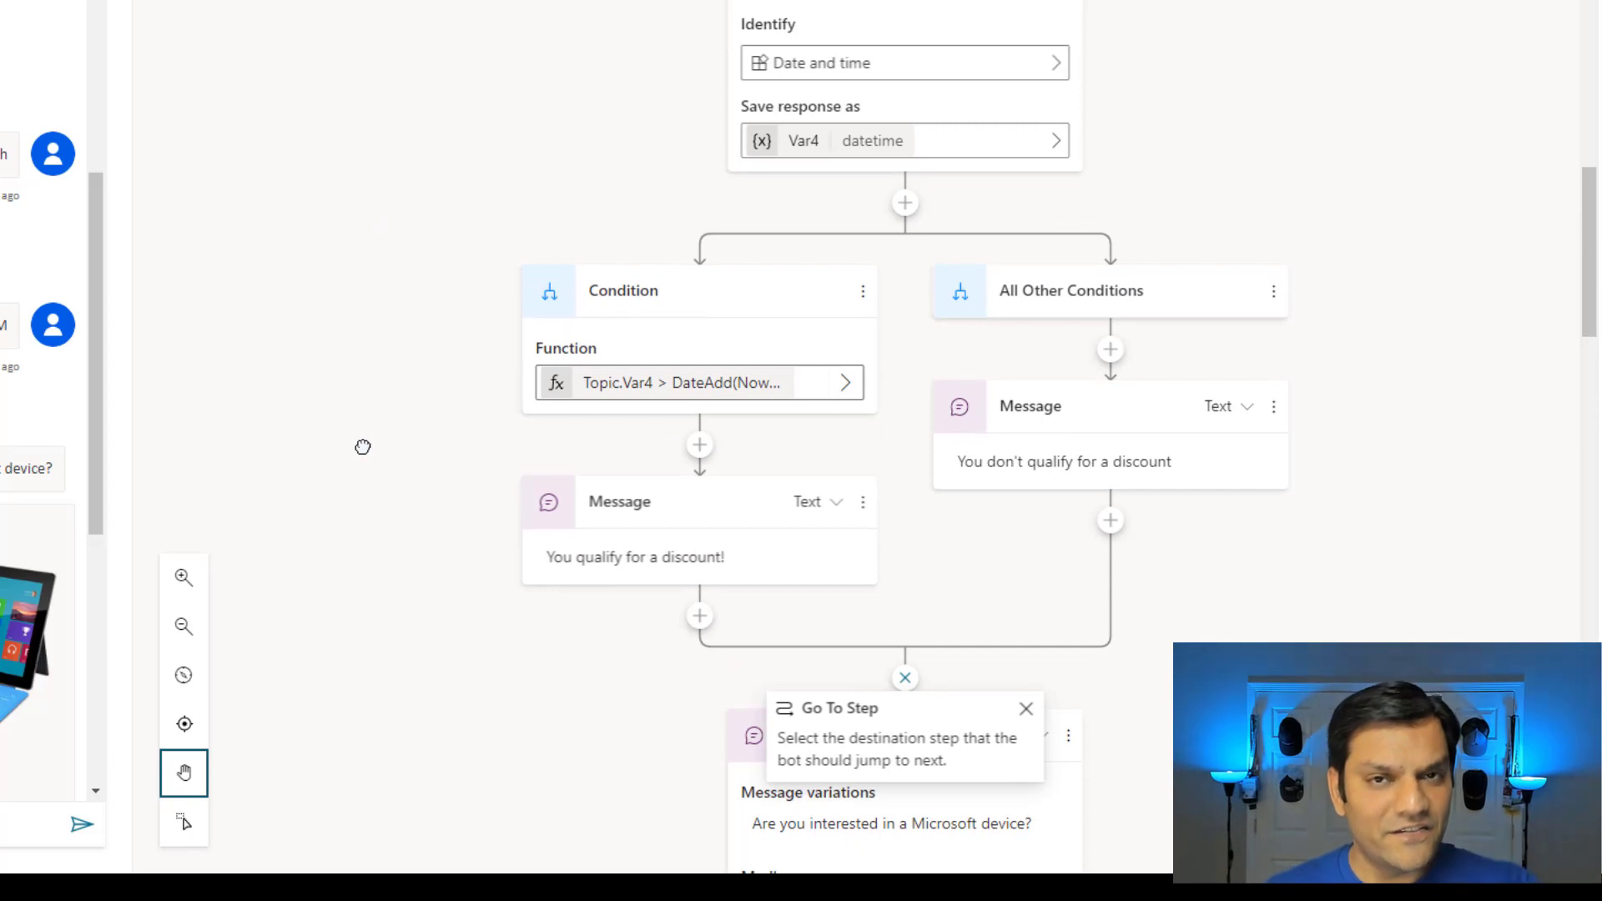
pyautogui.moveTo(383, 168); pyautogui.dragTo(319, 534)
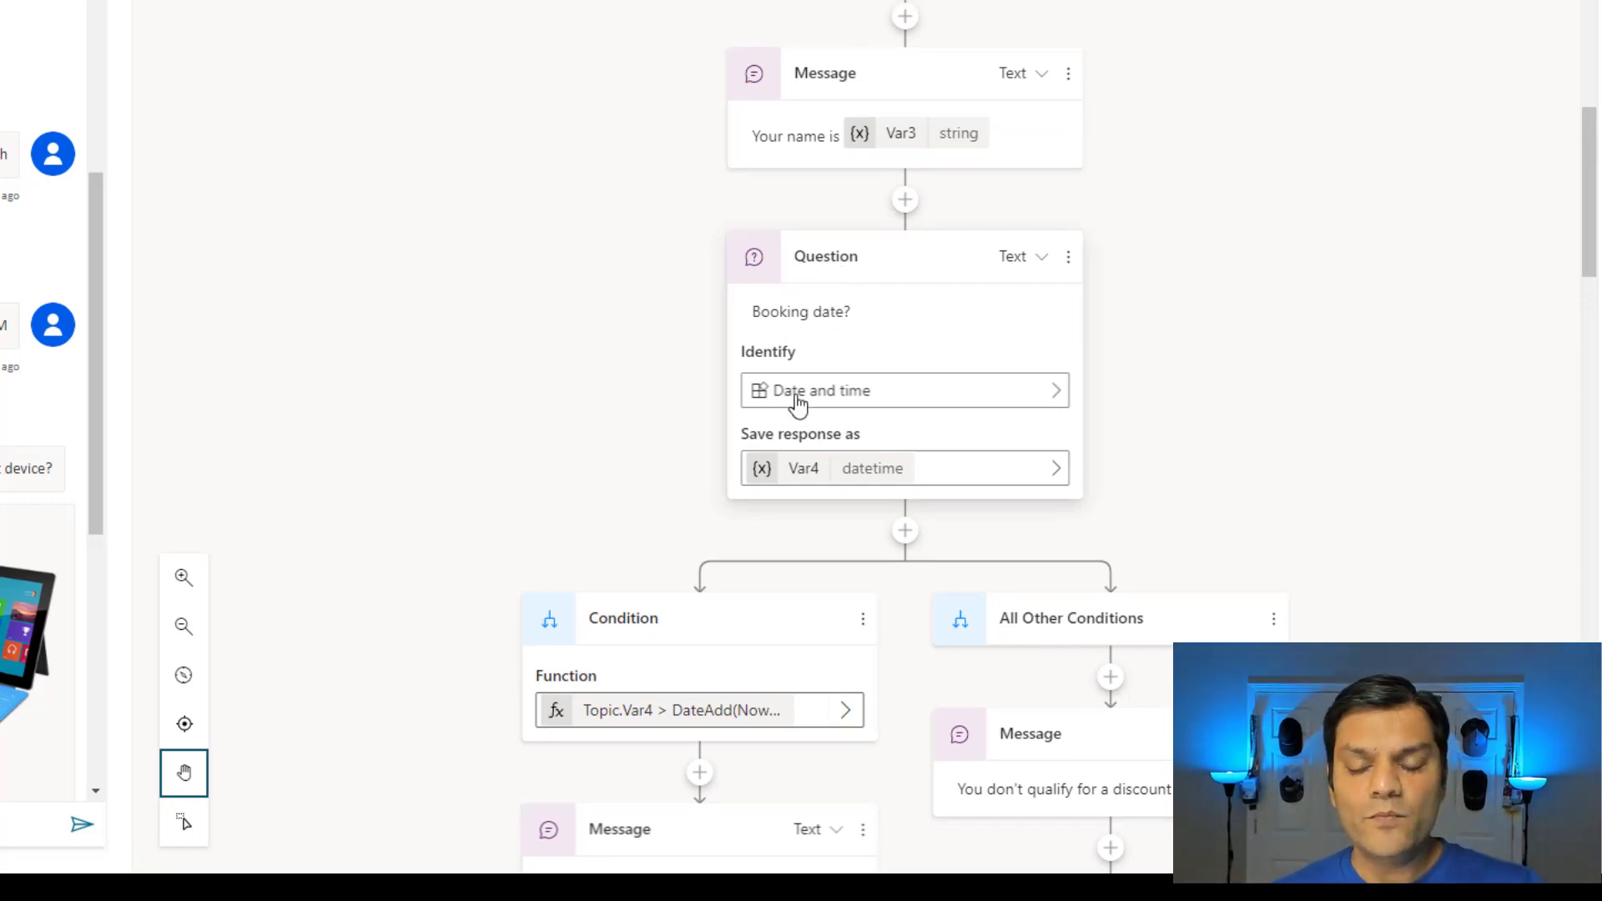
pyautogui.moveTo(813, 372); pyautogui.dragTo(707, 527)
pyautogui.scroll(-5, 708, 527)
pyautogui.scroll(2, 751, 436)
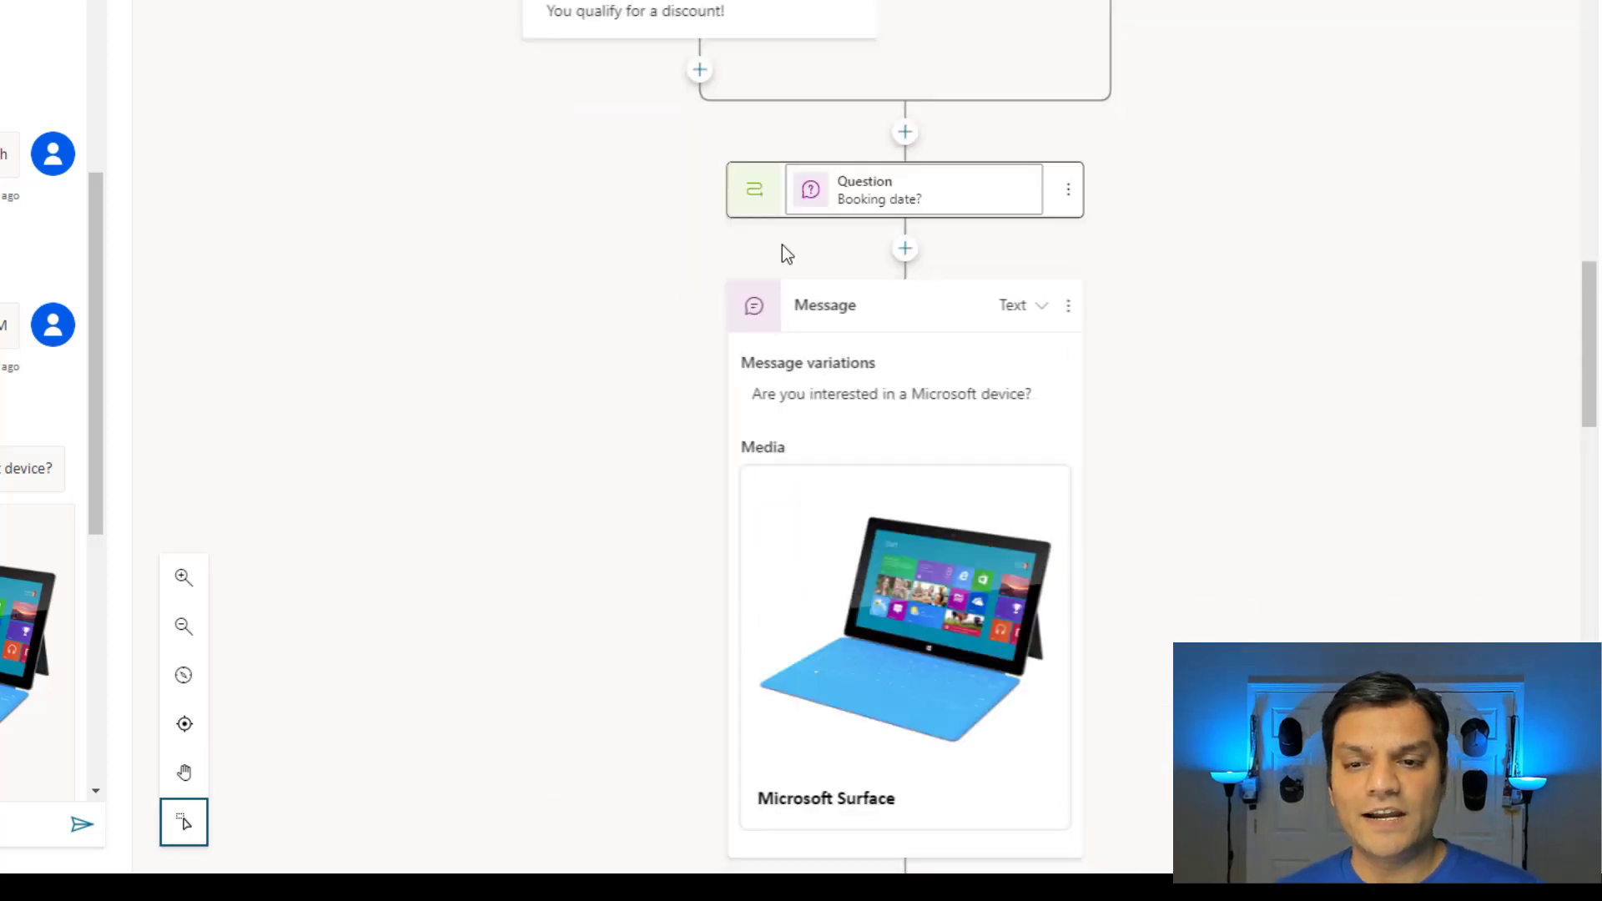
pyautogui.click(772, 178)
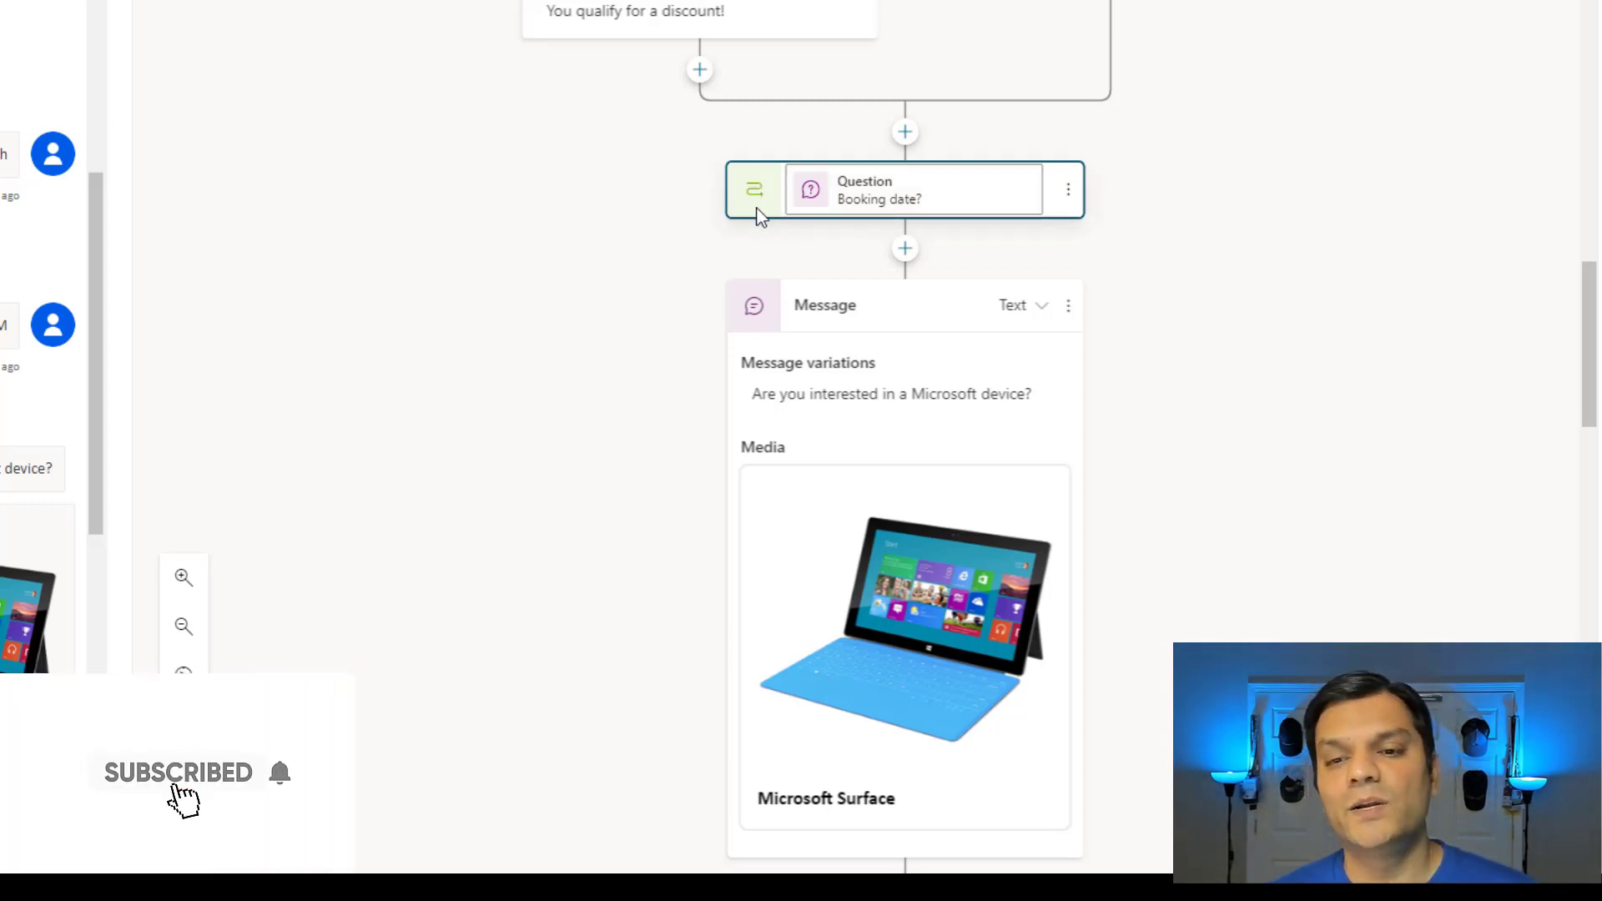
pyautogui.click(984, 207)
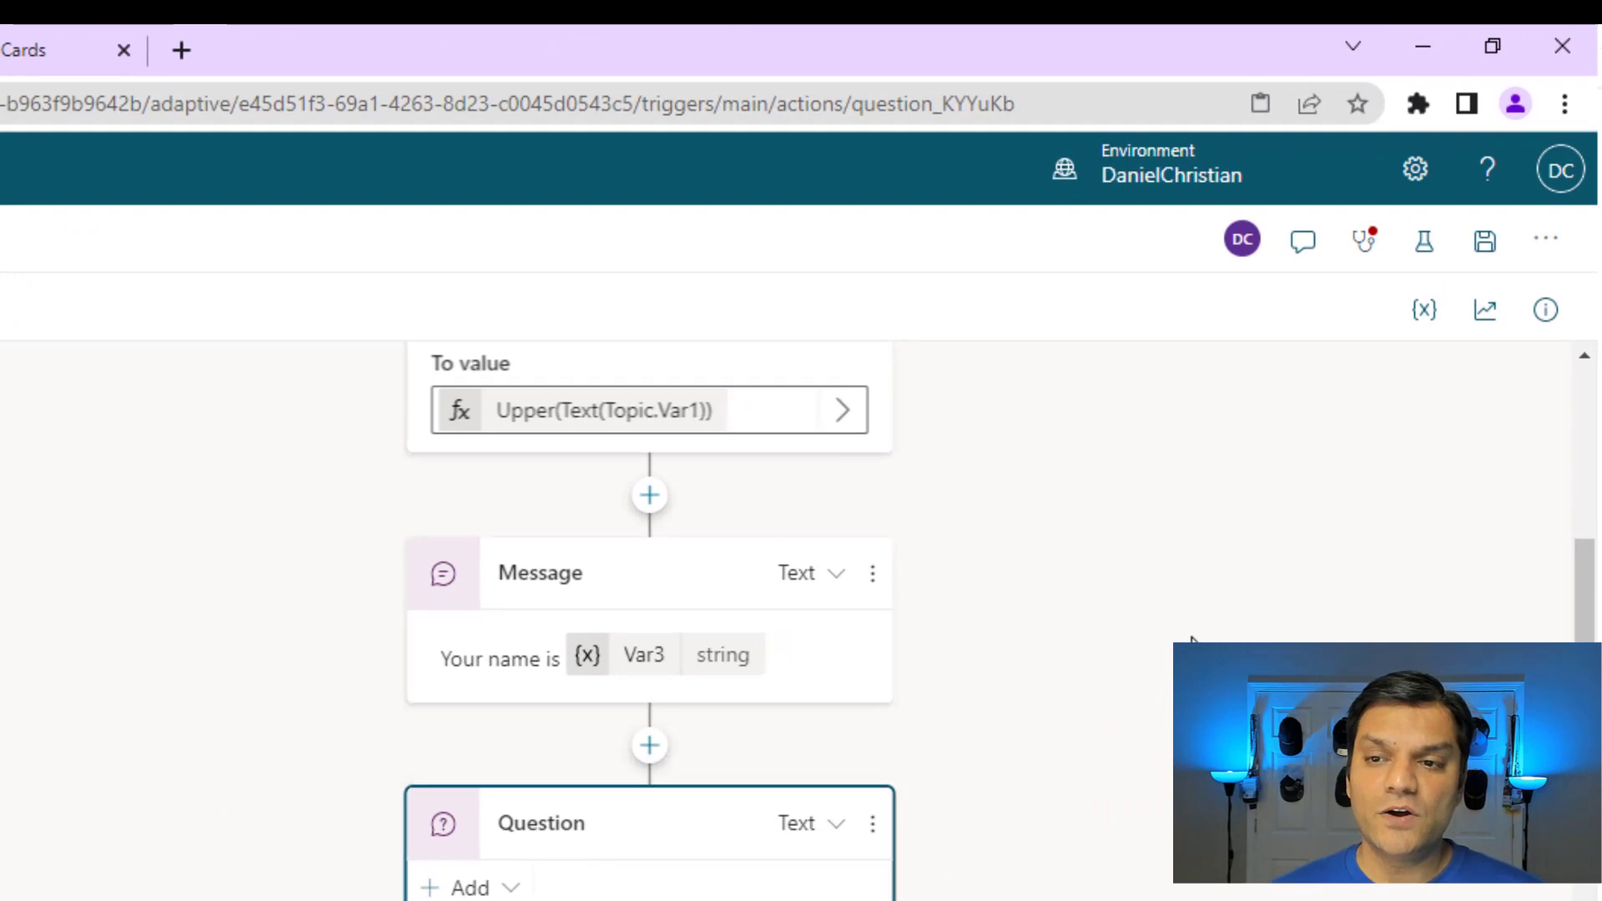
# Examine the Live Demo topic's underlying code in the code editor, and return to the authoring canvas.
pyautogui.click(1547, 265)
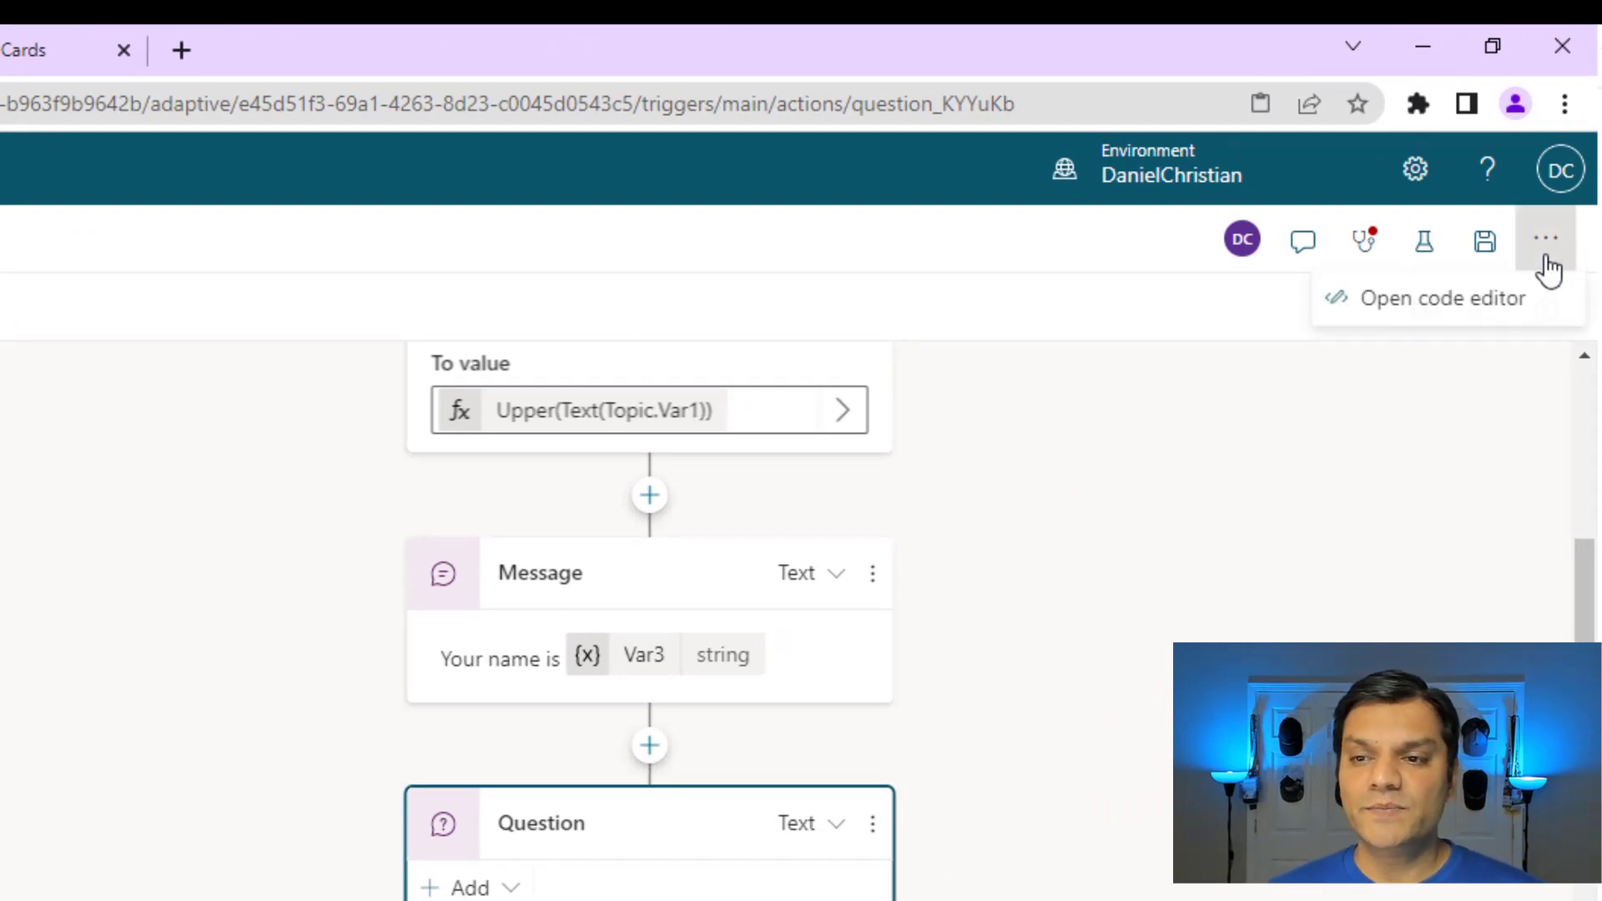
pyautogui.click(1410, 324)
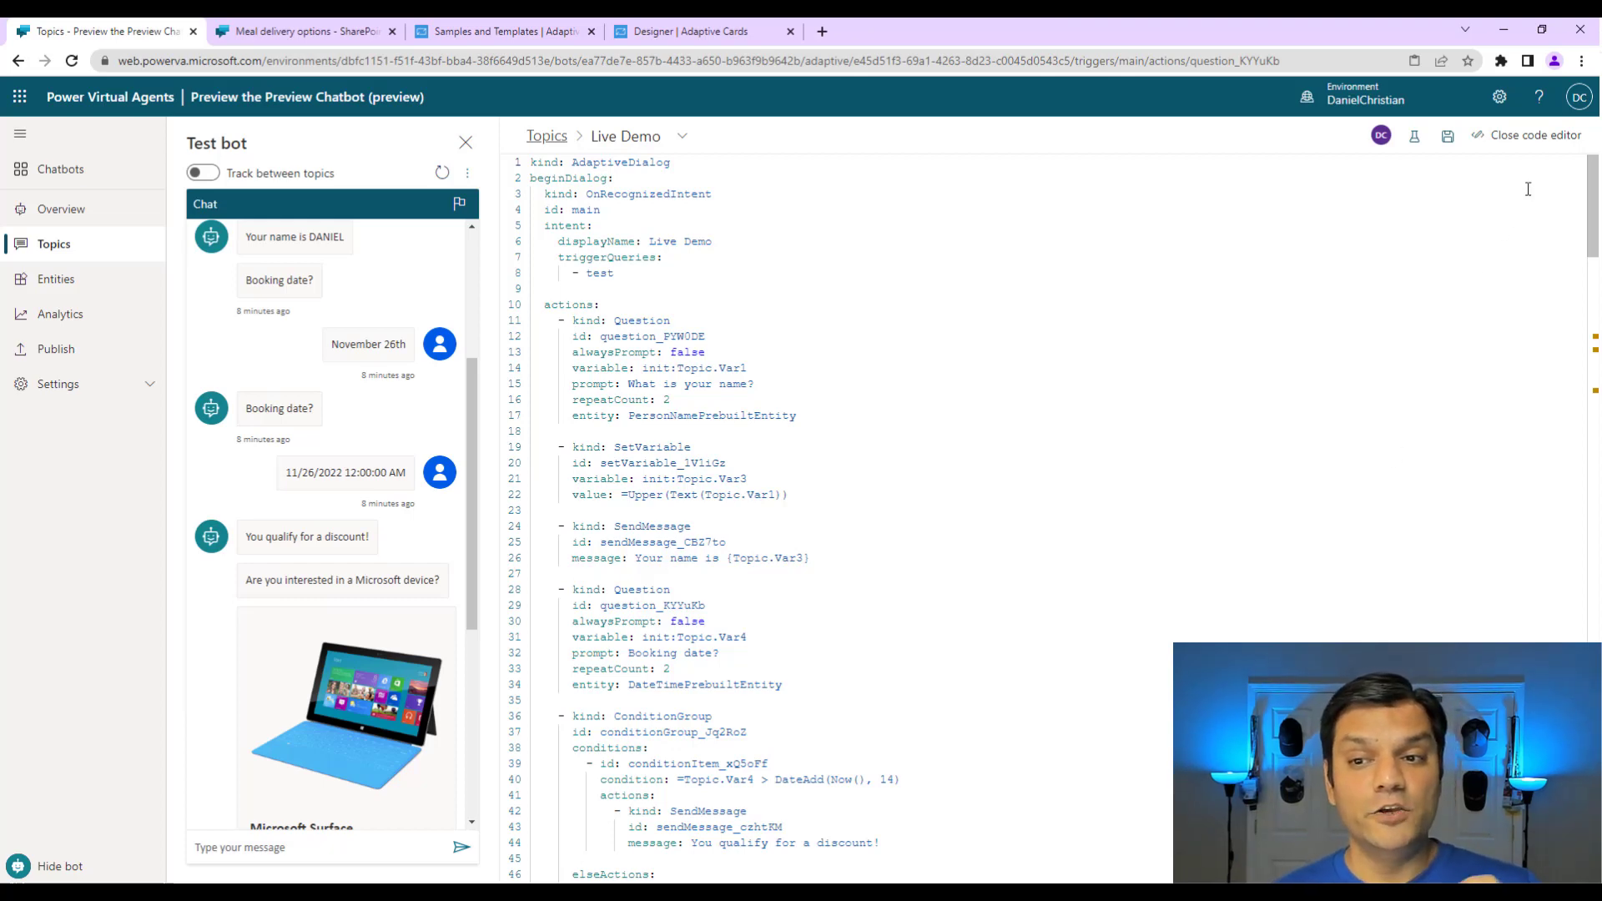
pyautogui.click(1547, 143)
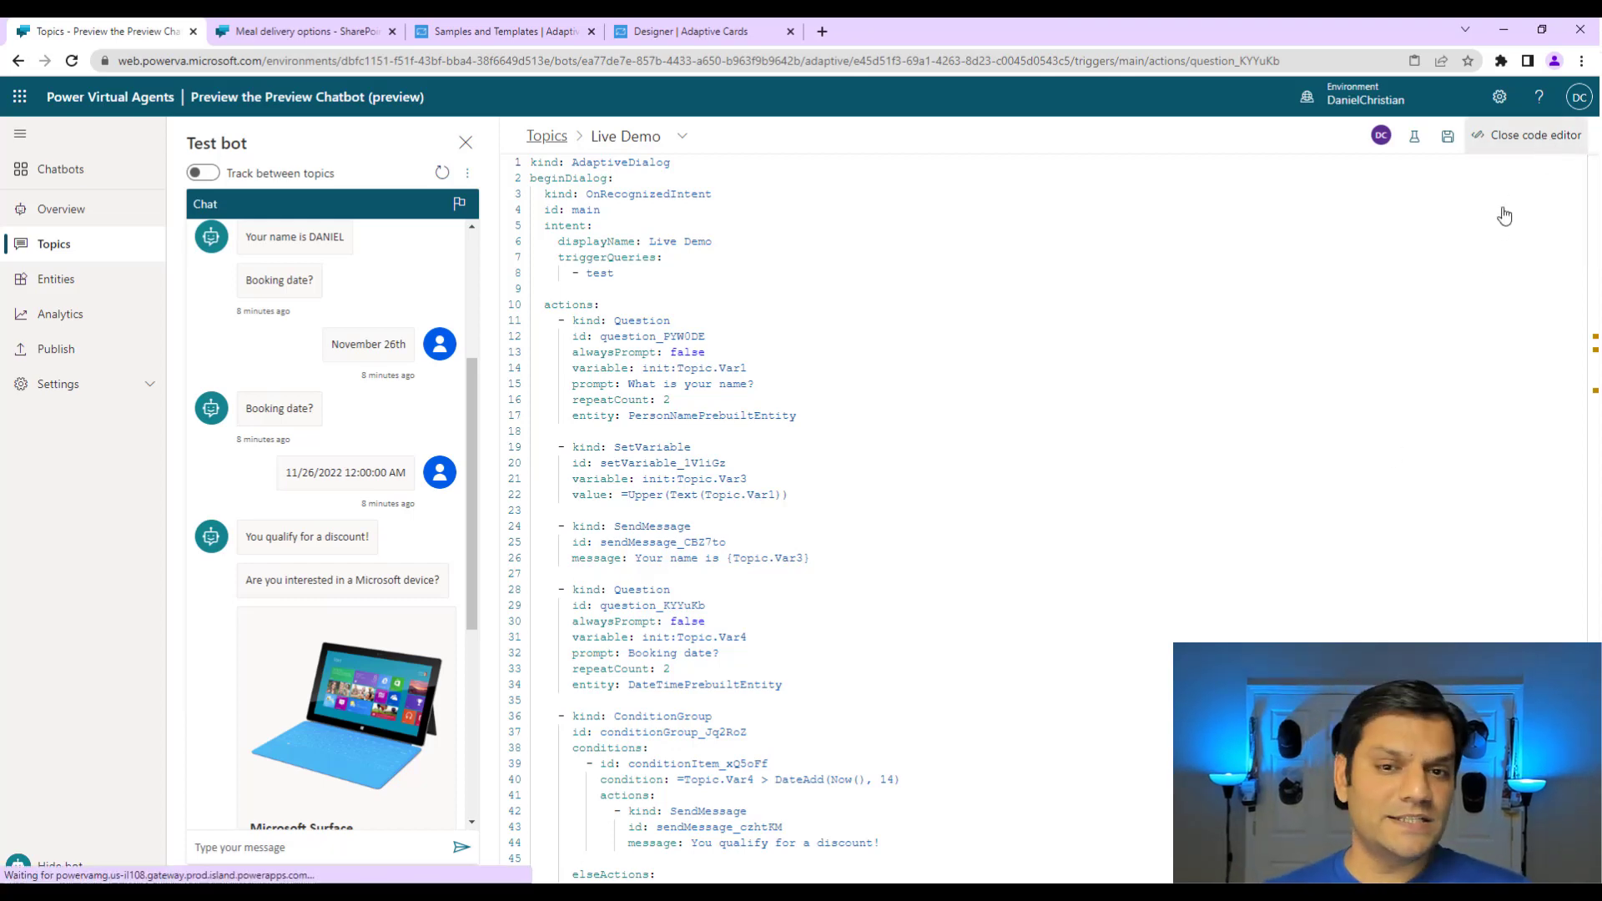